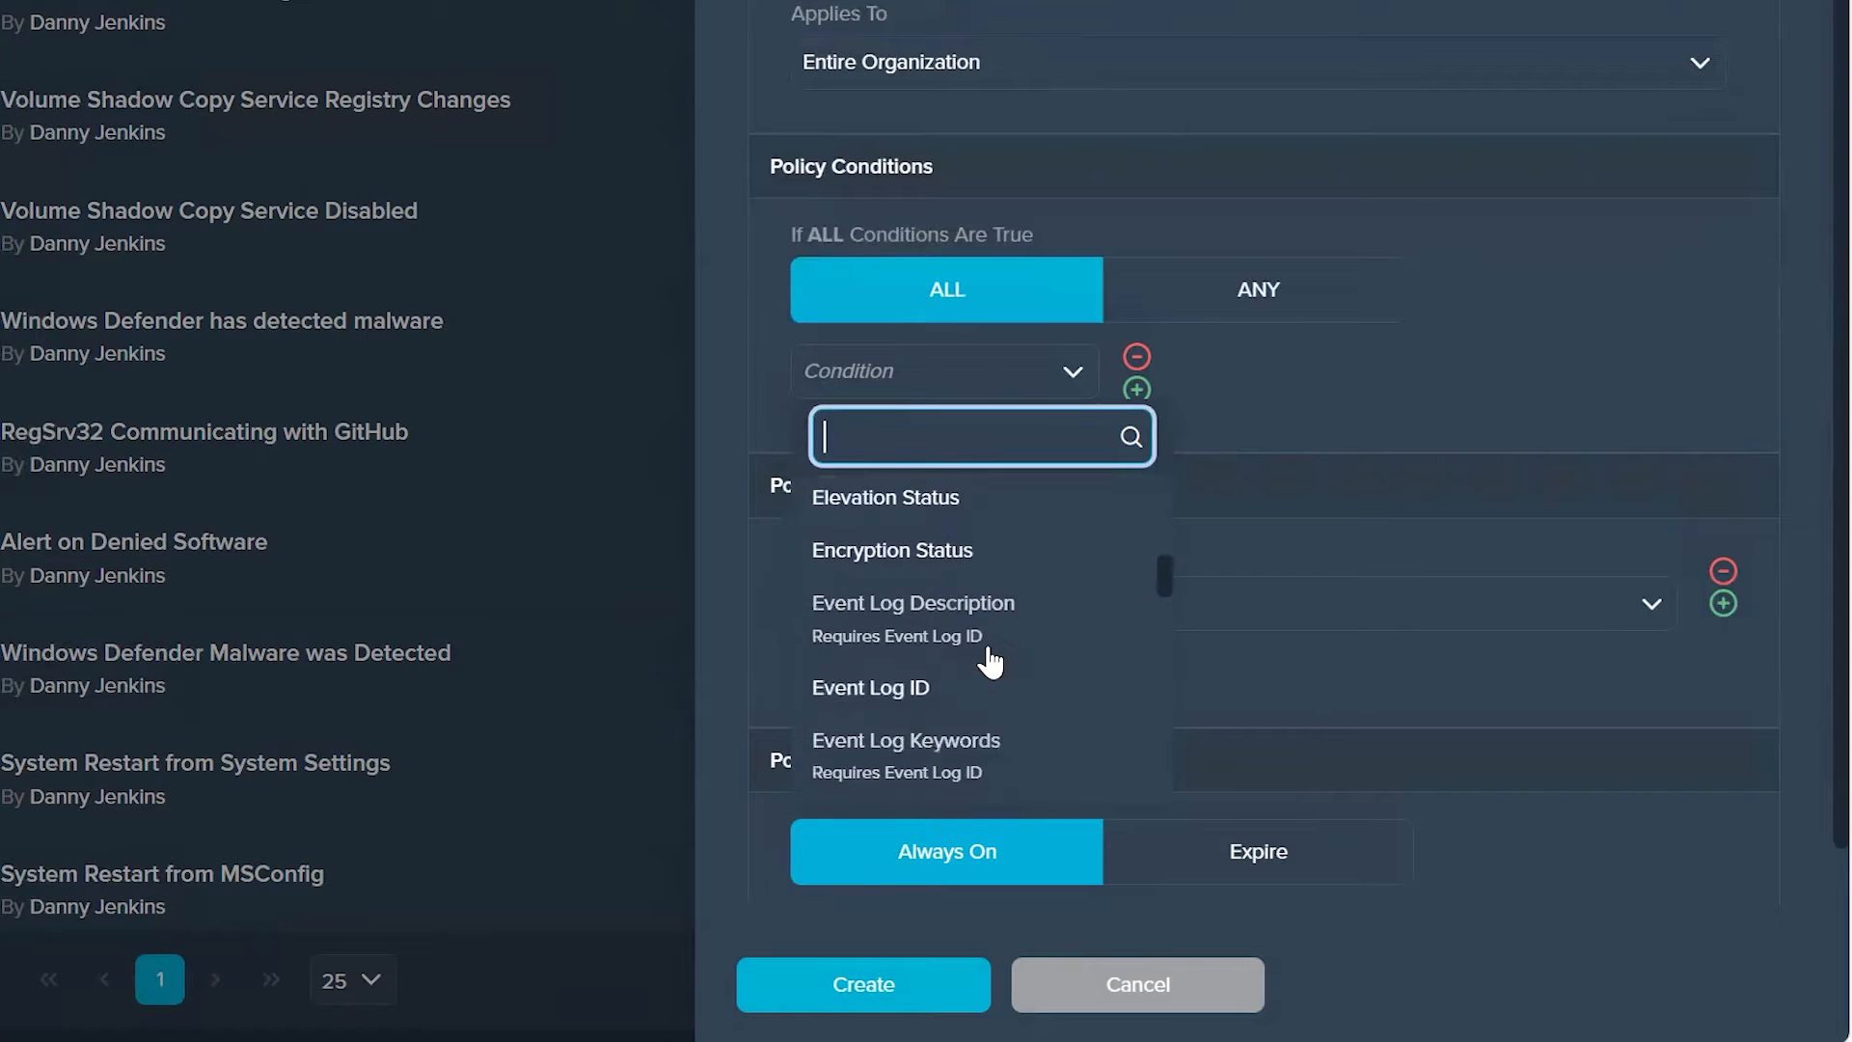
Step: Review the available condition types for the new policy, through Username, and leave the condition unset
scroll(965, 685, "down", 5)
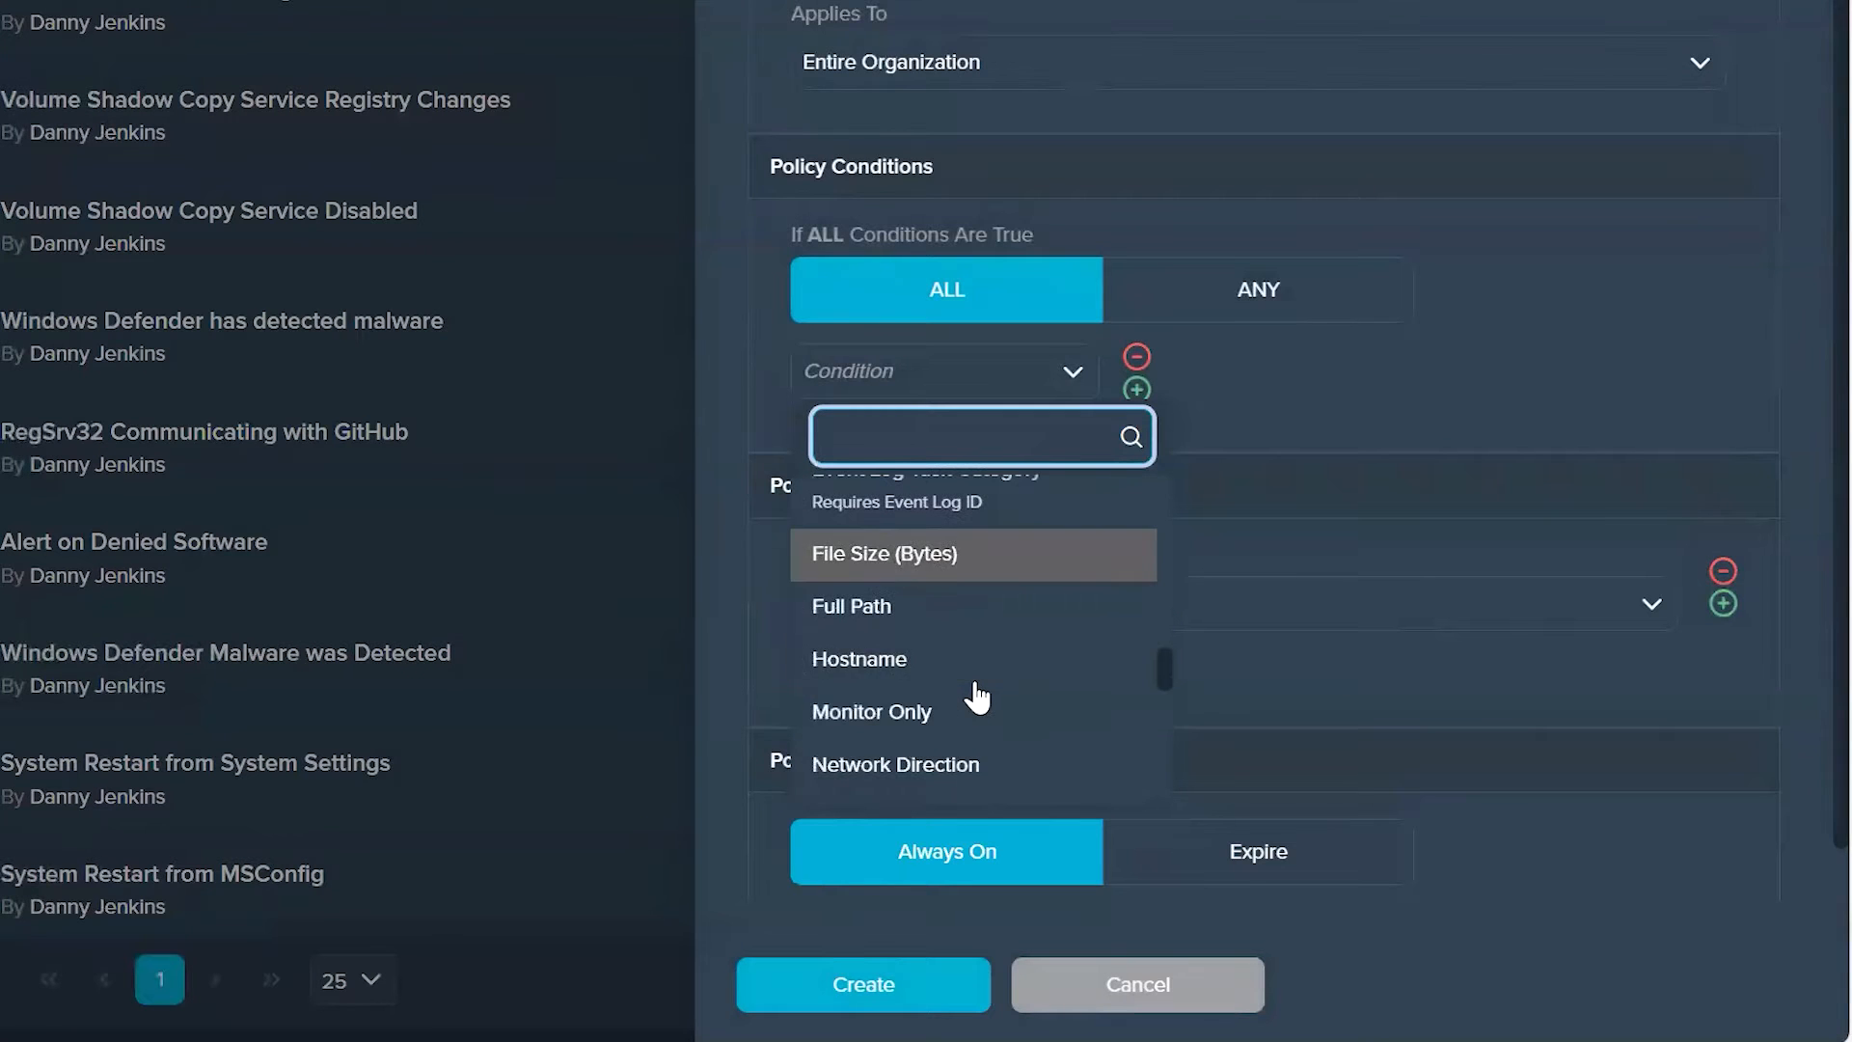
scroll(951, 637, "down", 8)
scroll(953, 644, "down", 5)
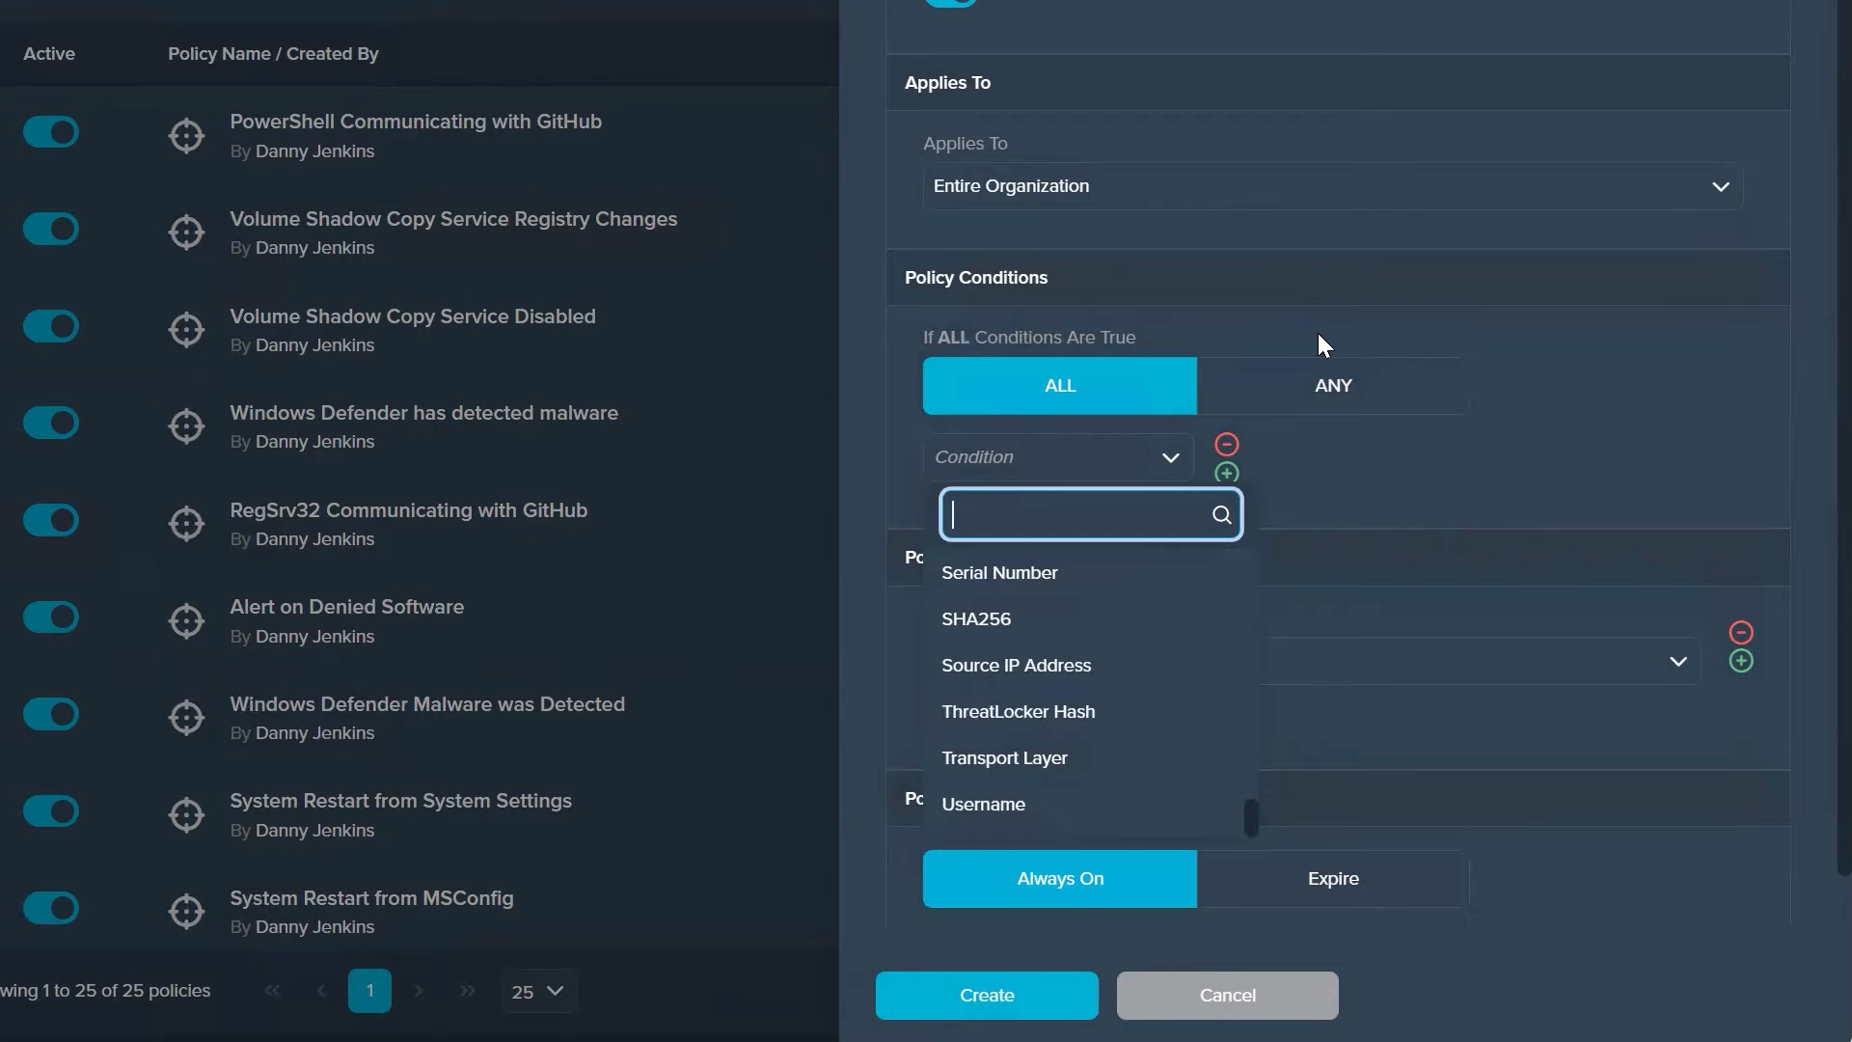
left_click(1335, 480)
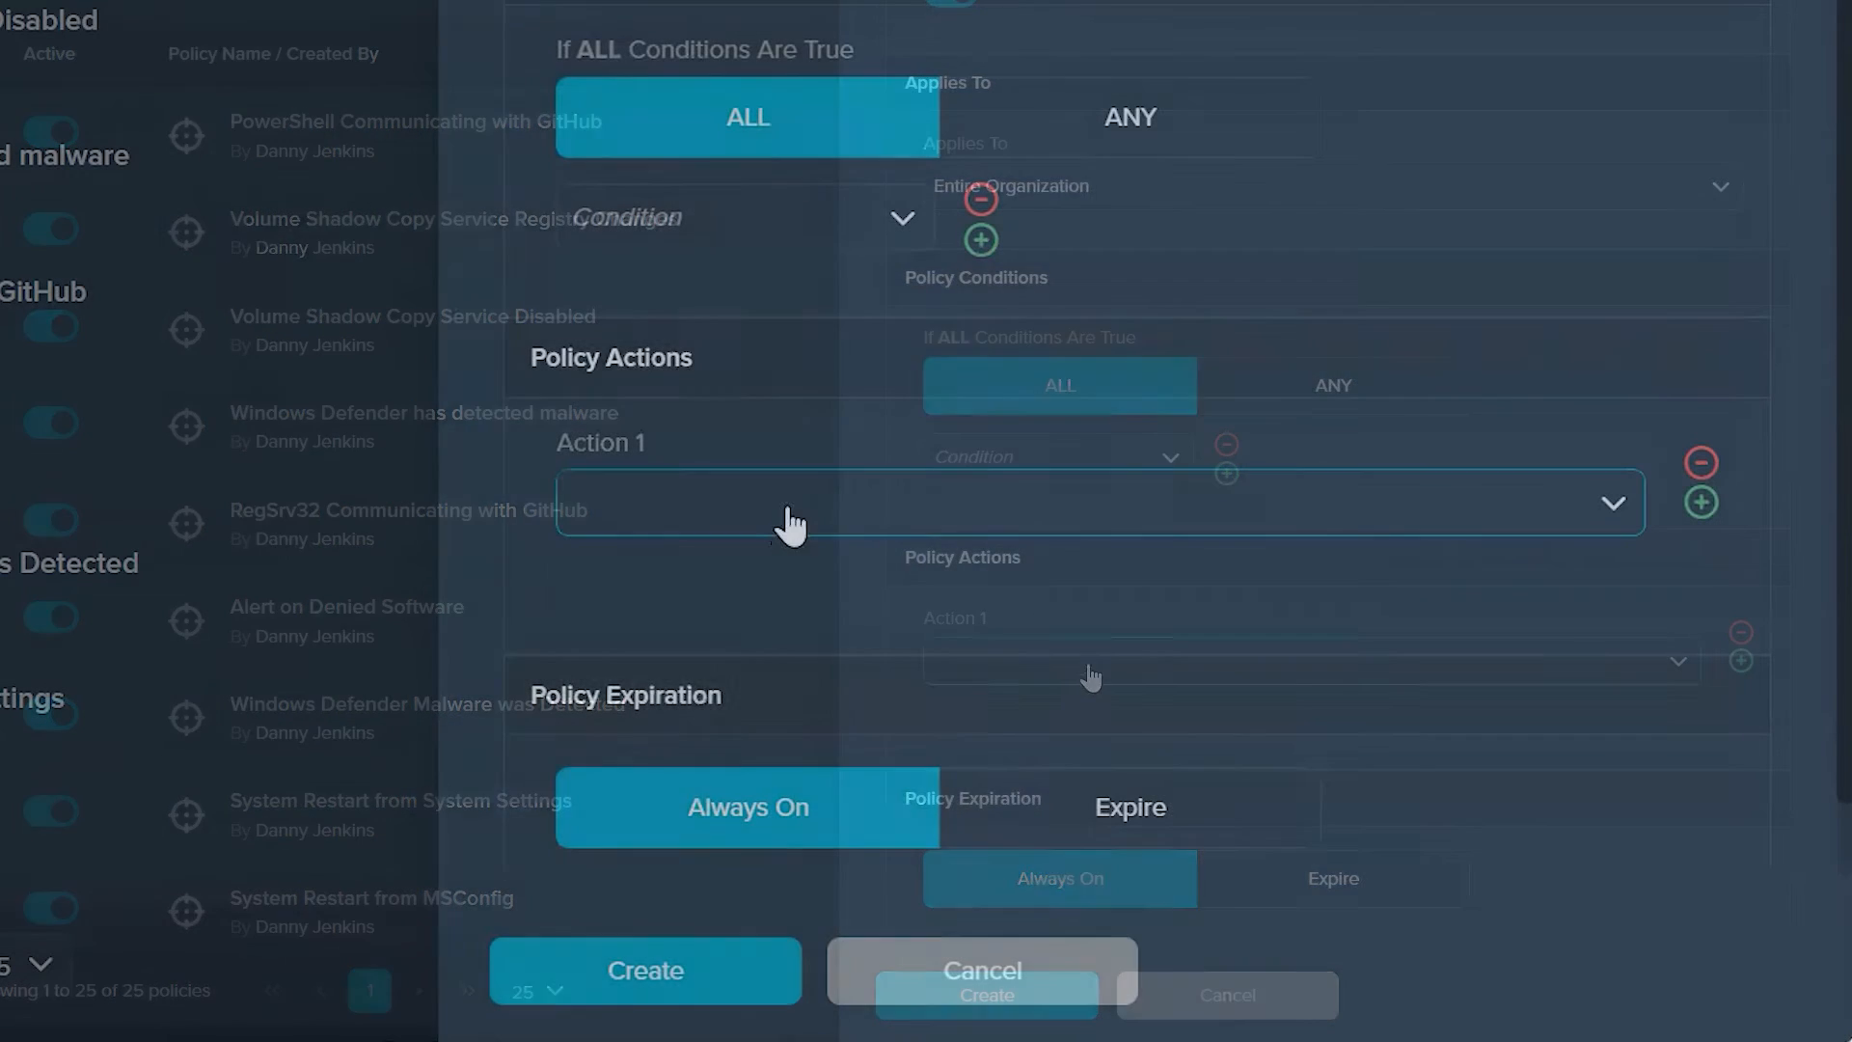
Step: Set Action 1 of the new policy to Create Alert and review its severity options
left_click(784, 516)
scroll(873, 795, "down", 2)
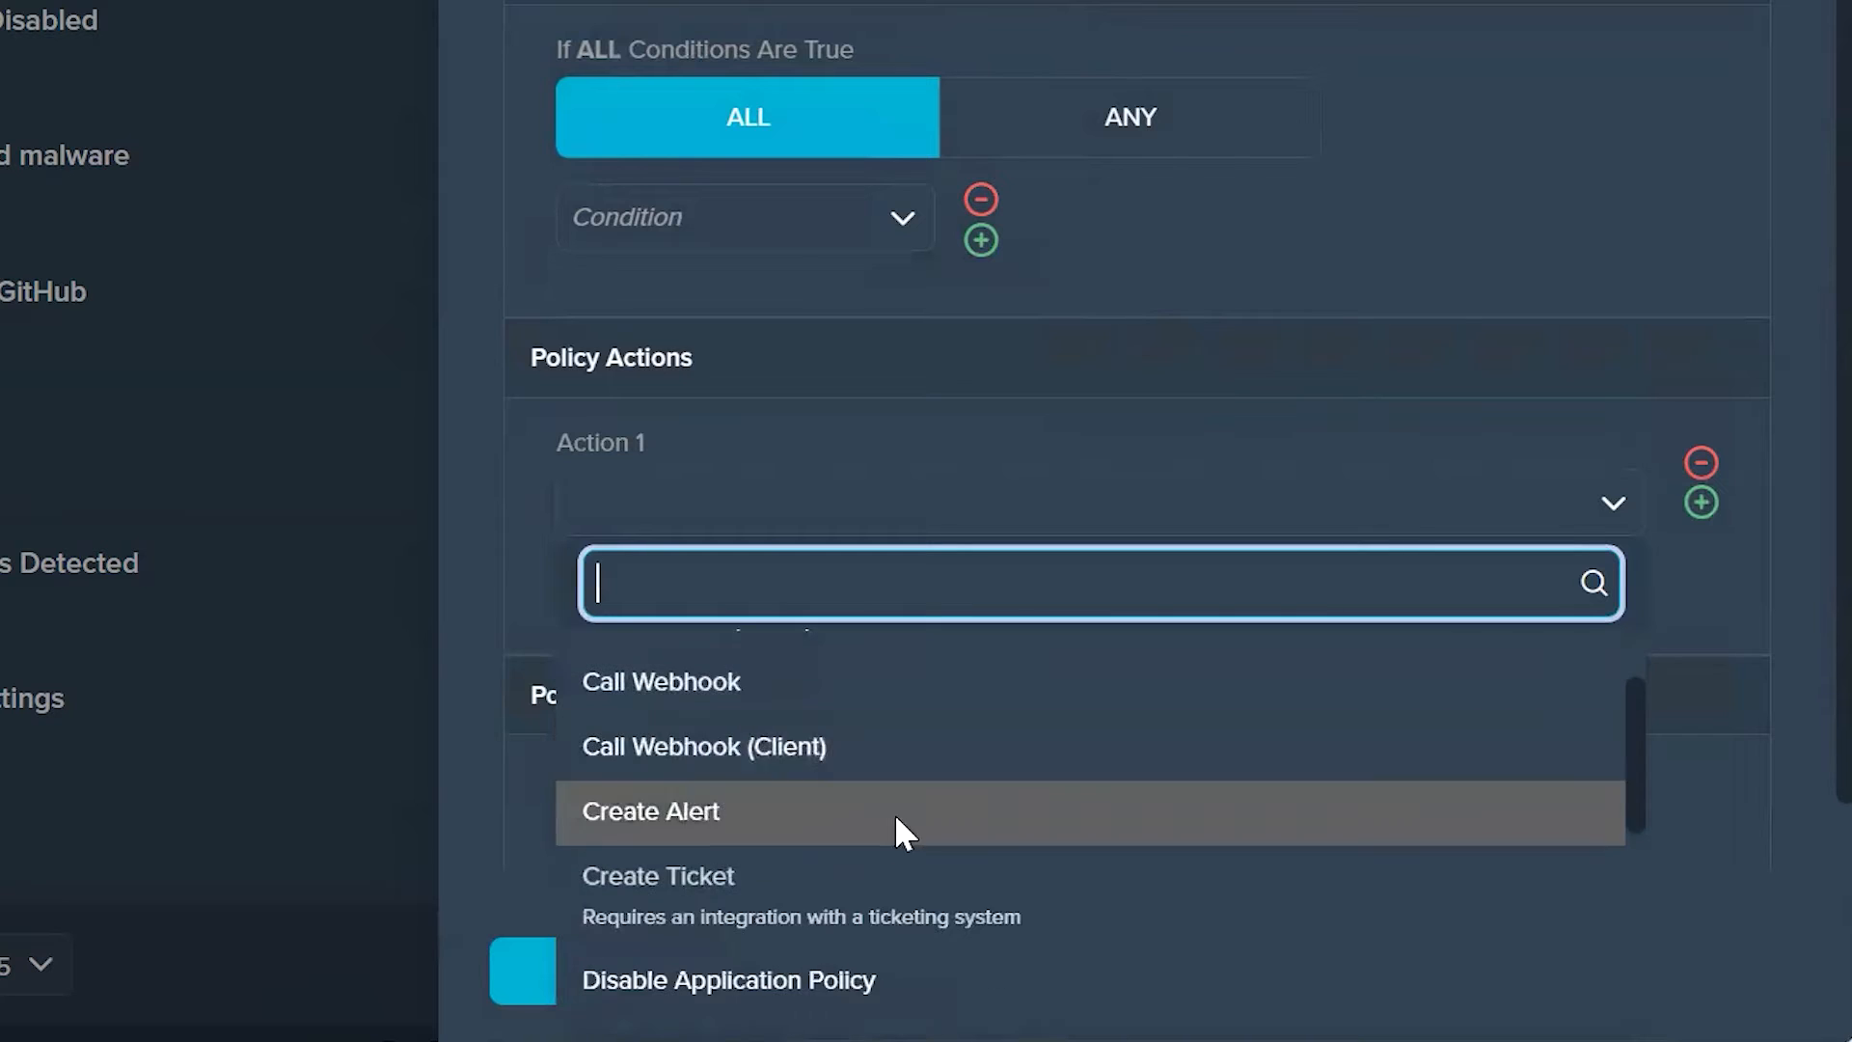
scroll(897, 816, "down", 1)
scroll(868, 817, "up", 1)
left_click(847, 825)
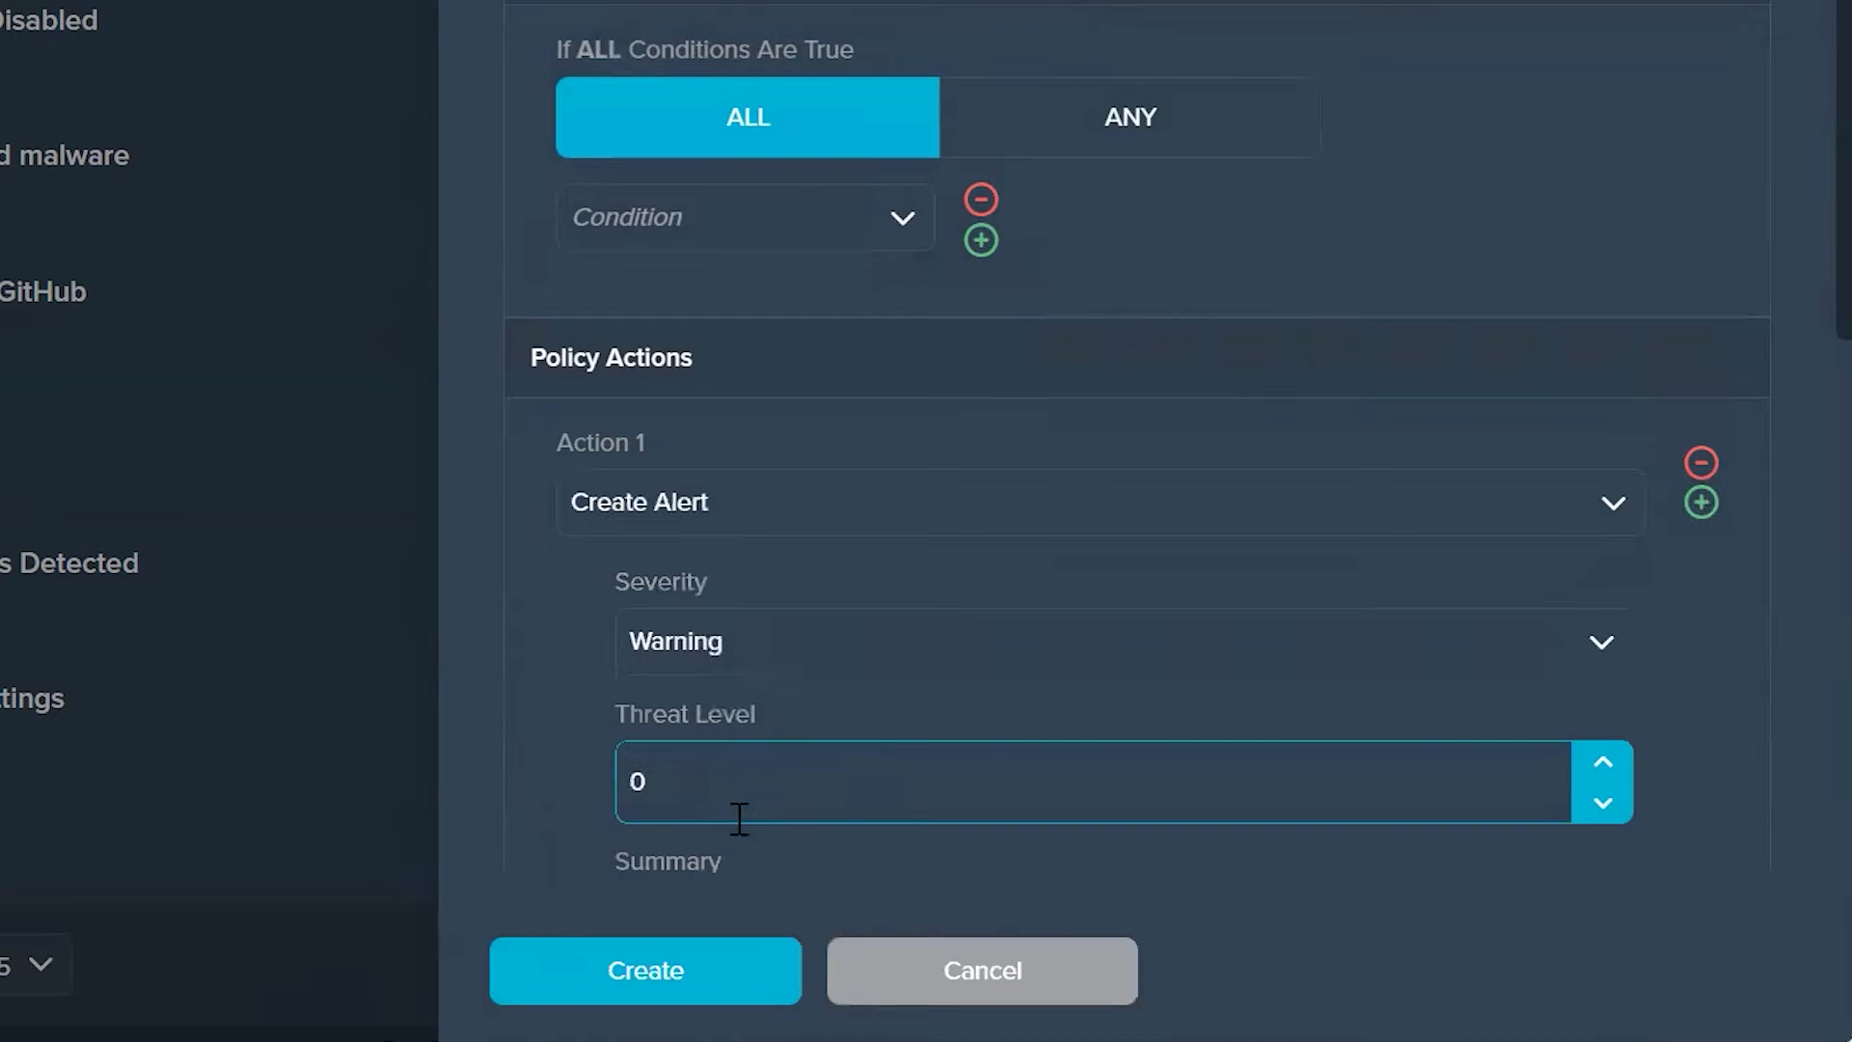
left_click(714, 670)
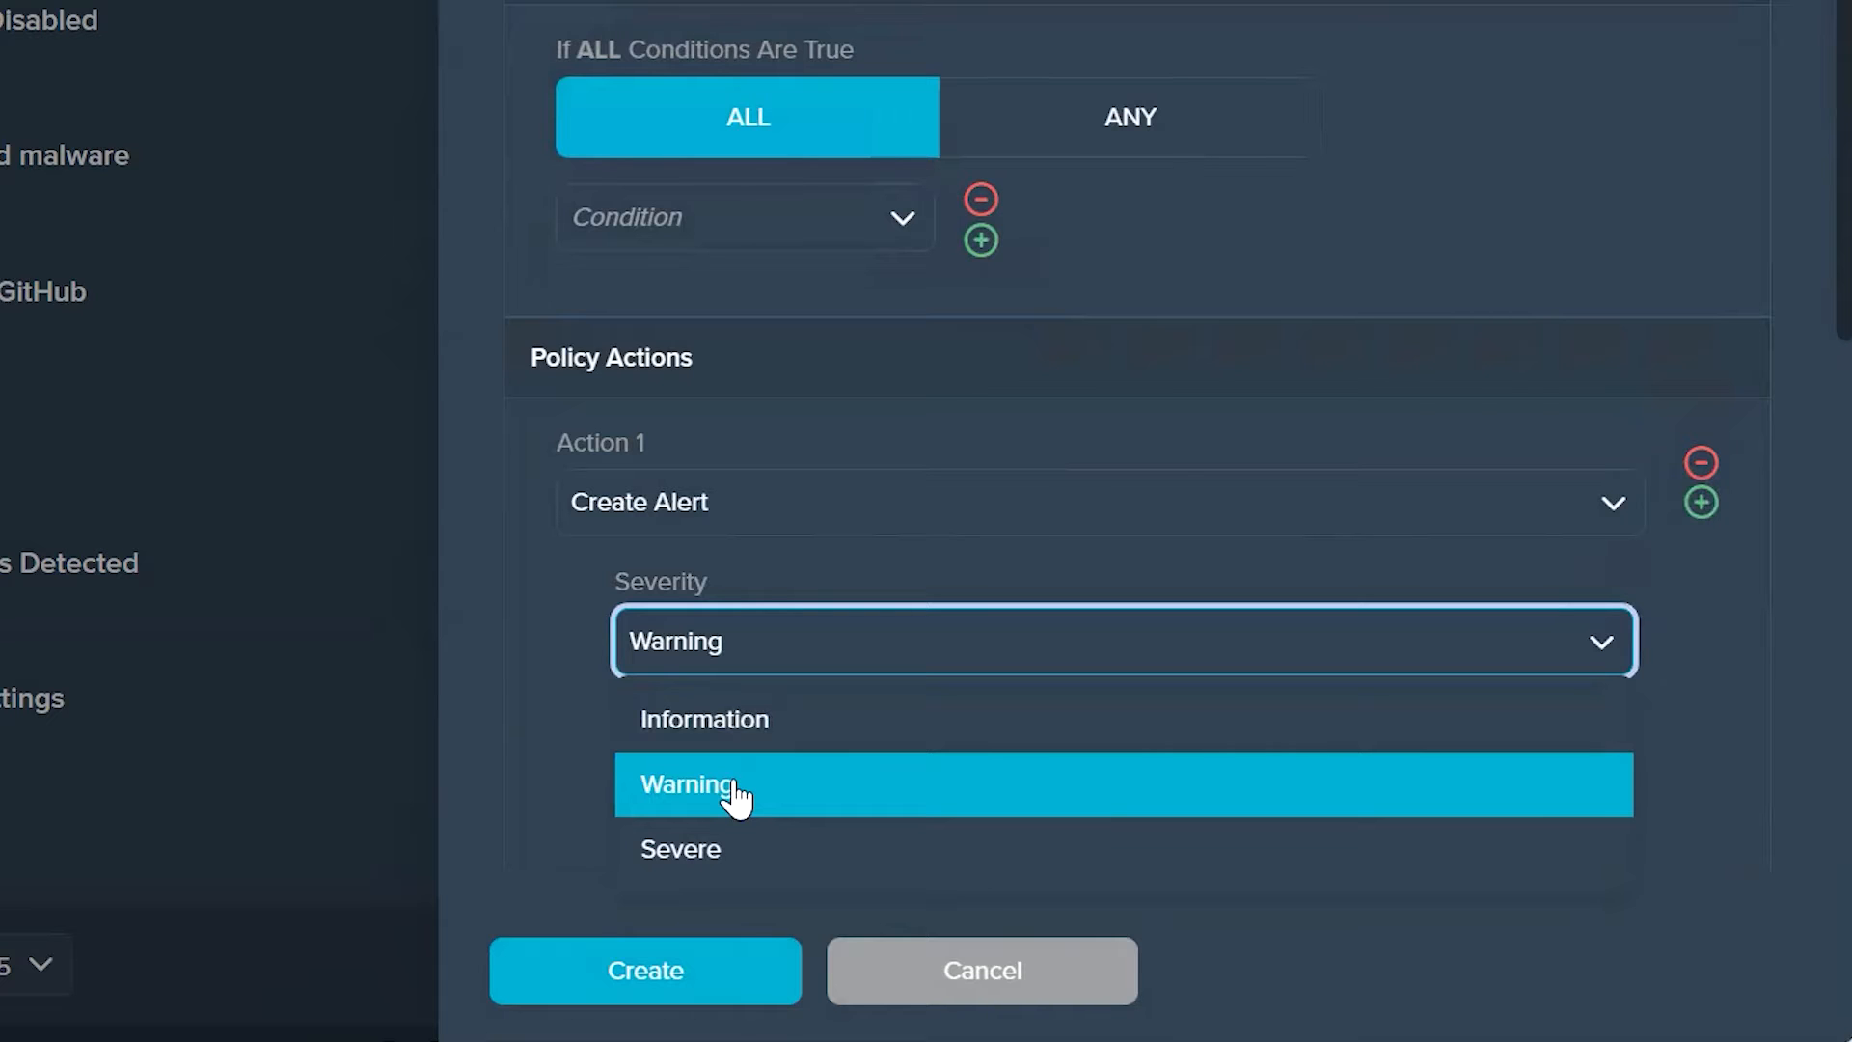
left_click(530, 837)
Step: Examine the other action types available for Action 1, from Call Rest API to Send Email, and discard the new policy
left_click(785, 508)
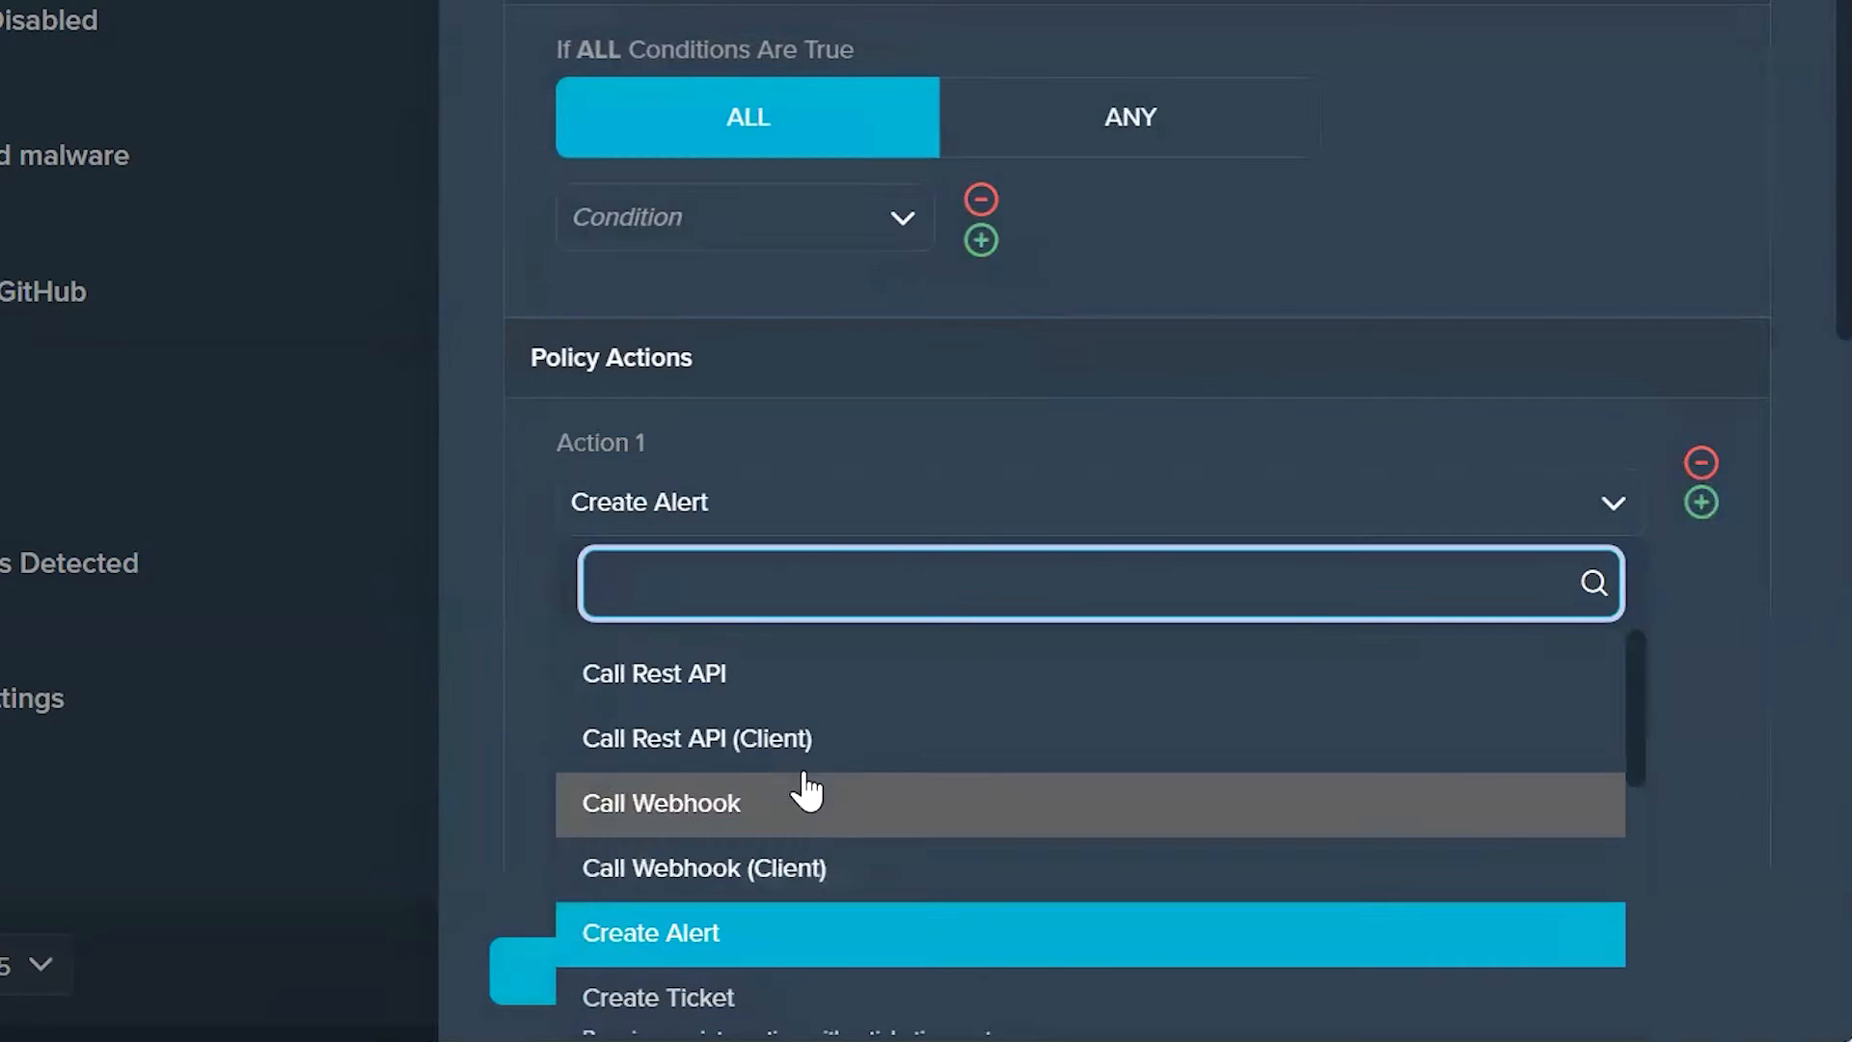
scroll(851, 834, "down", 1)
scroll(851, 834, "down", 3)
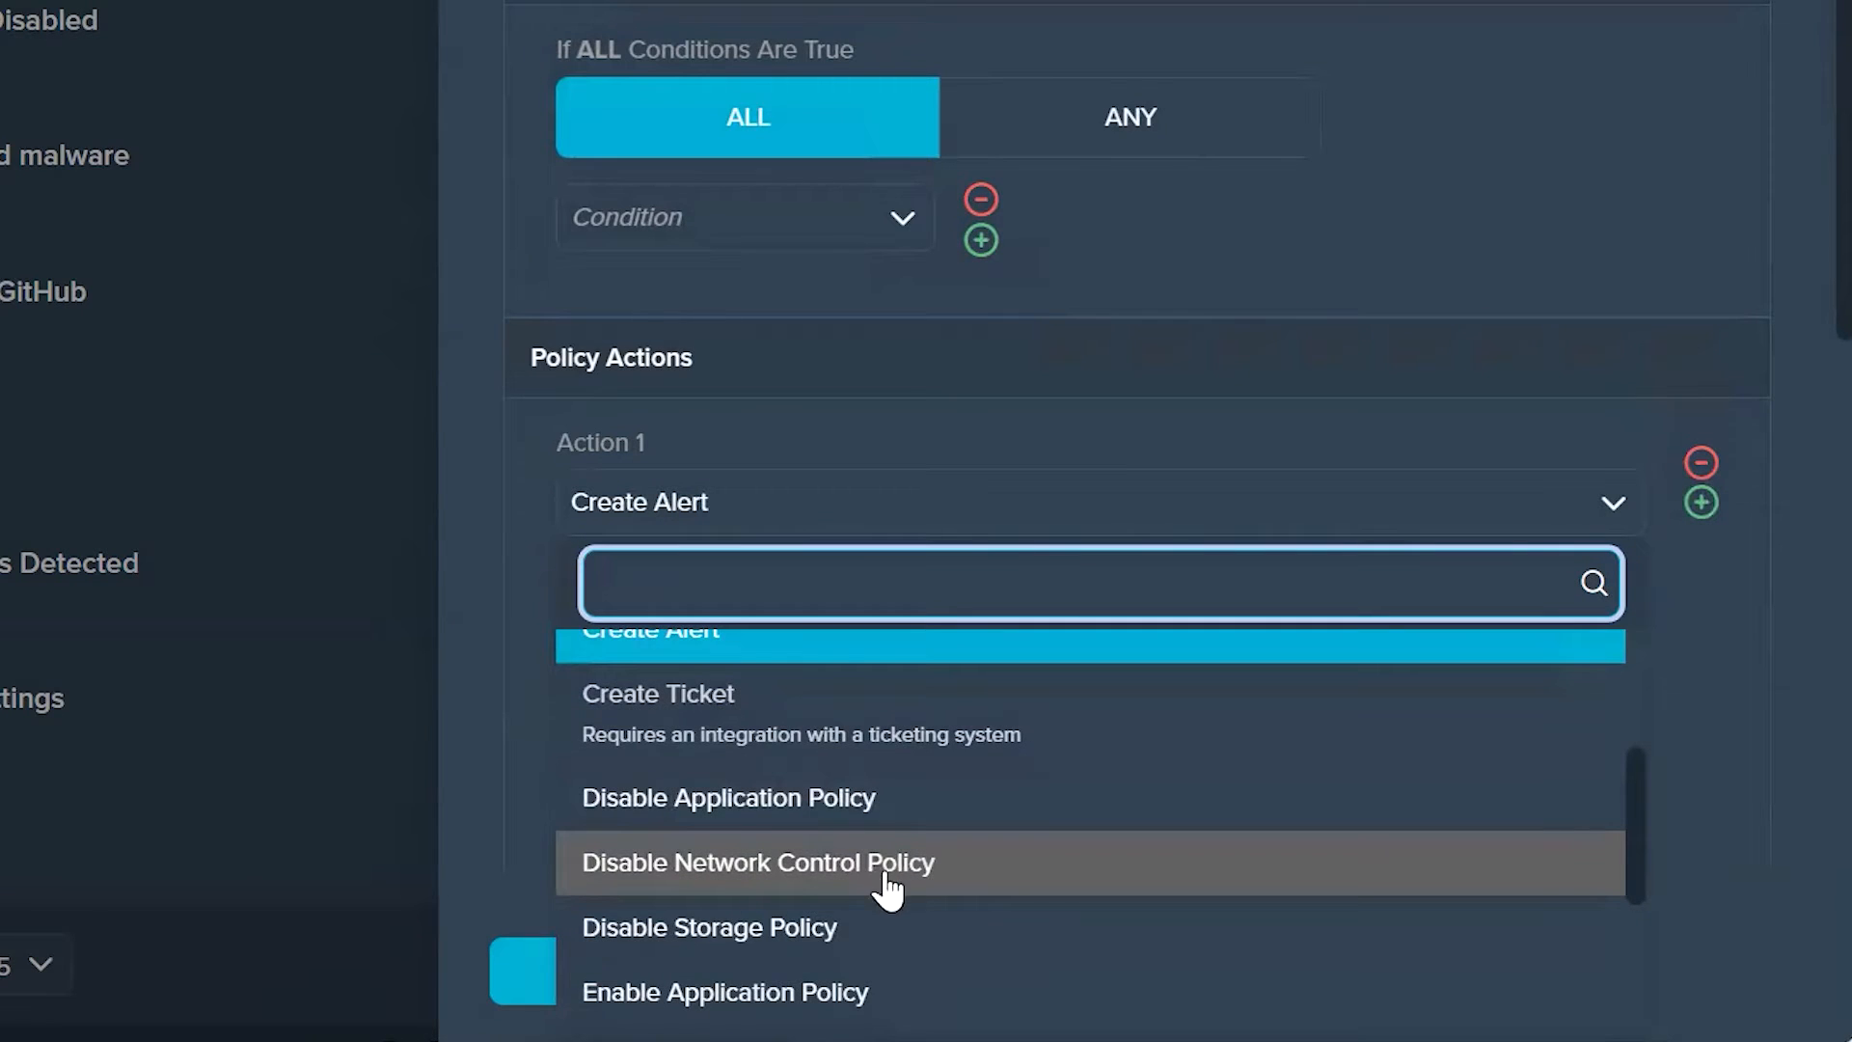
scroll(827, 880, "up", 4)
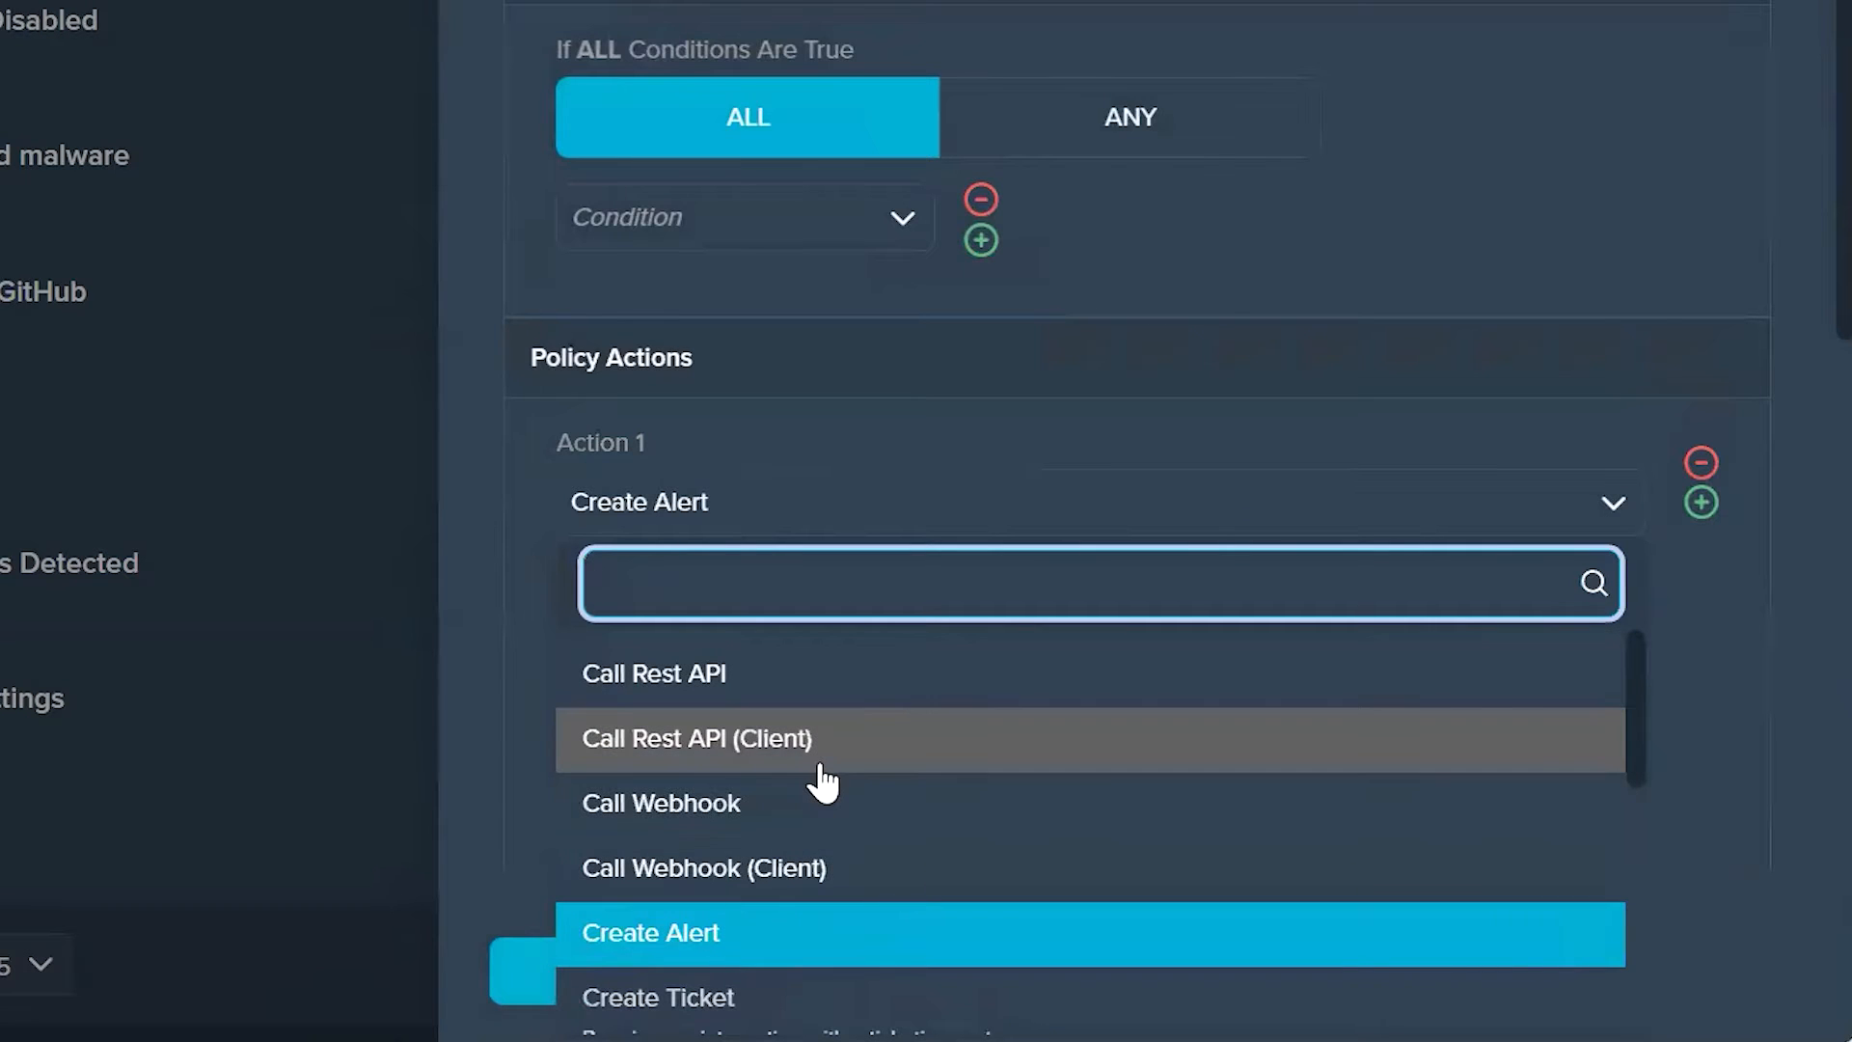
scroll(822, 784, "down", 5)
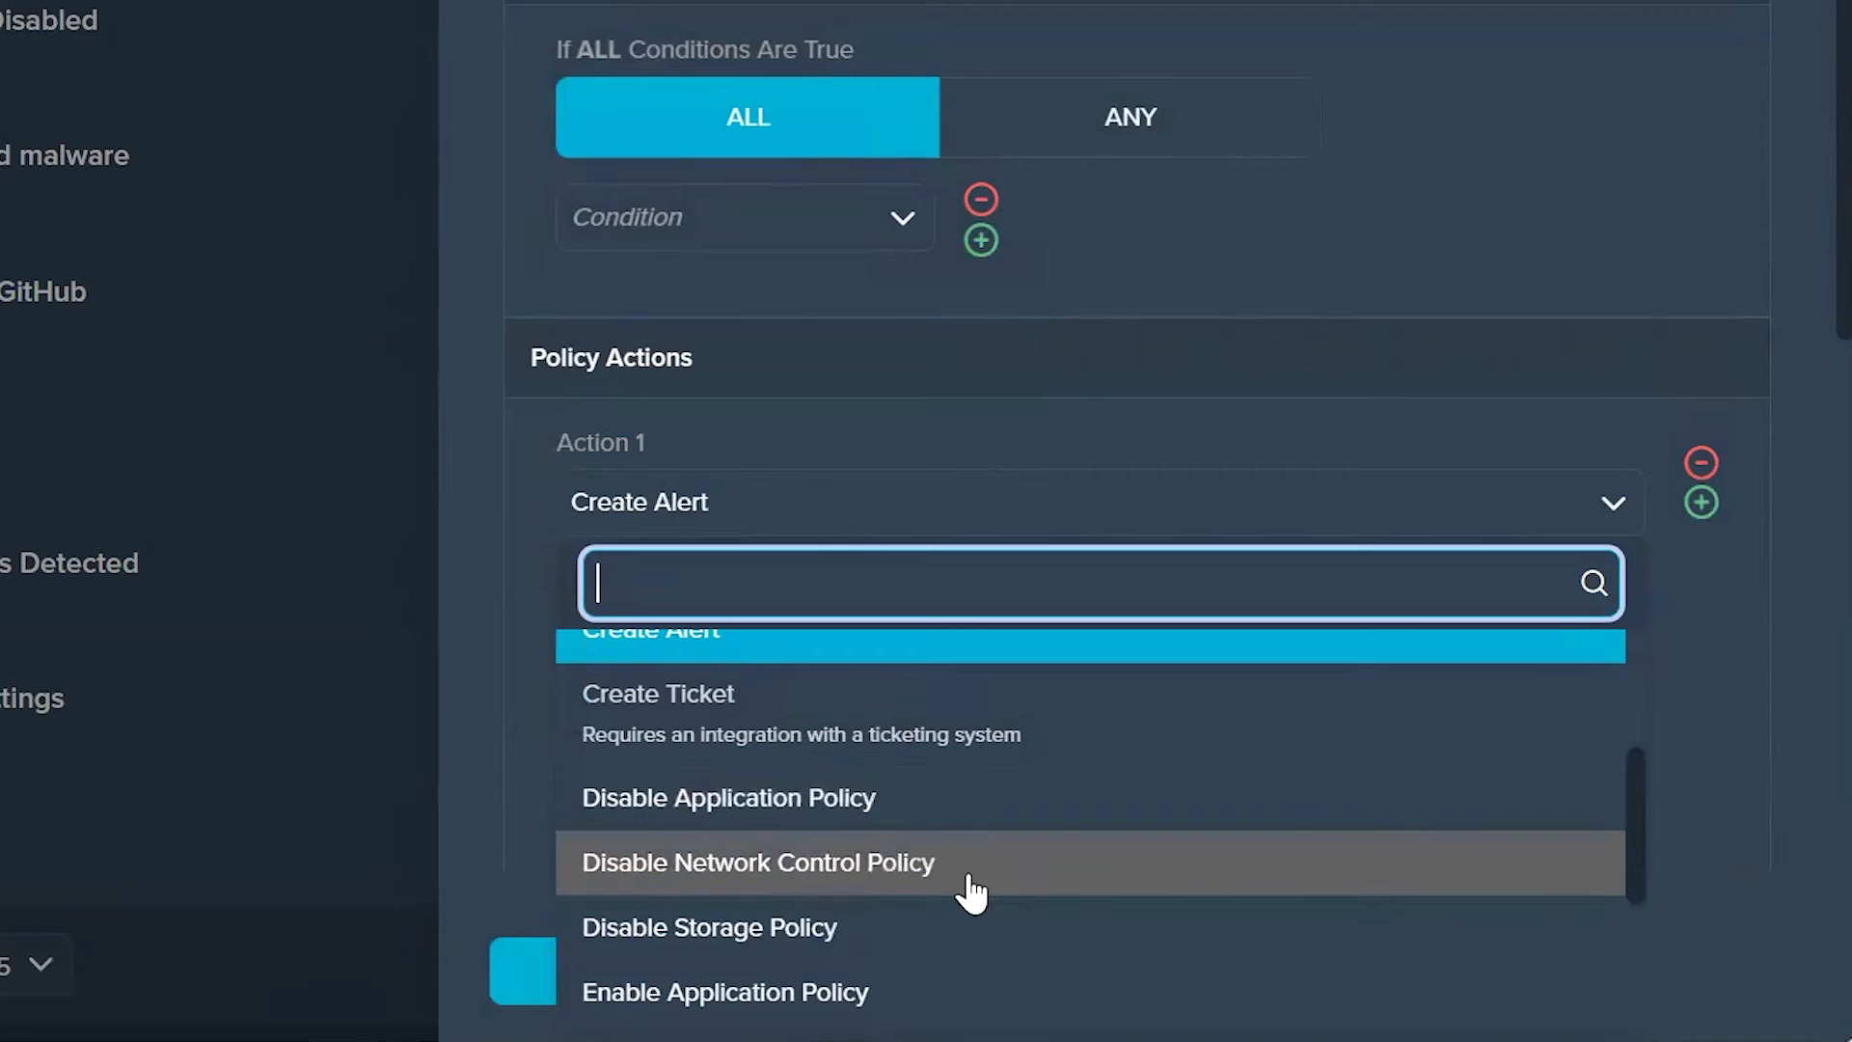
scroll(965, 897, "down", 1)
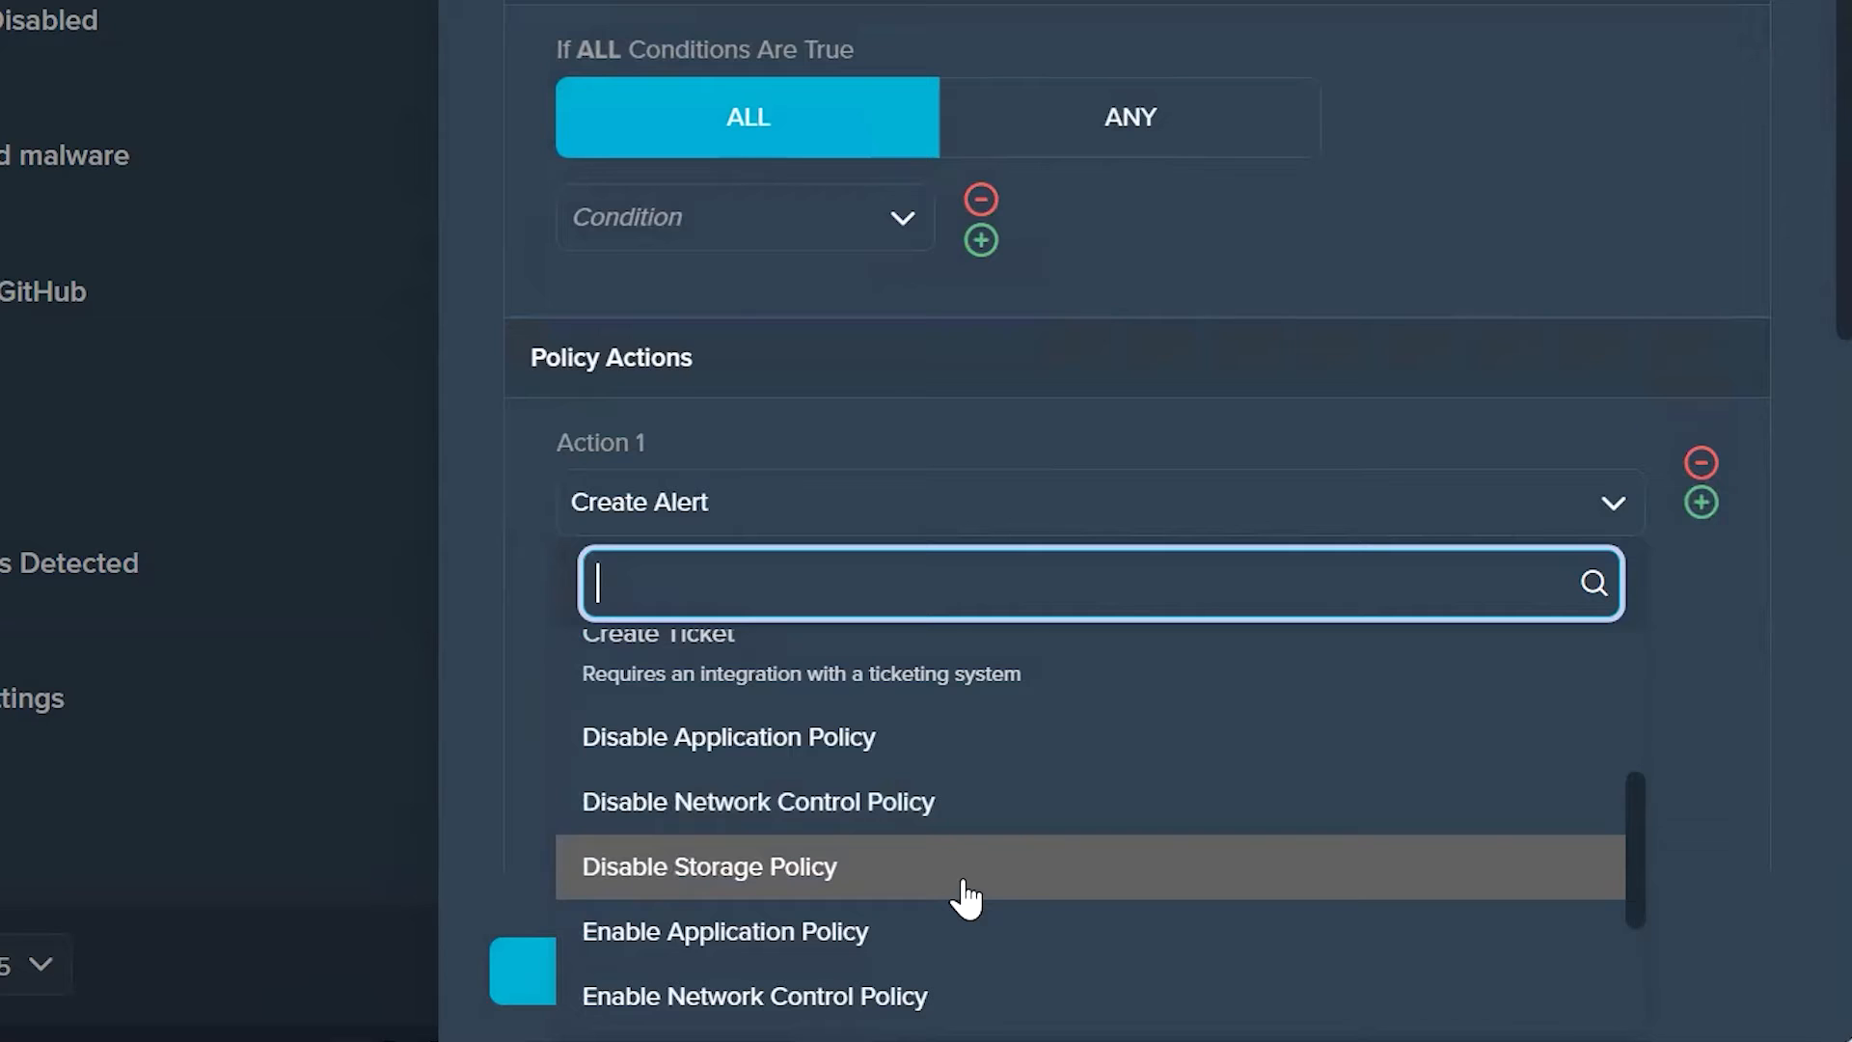
scroll(964, 897, "down", 4)
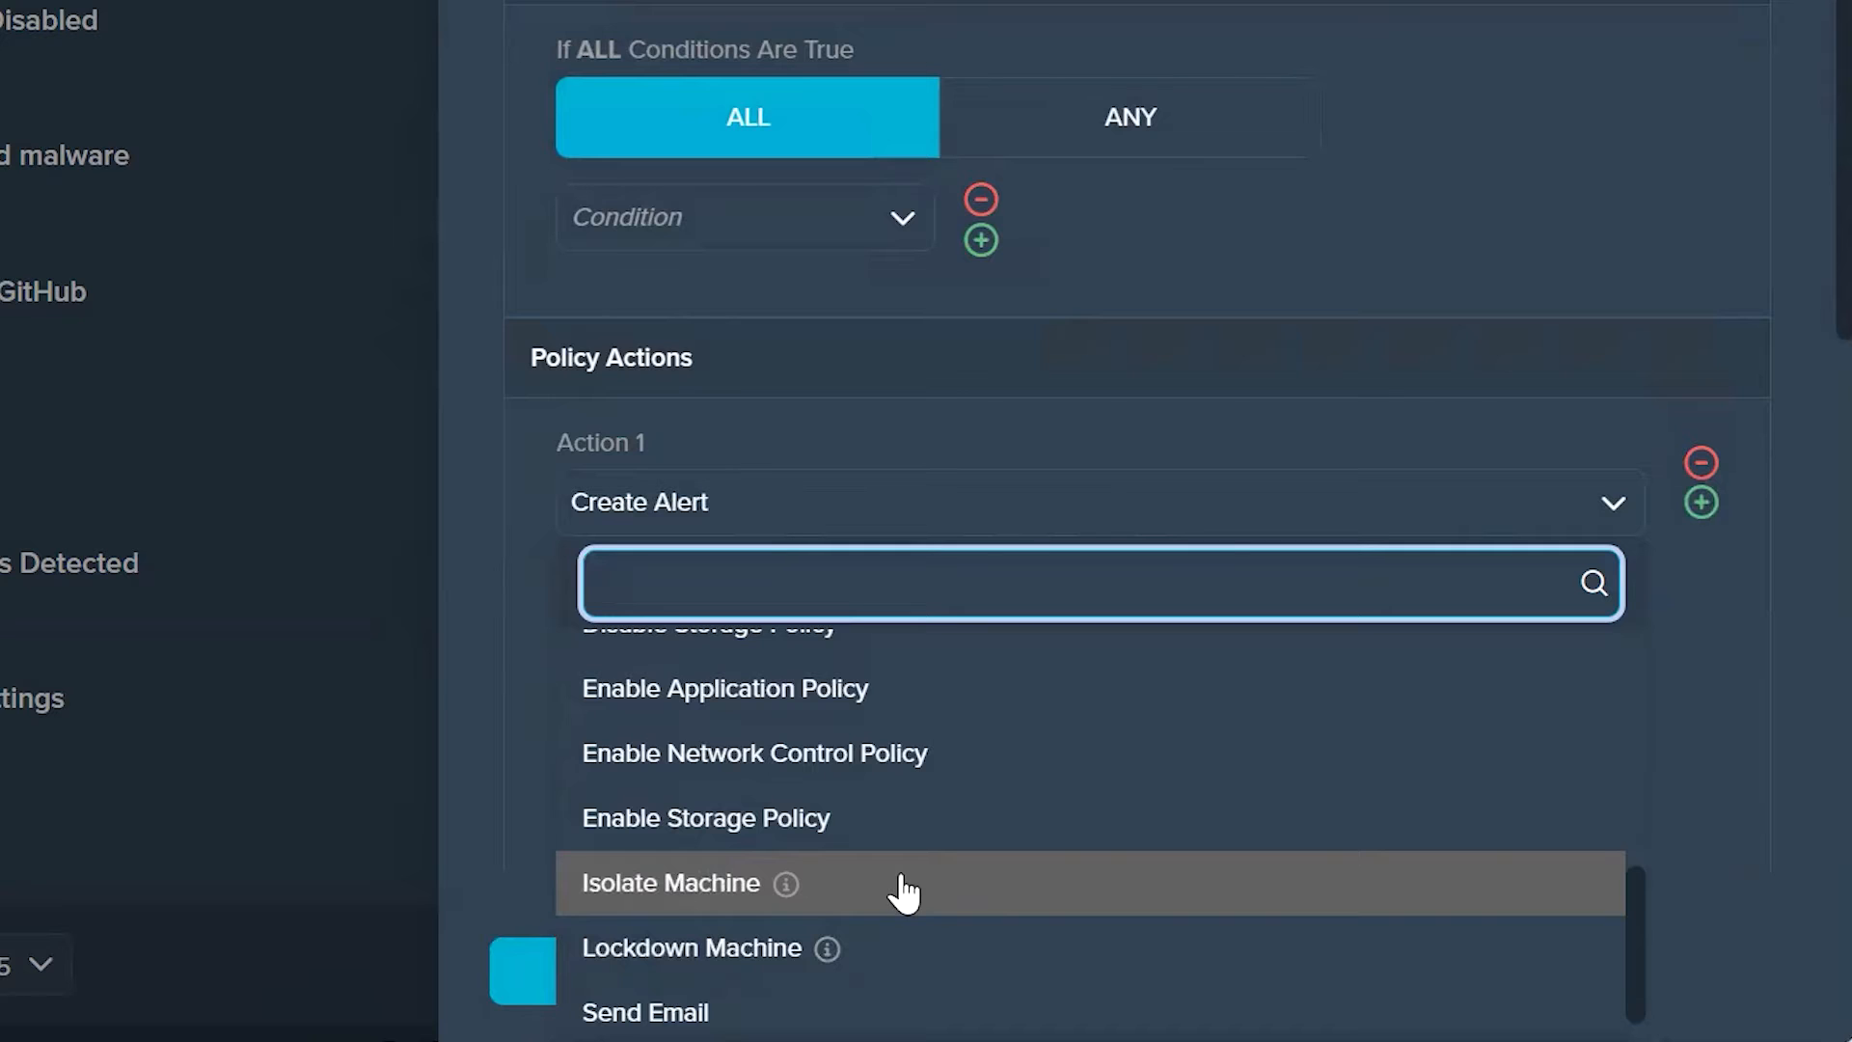
scroll(895, 942, "down", 1)
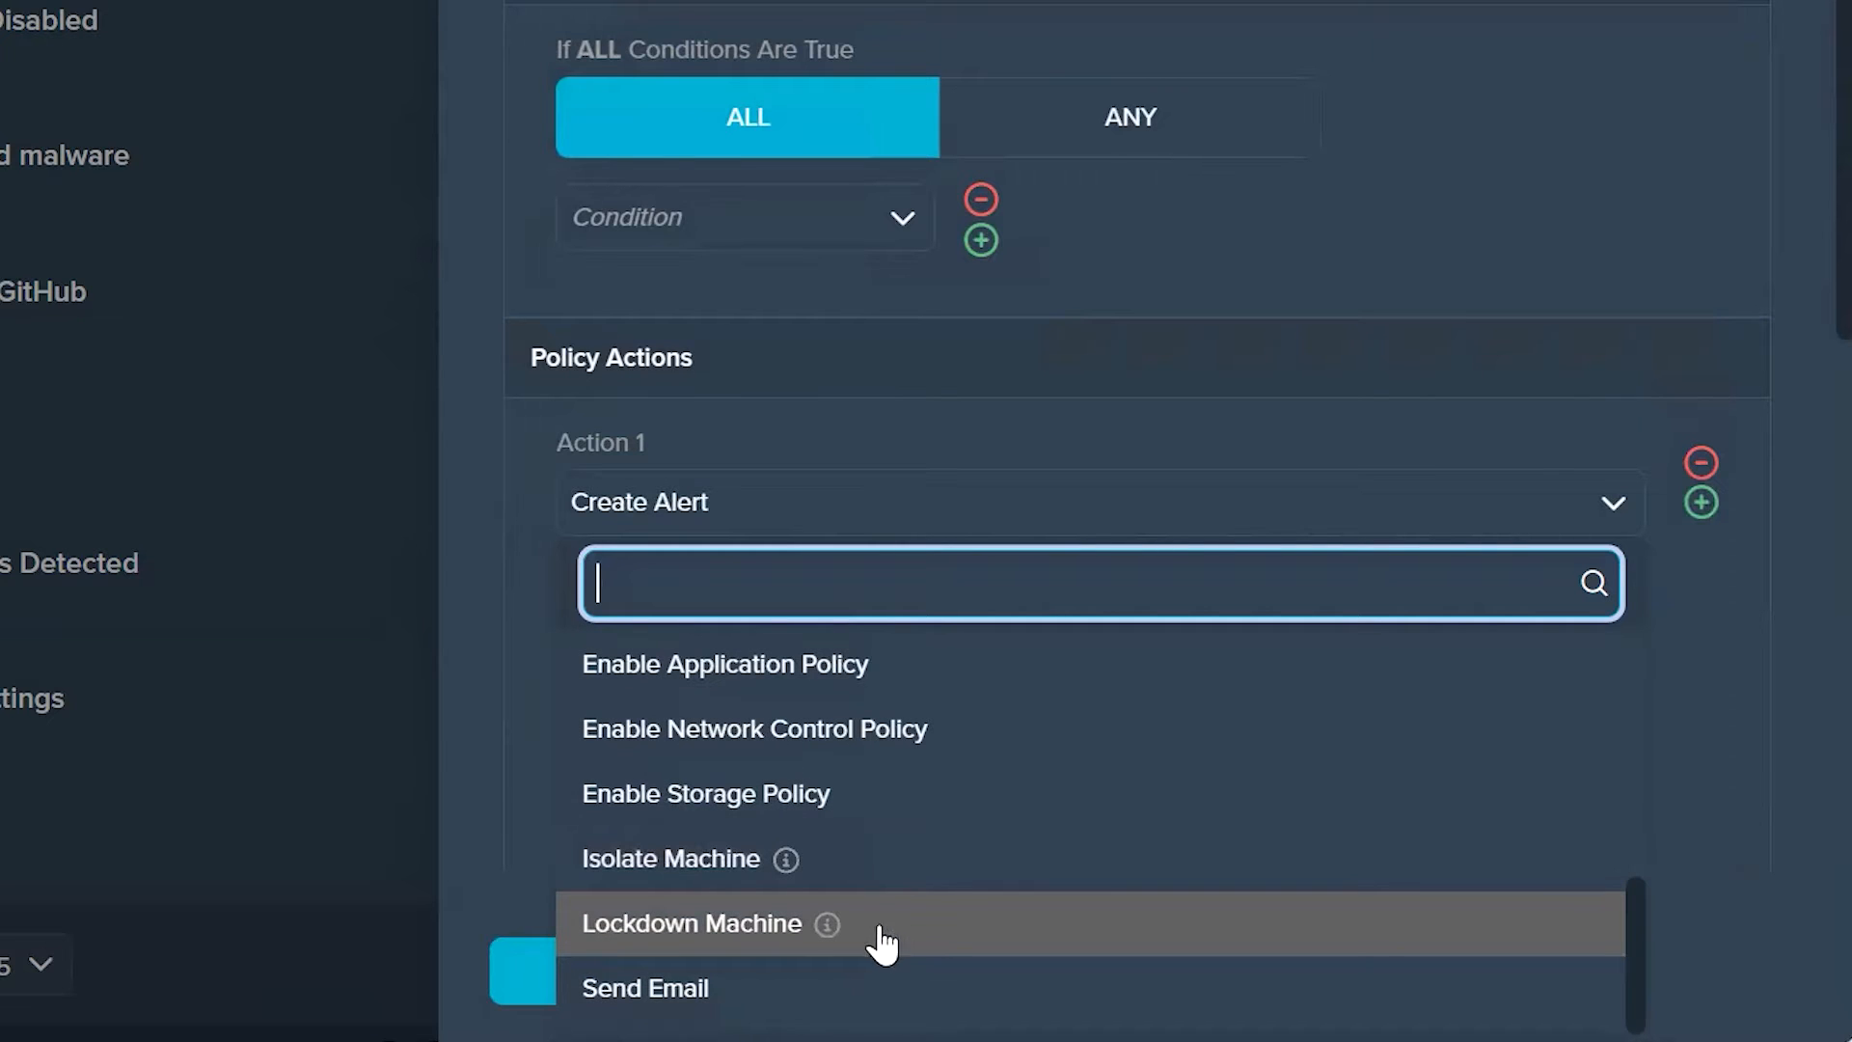
scroll(946, 834, "up", 4)
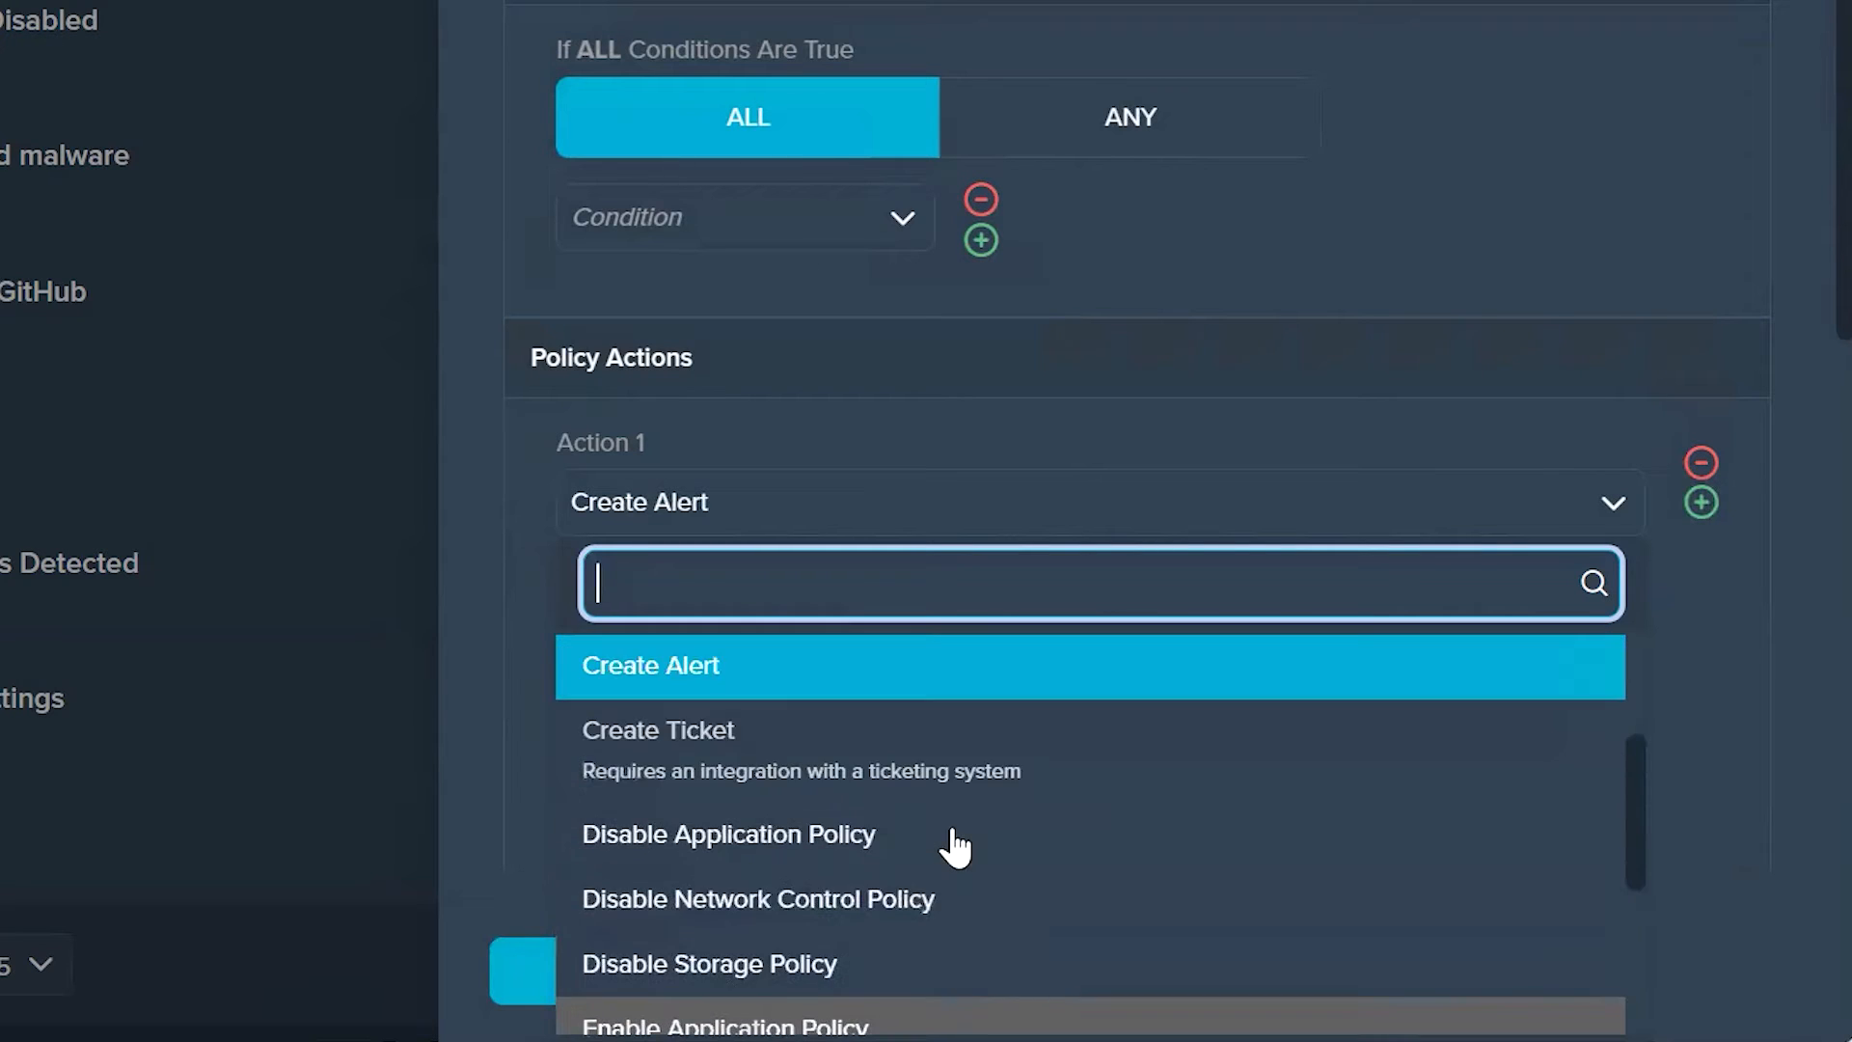
scroll(950, 844, "up", 3)
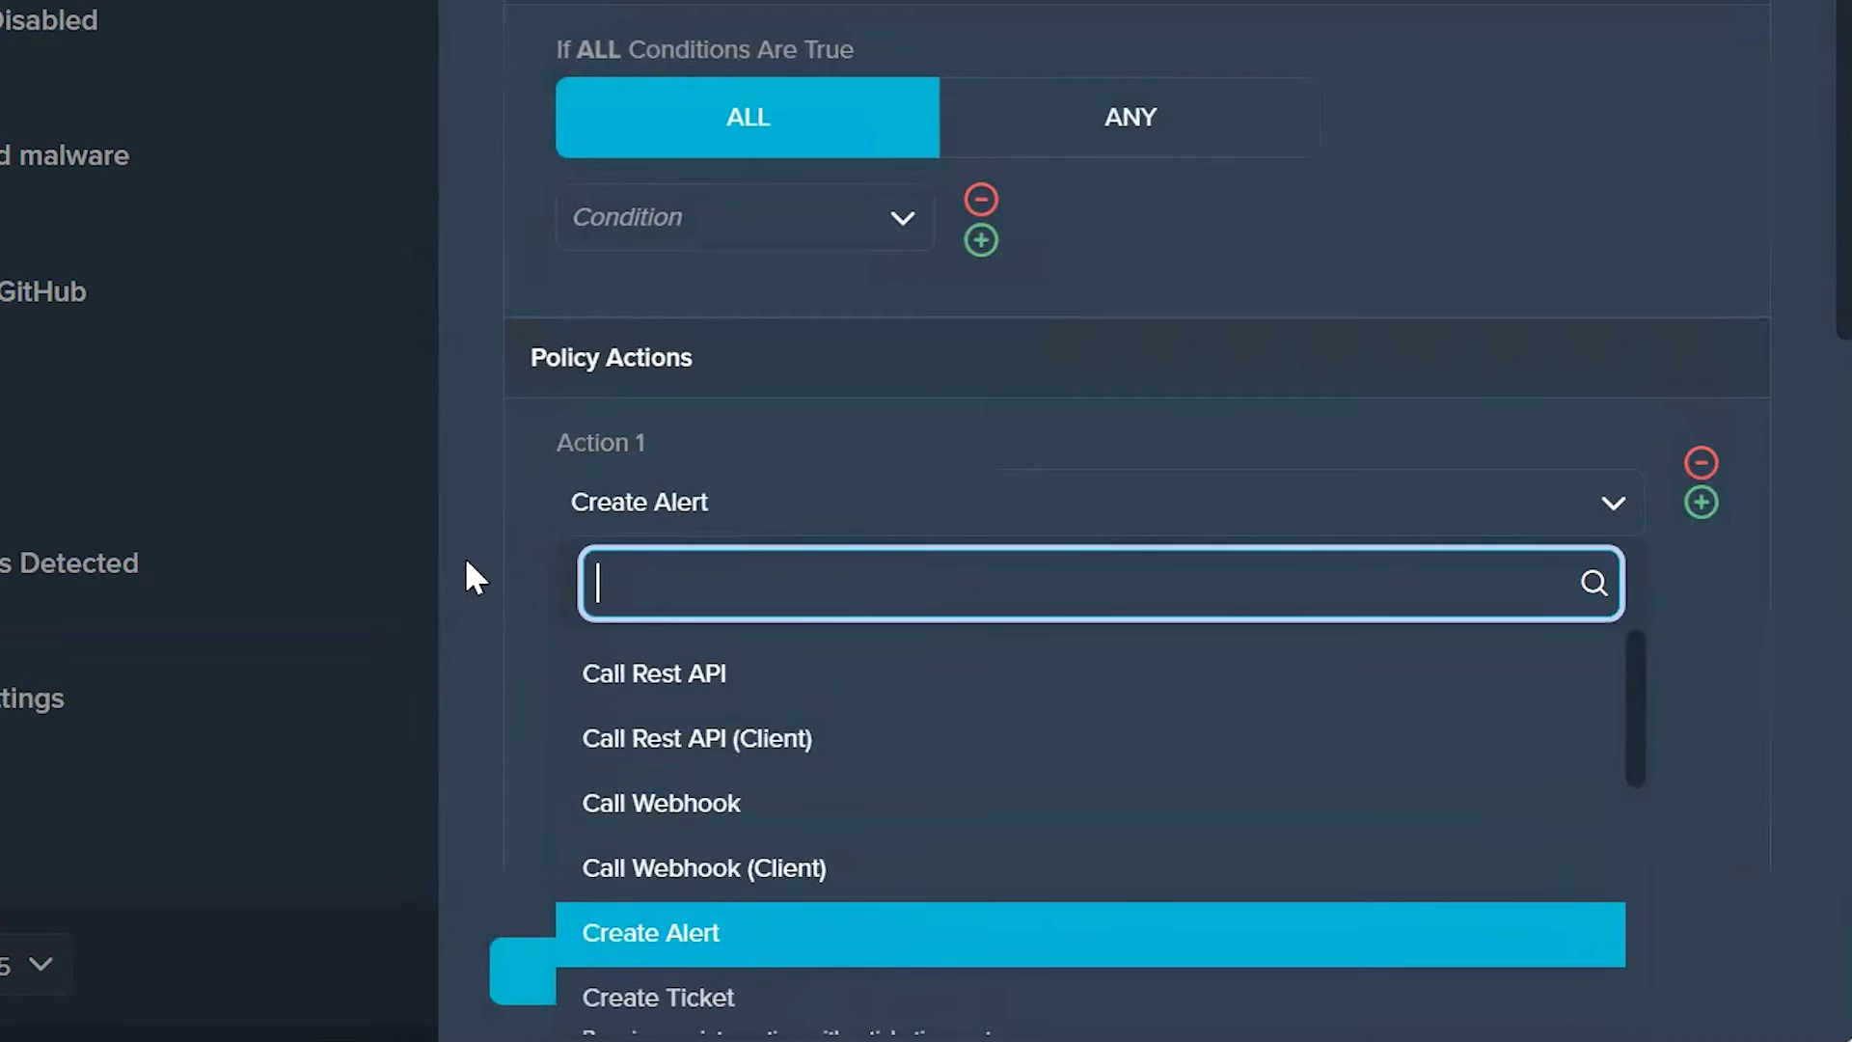
left_click(918, 478)
left_click(965, 972)
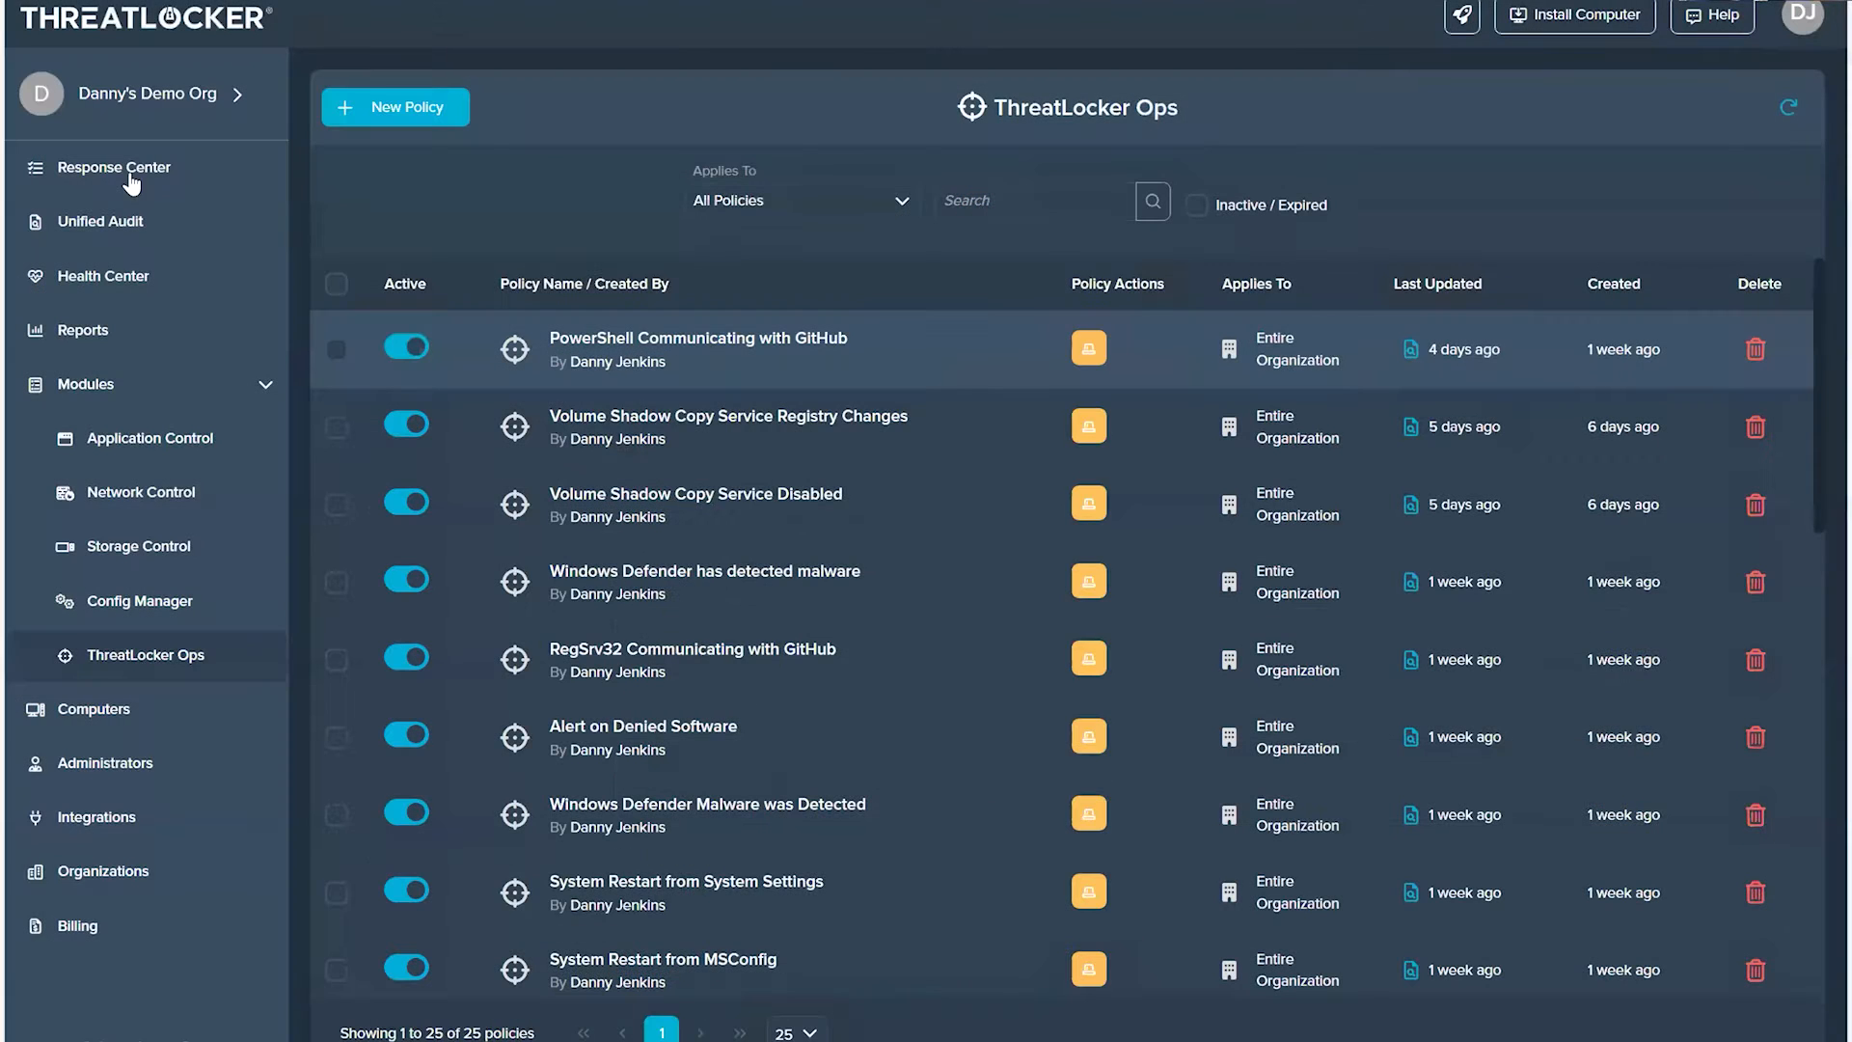
Step: Open the threats view of the Response Center to check for active alerts
left_click(125, 170)
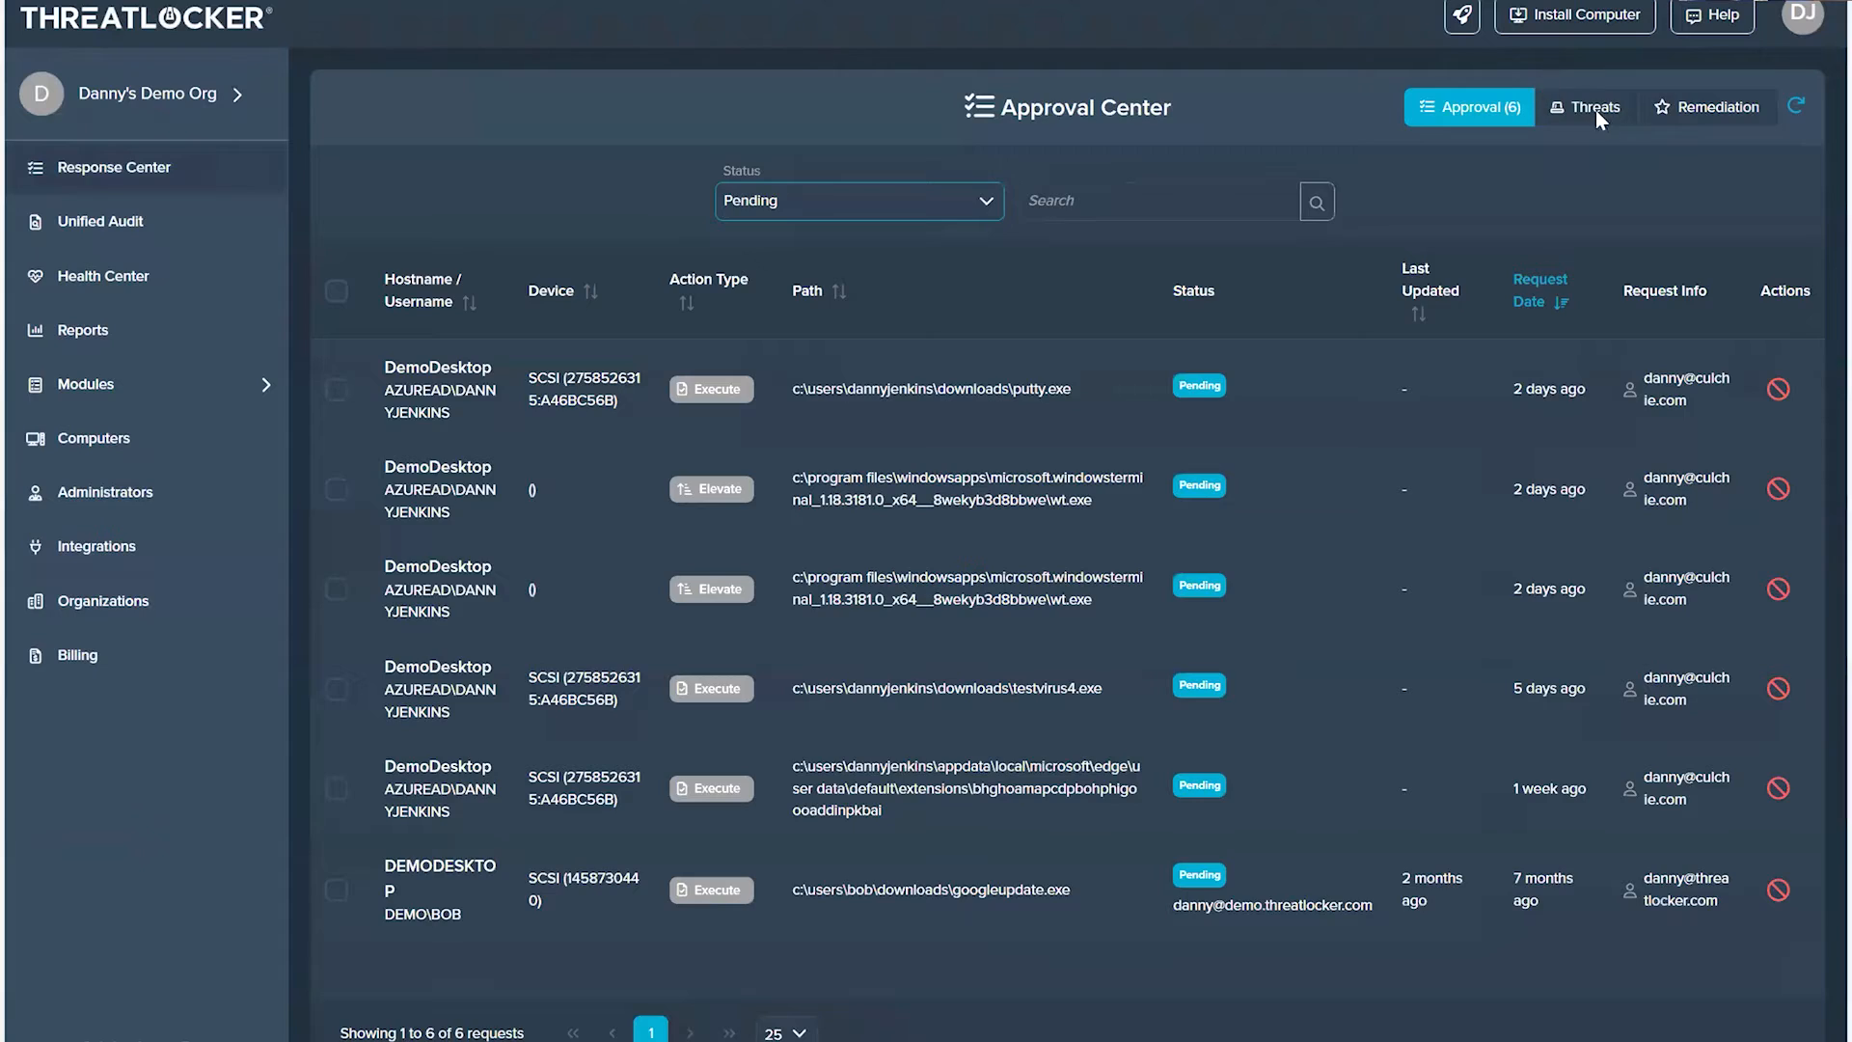
left_click(1598, 115)
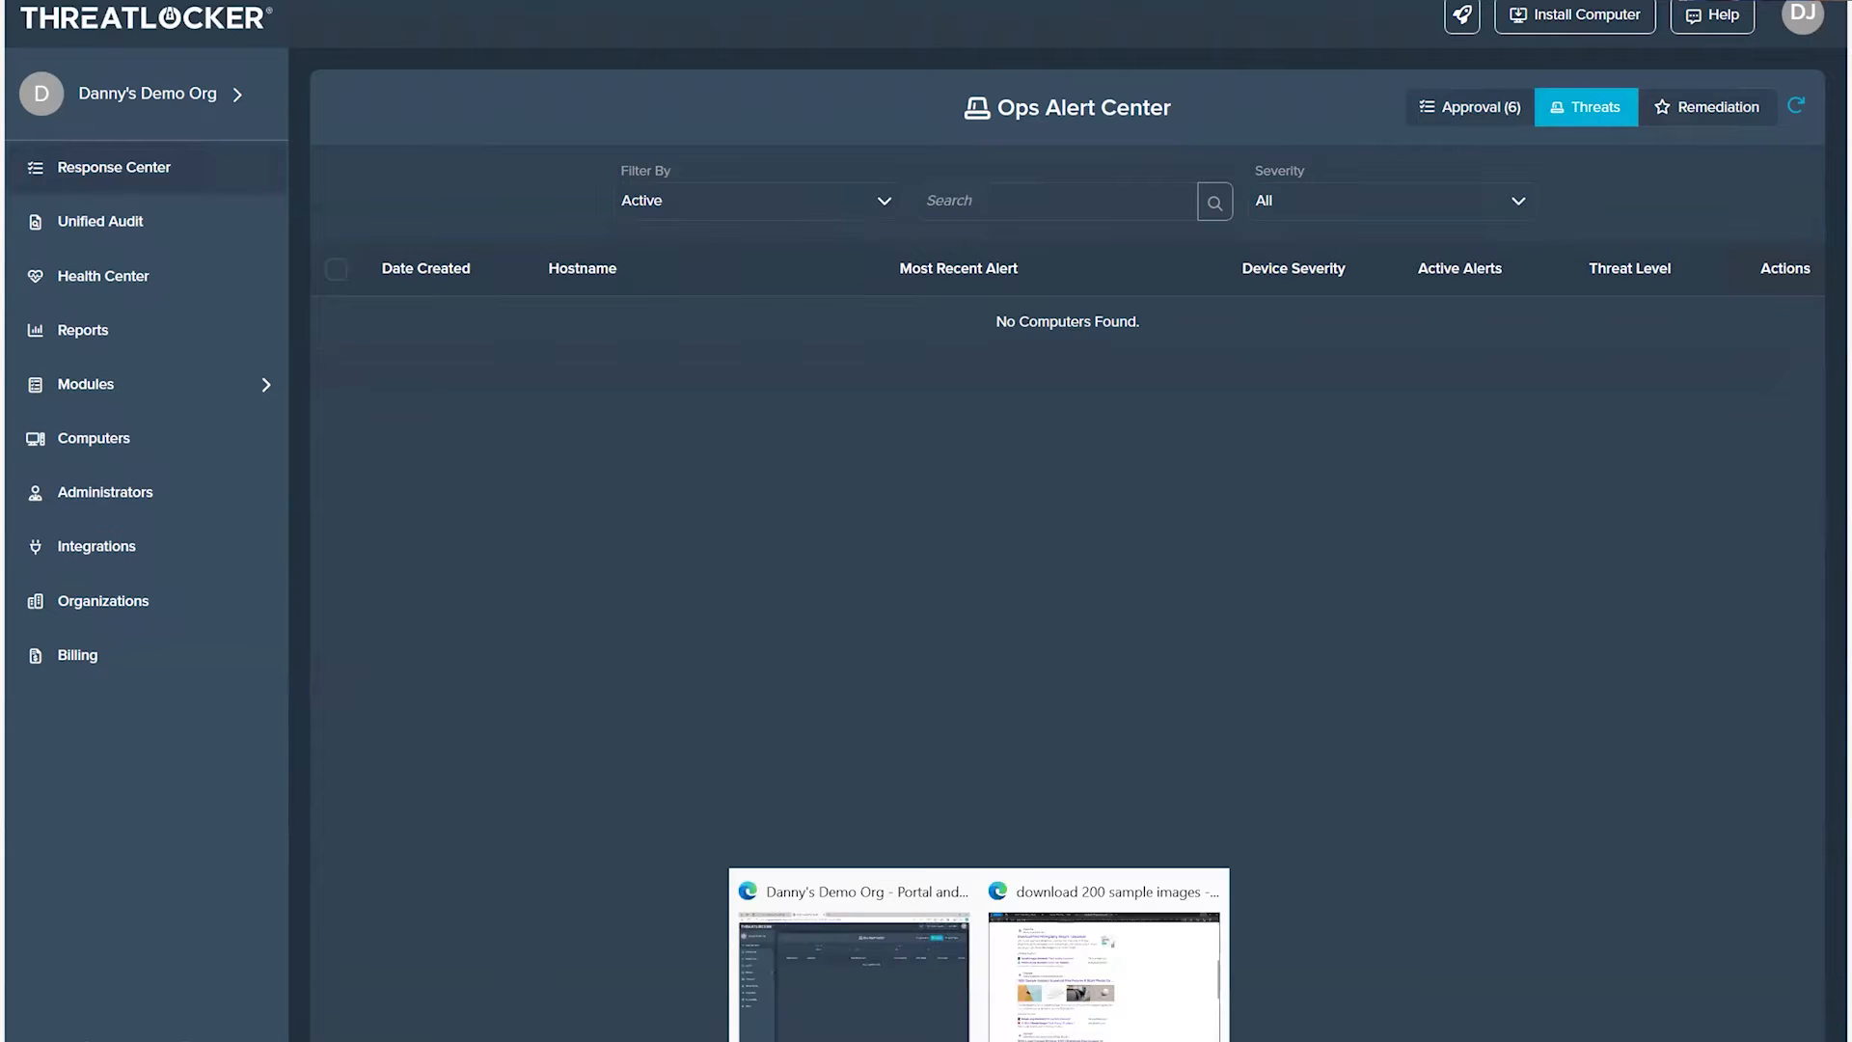
left_click(881, 1004)
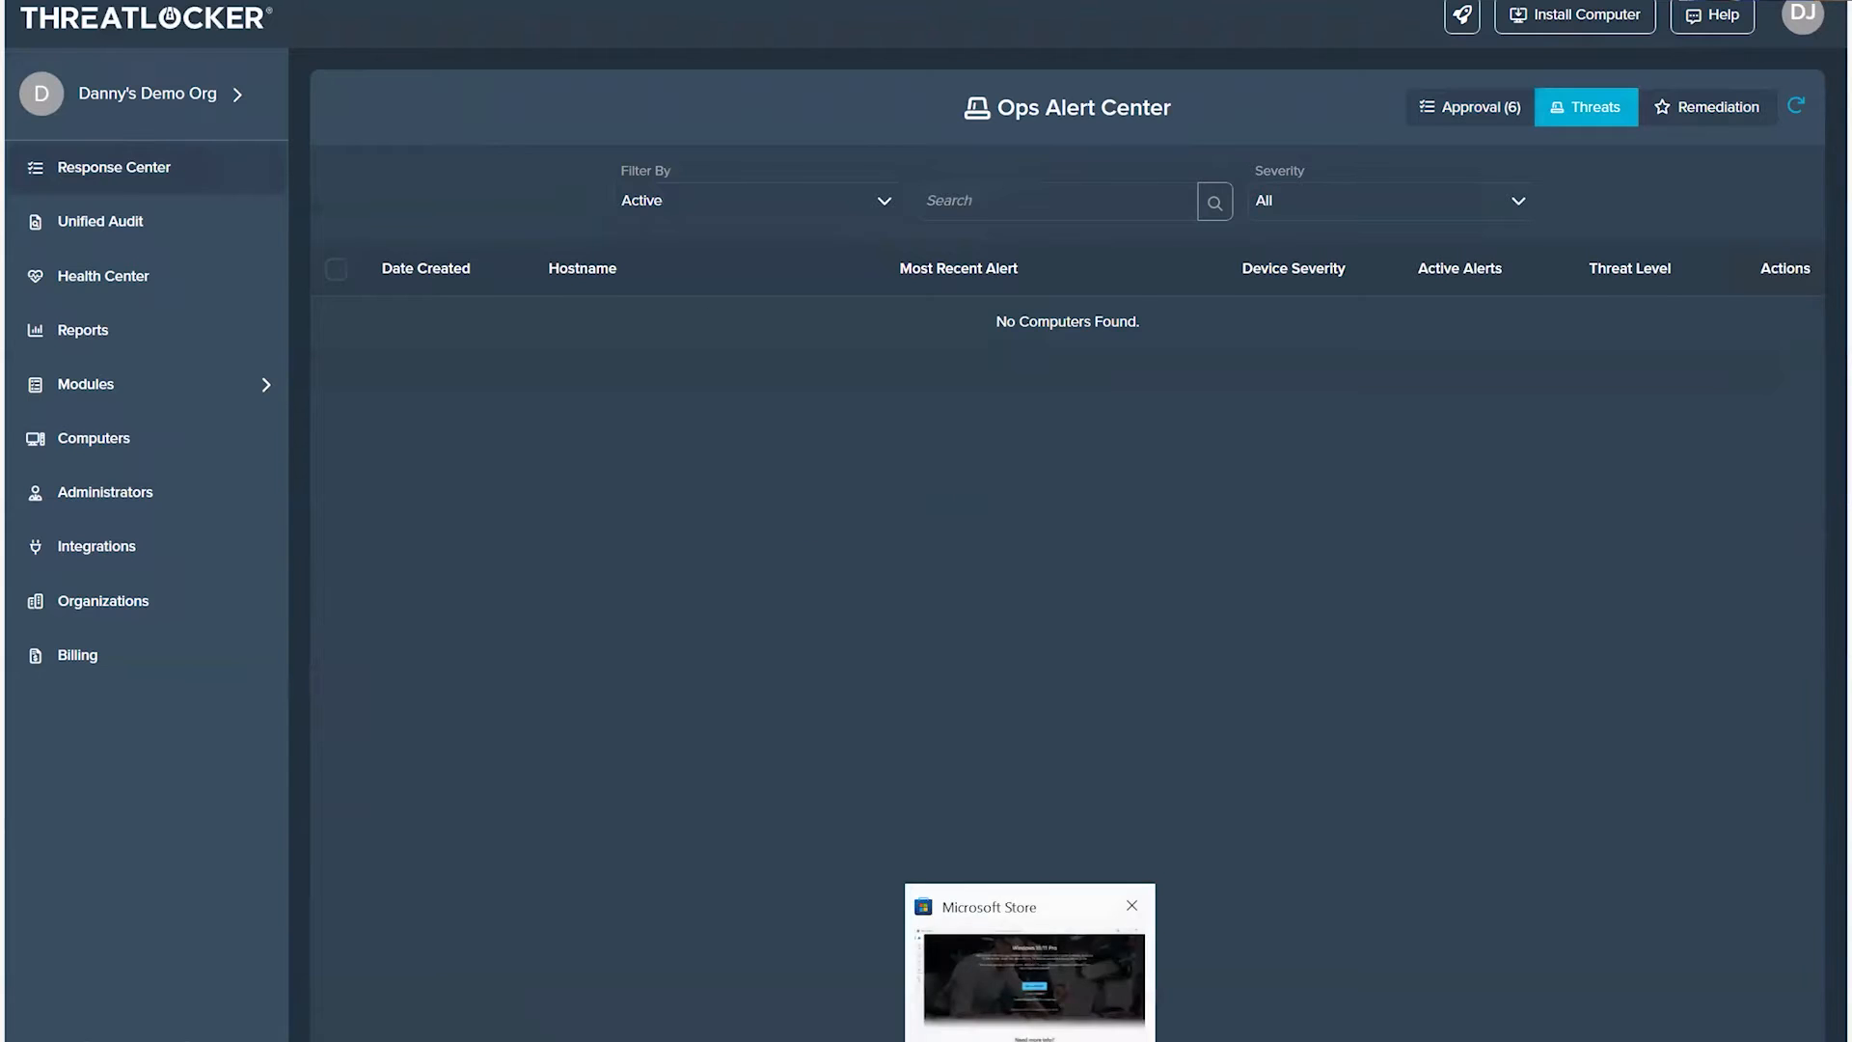
Step: Switch to Notepad to view the contents of testvirus.doc and return to the ThreatLocker portal
mouse_move(1336, 1037)
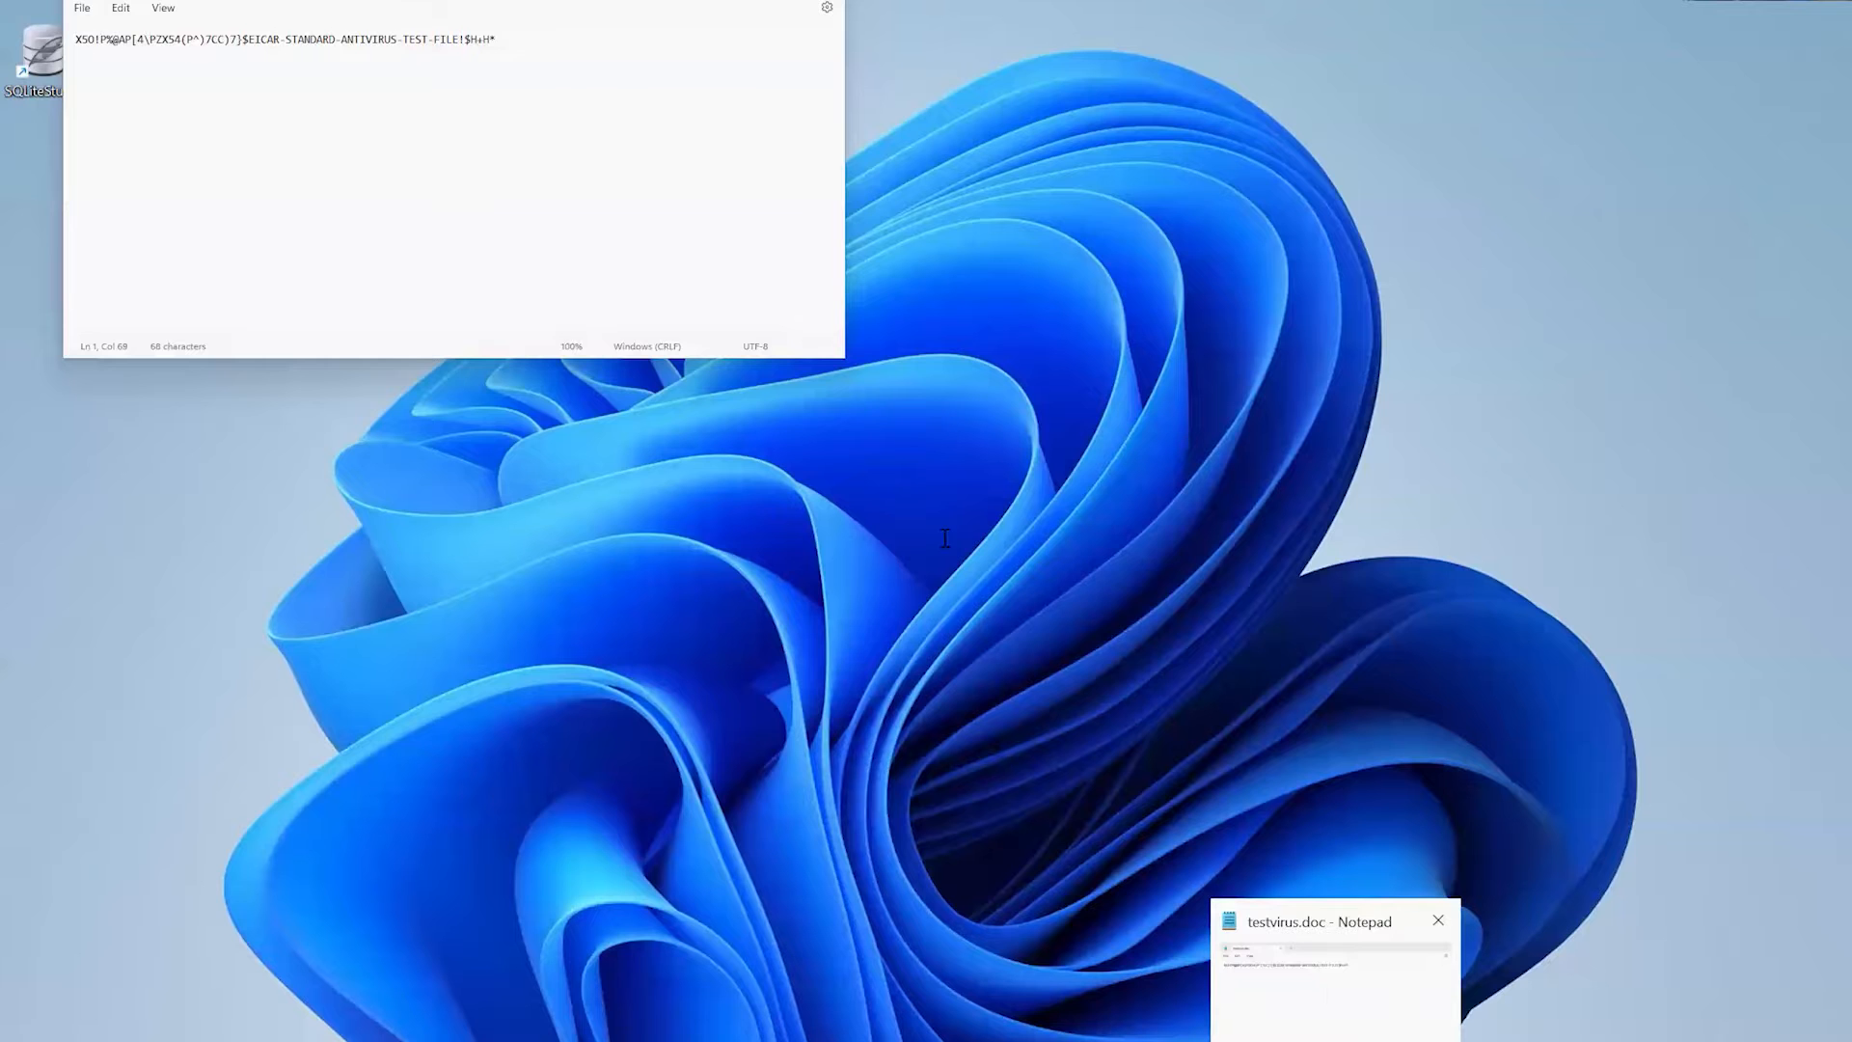
left_click(1330, 989)
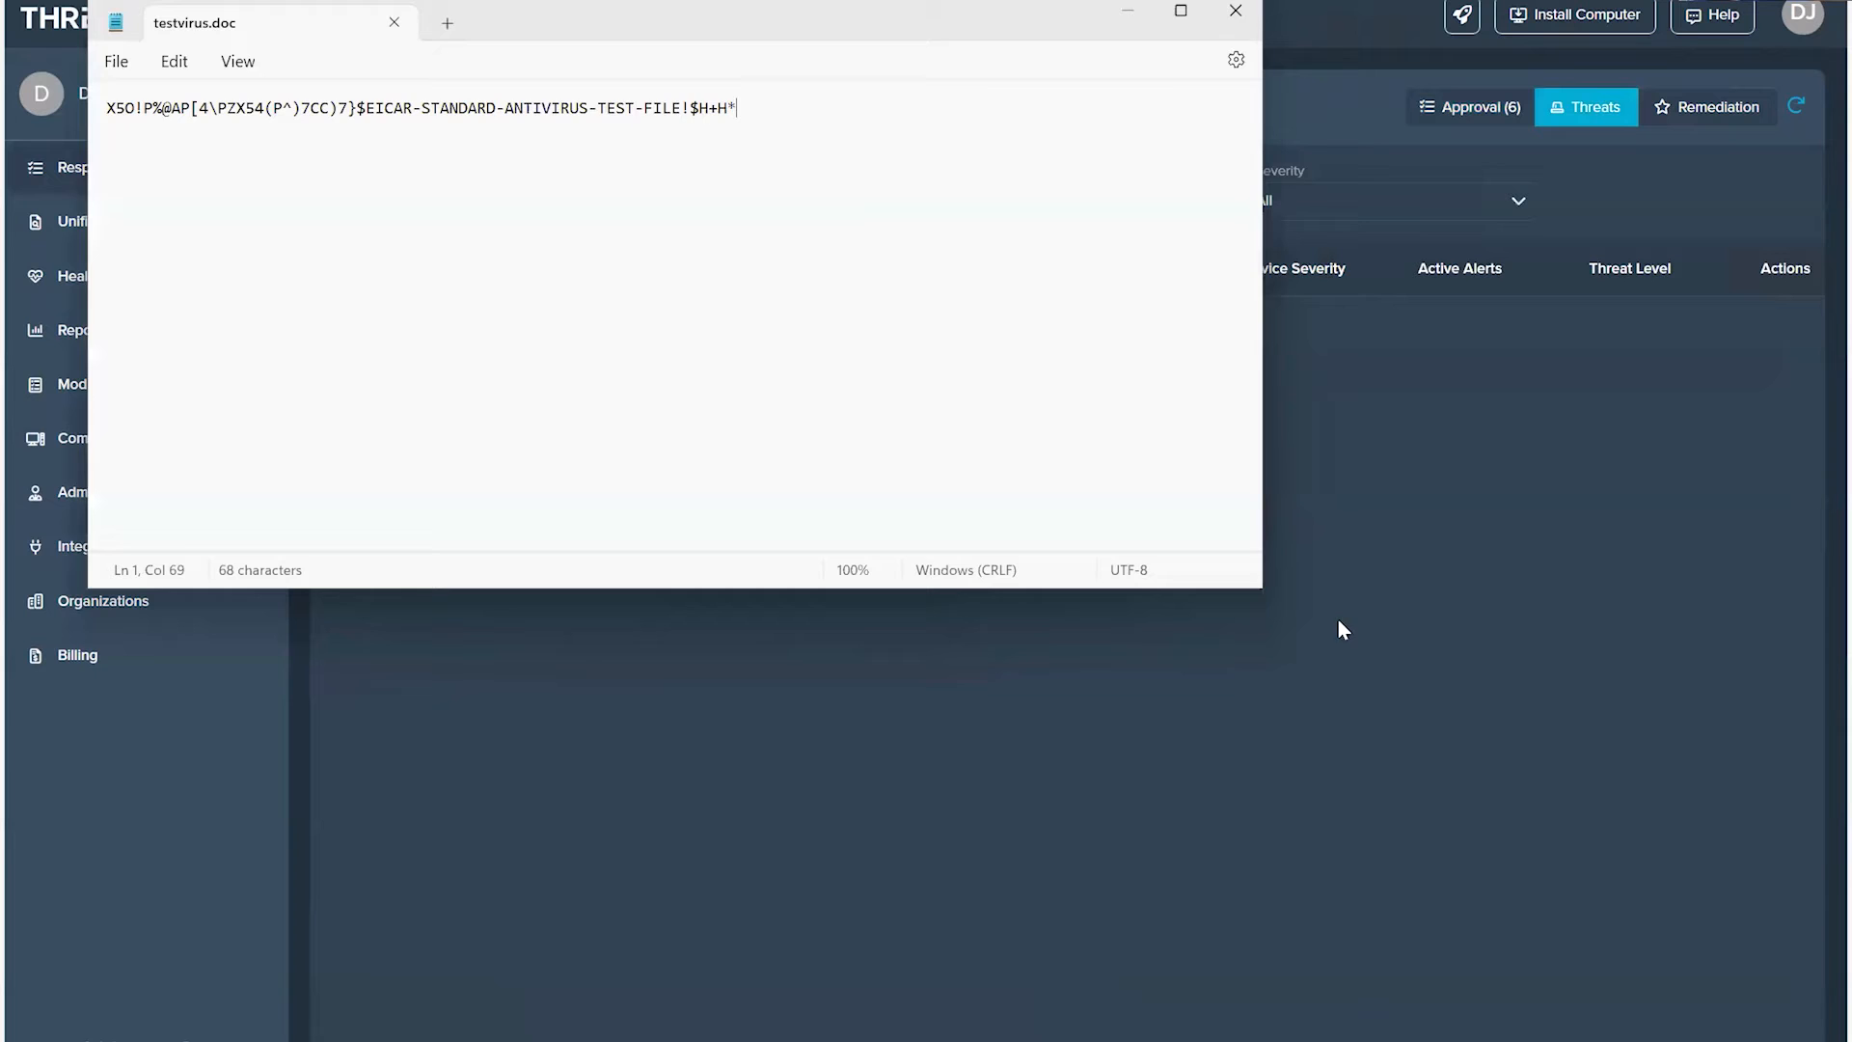
left_click(1337, 621)
Step: Open the ThreatLocker Ops policies and search for "defend"
left_click(138, 386)
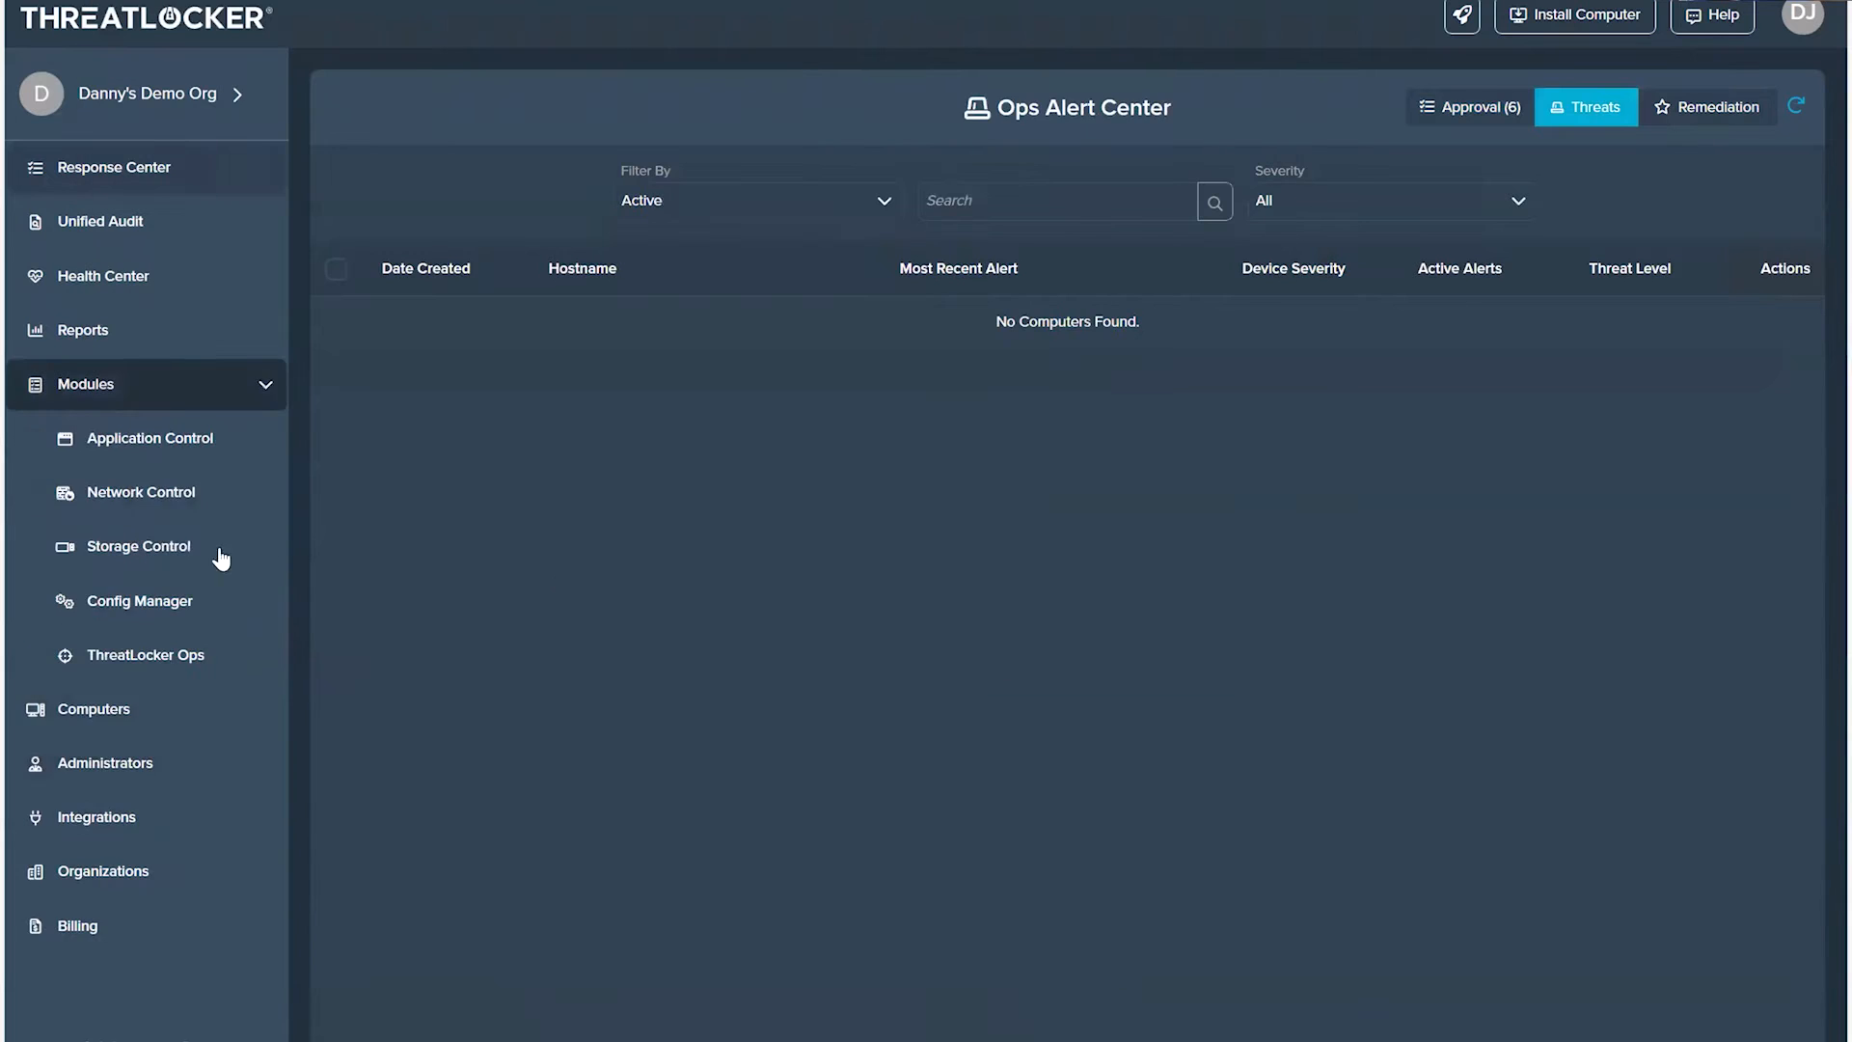
left_click(152, 654)
left_click(1016, 196)
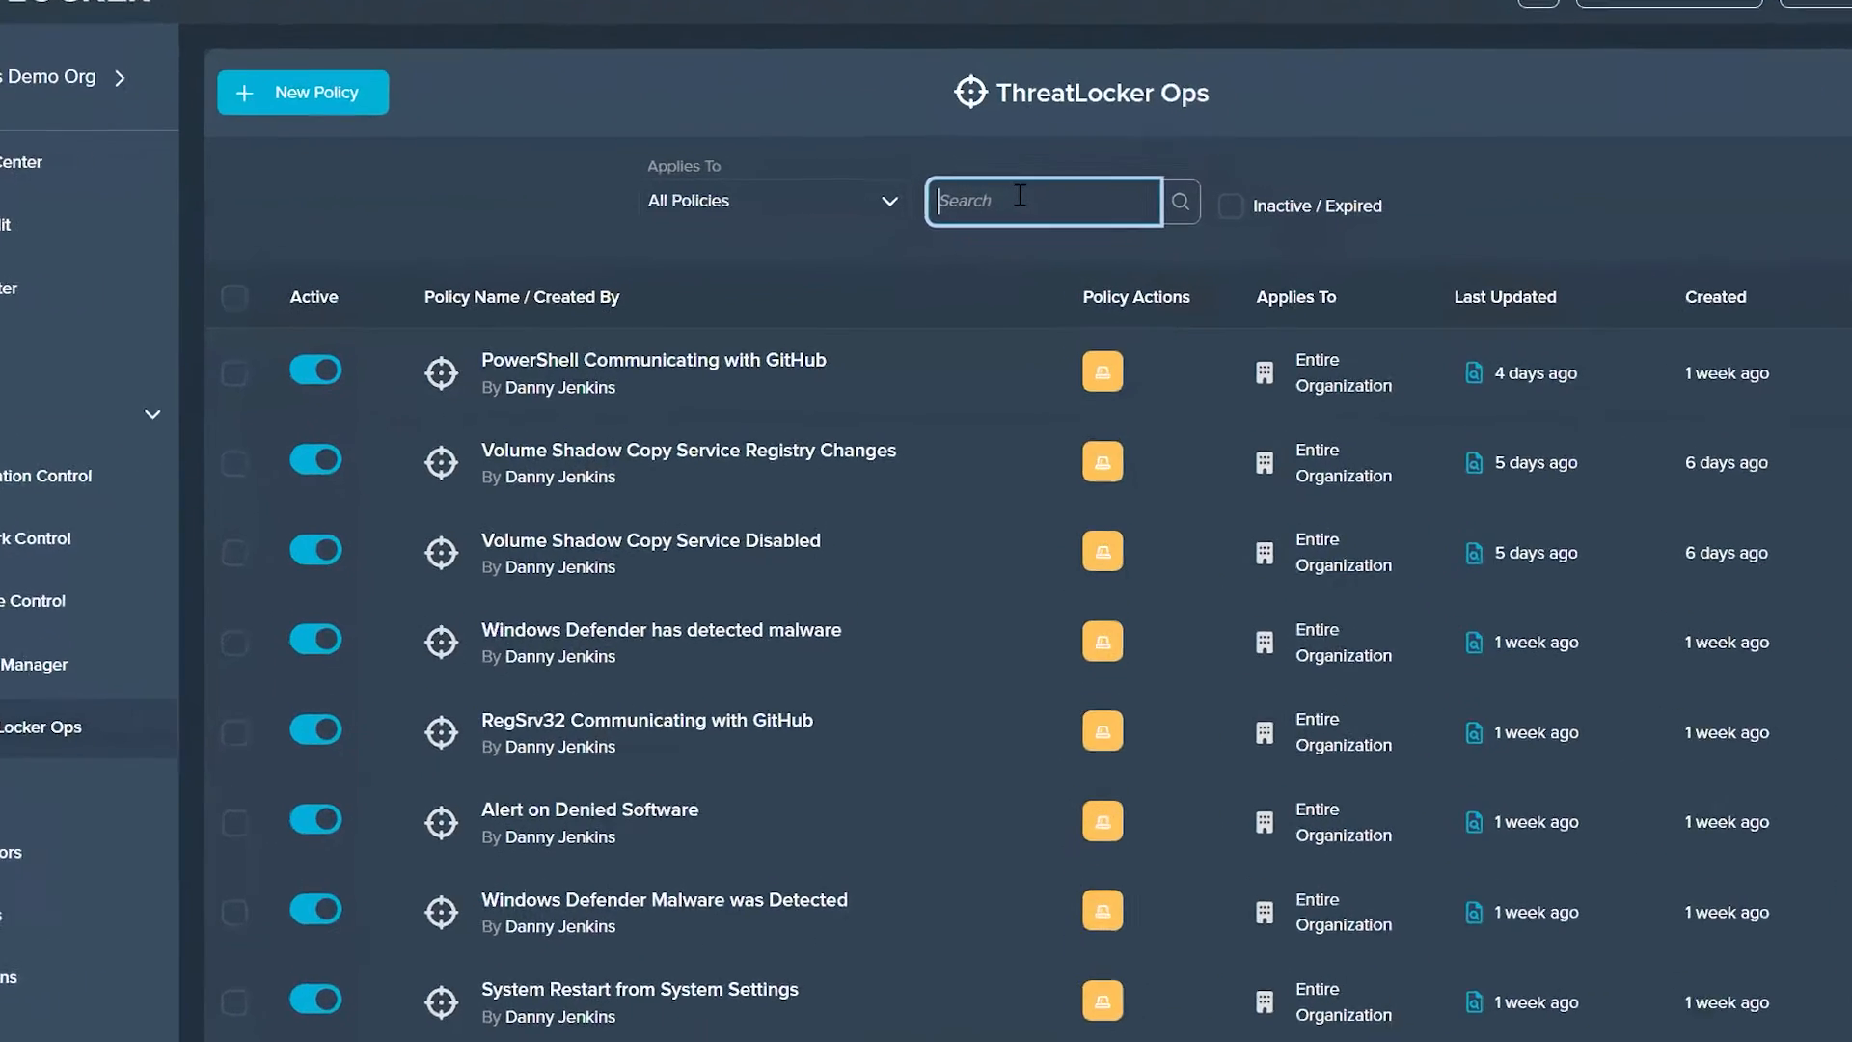
type("defend")
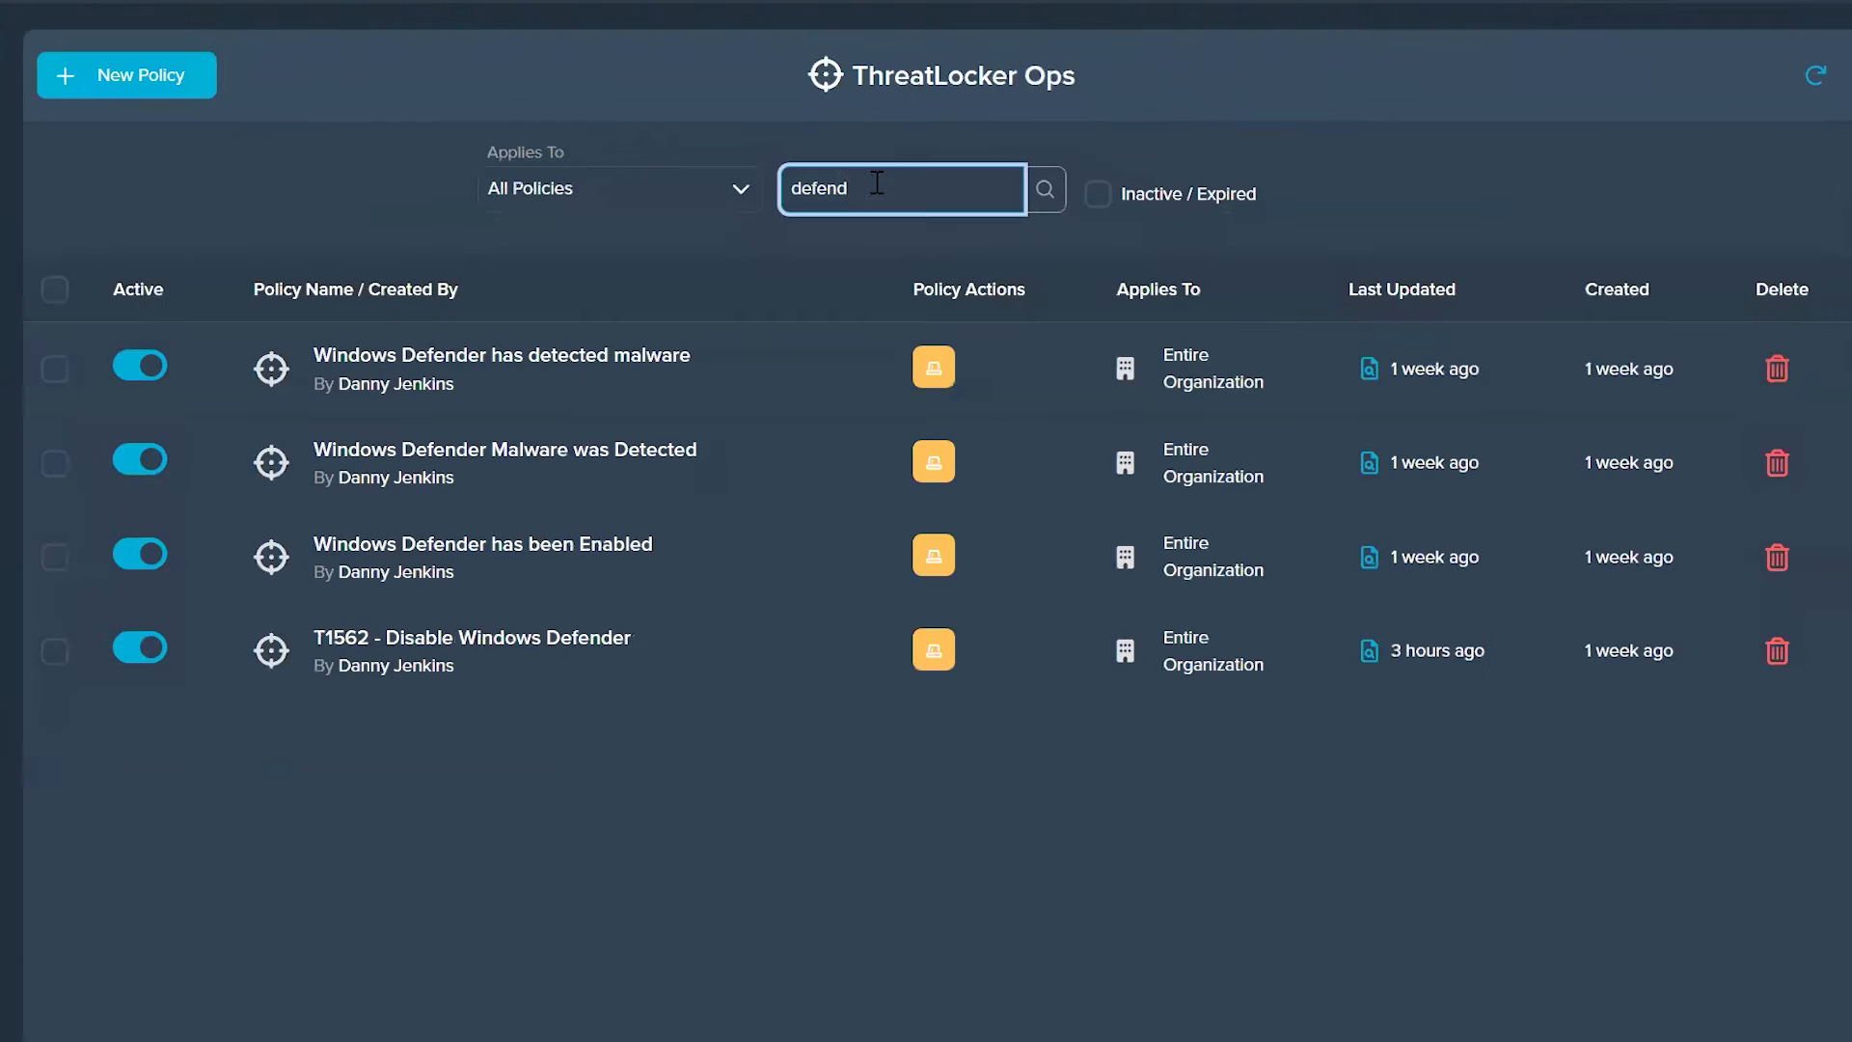
Step: Open the "Windows Defender has detected malware" policy, examine its conditions and alert action, and close it unchanged
left_click(463, 371)
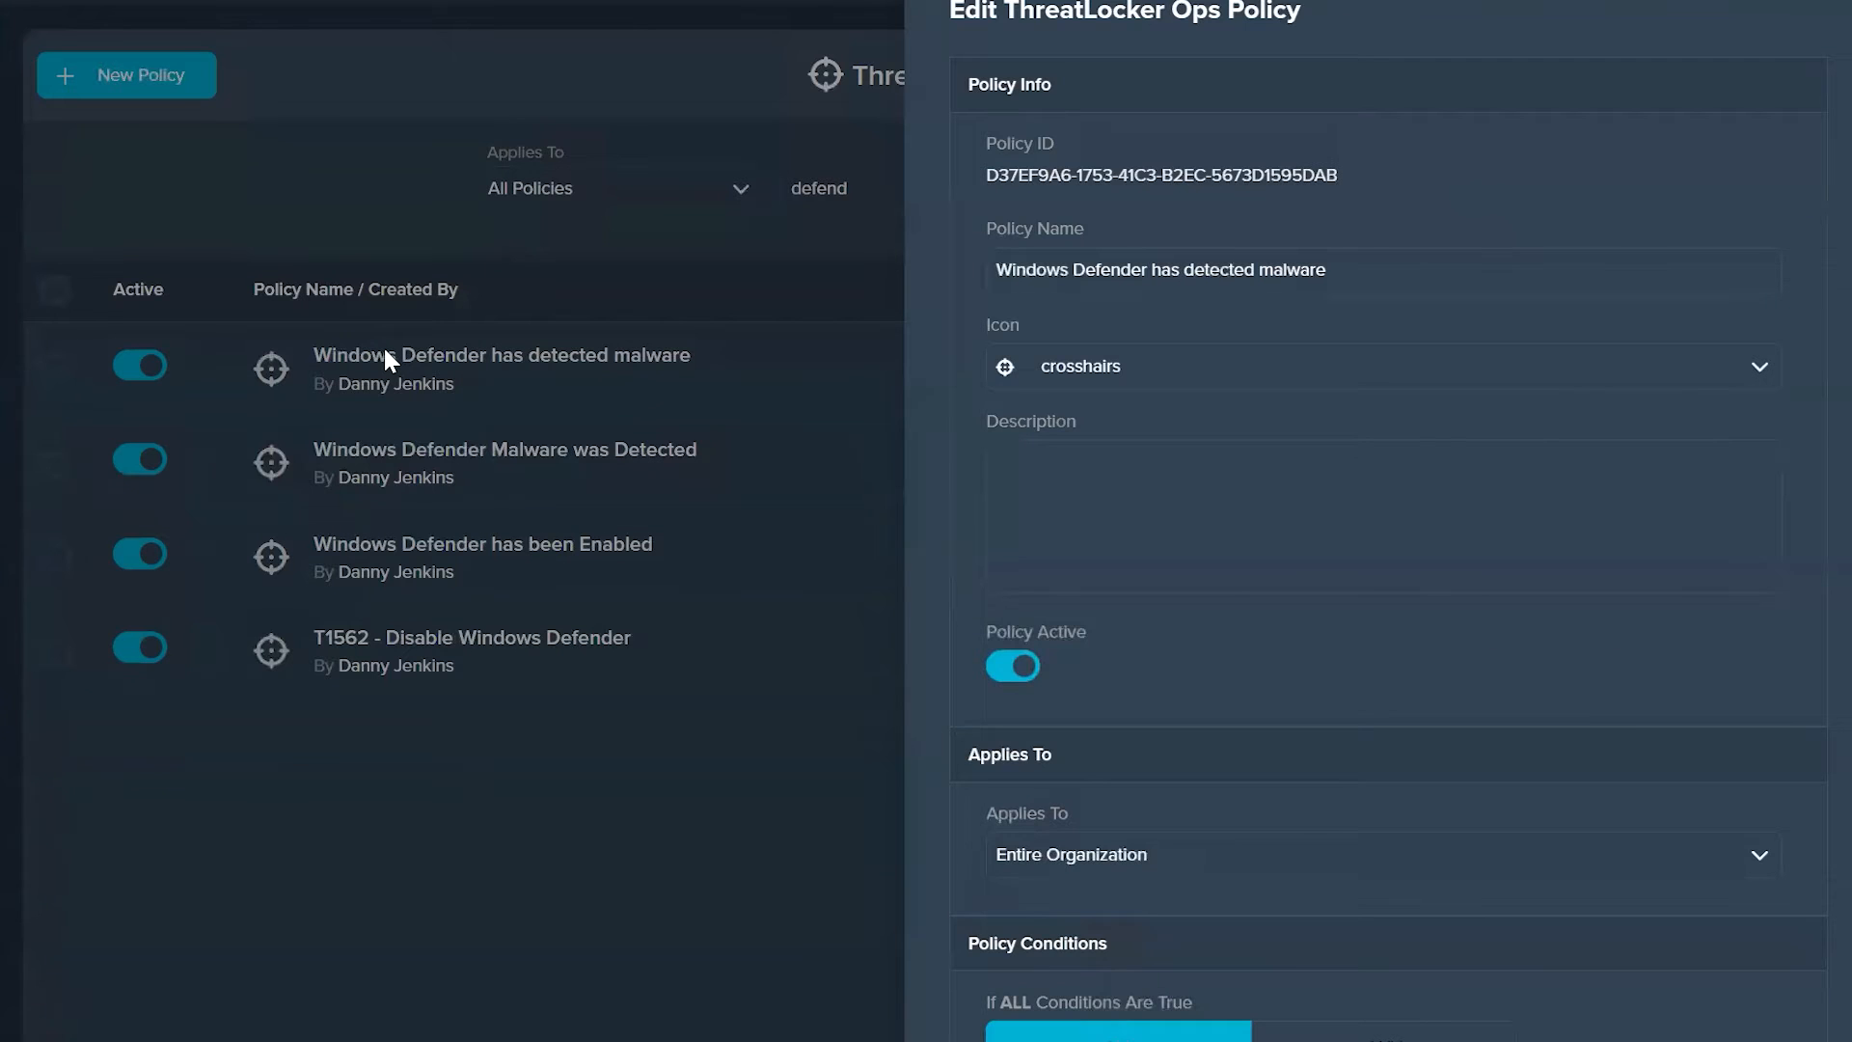
scroll(1448, 695, "down", 7)
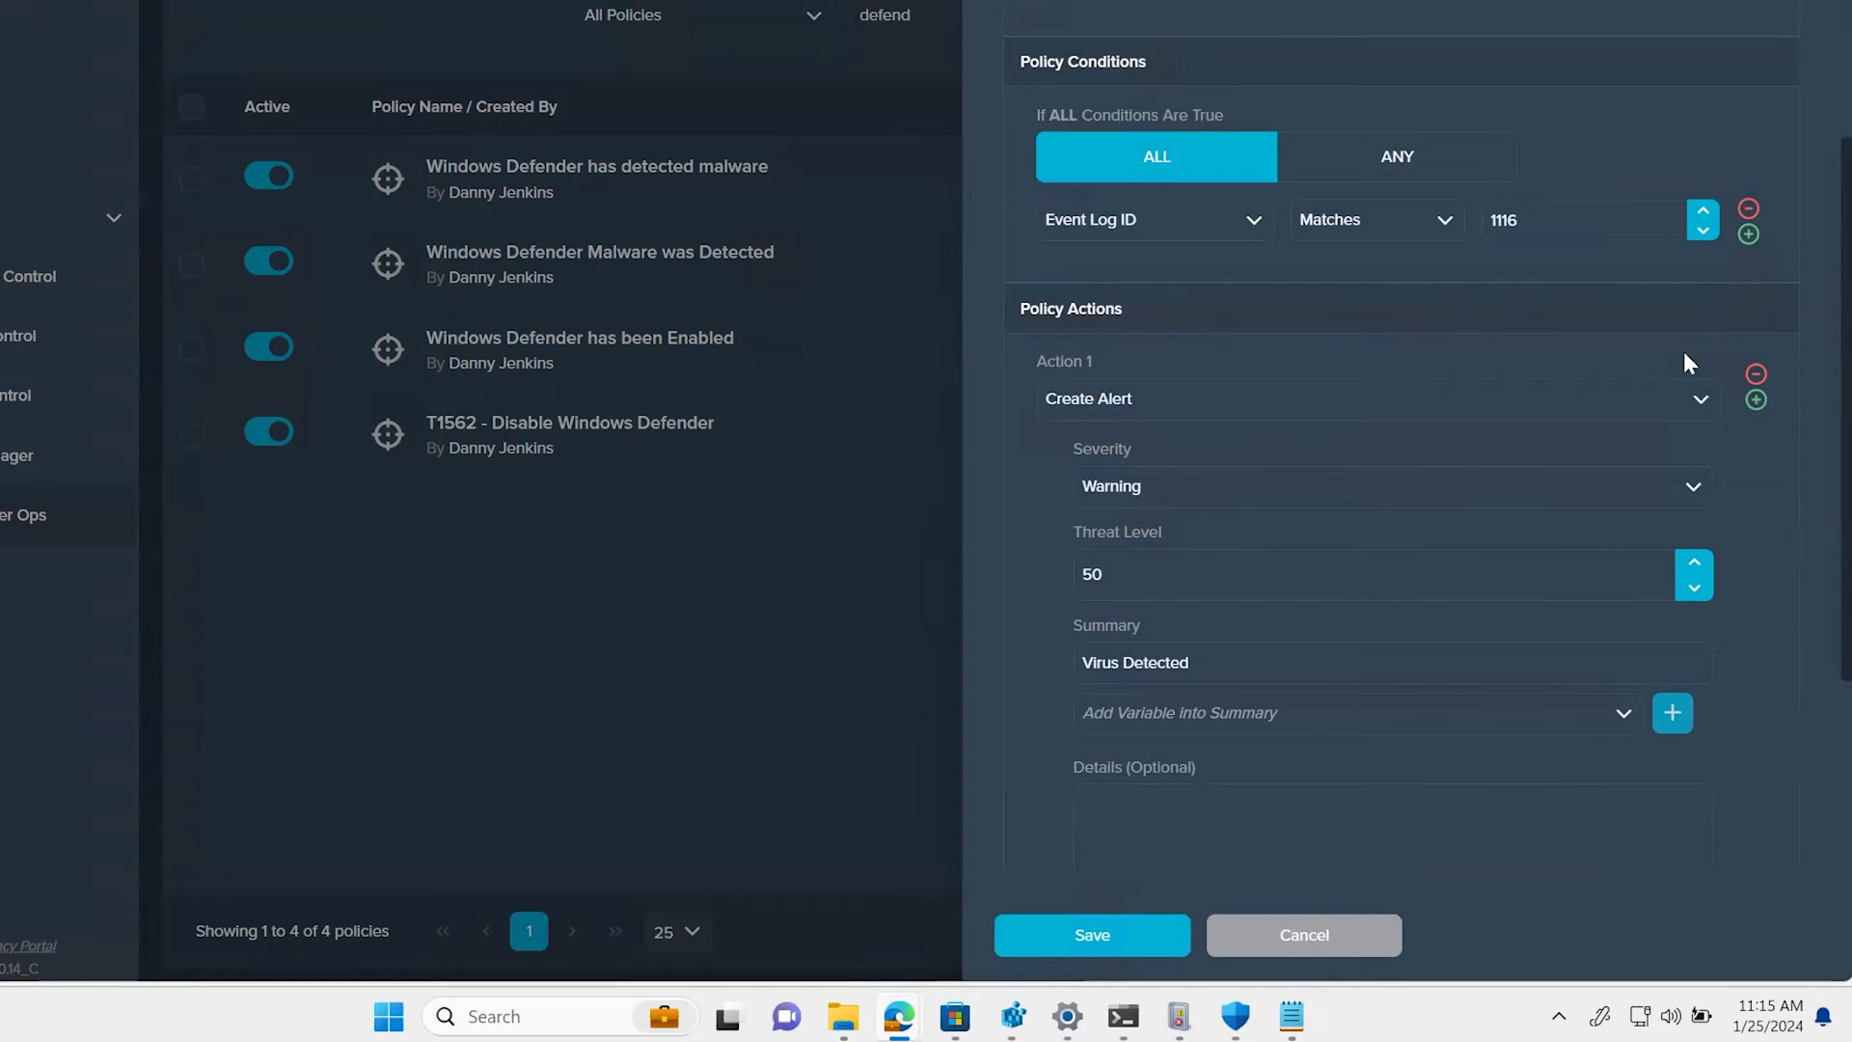
left_click(1179, 1015)
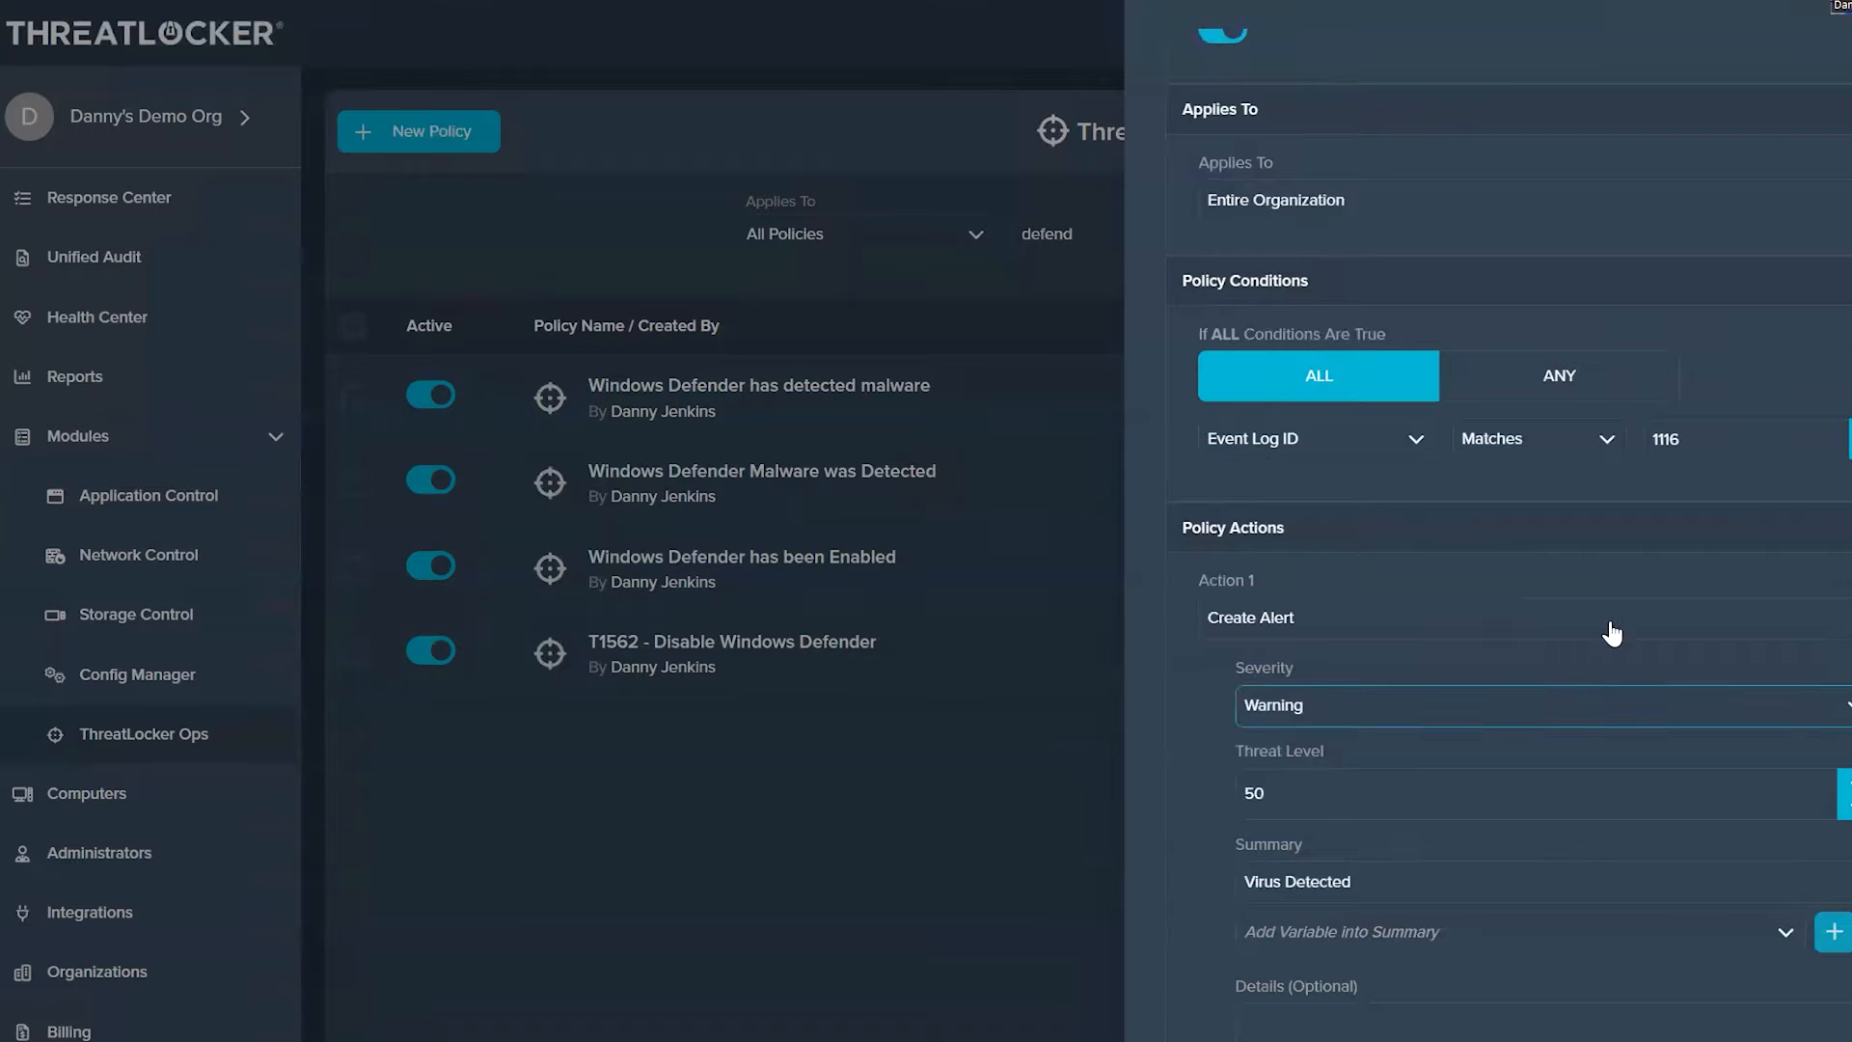
left_click(159, 734)
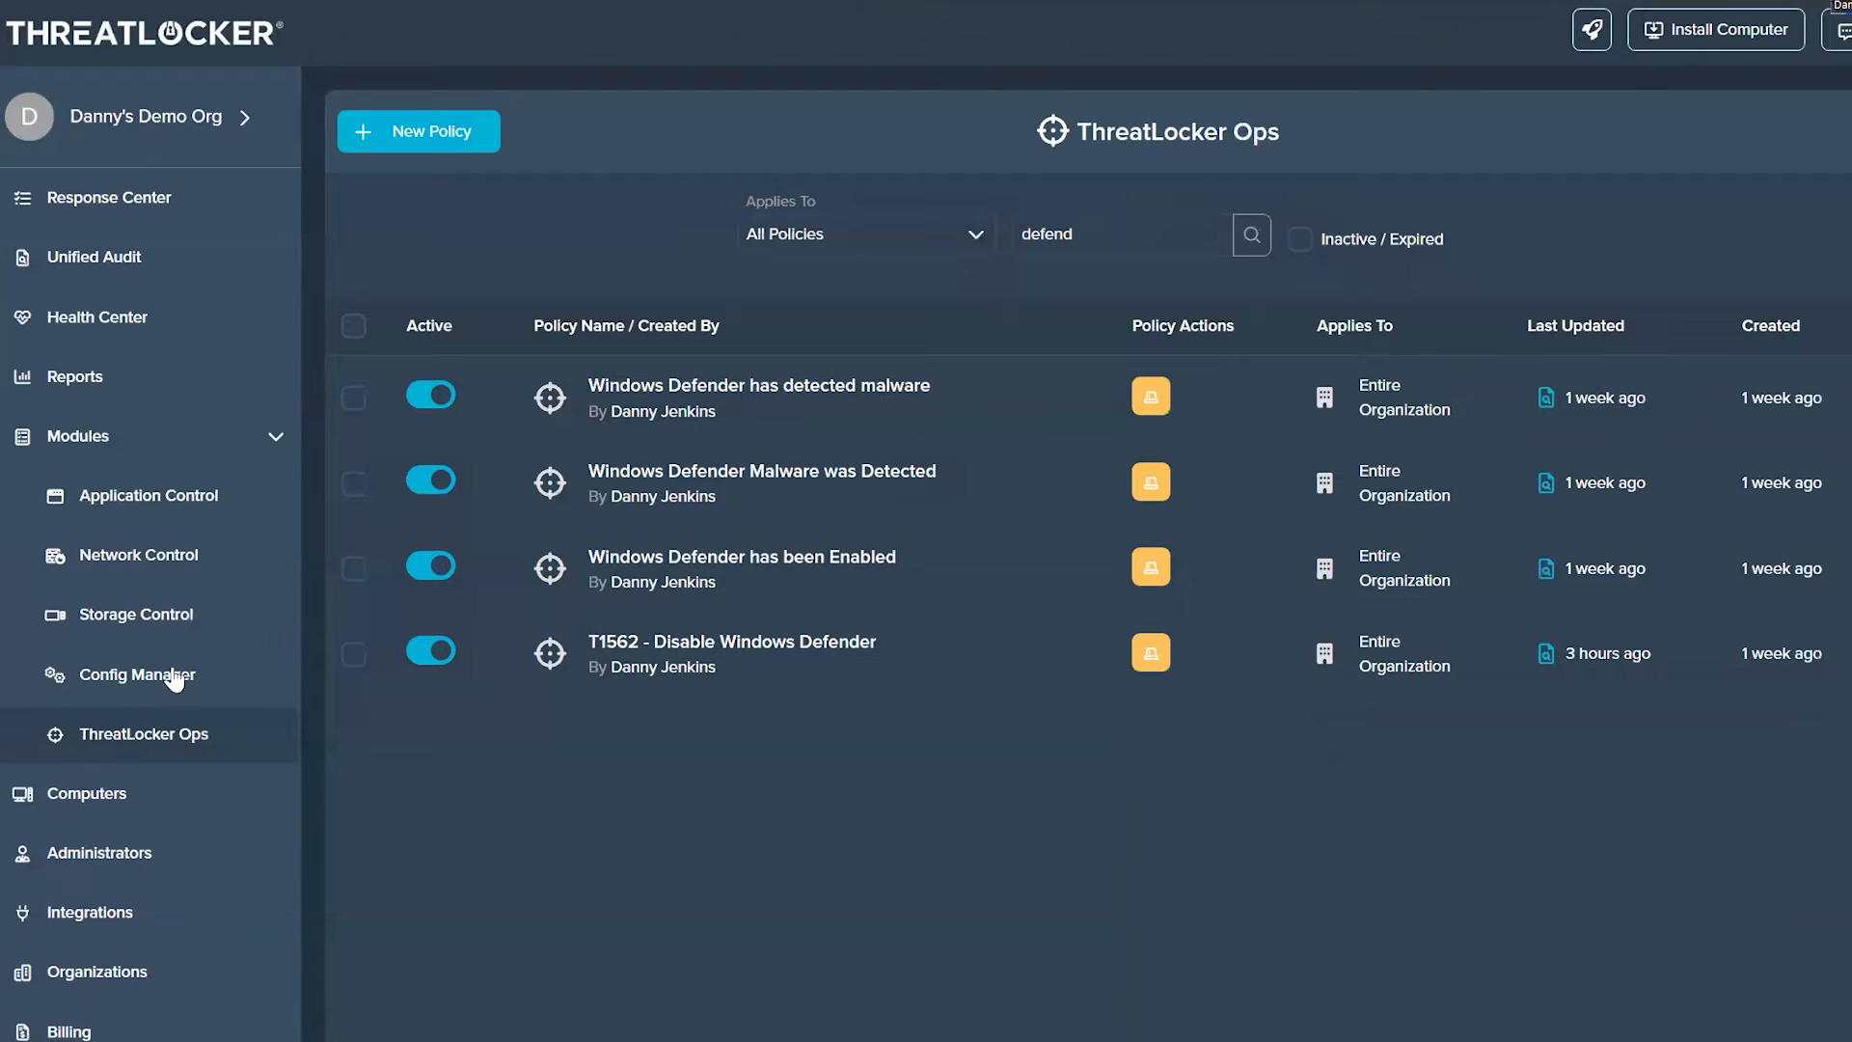
Step: Open the ThreatLocker Ops details of the DemoDesktop computer and show all of its alerts
left_click(111, 815)
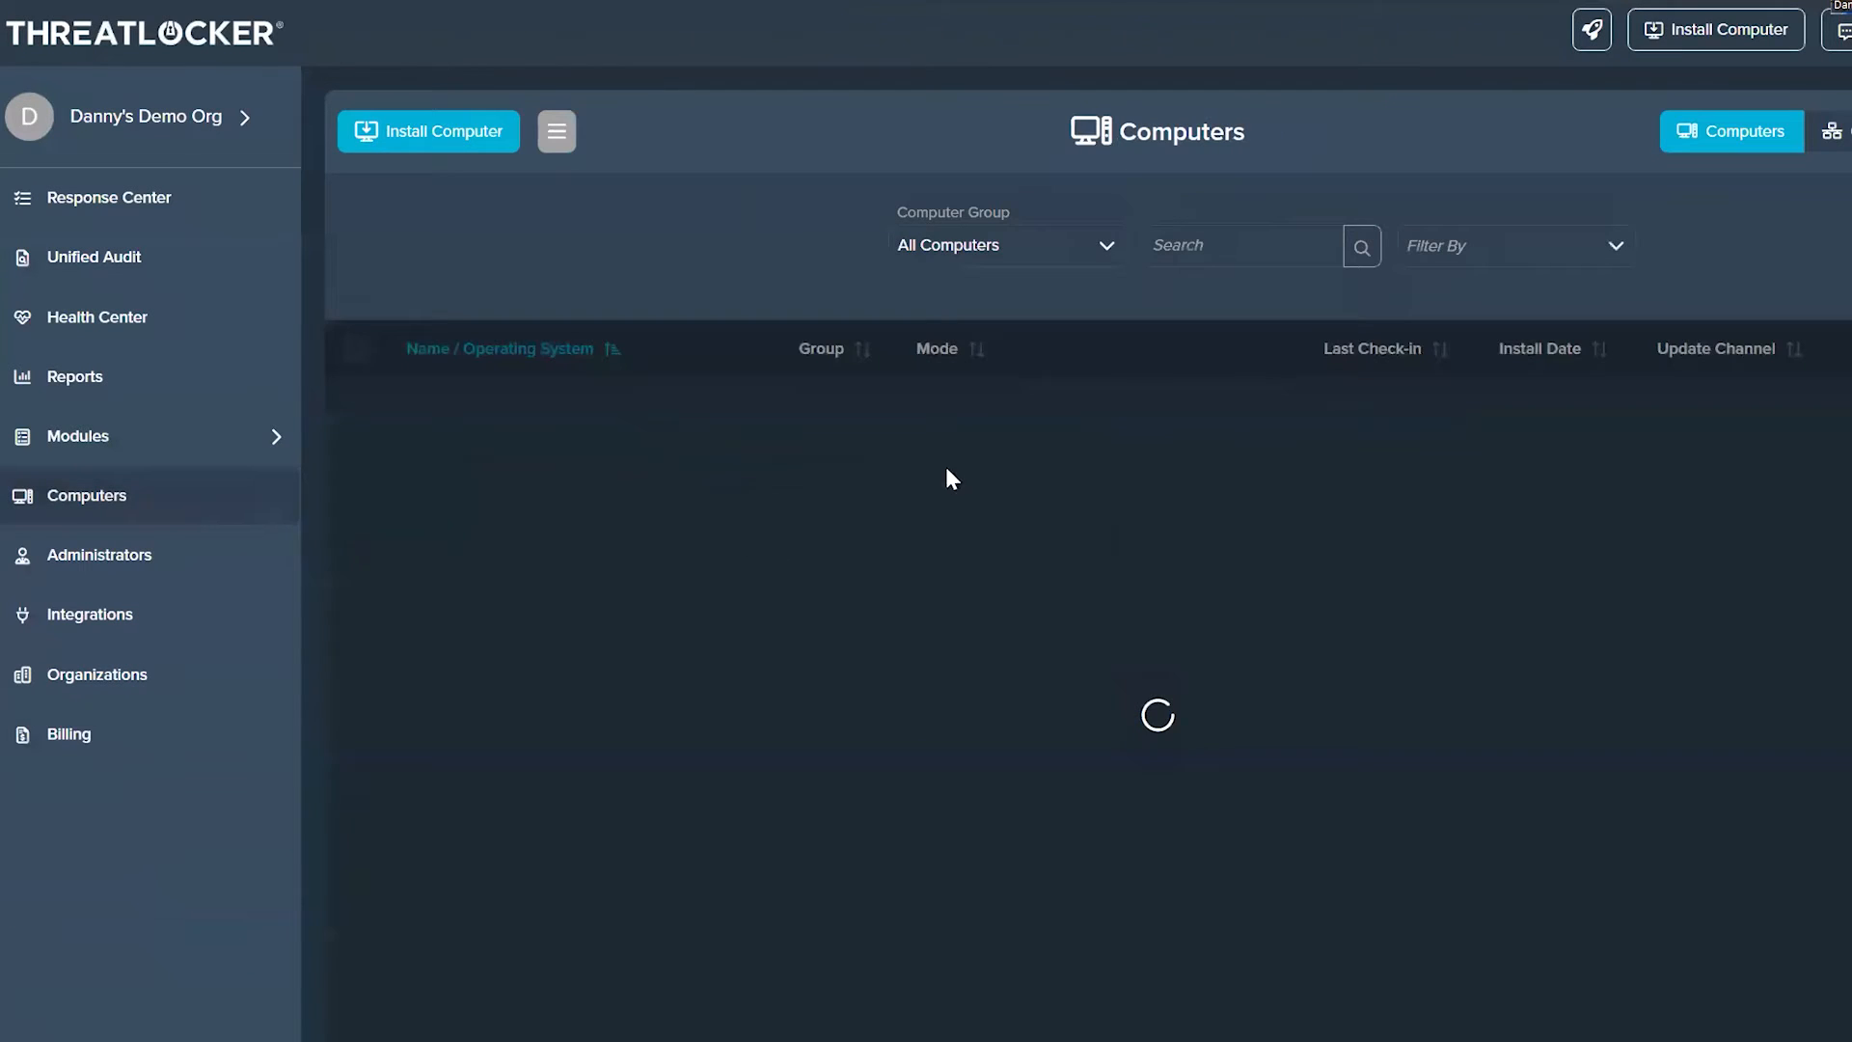
left_click(518, 476)
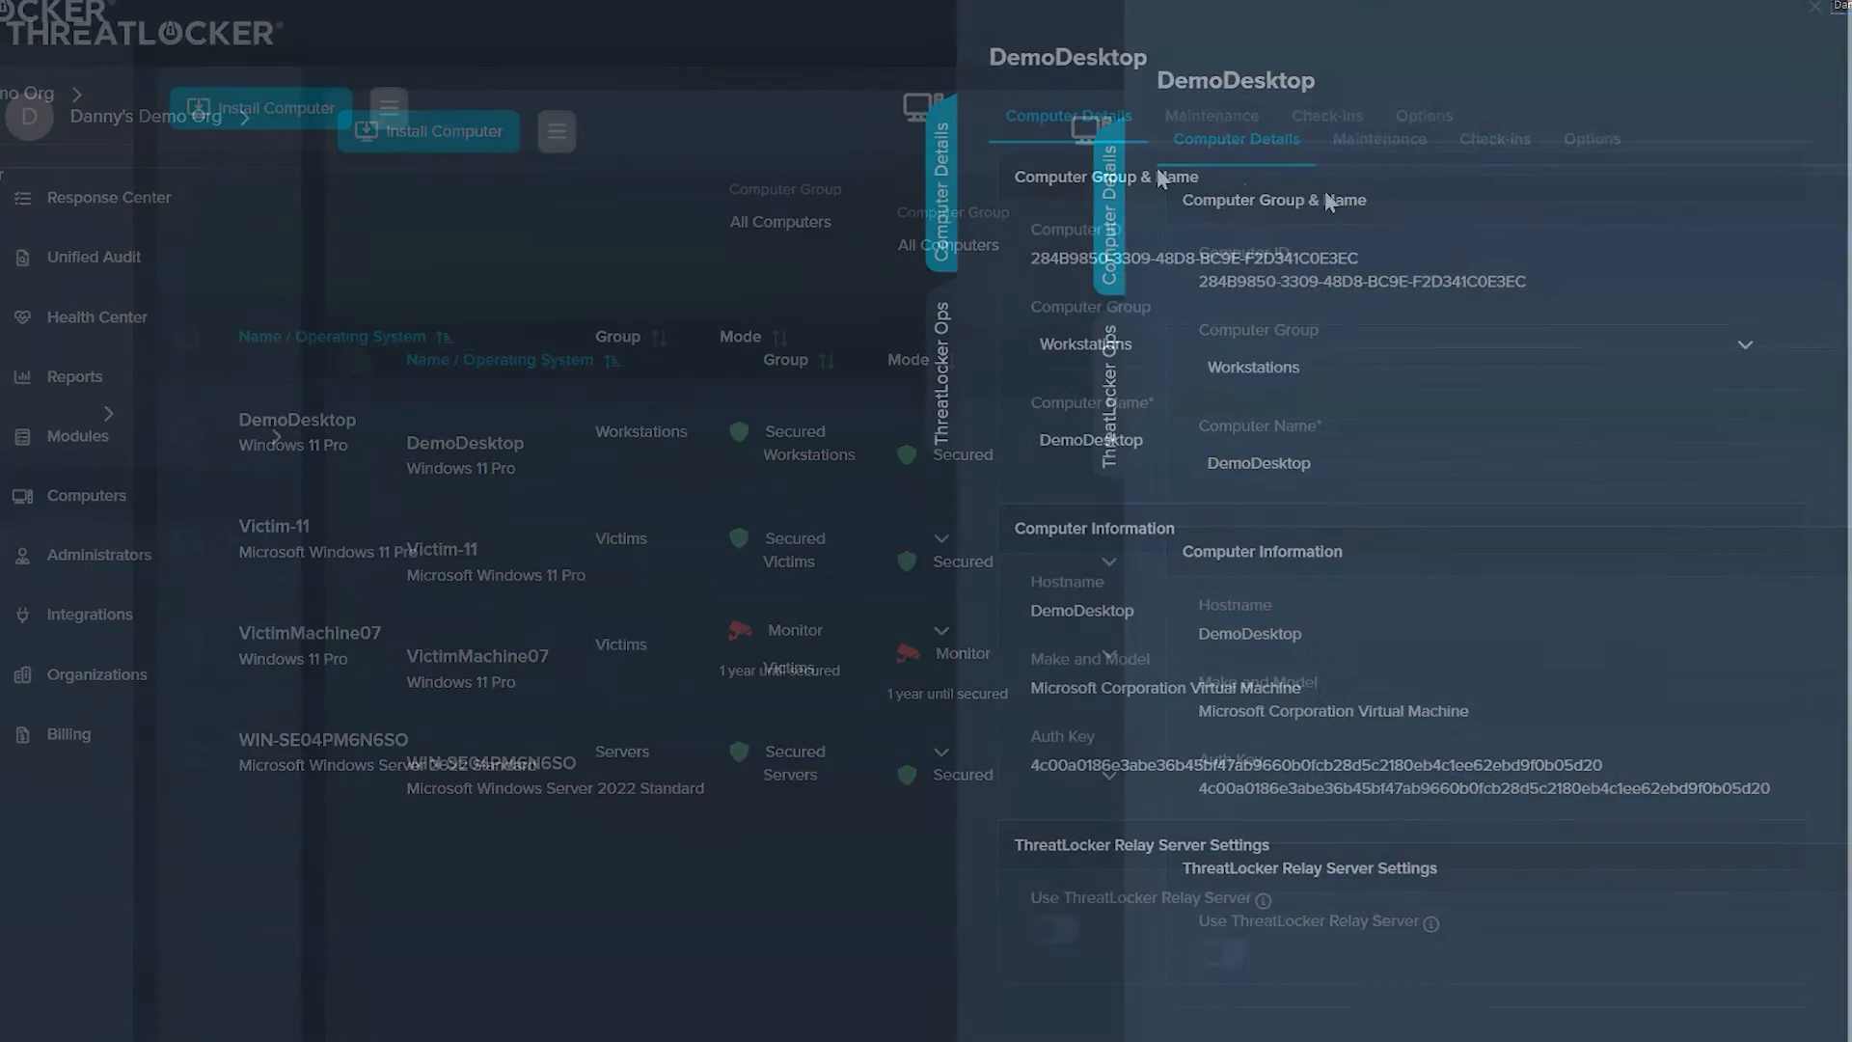
left_click(1109, 444)
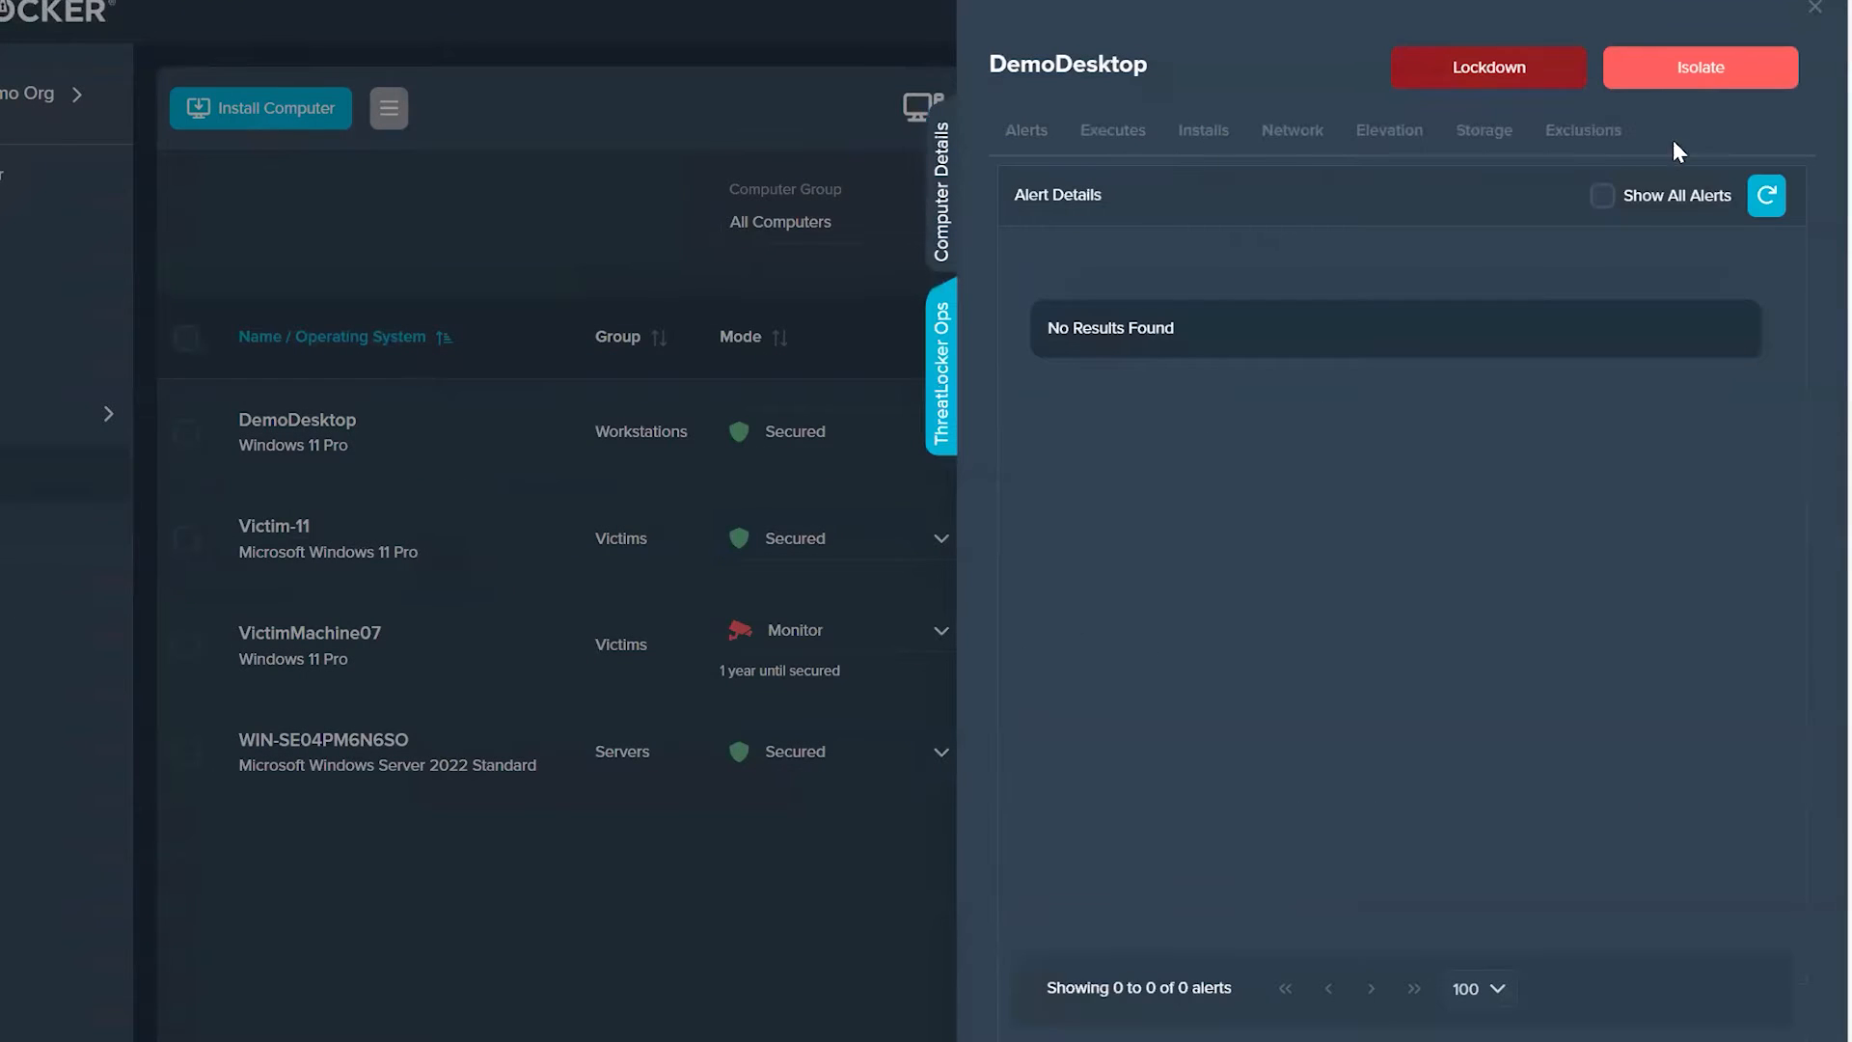
left_click(1642, 195)
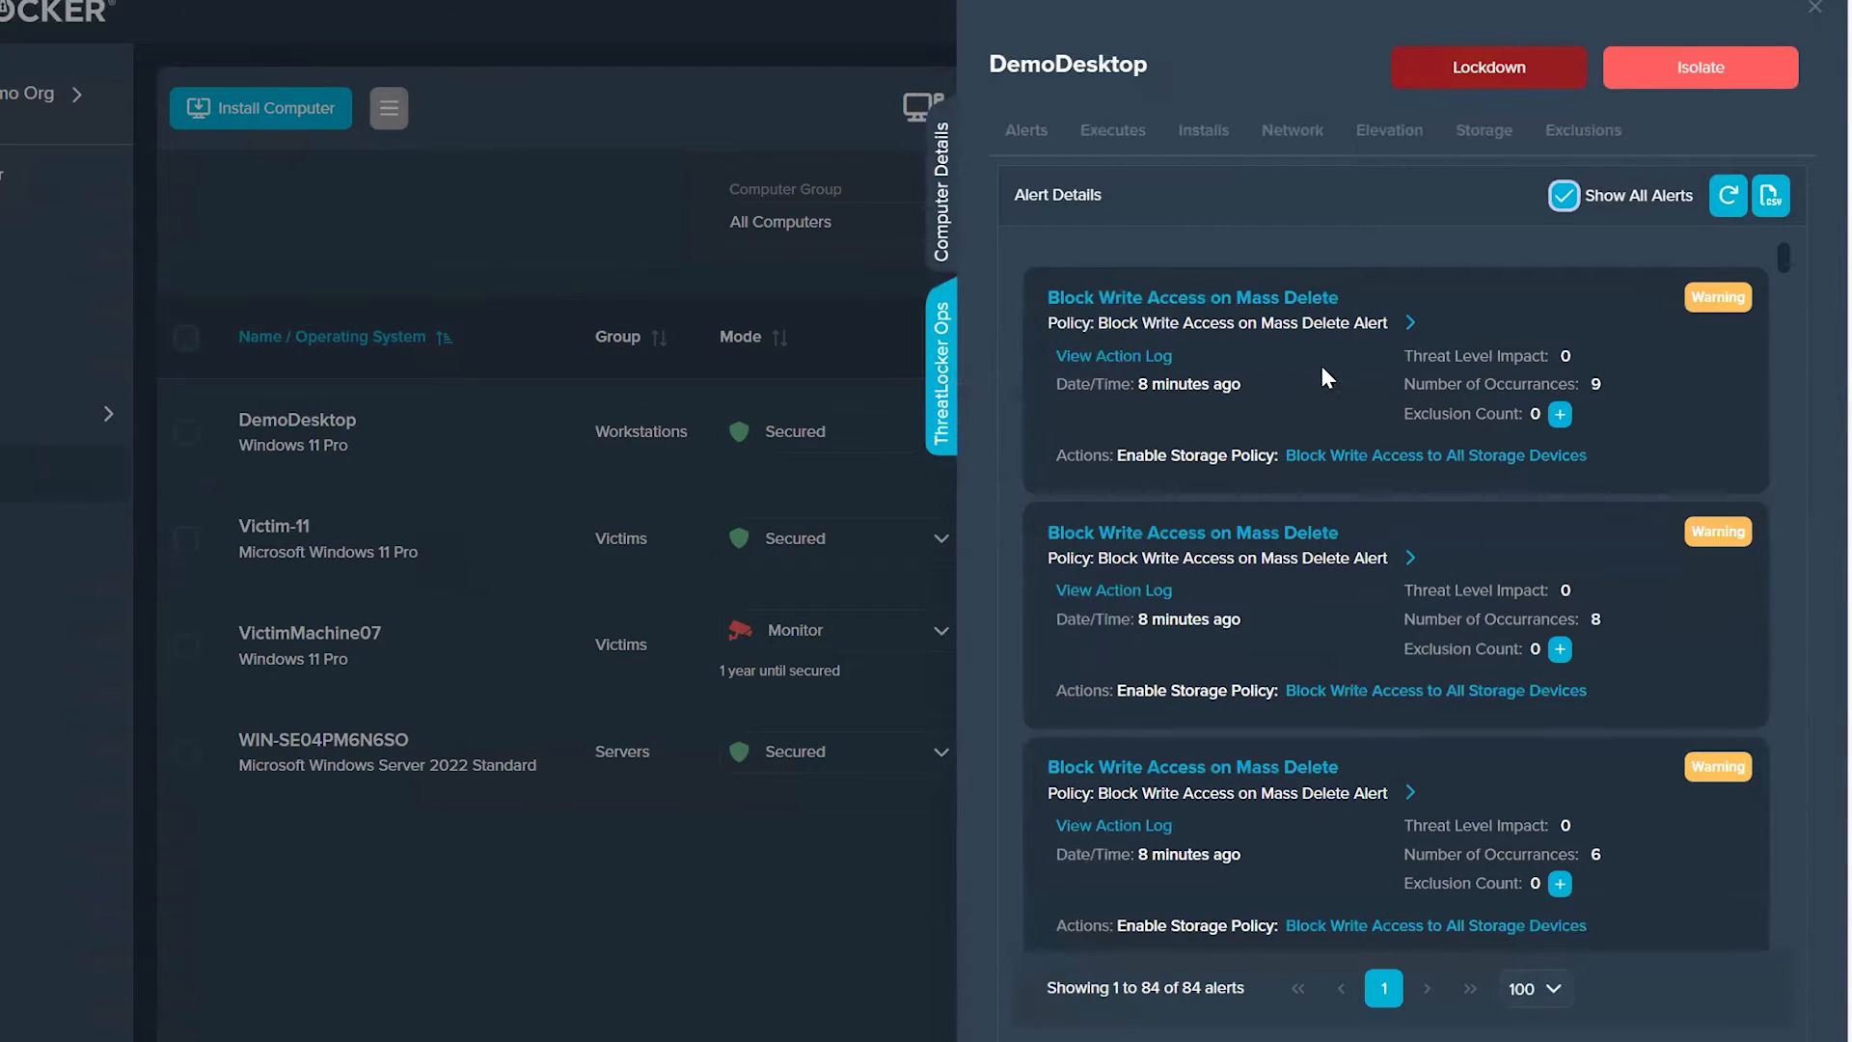
Step: Find the "Windows Defender has detected malware" alert and examine its action log, including the event log description
scroll(1357, 639, "down", 5)
scroll(1364, 620, "down", 5)
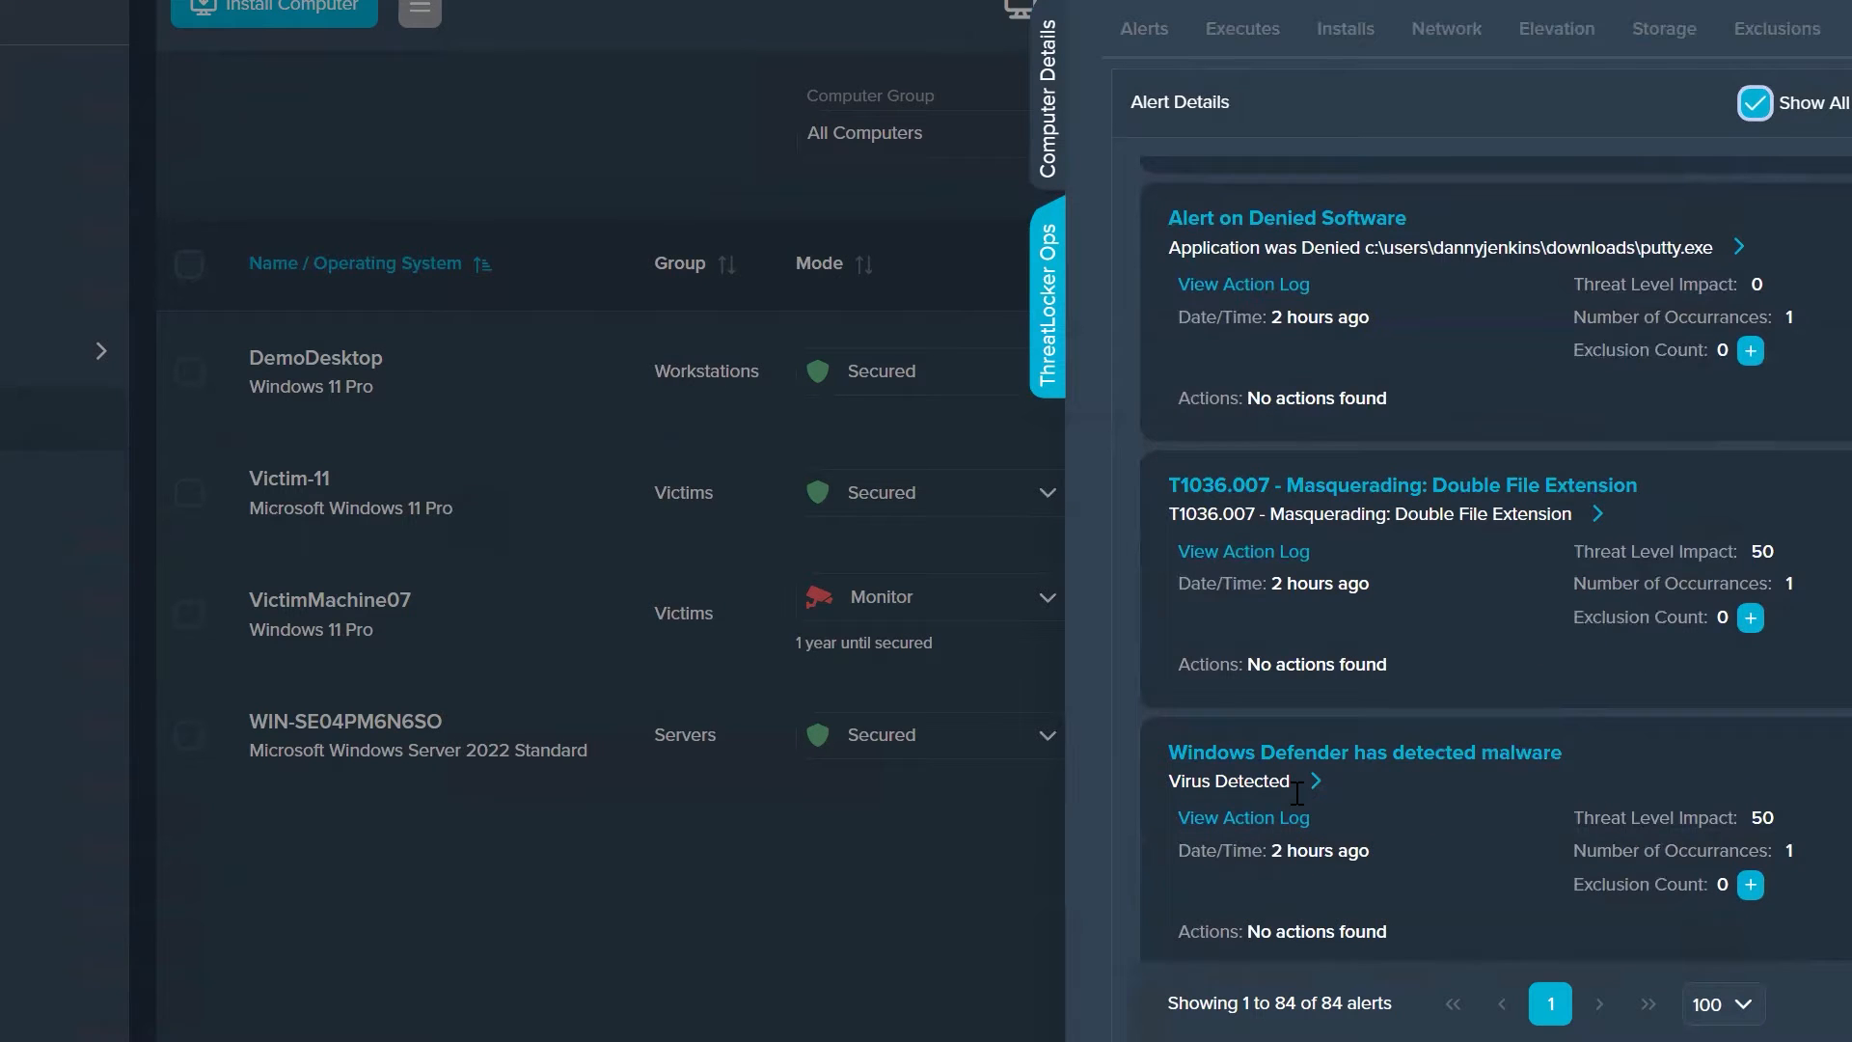
mouse_move(1283, 822)
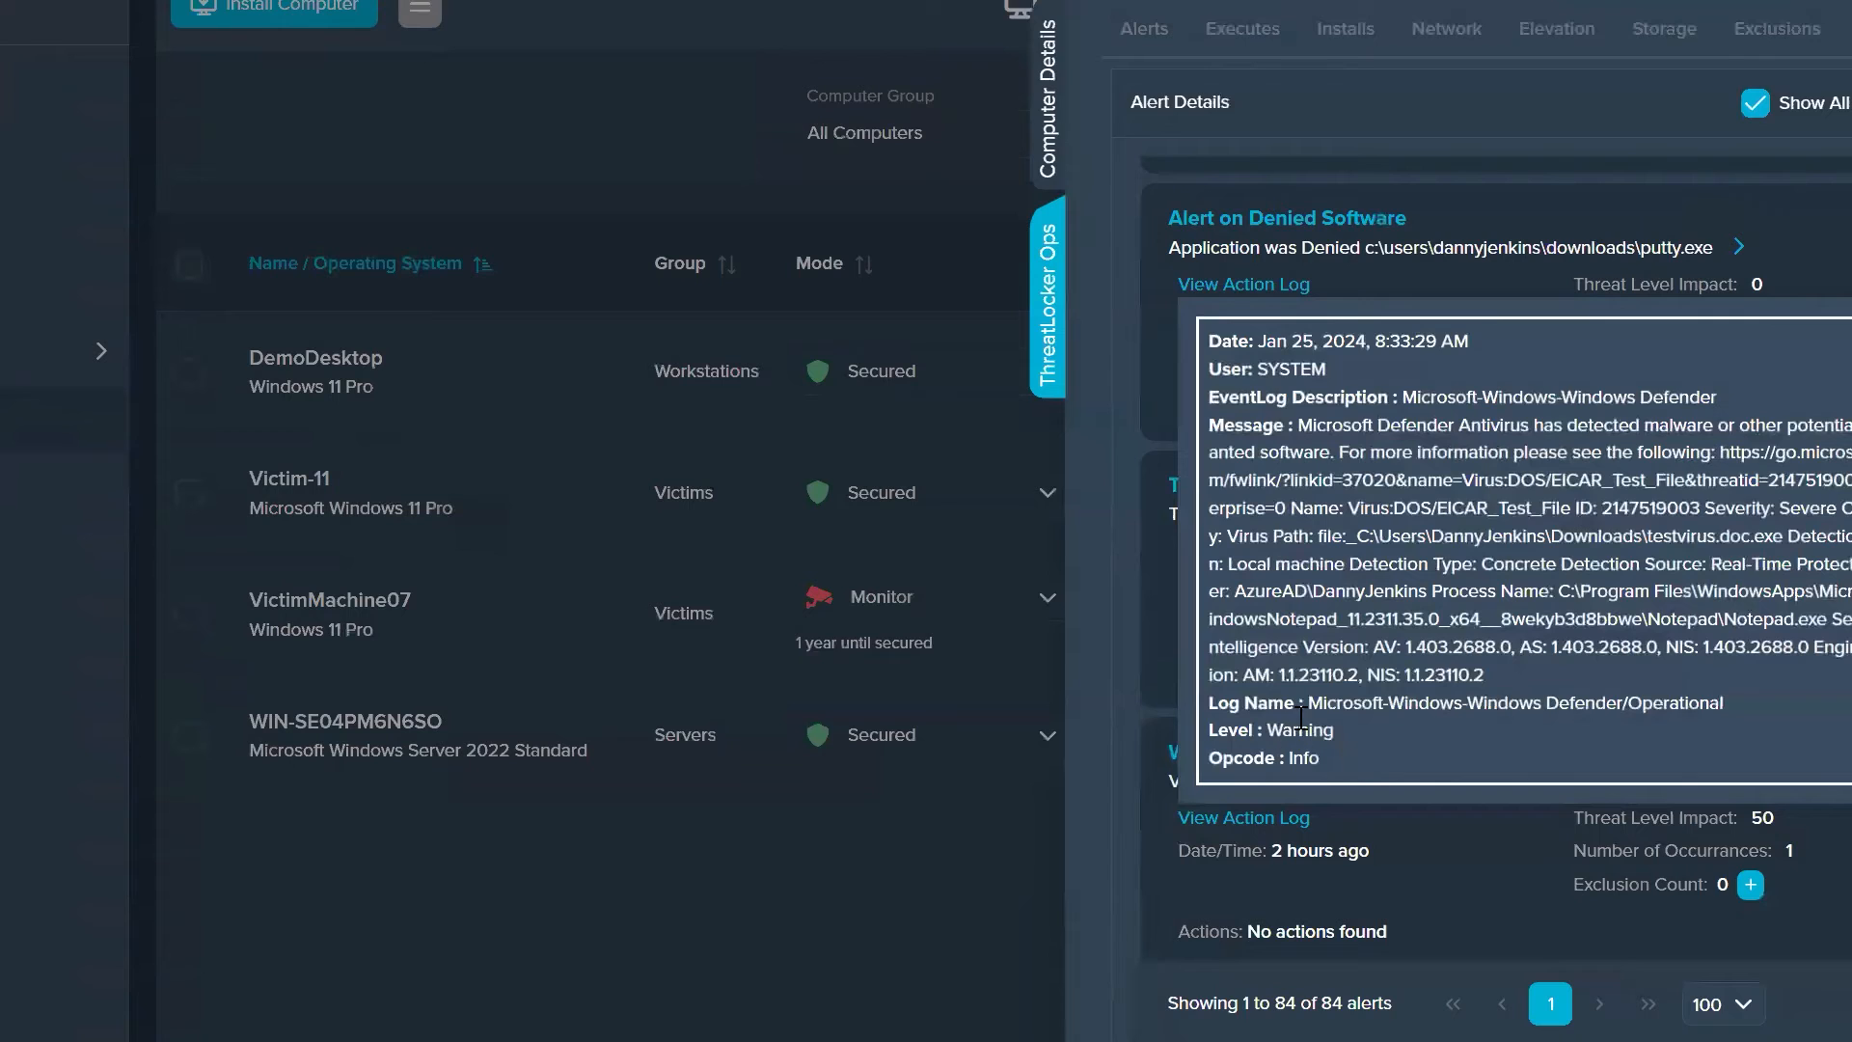
double_click(1410, 397)
left_click_drag(1616, 396, 1782, 398)
key("ctrl+c")
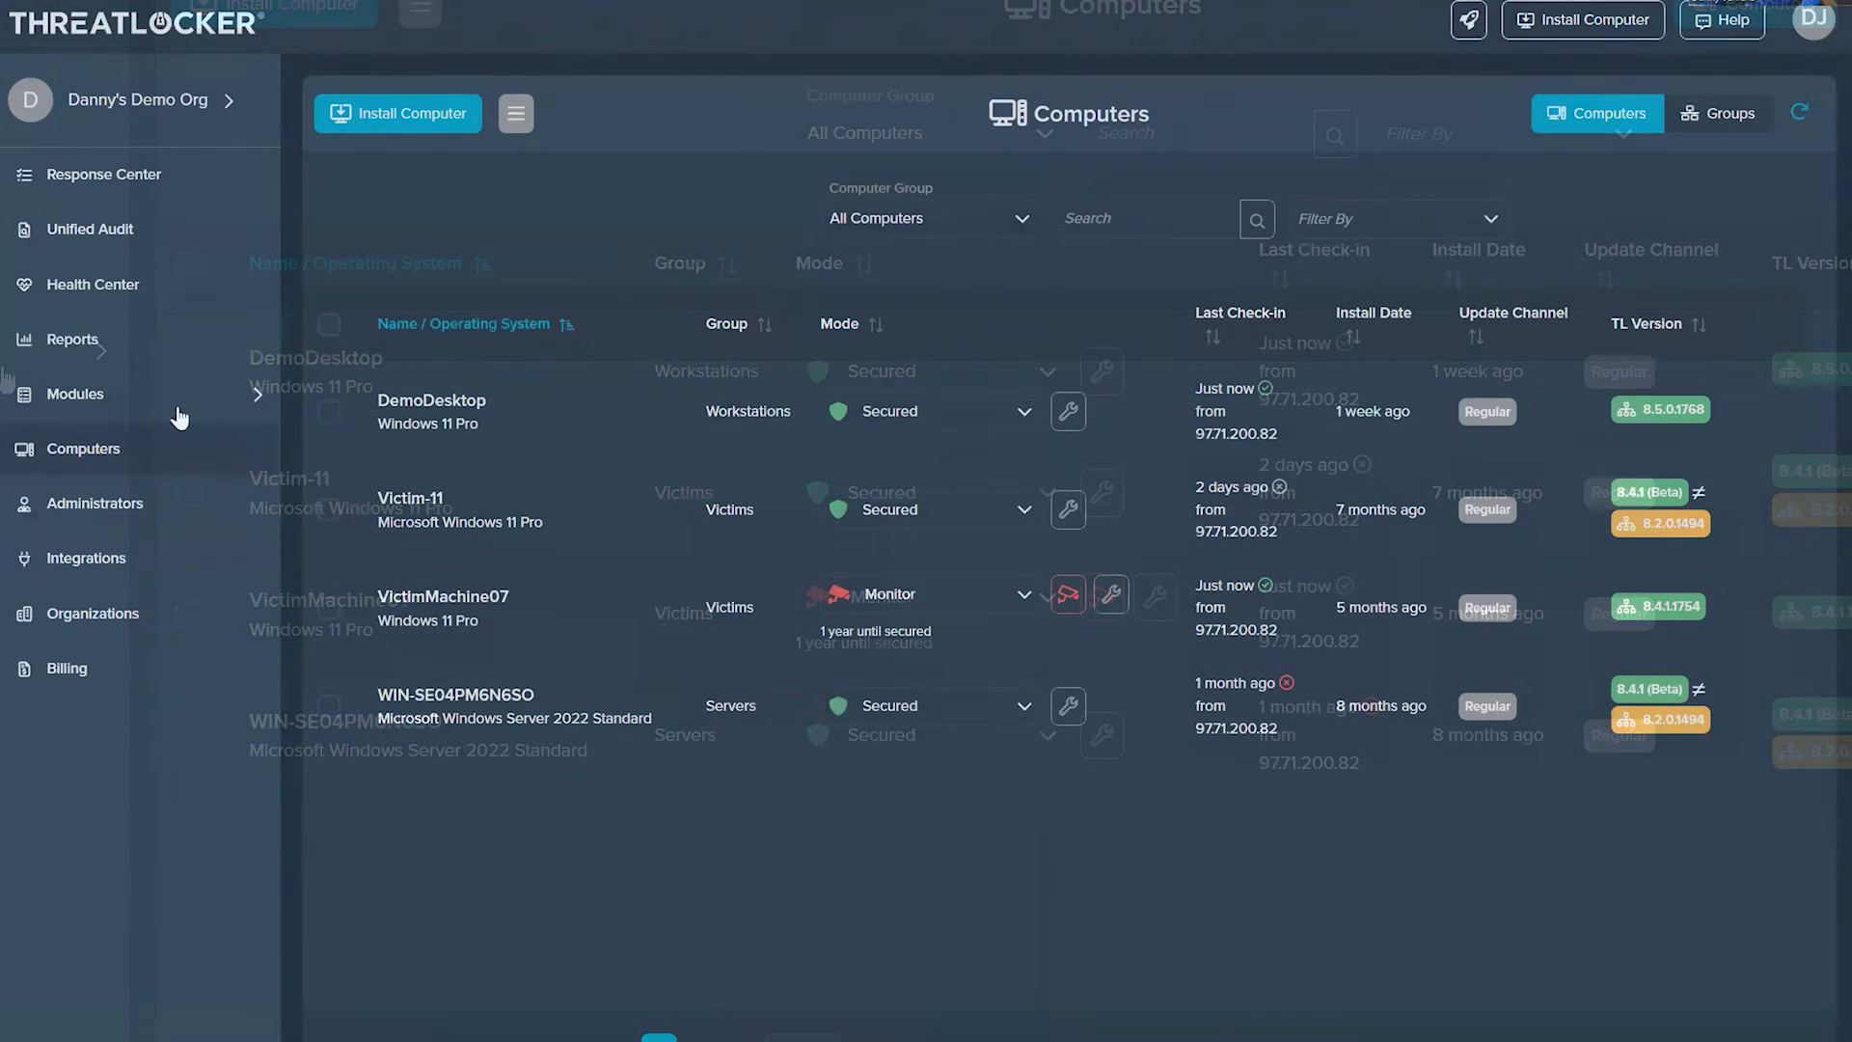
Step: Return to the ThreatLocker Ops policies, search for "defen", and open the "Windows Defender has detected malware" policy
left_click(179, 415)
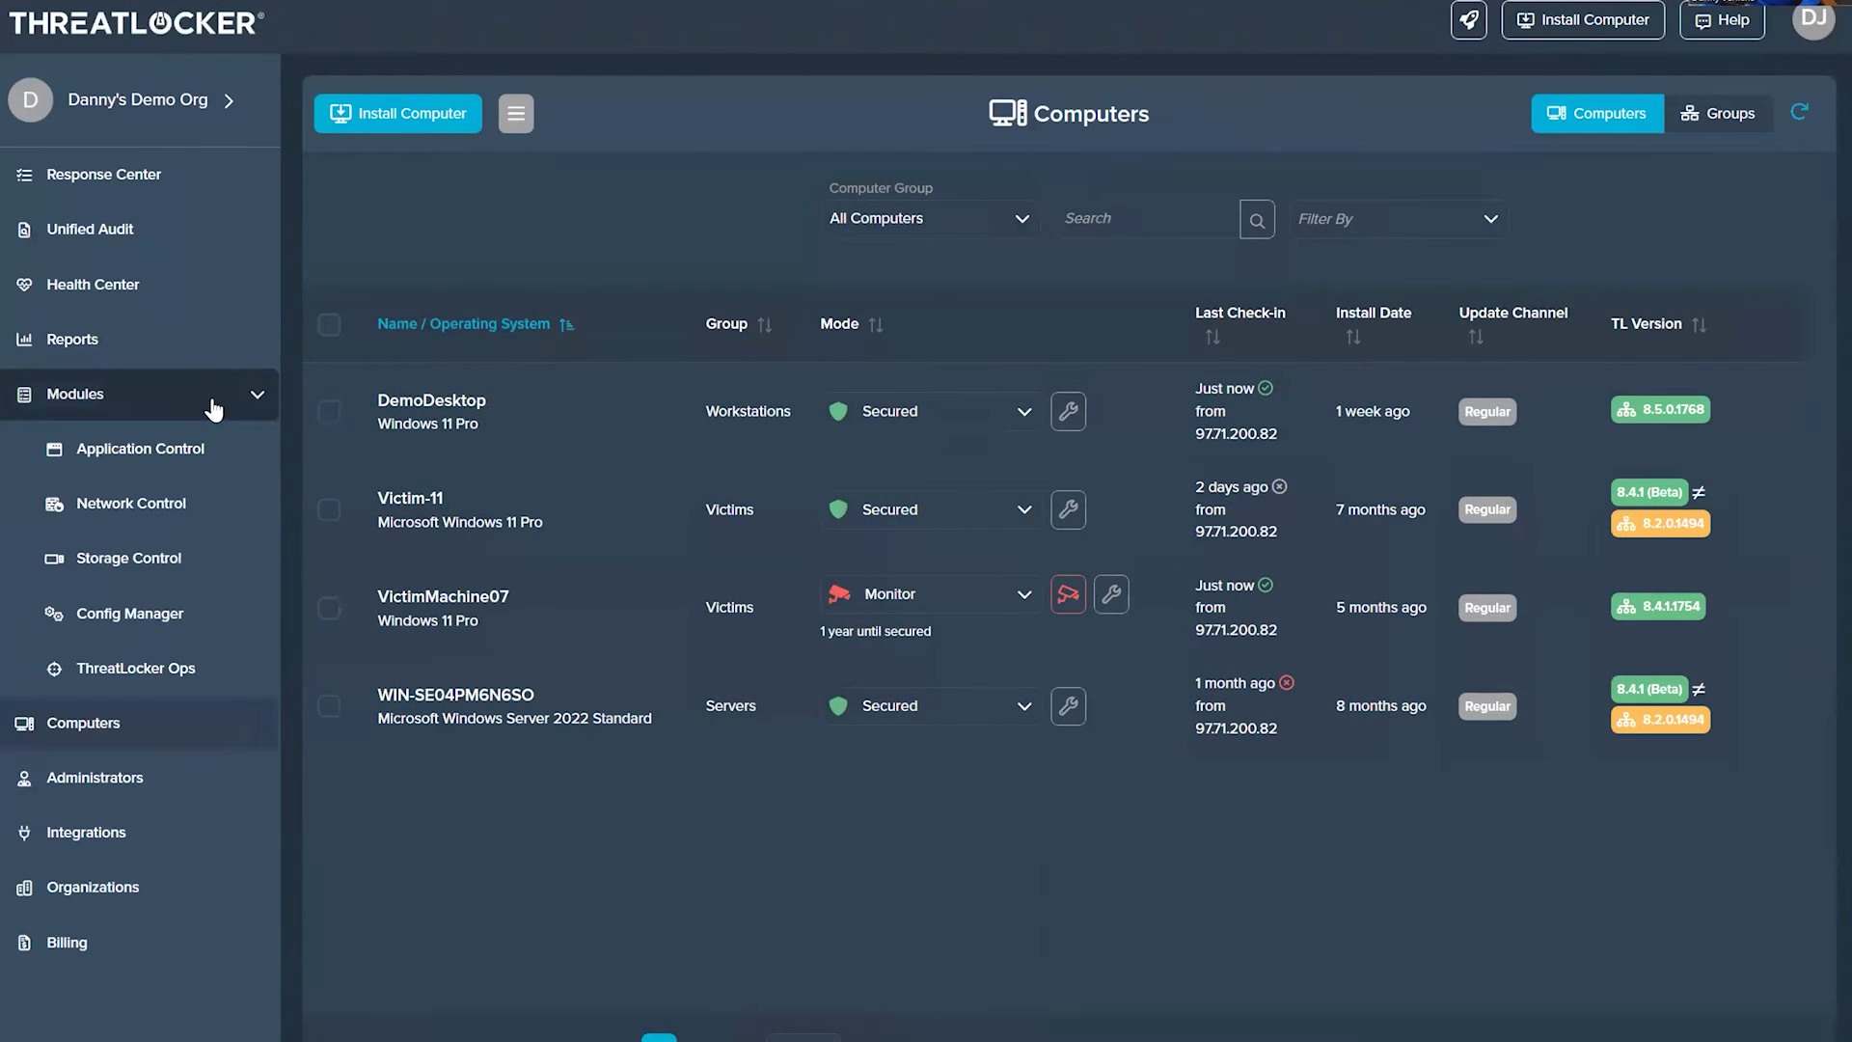
left_click(157, 669)
left_click(1031, 219)
type("defen")
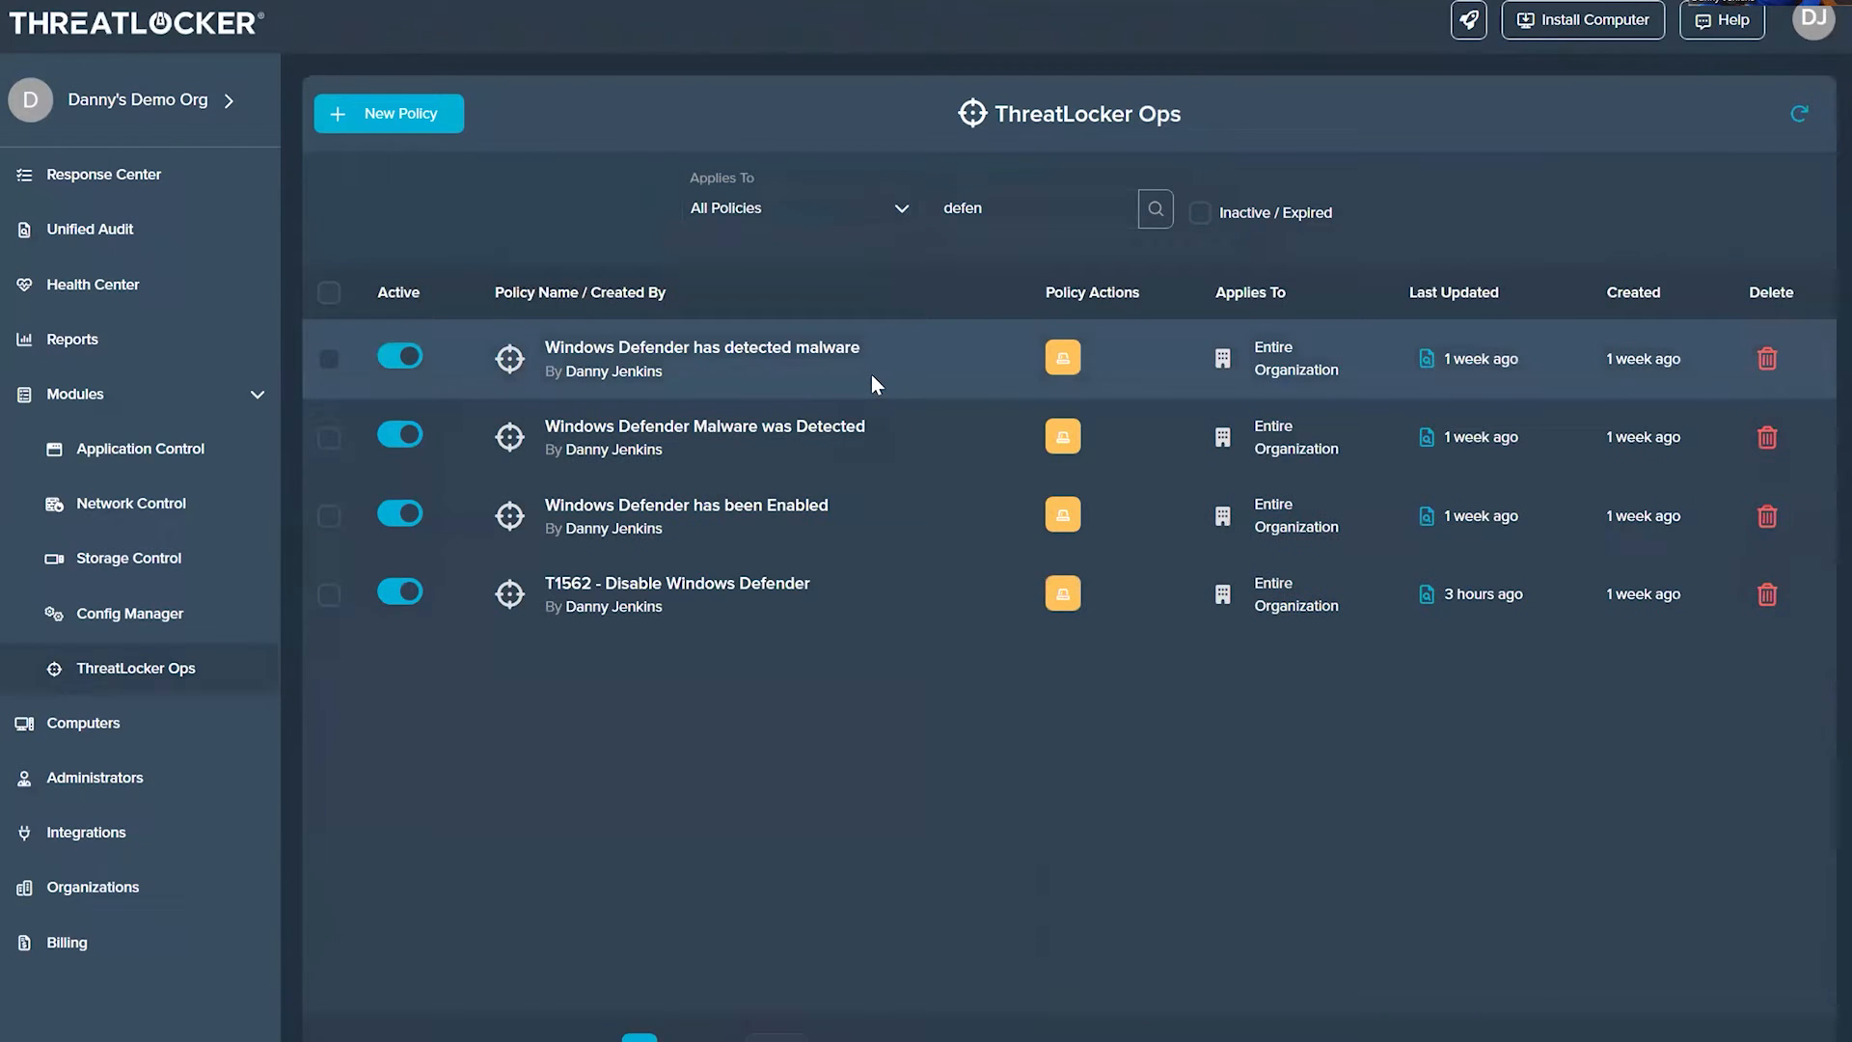
left_click(871, 373)
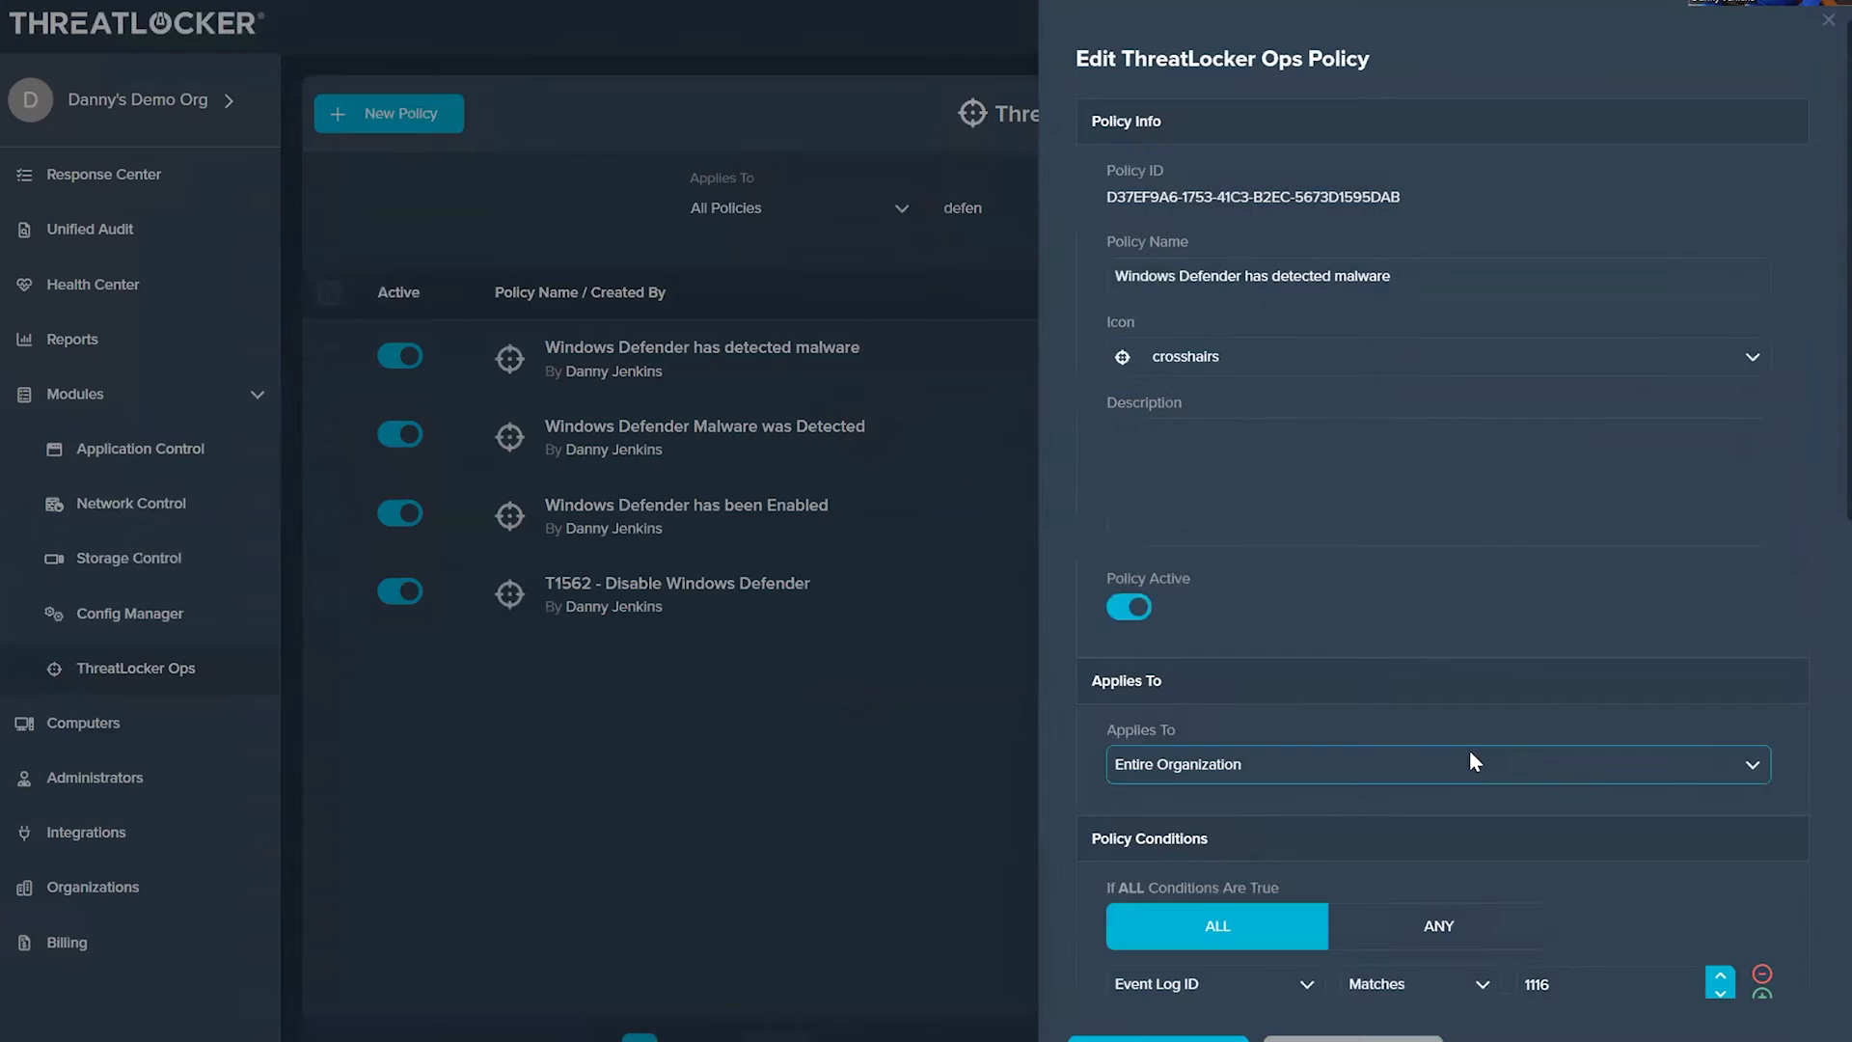
Step: Add a second policy condition requiring Event Log Description to contain "Microsoft-Windows-Windows Defender"
scroll(1534, 627, "down", 5)
left_click(1762, 413)
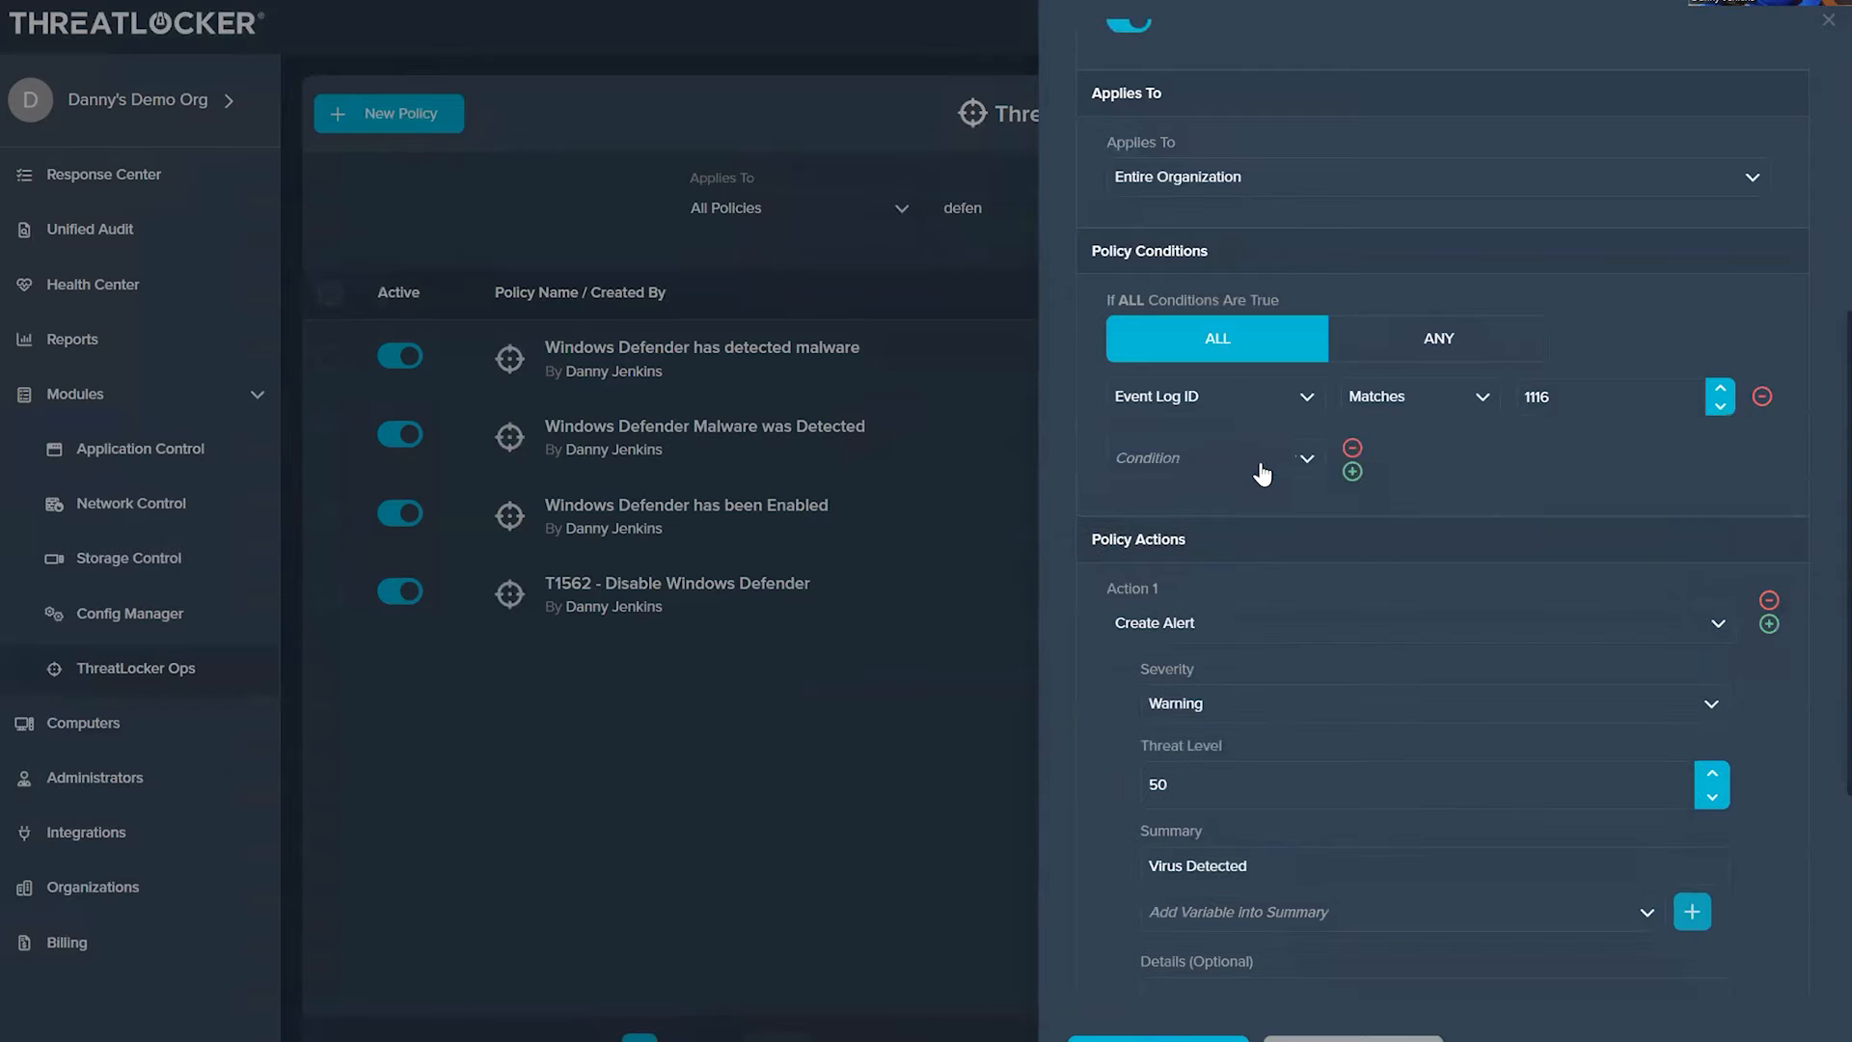
left_click(1206, 457)
type("eve")
left_click(1244, 594)
left_click(1389, 457)
left_click(1385, 502)
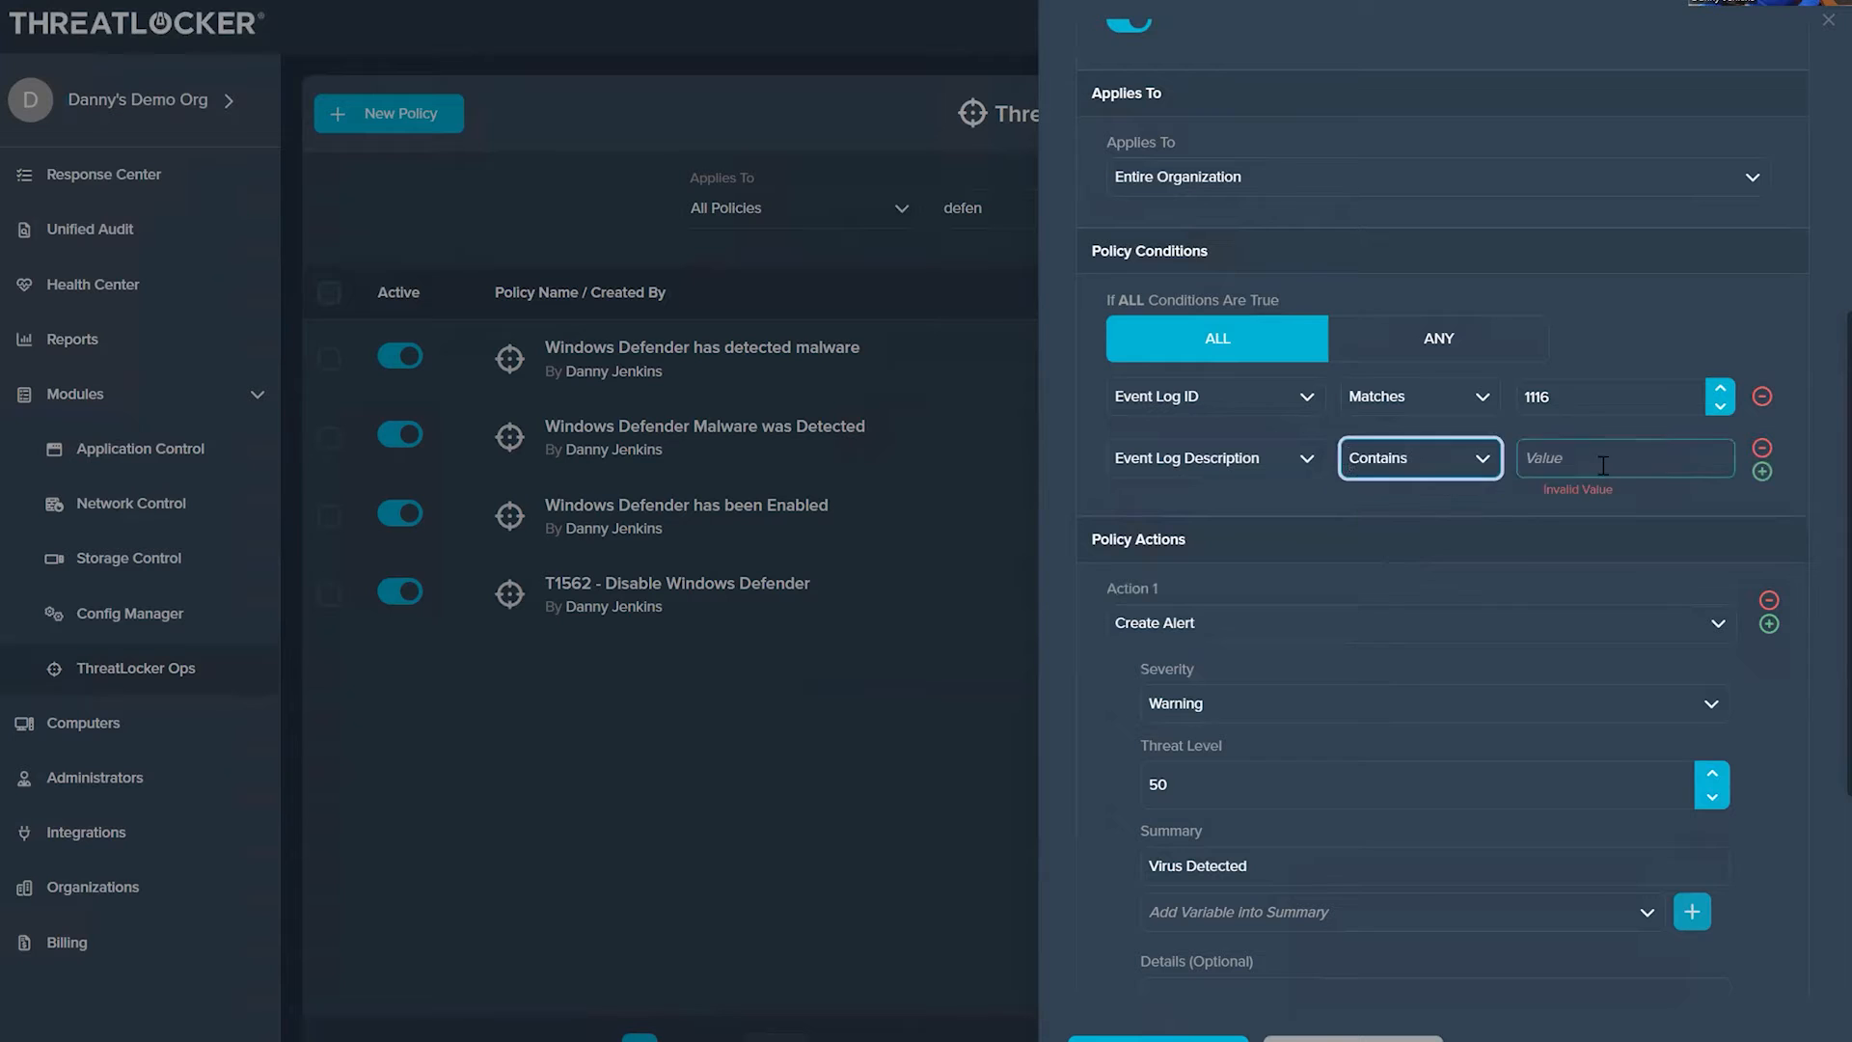
key("ctrl+v")
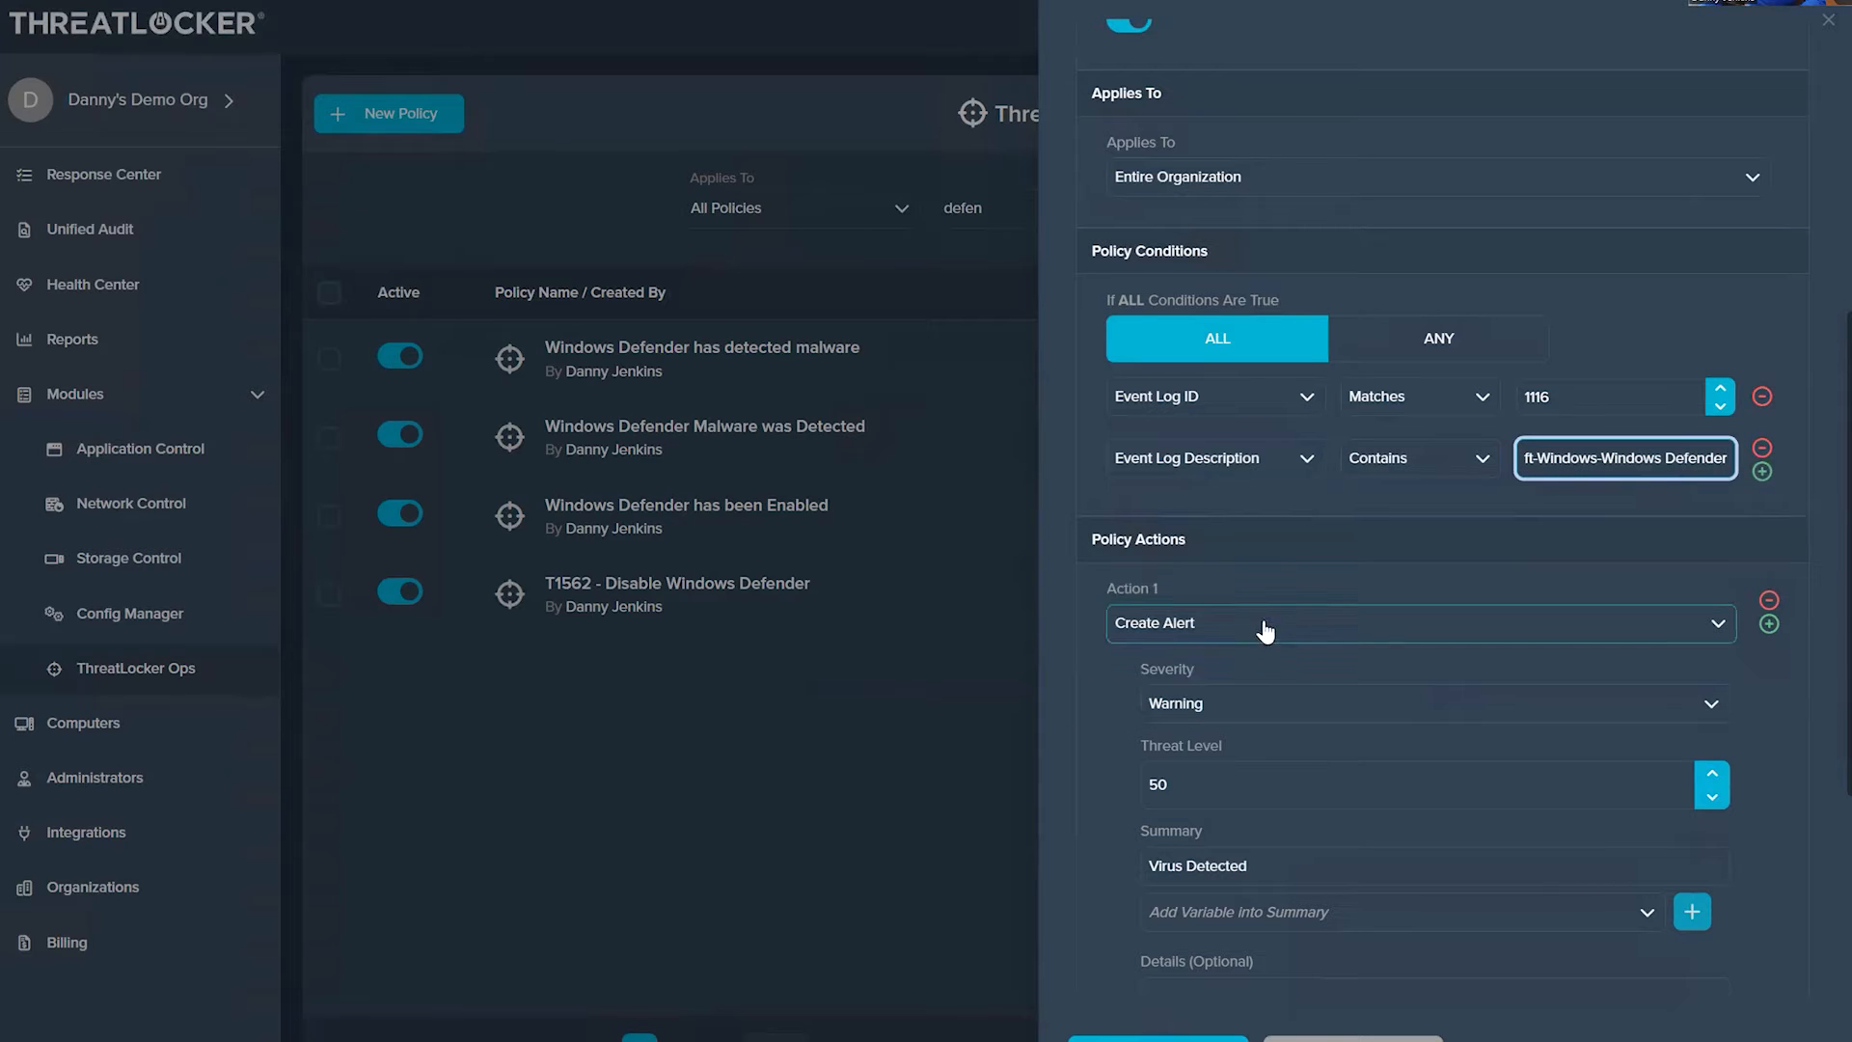
Step: Review the threat level and summary of the Create Alert action, and save the policy
left_click(1166, 785)
left_click_drag(1165, 784, 1105, 783)
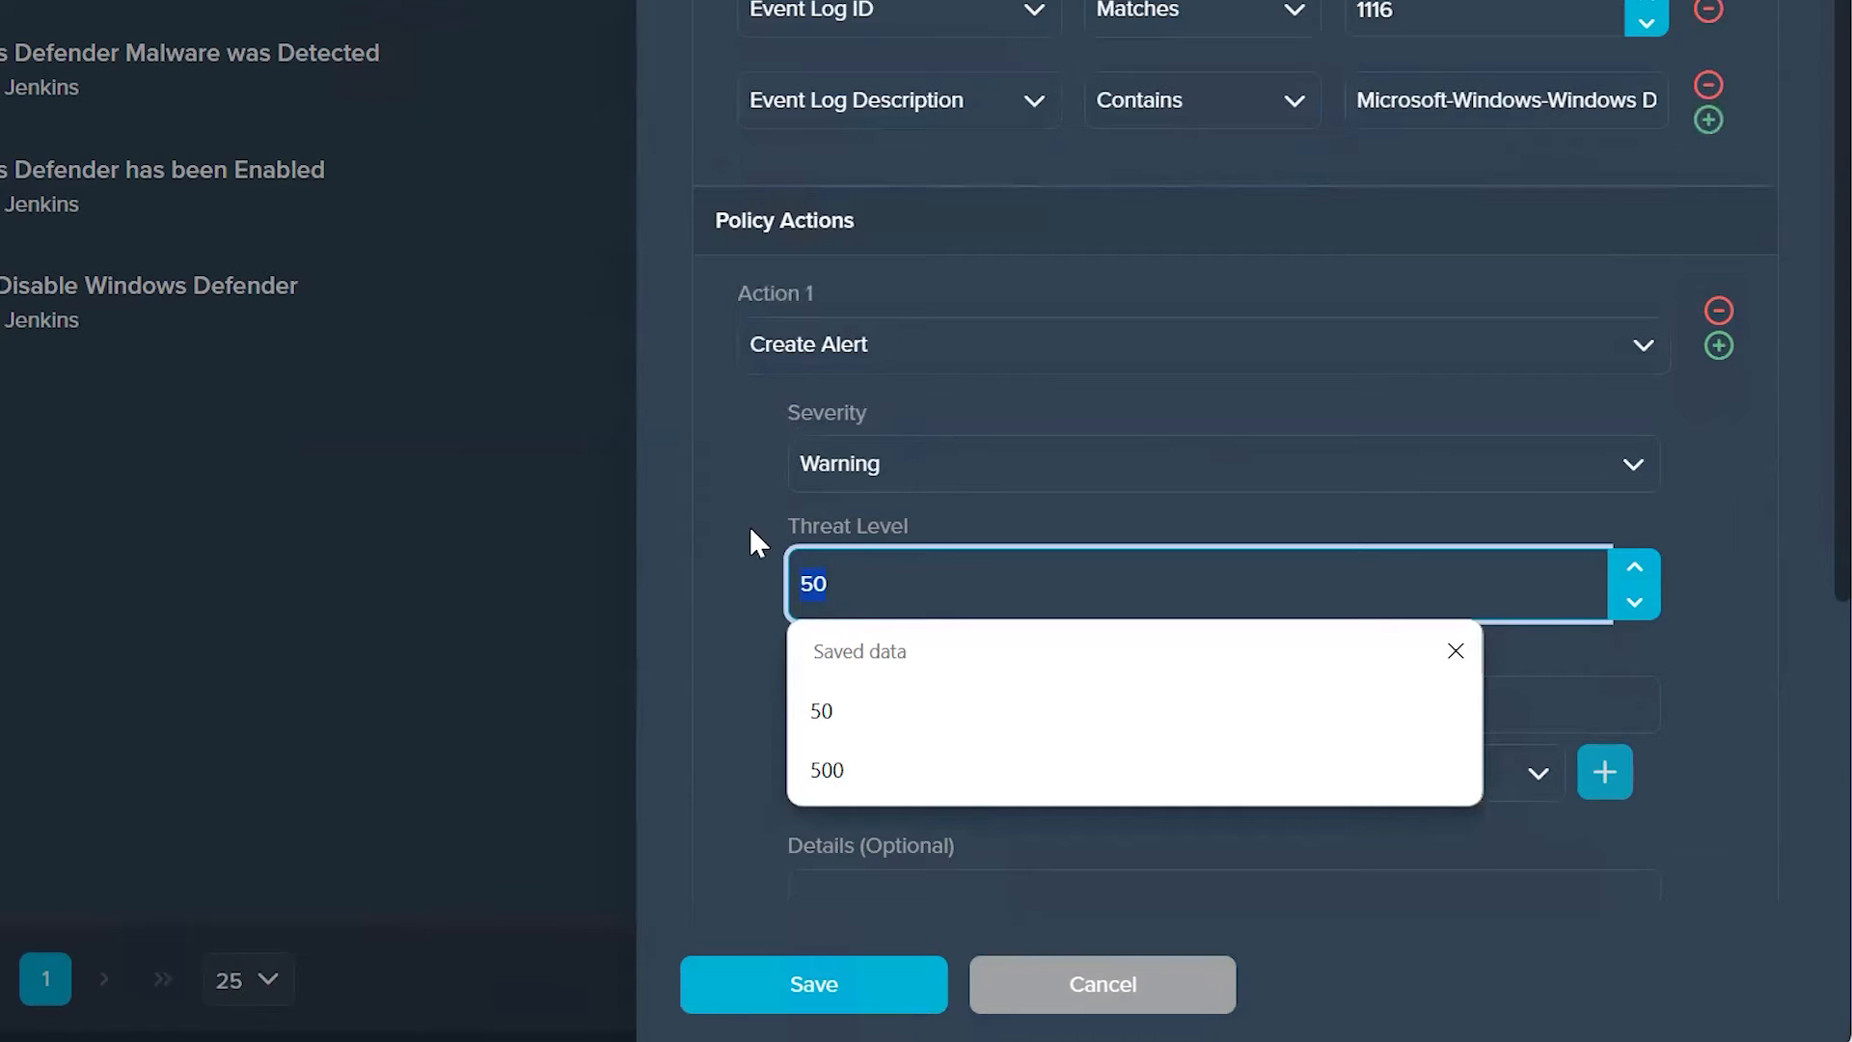
left_click(761, 575)
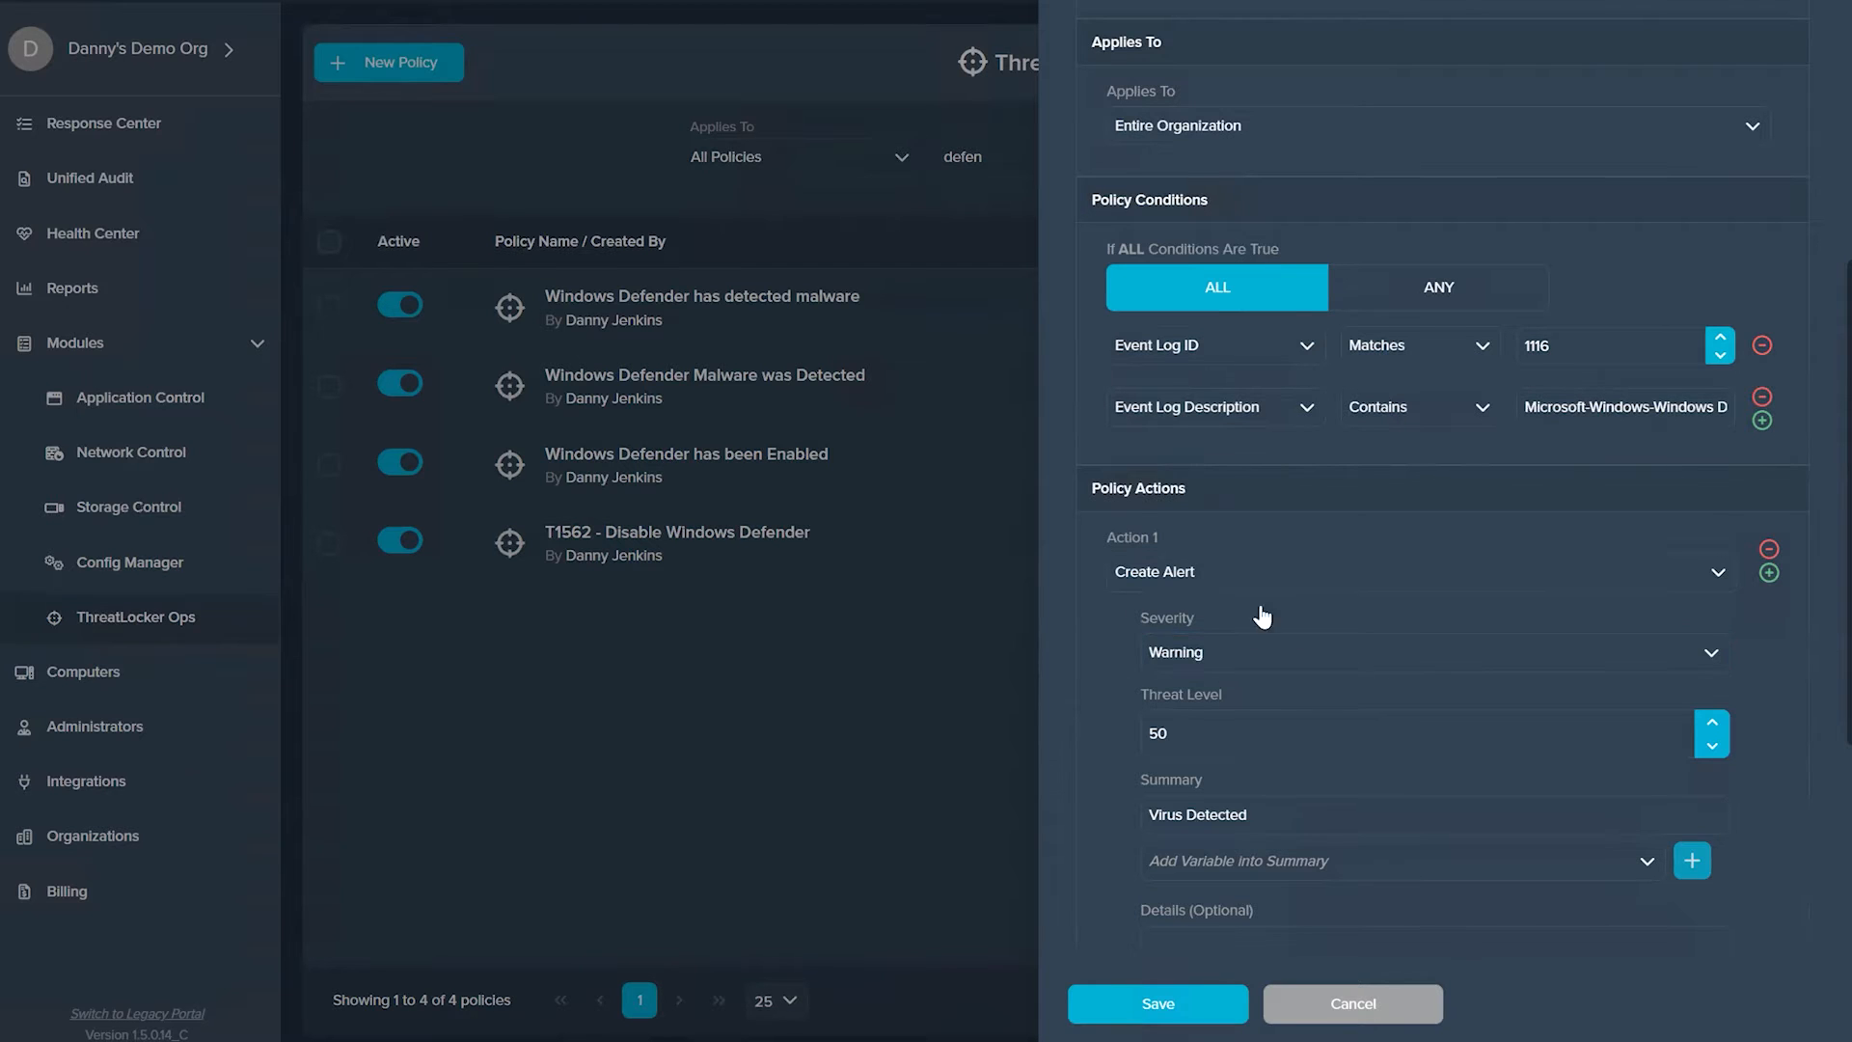
scroll(1384, 804, "down", 3)
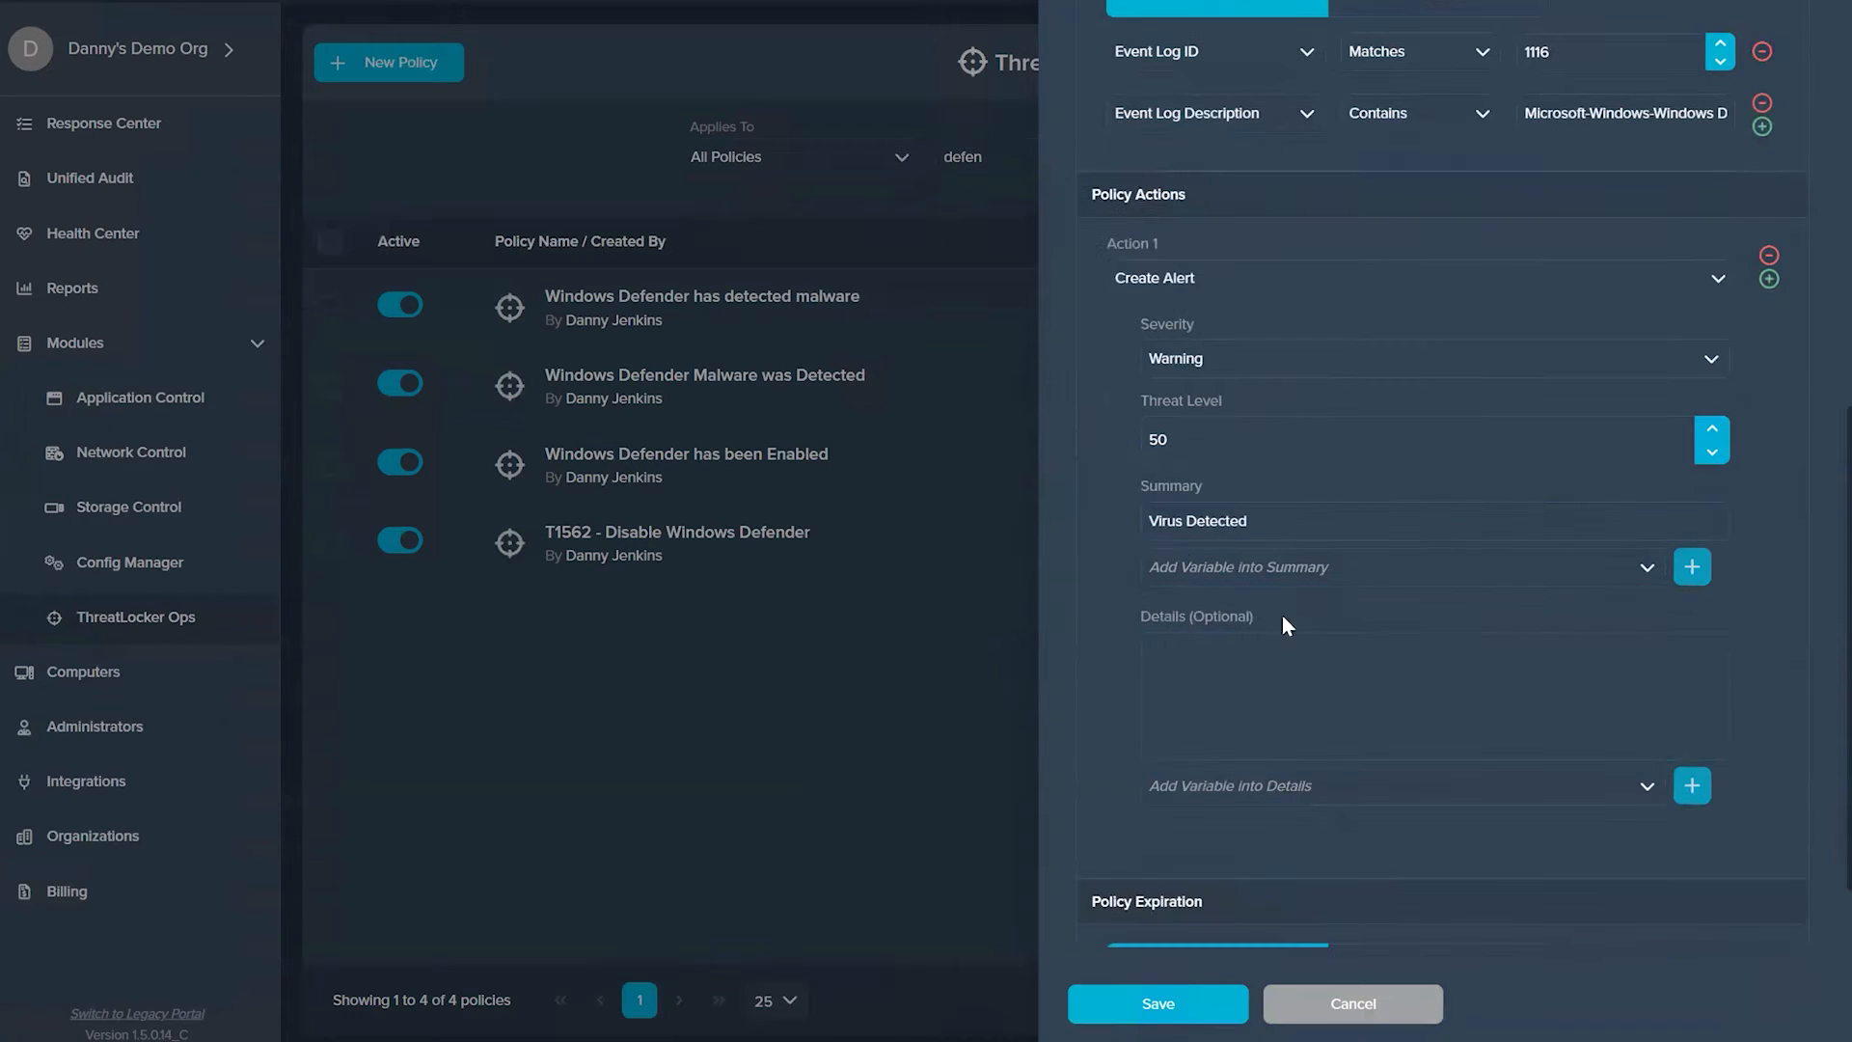
scroll(1220, 479, "up", 9)
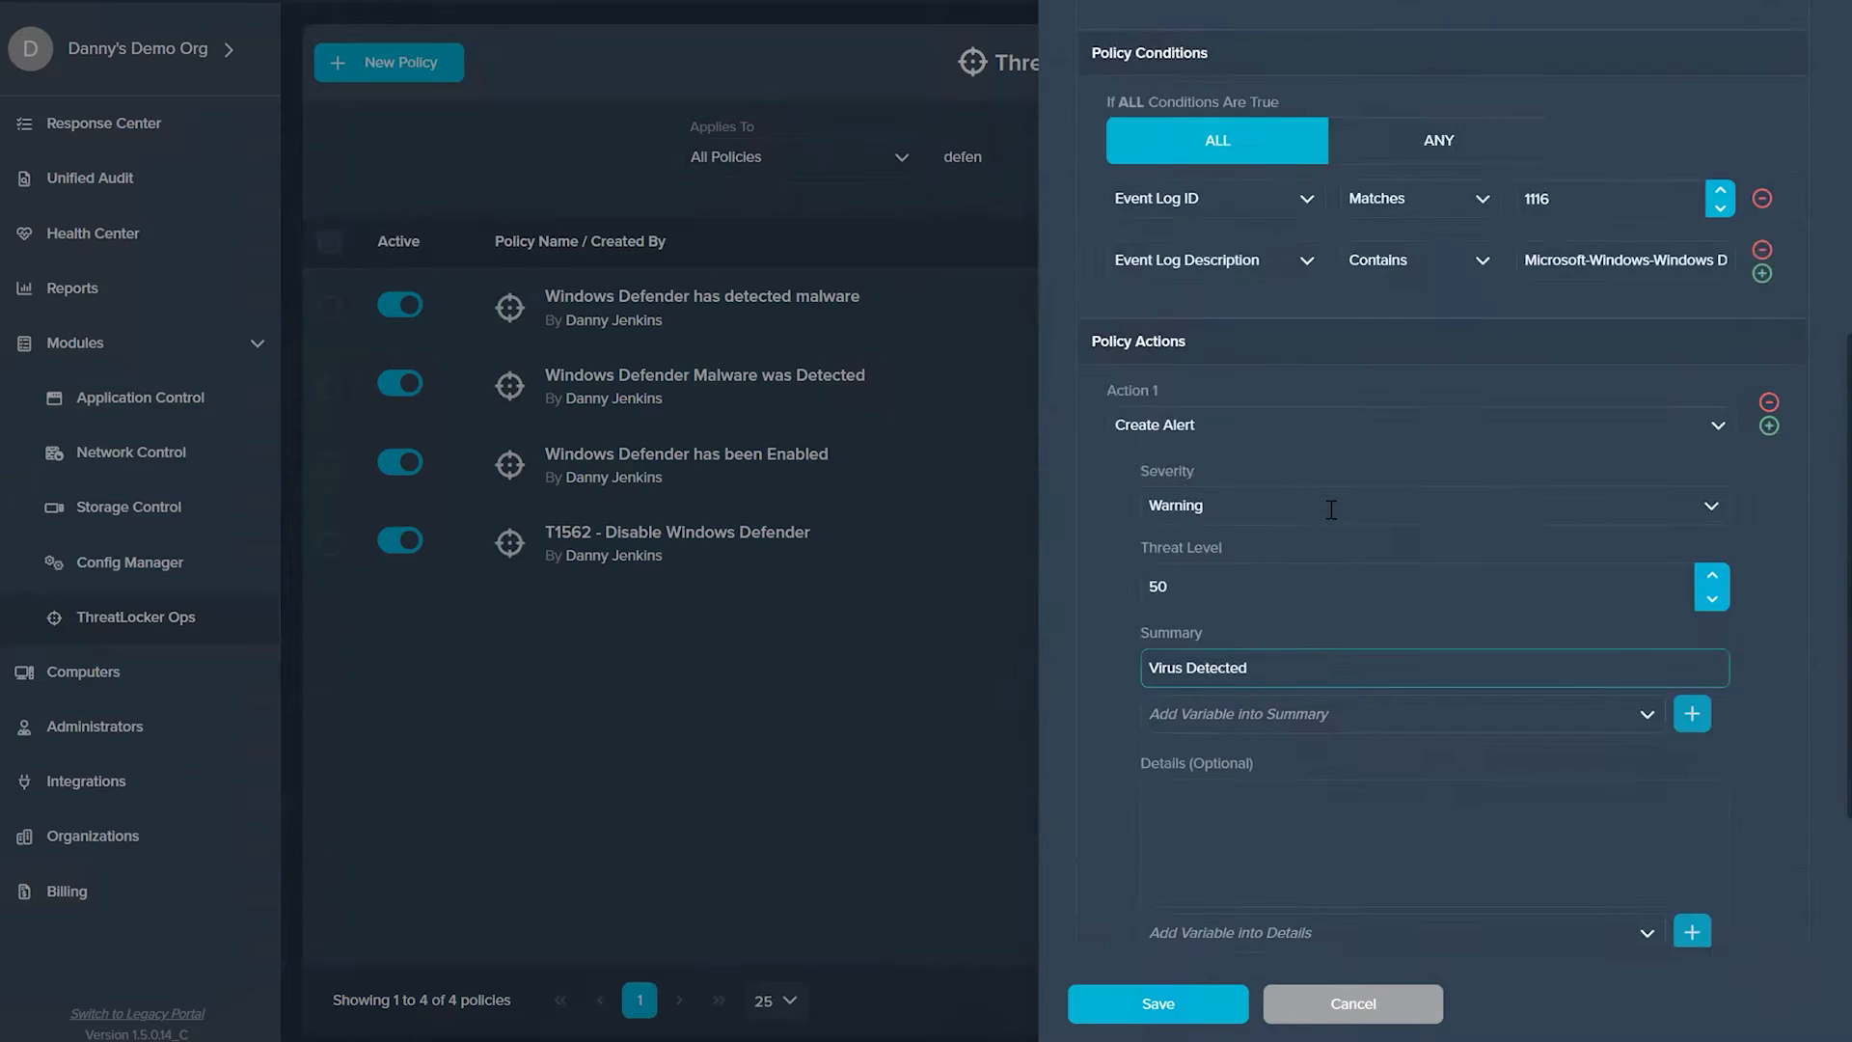
left_click(1152, 1003)
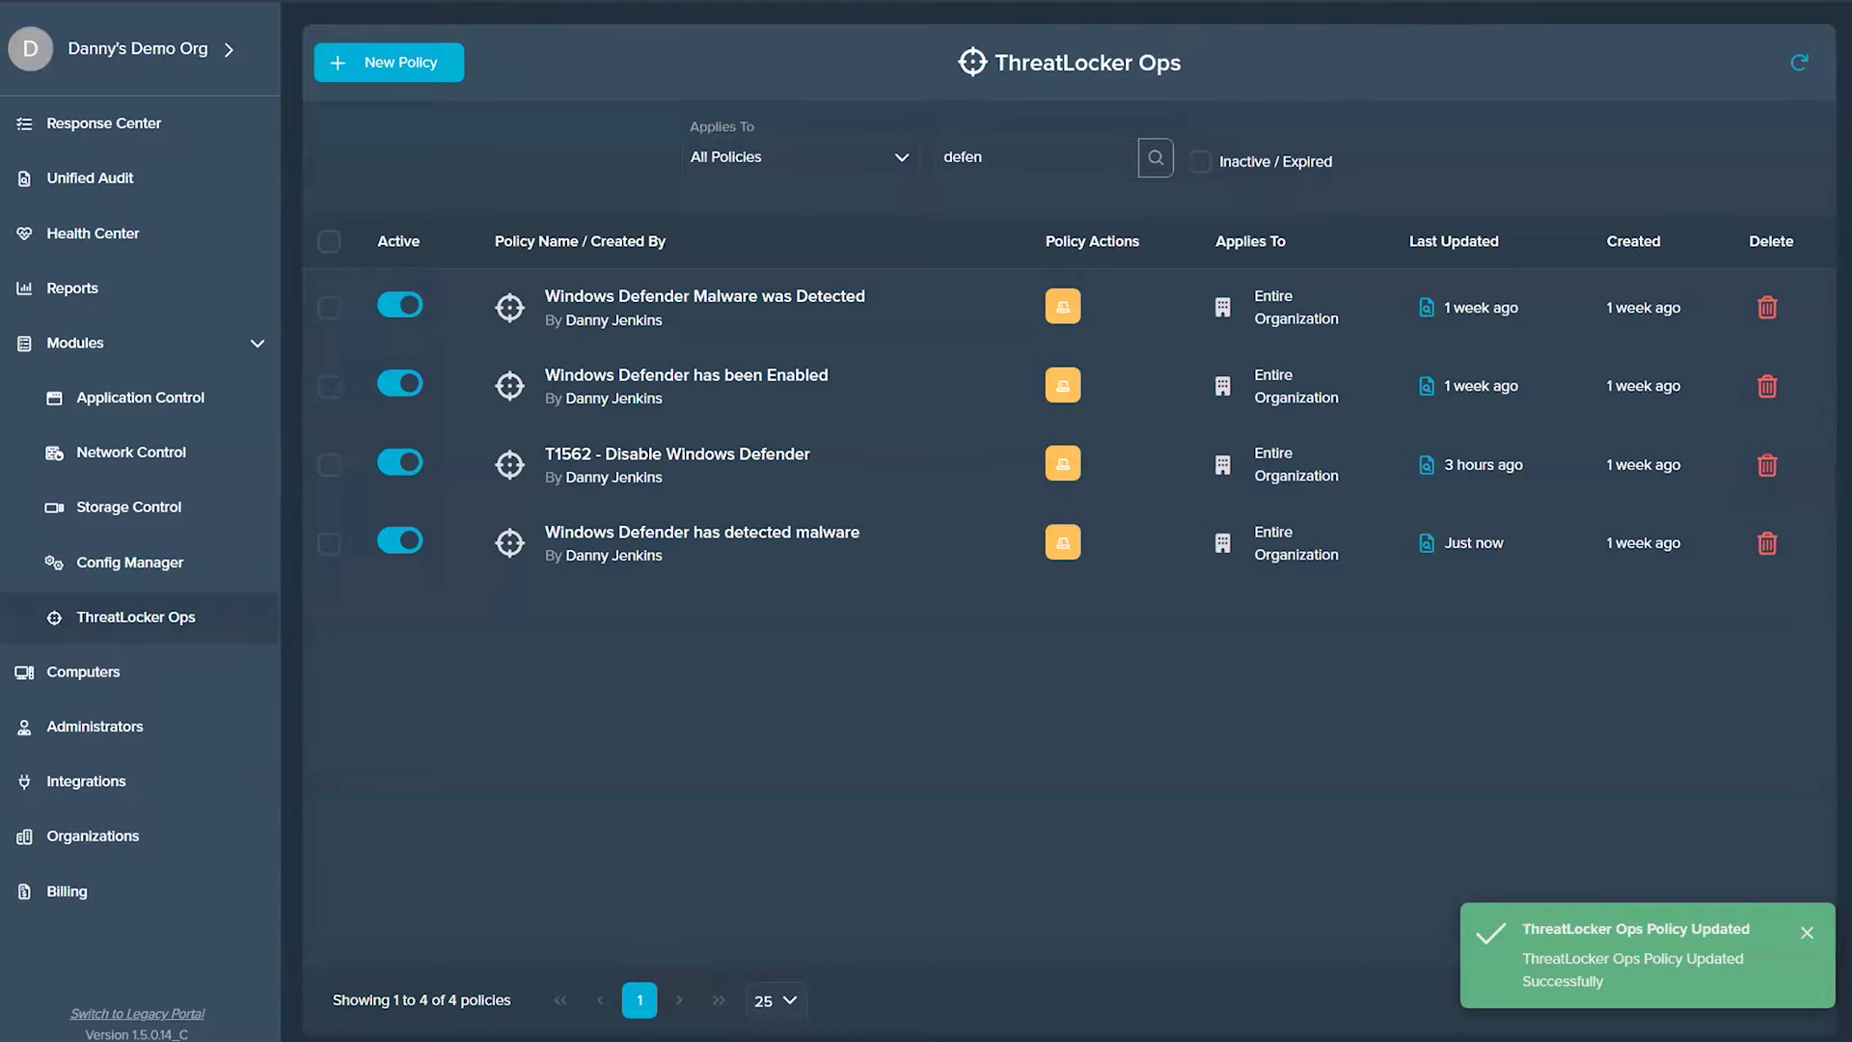
left_click(1485, 29)
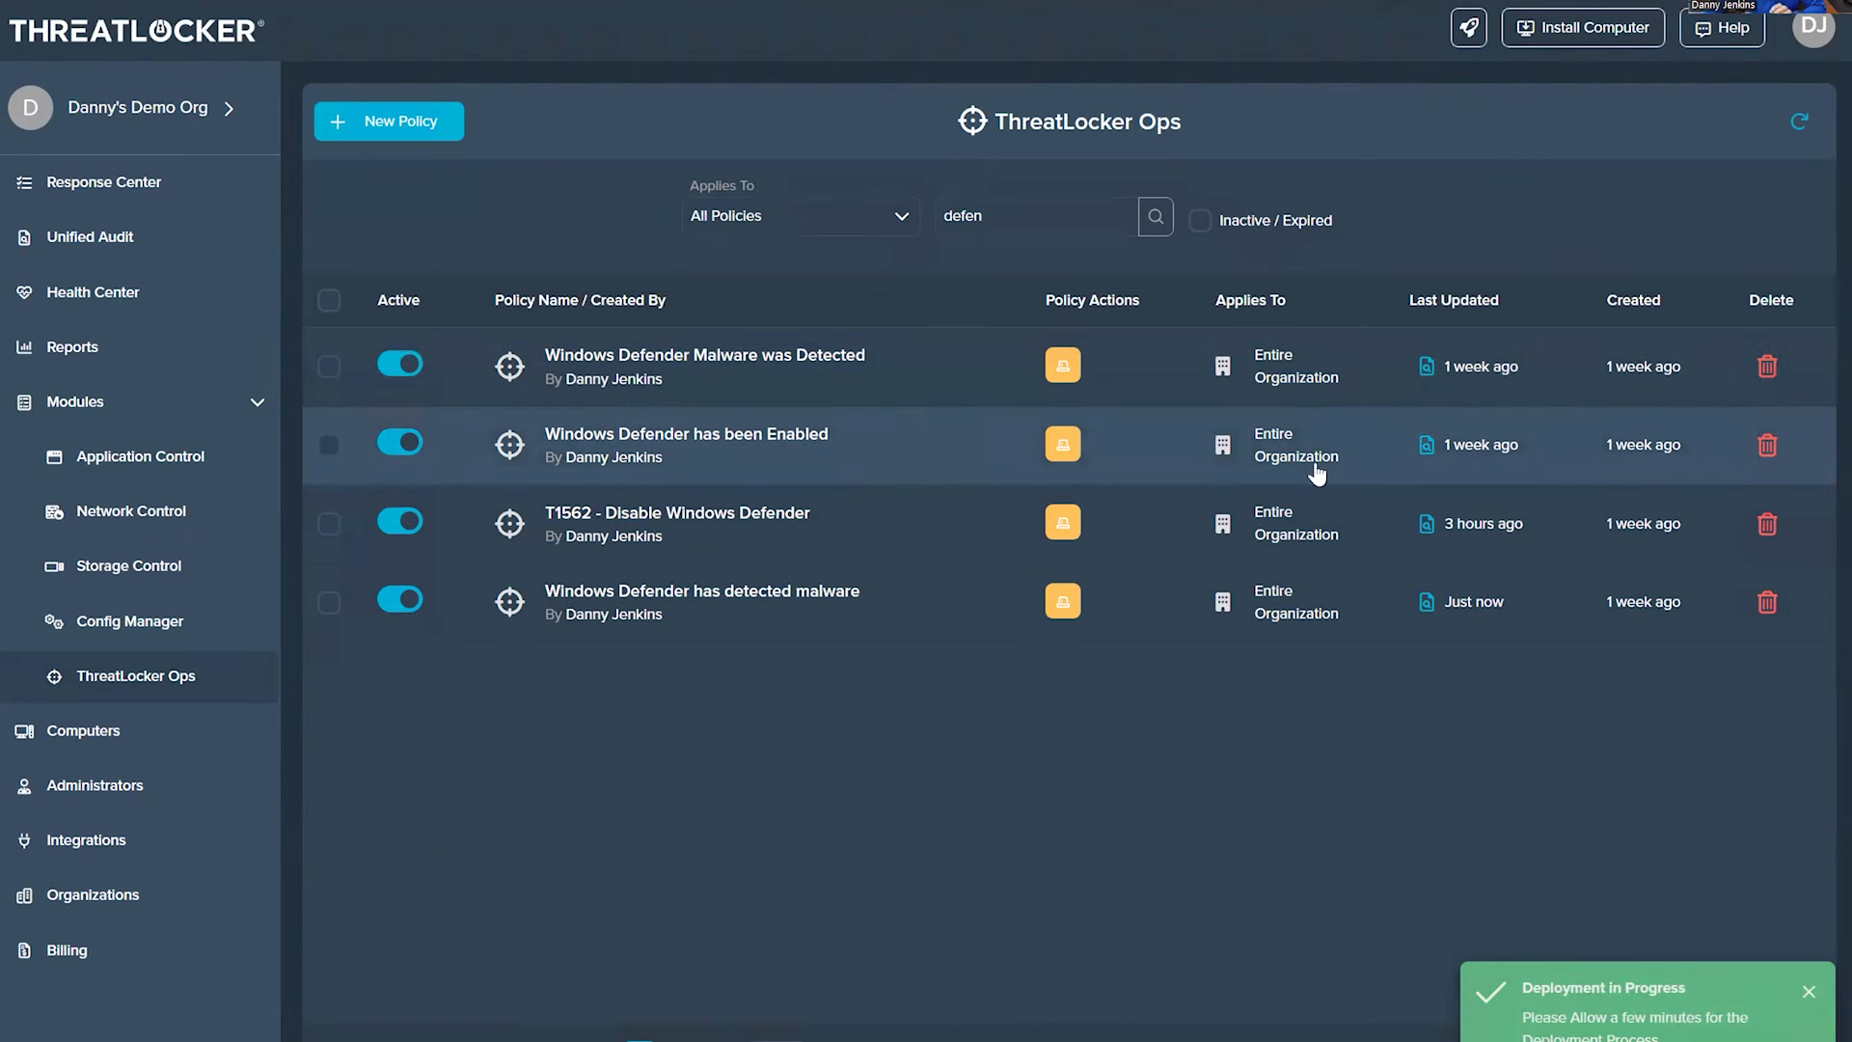
Step: Switch to Notepad and prepare to save a copy of the EICAR test file in Downloads with the All files type
left_click(791, 1041)
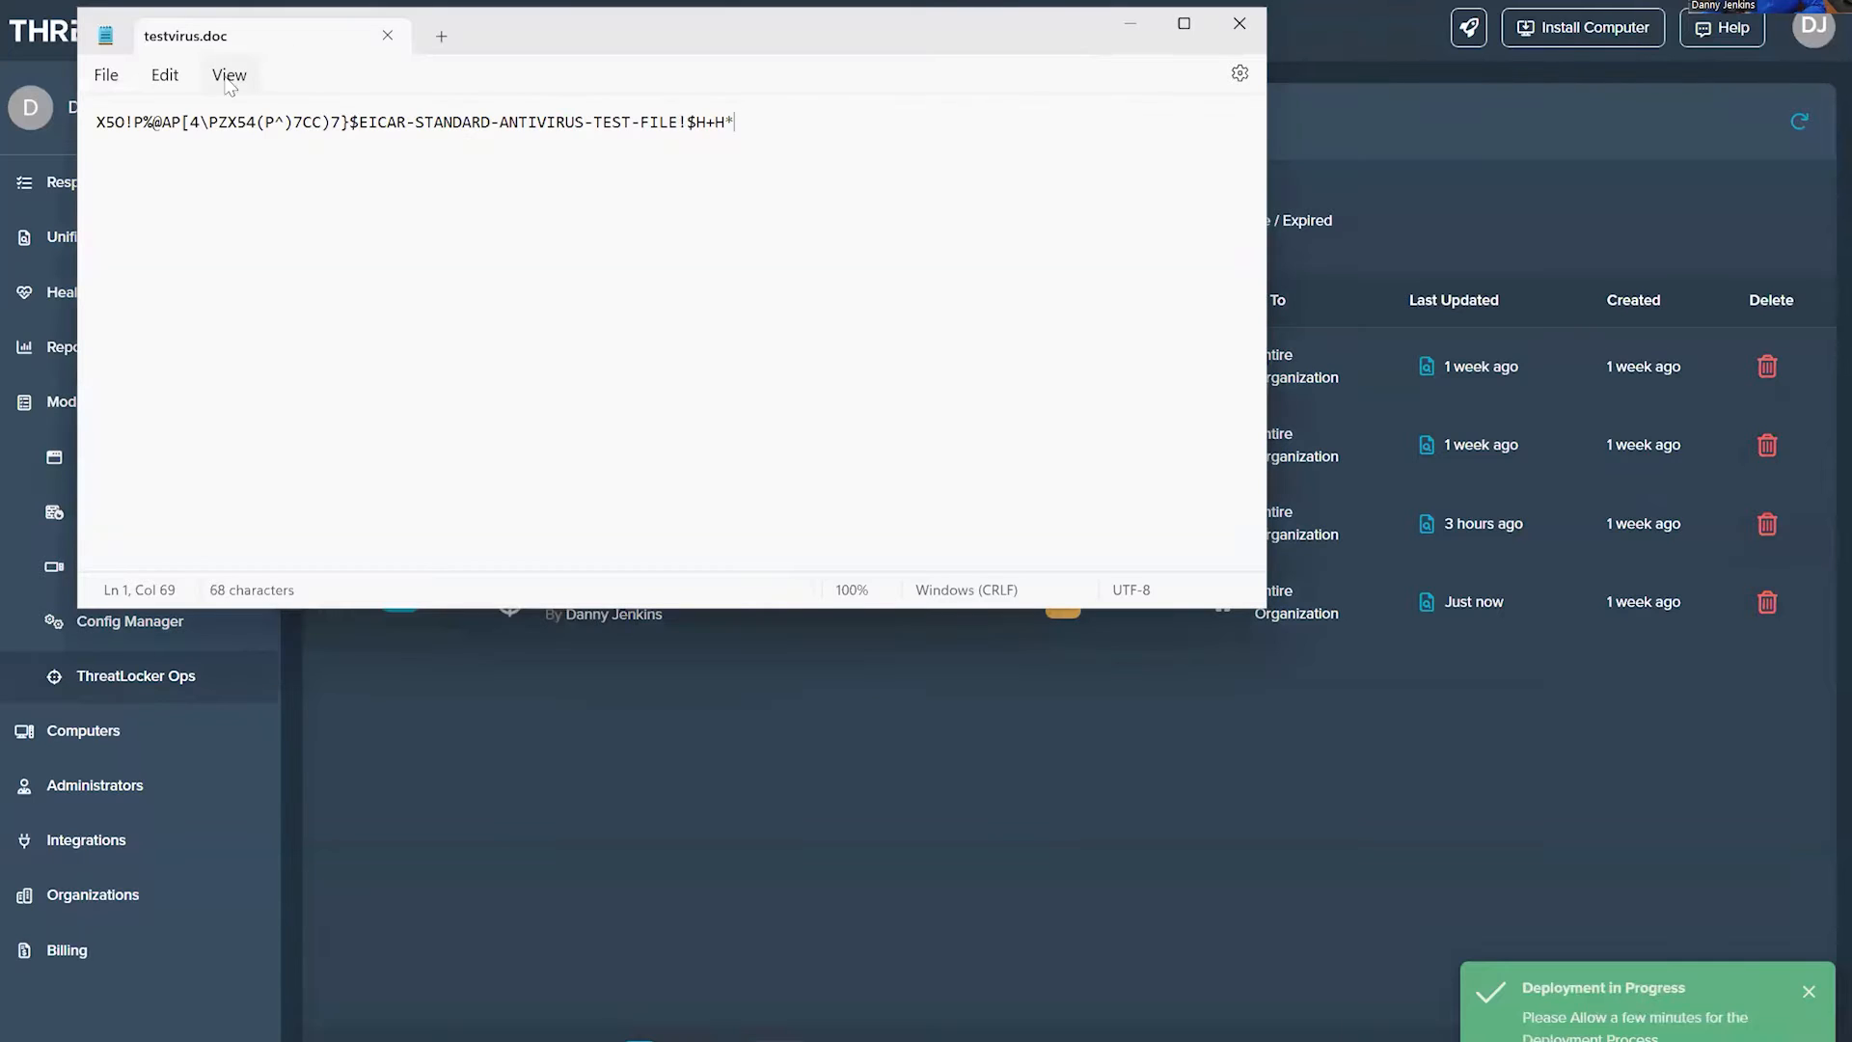
left_click(114, 74)
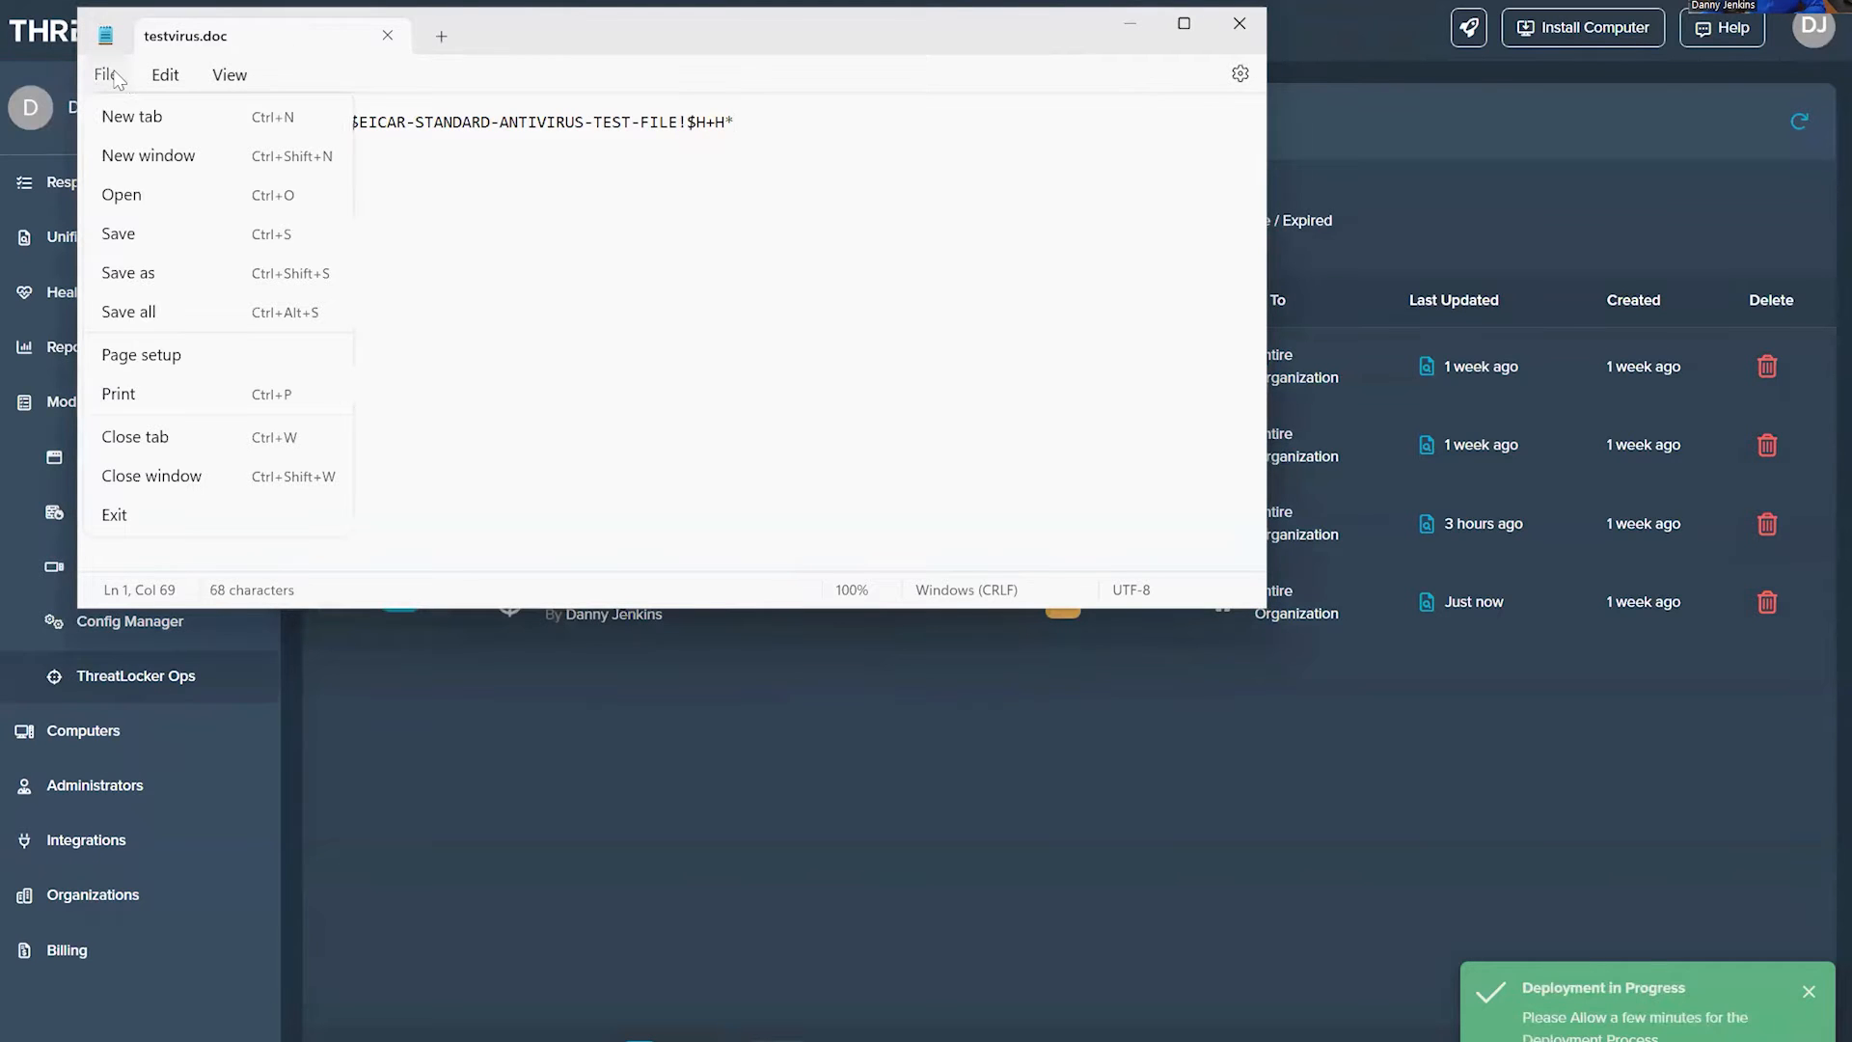
left_click(145, 276)
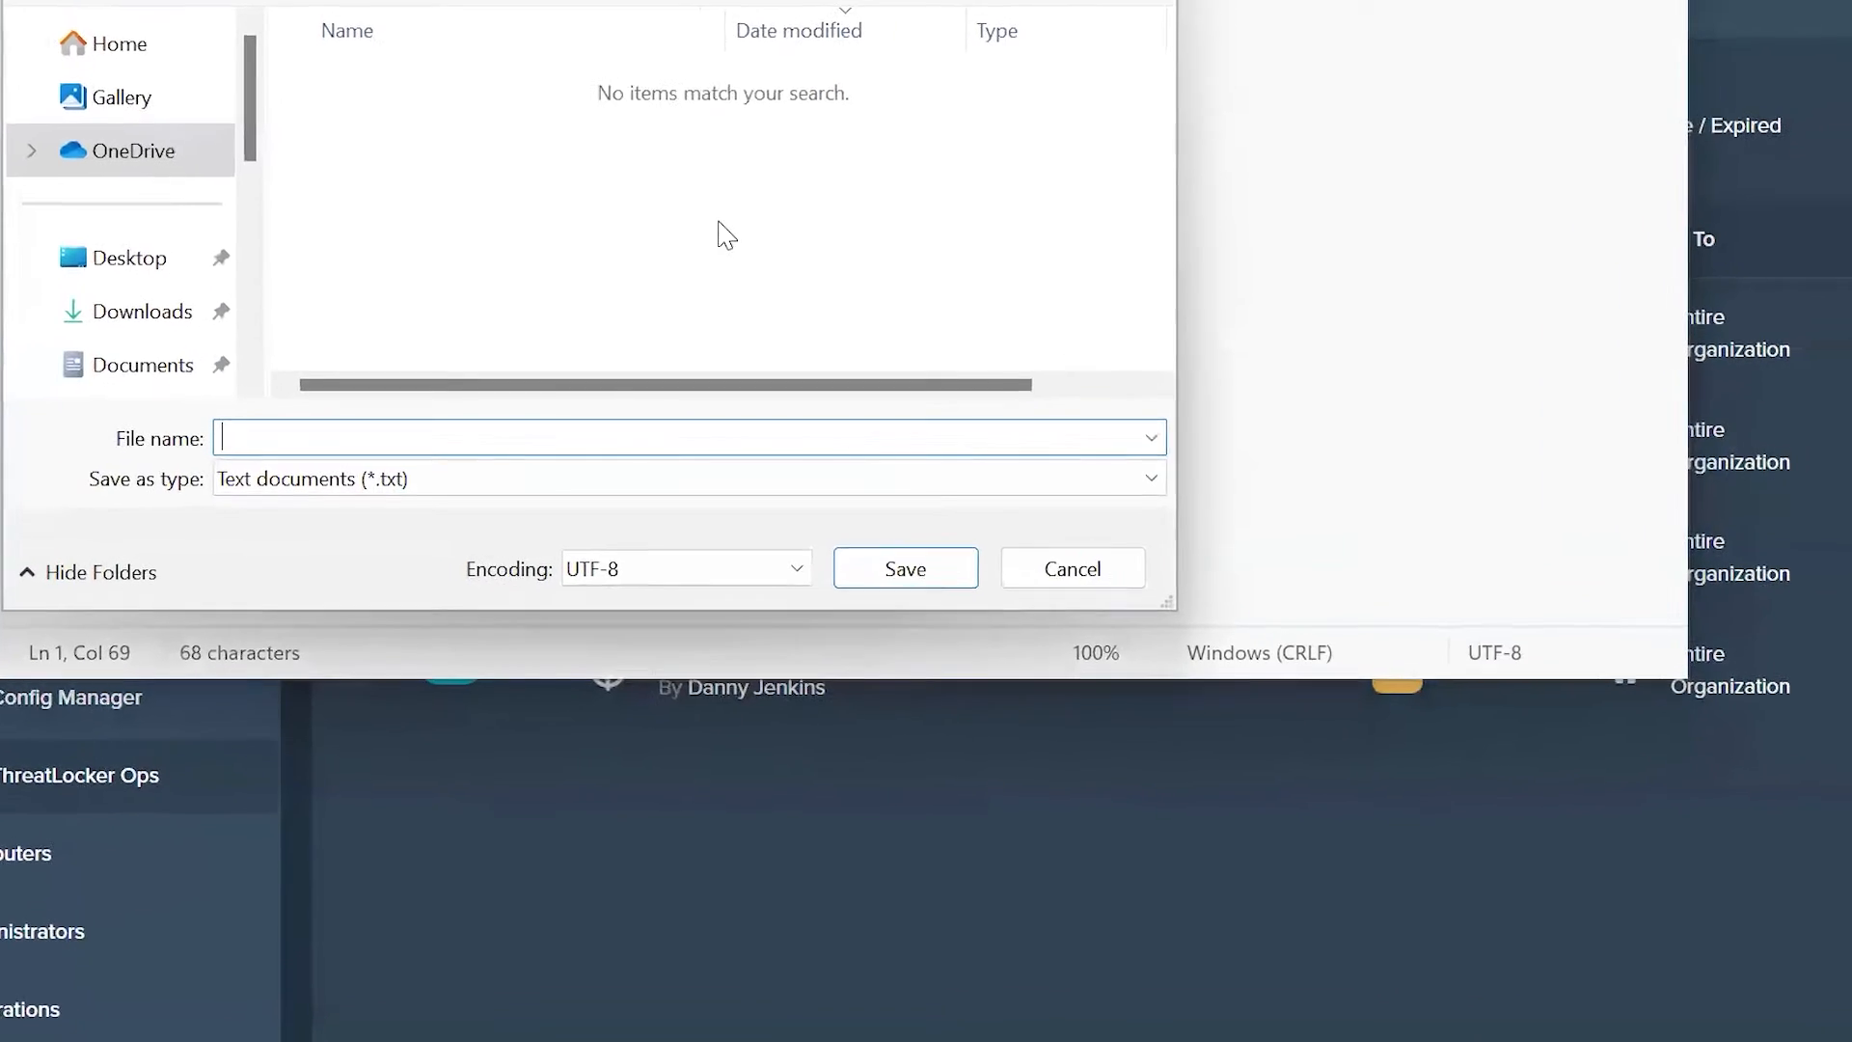
left_click(131, 294)
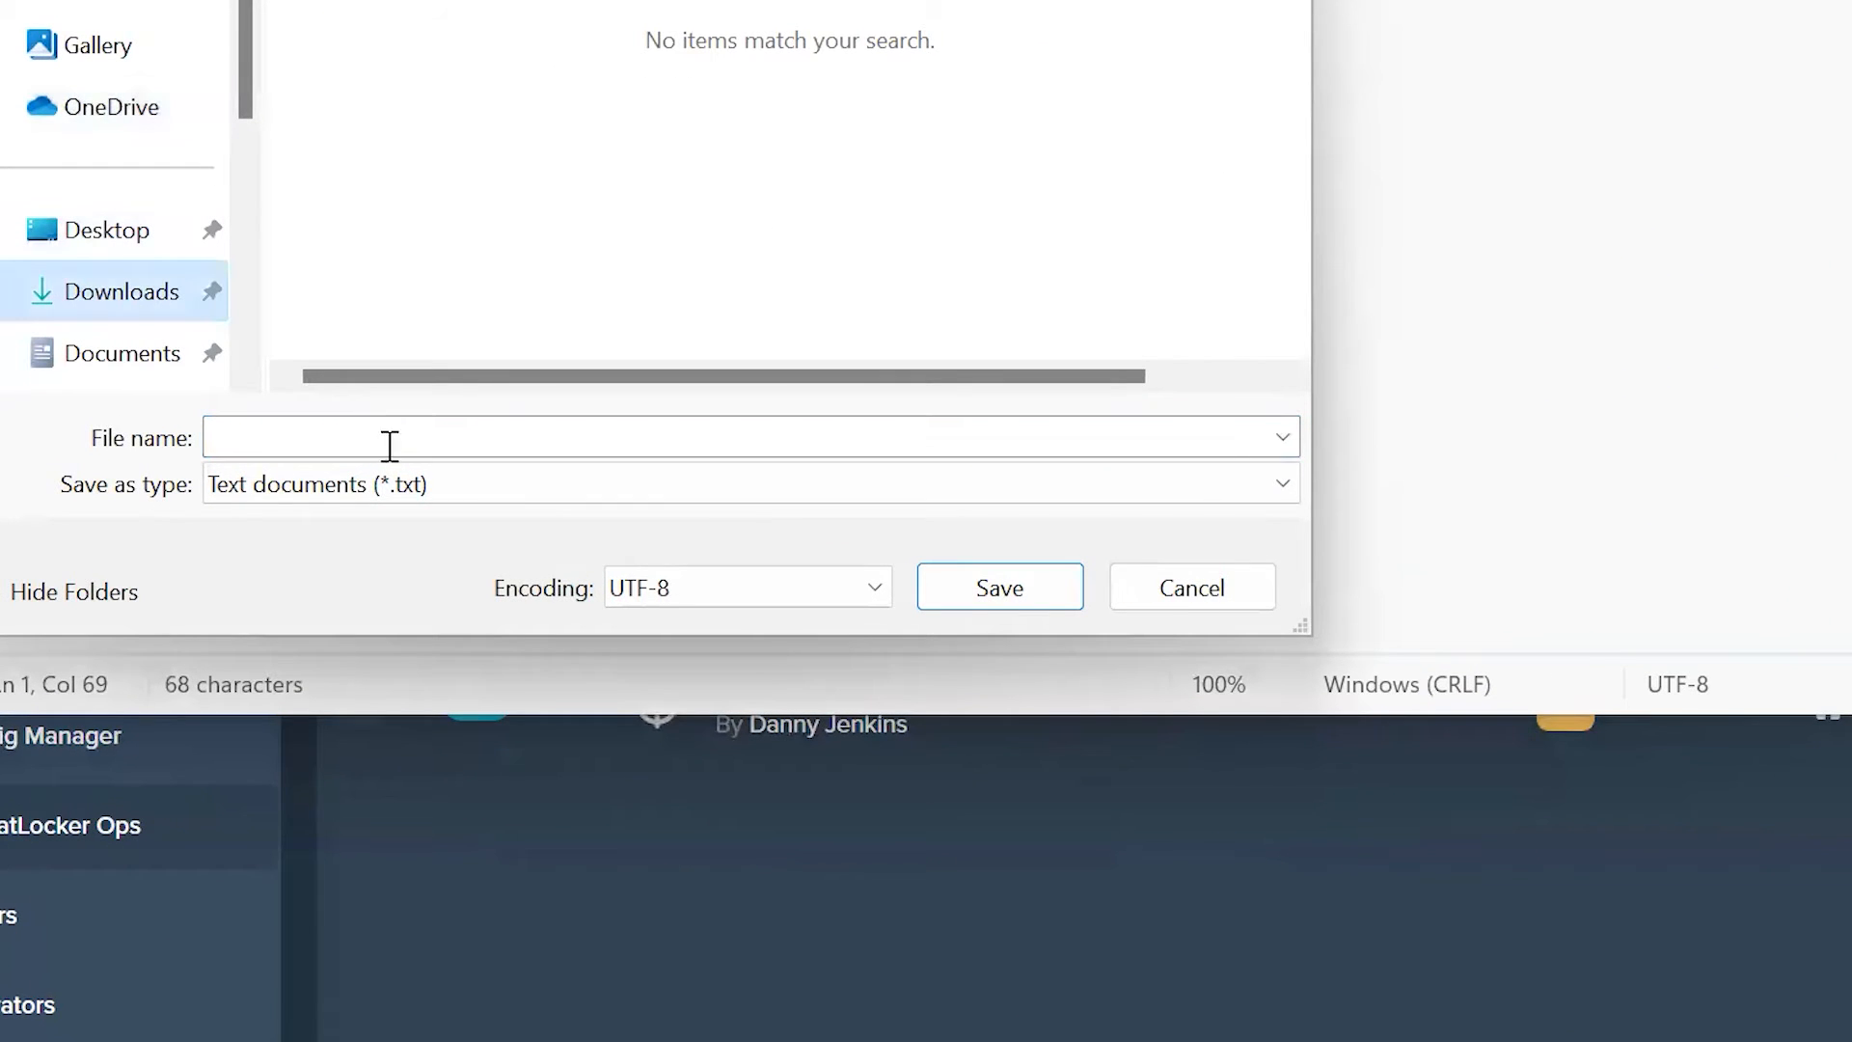
left_click(472, 490)
left_click(321, 585)
left_click(340, 492)
left_click(339, 554)
Step: Save the copy as testmalware2.exe and minimize Notepad
left_click(328, 438)
type("testmalwa")
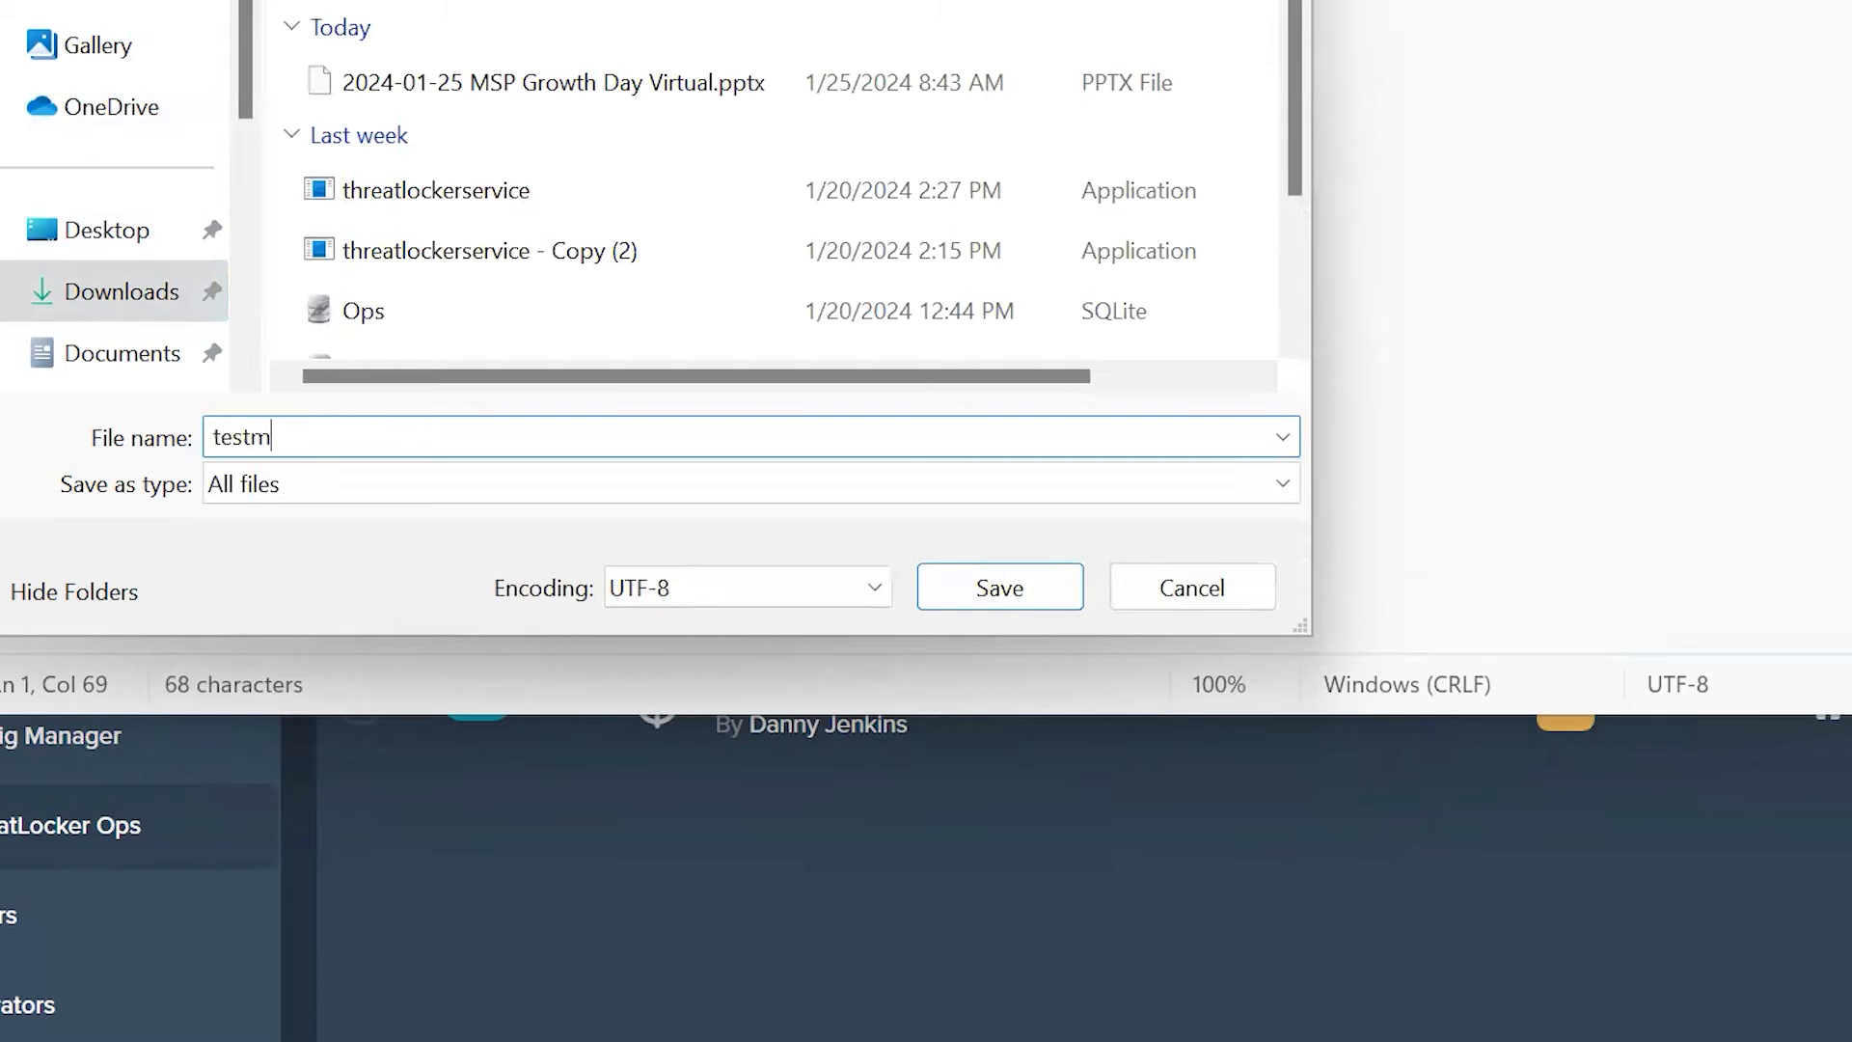
type("re2.exe")
key("Return")
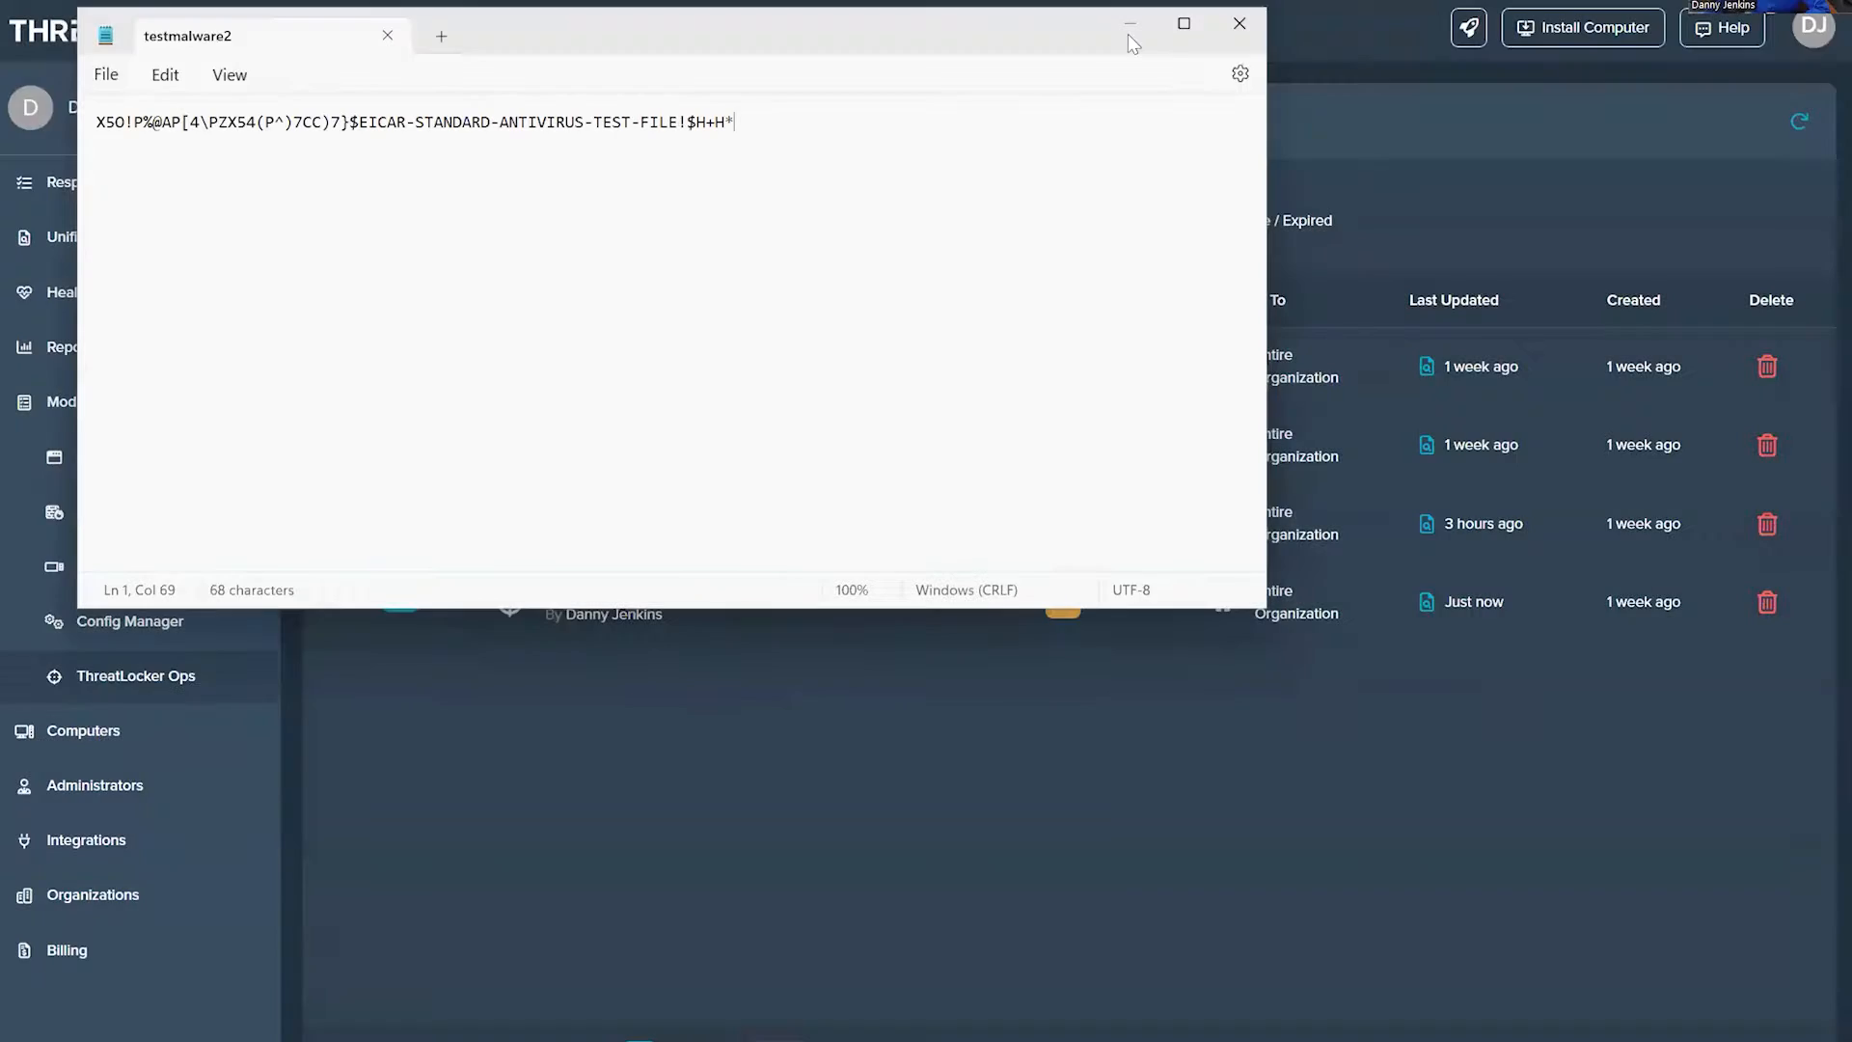
left_click(1128, 34)
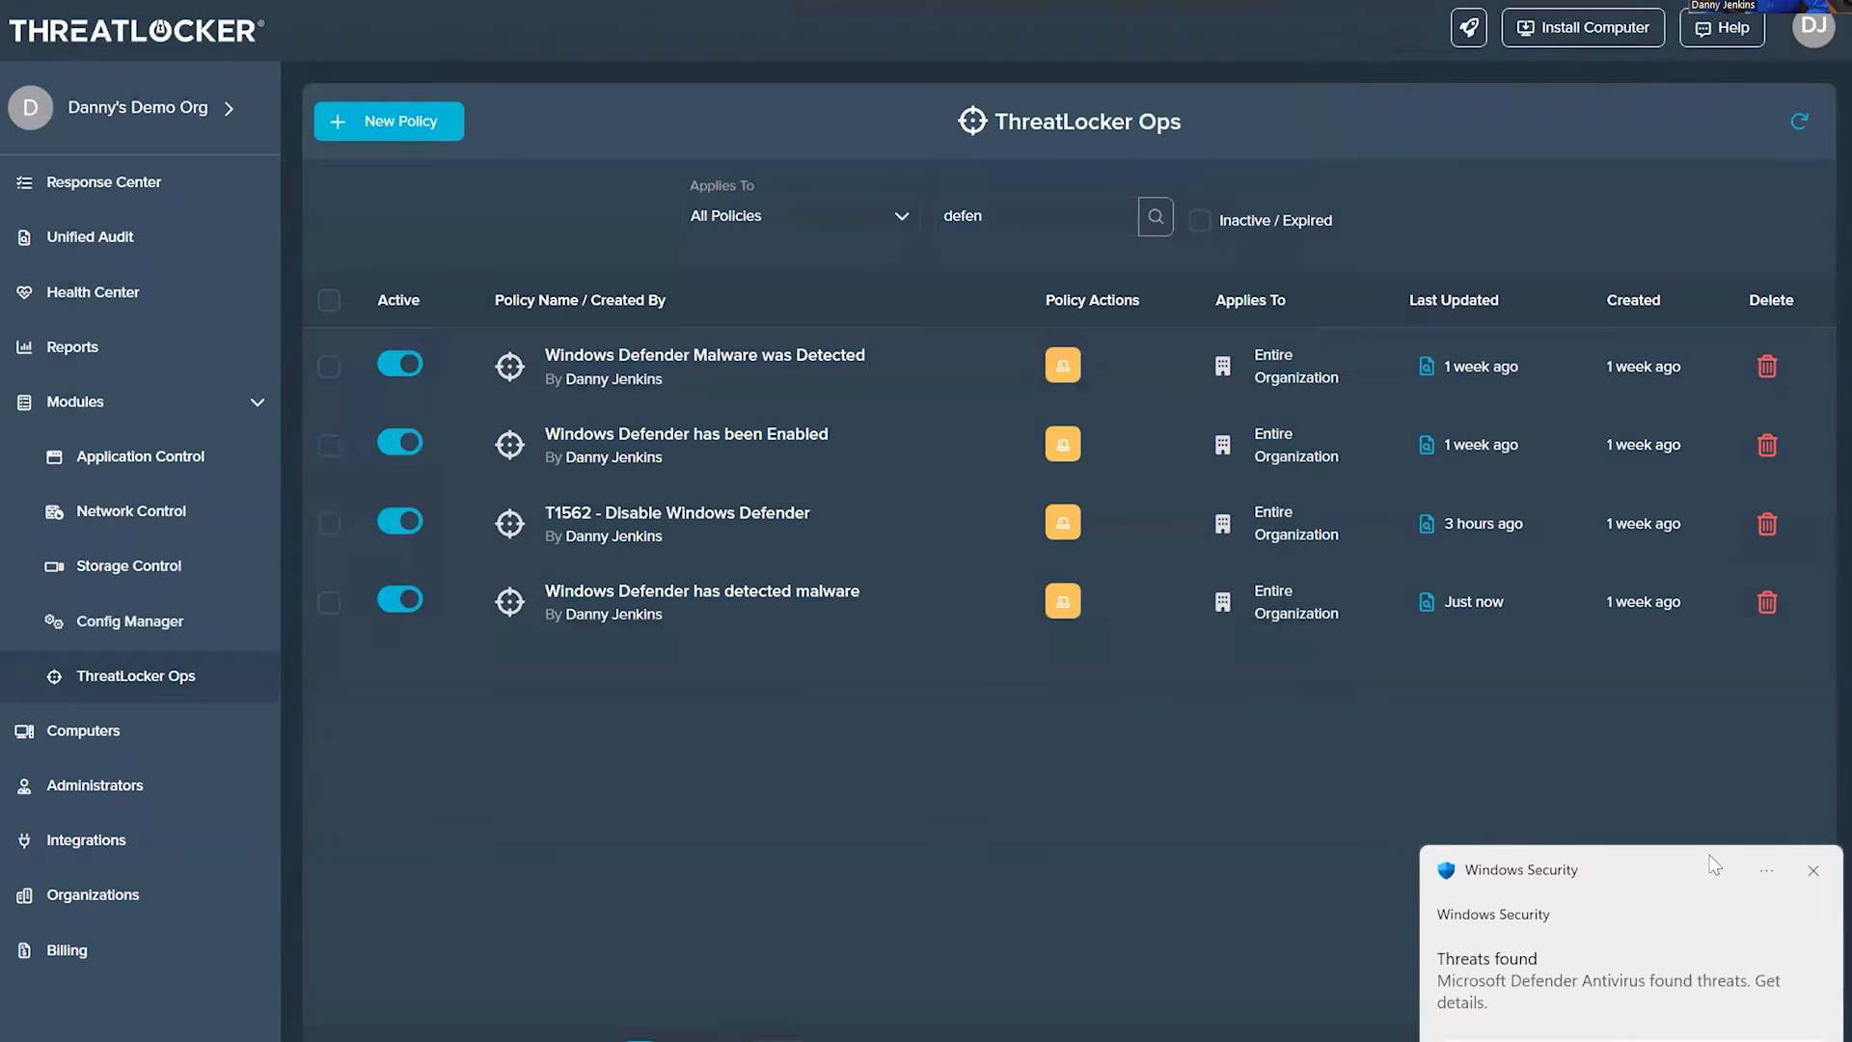
Step: Show the threats in the Response Center and open the DemoDesktop alert details
left_click(96, 184)
left_click(1585, 132)
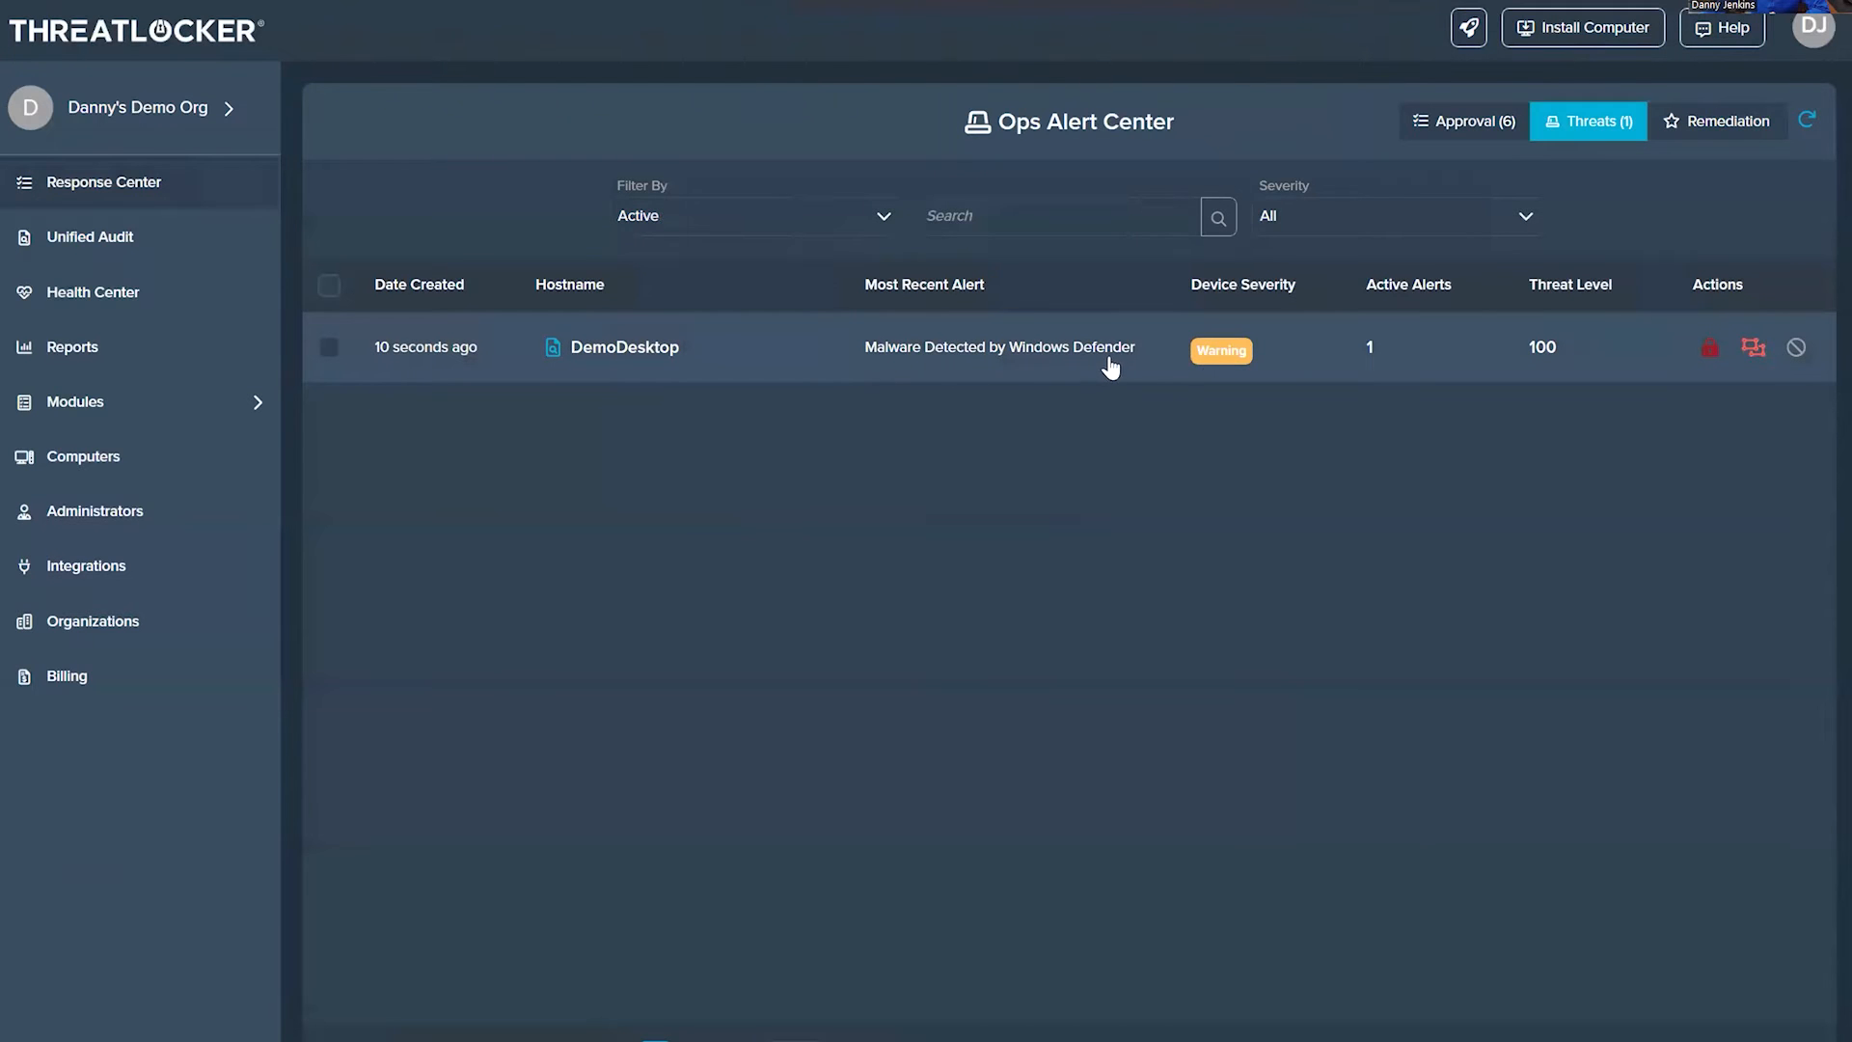
left_click(833, 351)
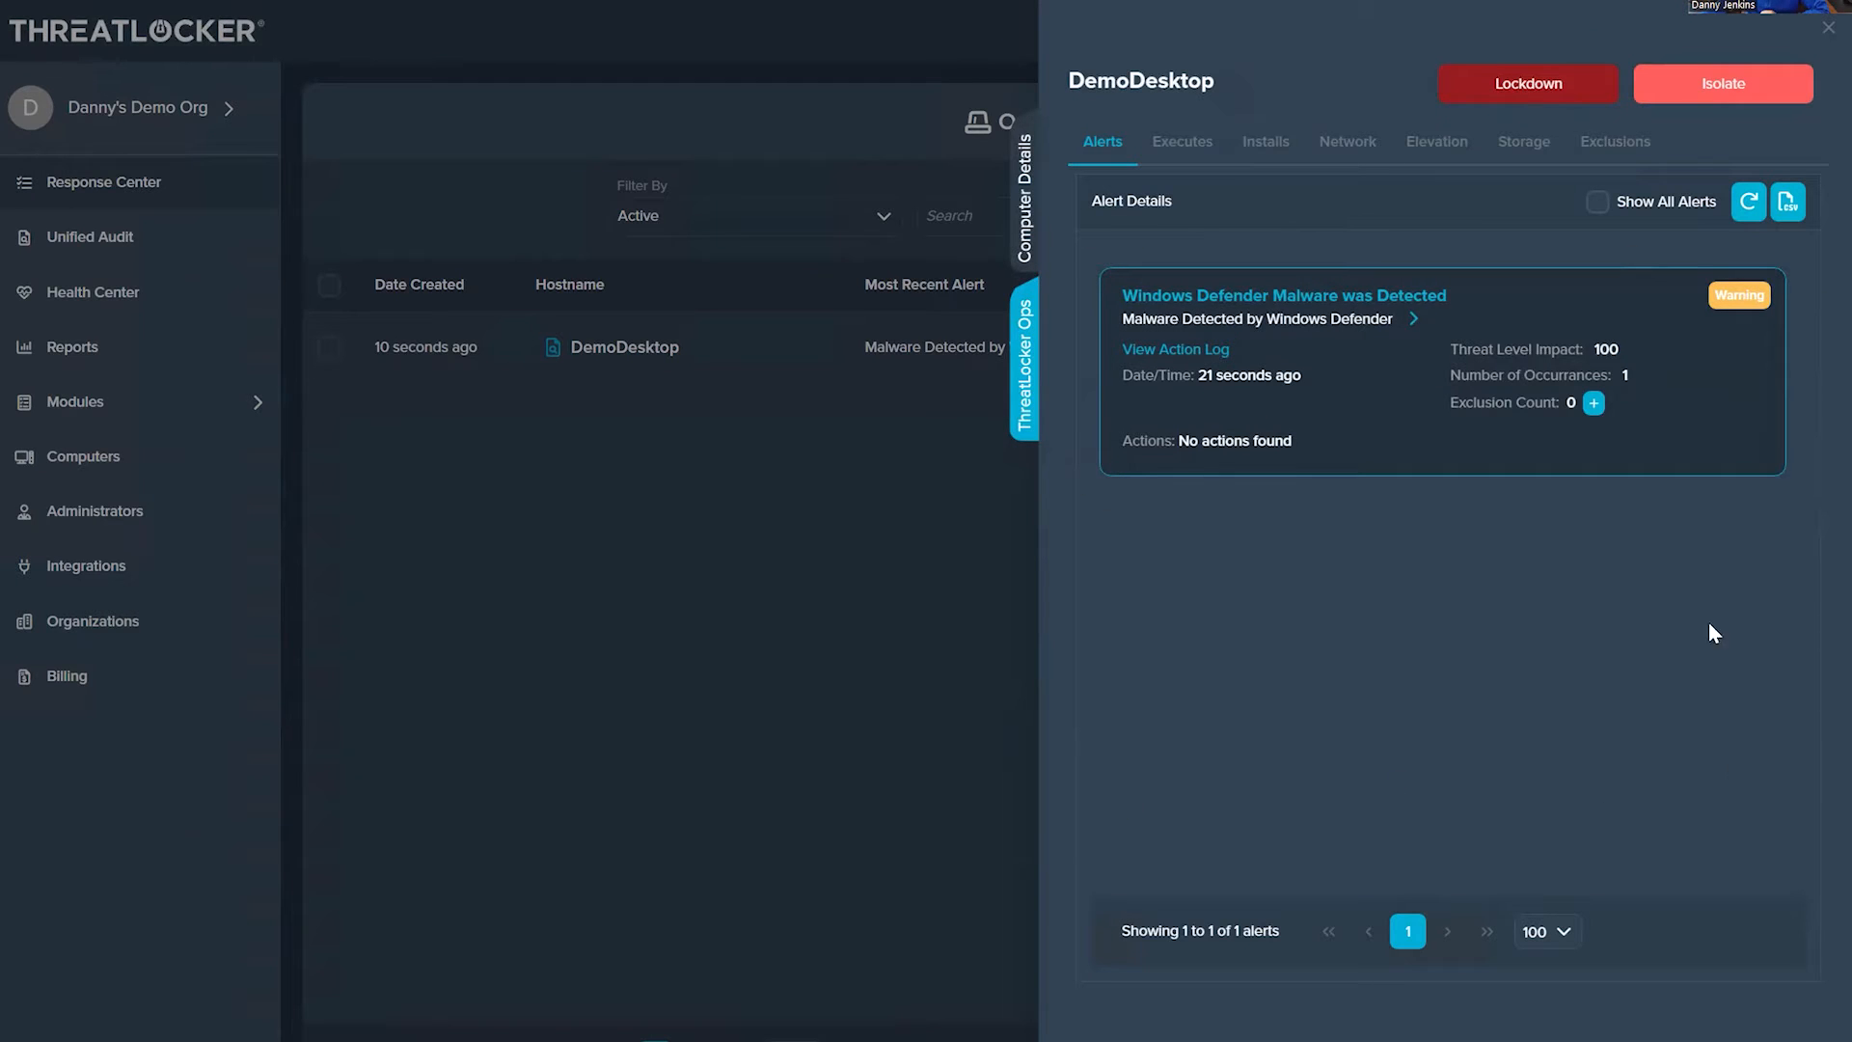
Step: Examine the action log of the "Windows Defender Malware was Detected" alert, including its message, and close the computer details
left_click(1174, 350)
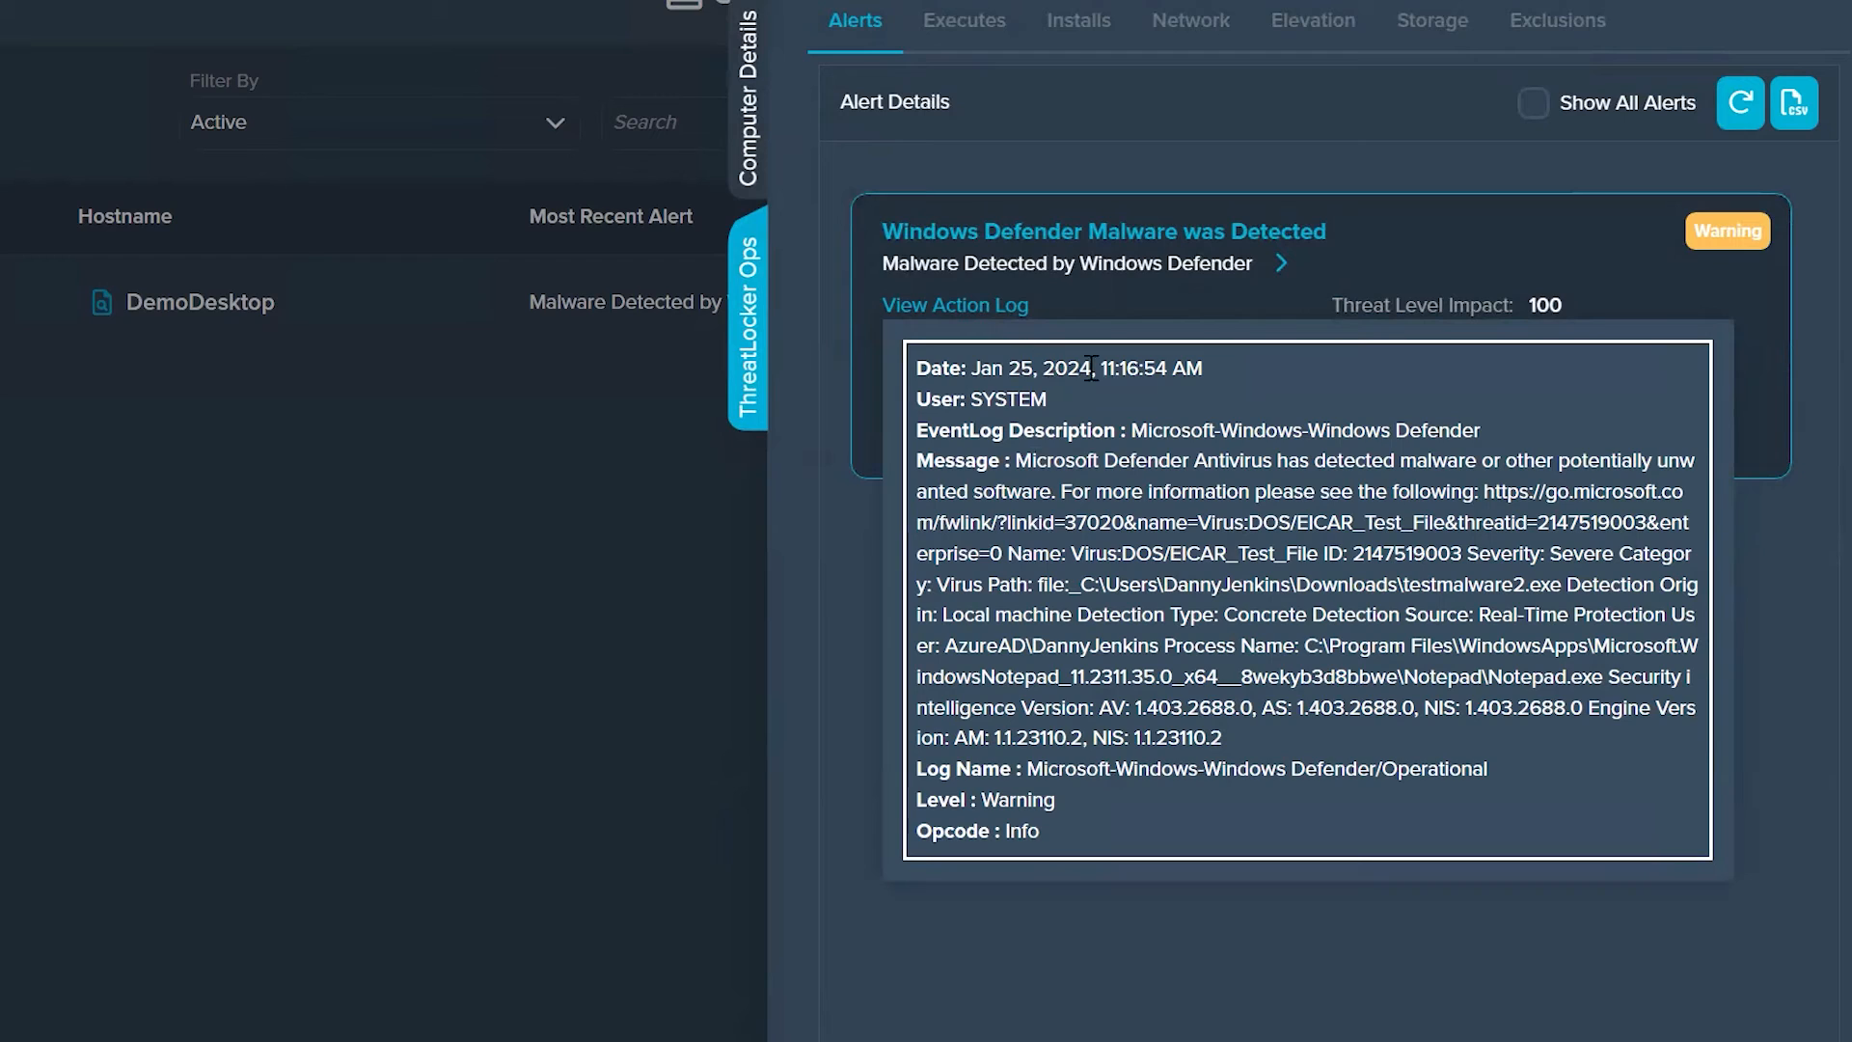
left_click_drag(1310, 521, 1444, 522)
left_click(1387, 937)
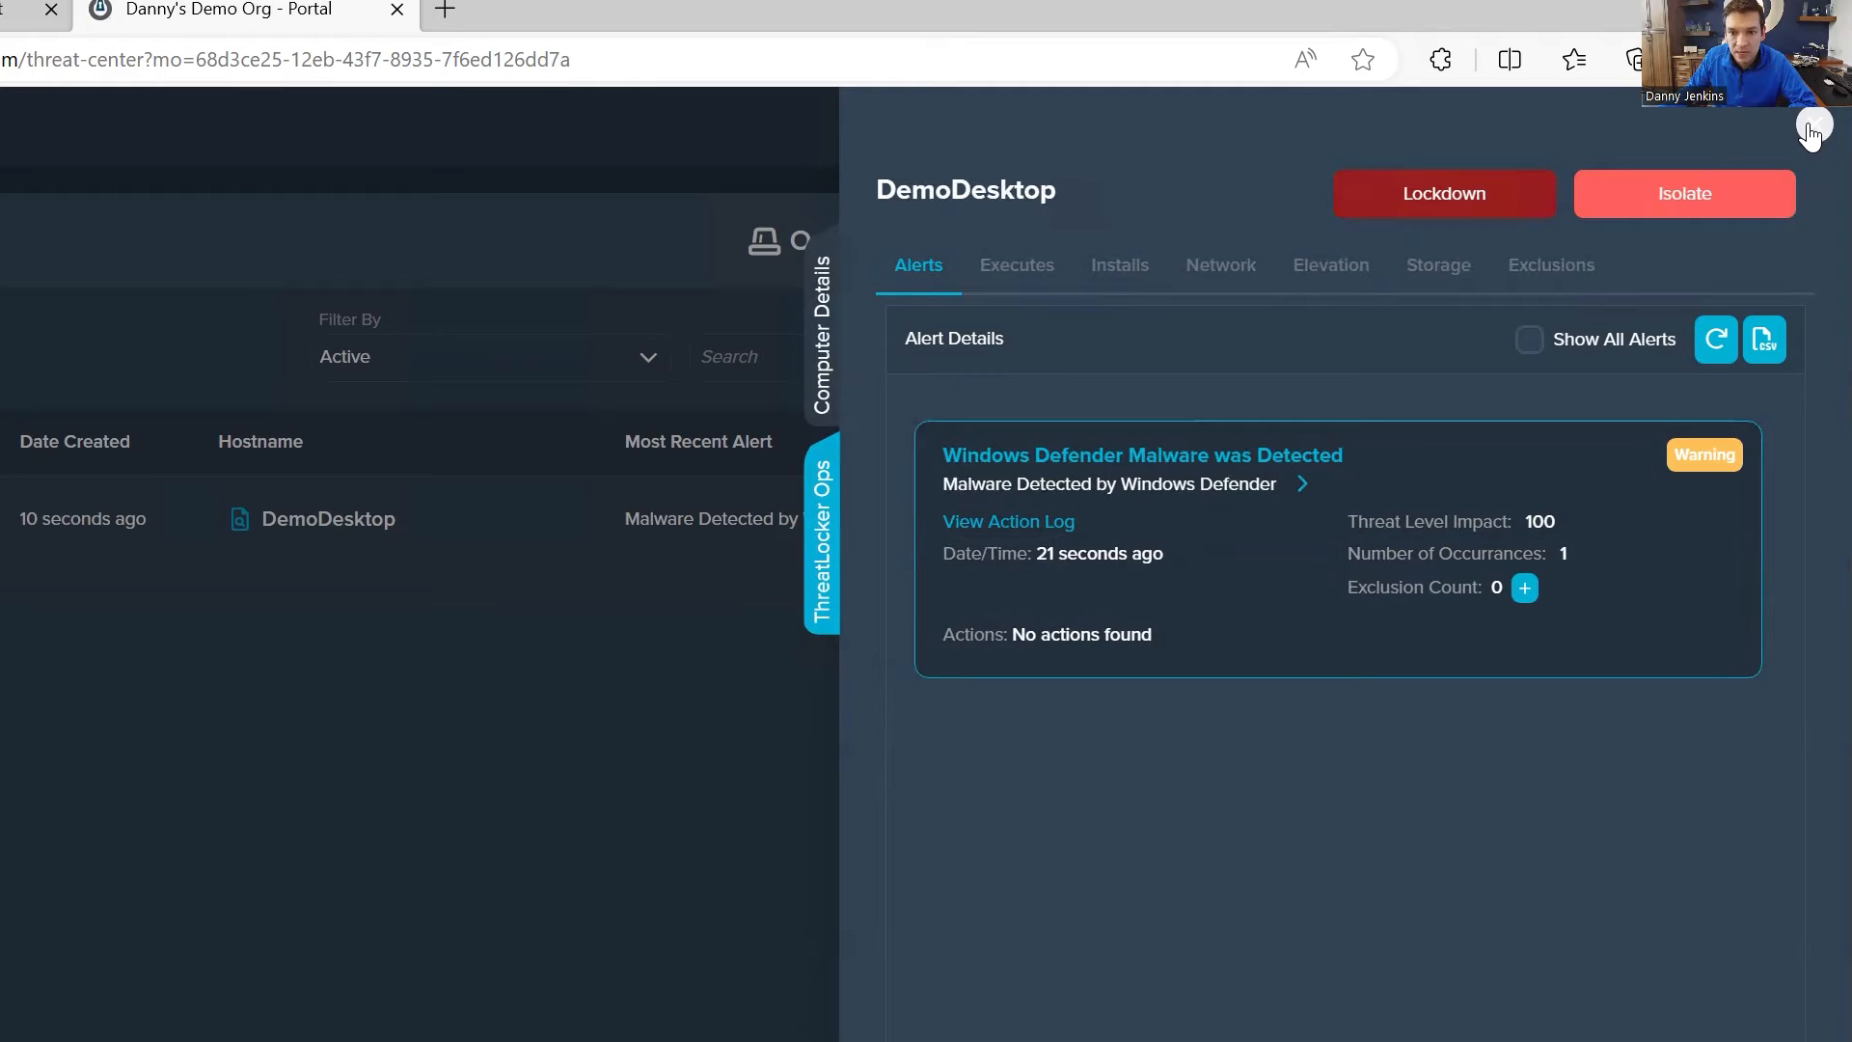
left_click(1813, 127)
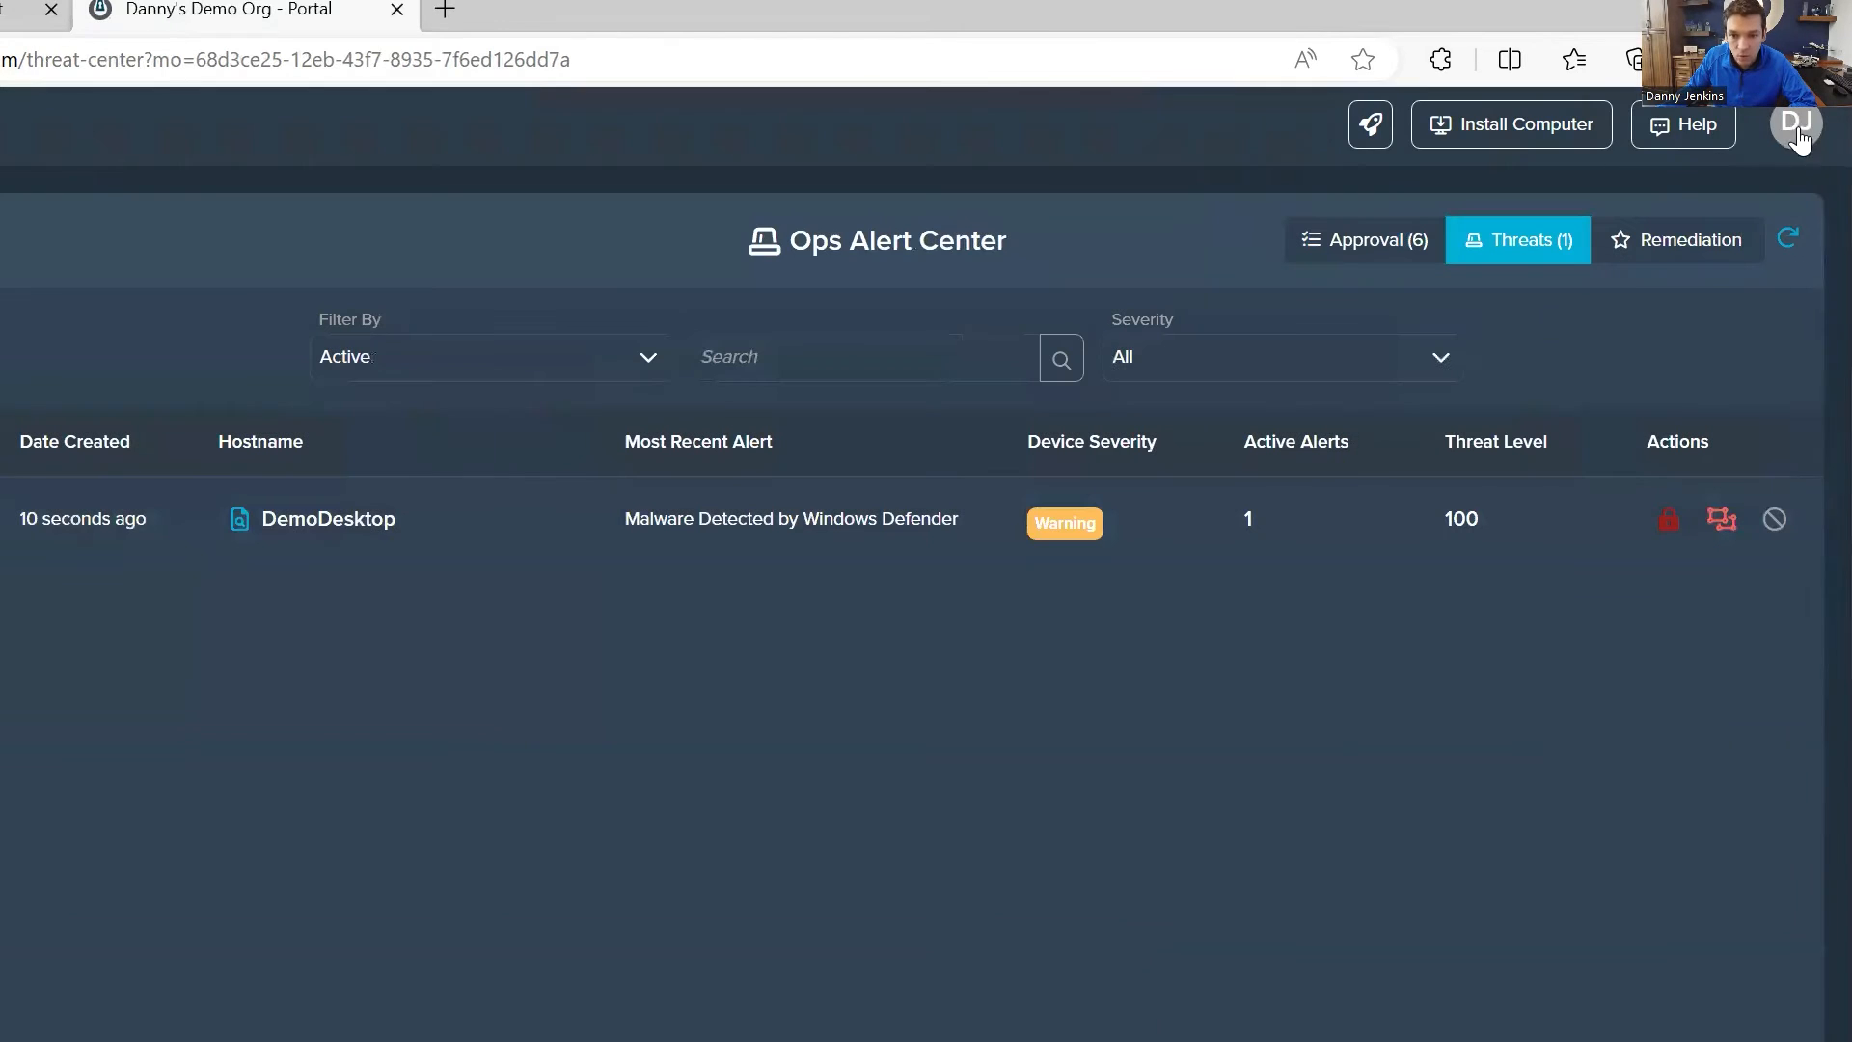
Step: Save the EICAR text from Notepad to Downloads as testfile3.doc.exe with the All files type, and refresh the threats list
key("alt+Tab")
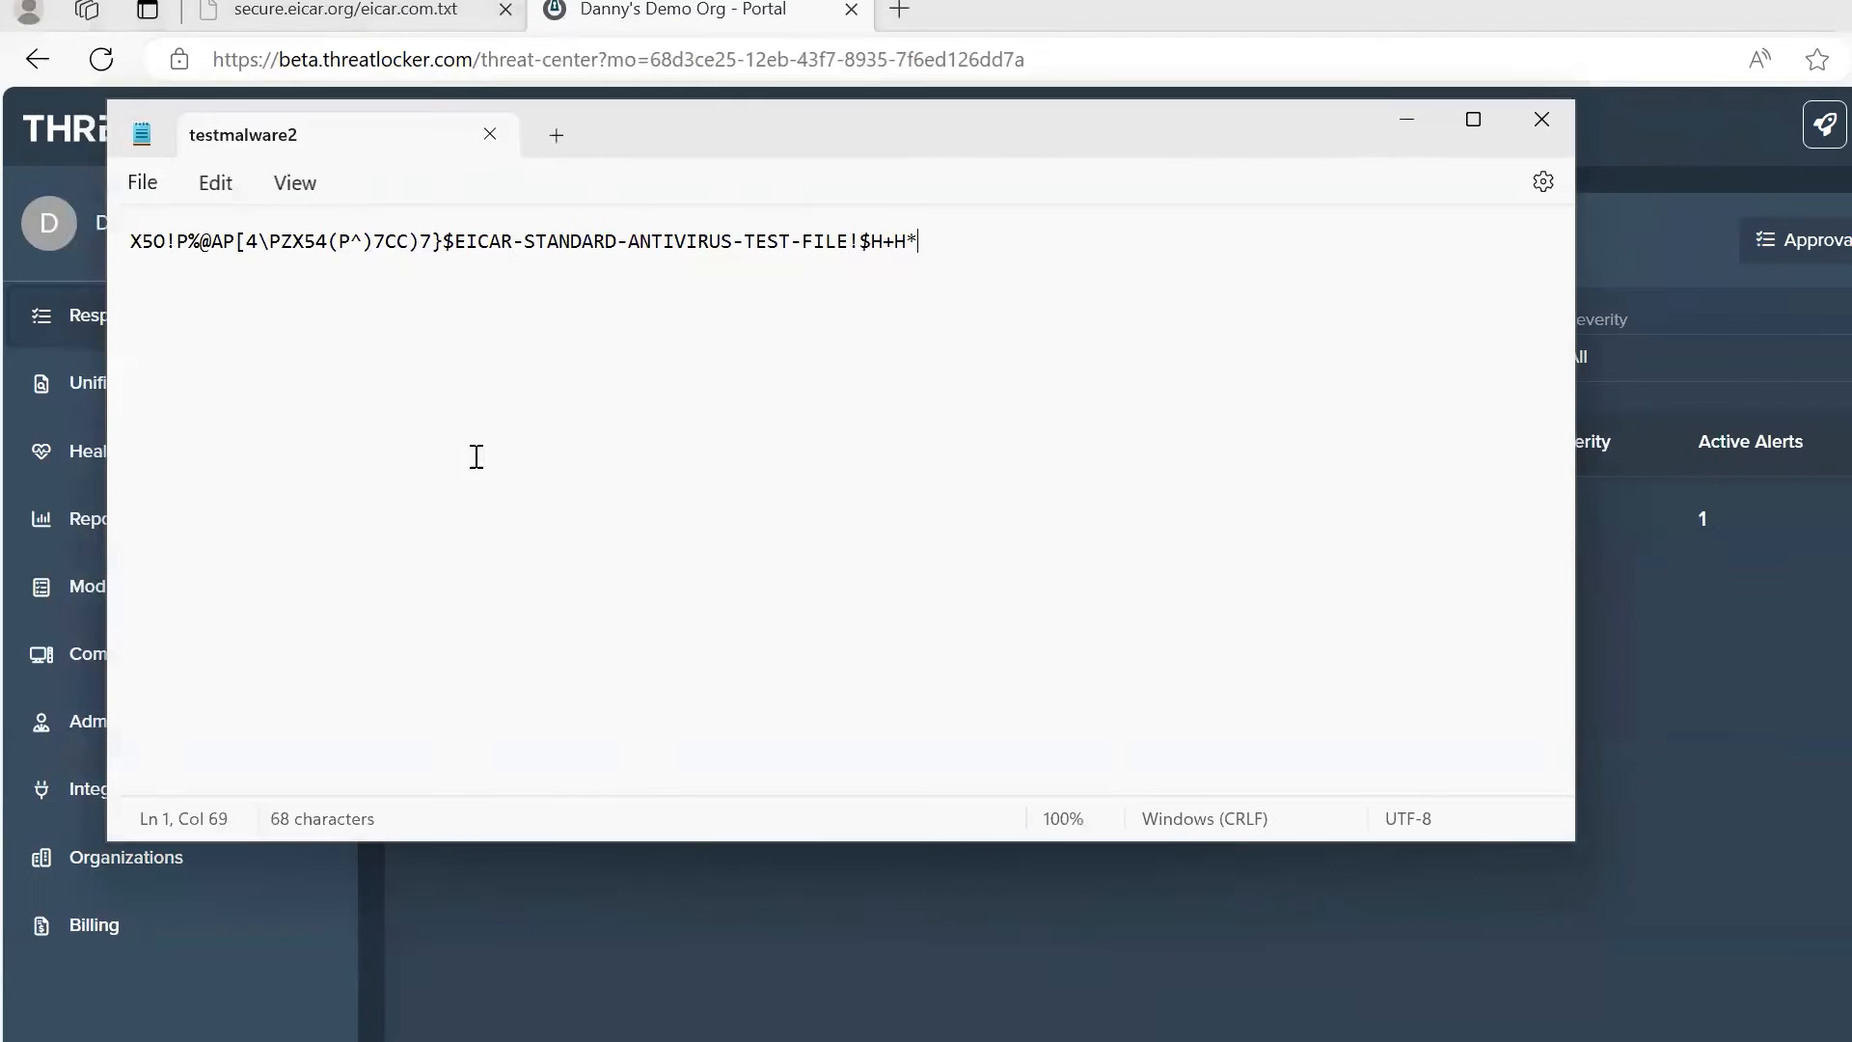
left_click(0, 184)
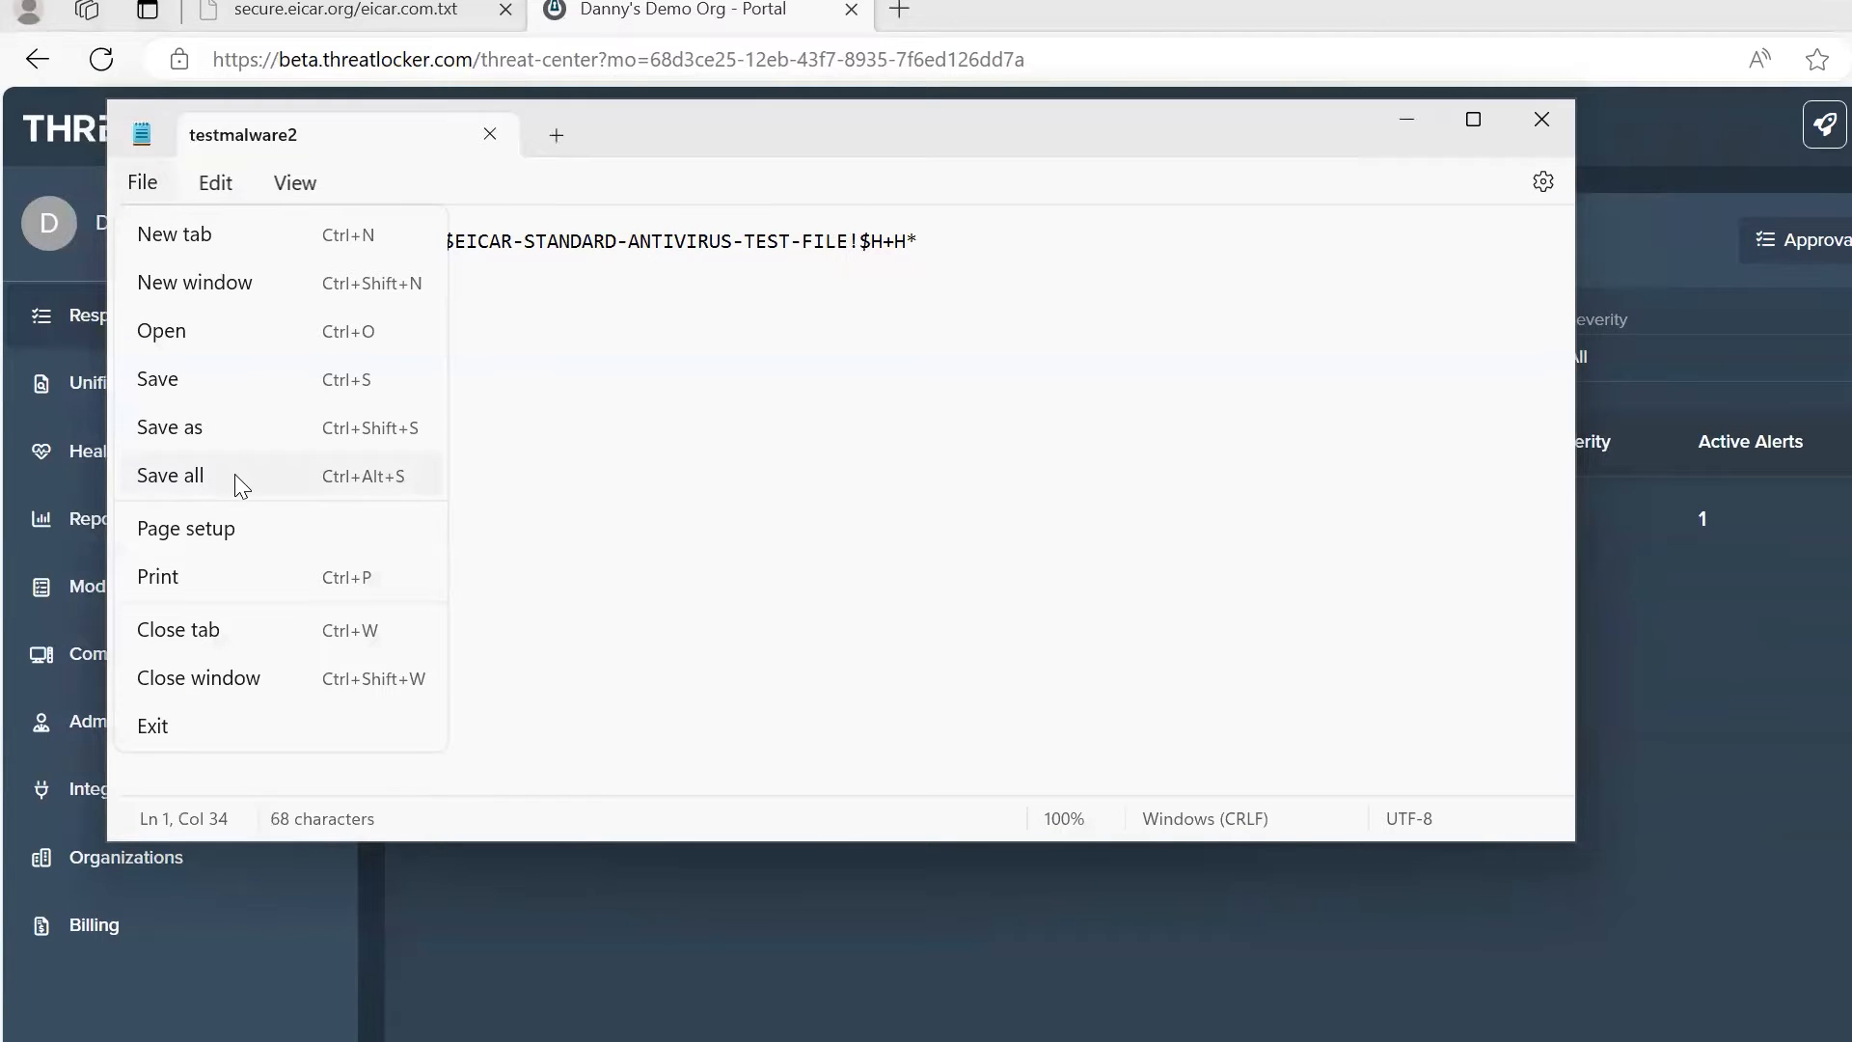
left_click(243, 439)
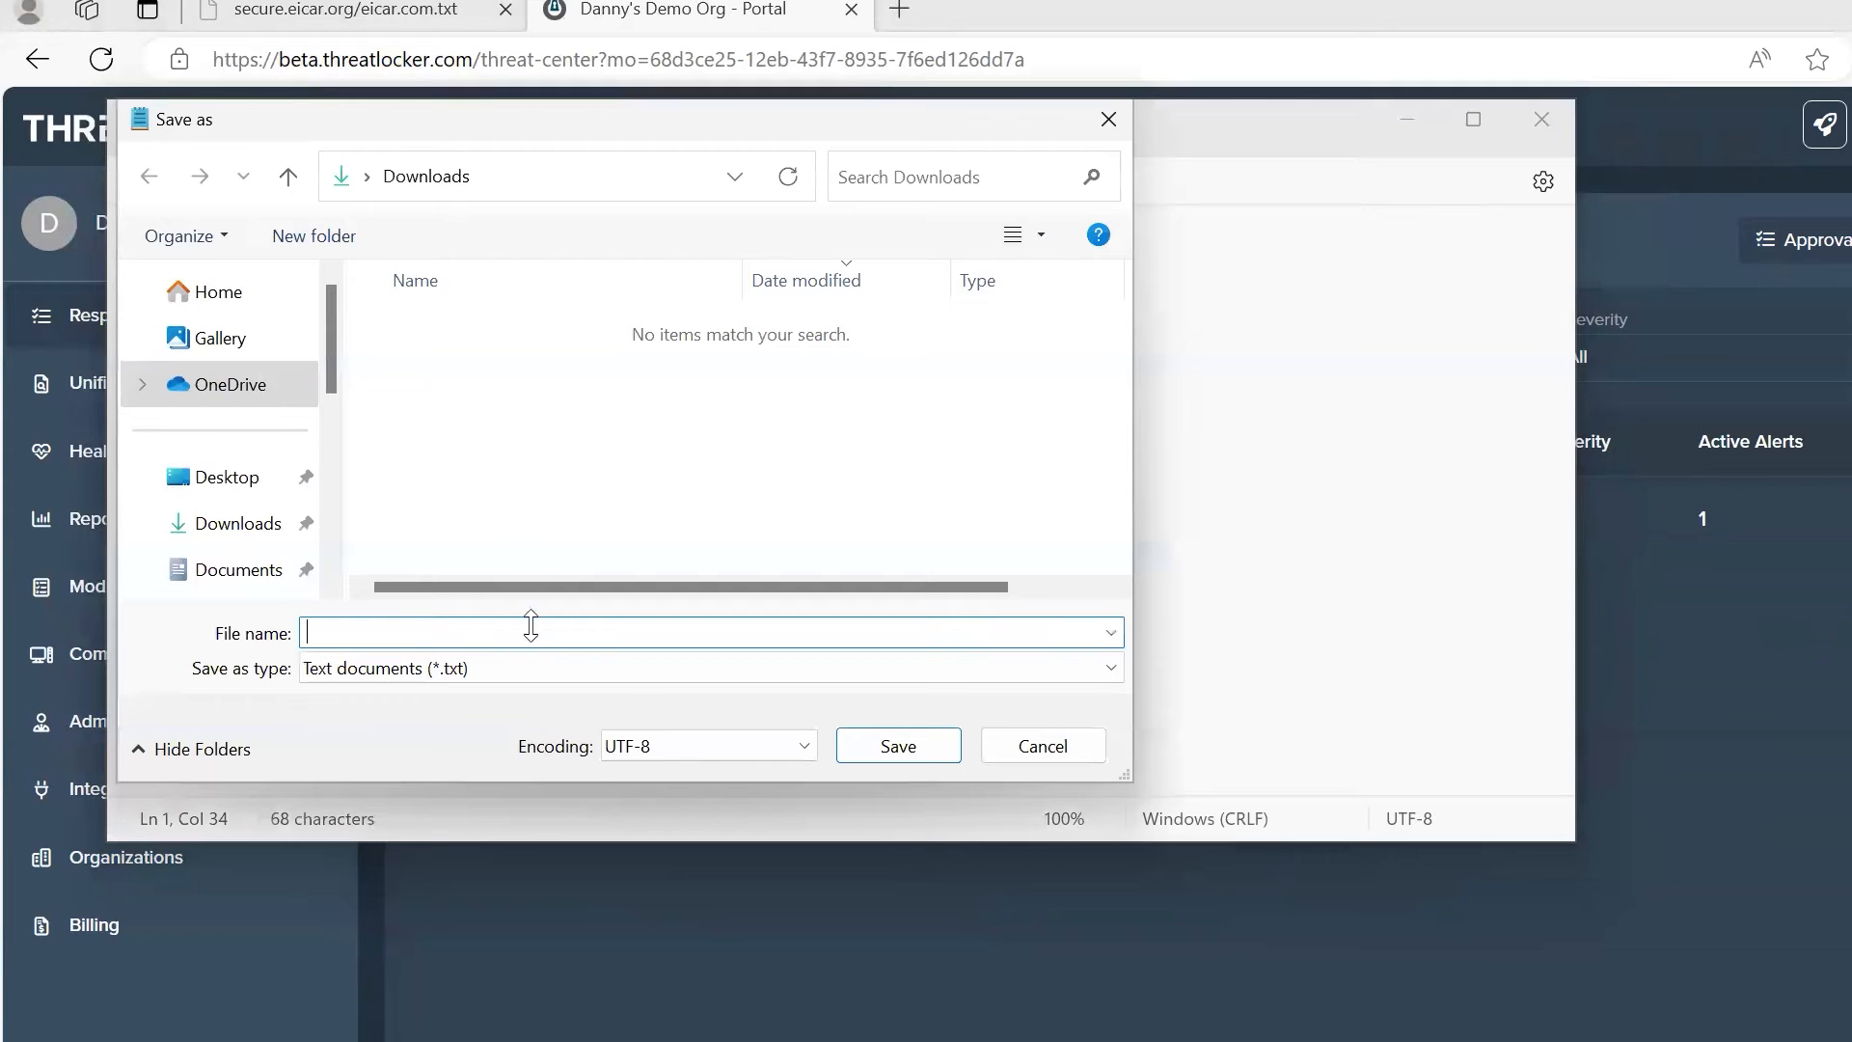
left_click(459, 670)
left_click(395, 722)
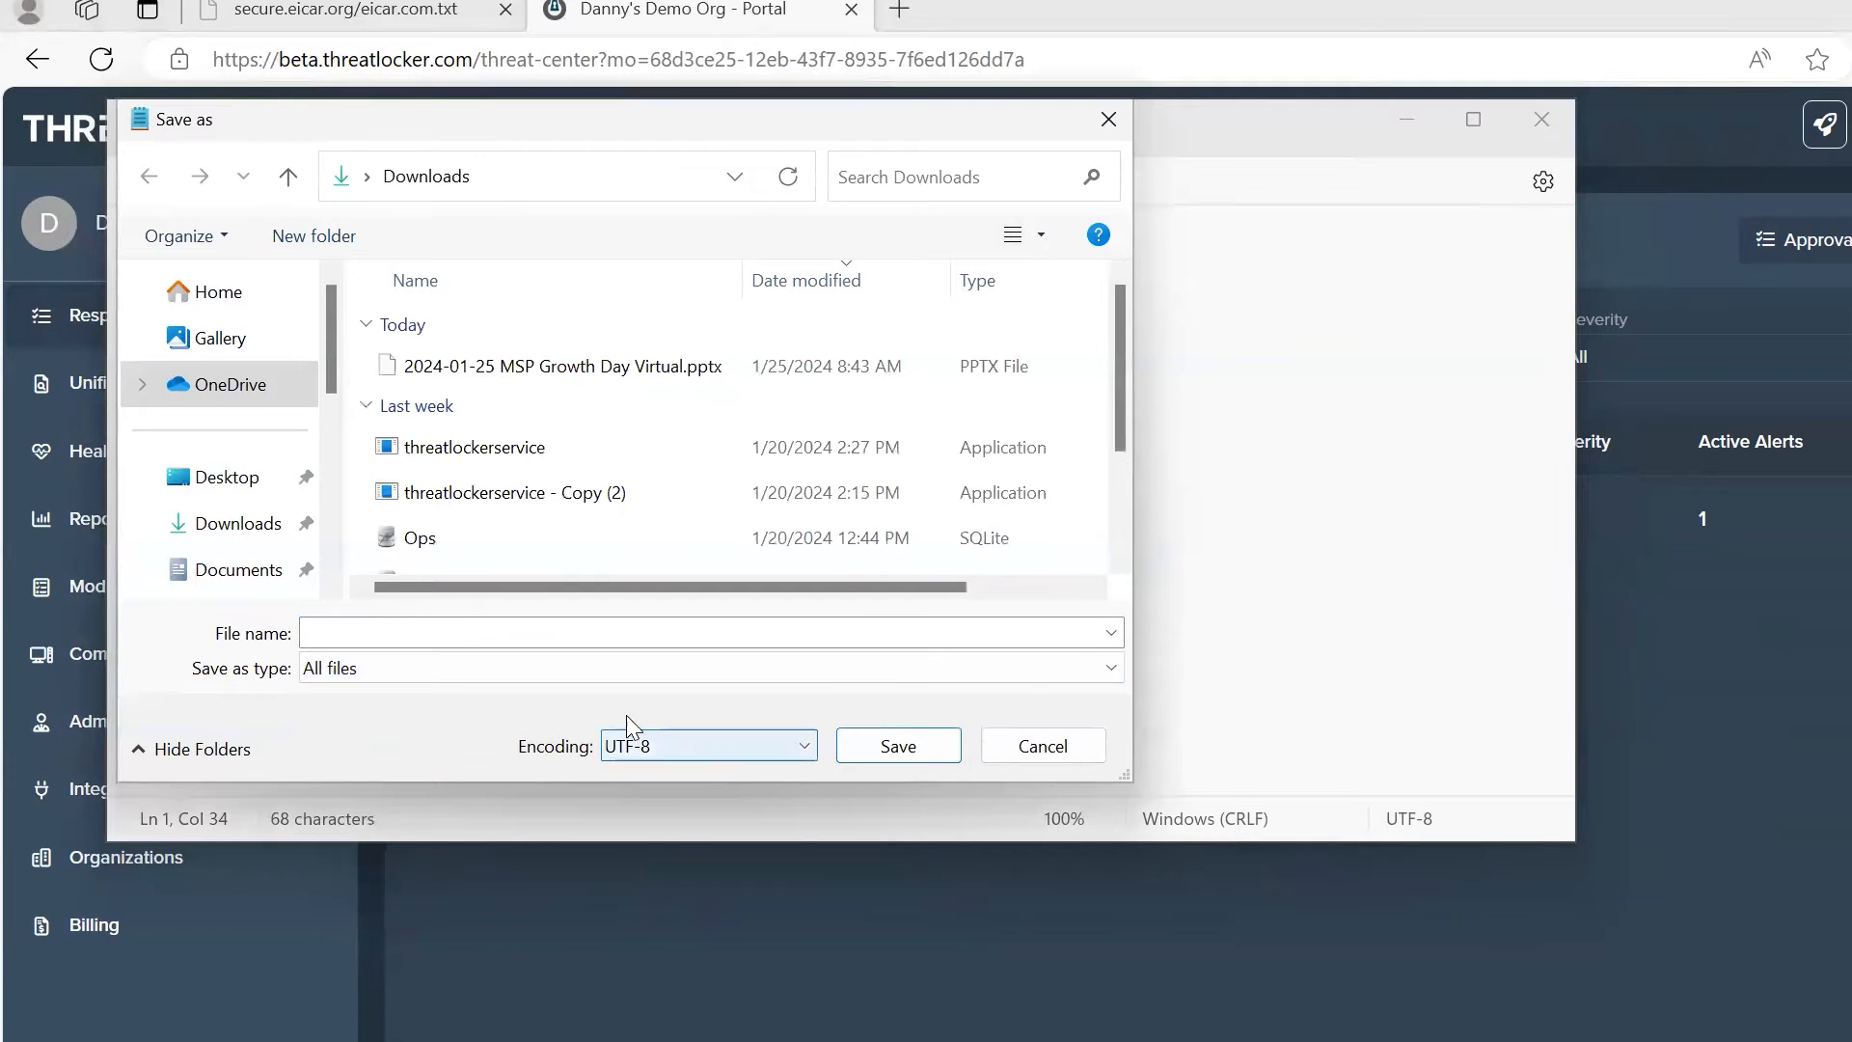
left_click(401, 635)
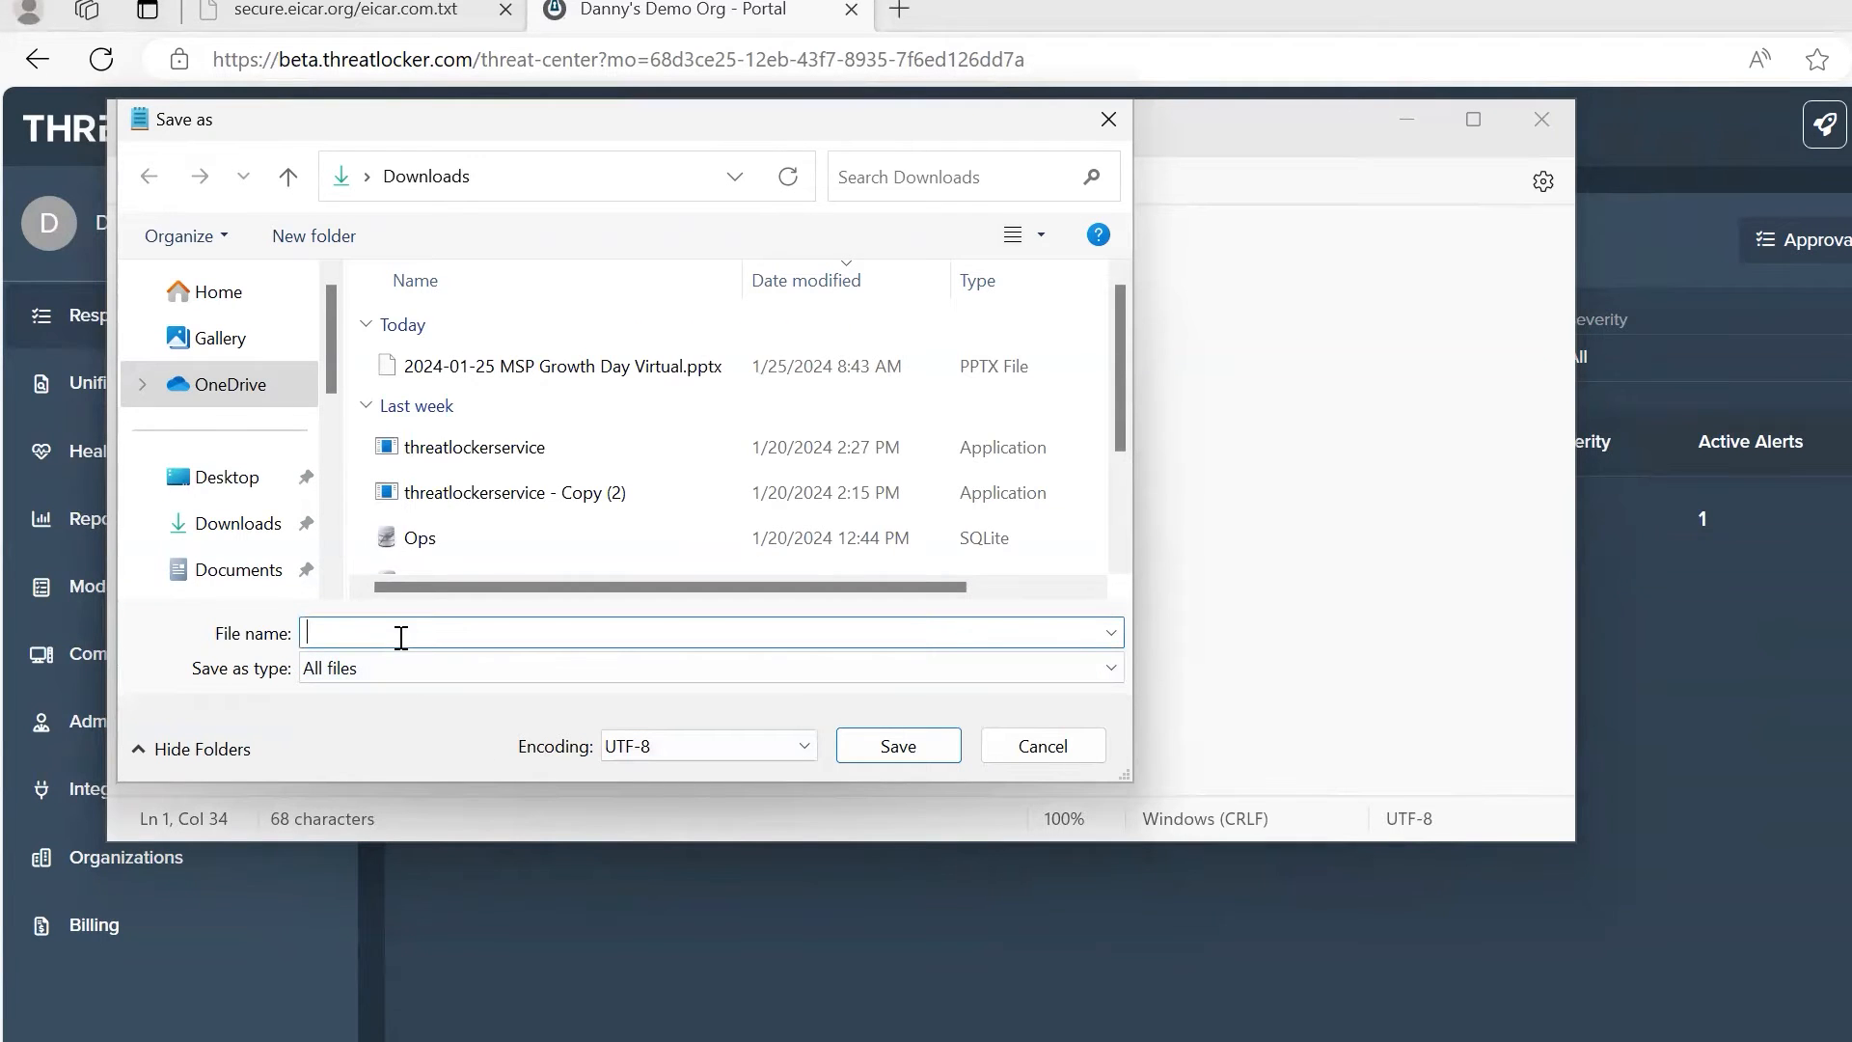
type("testfile3.doc.exe")
left_click_drag(399, 632, 464, 628)
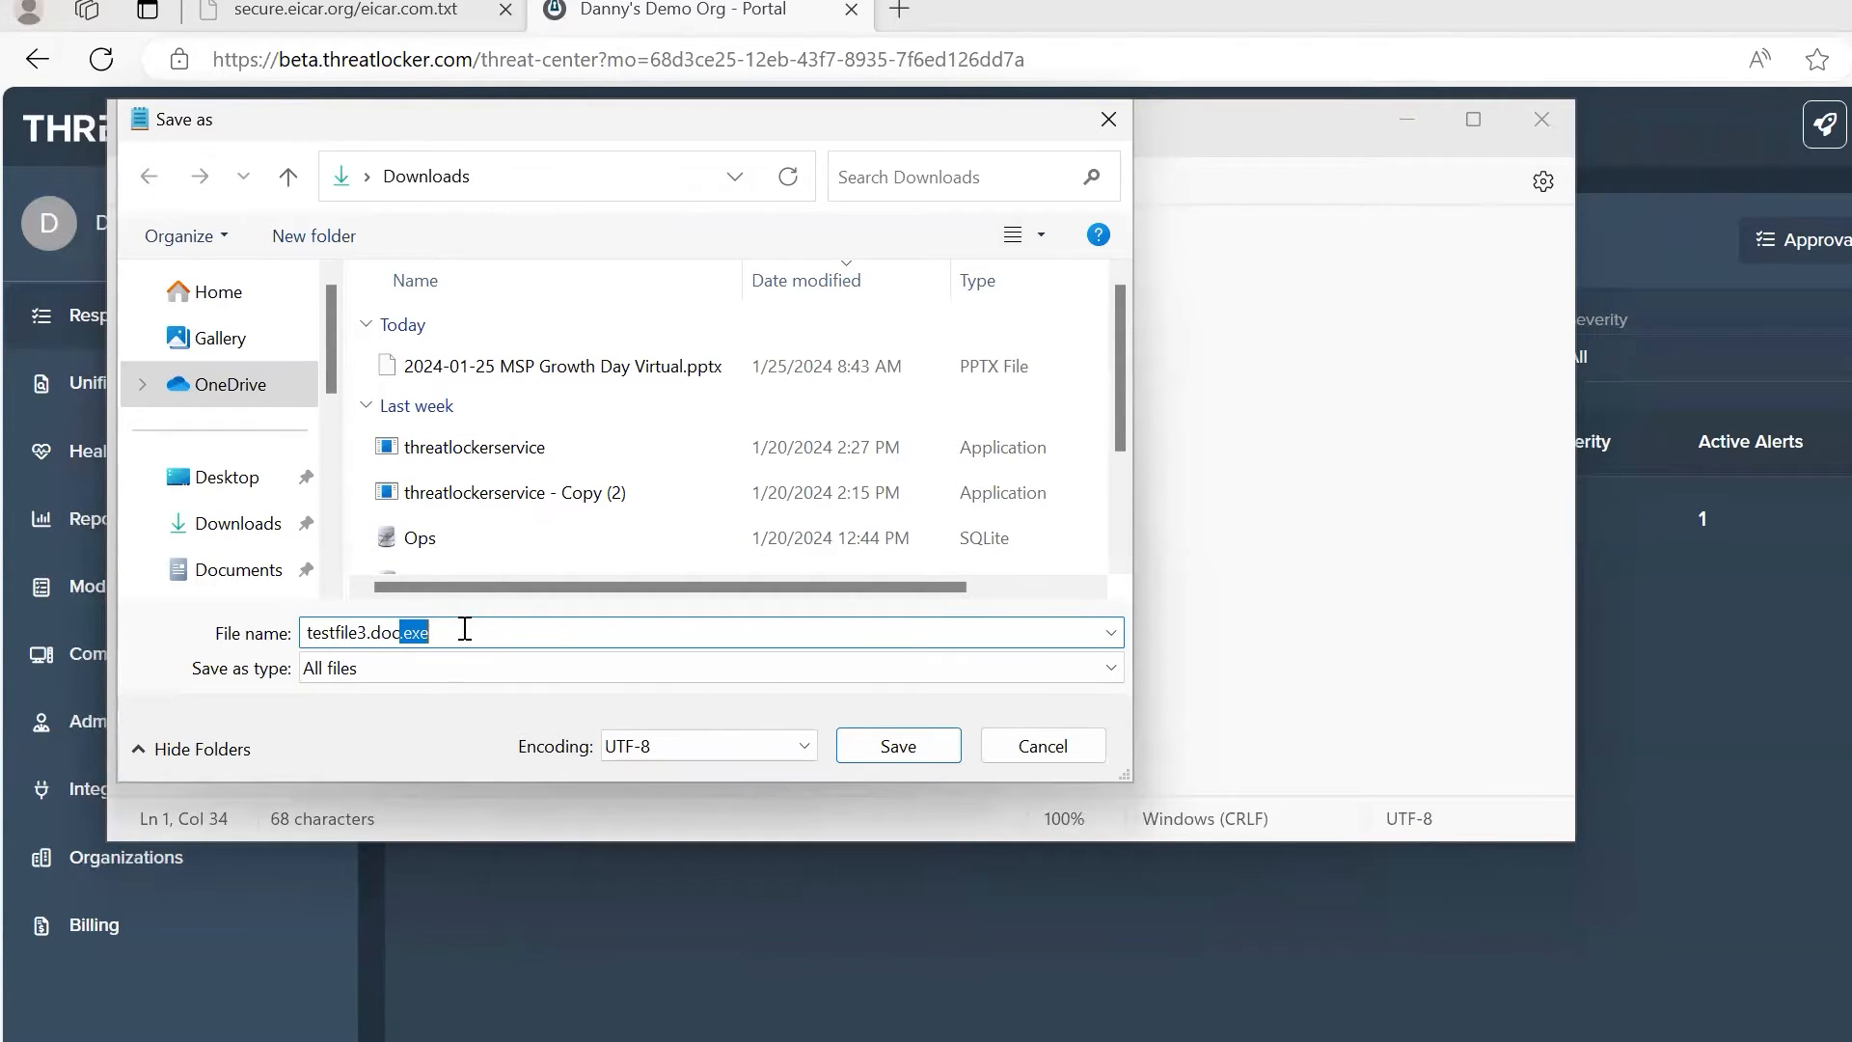
left_click(898, 746)
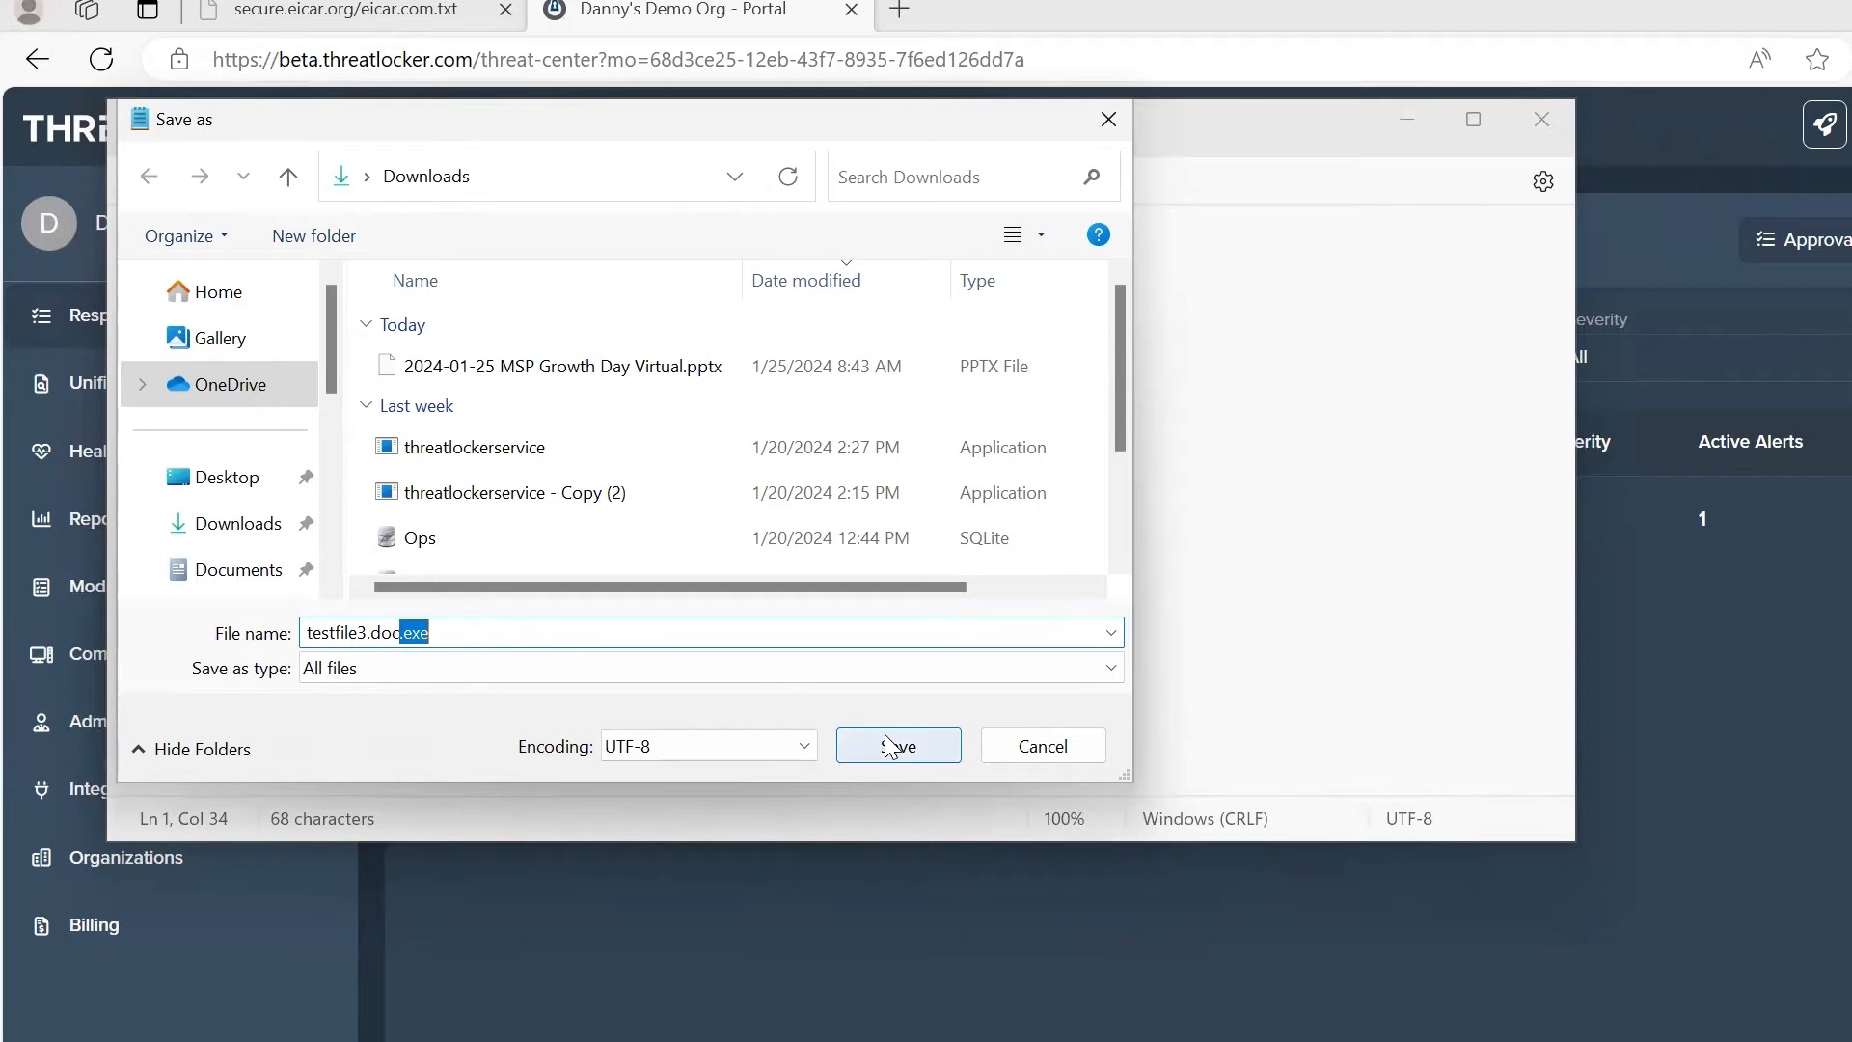
left_click(1413, 116)
left_click(1515, 358)
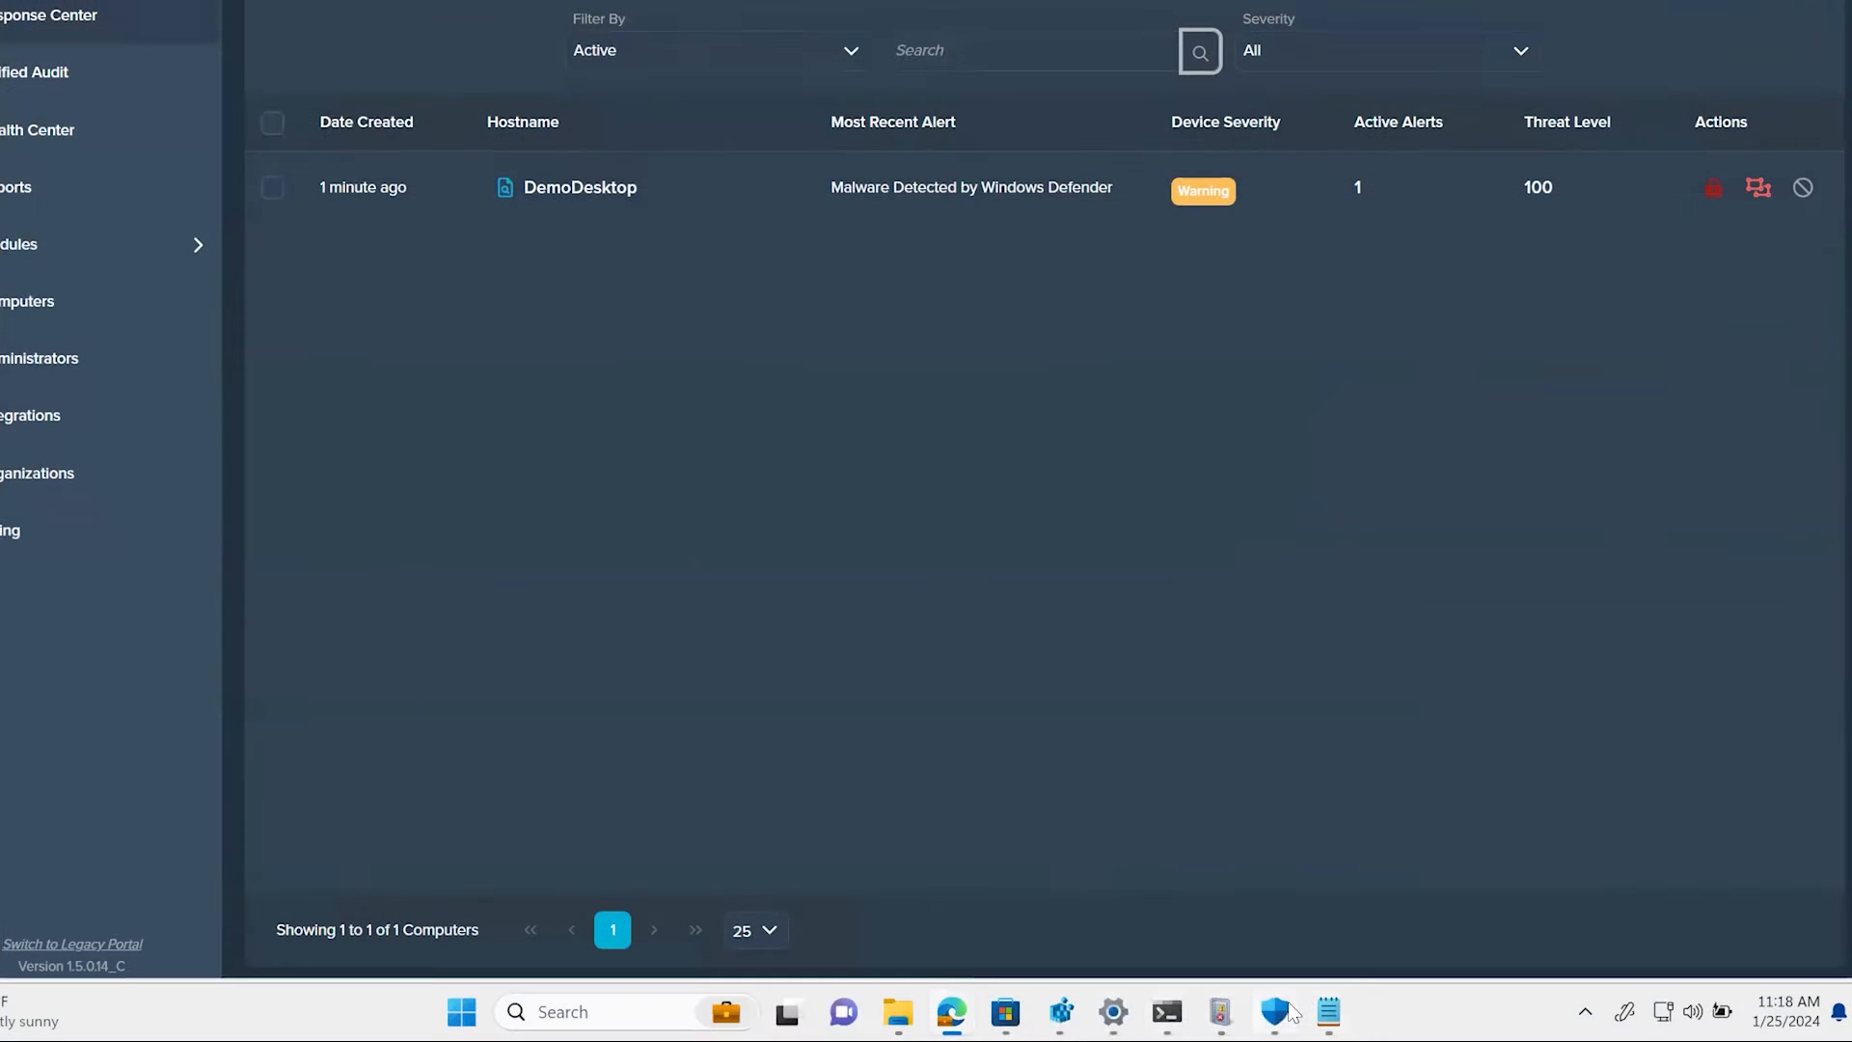
Step: Switch to Windows Security and open the settings for Virus & threat protection
mouse_move(1288, 1011)
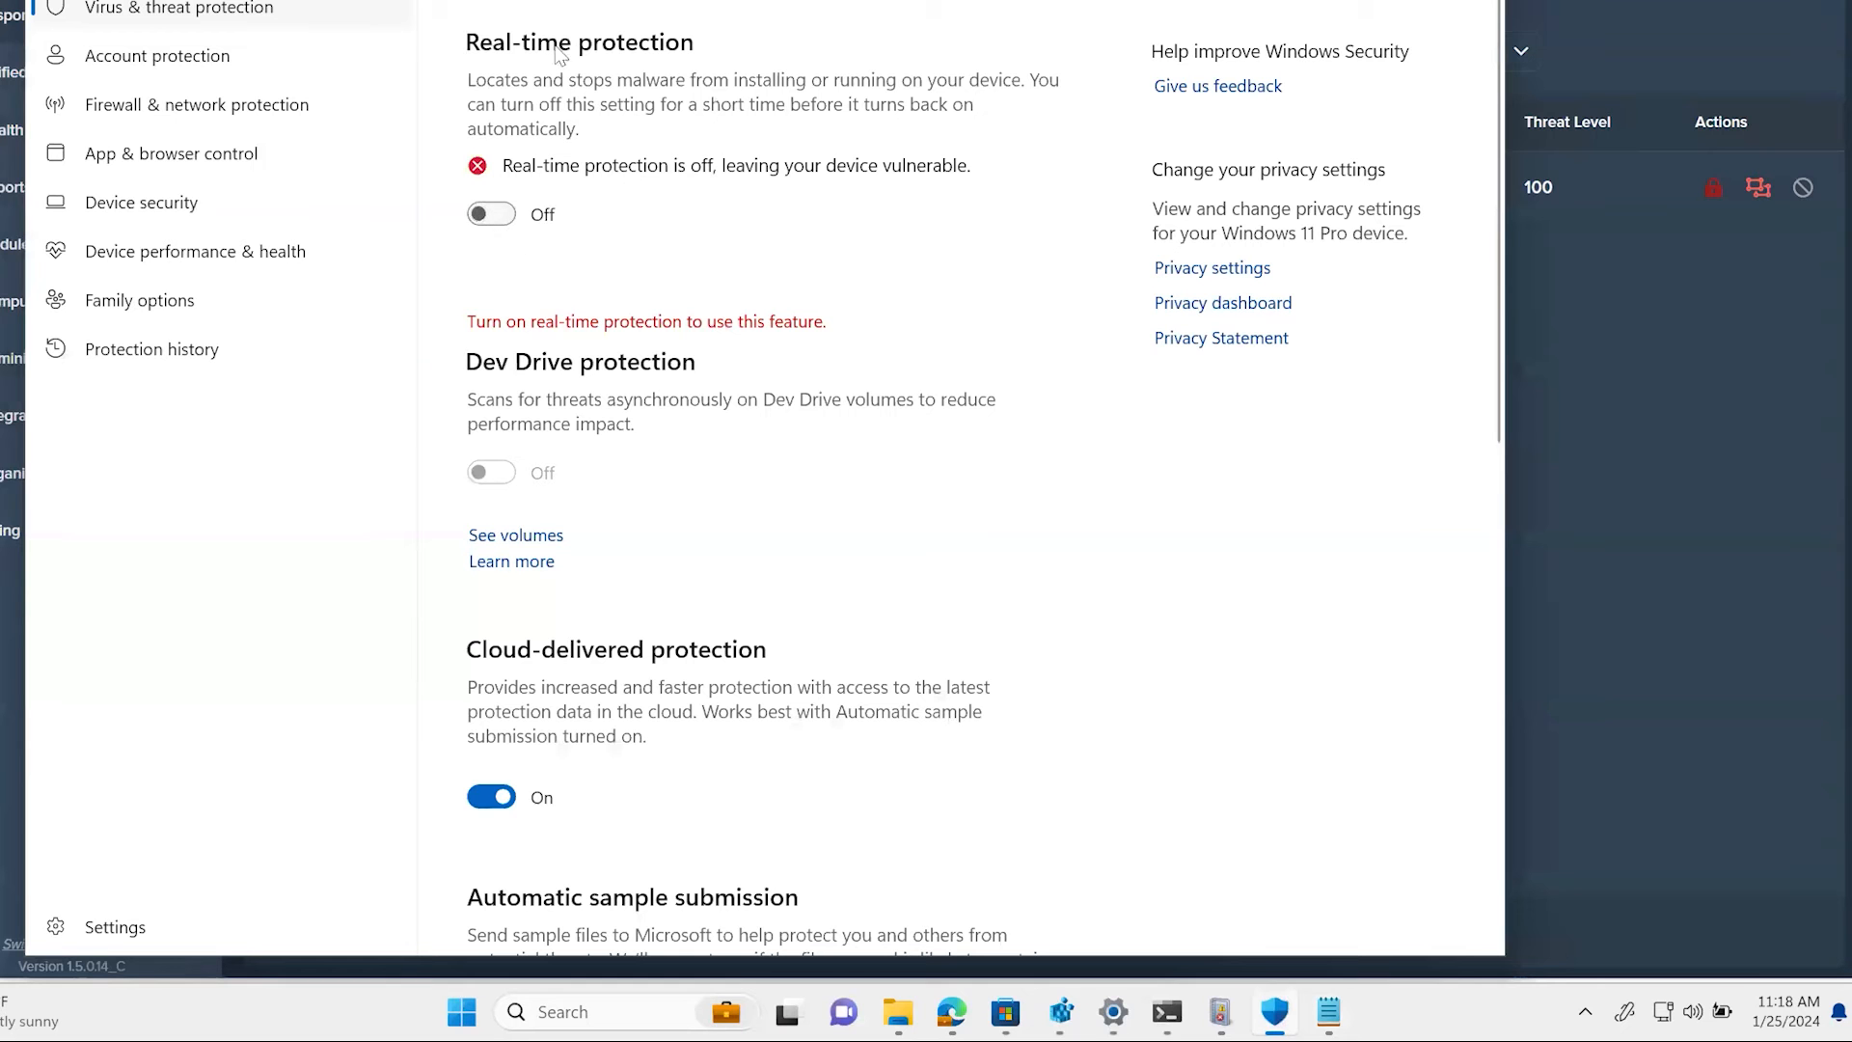
left_click(224, 56)
left_click(168, 11)
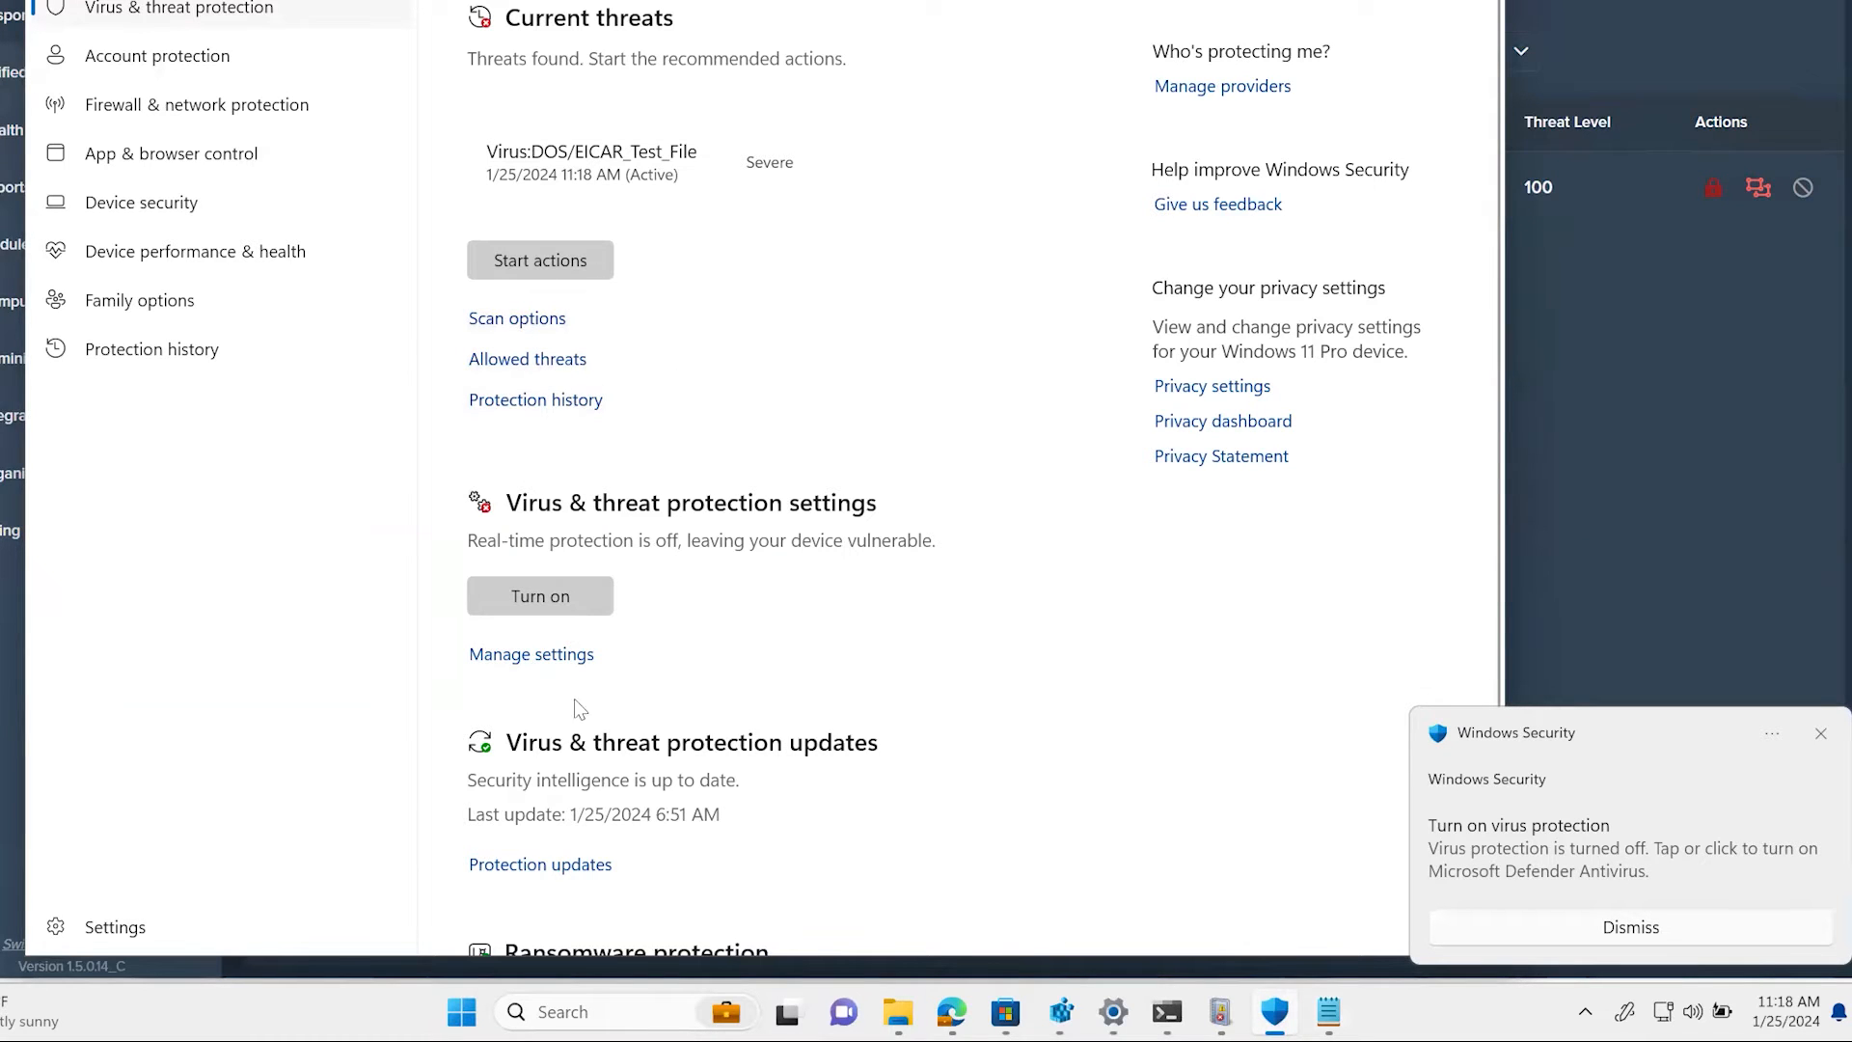
left_click(540, 654)
Step: Turn on real-time protection, authorize the change with the administrator username and password, and minimize Windows Security
left_click(536, 217)
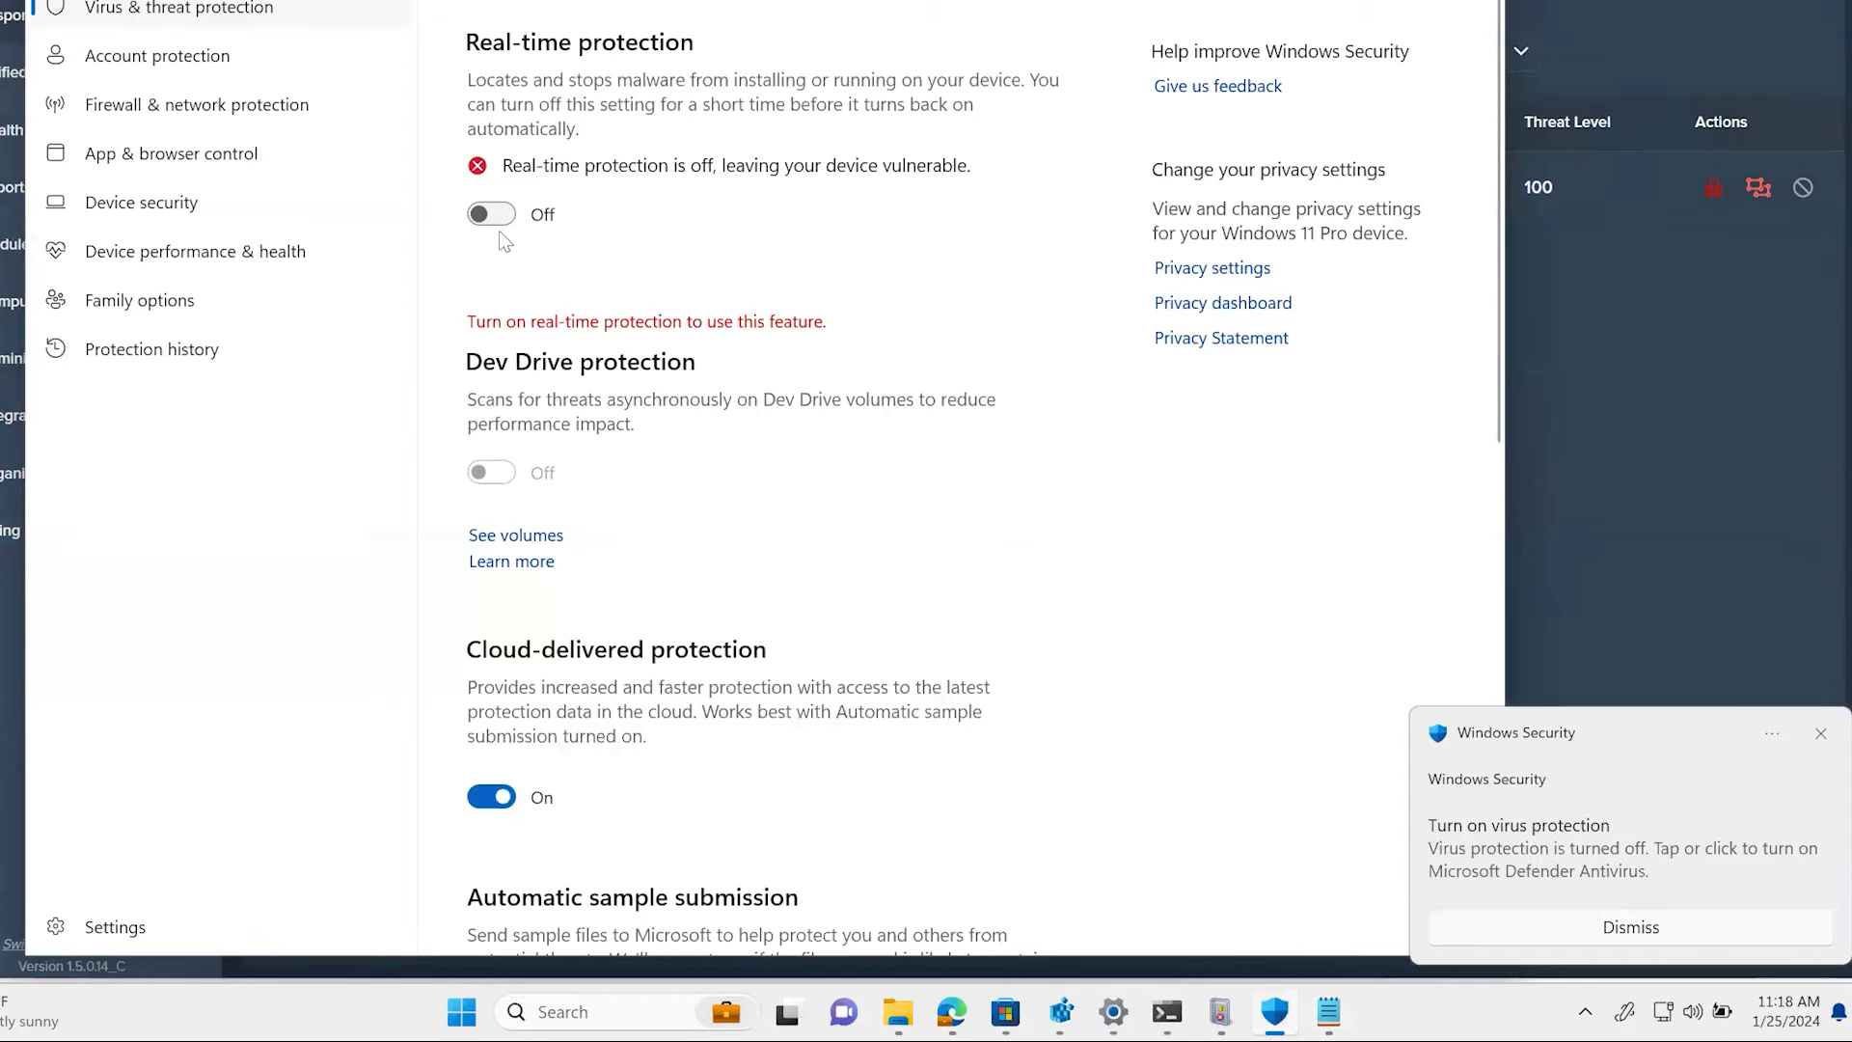
type(".\\bart")
key("Tab")
type("******")
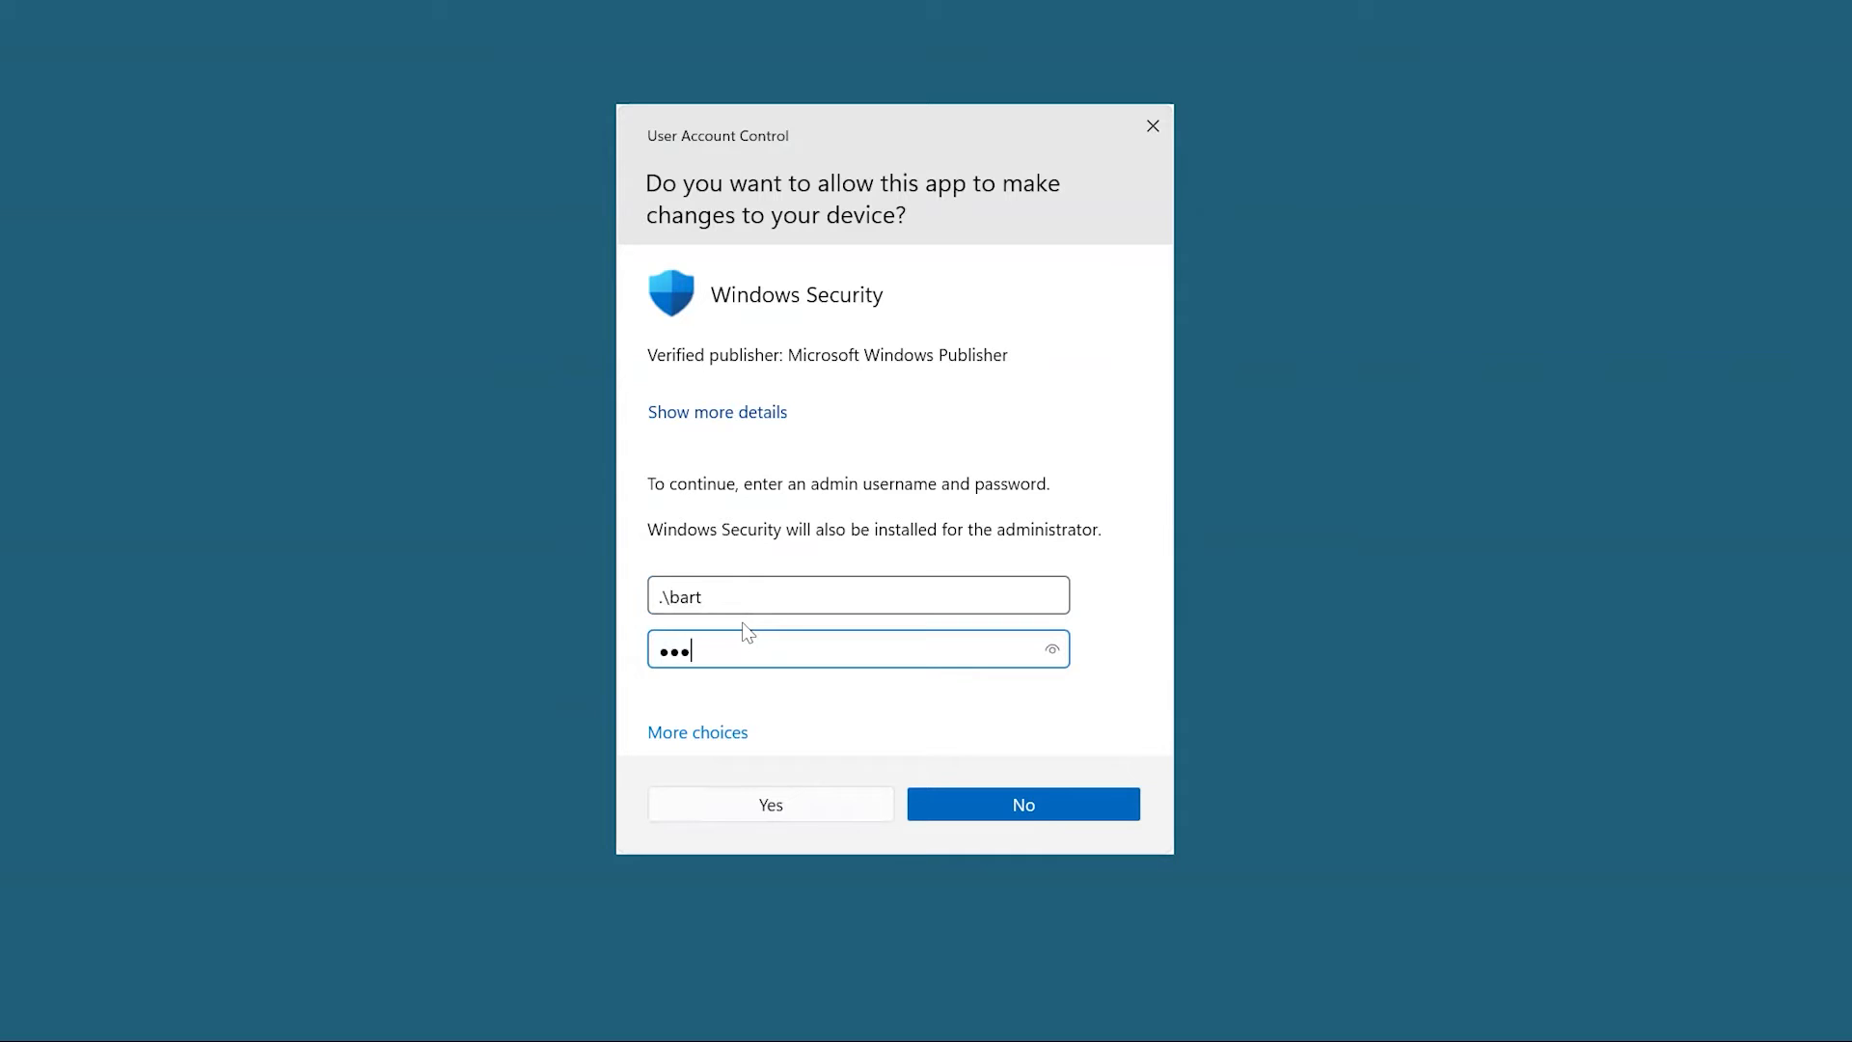
type("****")
key("Return")
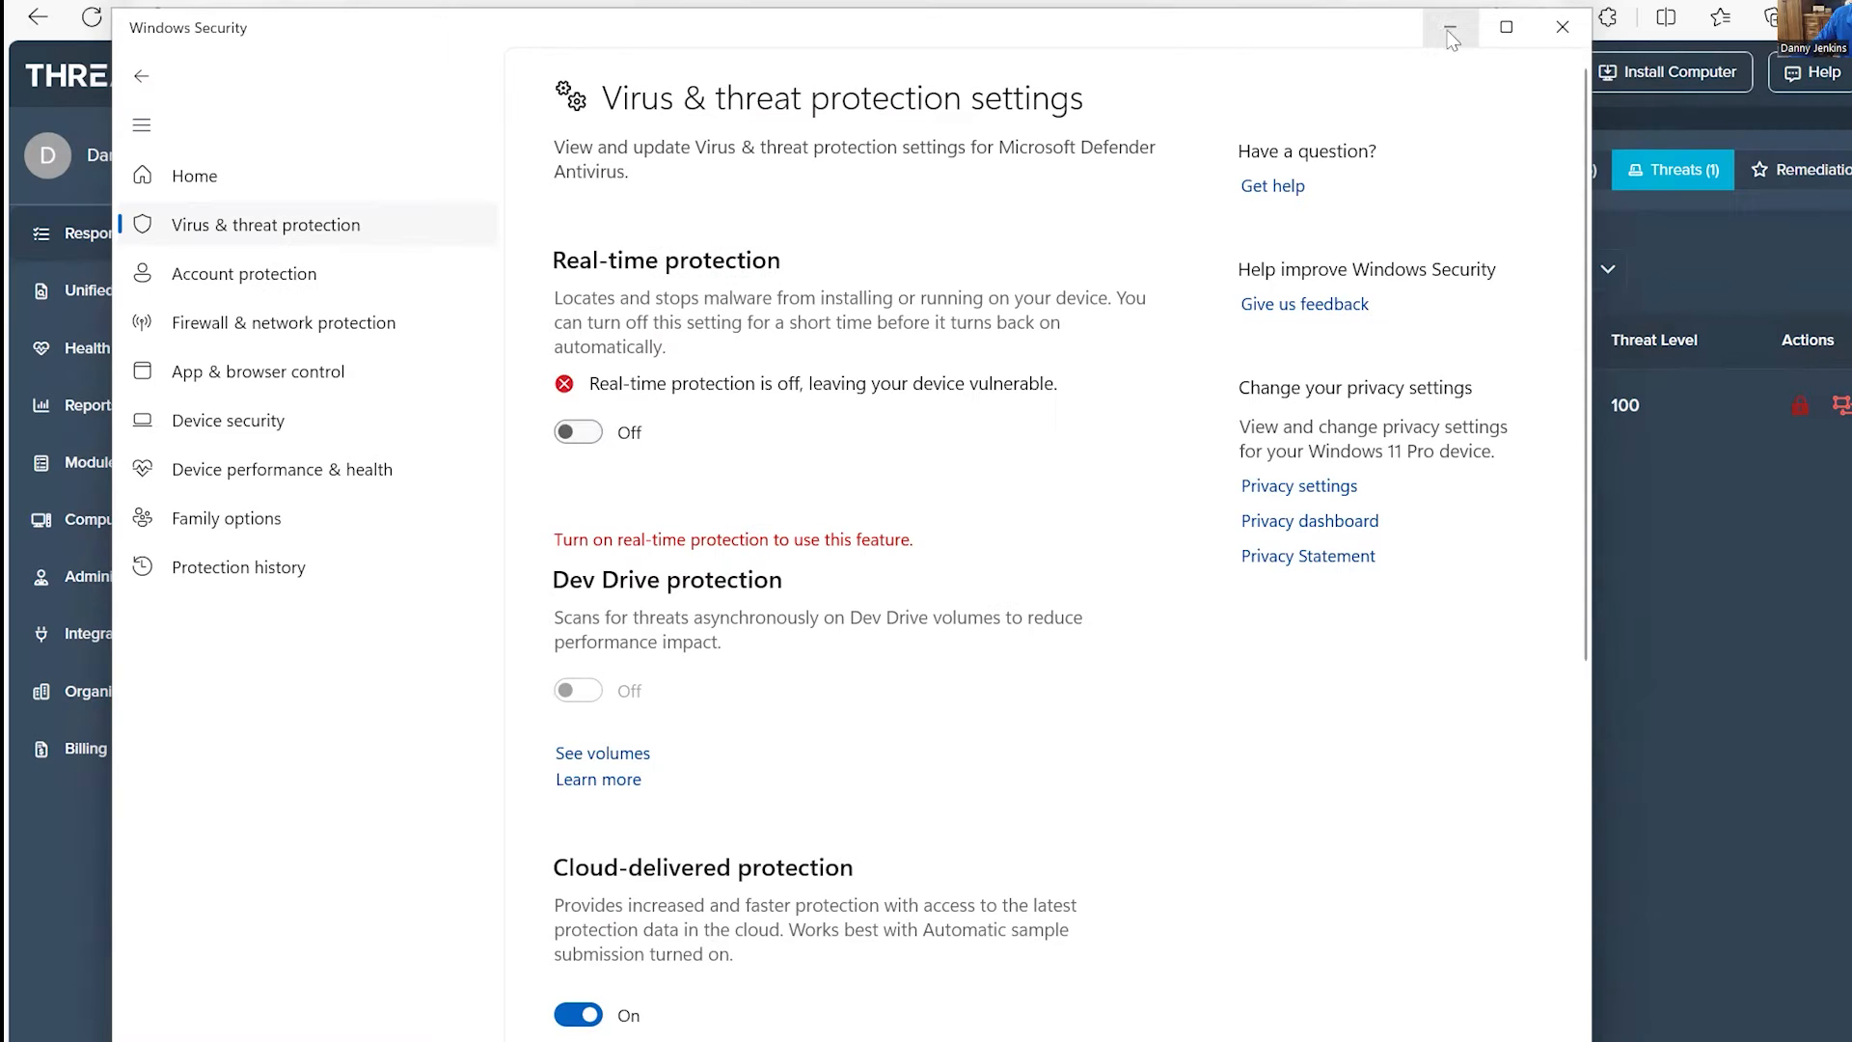
left_click(1451, 30)
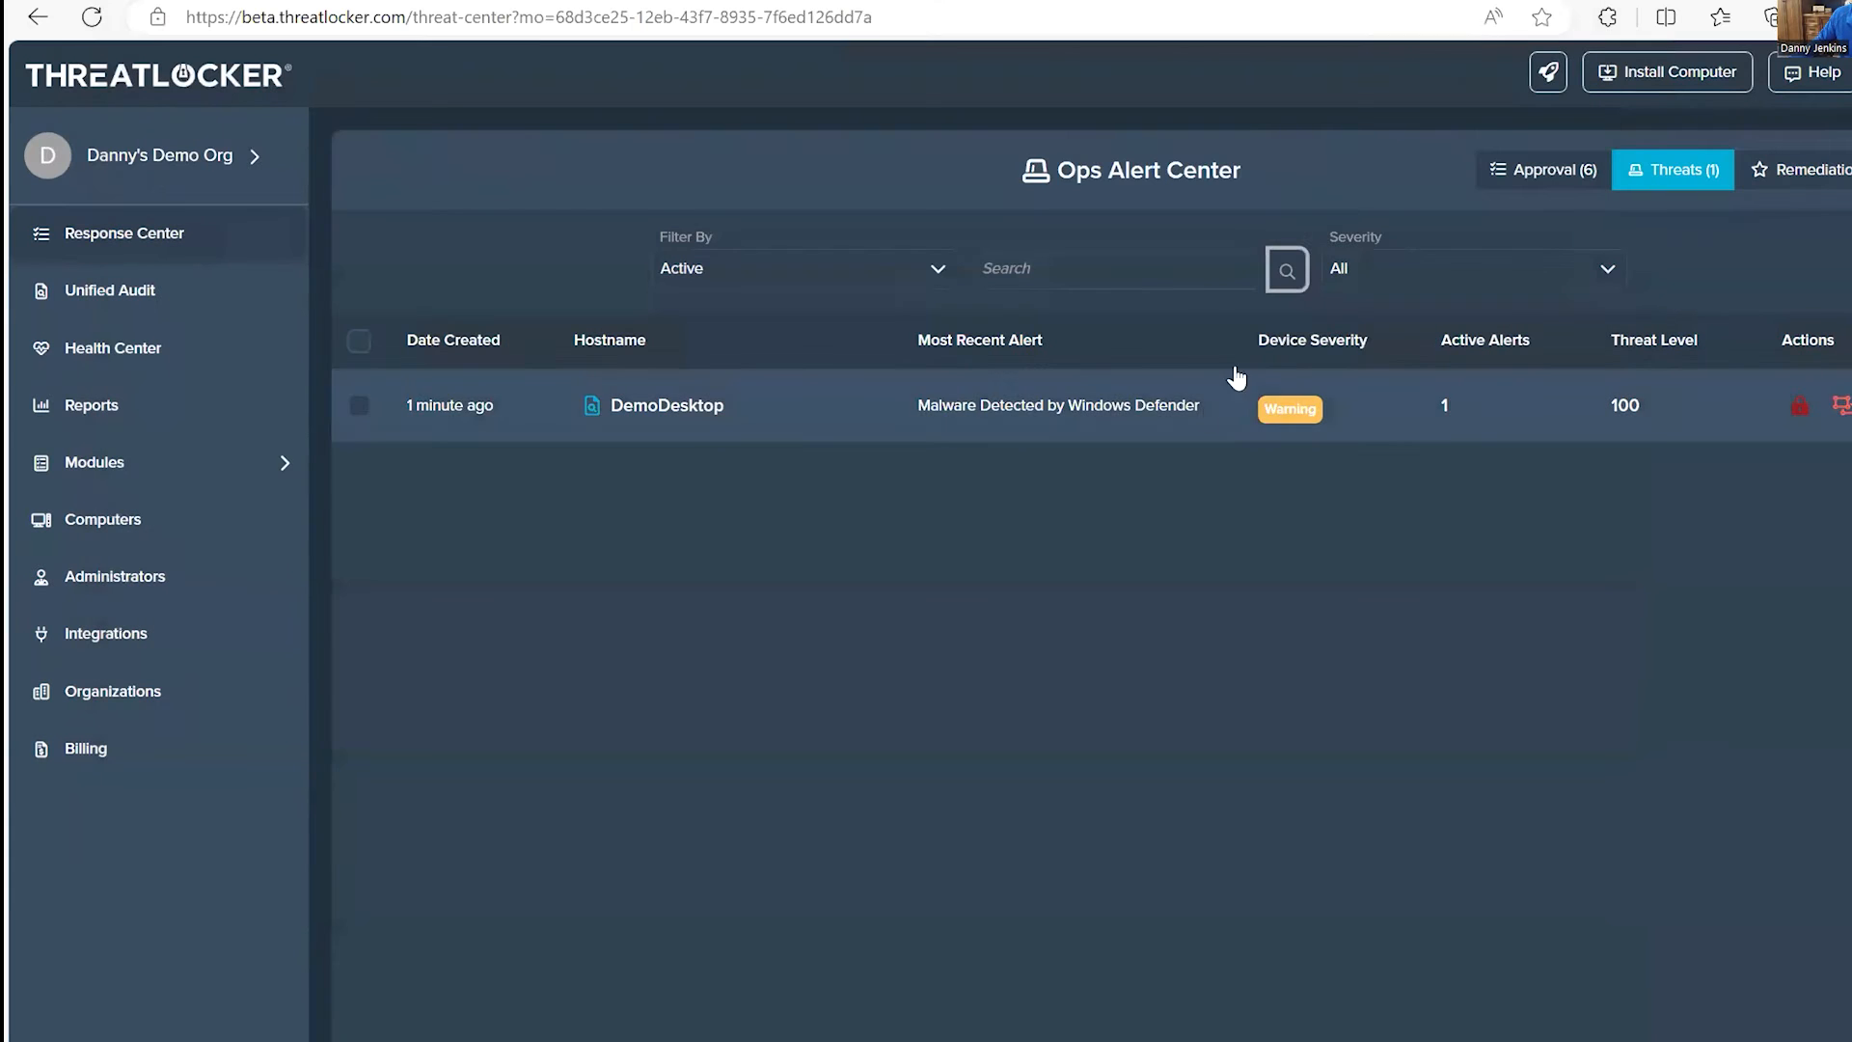
Step: Refresh the threats list, then switch to Event Viewer and check the Windows Defender log
left_click(1287, 271)
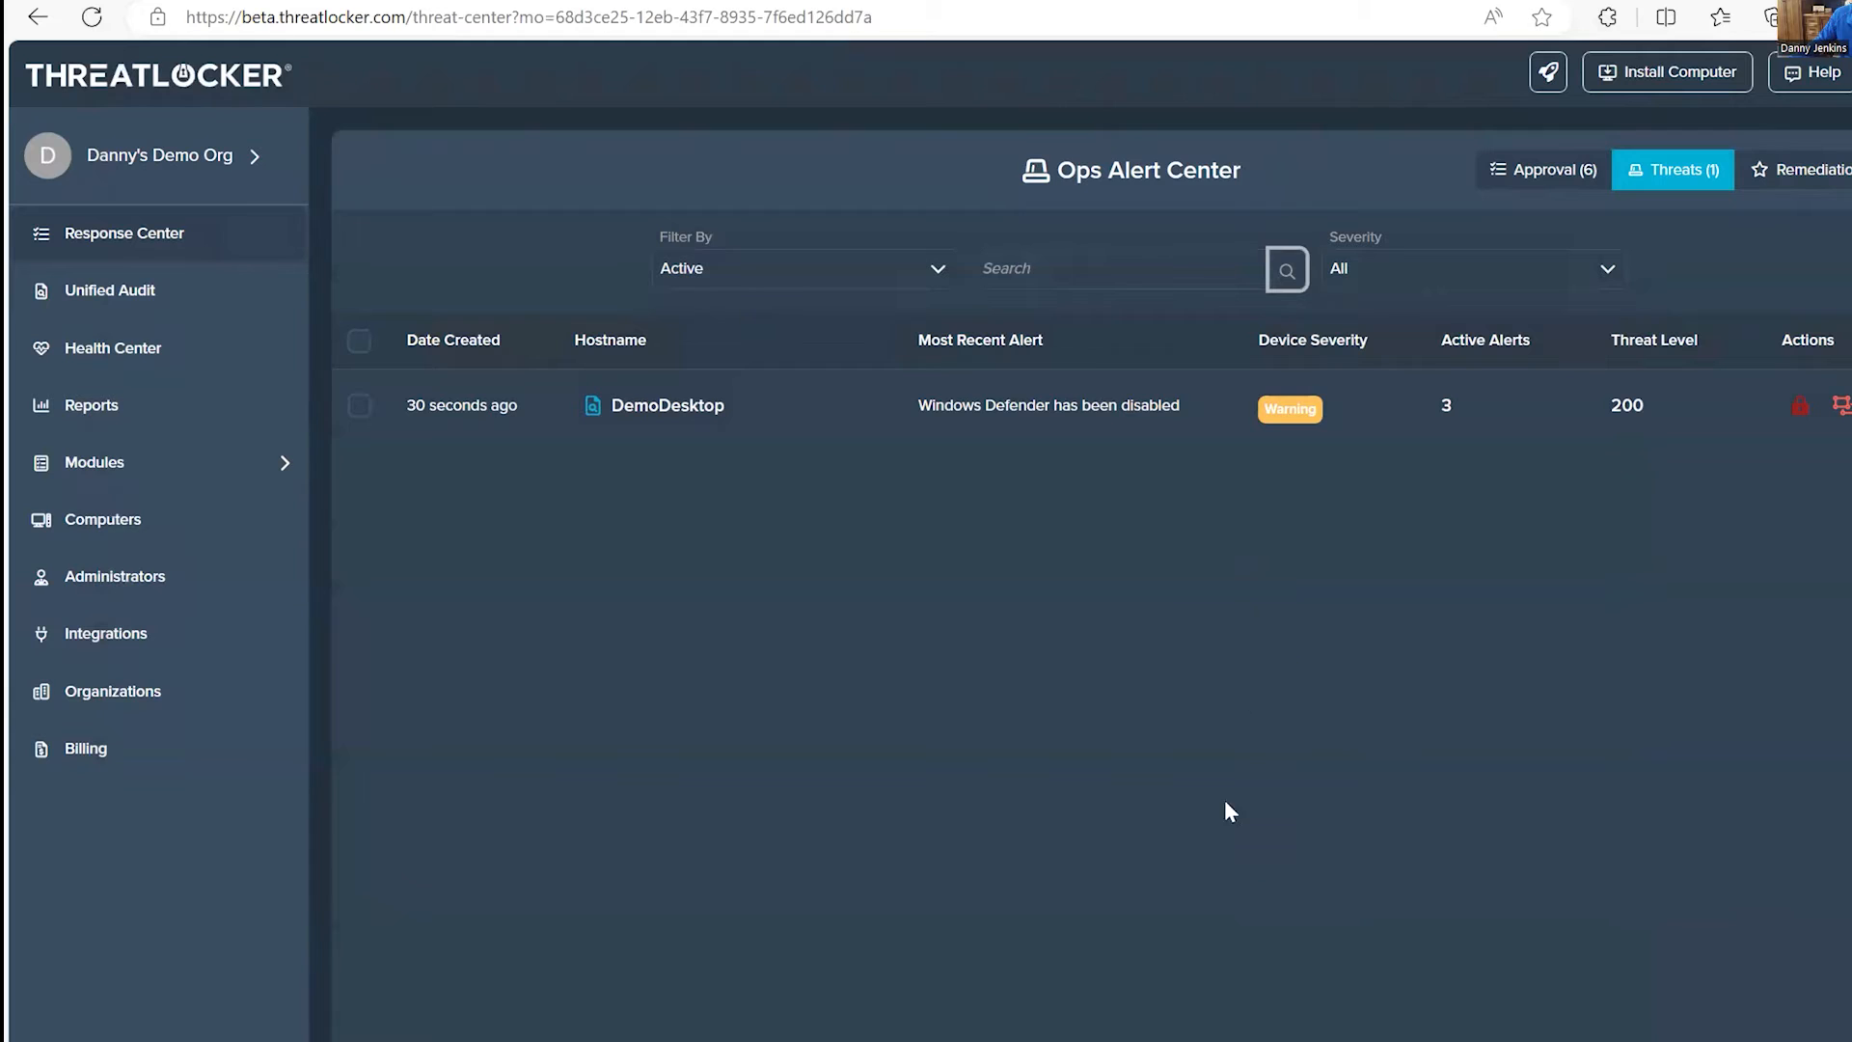
left_click(1290, 1036)
left_click(208, 545)
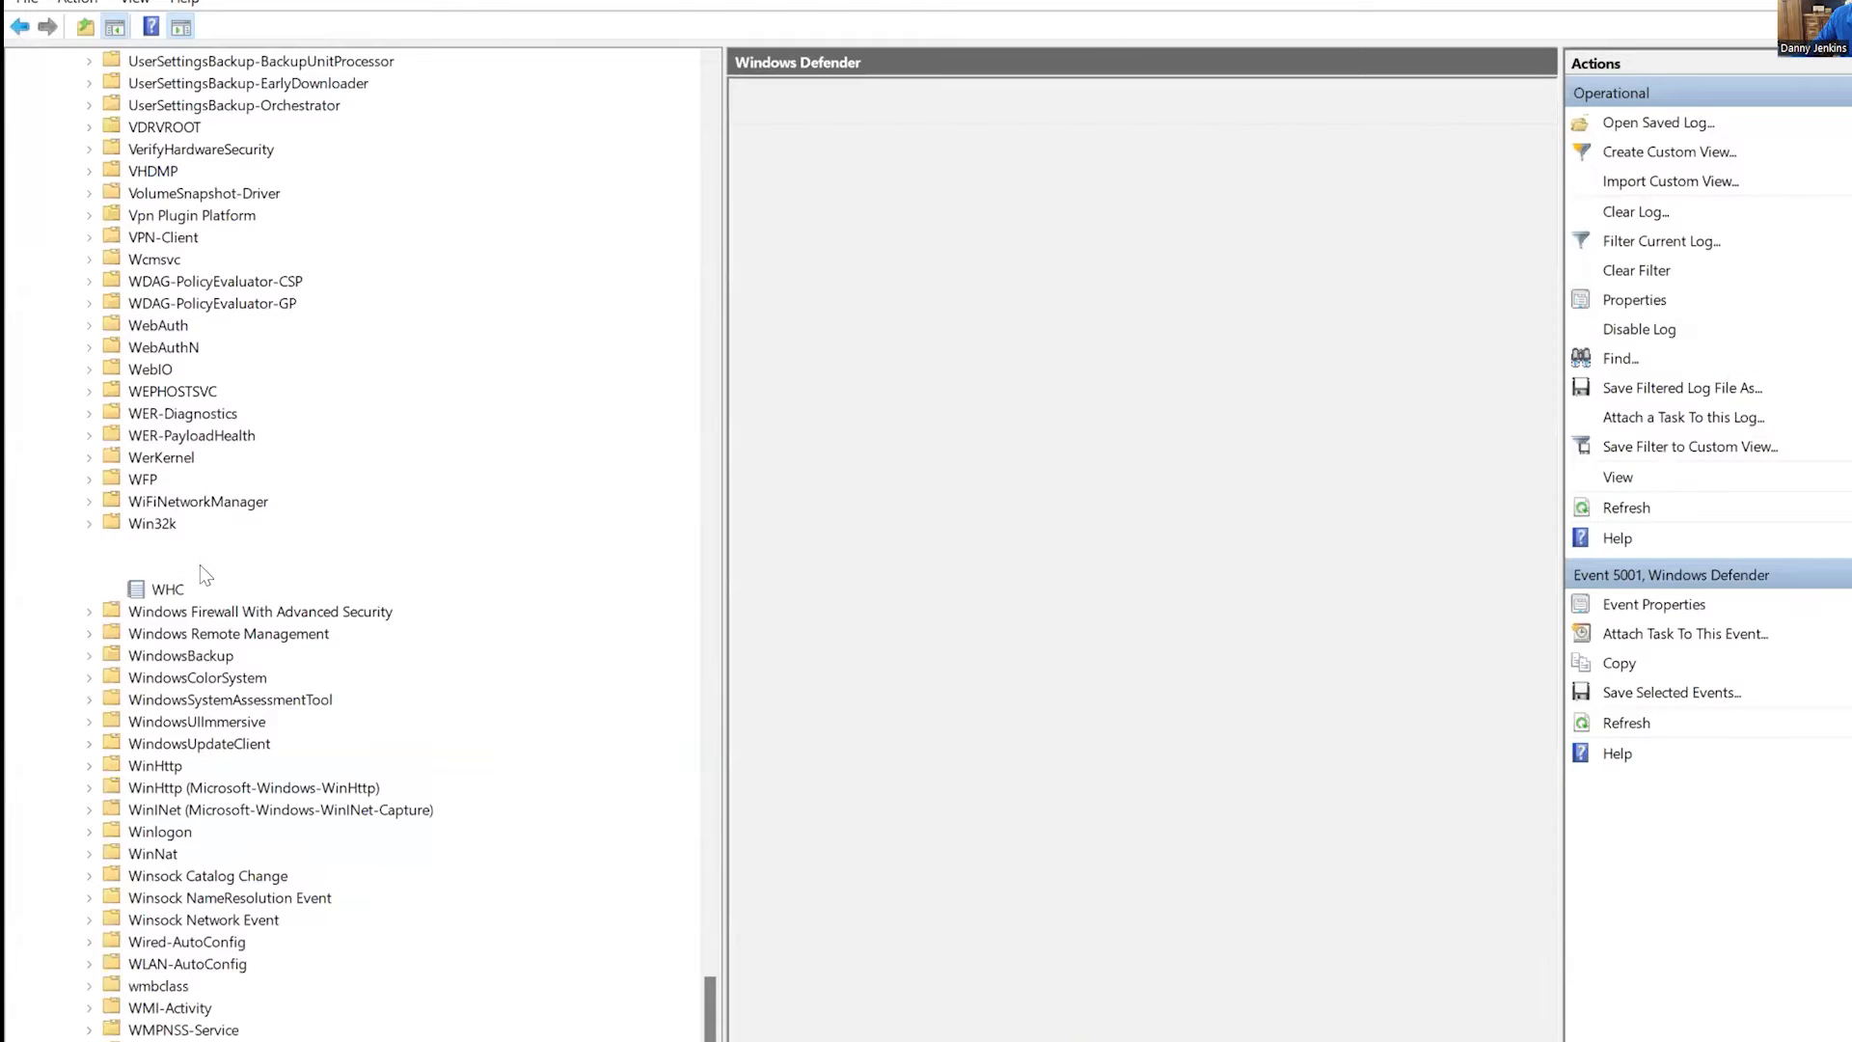
left_click(189, 567)
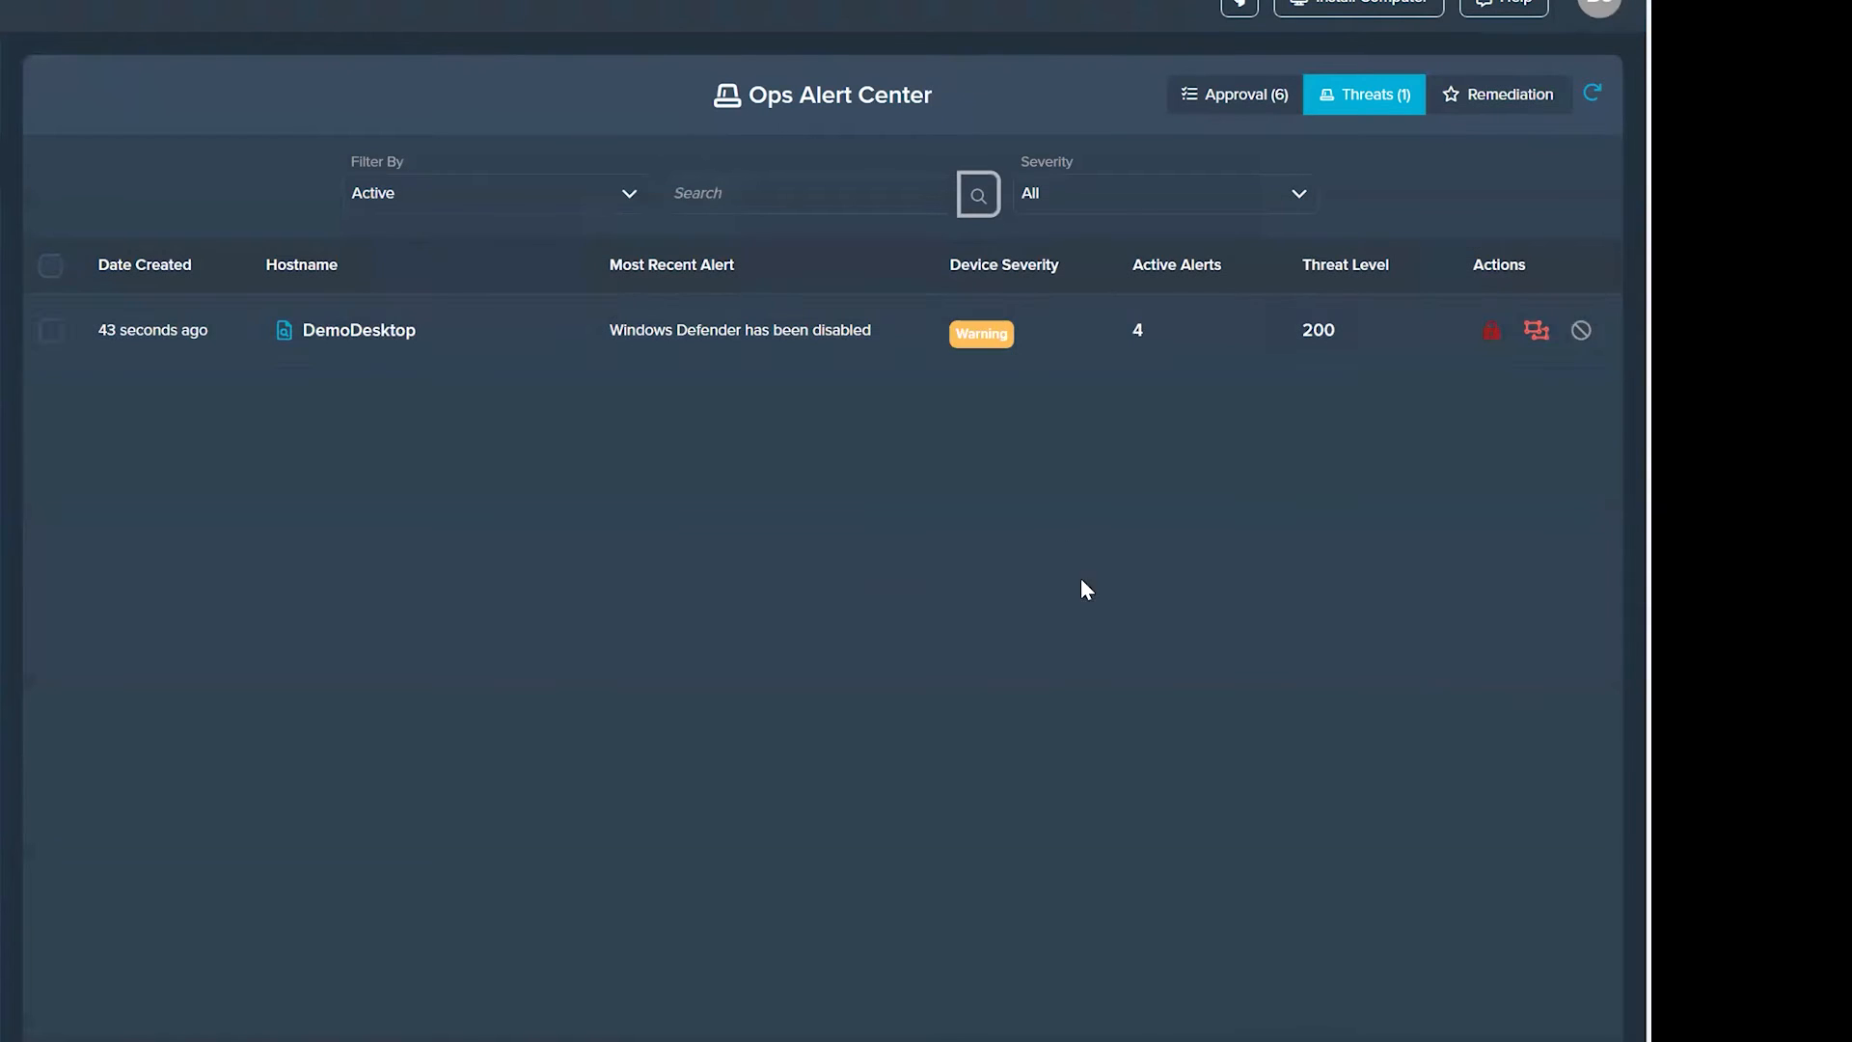
Step: Open DemoDesktop in the Ops Alert Center and examine its alerts, including the action log of T1036.007 - Masquerading: Double File Extension
left_click(726, 334)
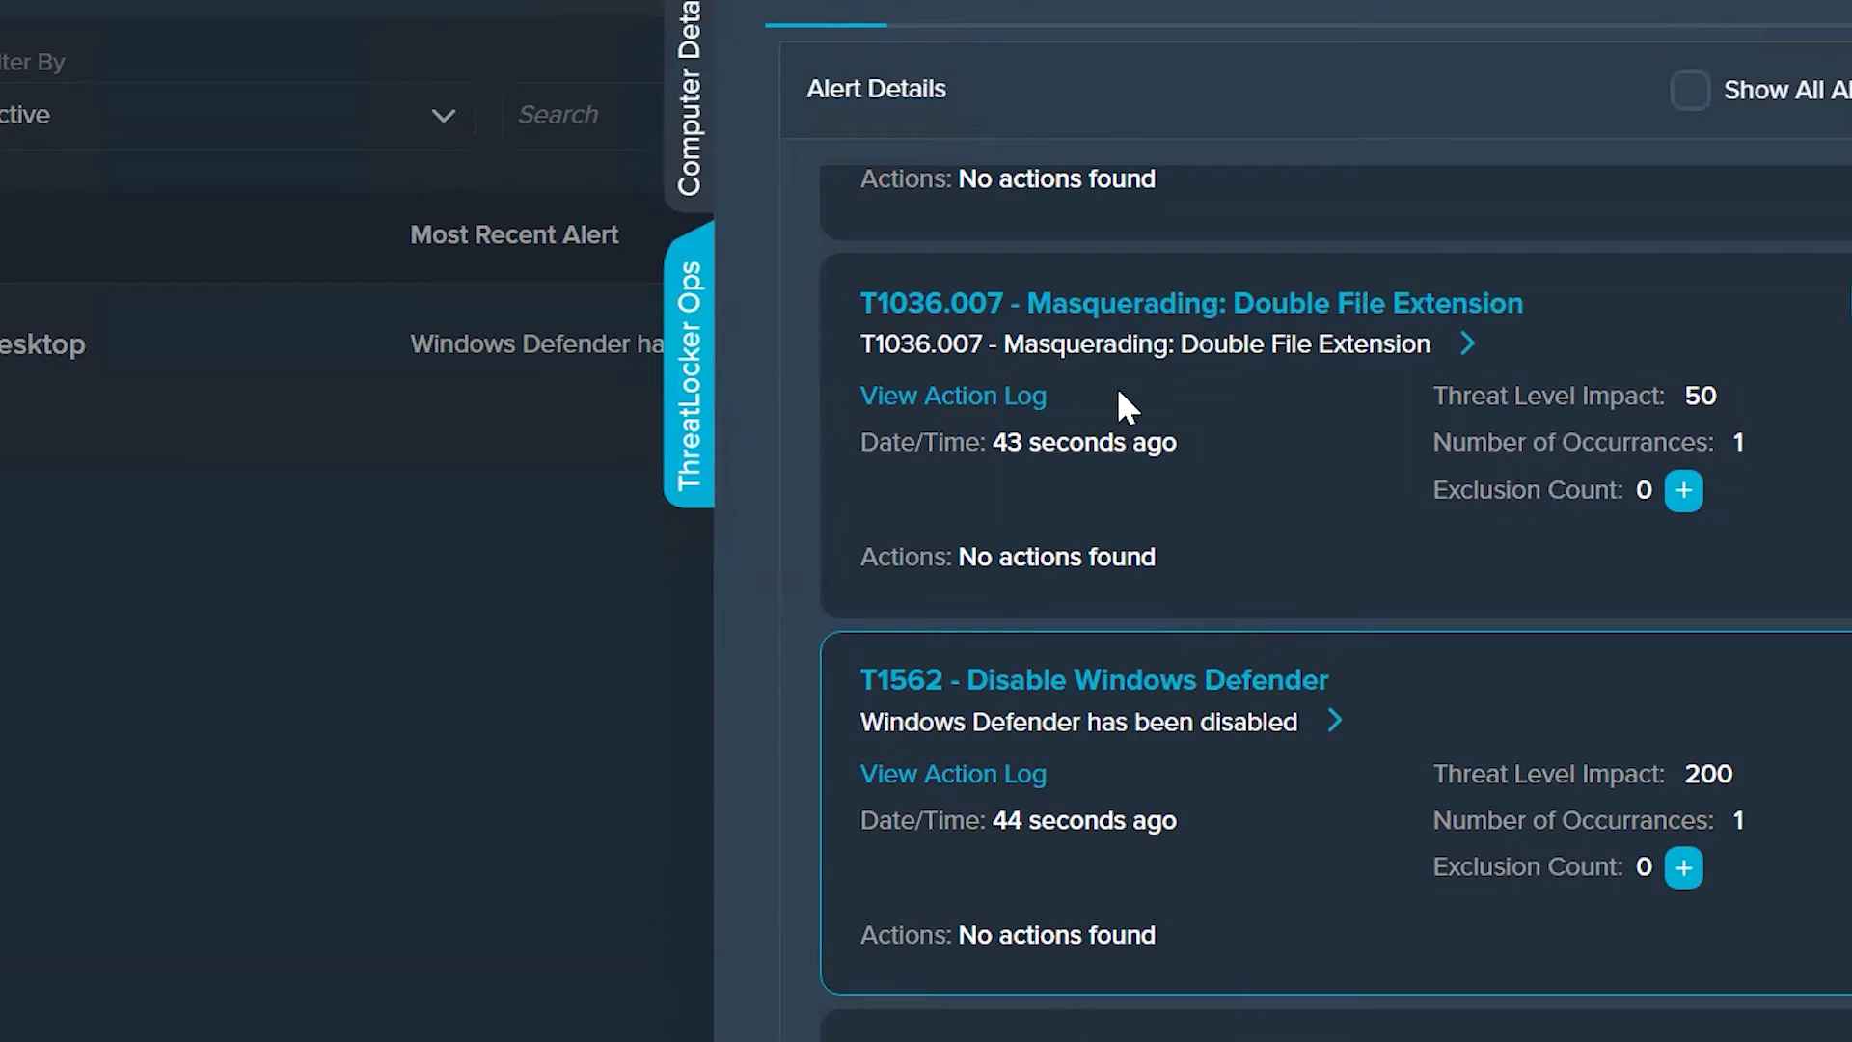
left_click(1013, 405)
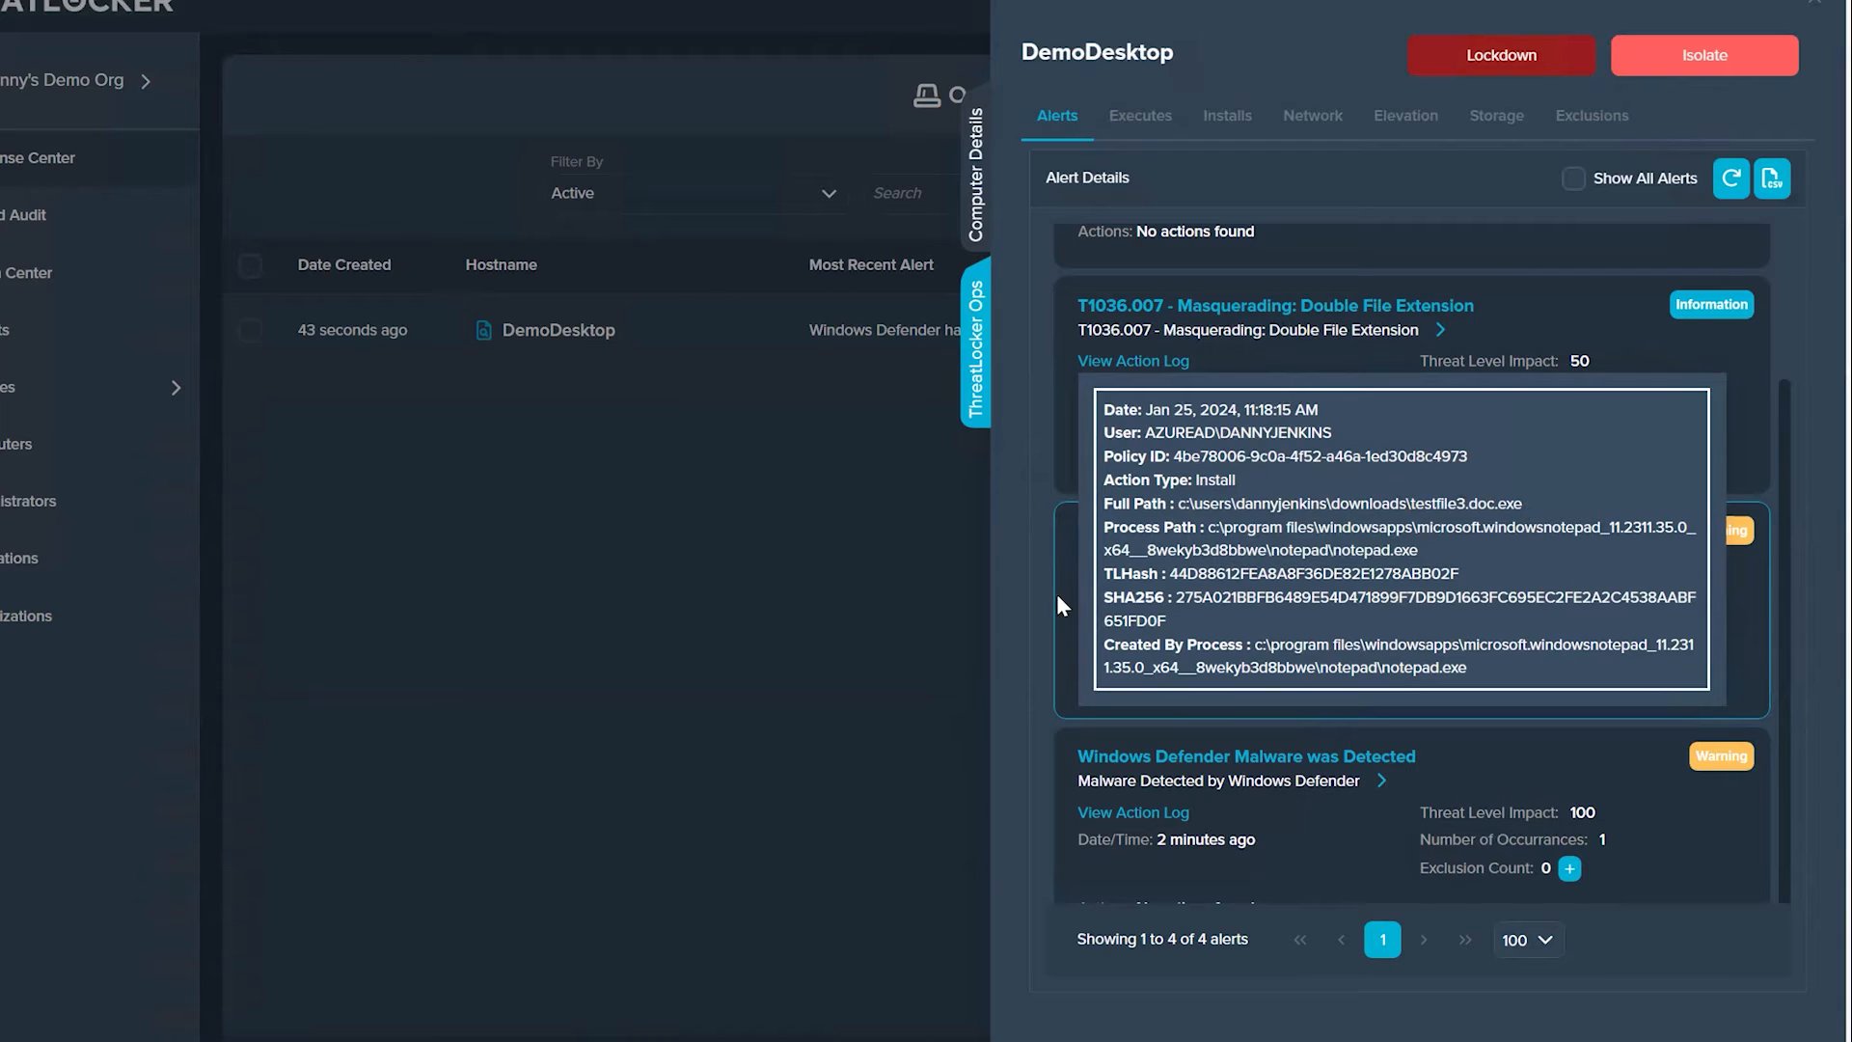
left_click(1039, 581)
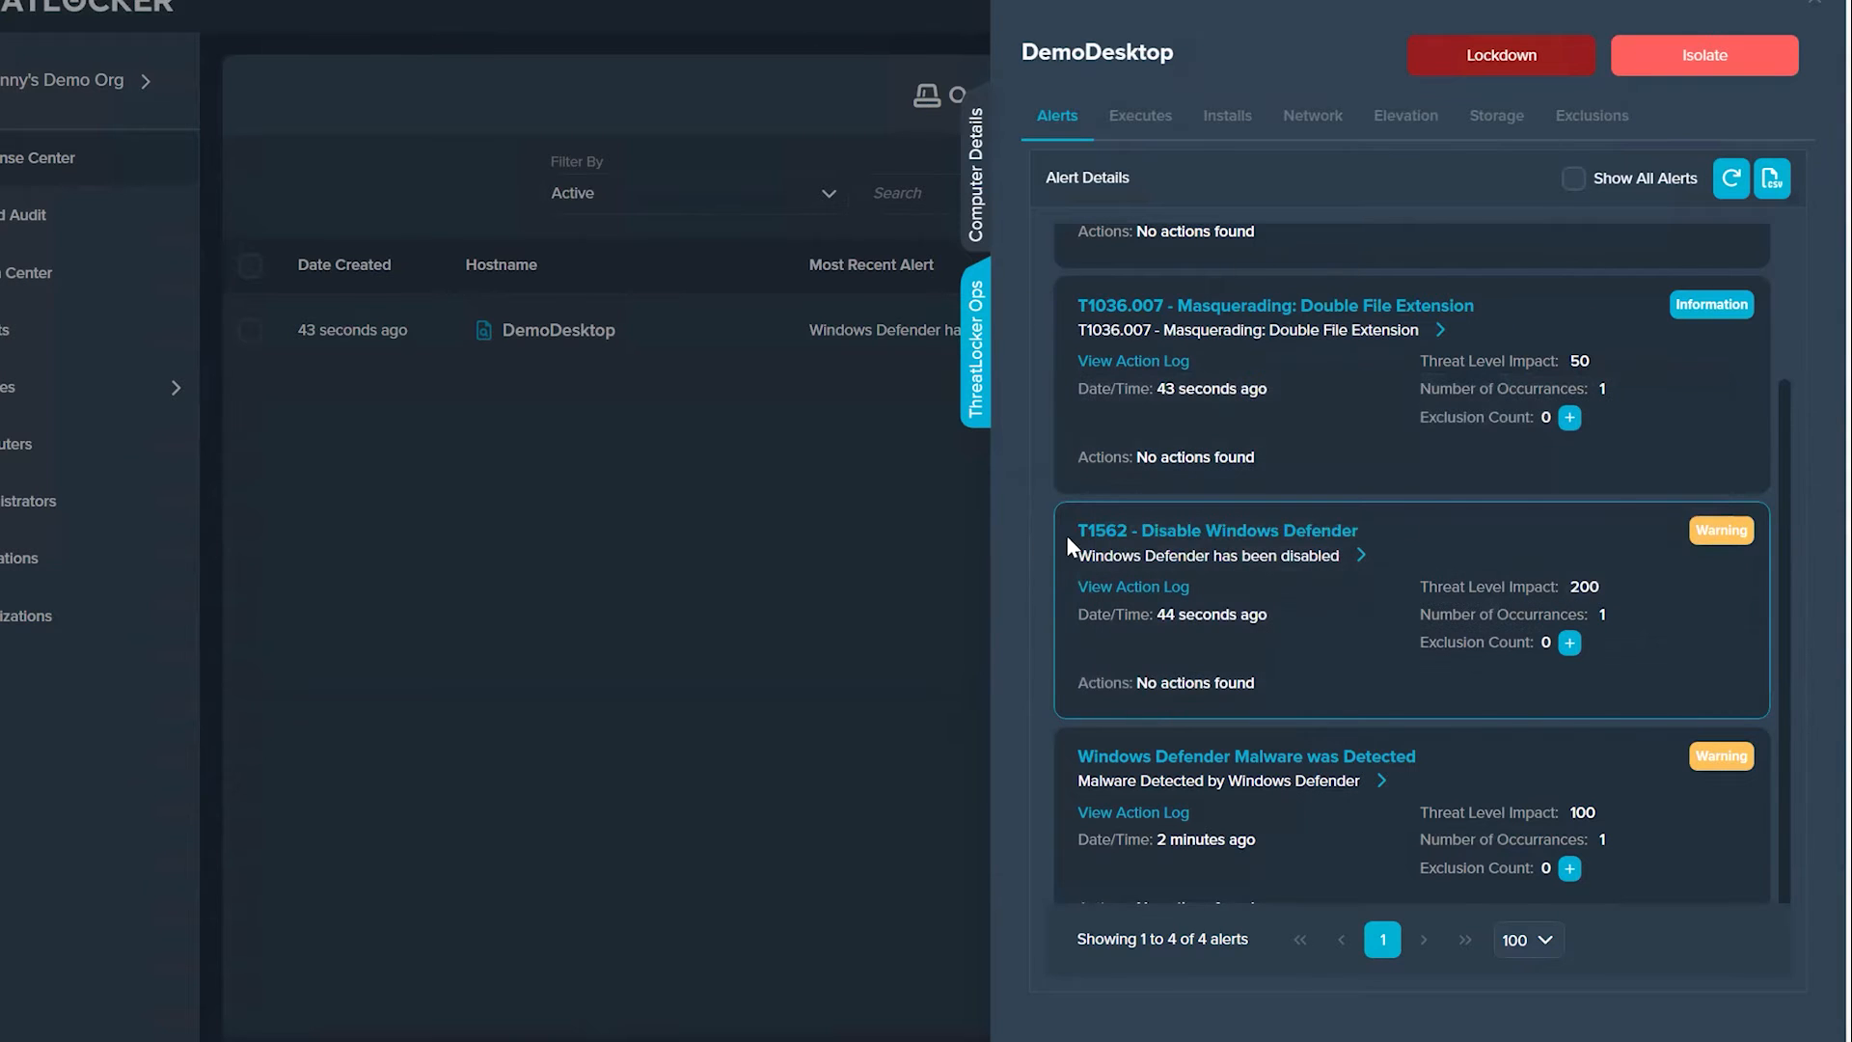
scroll(1349, 471, "up", 3)
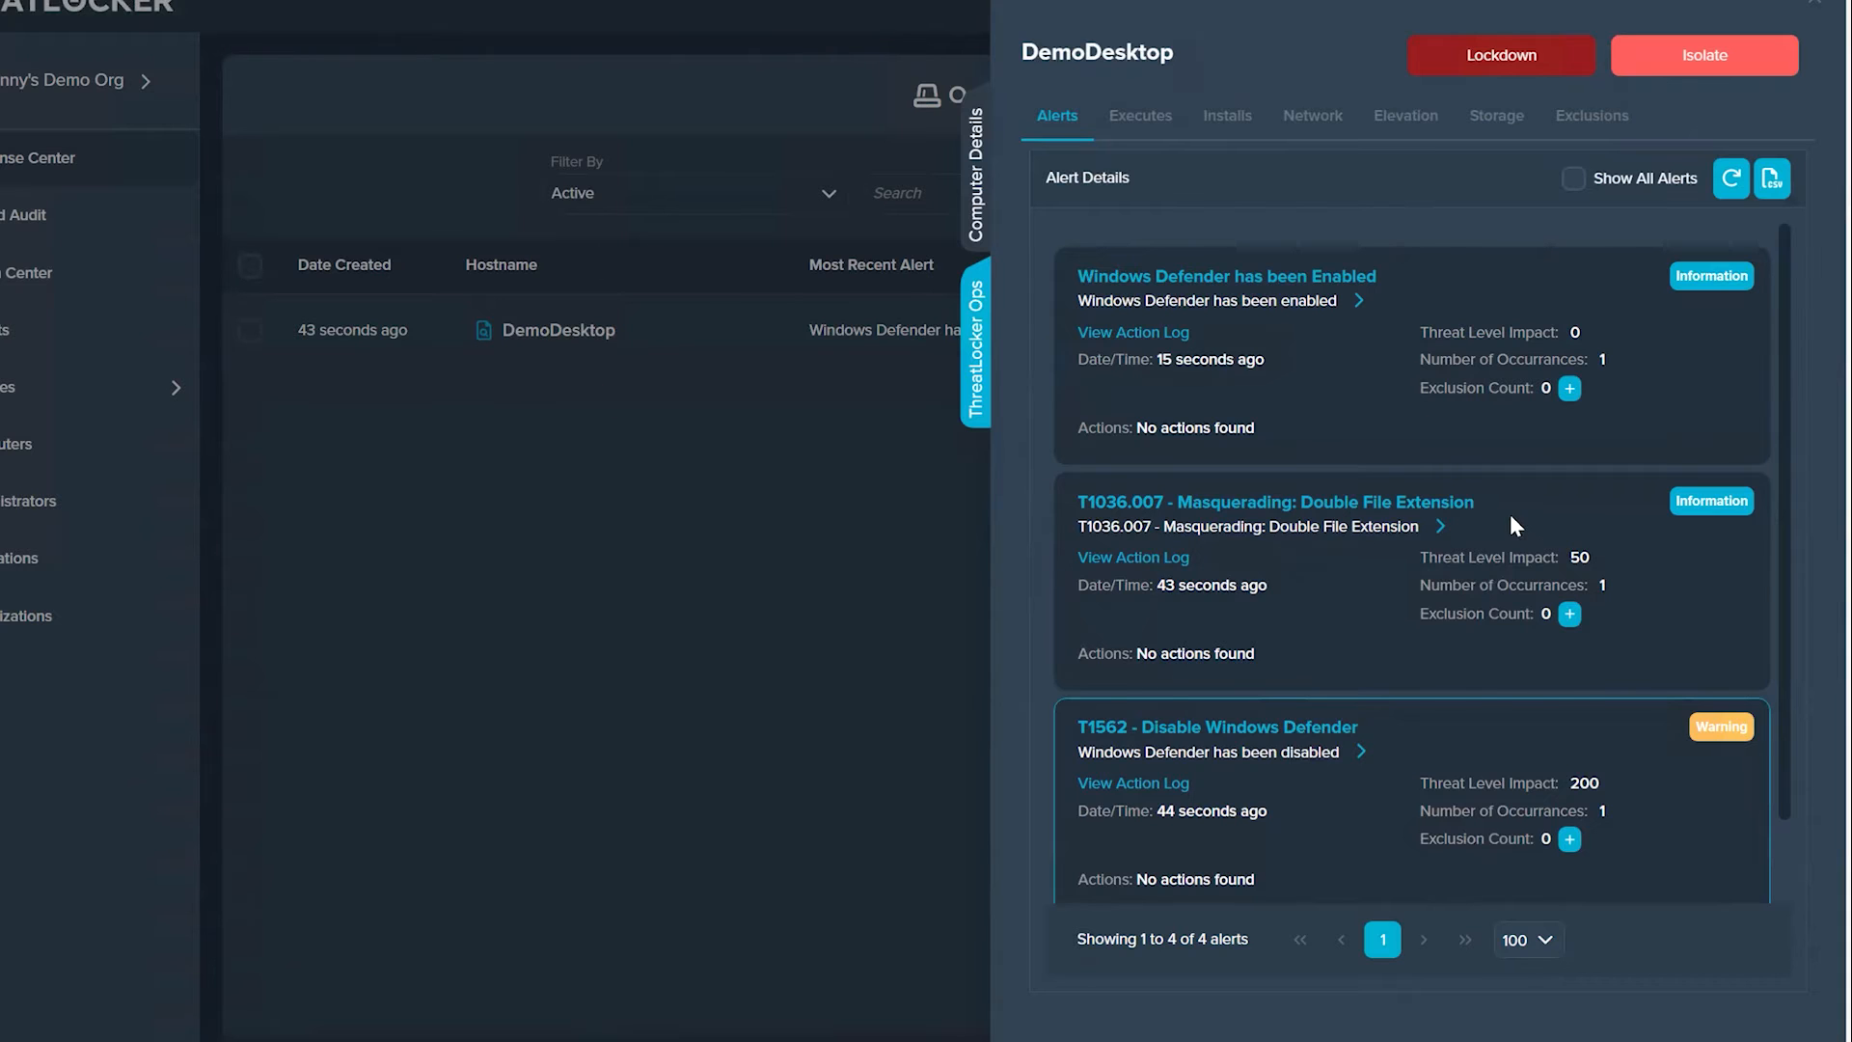
scroll(1515, 525, "down", 1)
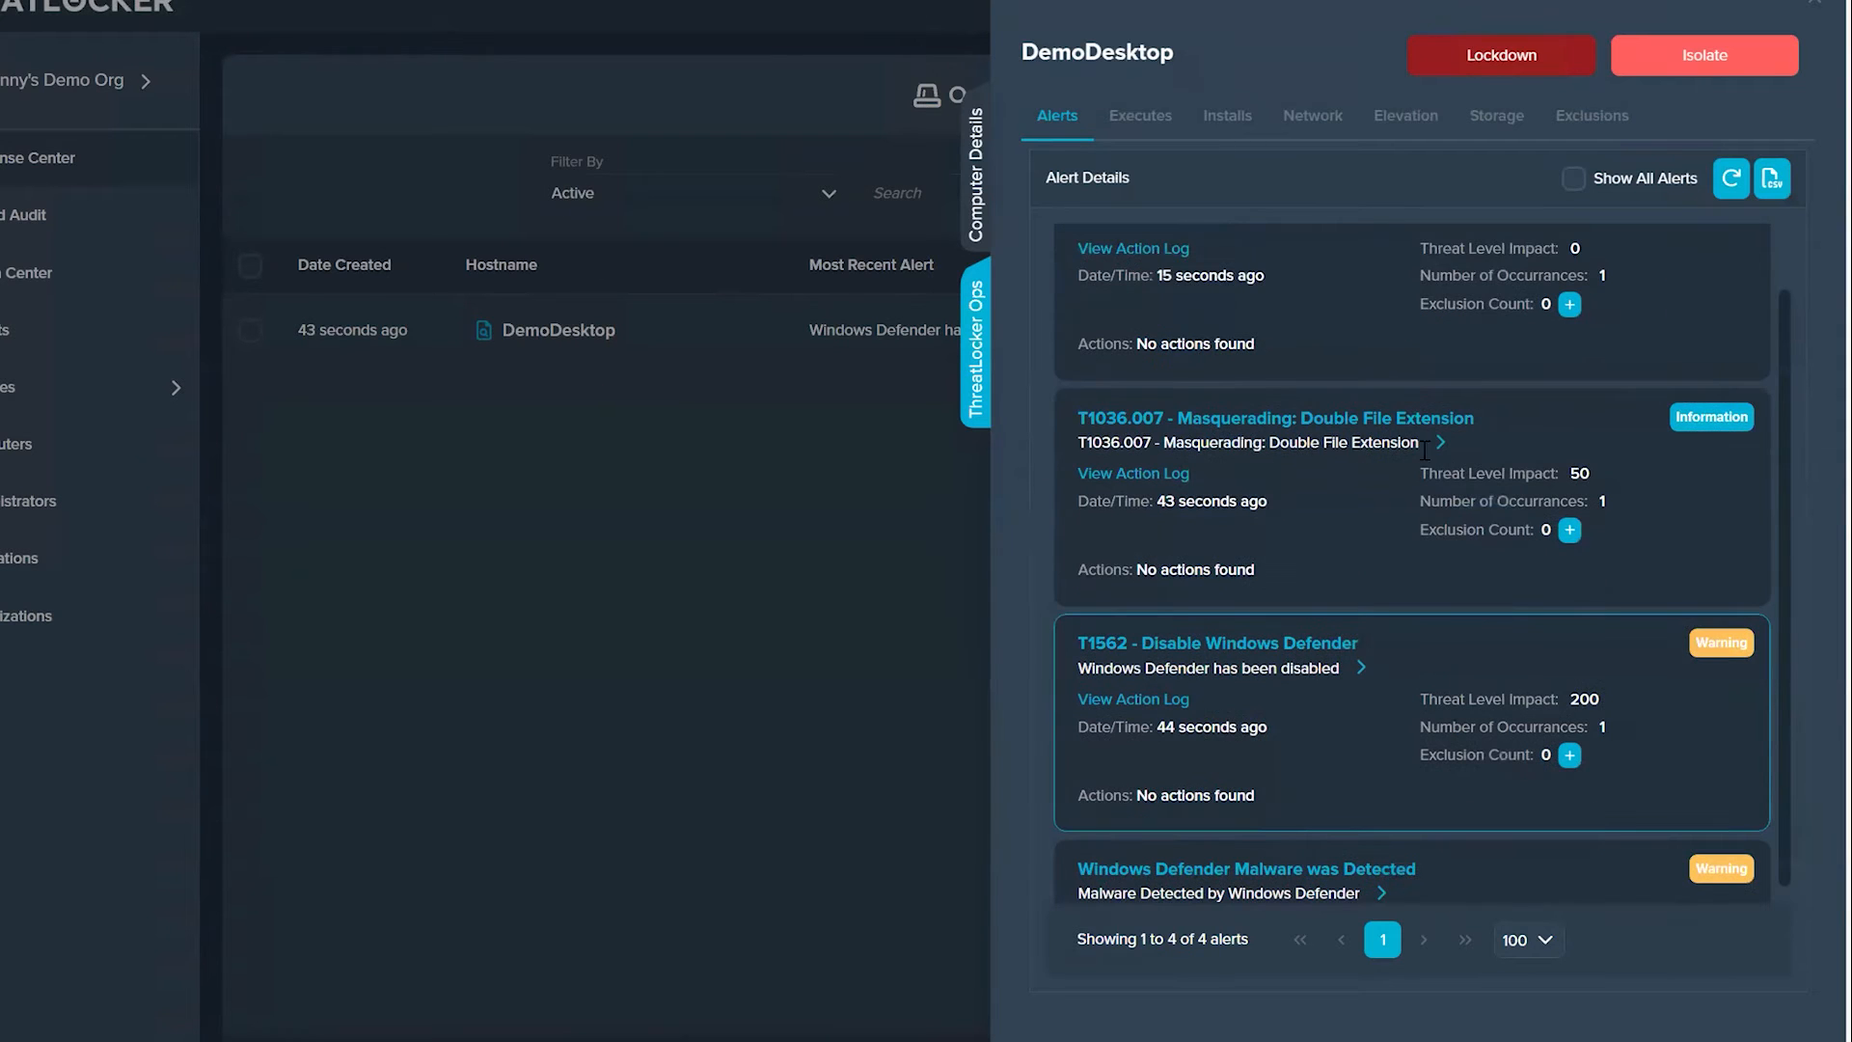
scroll(1336, 686, "down", 1)
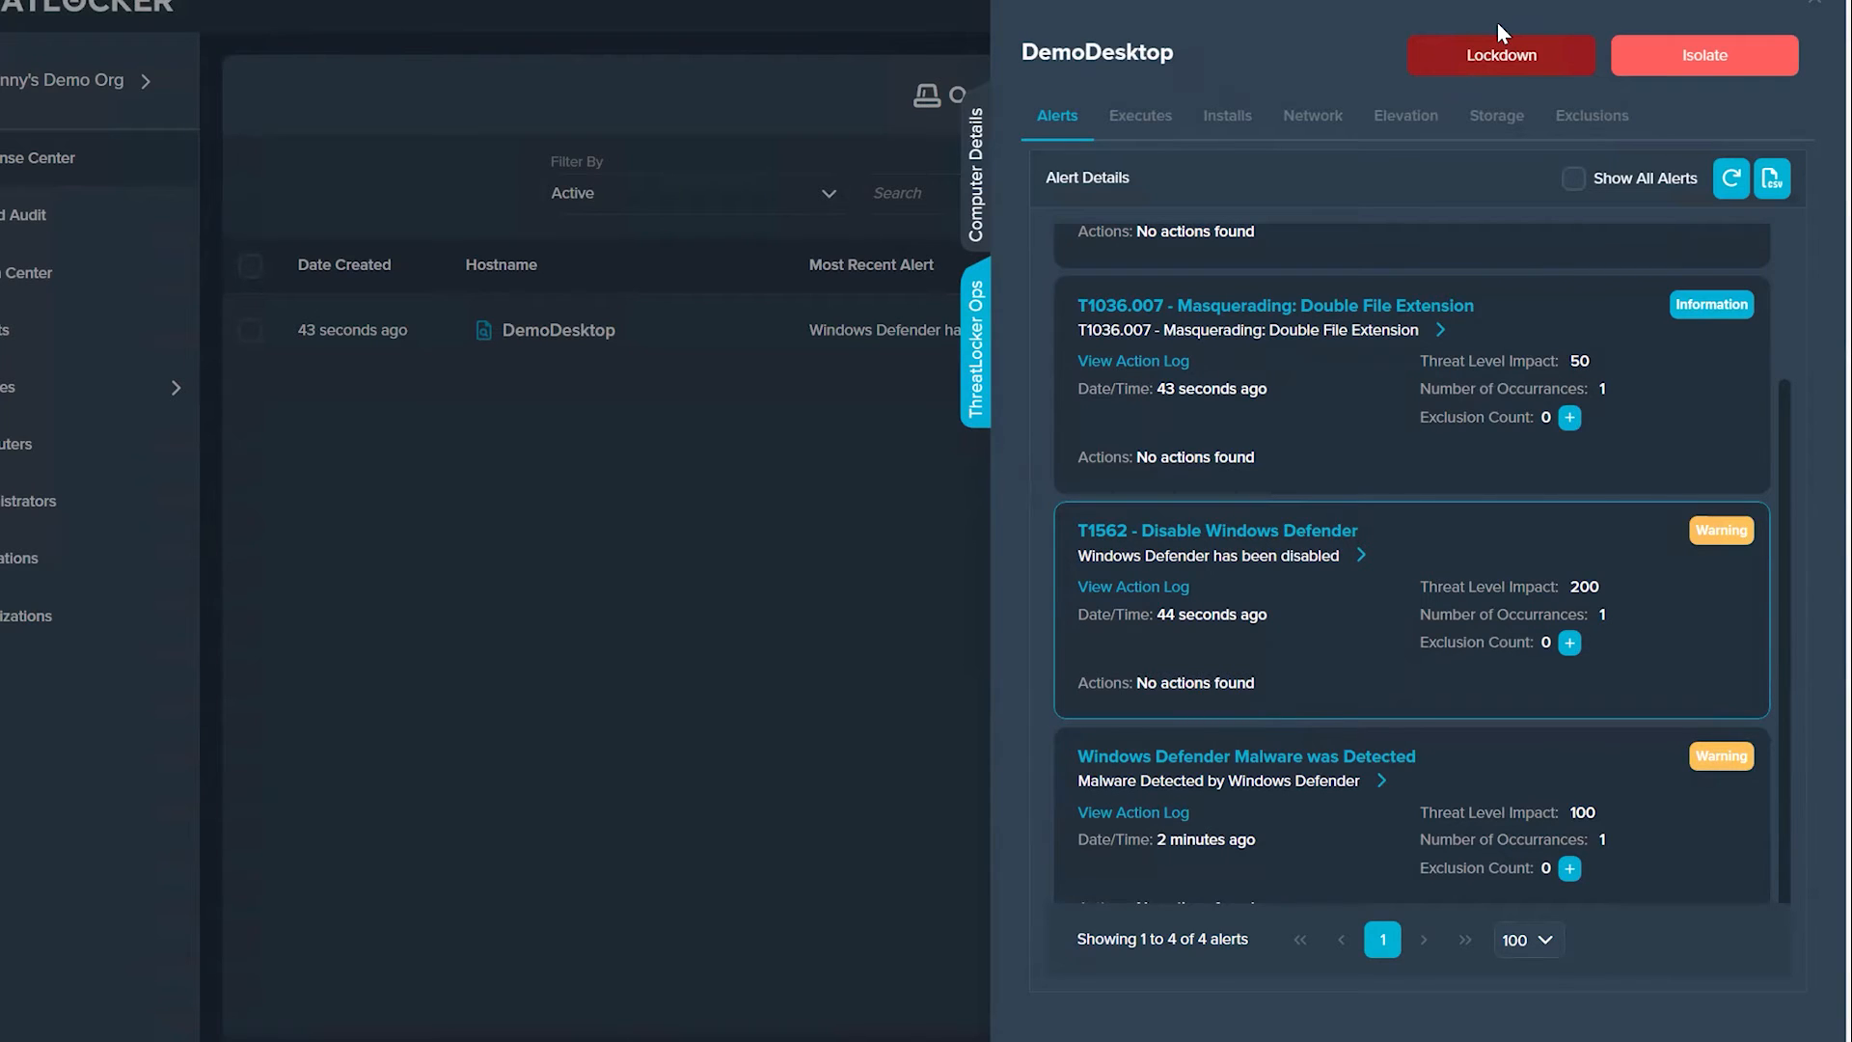
Step: View DemoDesktop's execute logs and install logs, and check the filter options of the install logs
mouse_move(1481, 1034)
left_click(1170, 126)
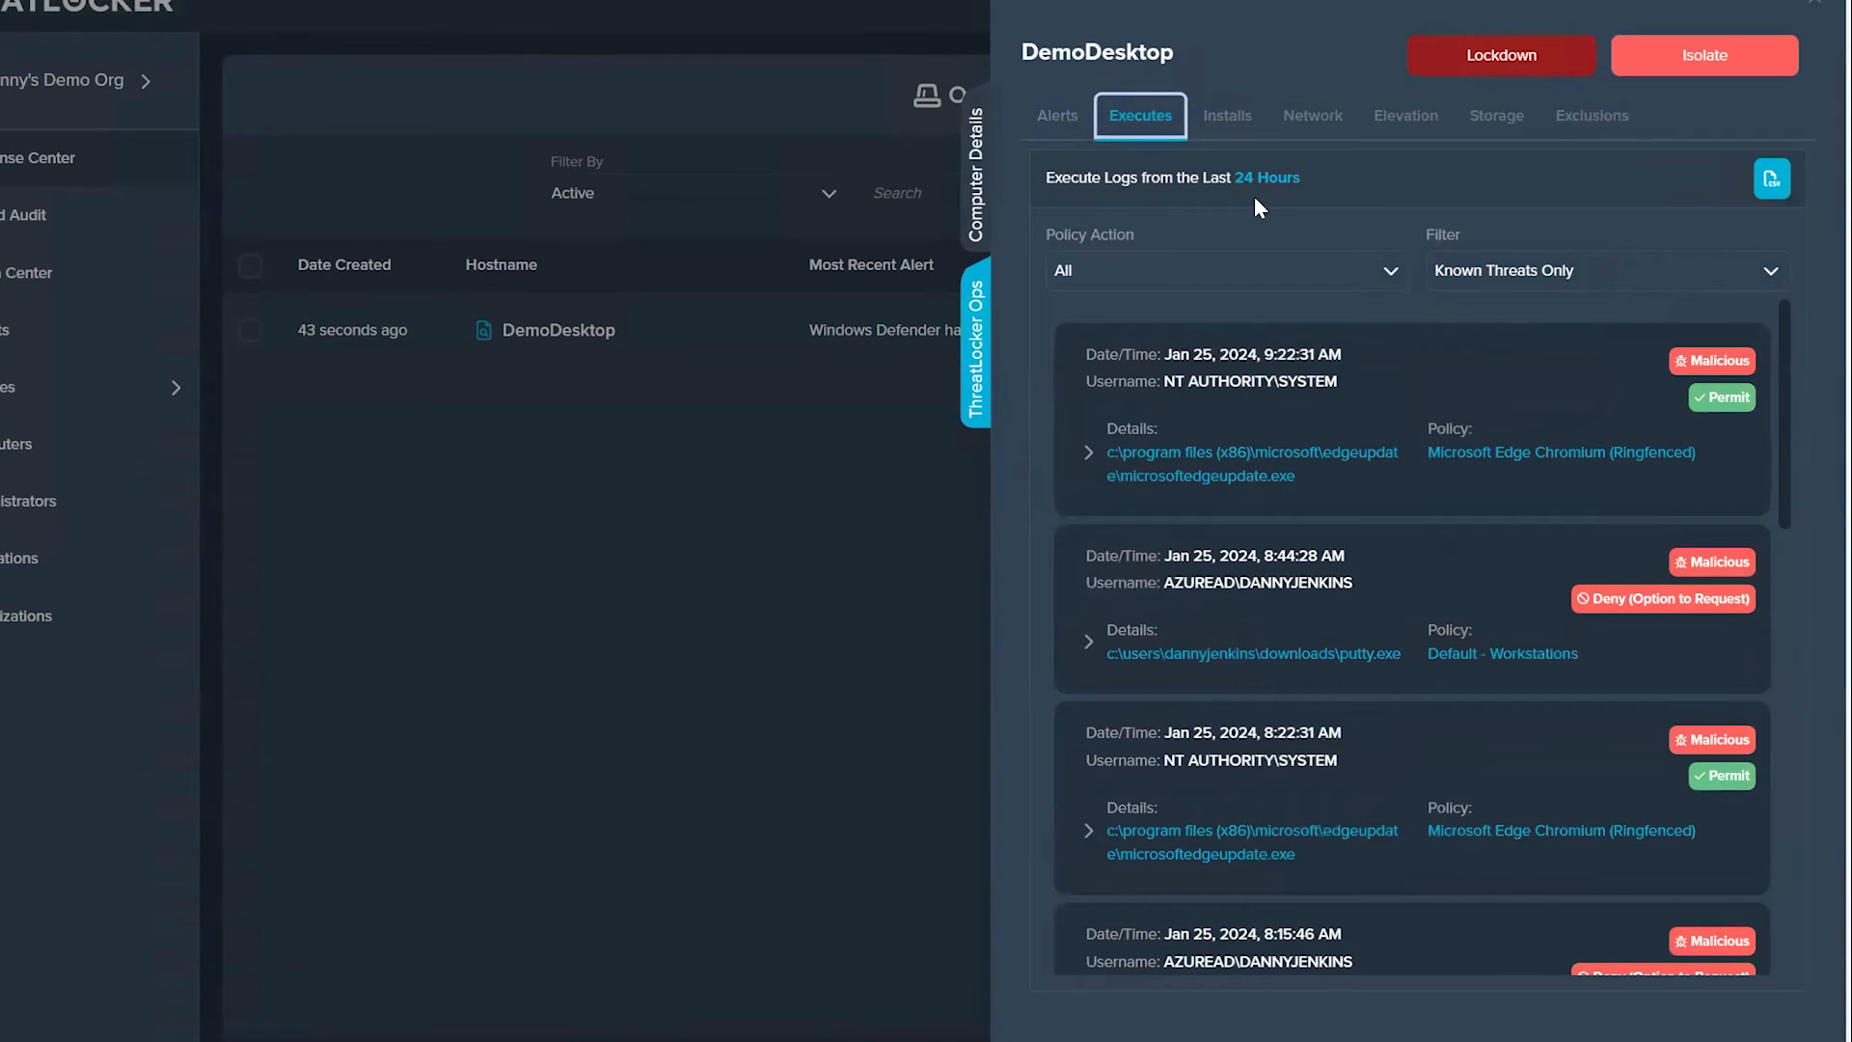
left_click(1237, 123)
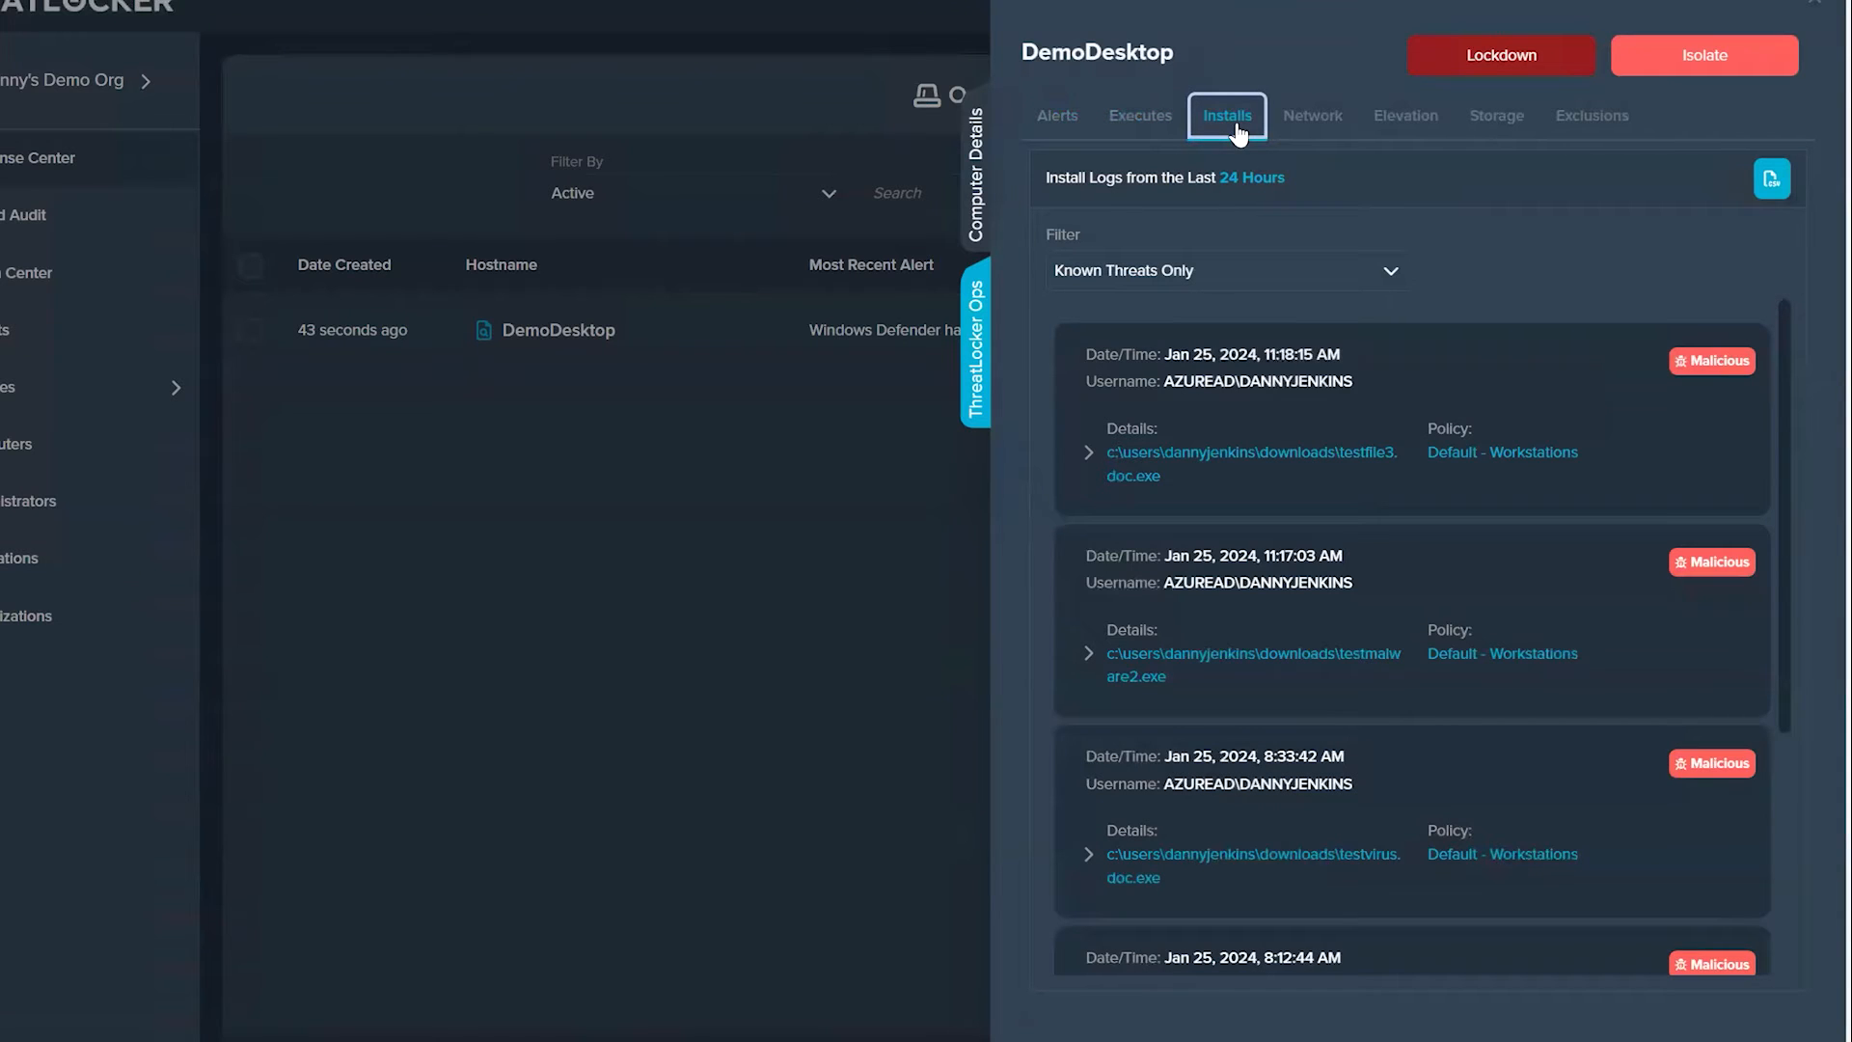
left_click(1204, 288)
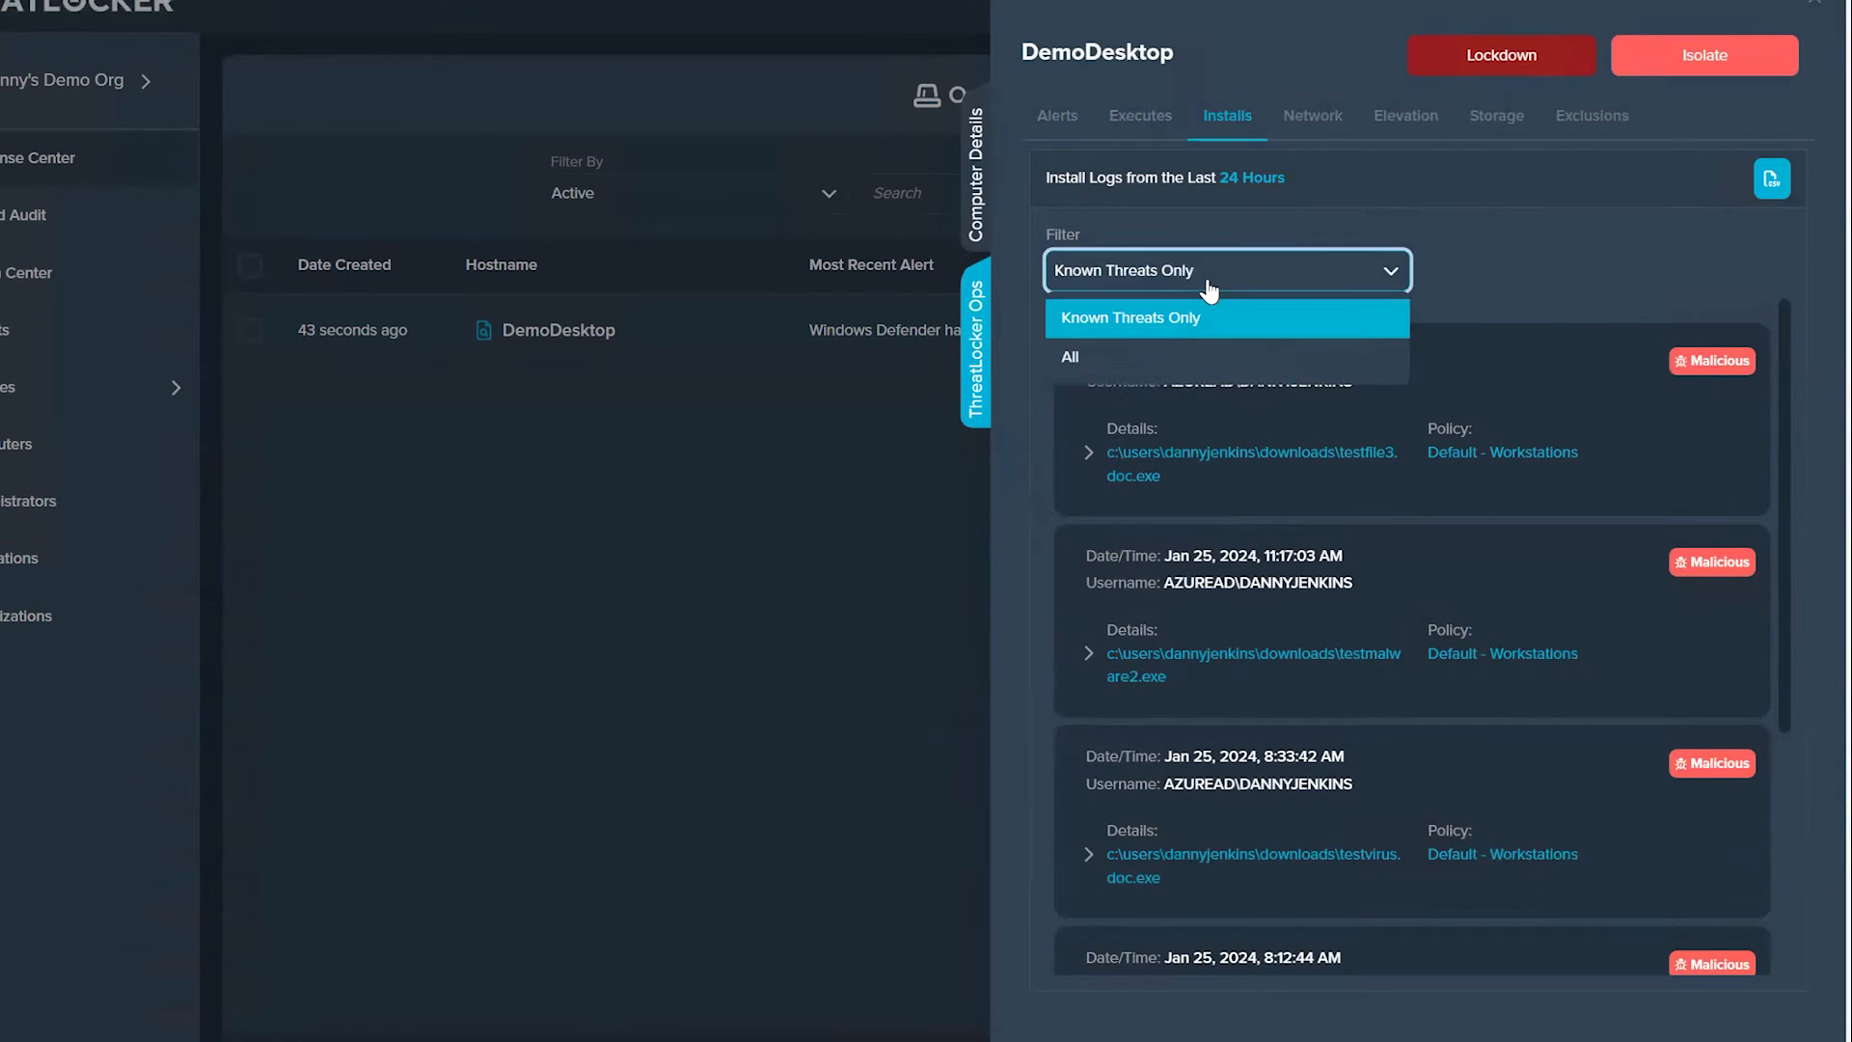
left_click(1454, 243)
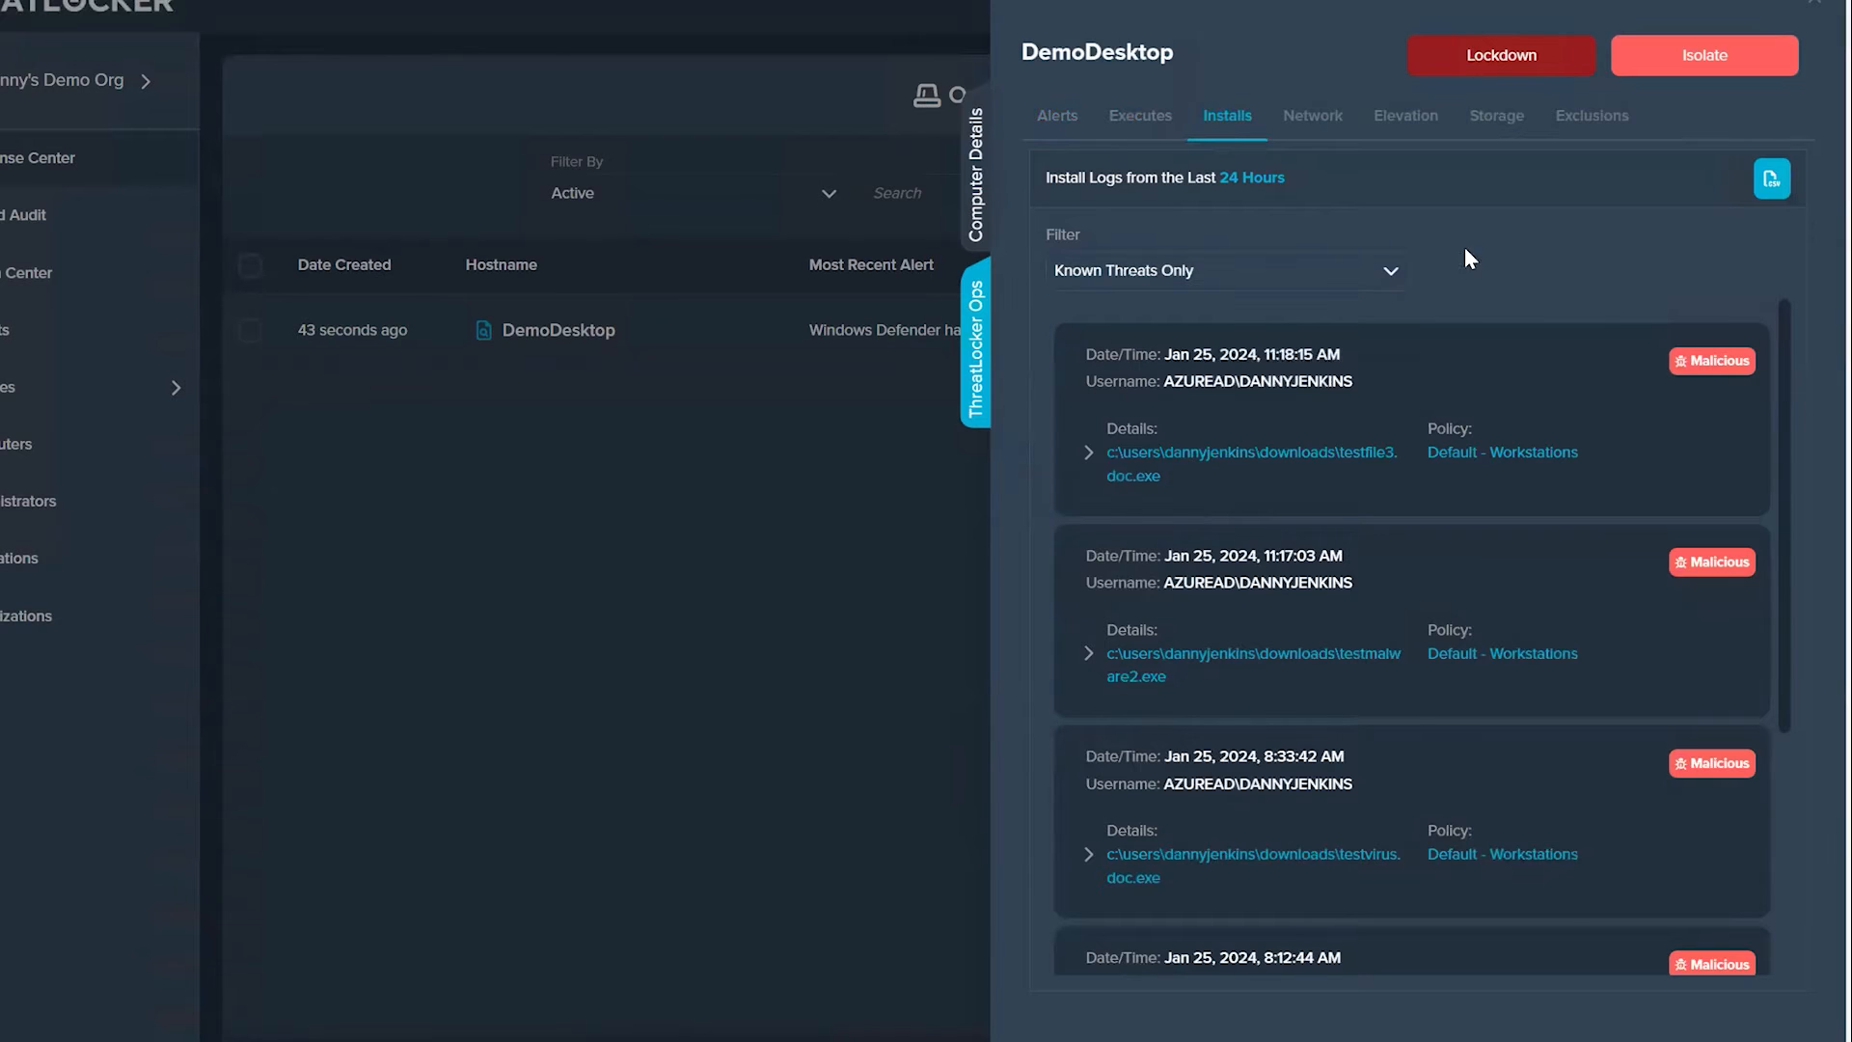
Step: Expand the testfile3.doc.exe entry in the install logs and examine its scan engine results
scroll(1665, 598, "down", 3)
scroll(1524, 612, "up", 4)
left_click(1089, 451)
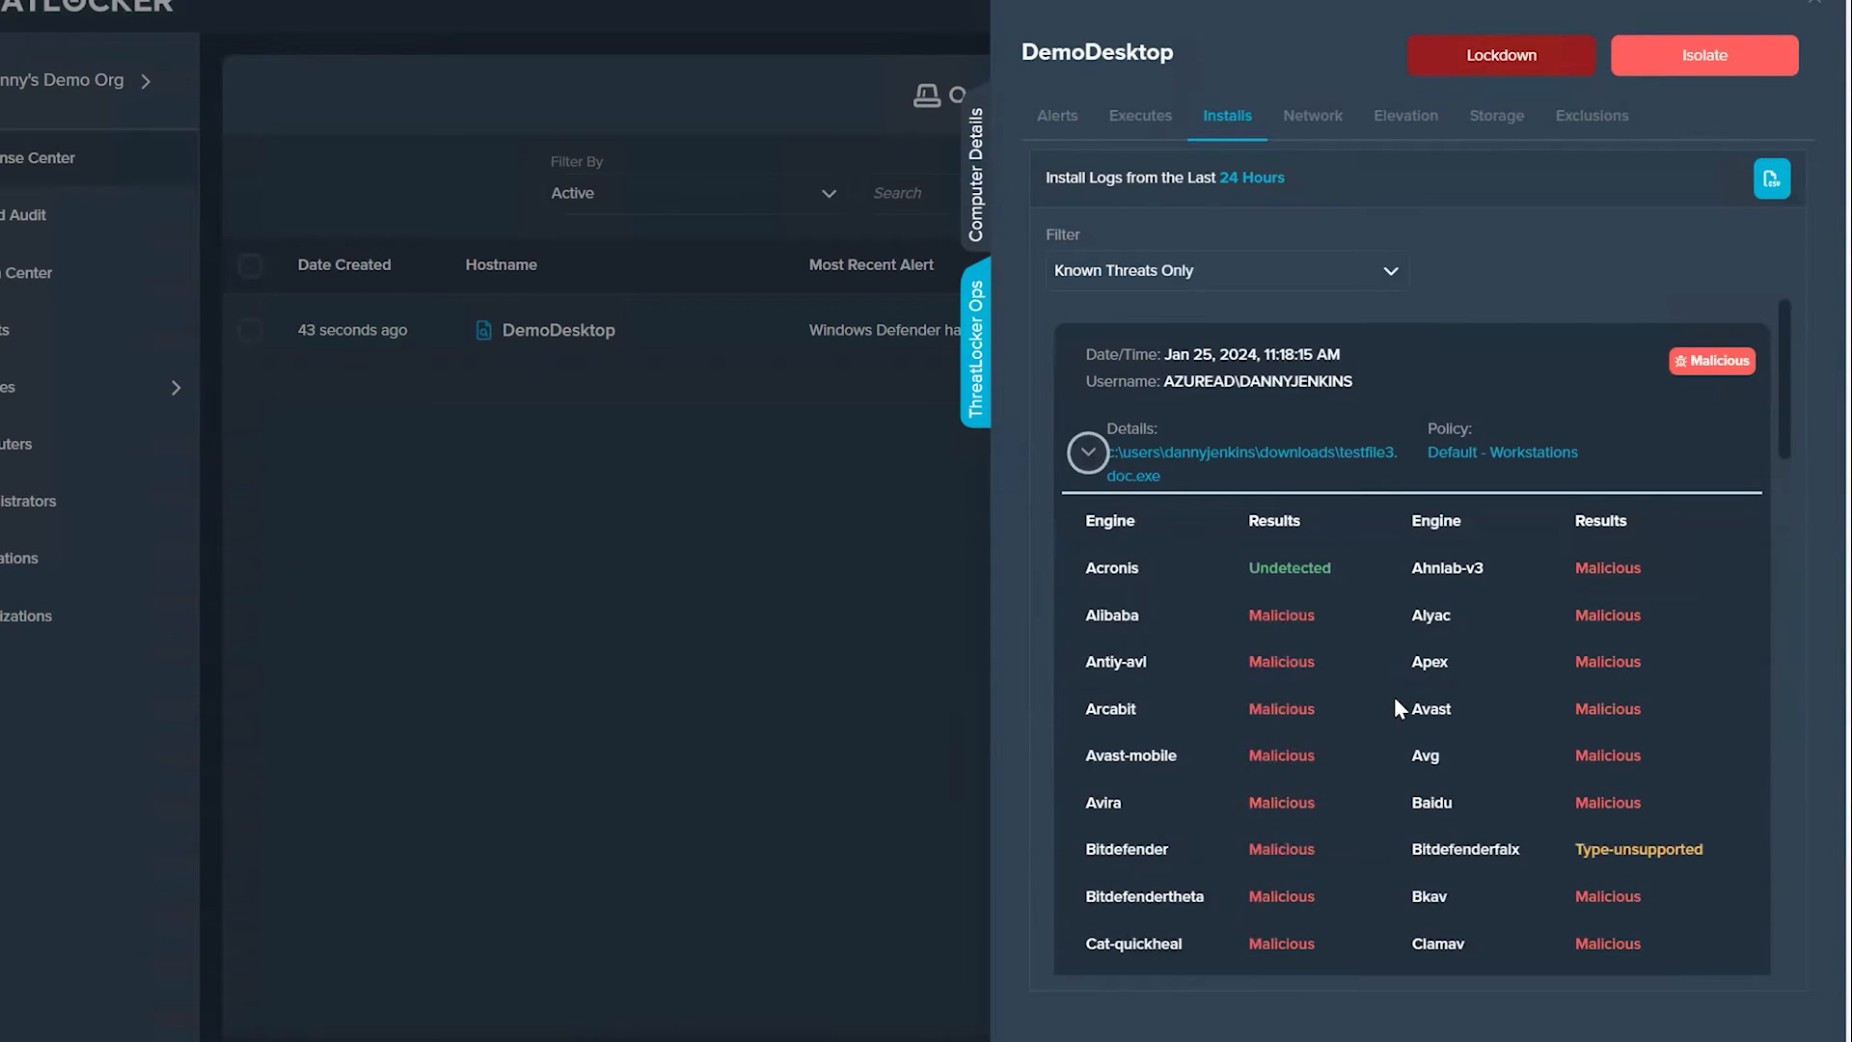
scroll(1395, 707, "down", 4)
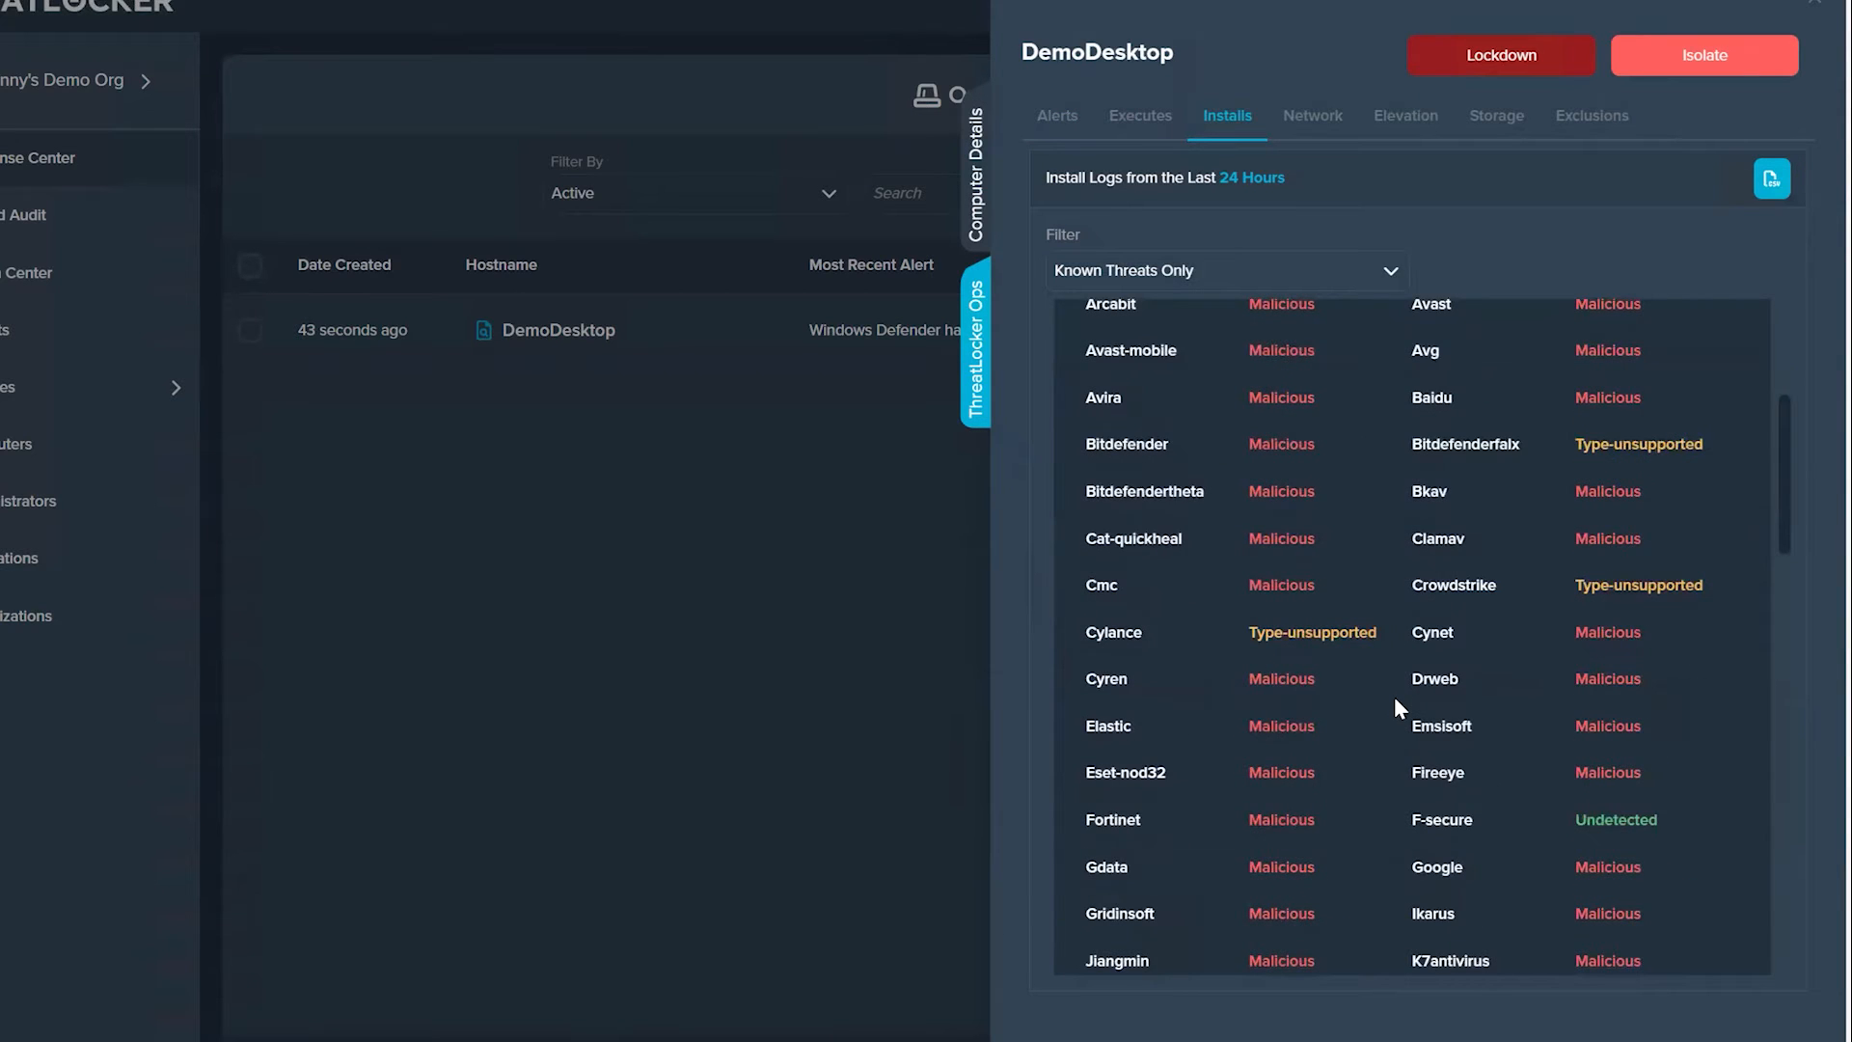
scroll(1393, 696, "up", 4)
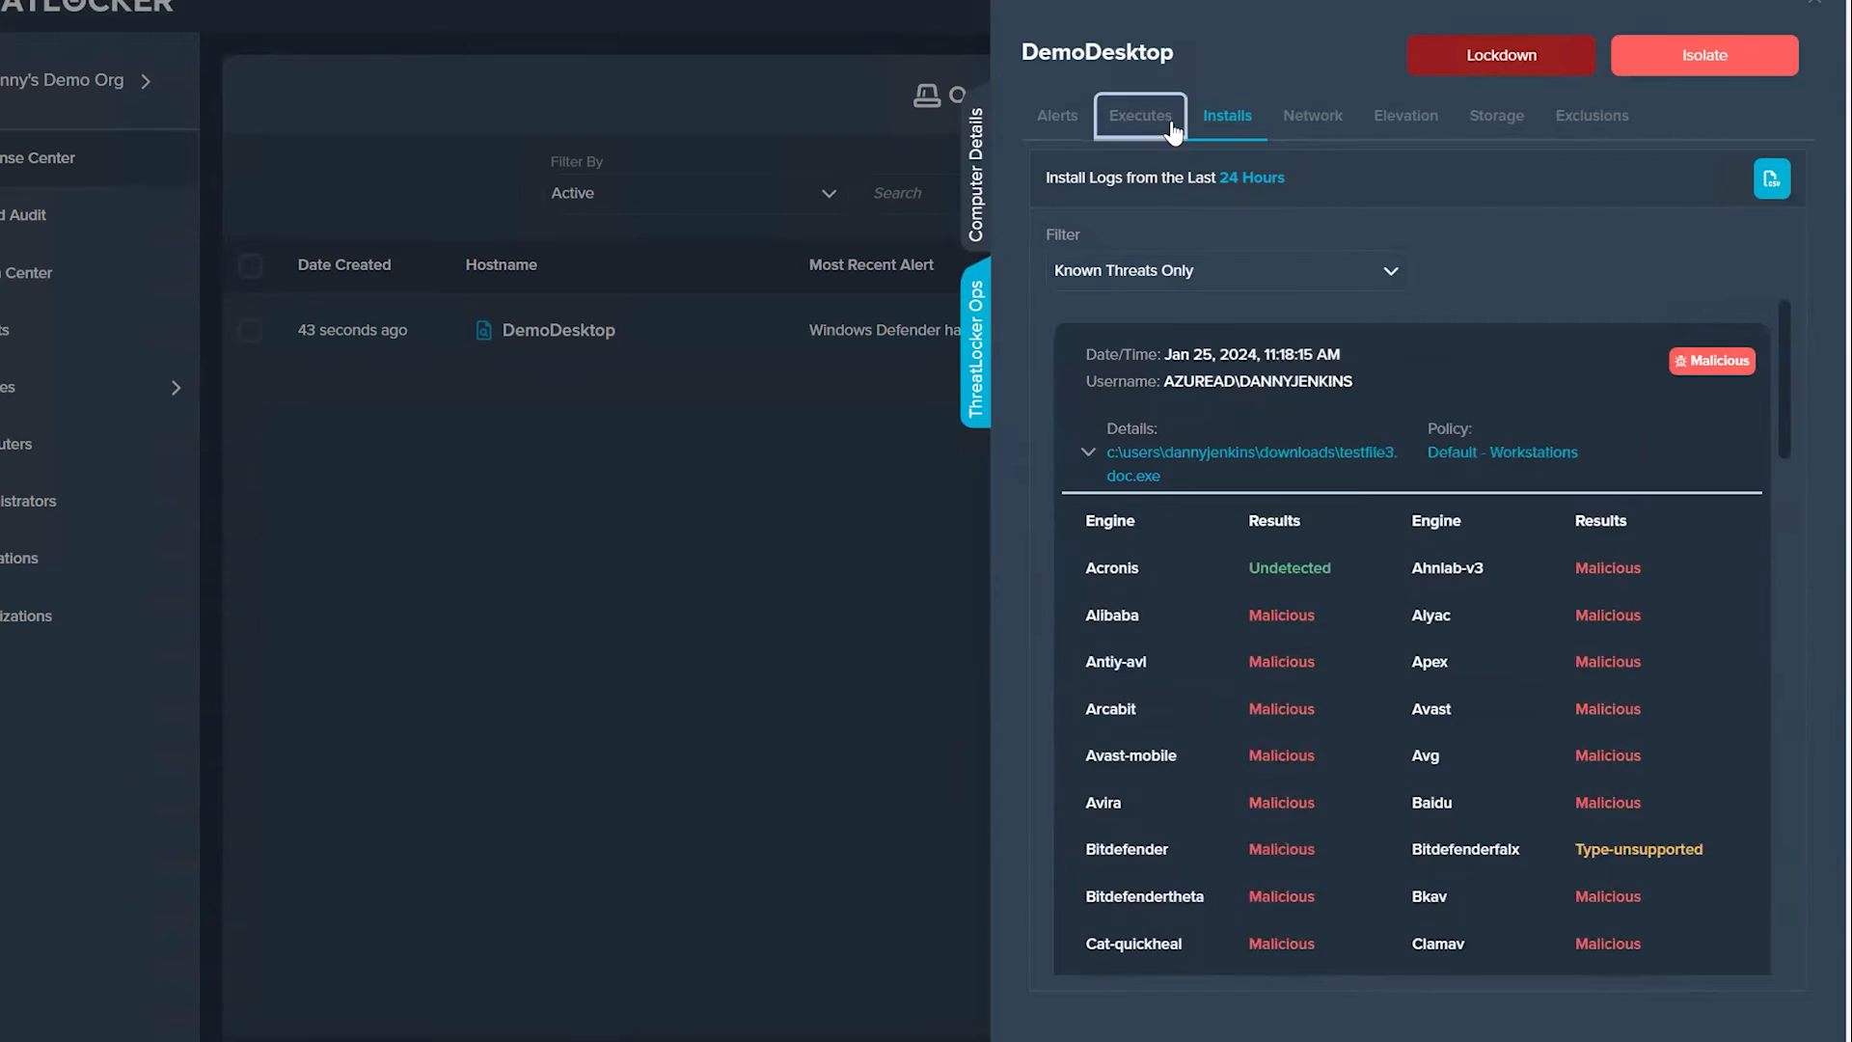
Step: Return to the execute logs, expand the denied putty.exe entry from 8:15:46 AM, and examine its scan engine results
left_click(1140, 116)
scroll(1438, 752, "down", 4)
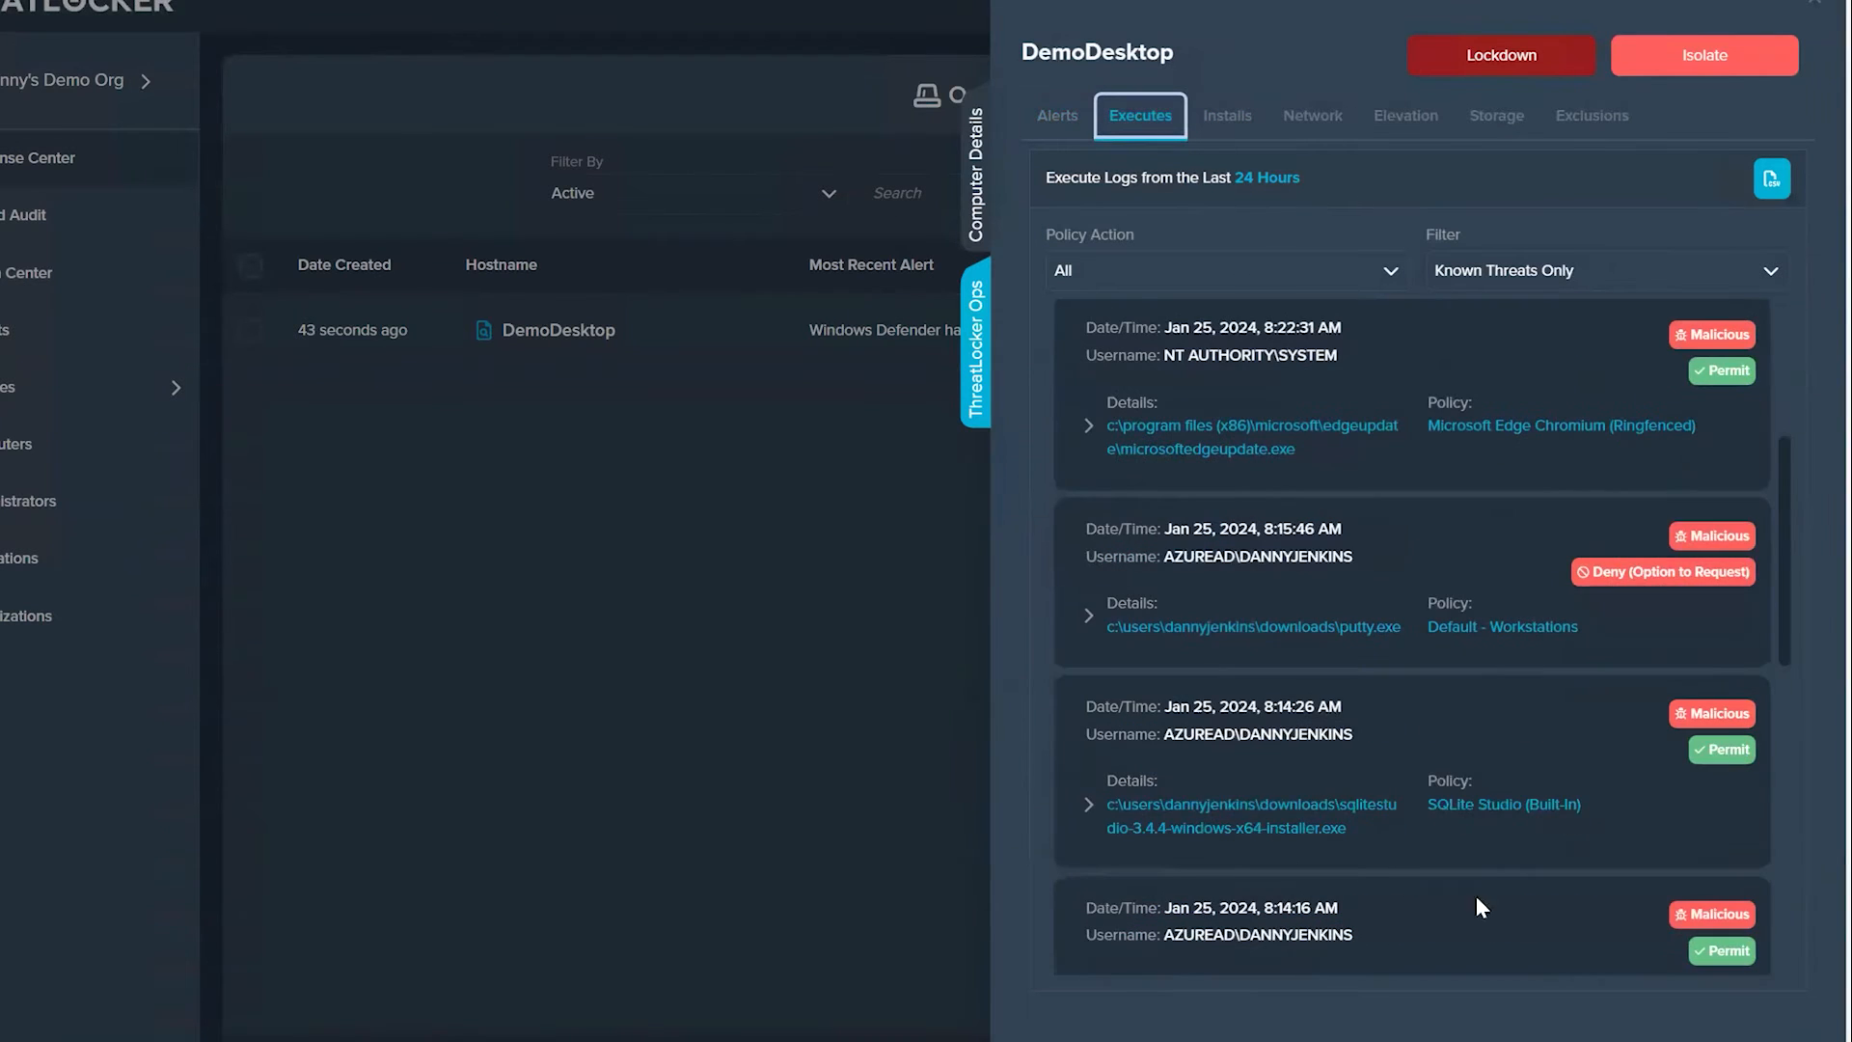
left_click(1089, 617)
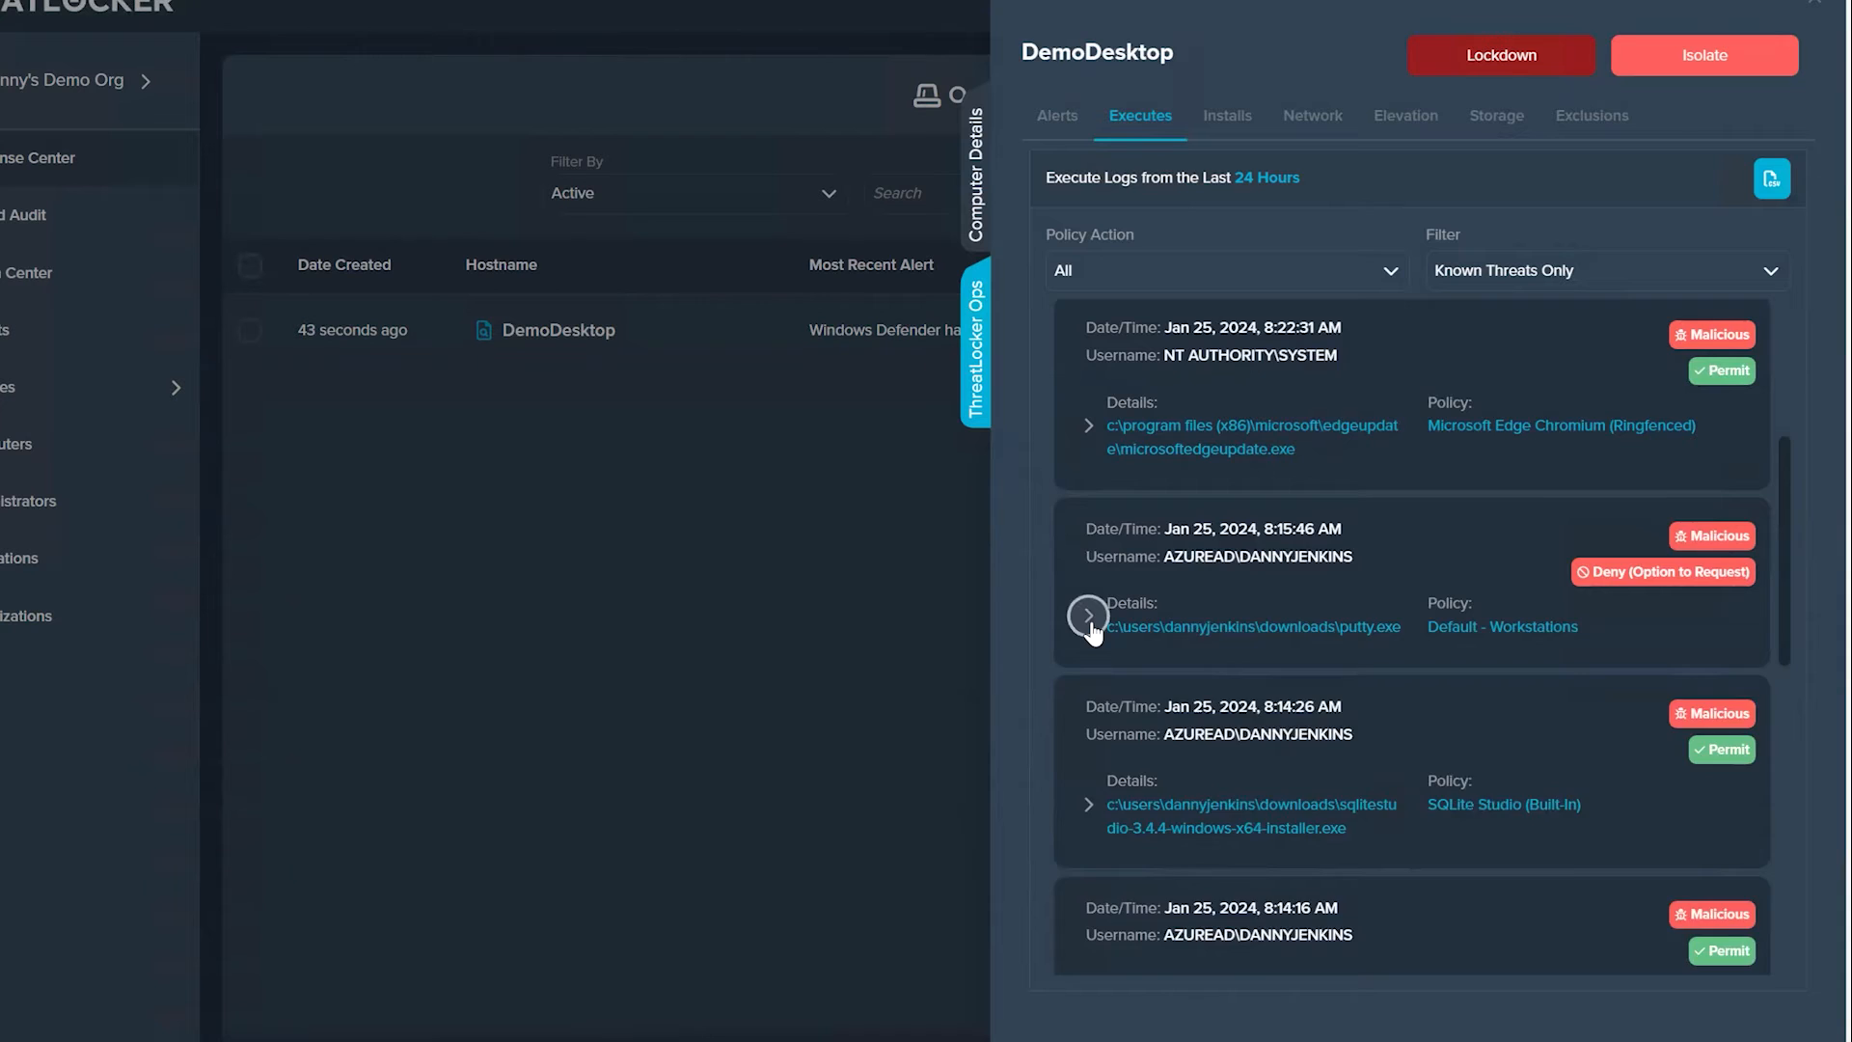
scroll(1362, 719, "down", 4)
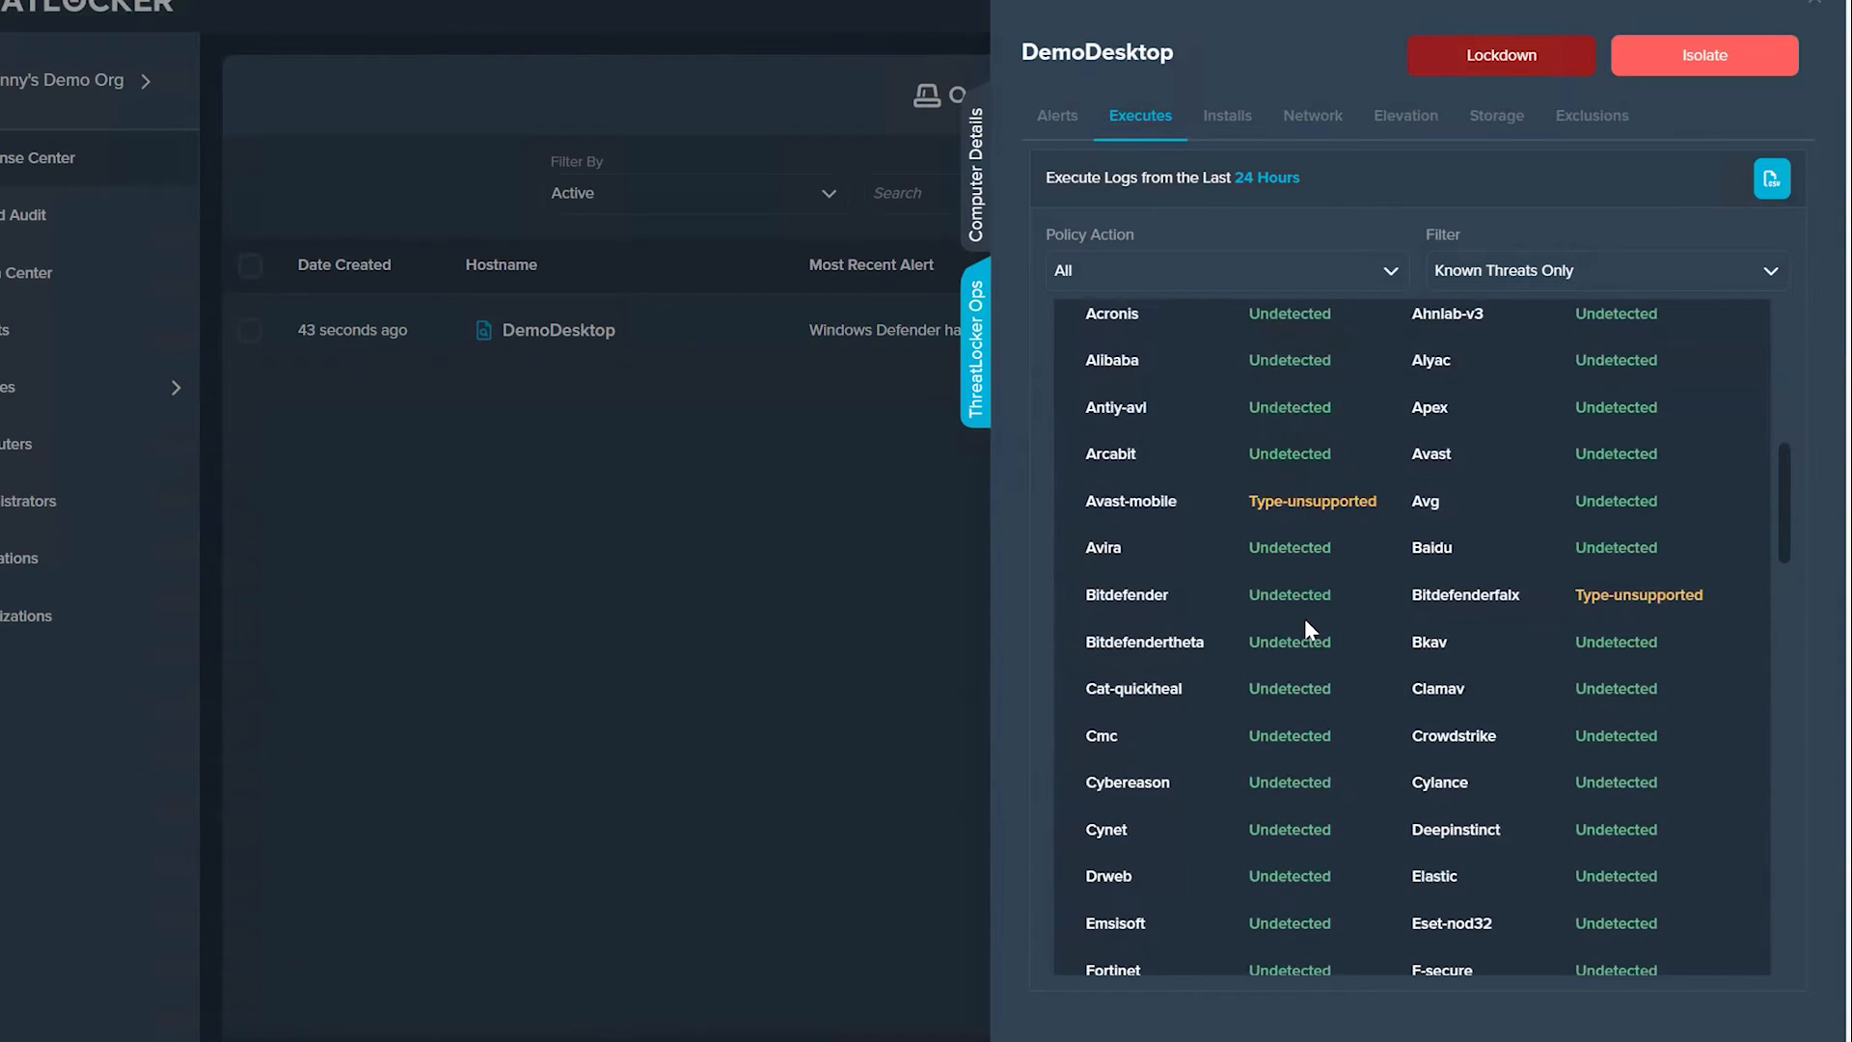
scroll(1321, 752, "down", 13)
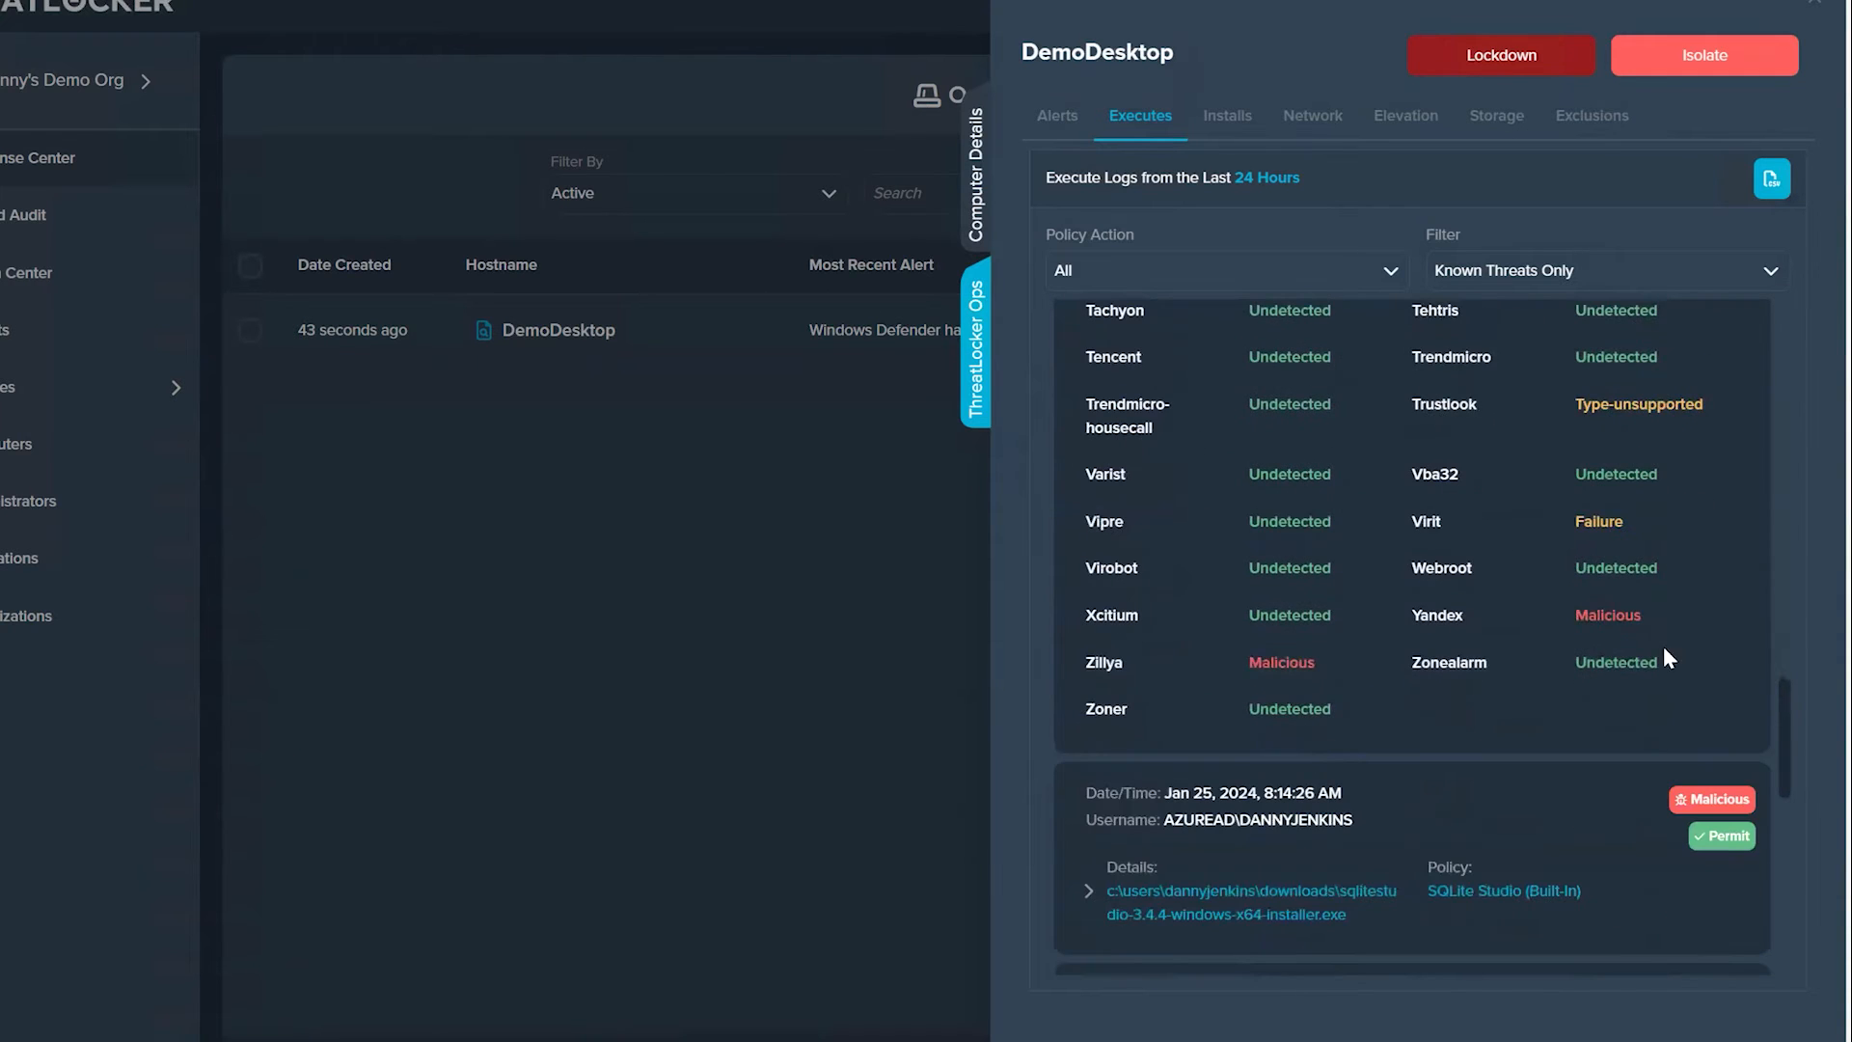
Step: Go back to the install logs and read through the rest of the testfile3.doc.exe engine results
left_click(1214, 119)
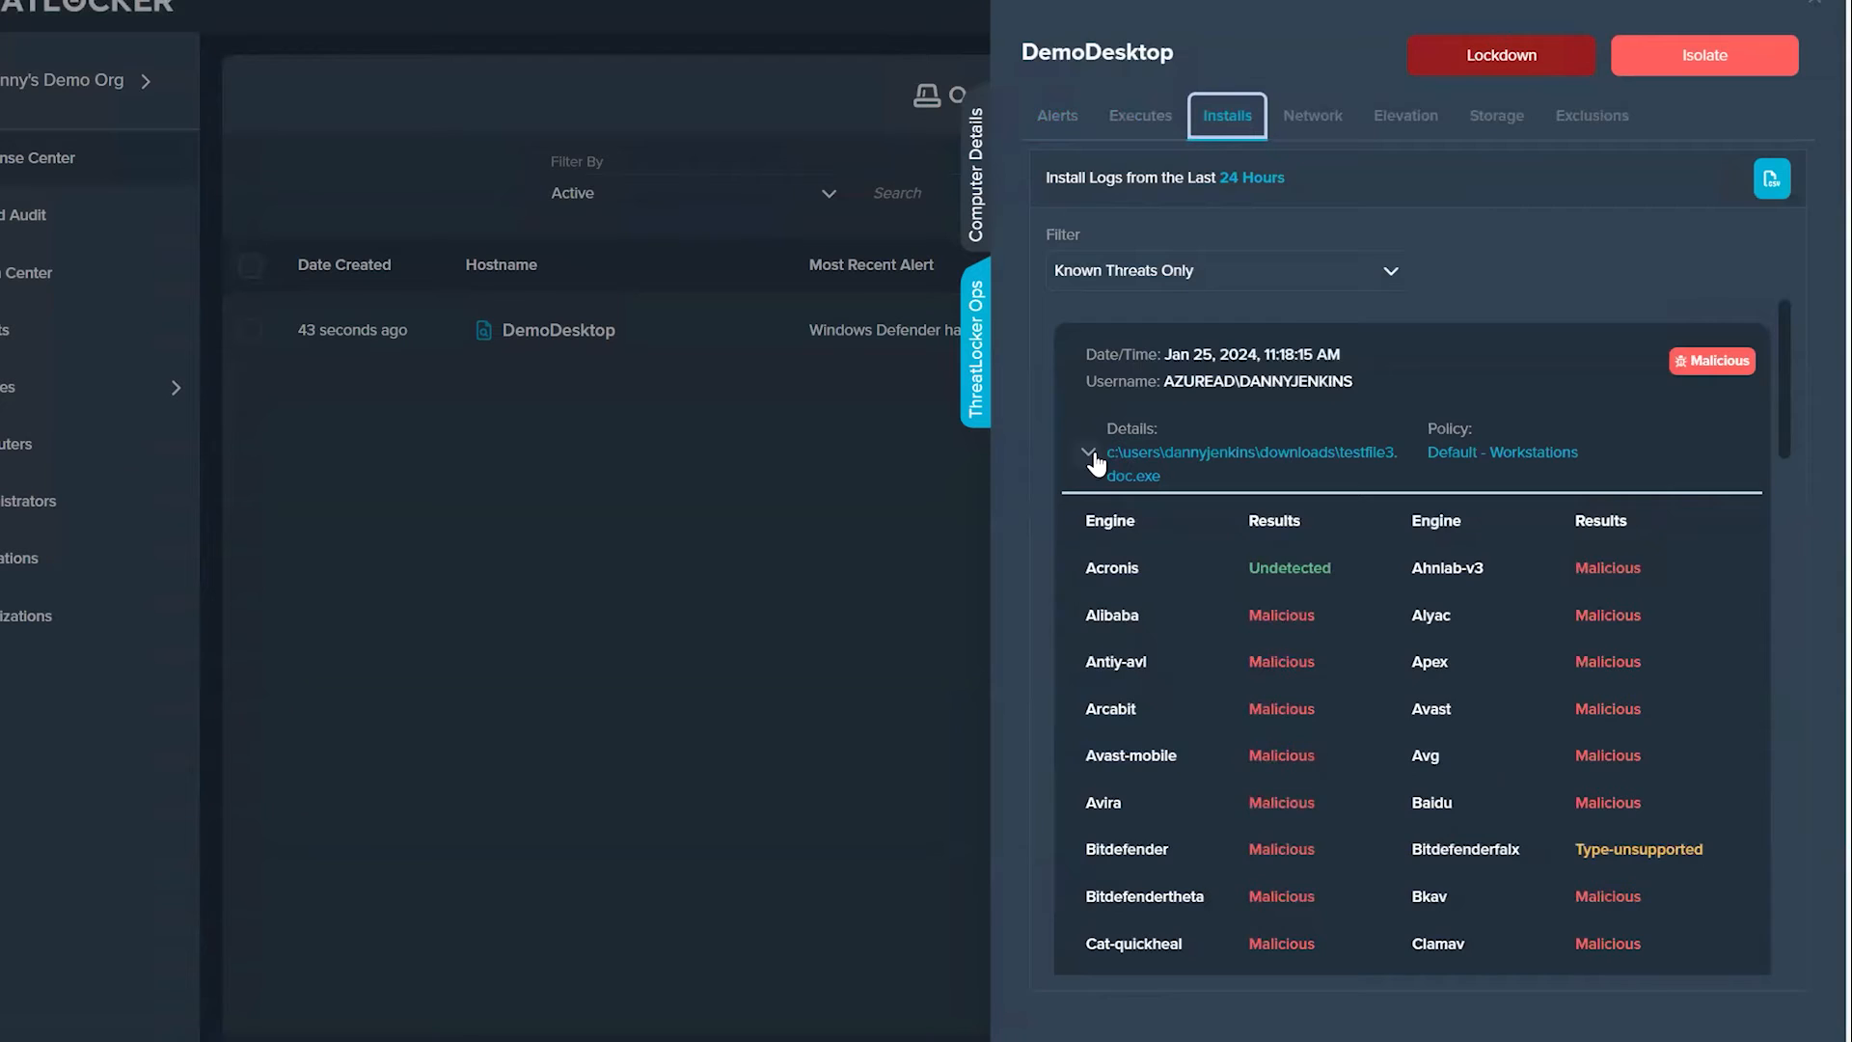
scroll(1543, 667, "down", 10)
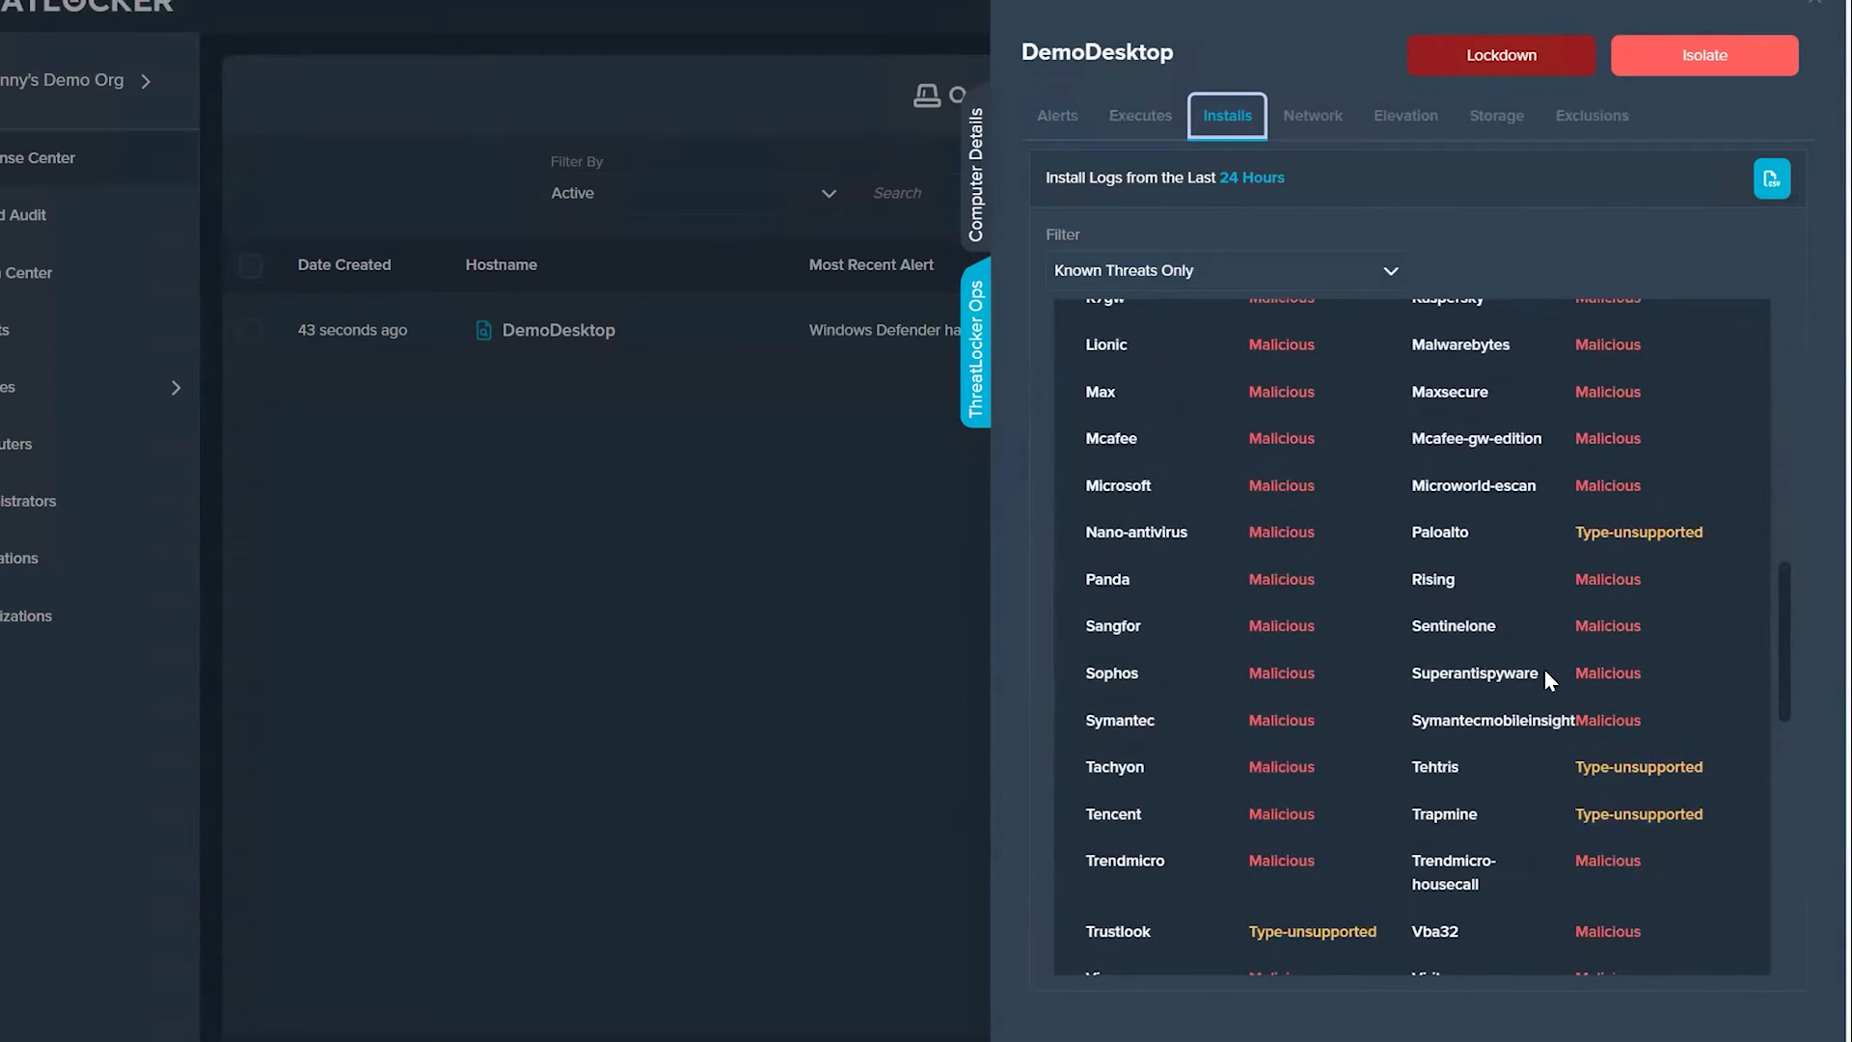
scroll(1546, 672, "down", 6)
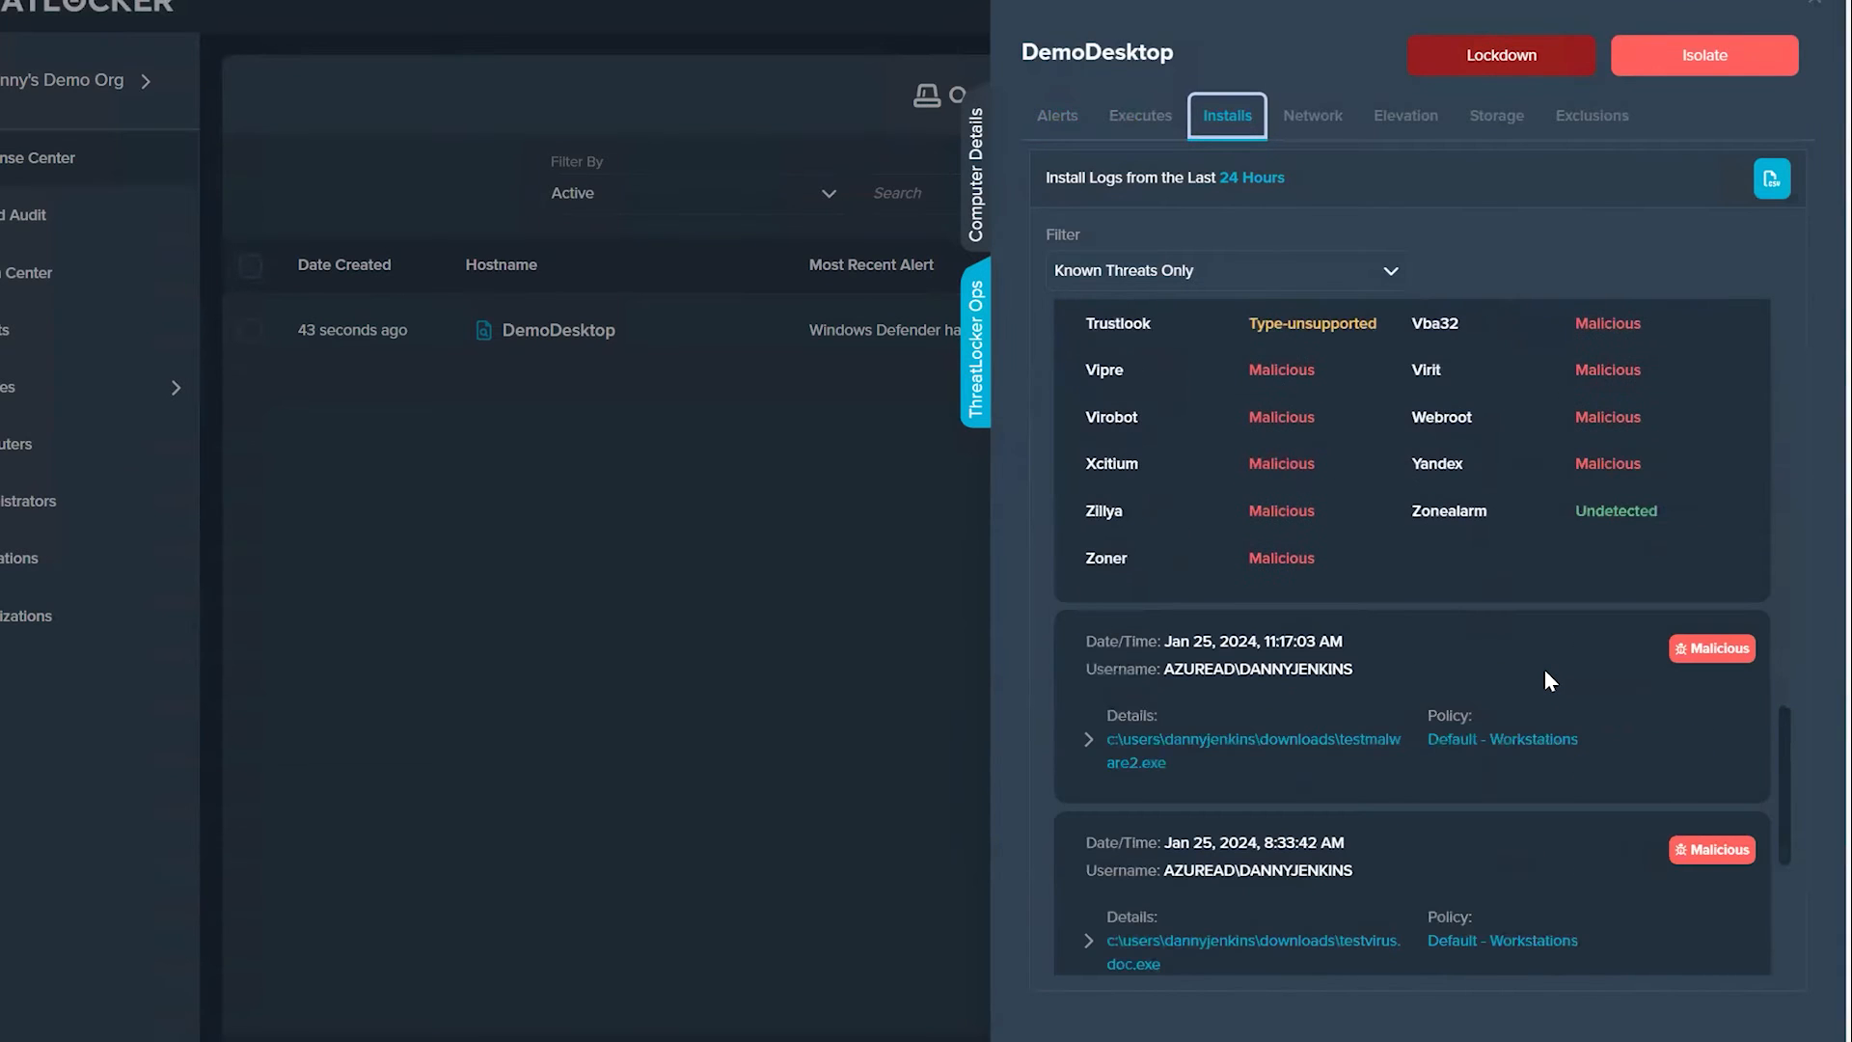
Step: Show DemoDesktop's network logs with the filter set to All, expand the most recent connection, and review the permitted connections
left_click(1312, 116)
left_click(1508, 282)
left_click(1461, 353)
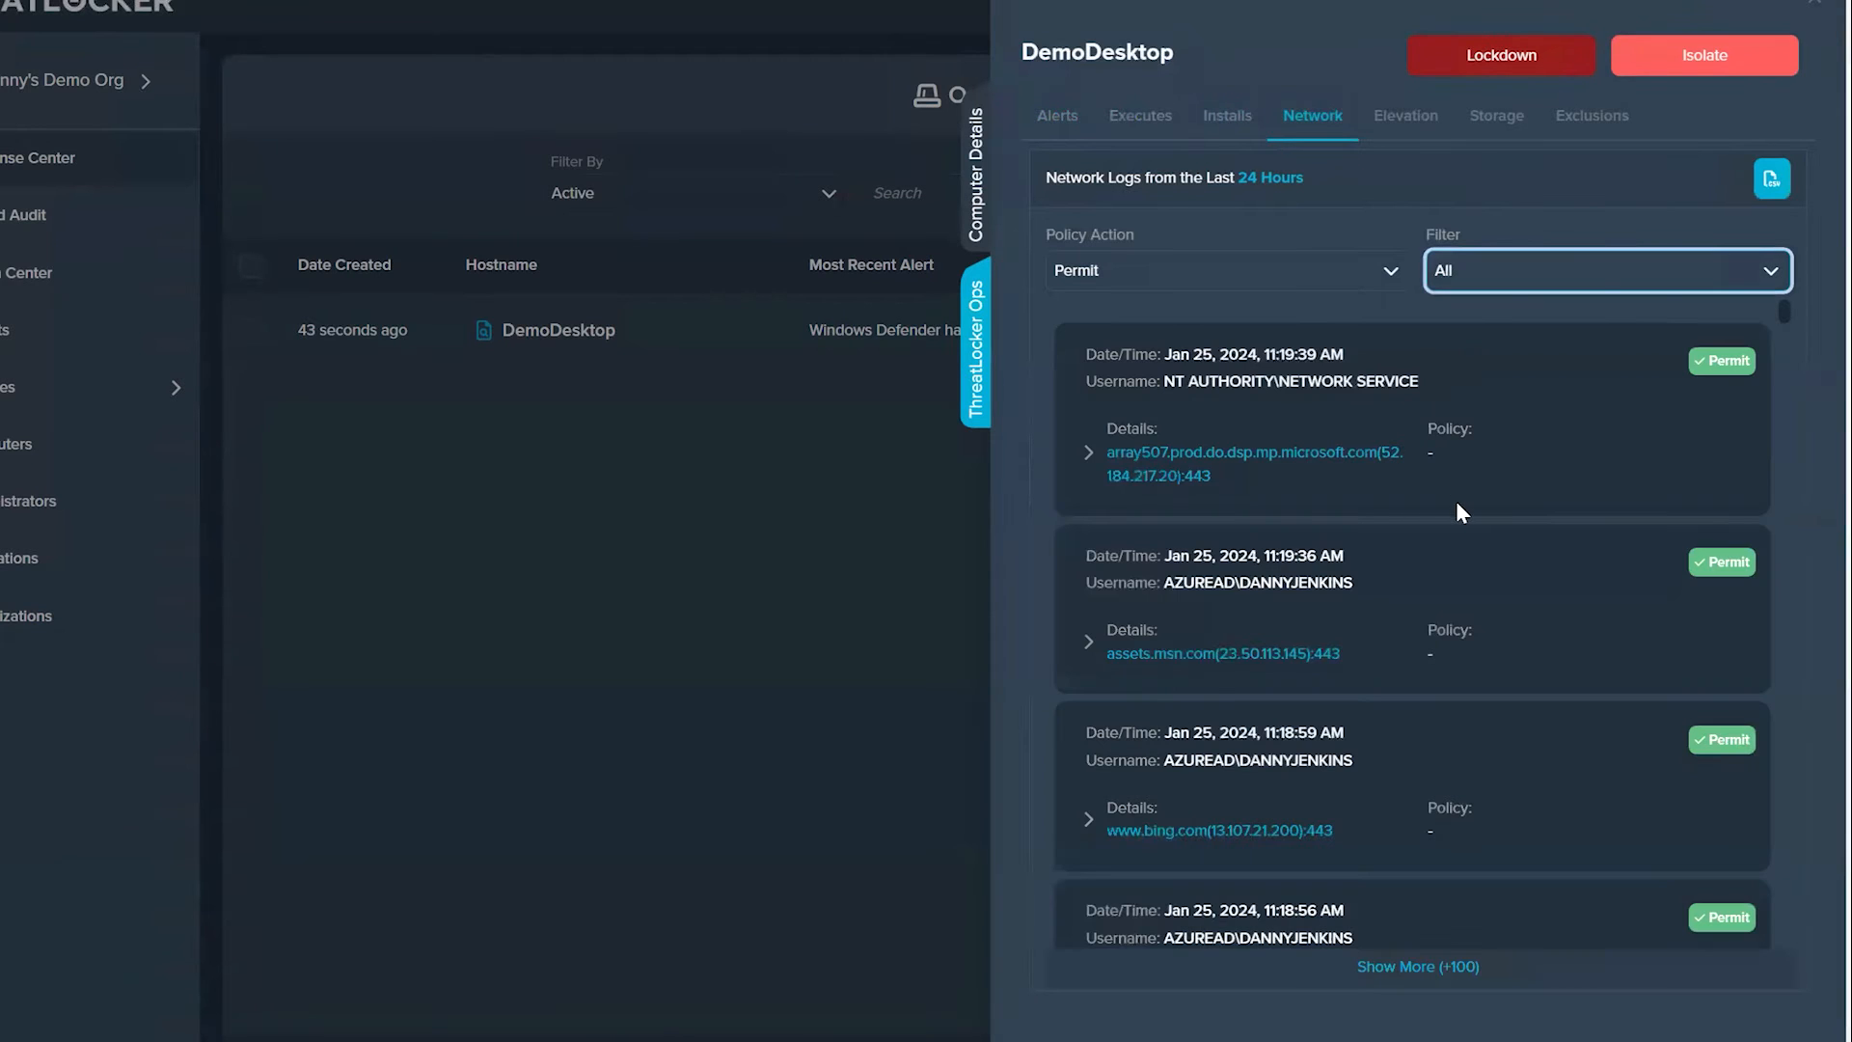
left_click(1088, 453)
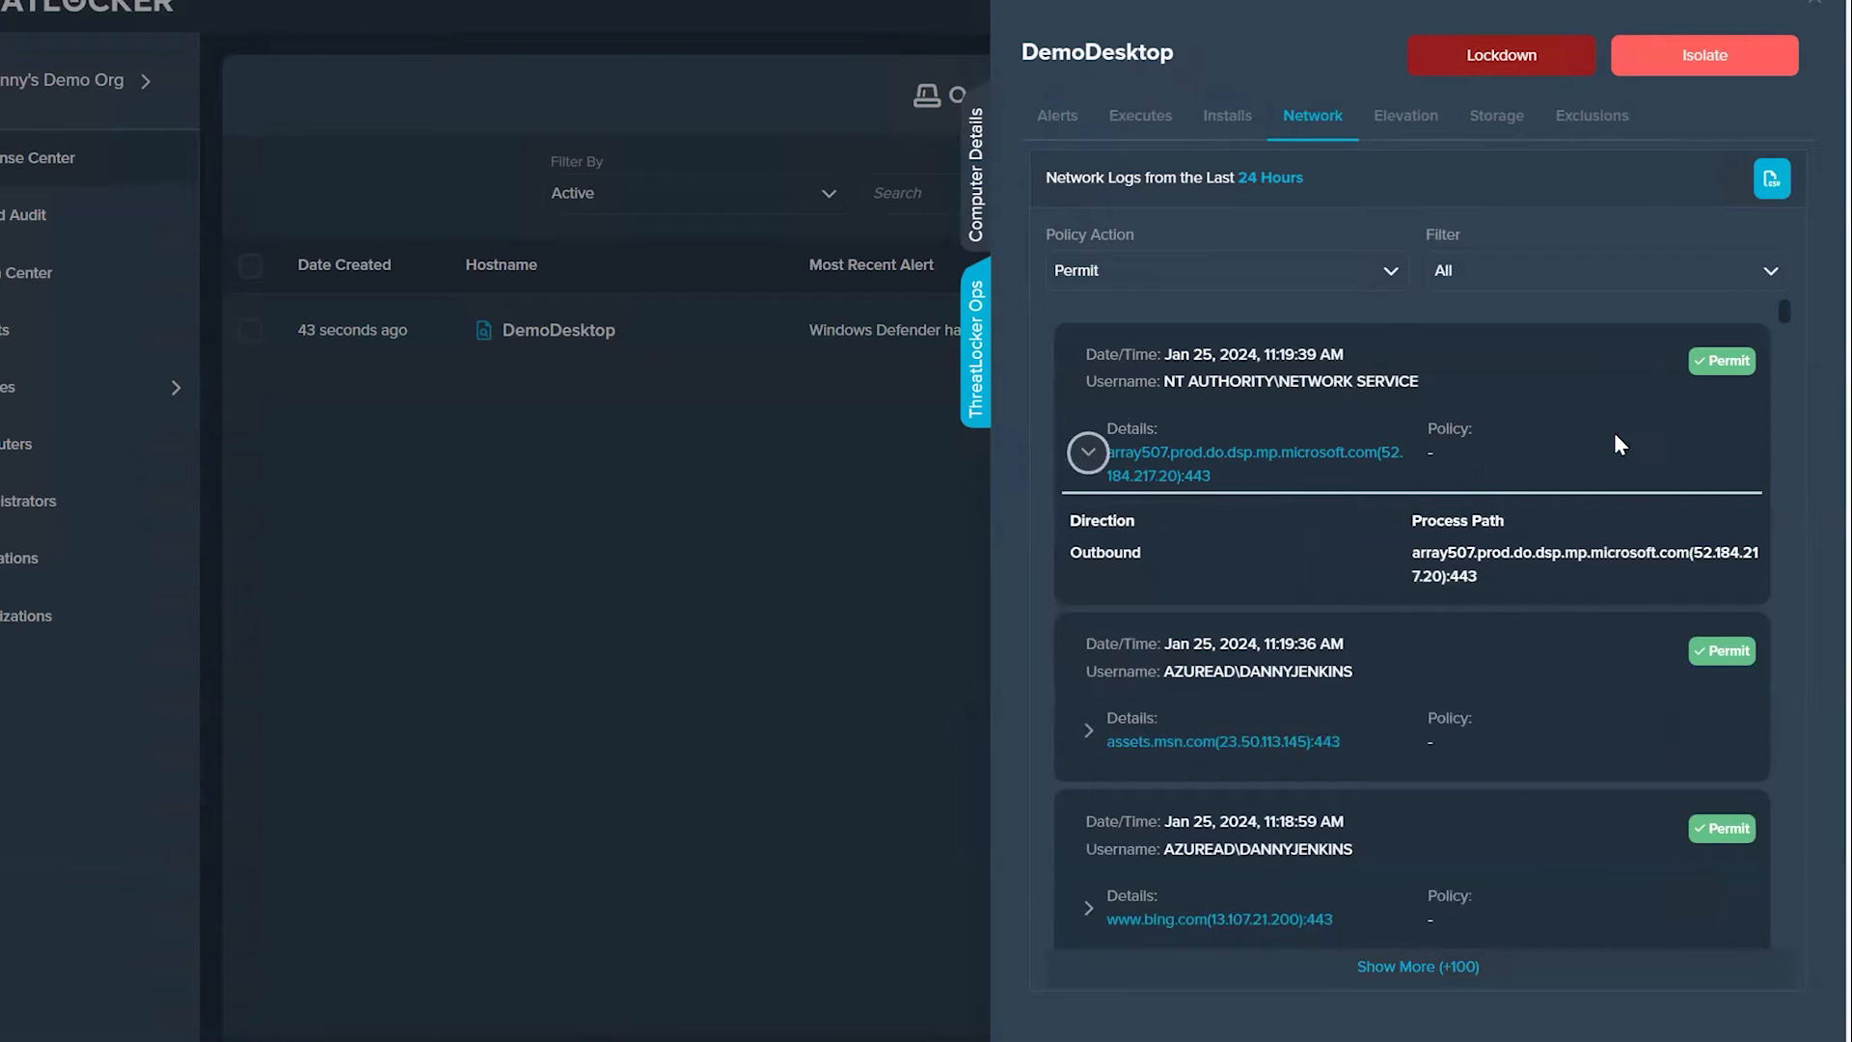
left_click(1584, 280)
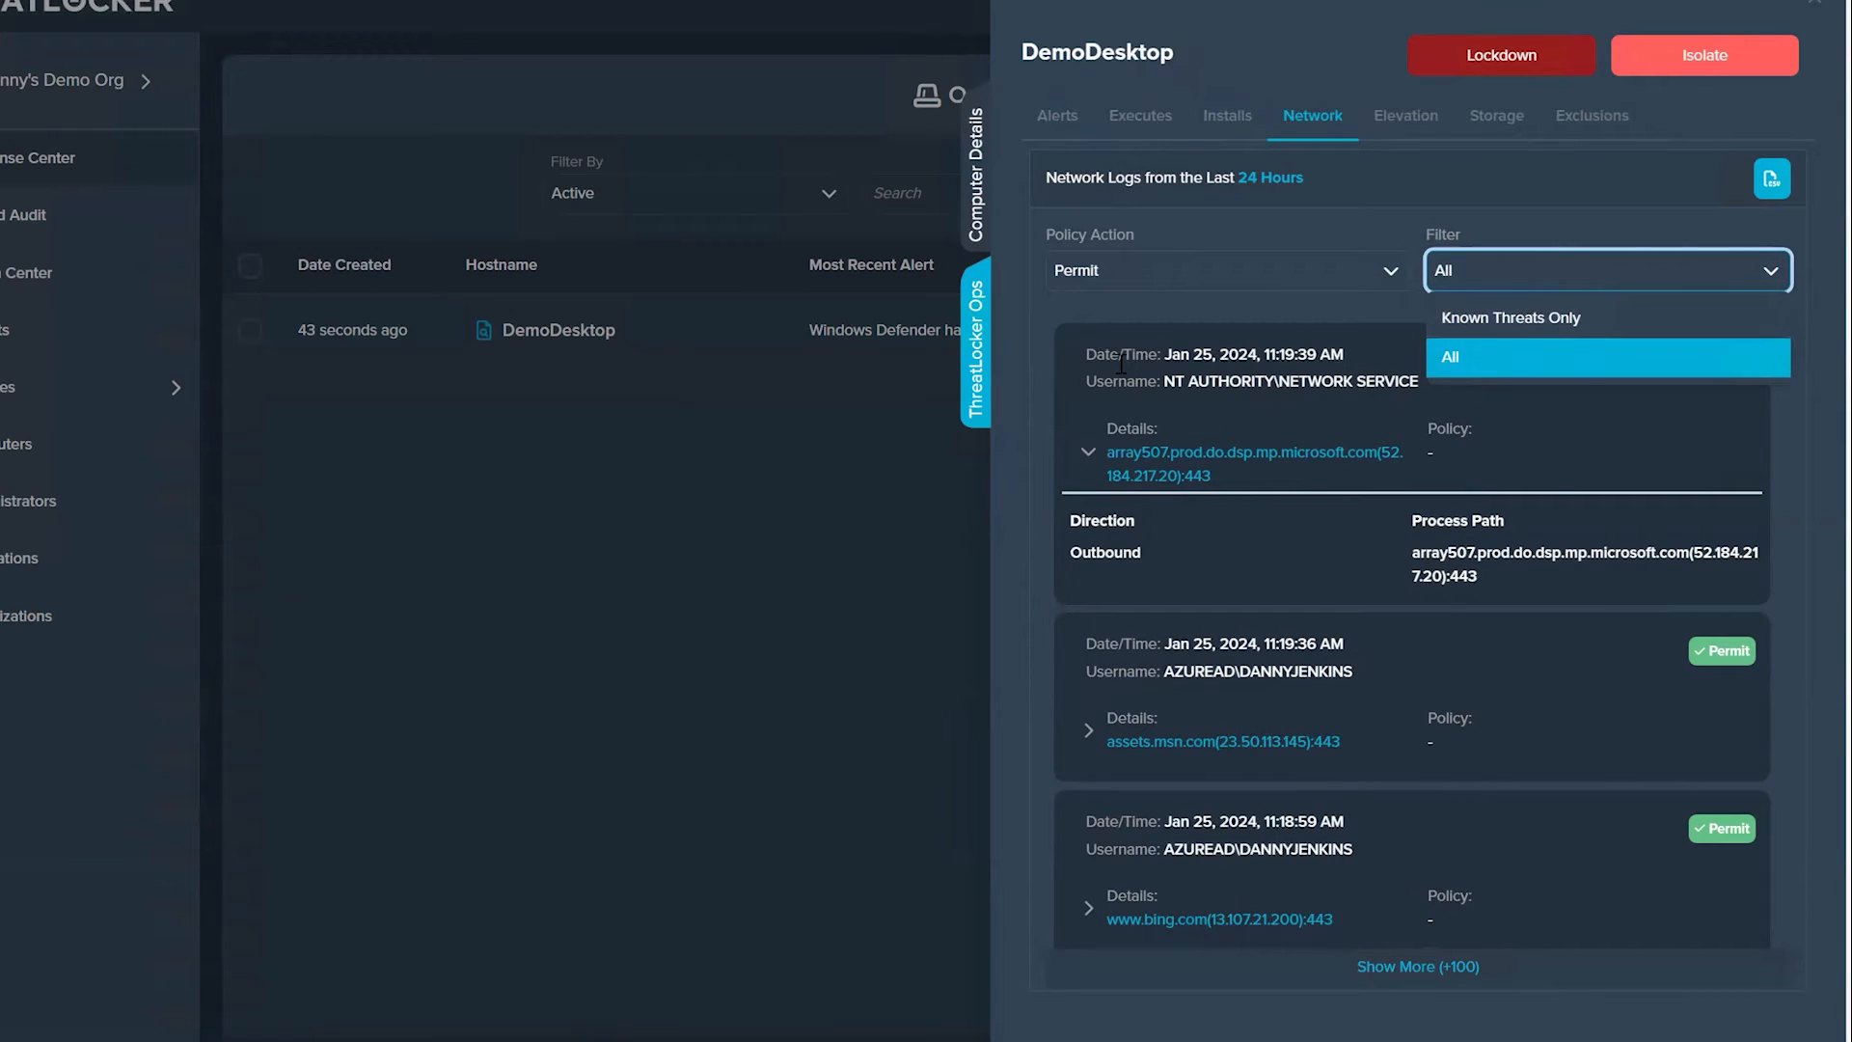
left_click(1033, 387)
scroll(1566, 444, "down", 5)
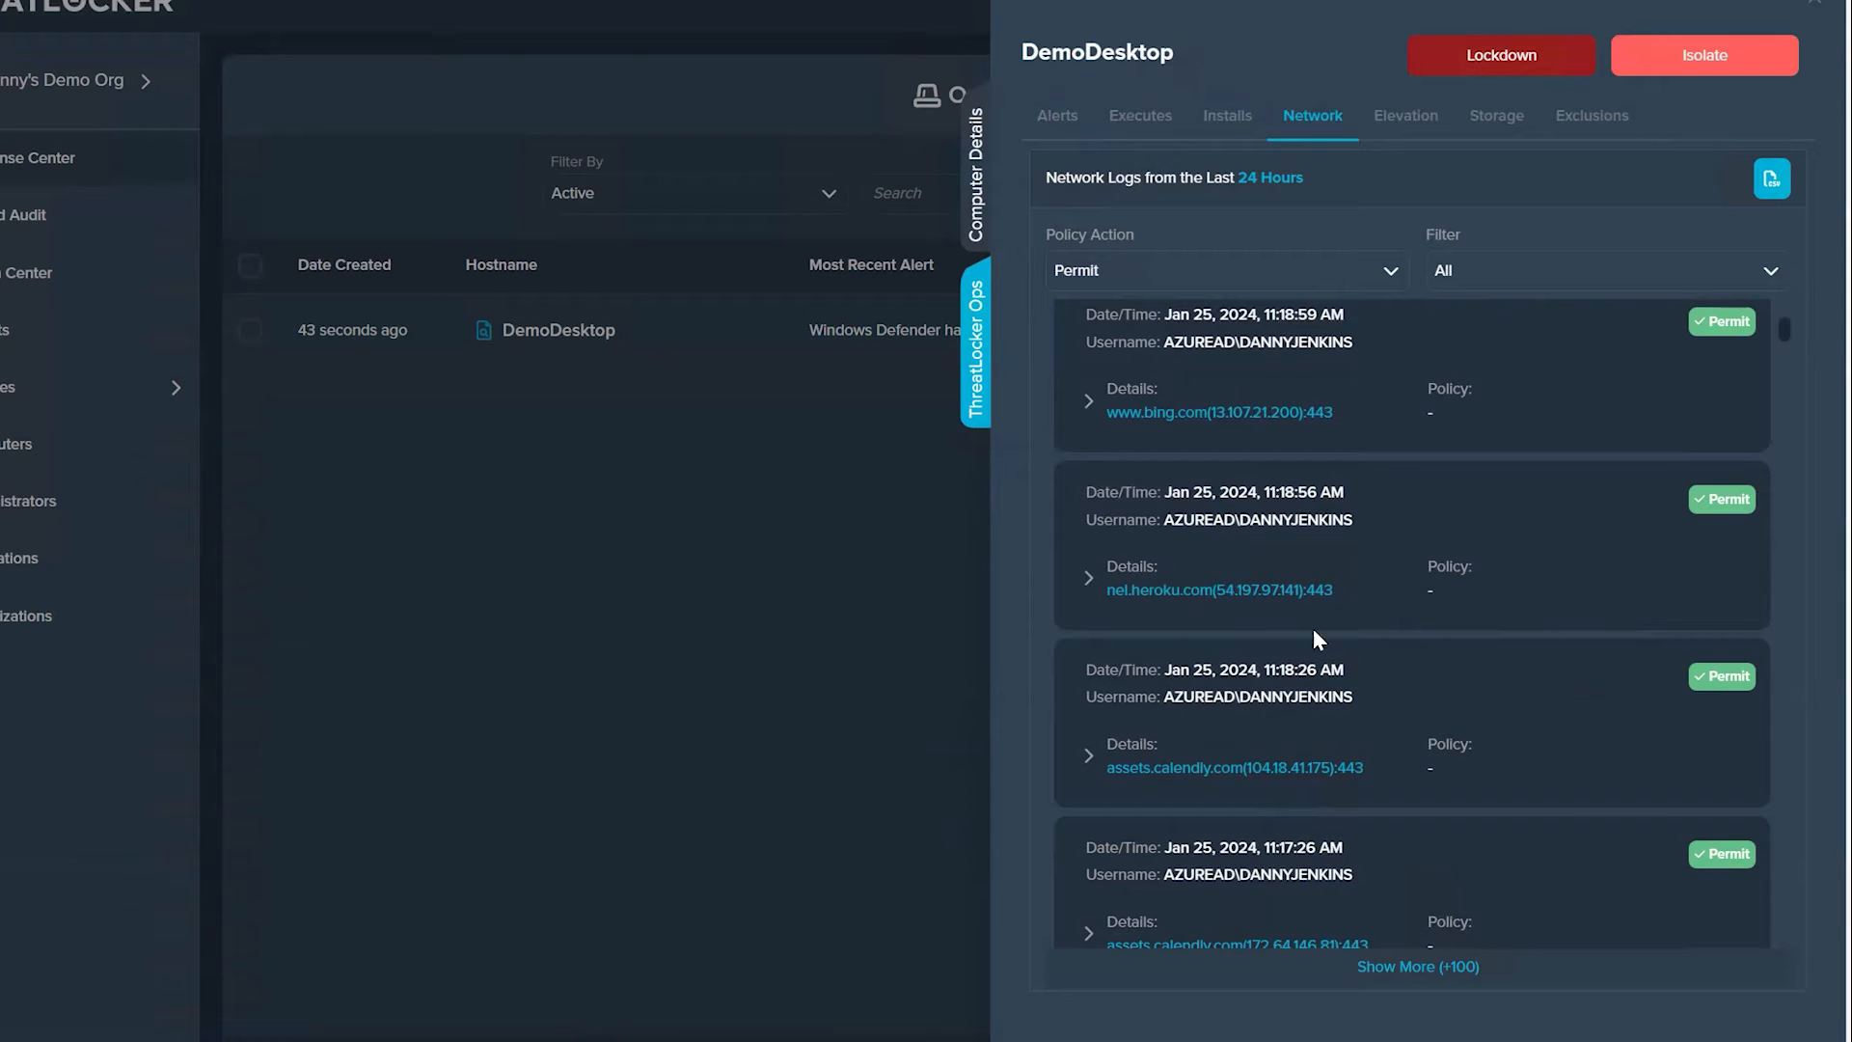
Step: Show DemoDesktop's elevation logs and expand the most recent system settings entry
left_click(1401, 123)
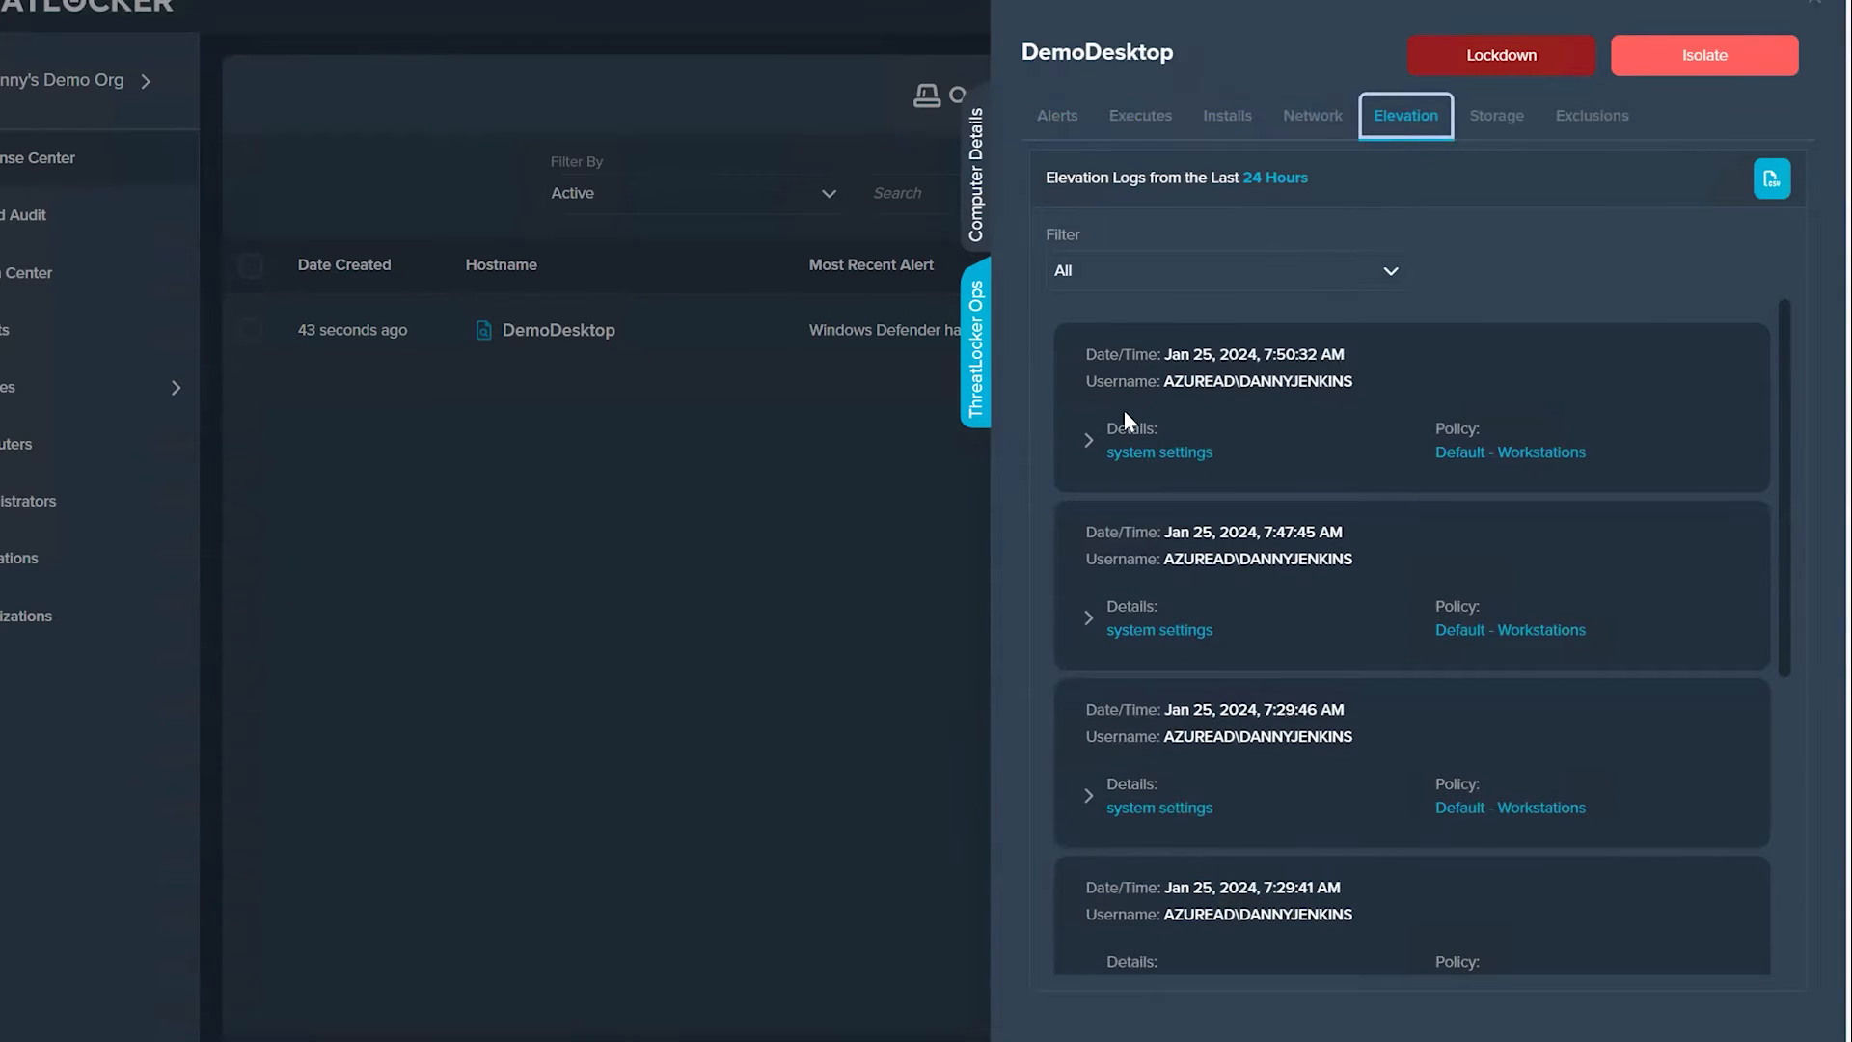
left_click(1093, 449)
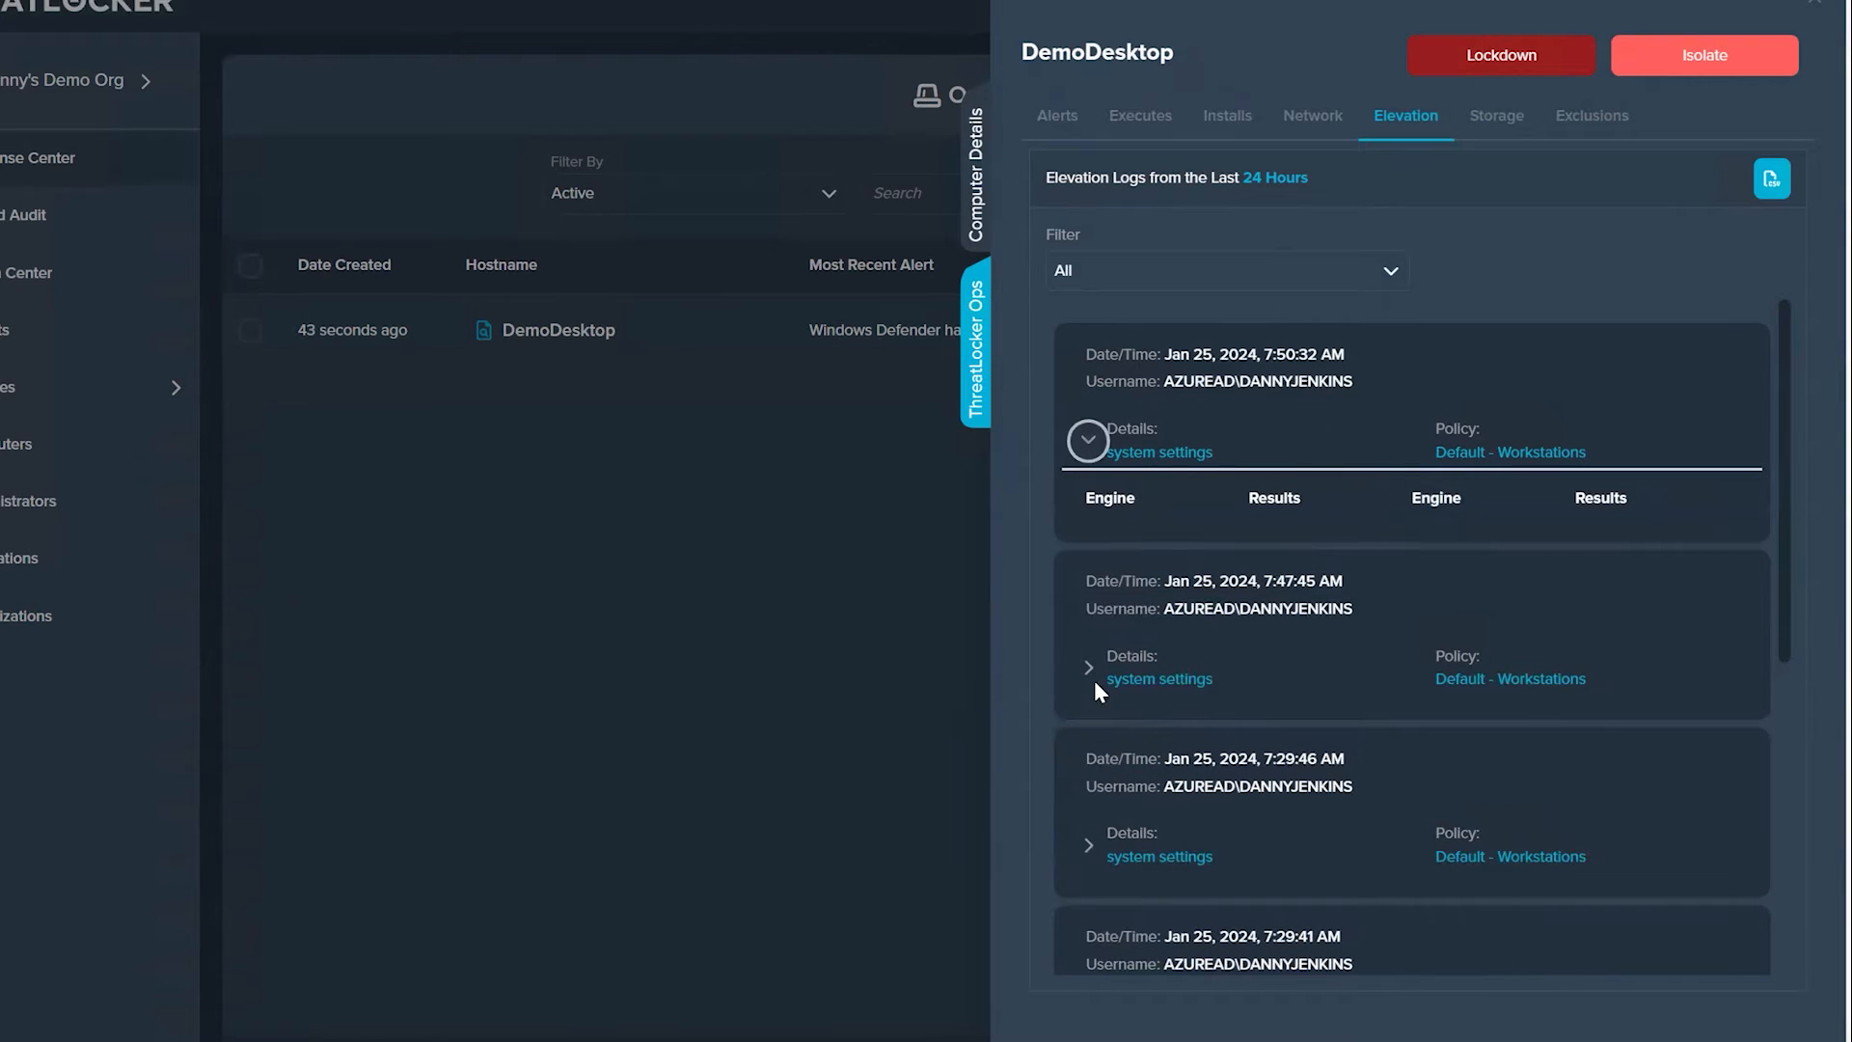
Step: Read through the remaining elevation entries and review DemoDesktop's permitted storage logs from the last 24 hours
scroll(1343, 613, "down", 3)
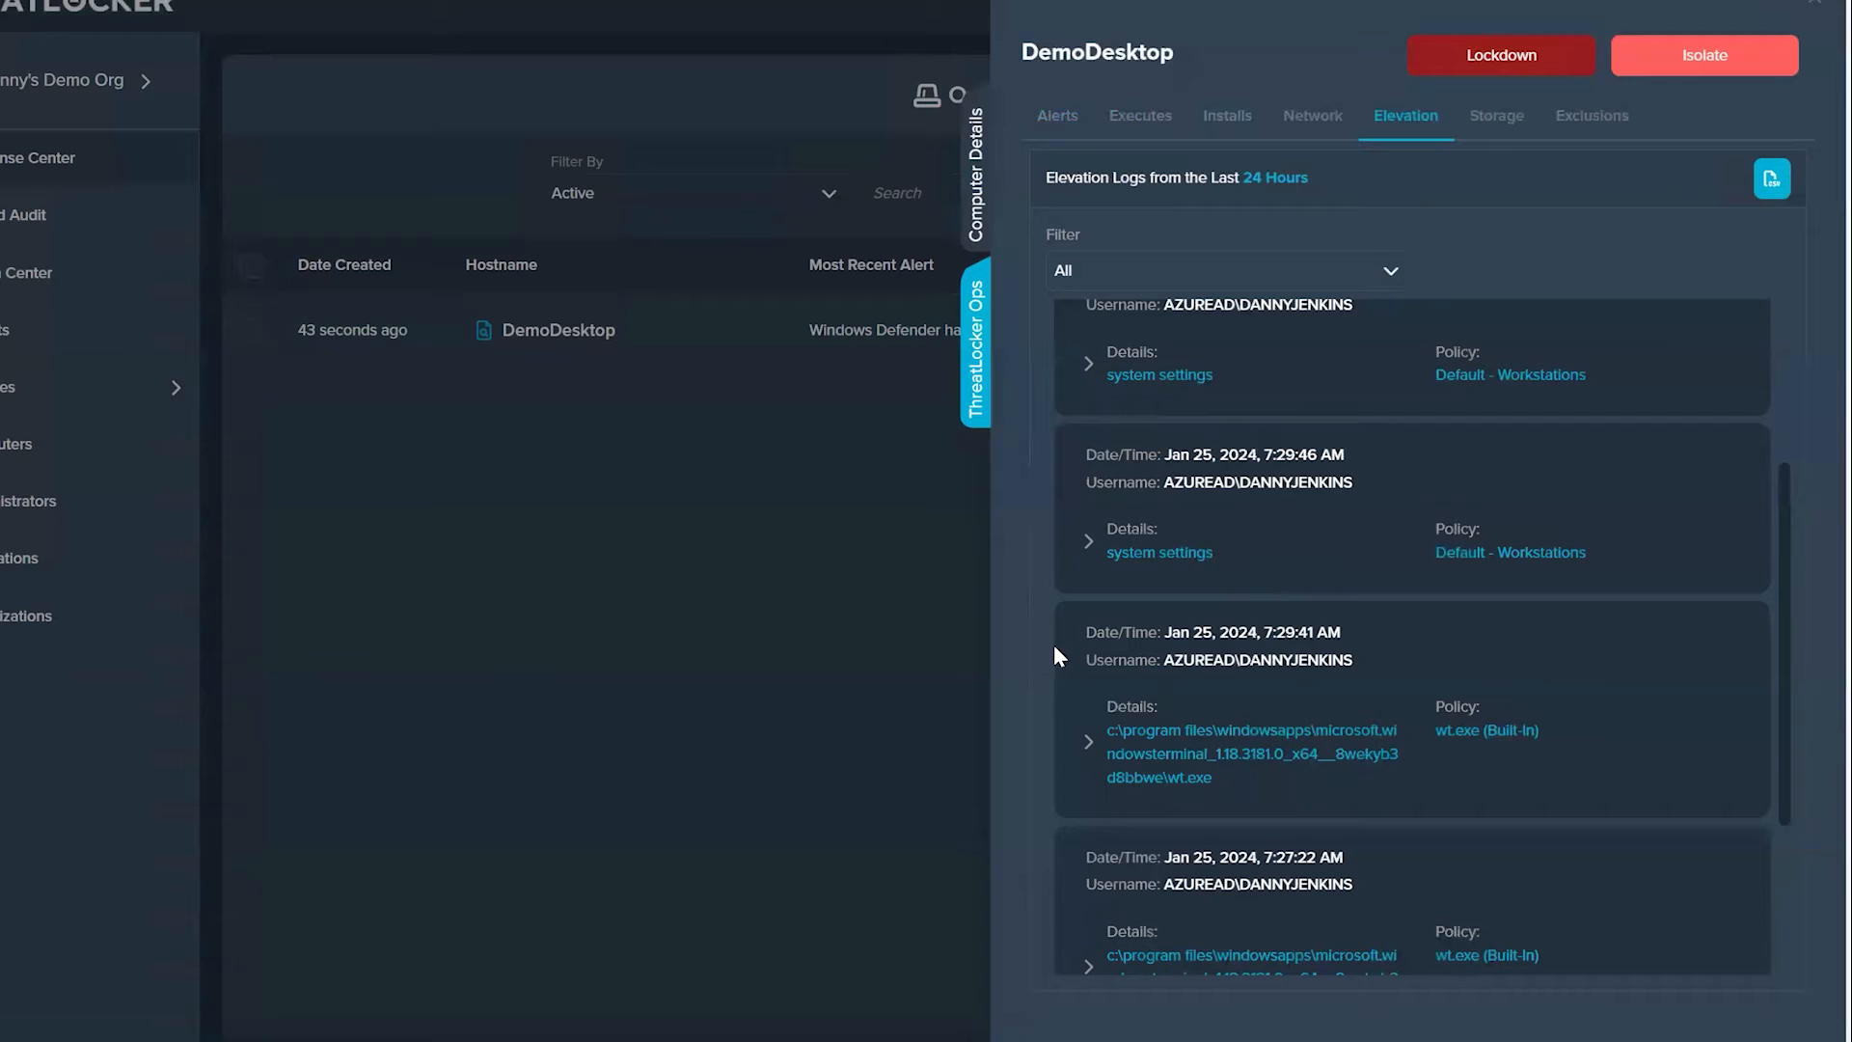
scroll(1110, 695, "down", 2)
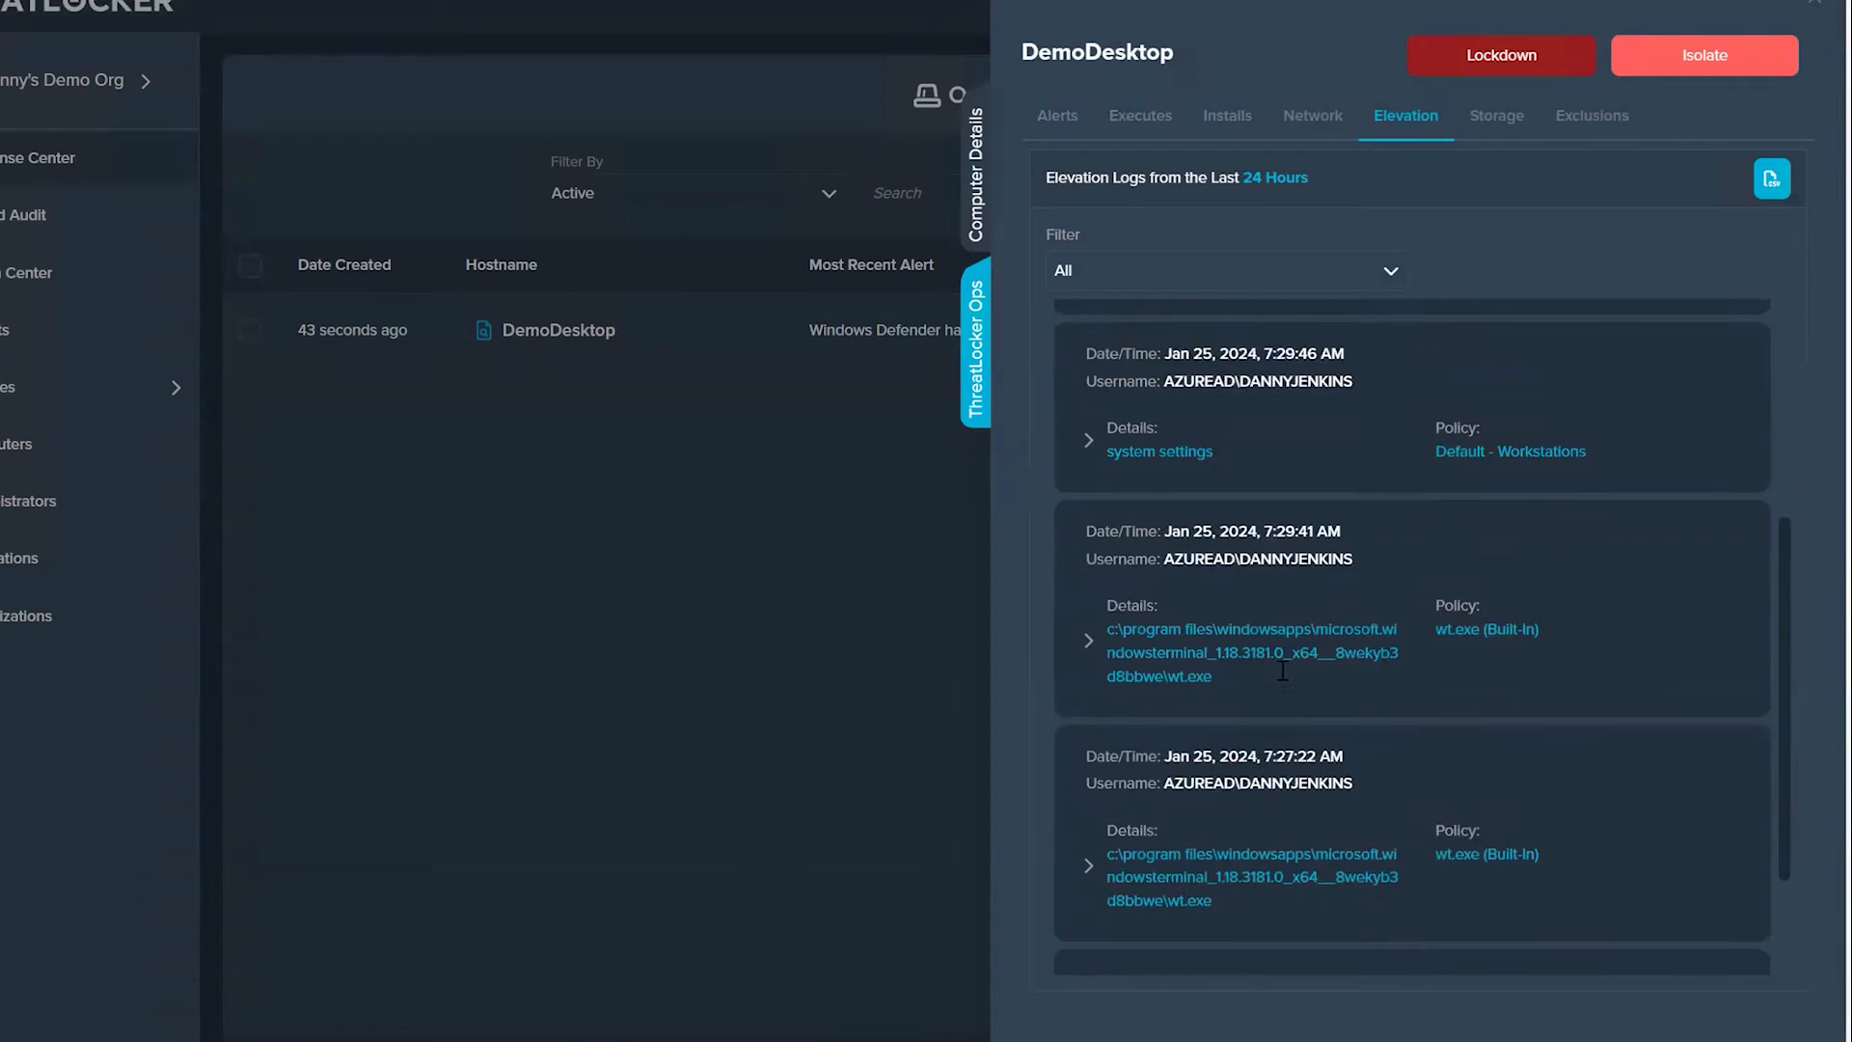
scroll(1470, 432, "up", 5)
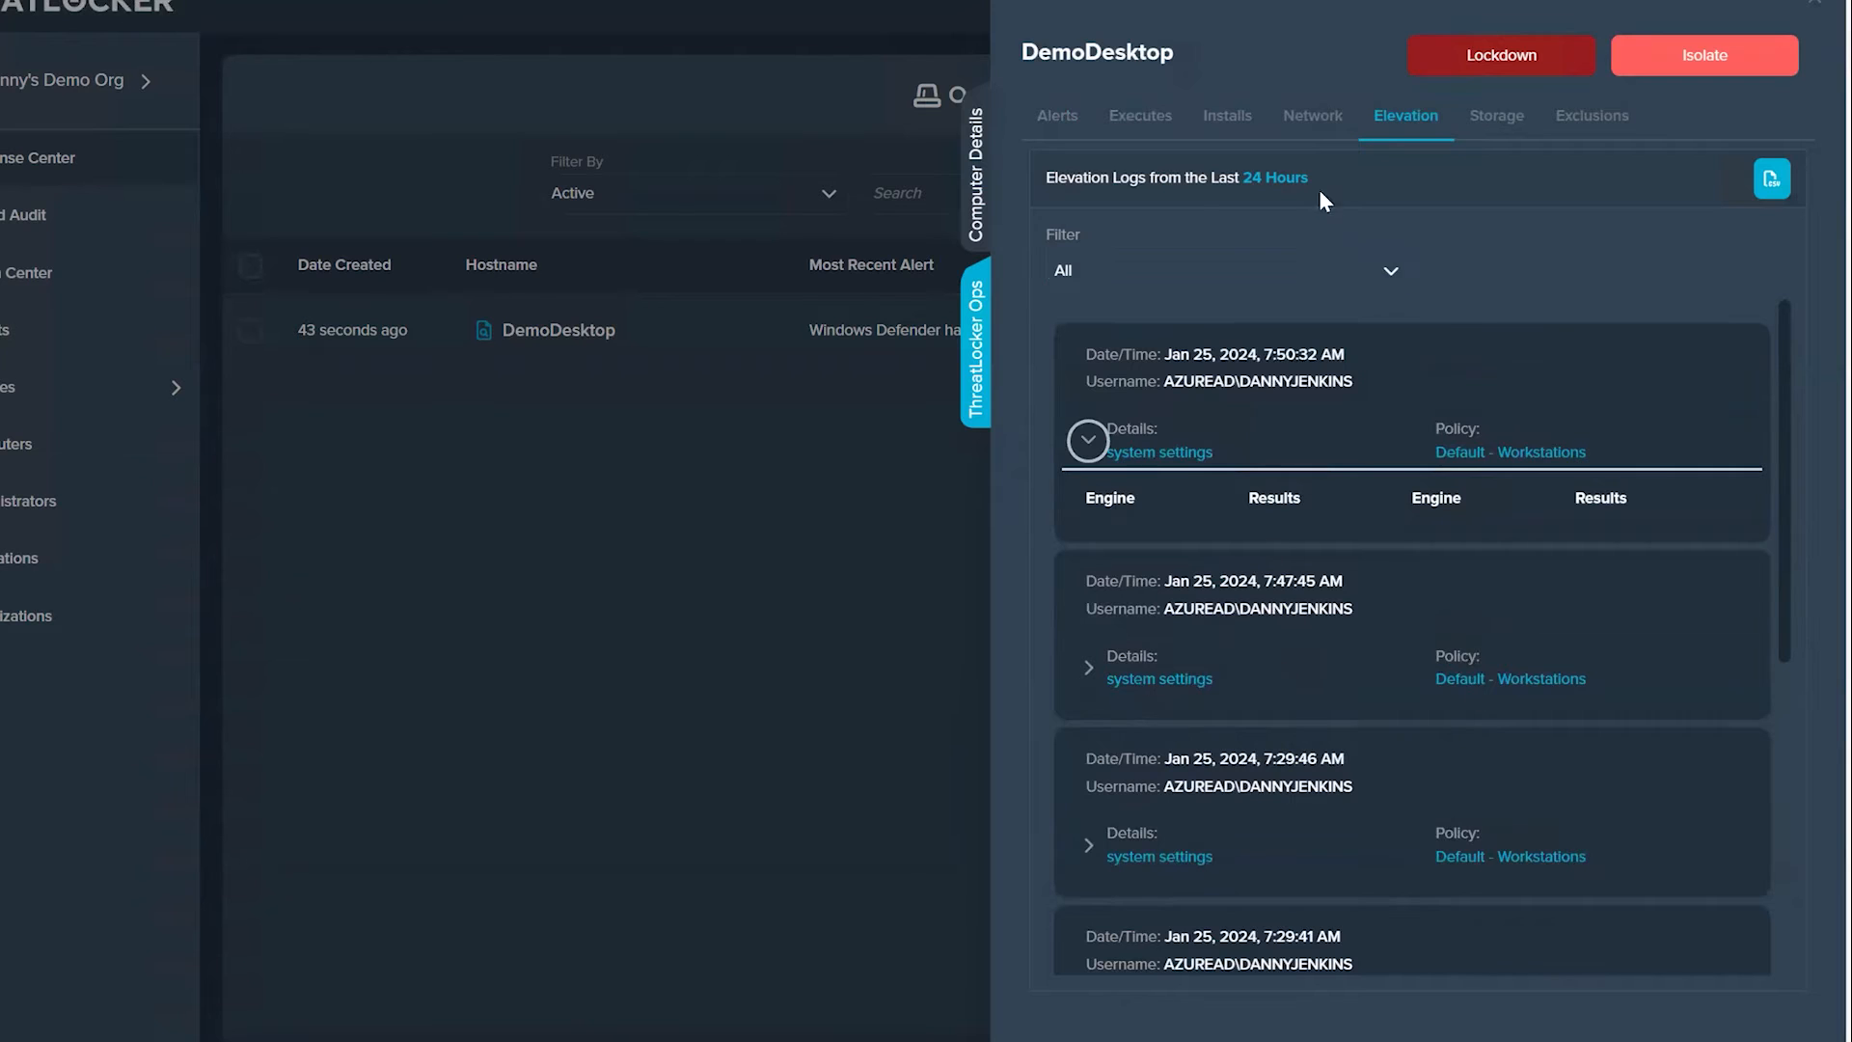
left_click(1471, 120)
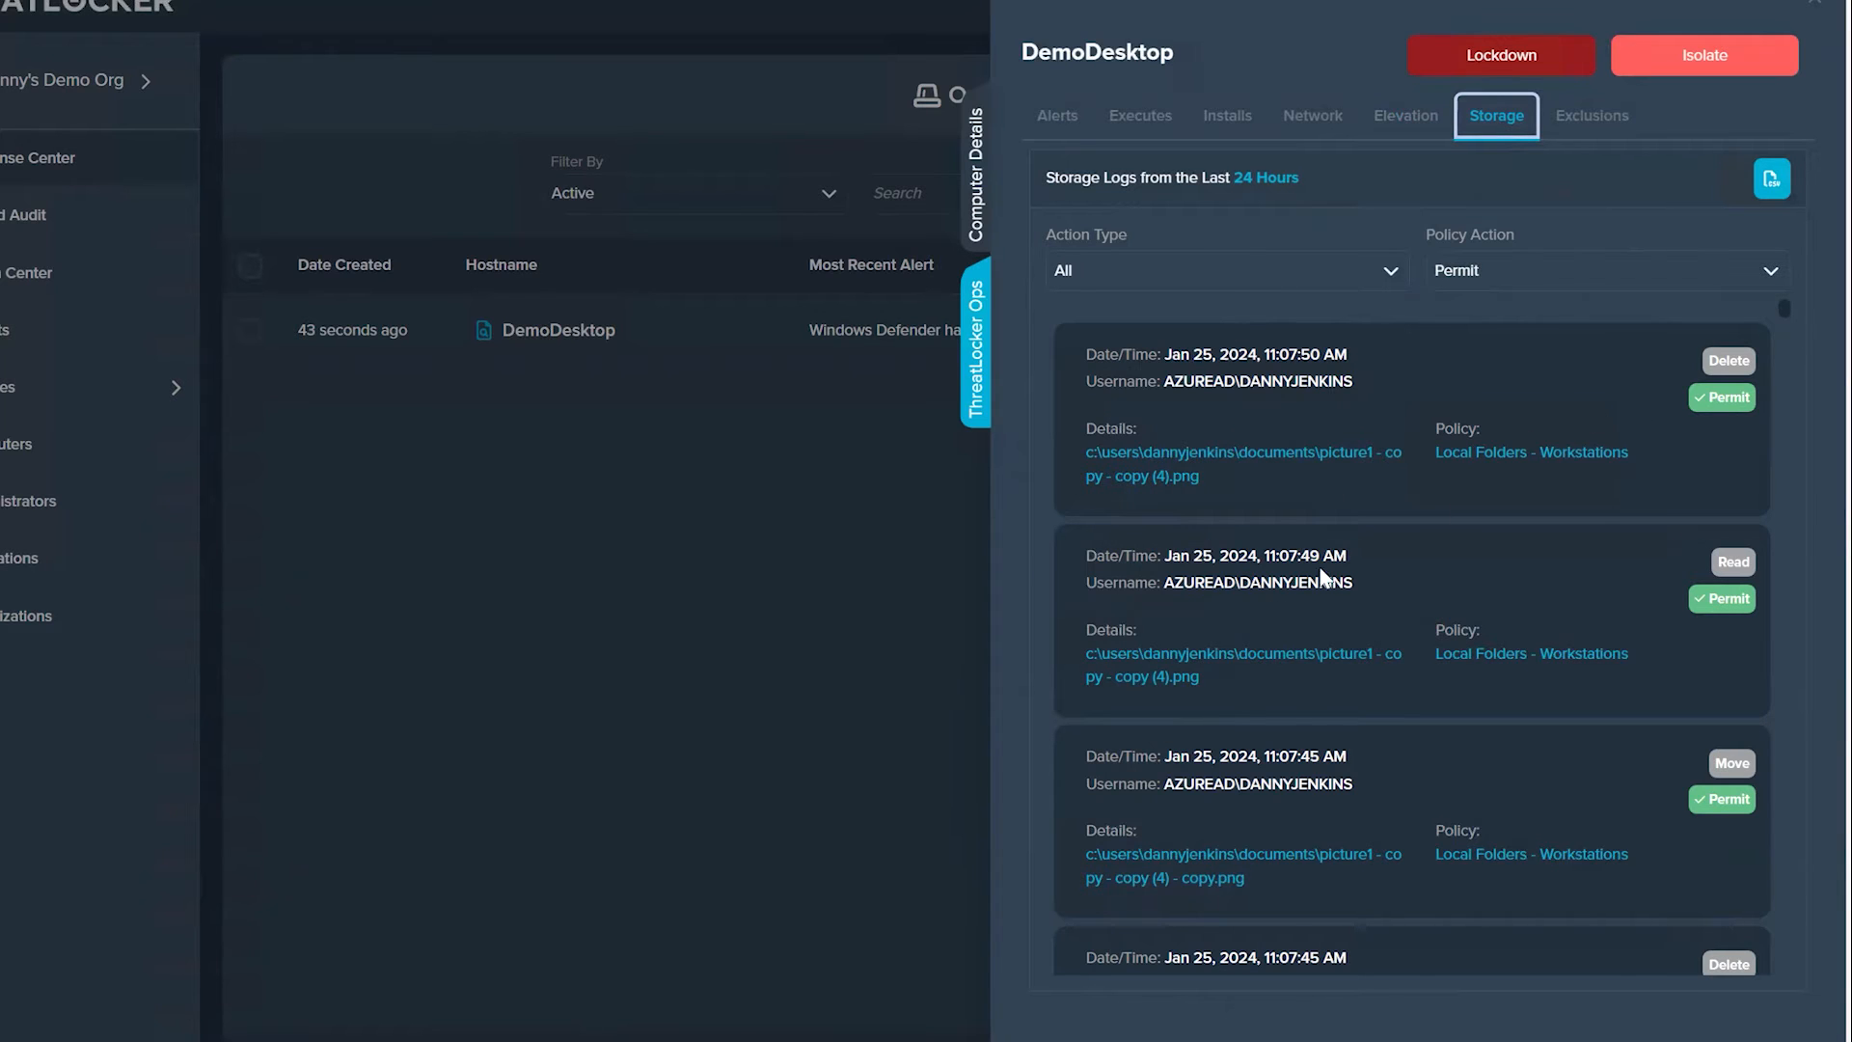
scroll(1385, 637, "down", 3)
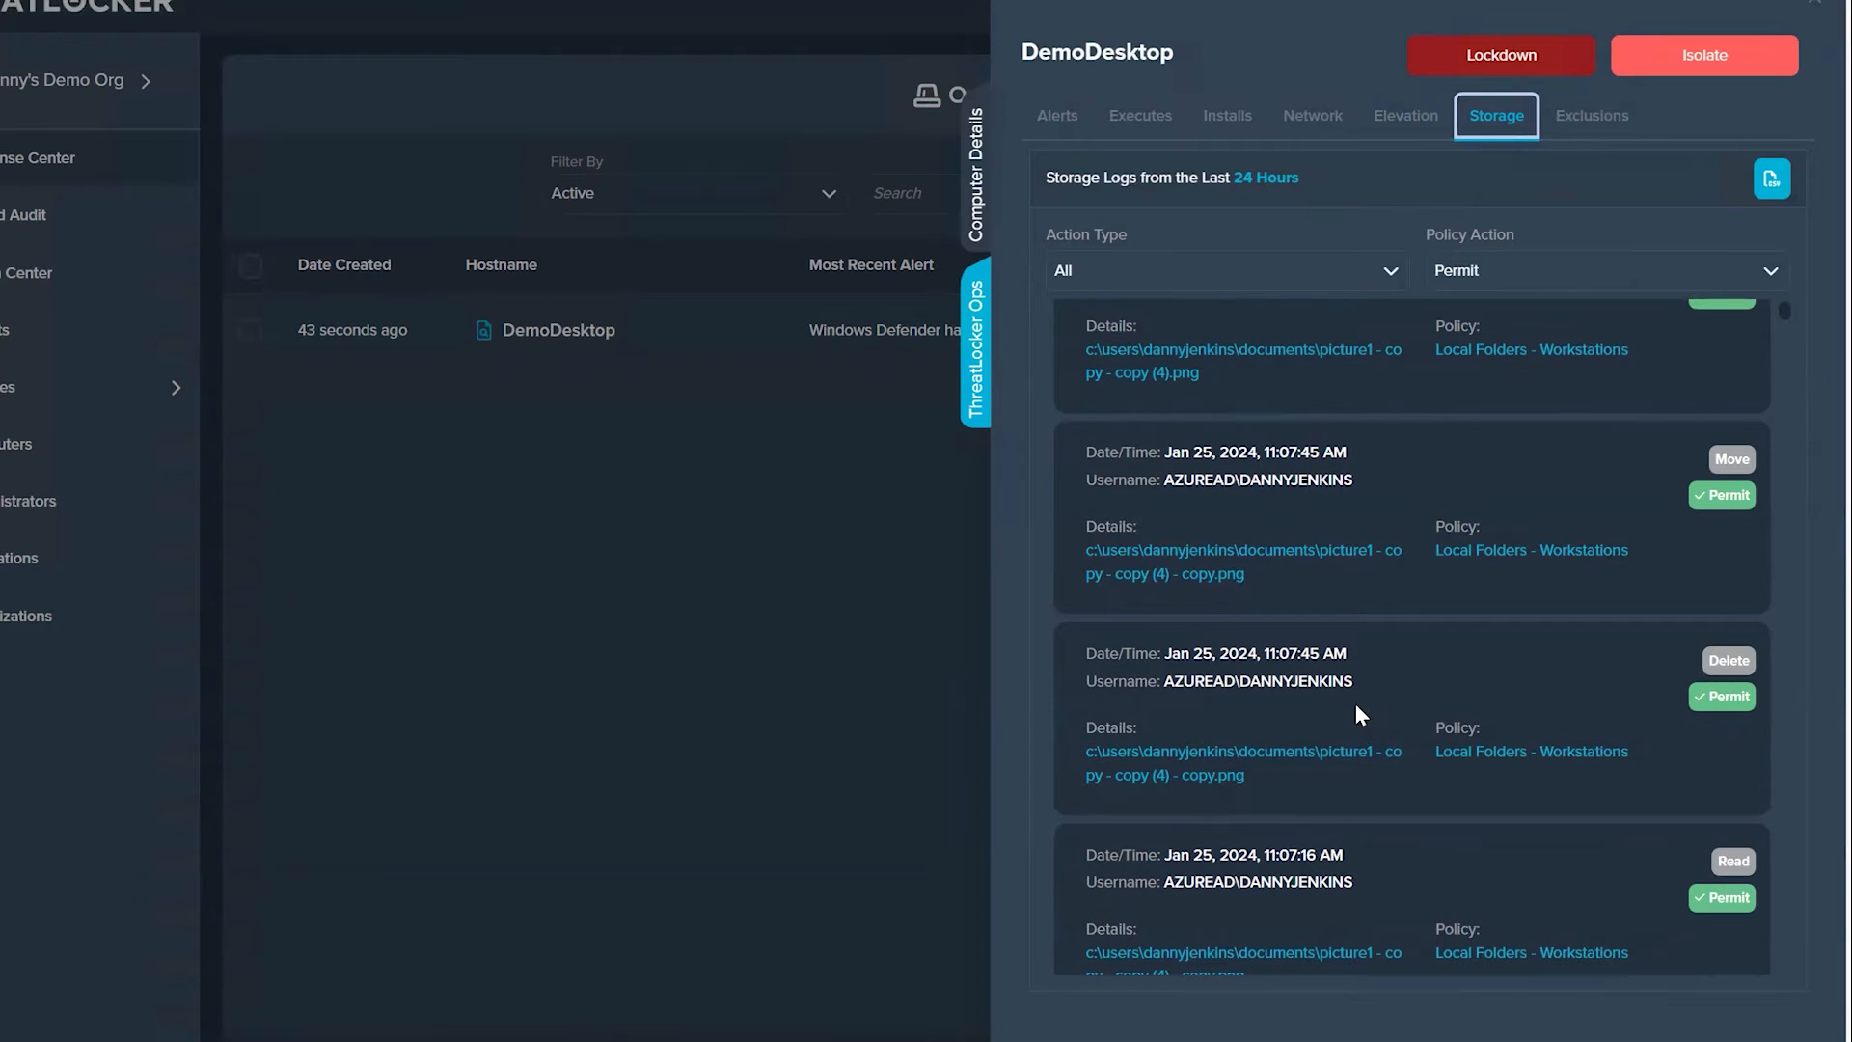
Step: Return to DemoDesktop's alerts and clear all of them with the note "Clear to go"
left_click(1057, 116)
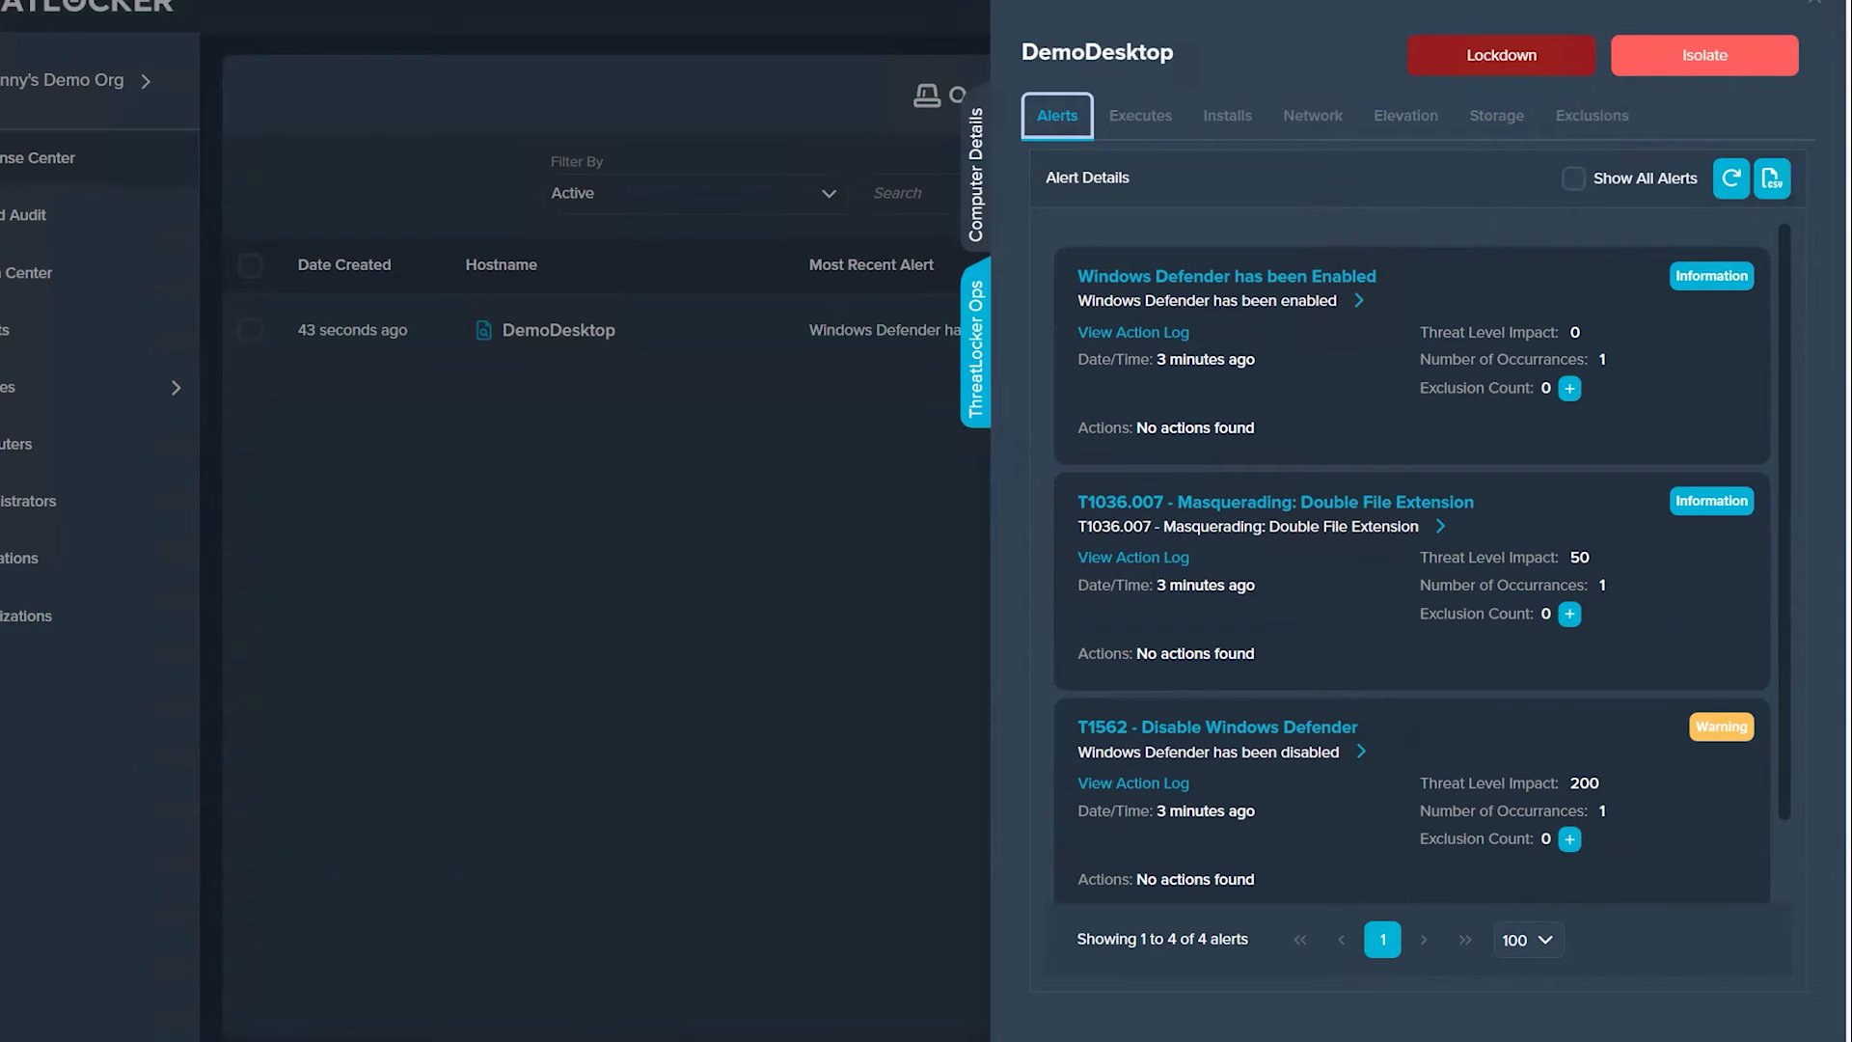
left_click(1414, 1000)
left_click(1472, 830)
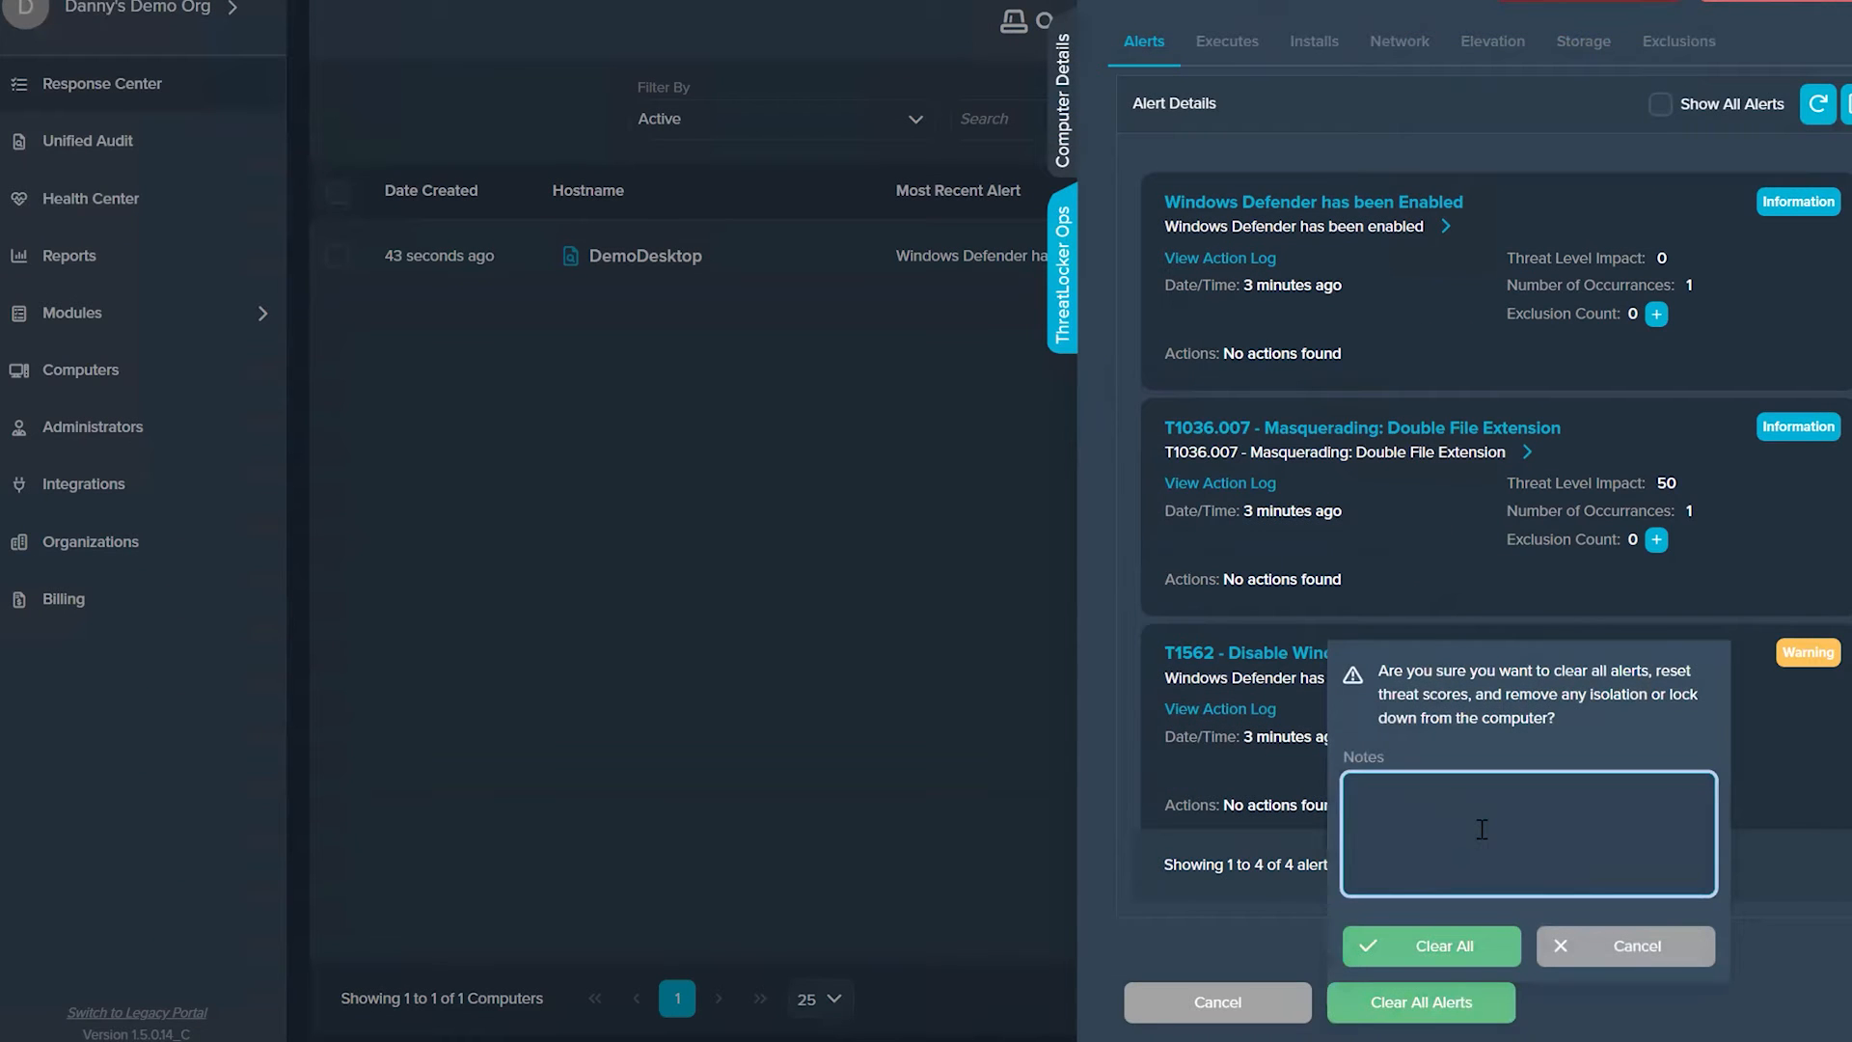
type("Cle")
type("ar to do.")
key("BackSpace")
key("BackSpace")
key("BackSpace")
type("go")
left_click(1424, 947)
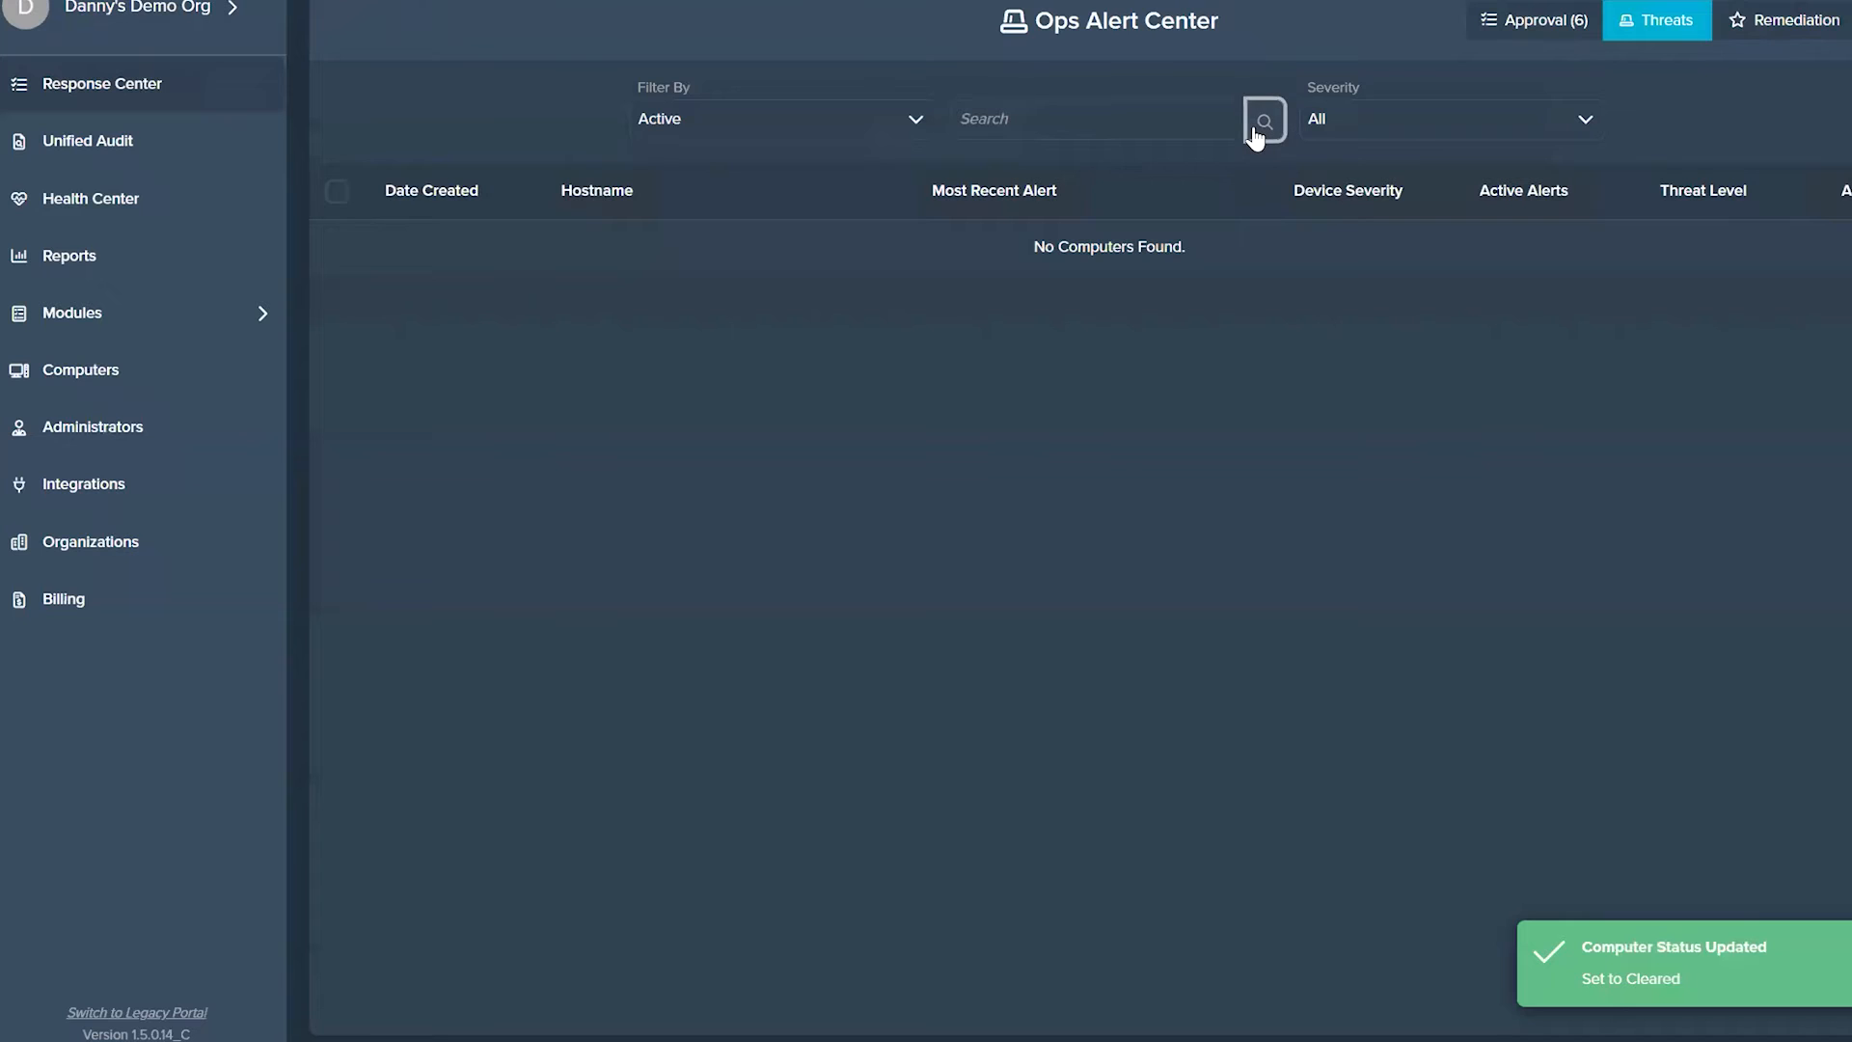
Step: Show the ThreatLocker Ops policies and search them for "thre"
left_click(175, 324)
left_click(174, 596)
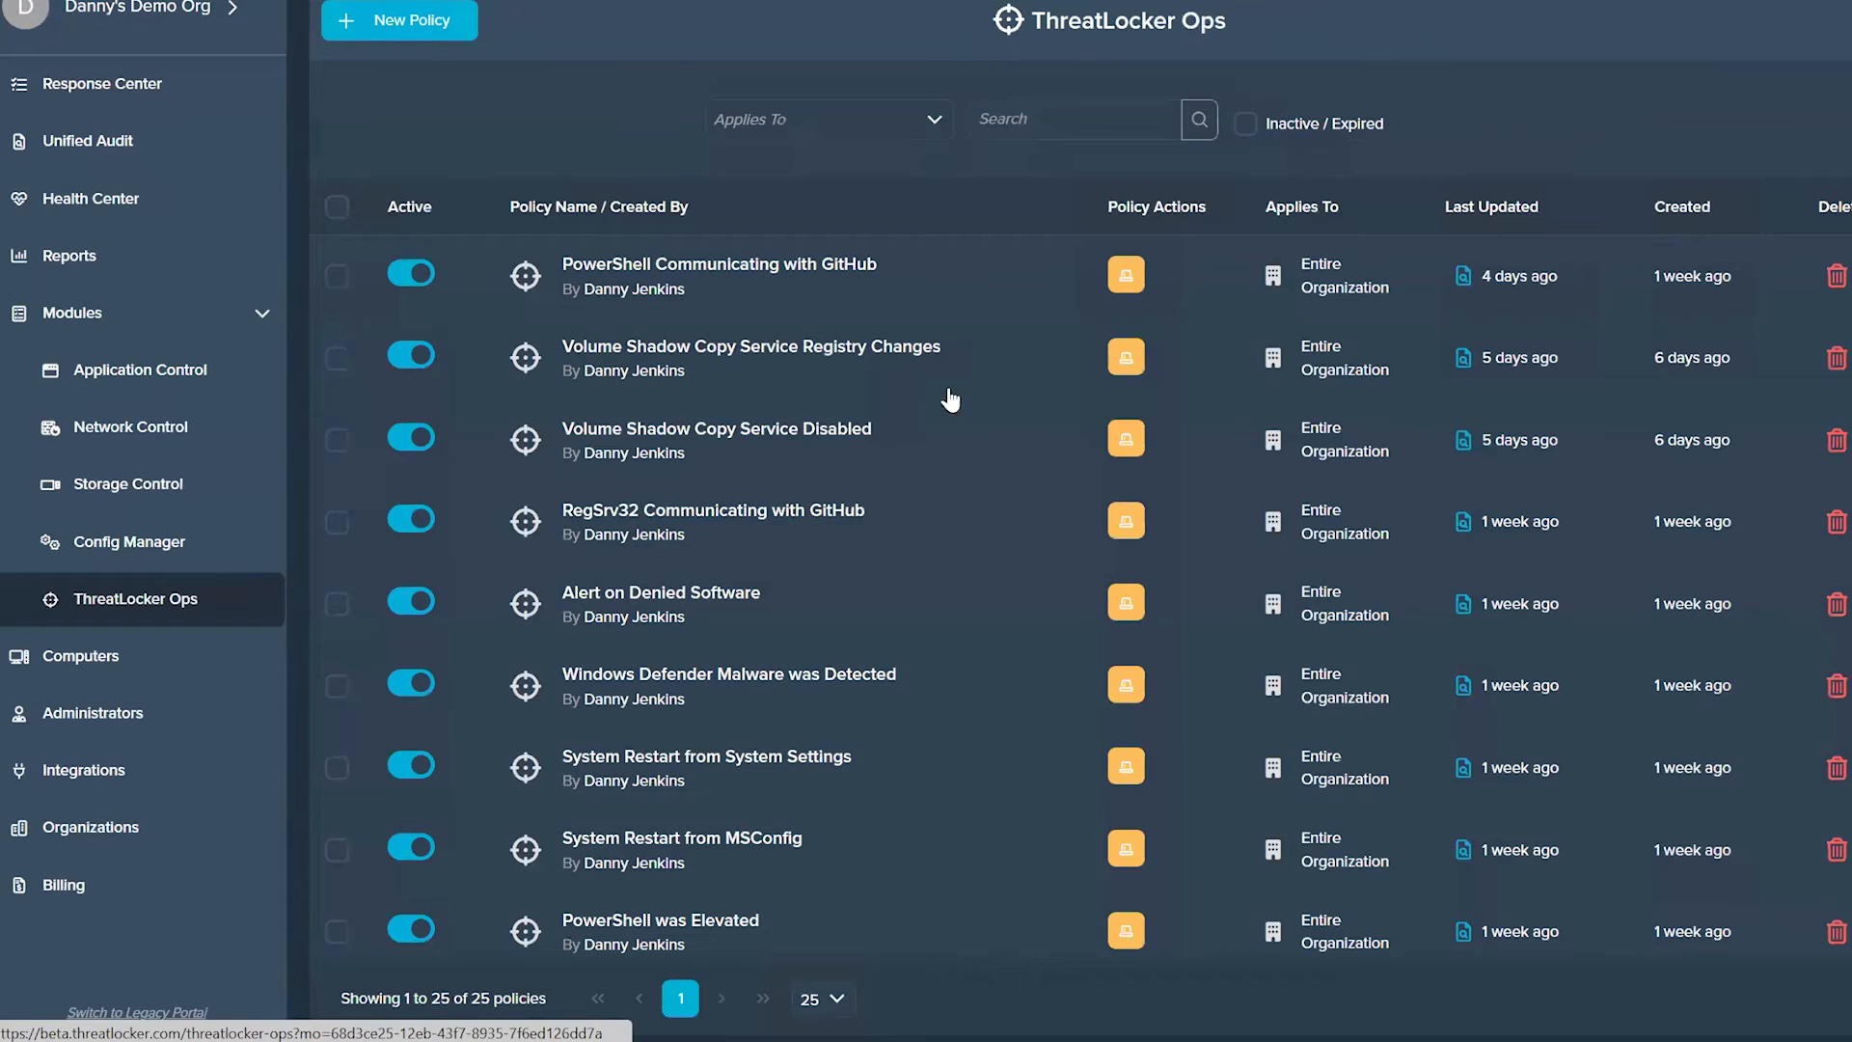
left_click(1021, 135)
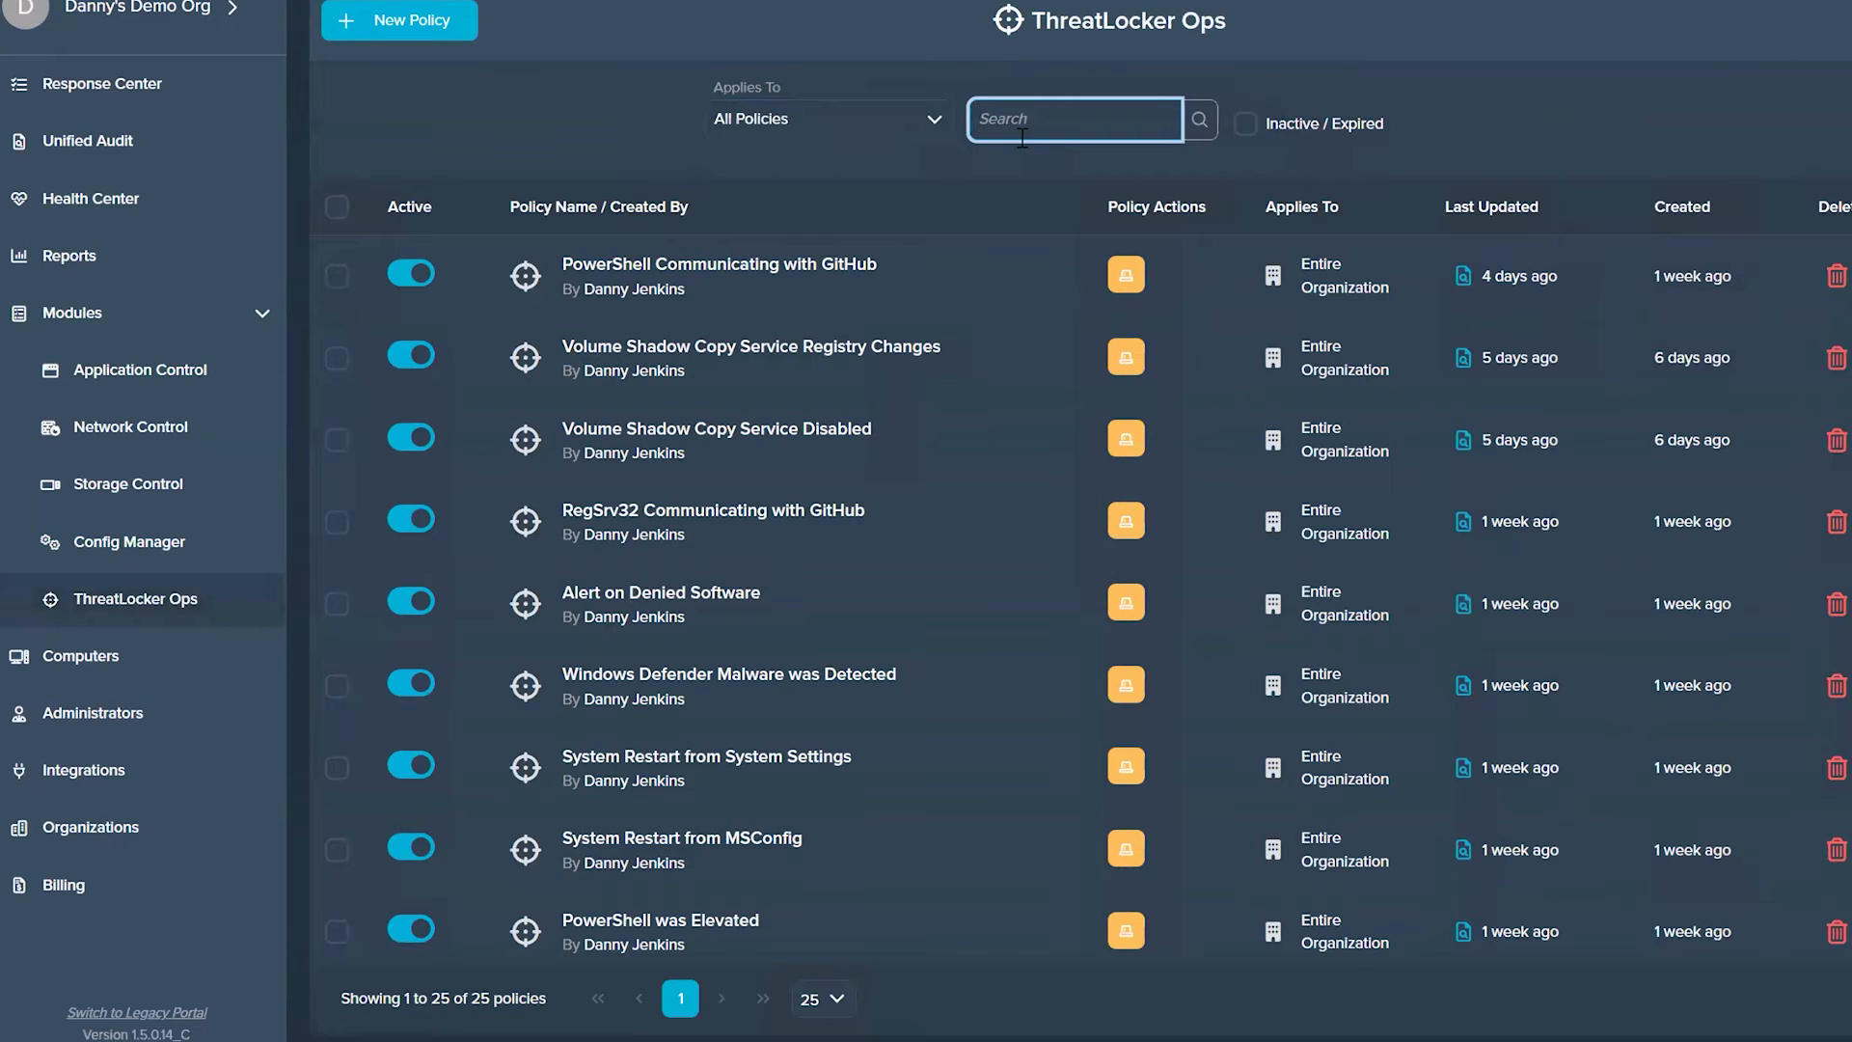
type("thre")
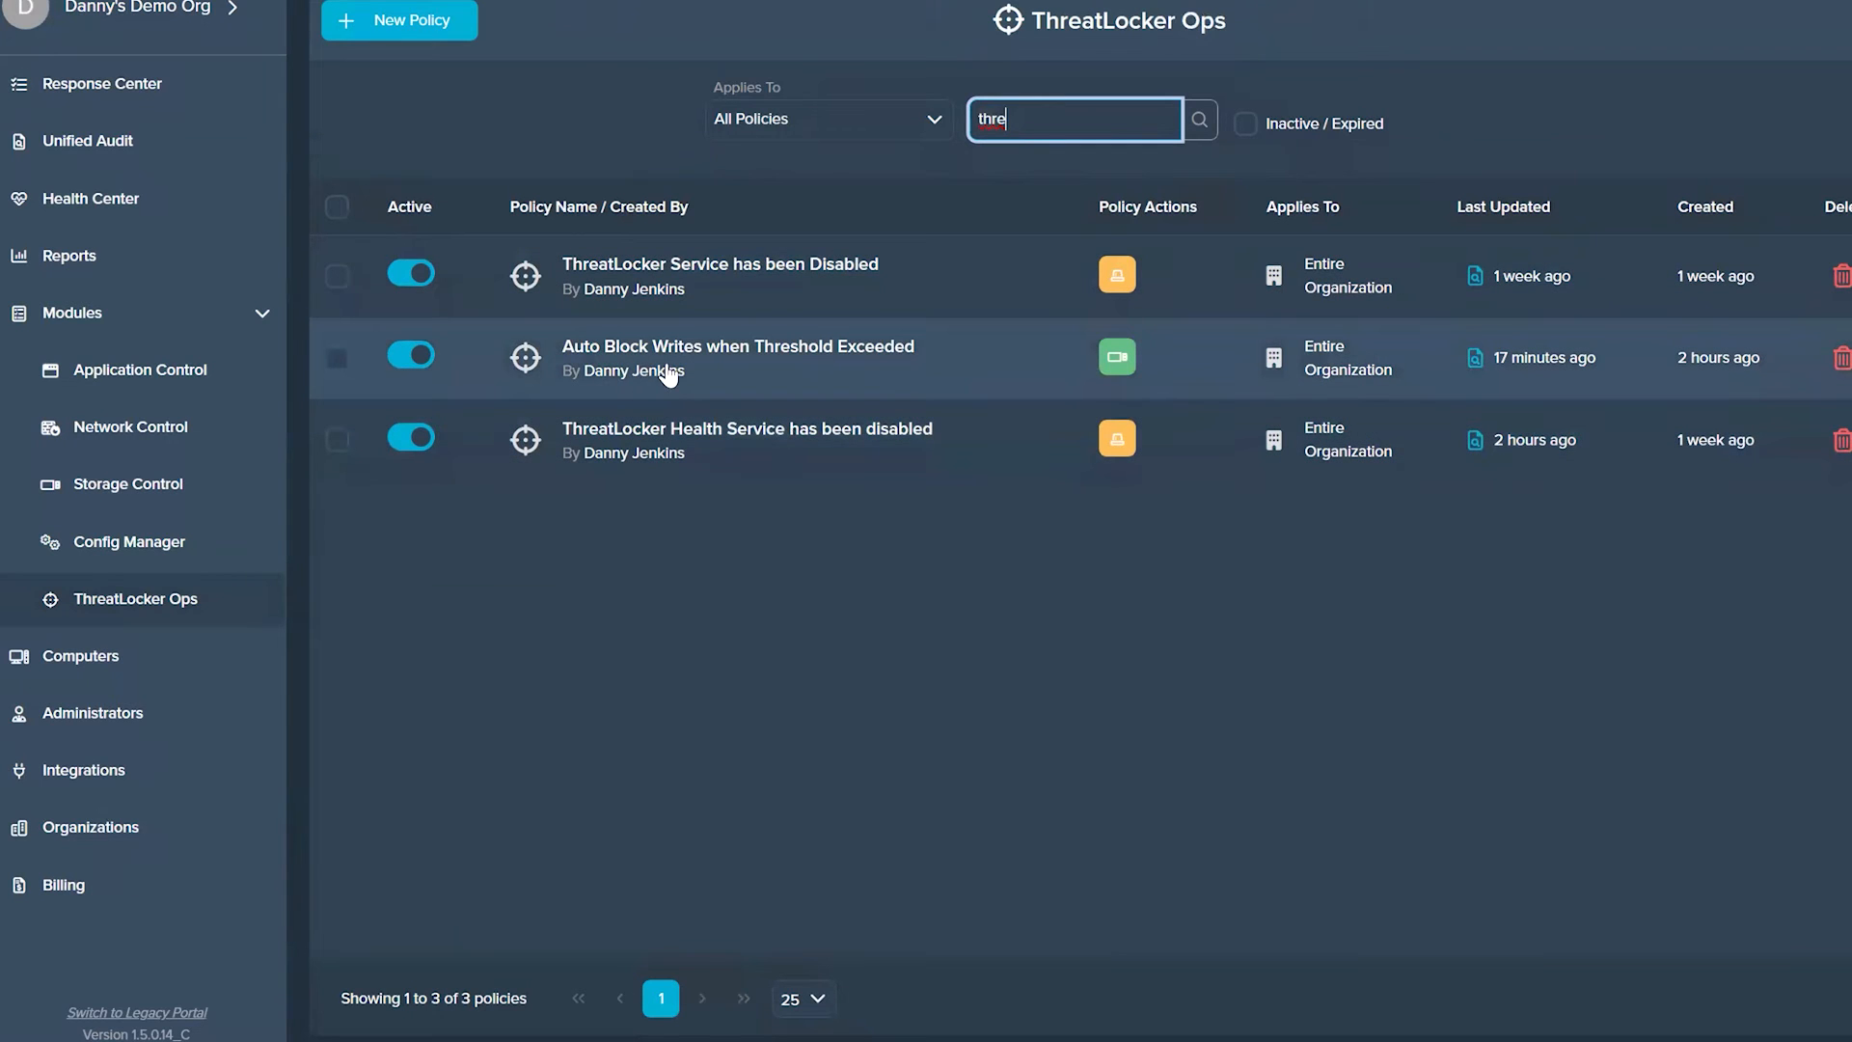
Step: Search the policies for "delete", open Block Write Access on Mass Delete, and examine its occurrences condition
left_click_drag(1038, 118, 873, 123)
type("delete")
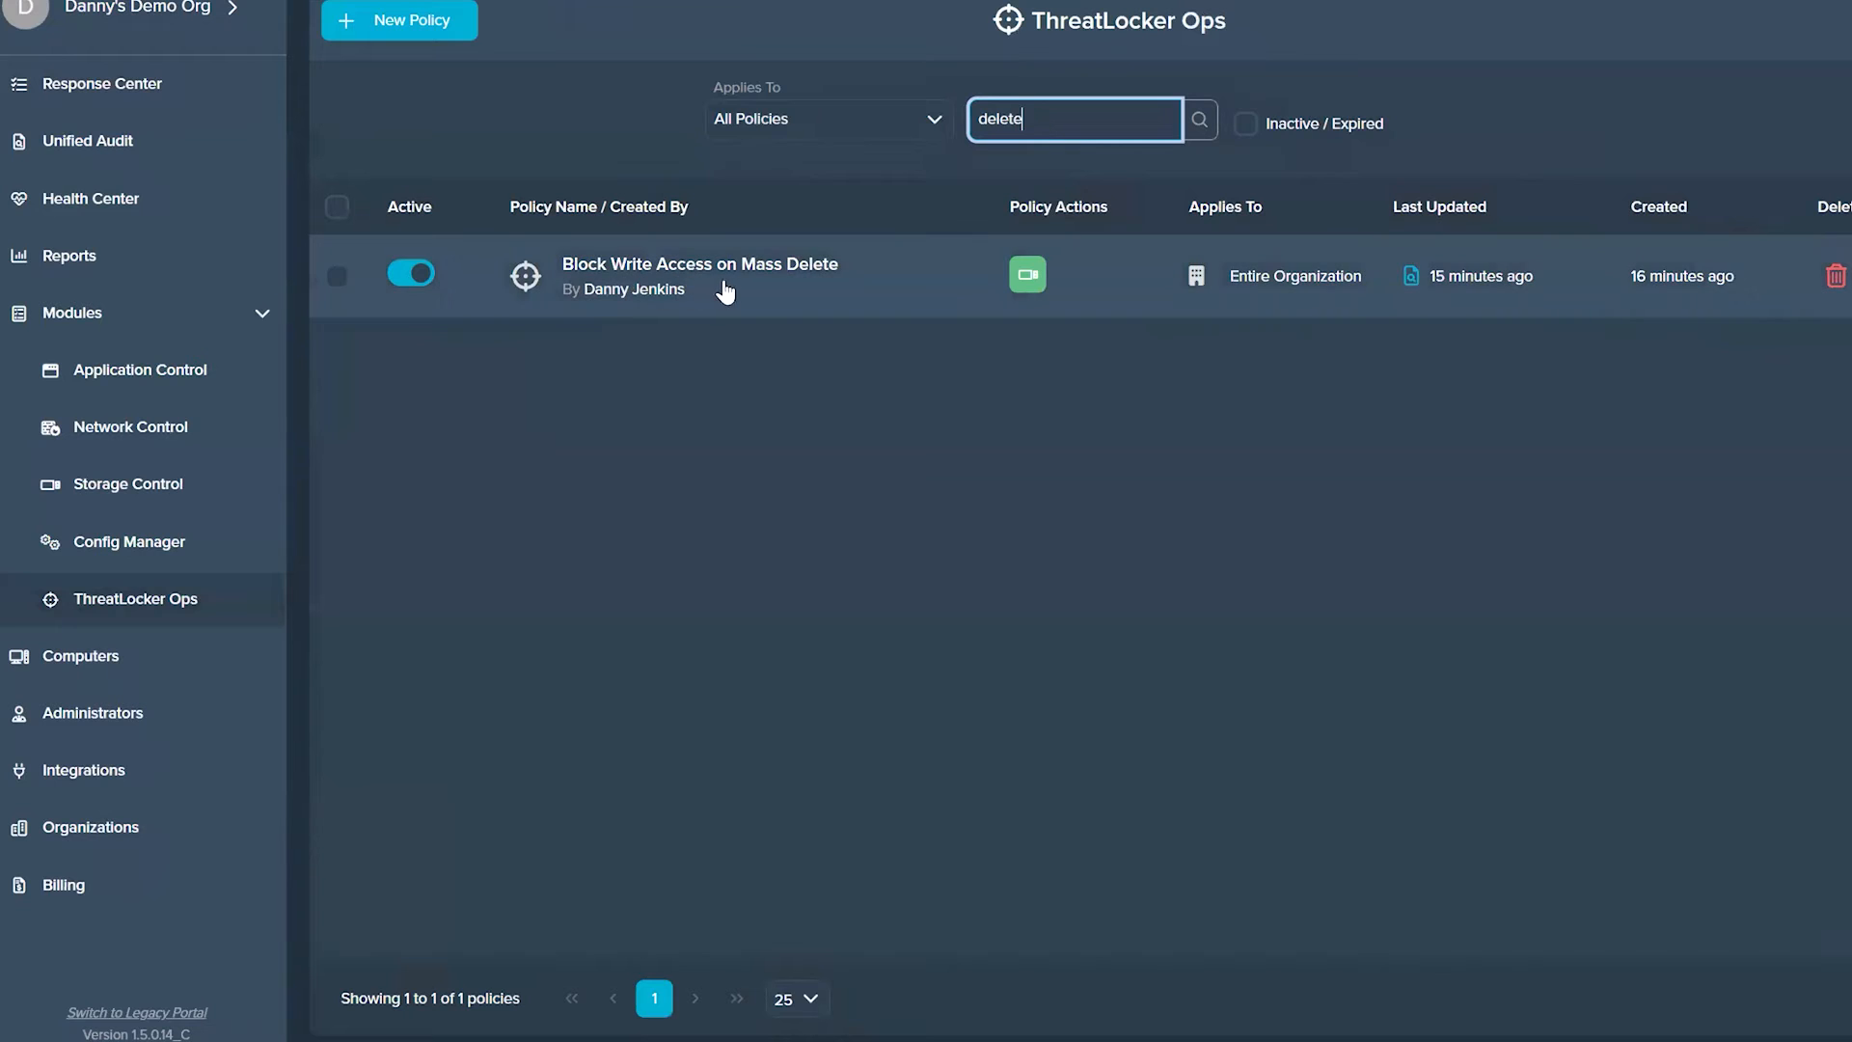
left_click(768, 280)
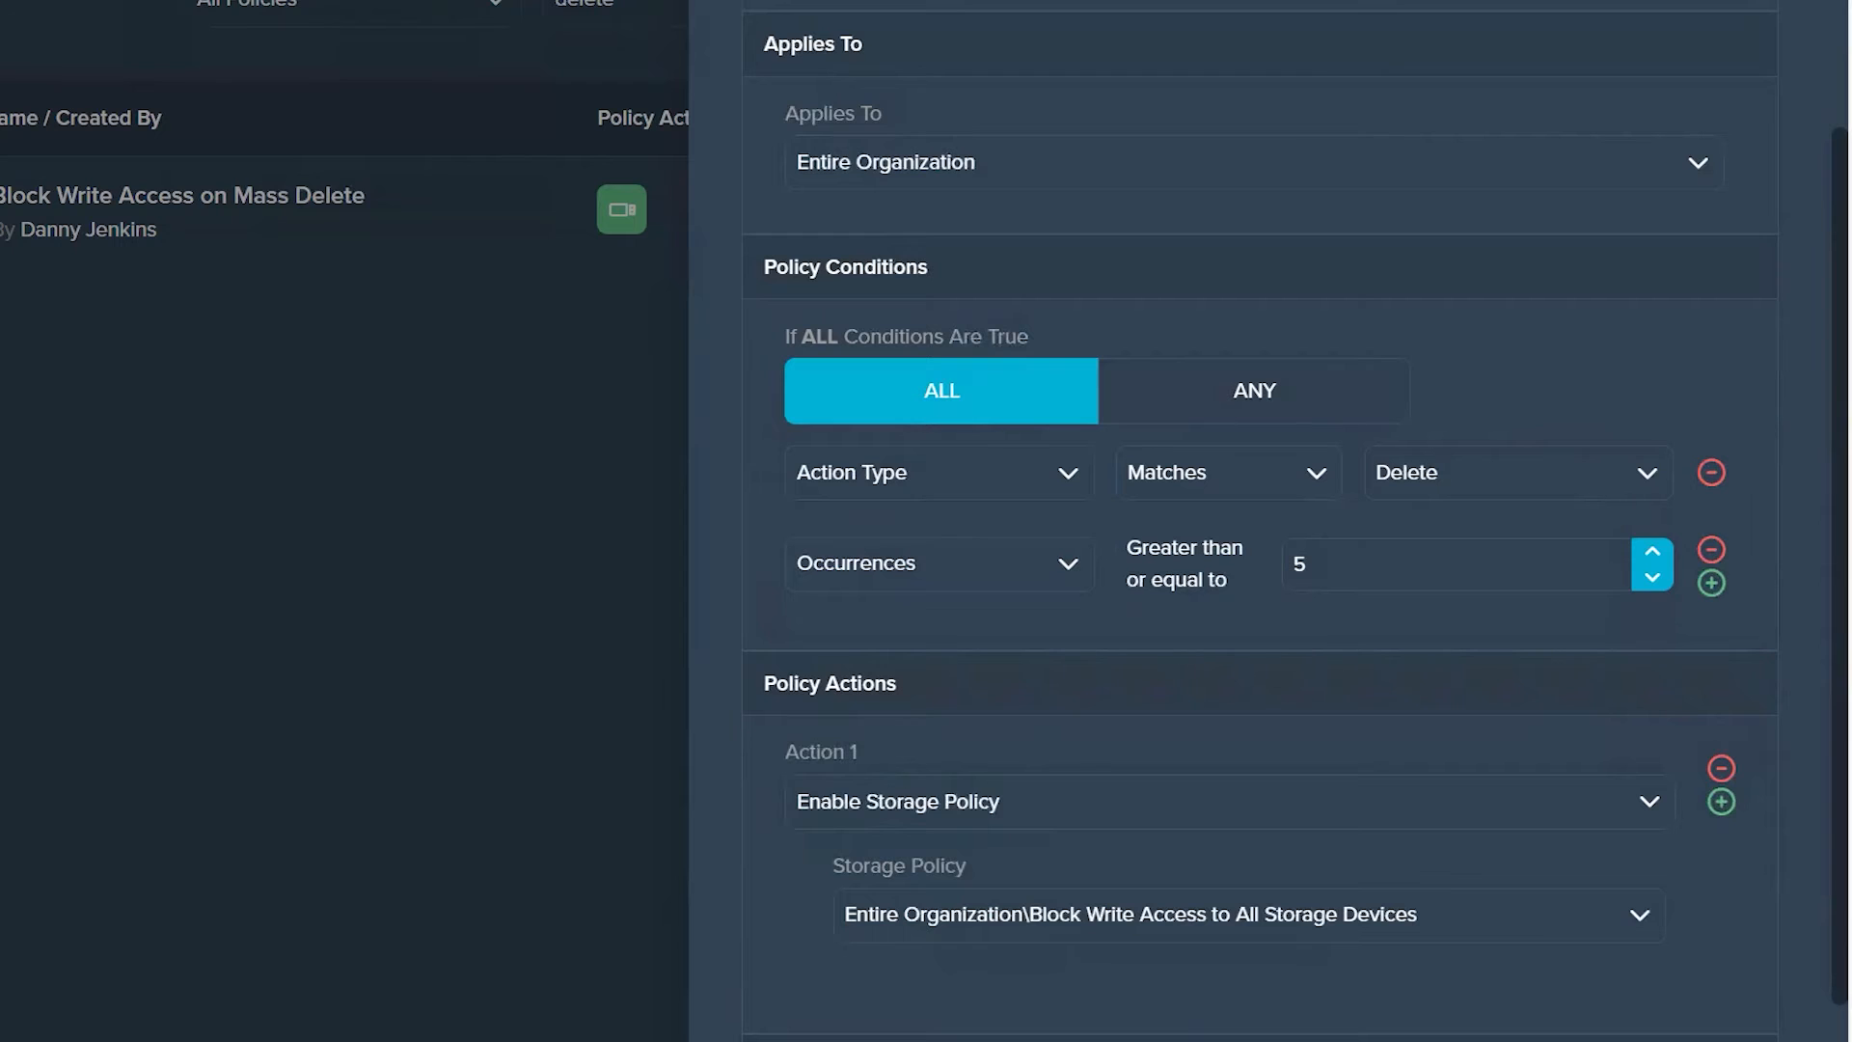
left_click(1298, 566)
left_click(1356, 562)
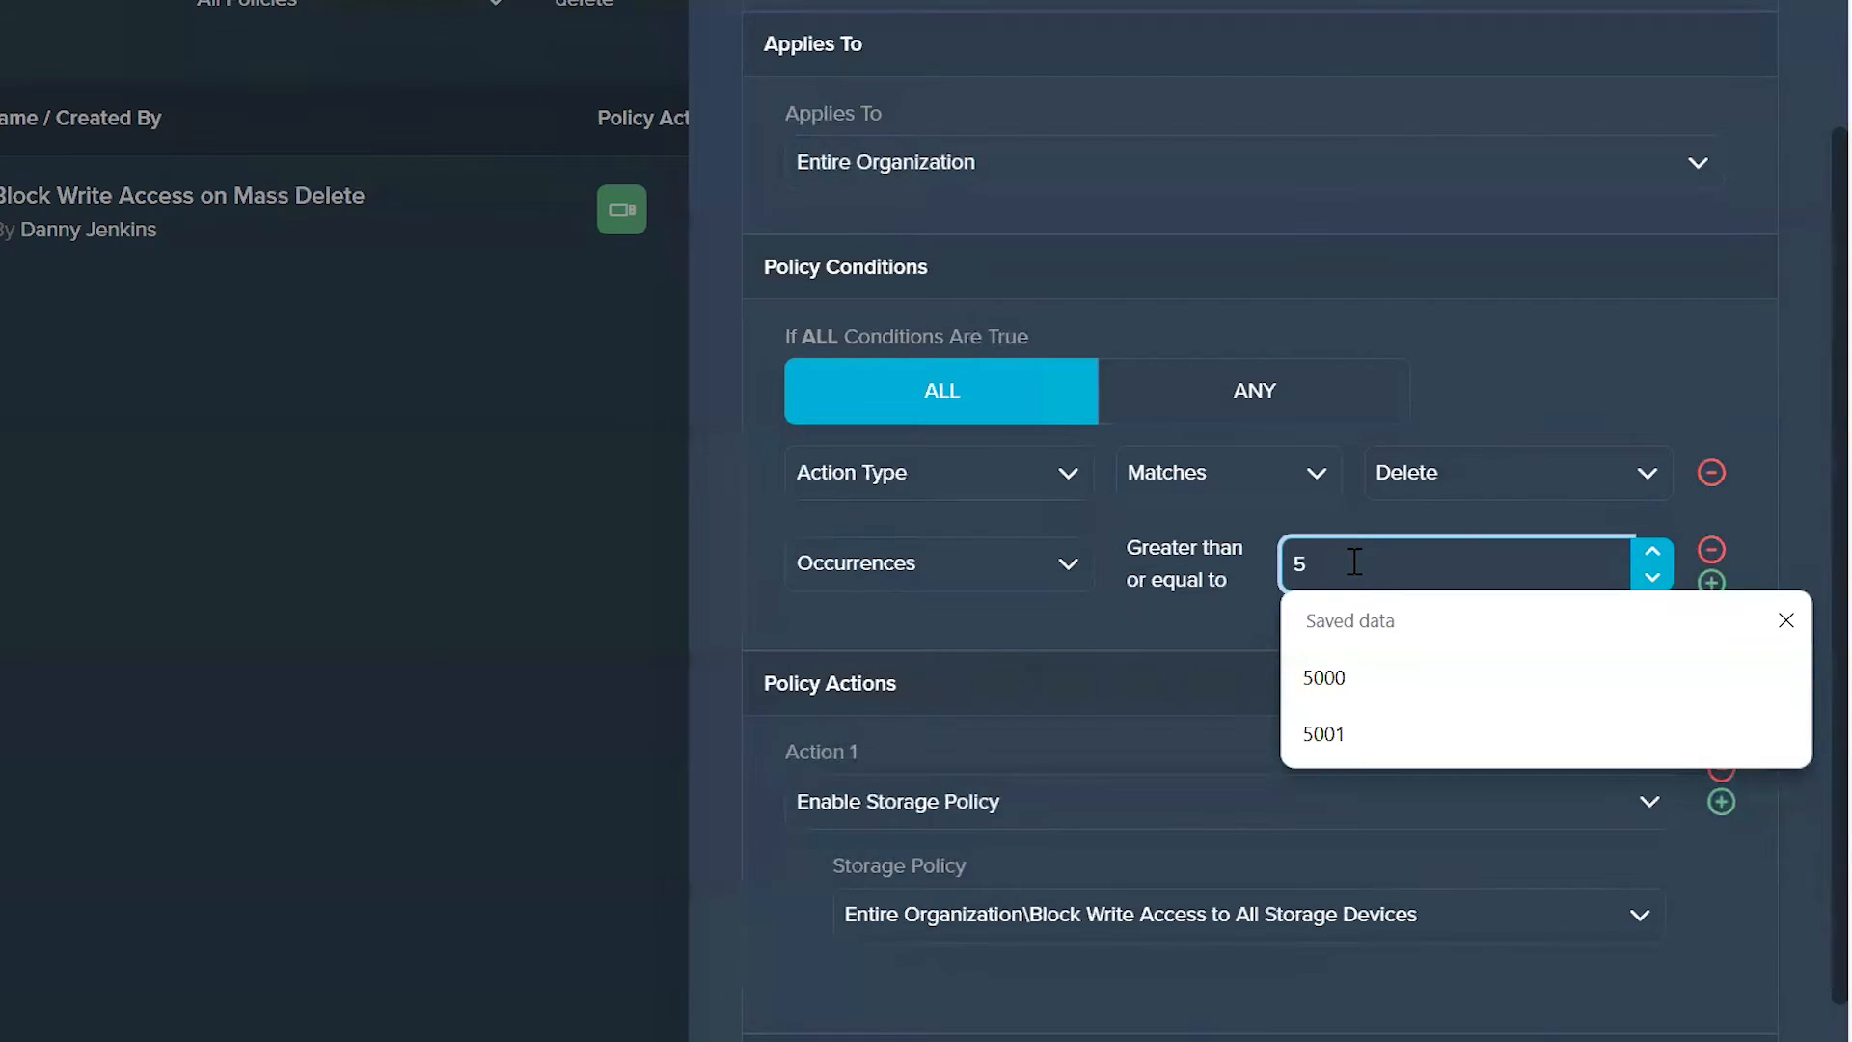
left_click(1178, 532)
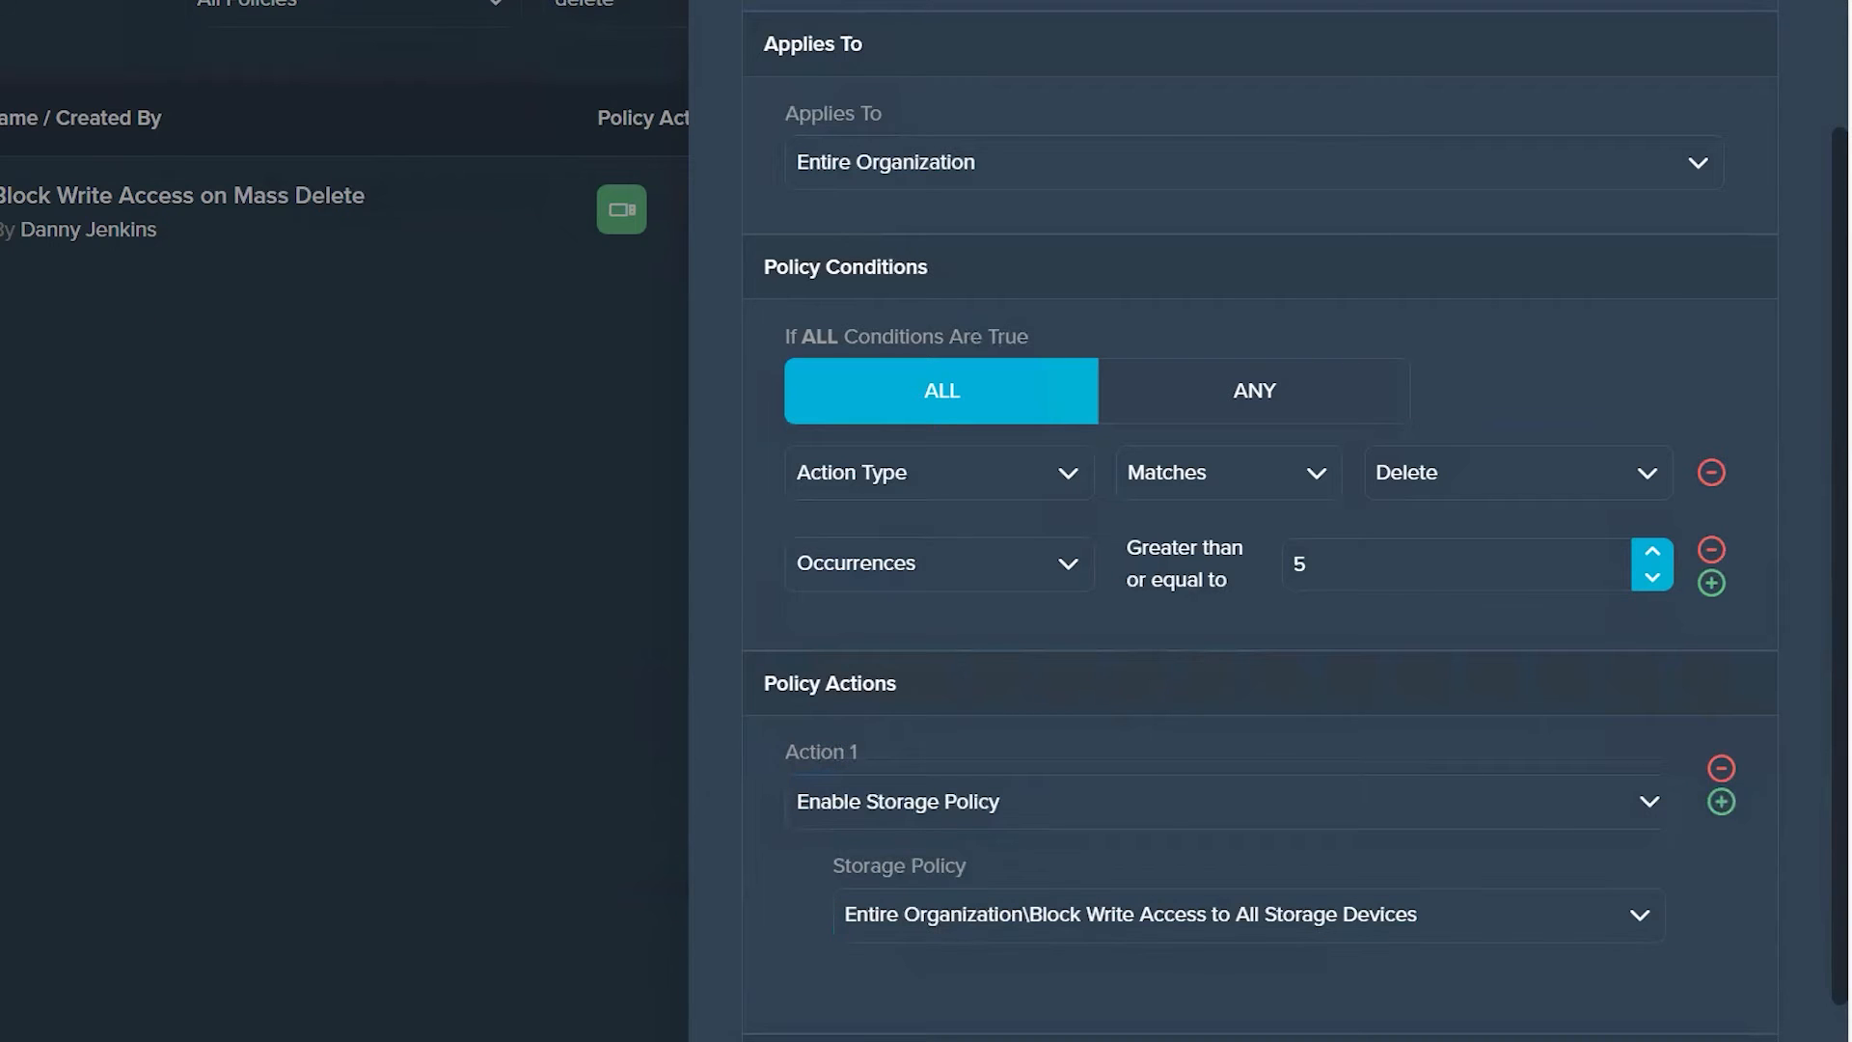
Step: In Storage Control, include inactive policies and review the settings of Block Write Access to All Storage Devices
right_click(2, 2)
key("Escape")
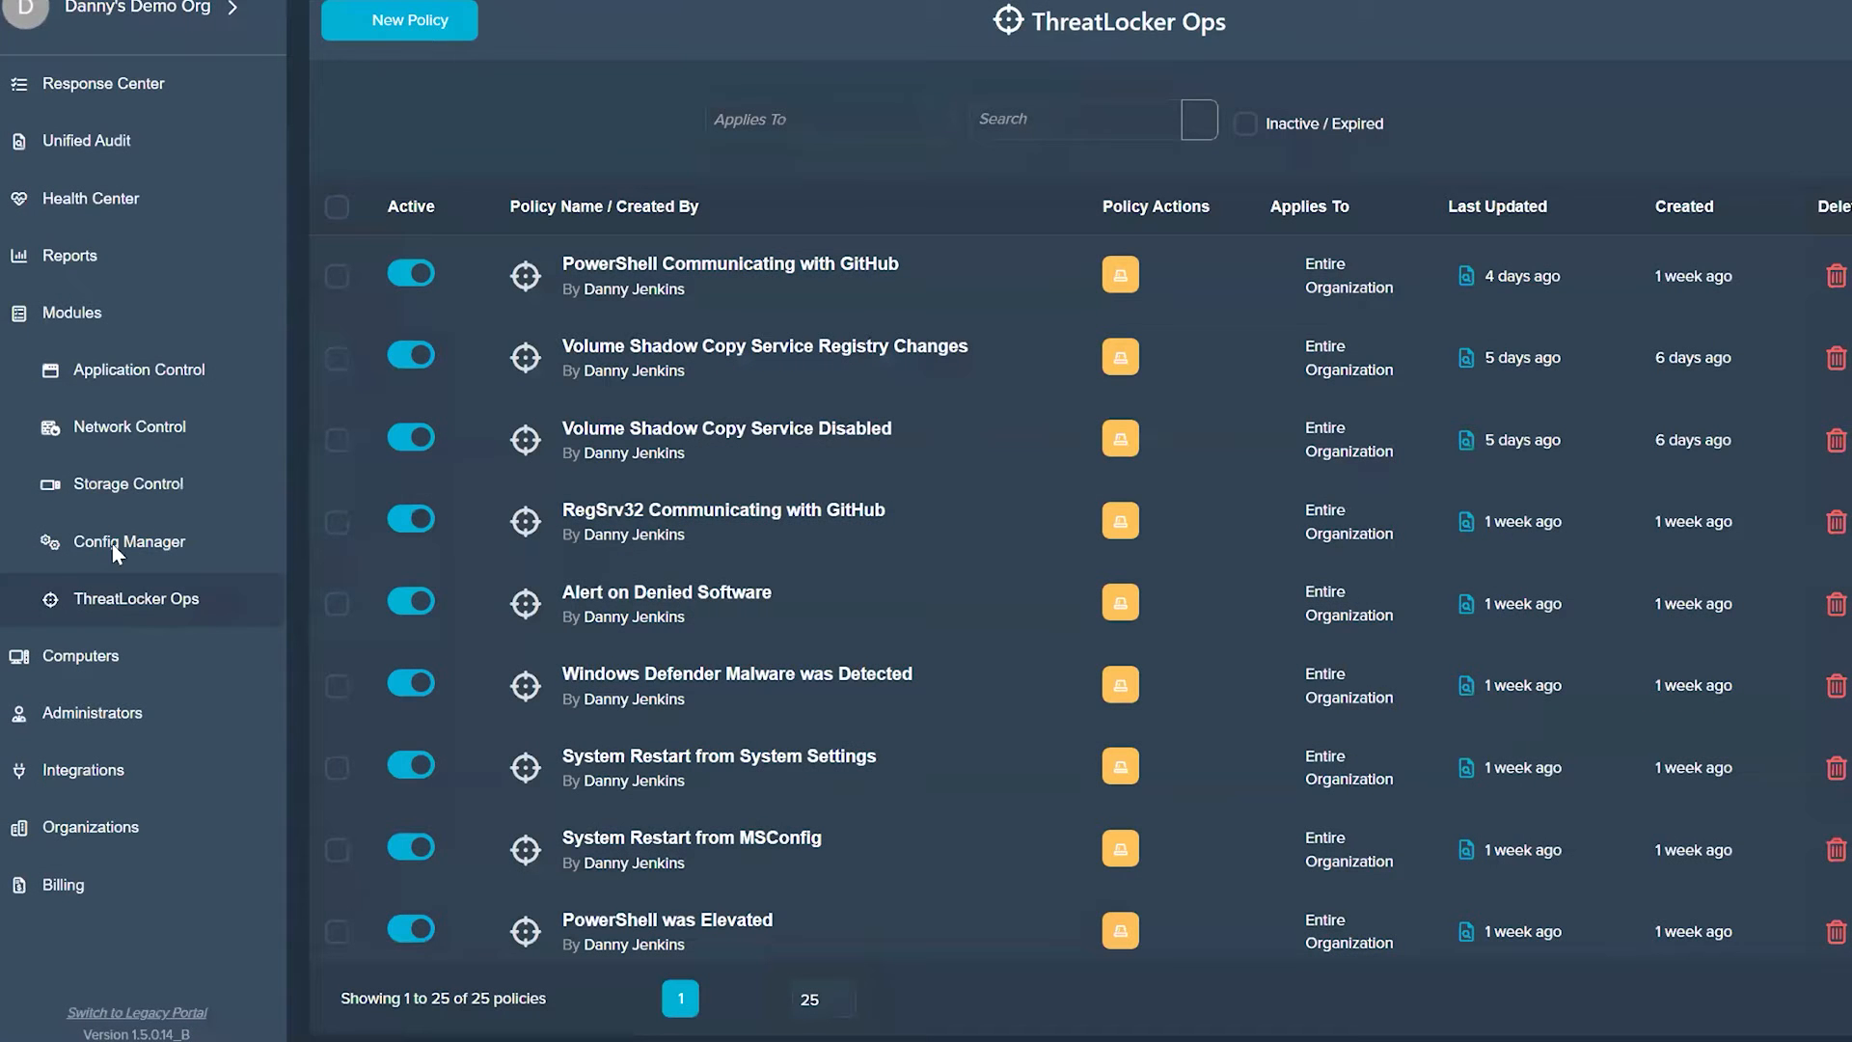
left_click(130, 501)
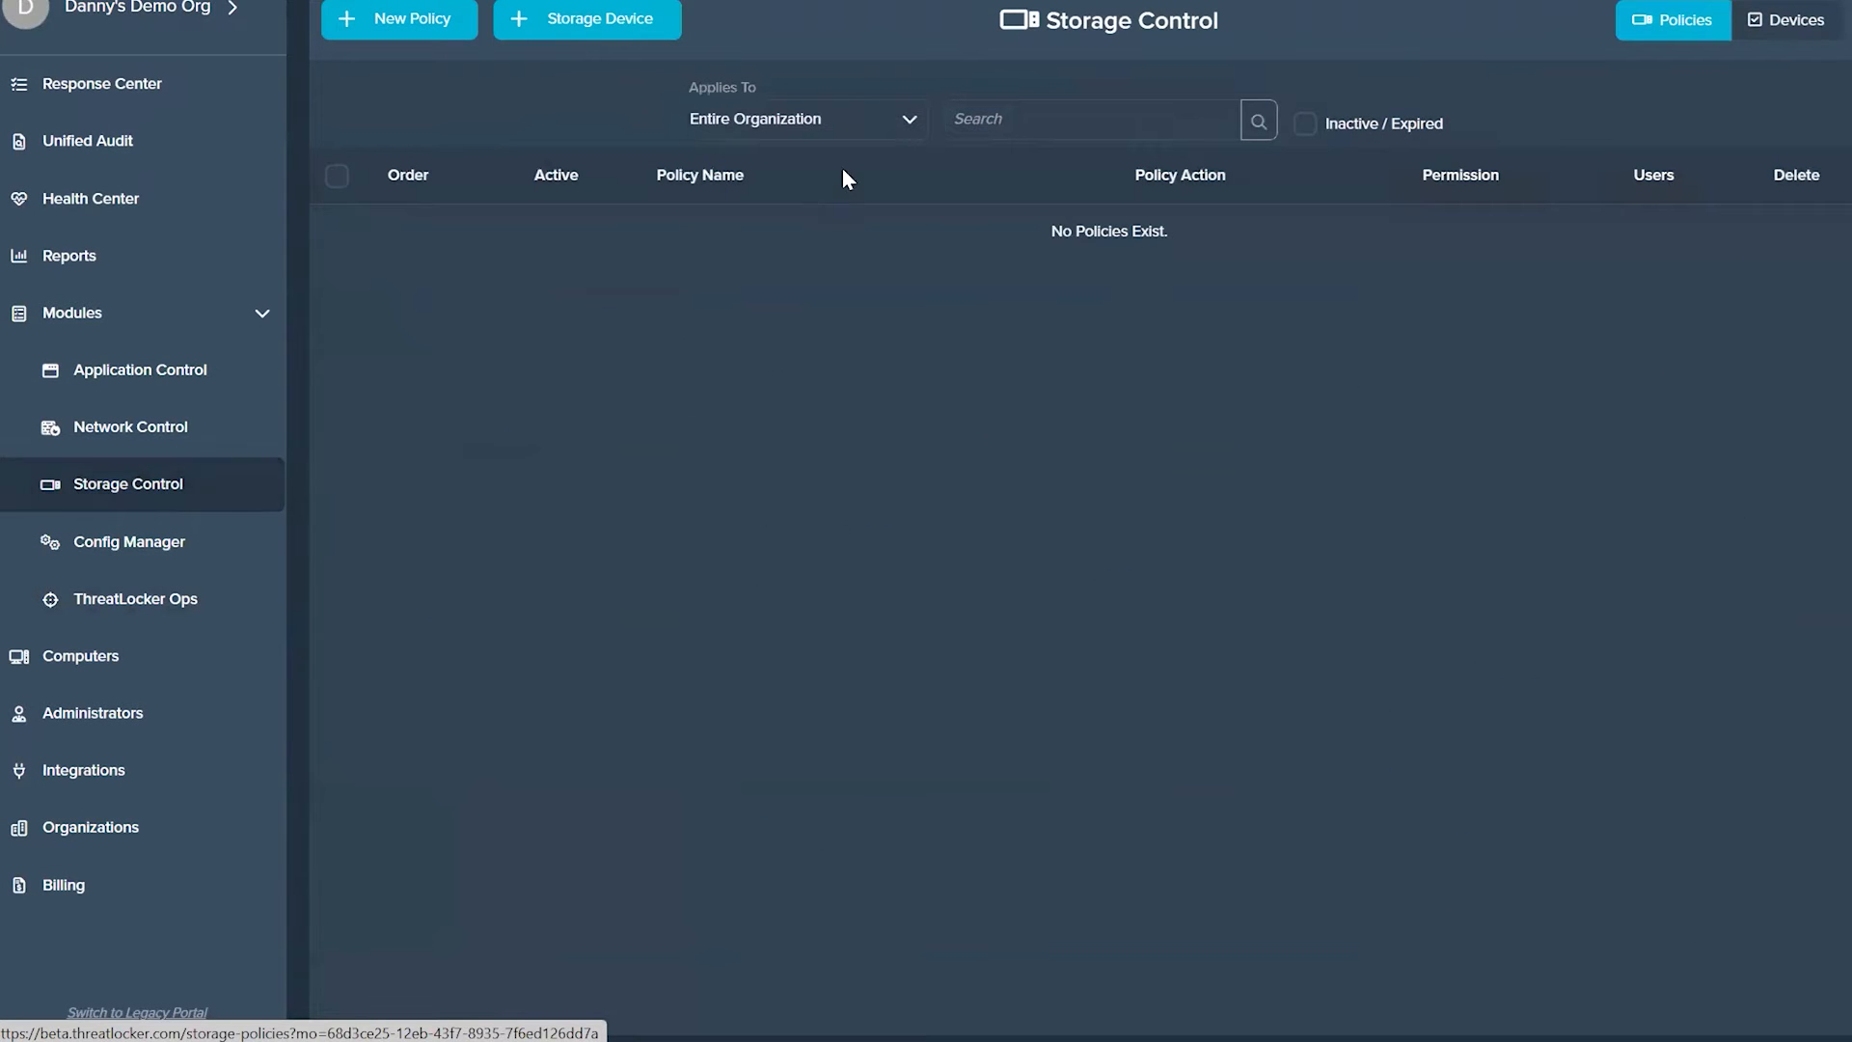
left_click(1307, 123)
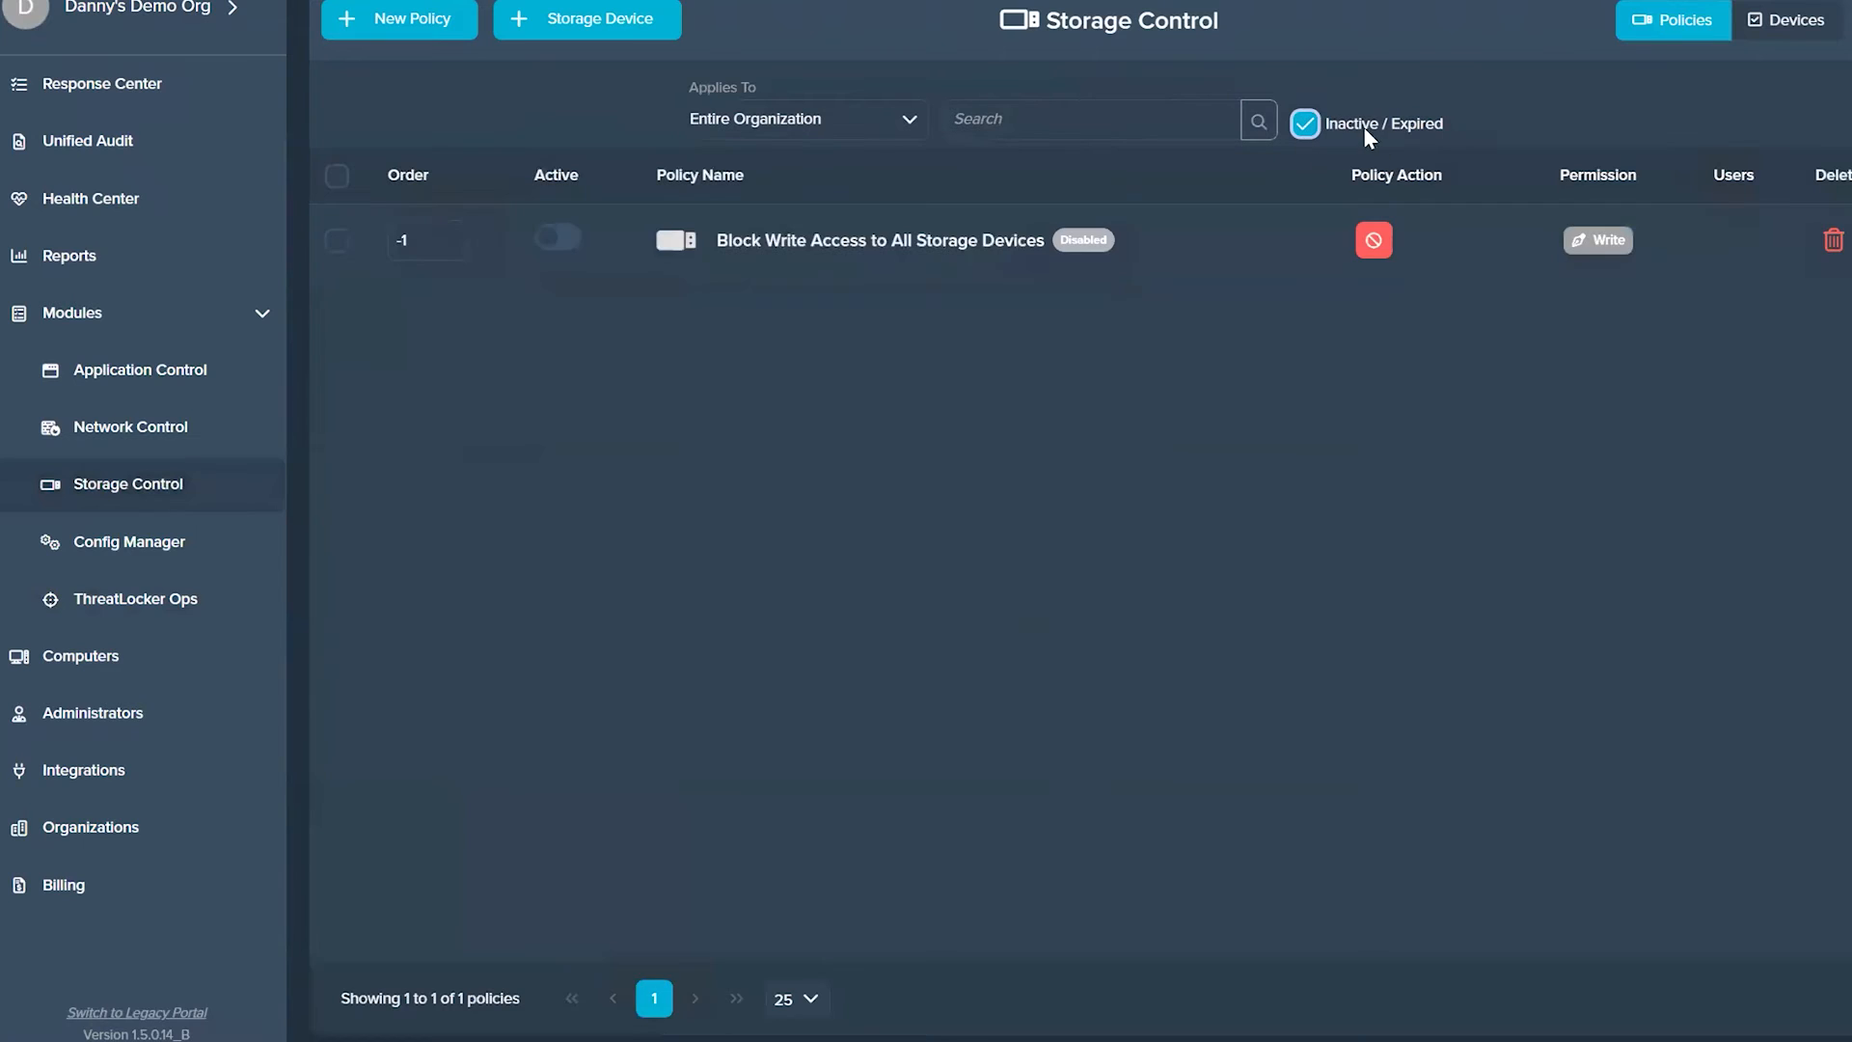
left_click(812, 246)
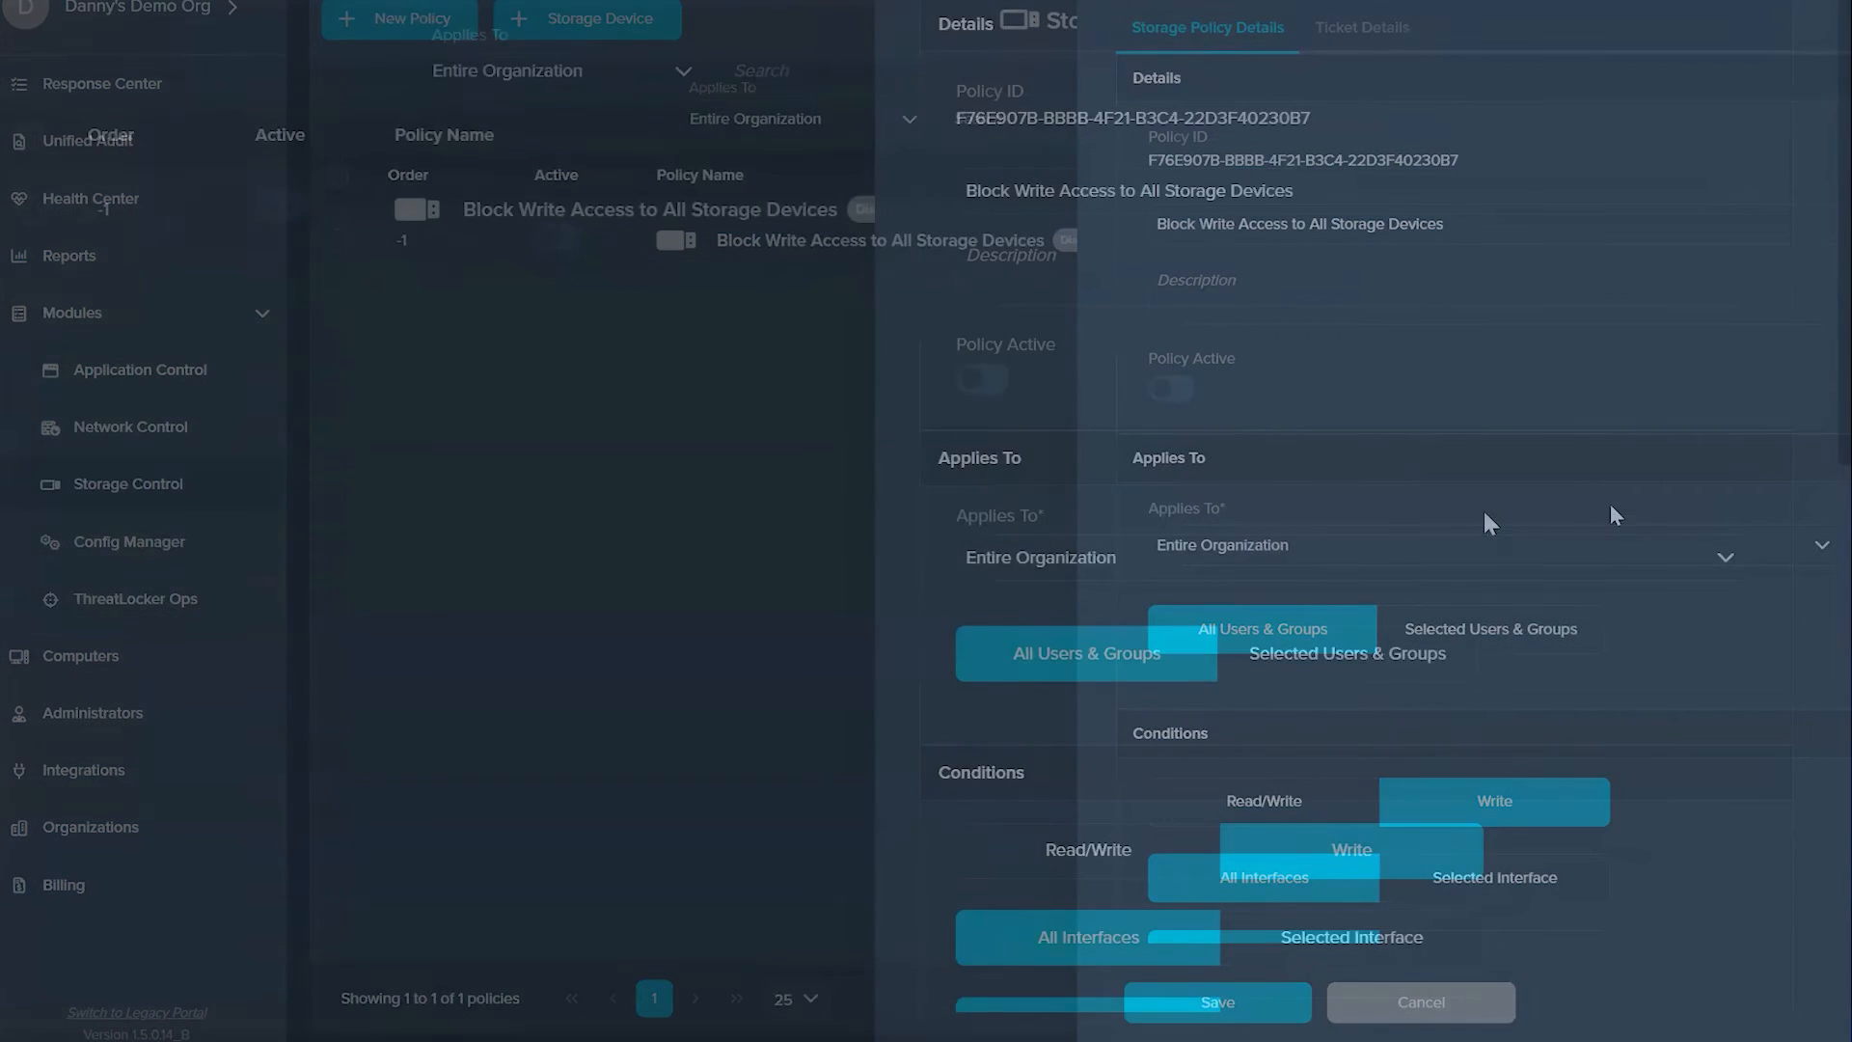
scroll(1509, 521, "down", 10)
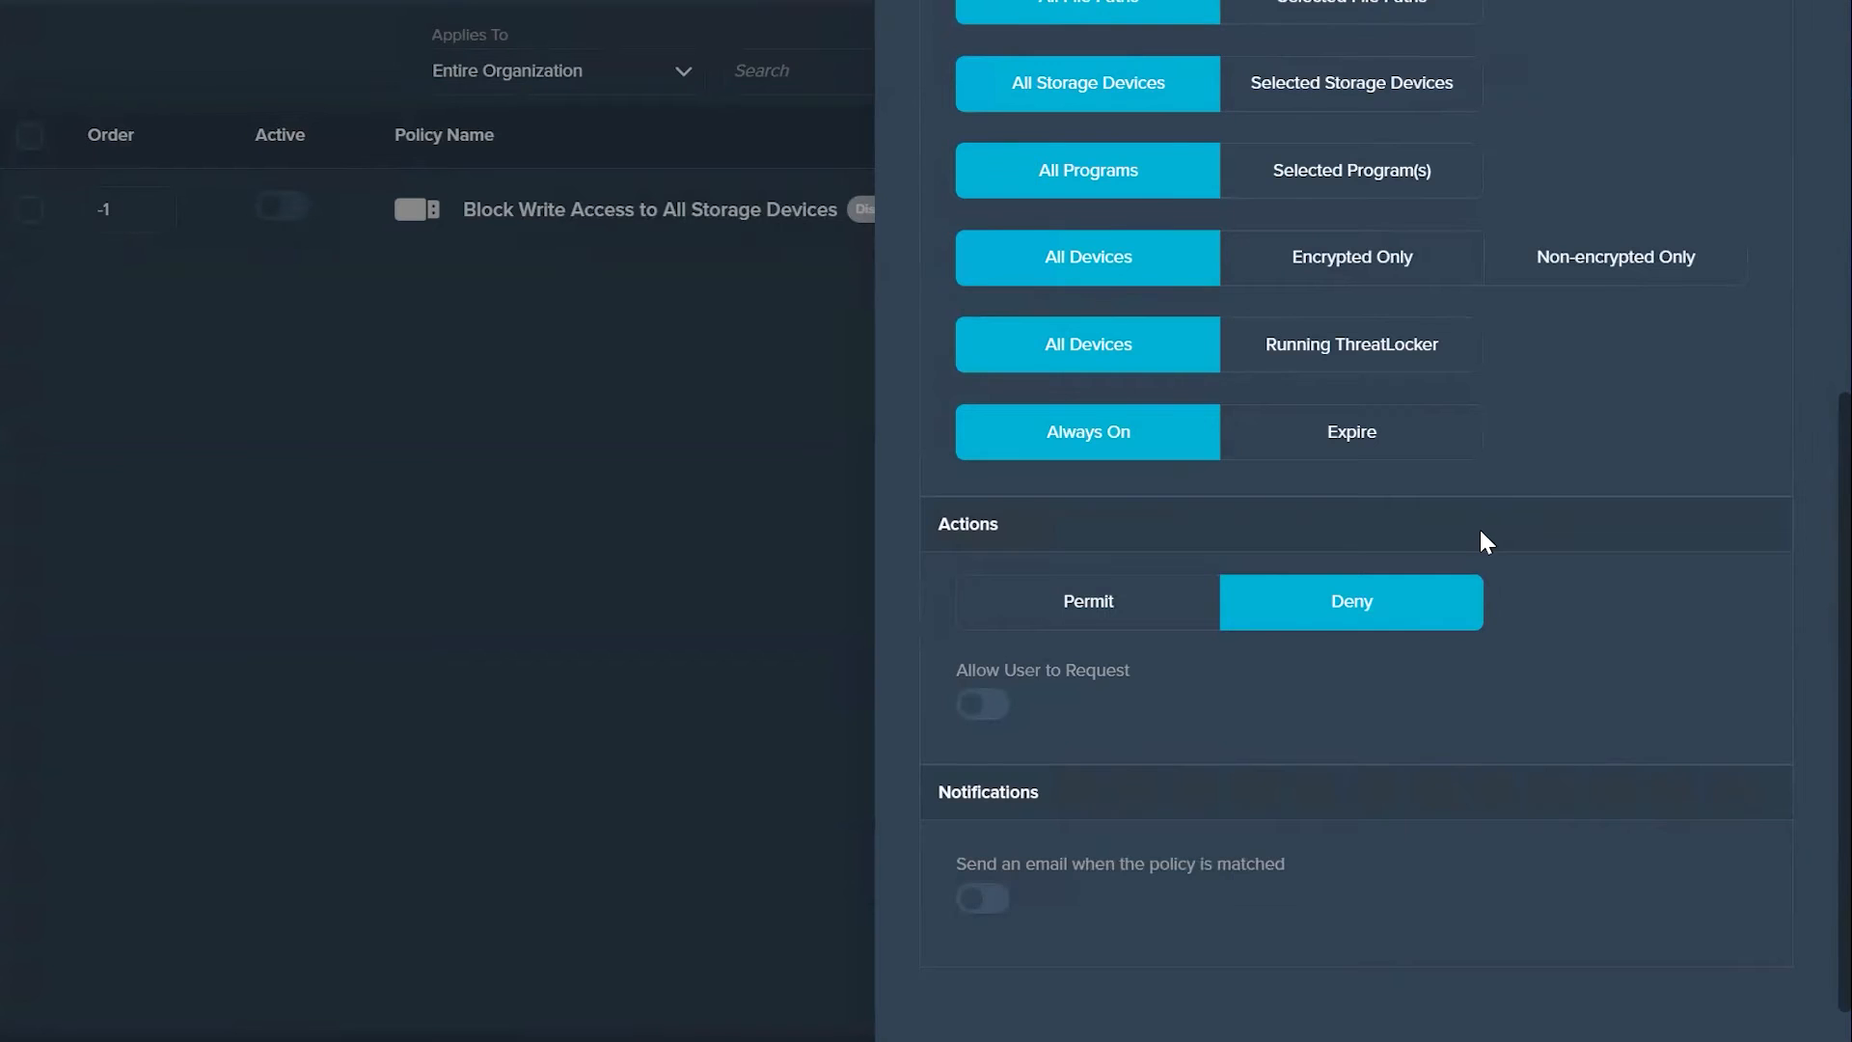
scroll(1494, 521, "up", 10)
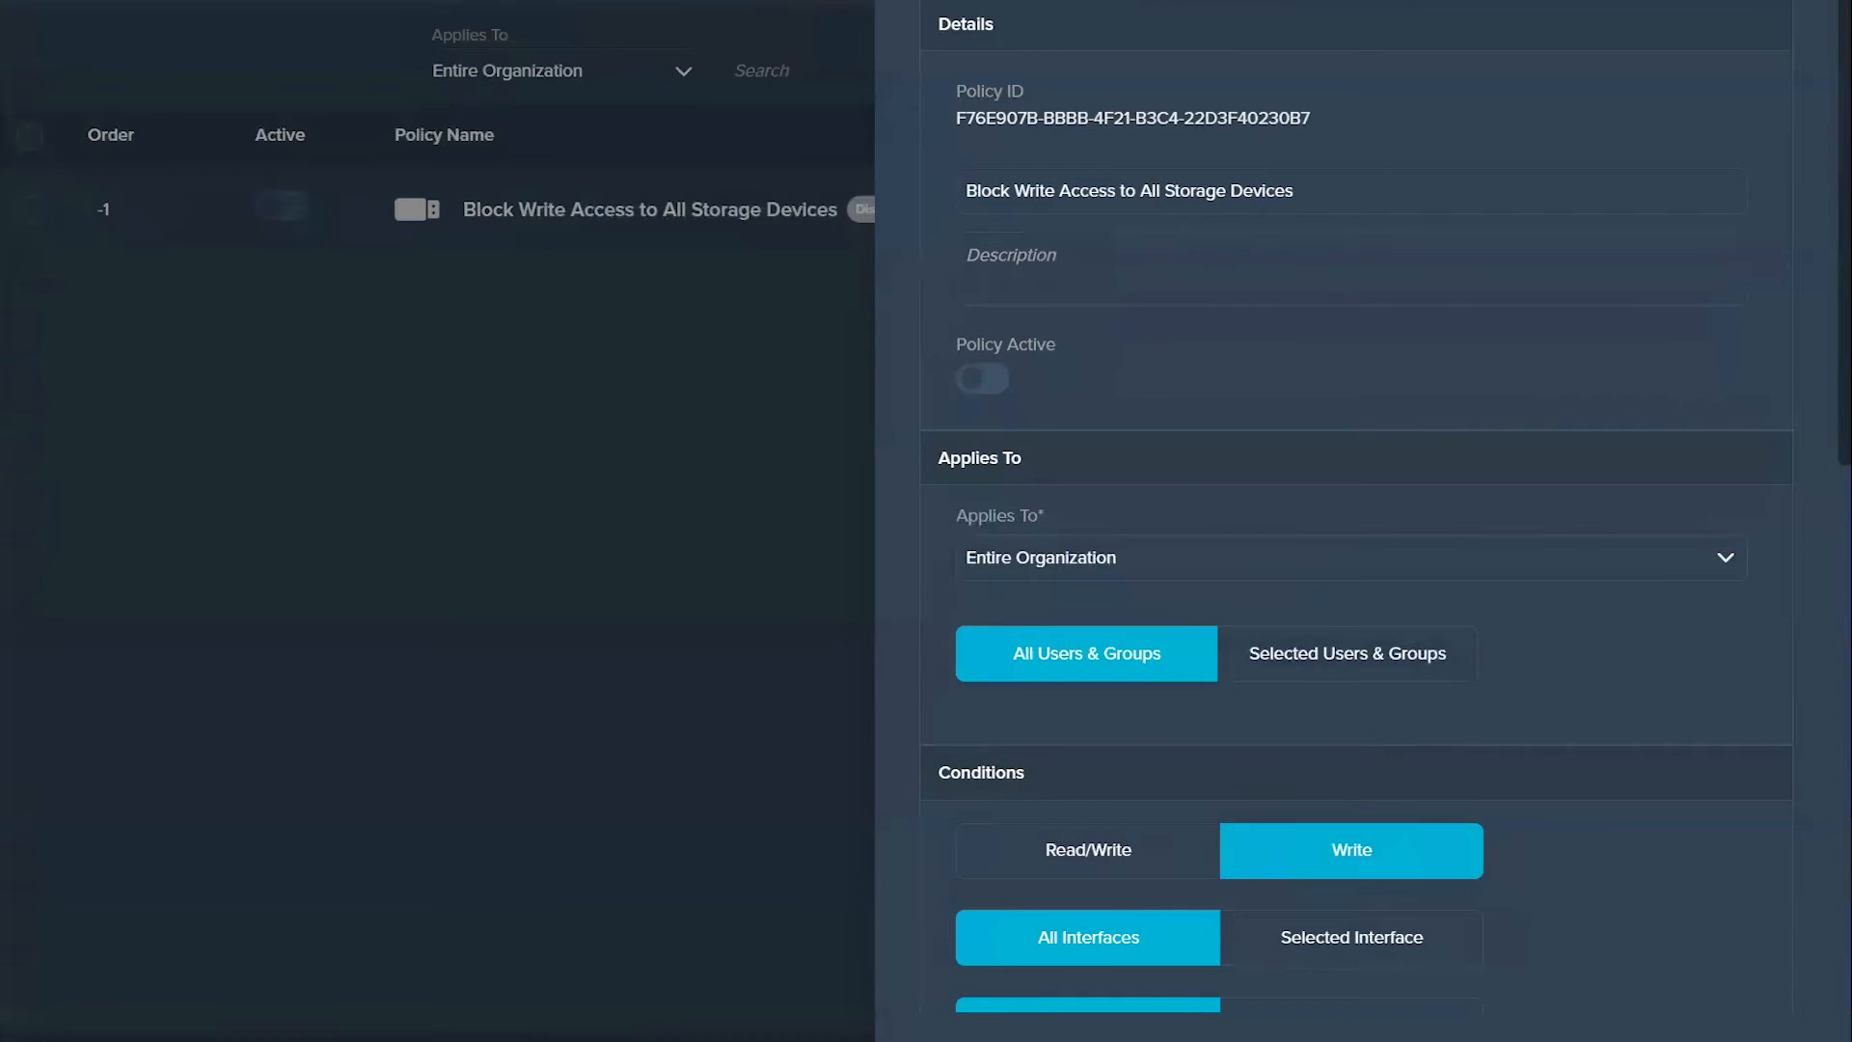
key("Escape")
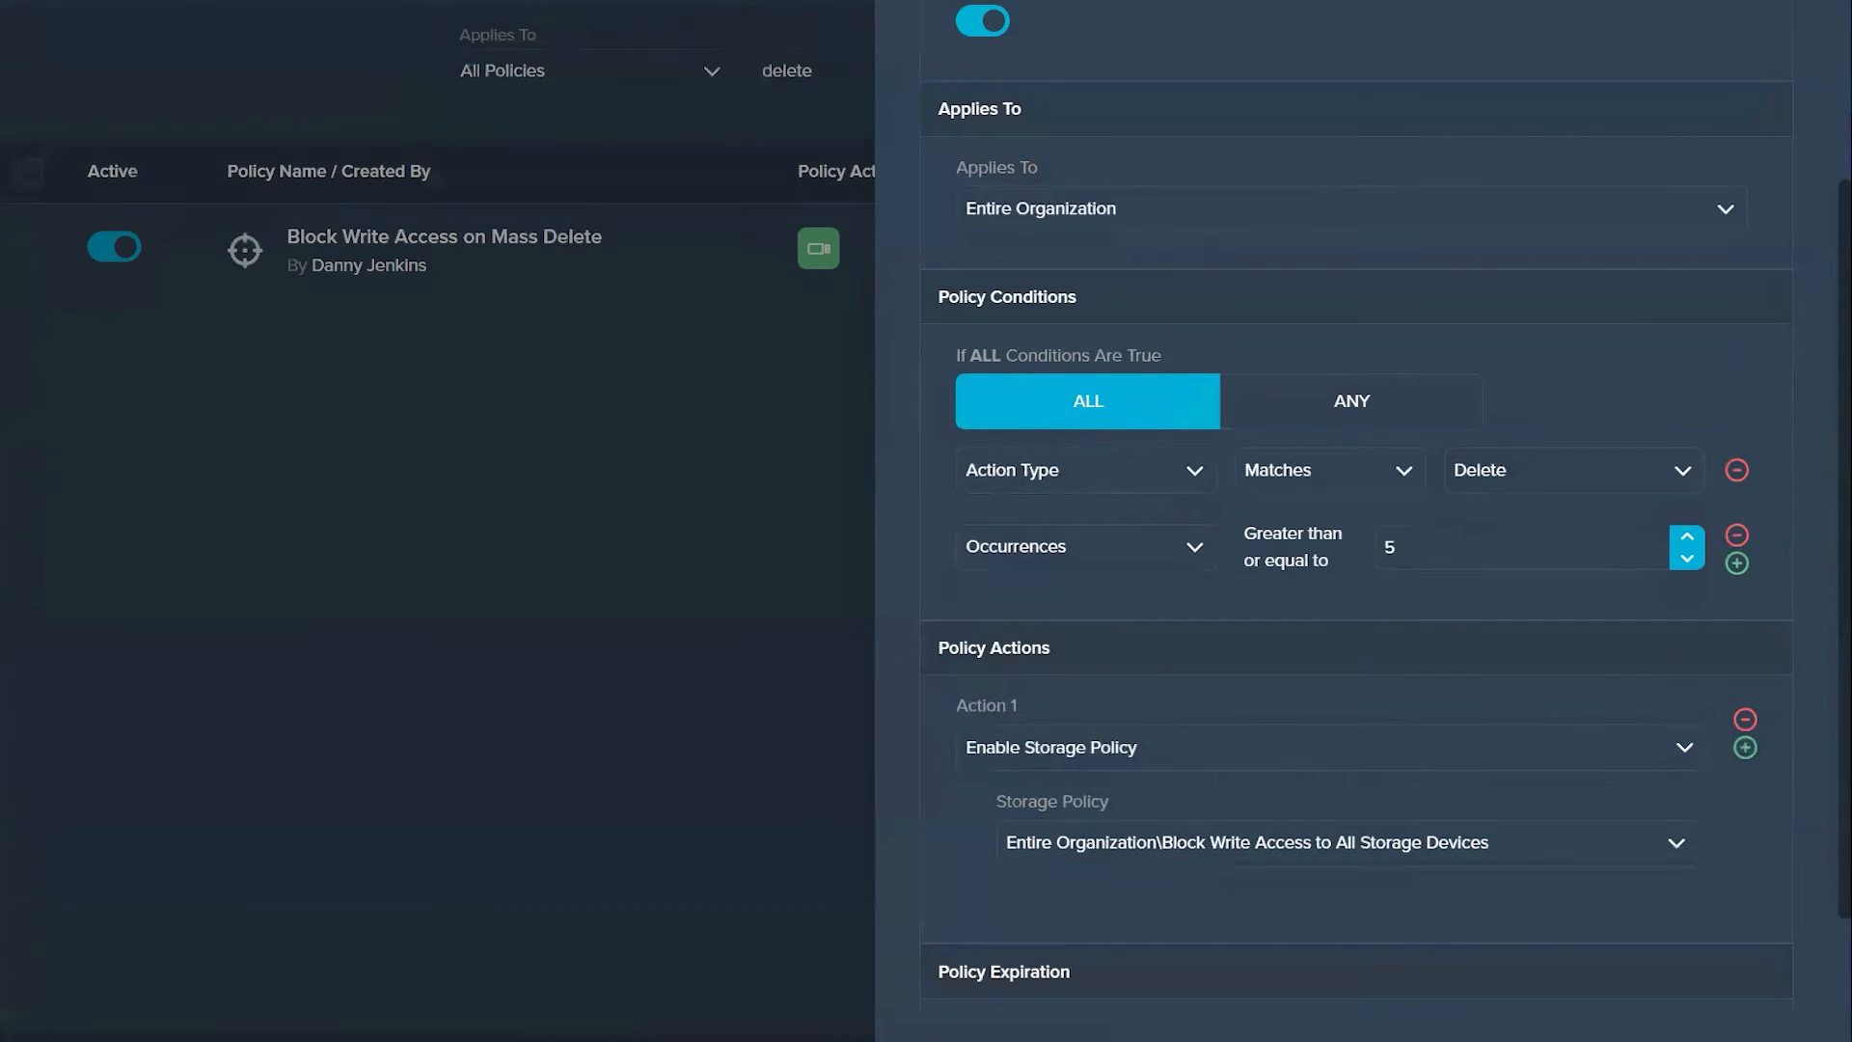
Step: Try adding a second action to the mass delete policy, view the available action types, and remove the empty action
scroll(1264, 788, "down", 2)
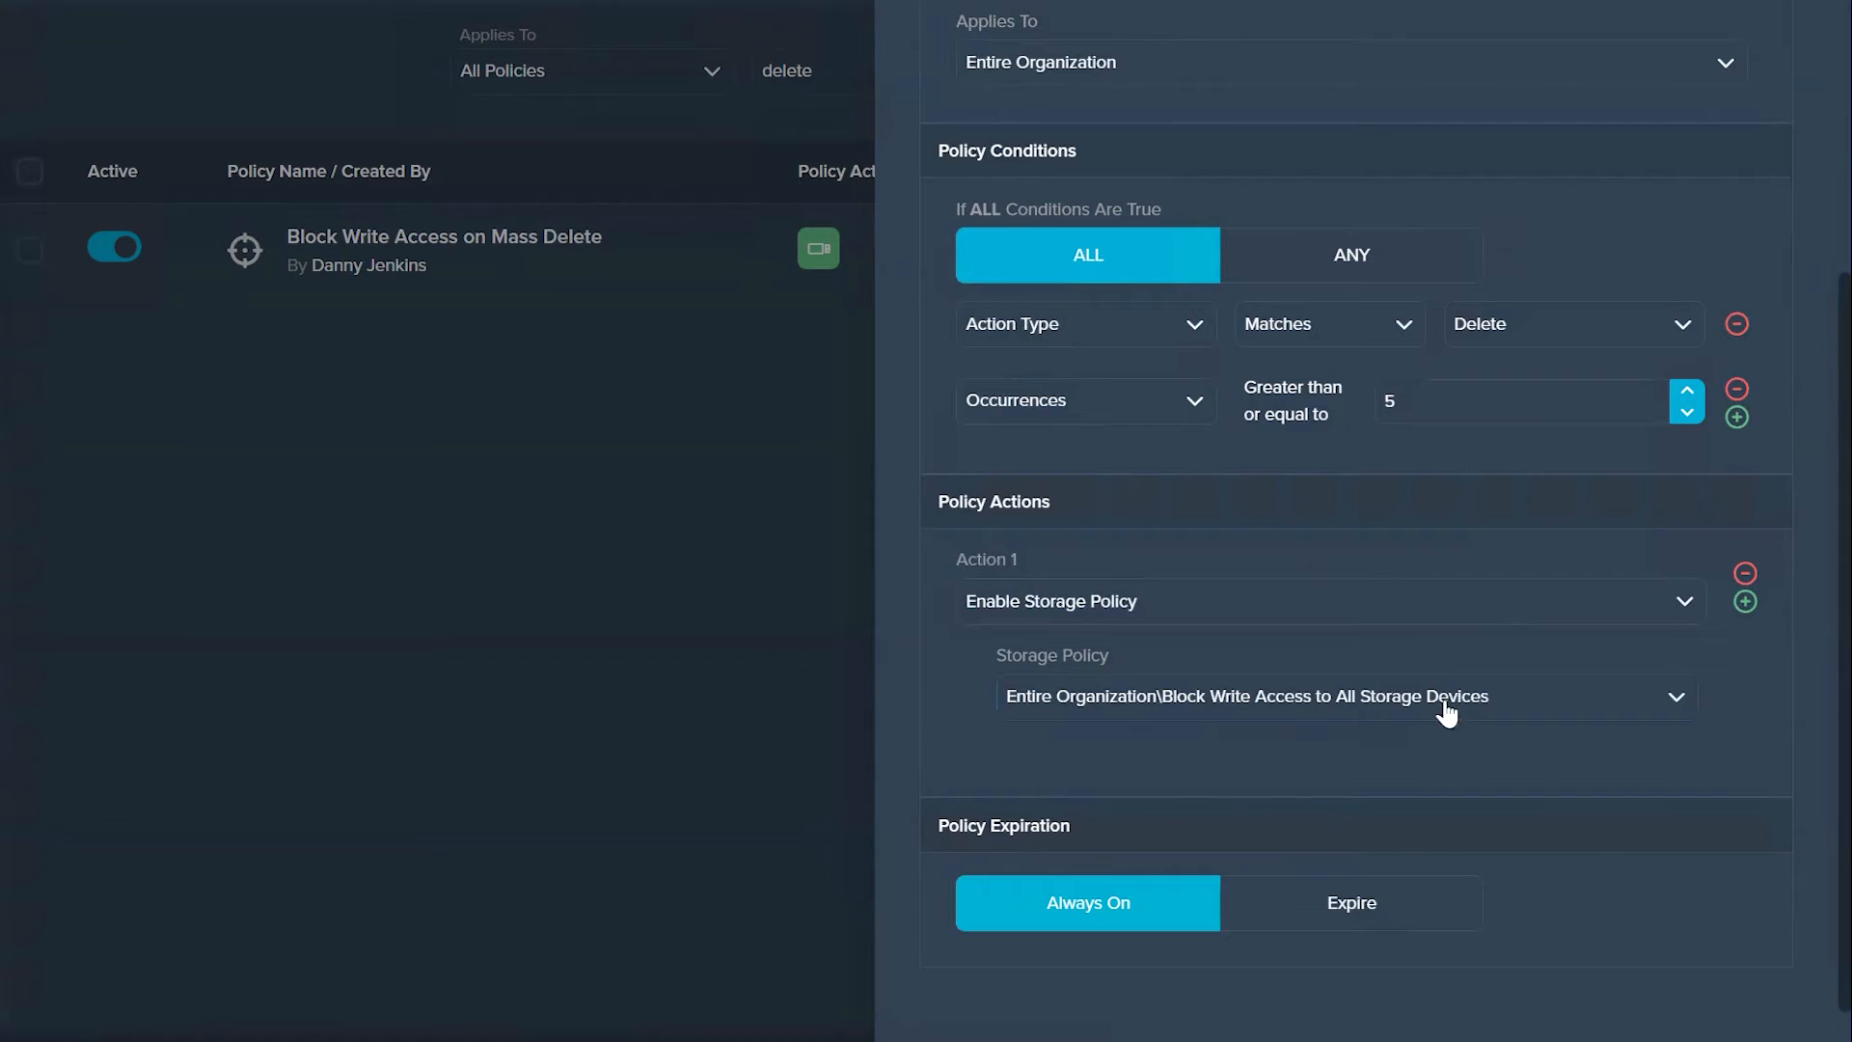
left_click(1746, 603)
scroll(1116, 860, "down", 2)
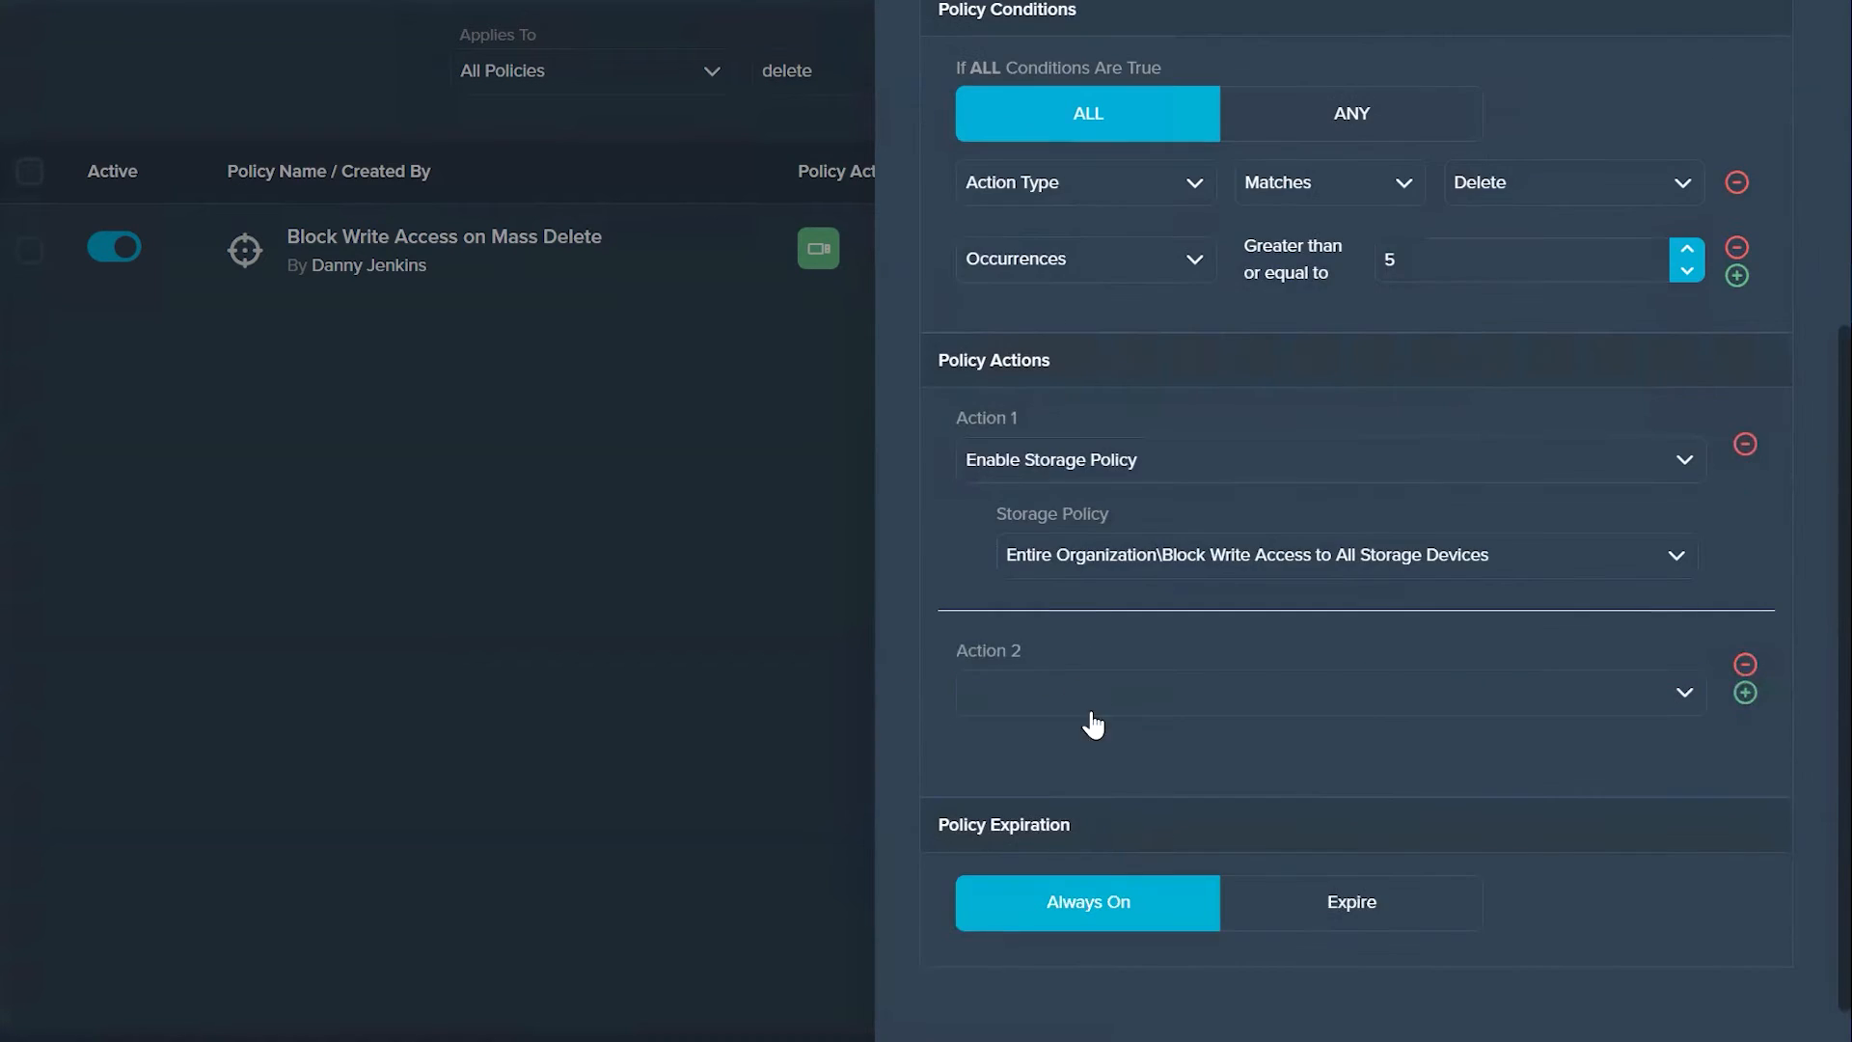
left_click(1107, 715)
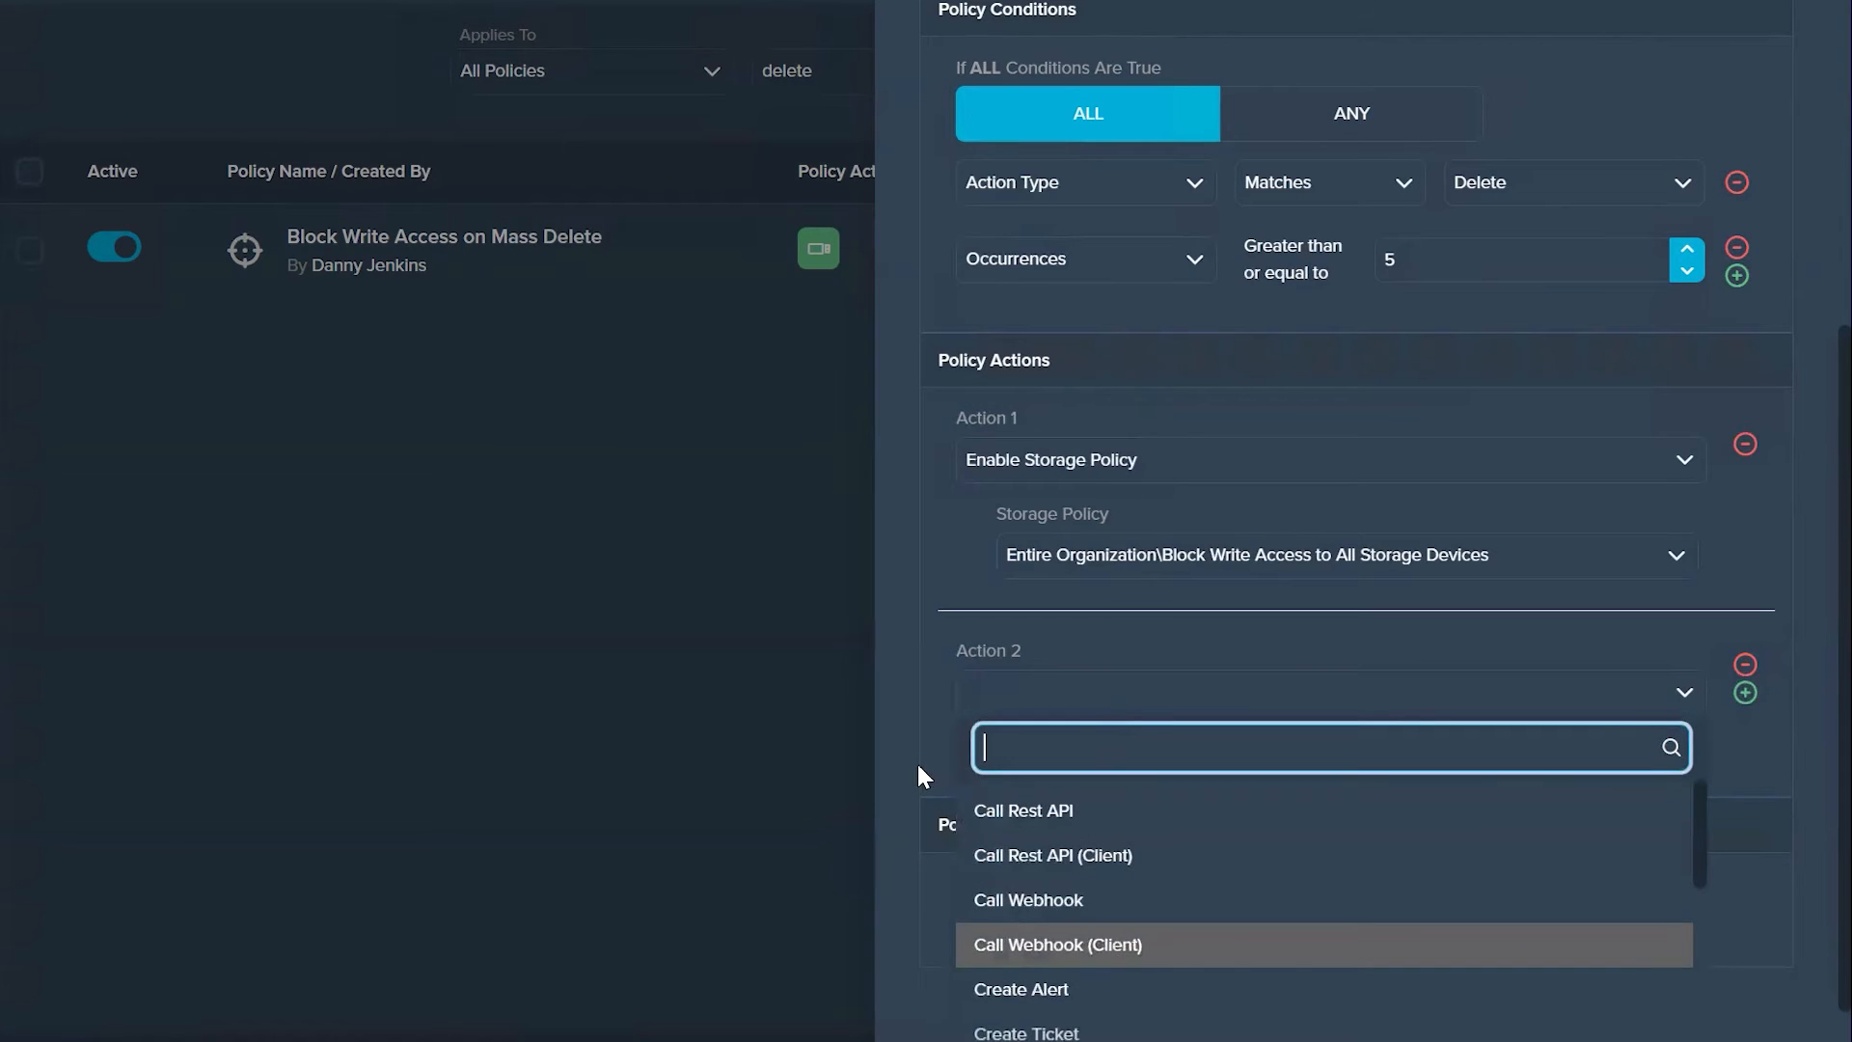
left_click(929, 731)
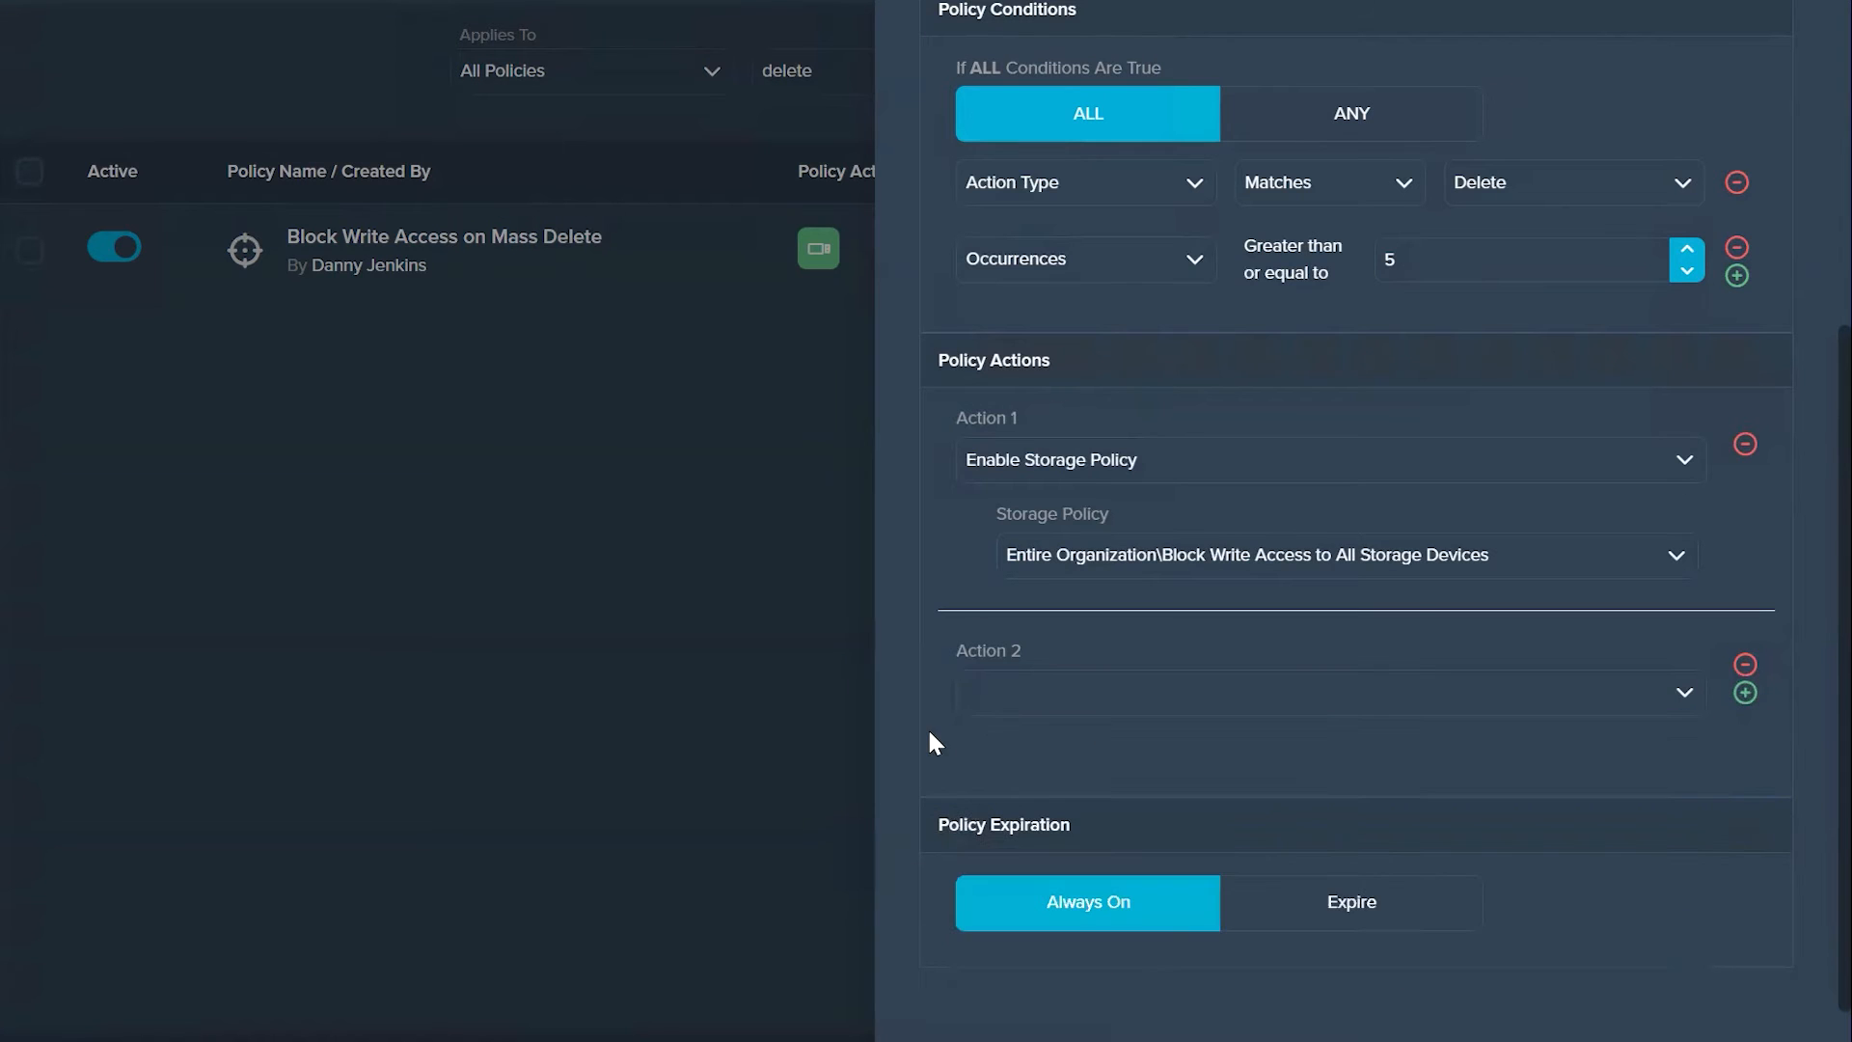
left_click(1743, 667)
key("Escape")
Step: Switch to the Documents folder in File Explorer and permanently delete the file Picture1 - Copy - Copy
mouse_move(966, 1040)
left_click(969, 955)
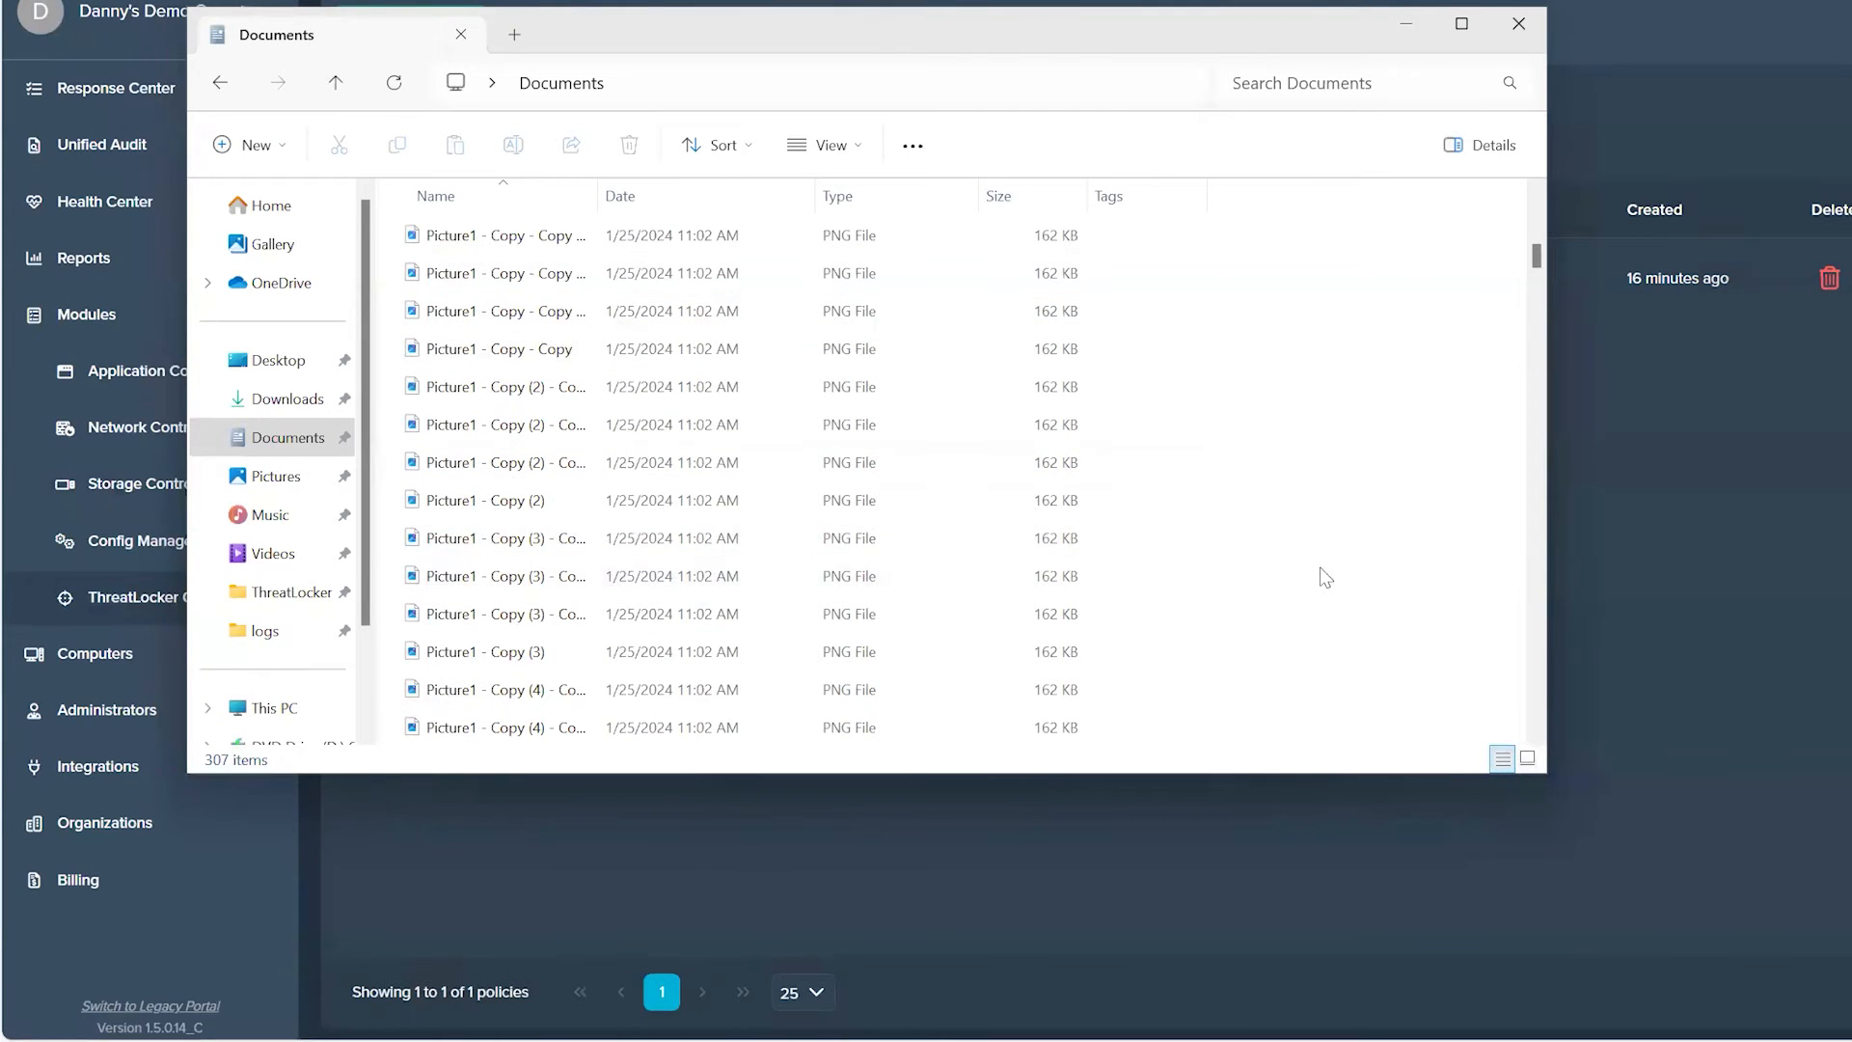
left_click_drag(1290, 635, 596, 563)
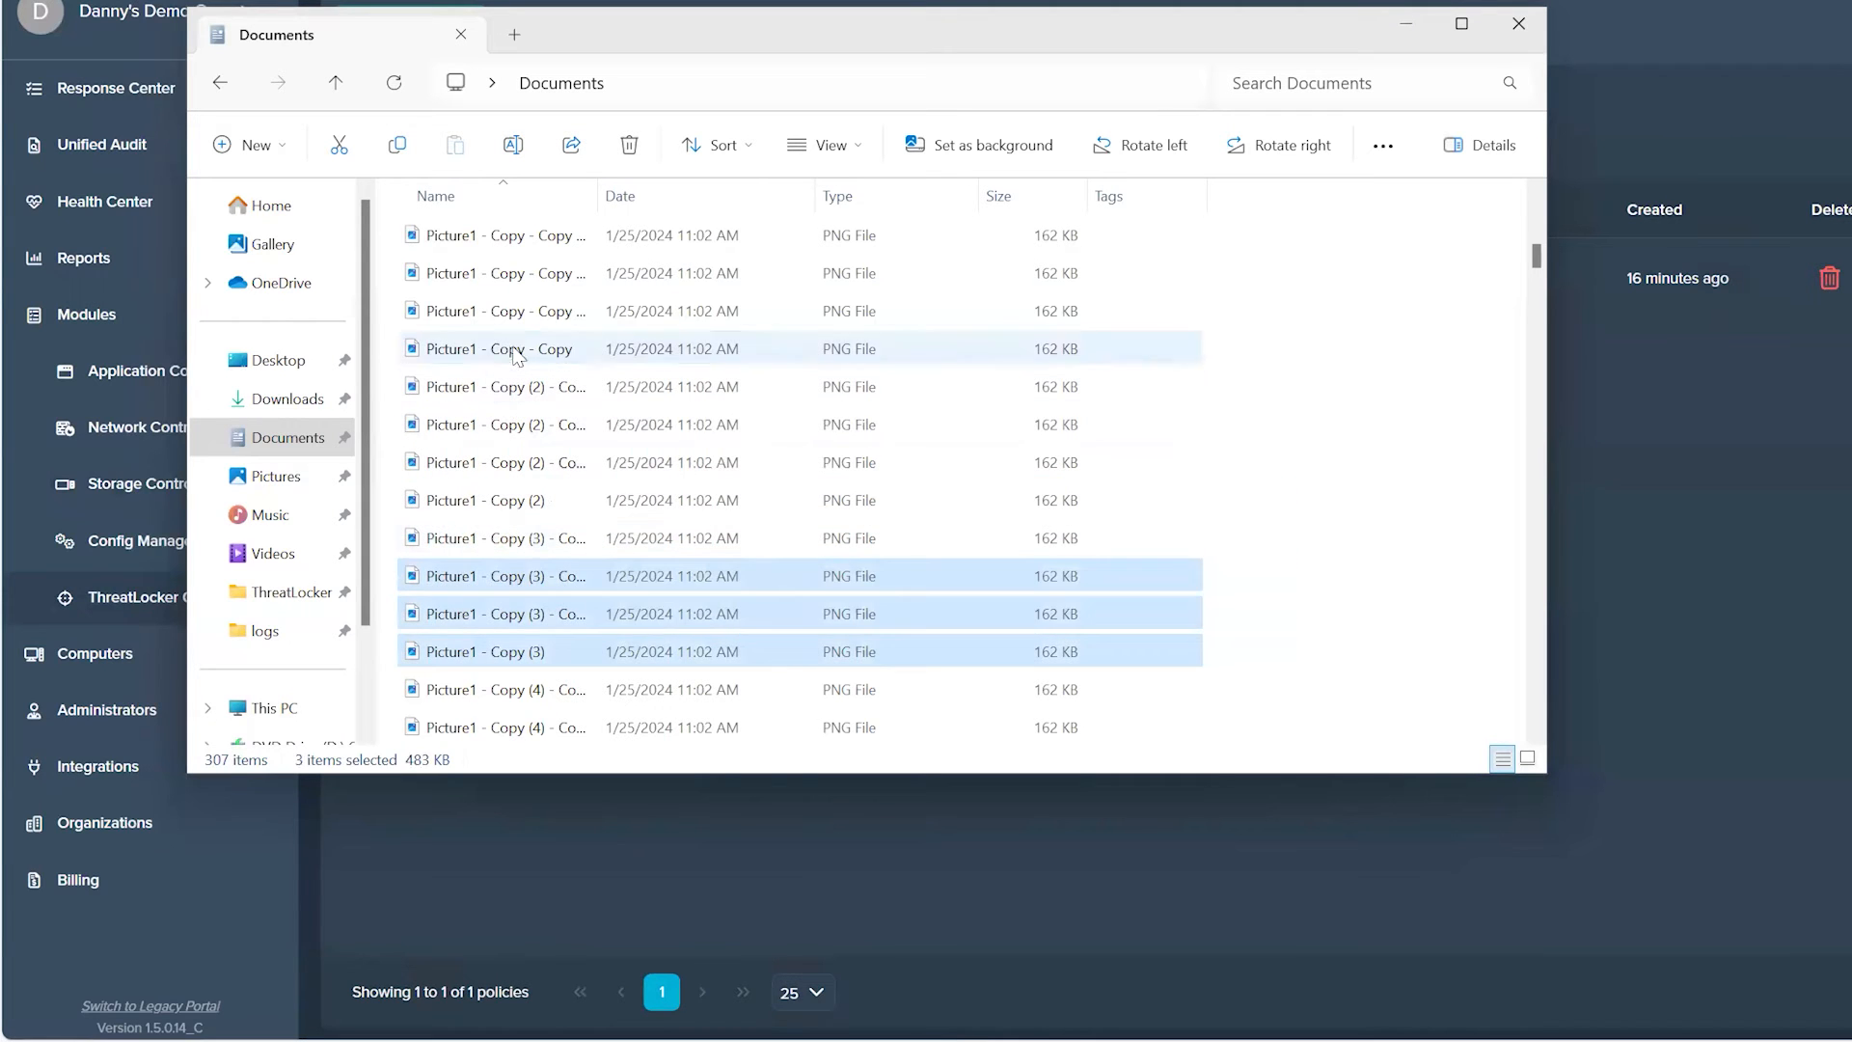
left_click(561, 350)
key("shift+Delete")
key("Return")
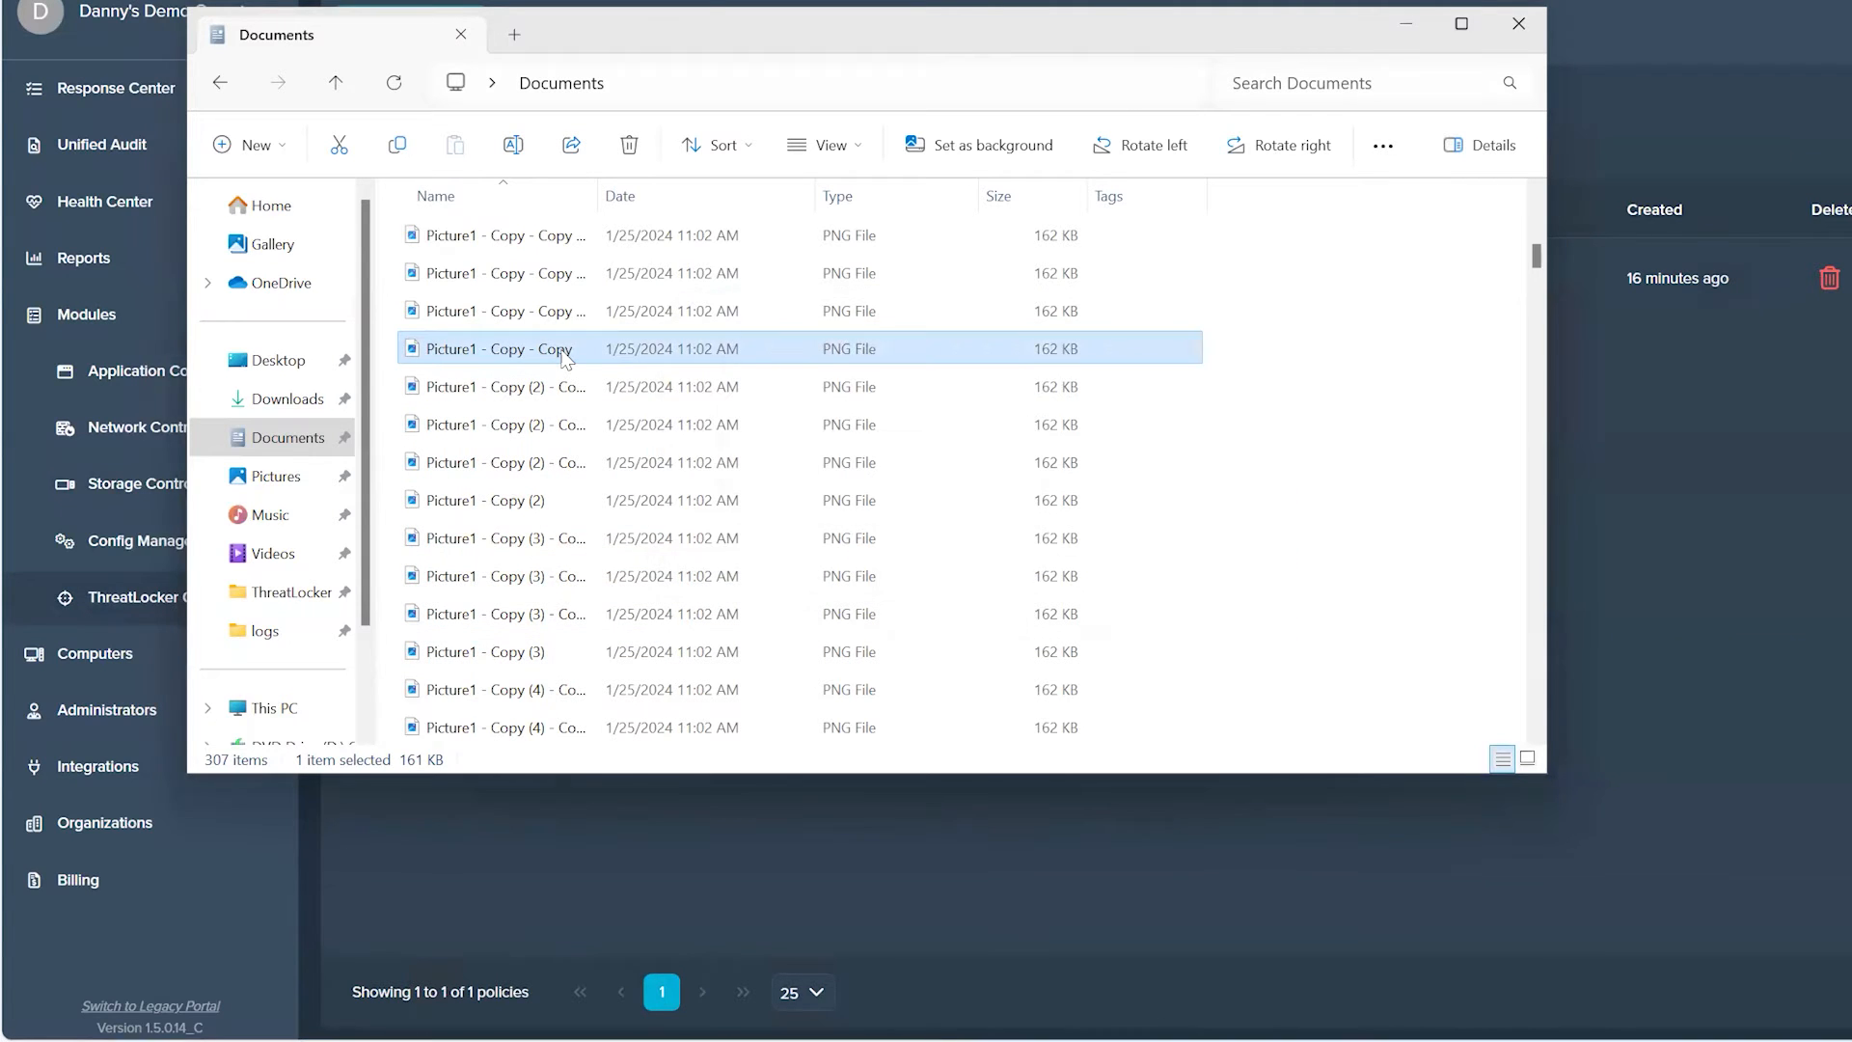
Step: Select four consecutive PNG copies from the Picture1 - Copy (2) and Copy (3) files and permanently delete them
key("Down")
key("shift+Down")
key("shift+Down")
key("shift+Down")
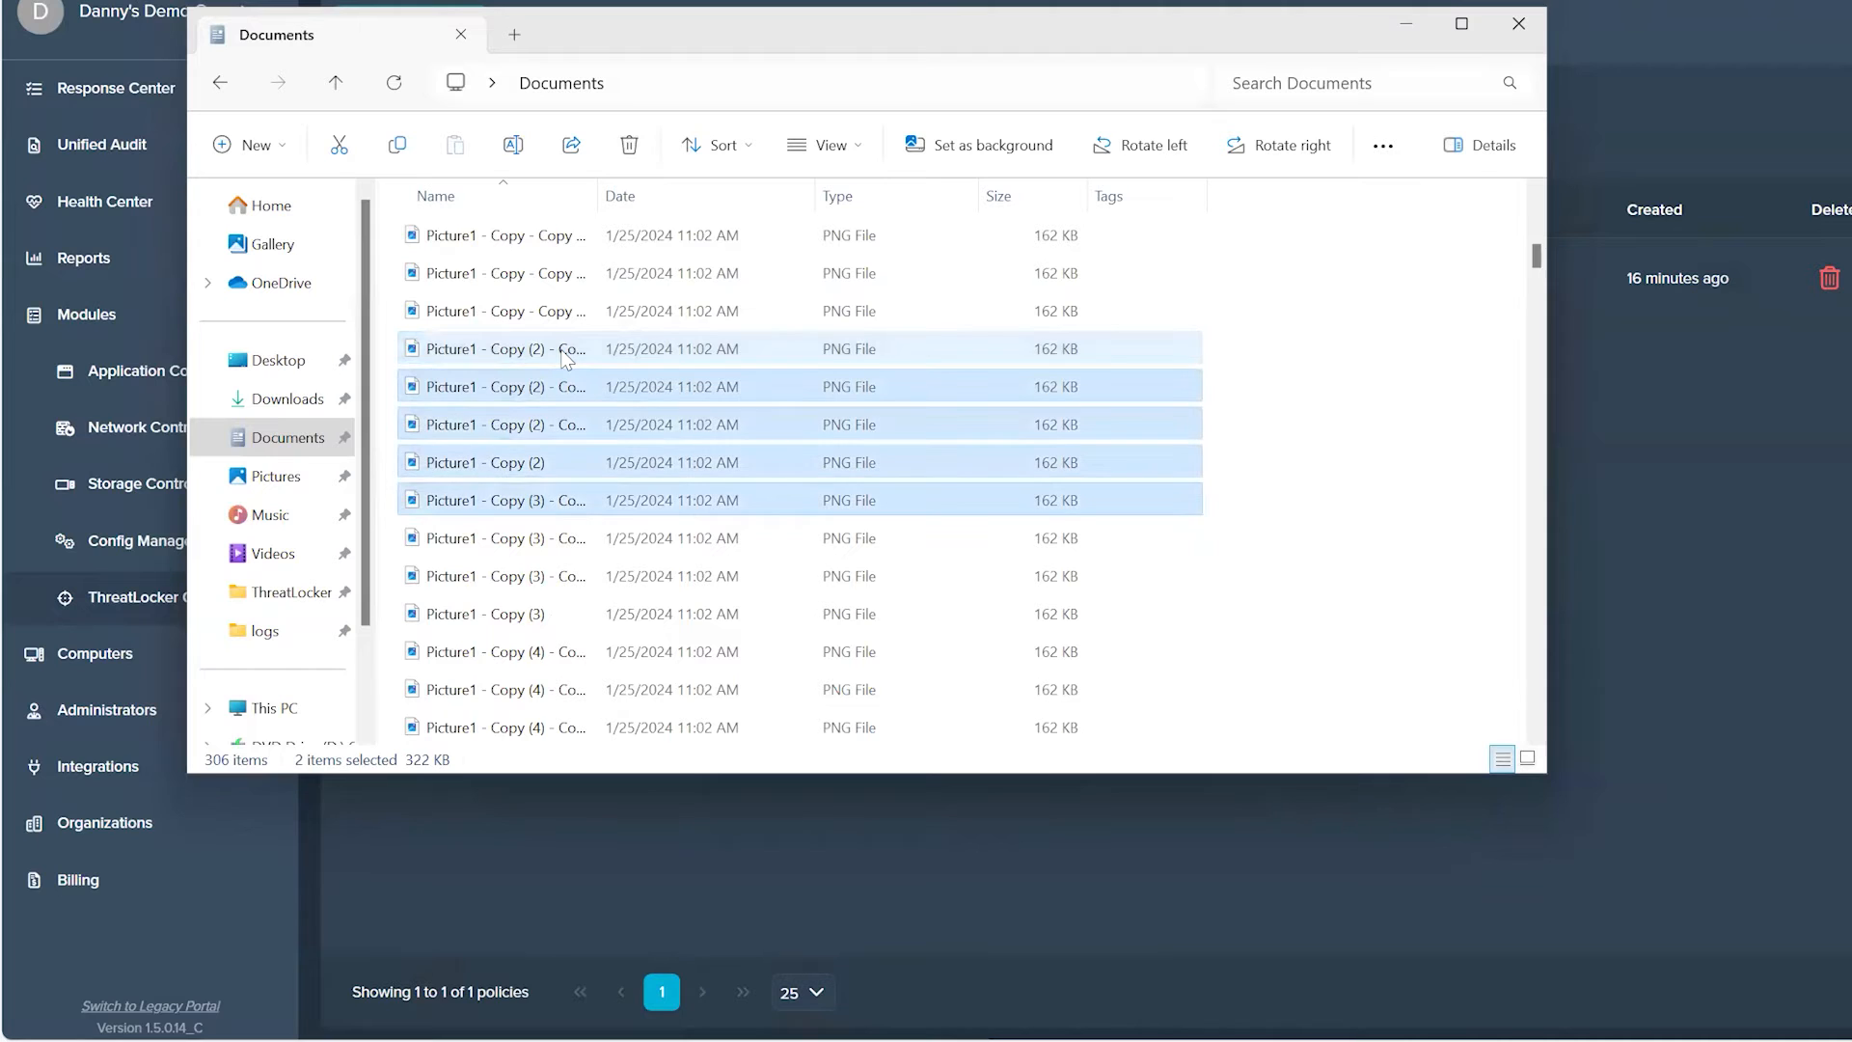
key("shift+Delete")
key("Return")
Step: Permanently delete the file Picture1 - Copy (4) - Copy - Copy
key("Down")
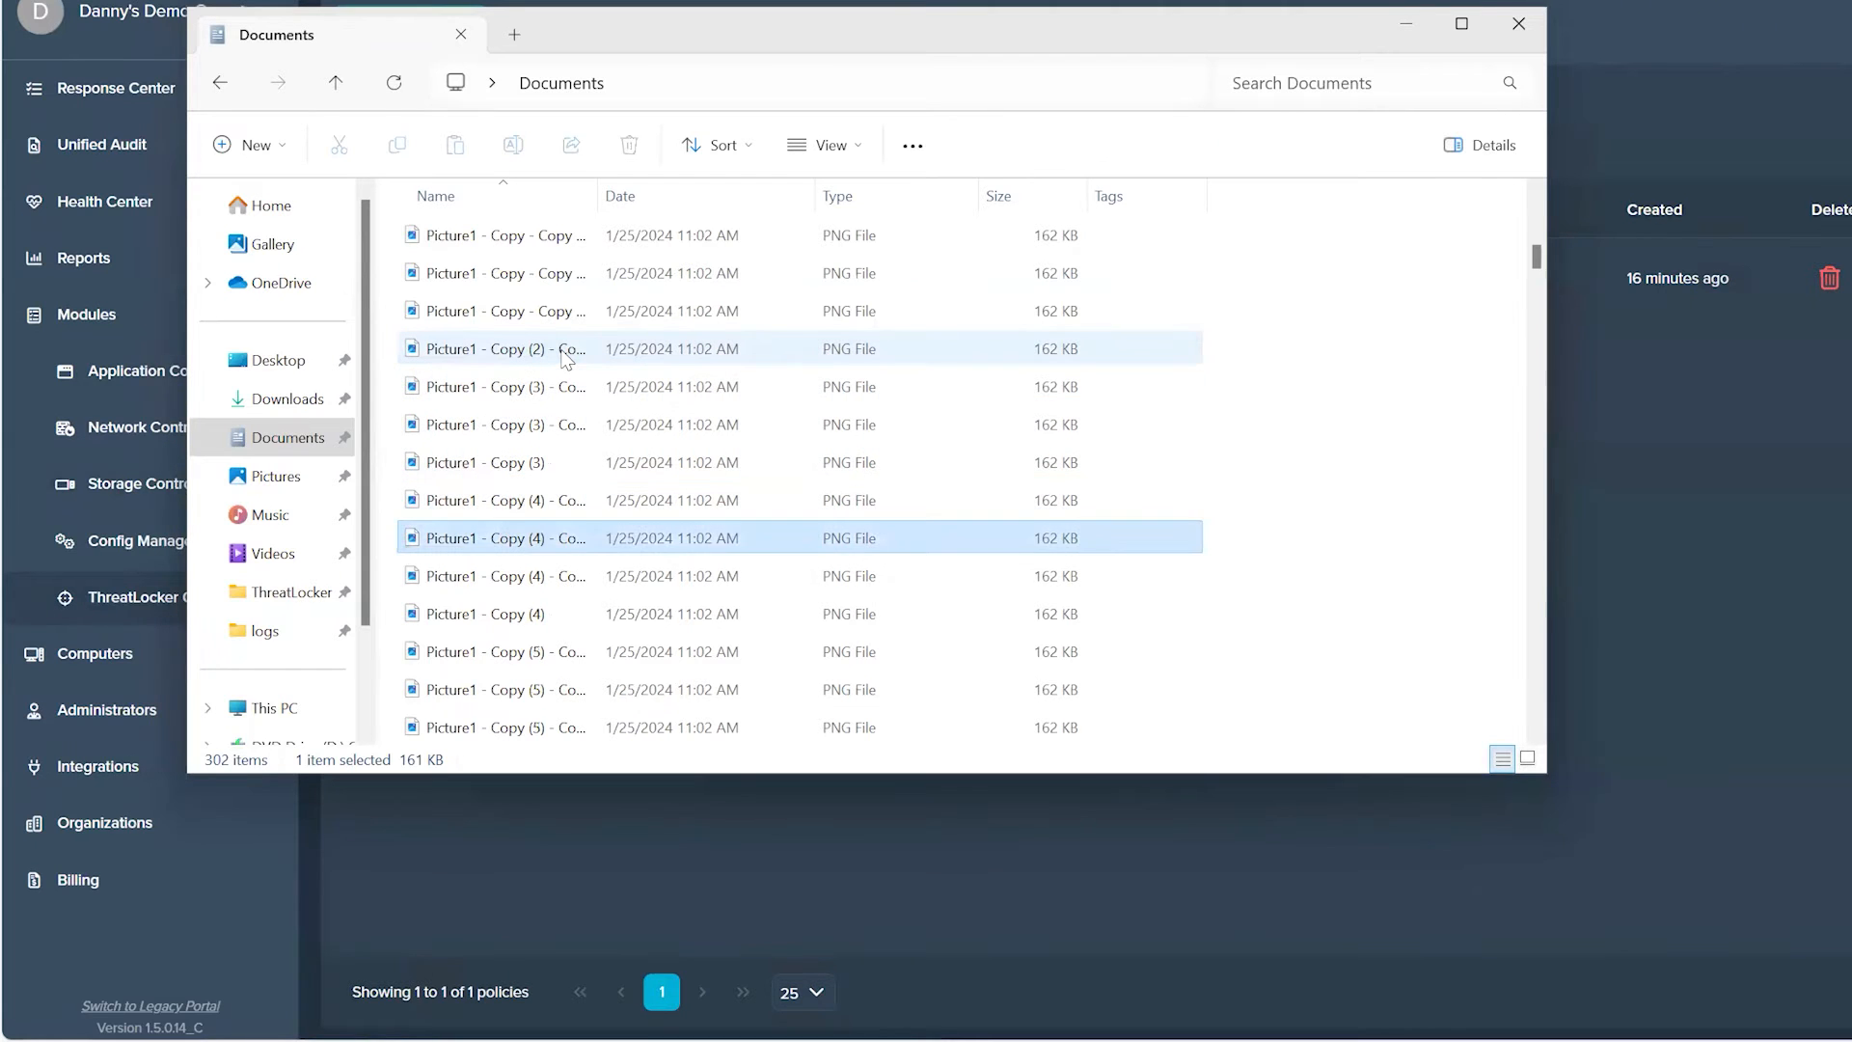
key("shift+Delete")
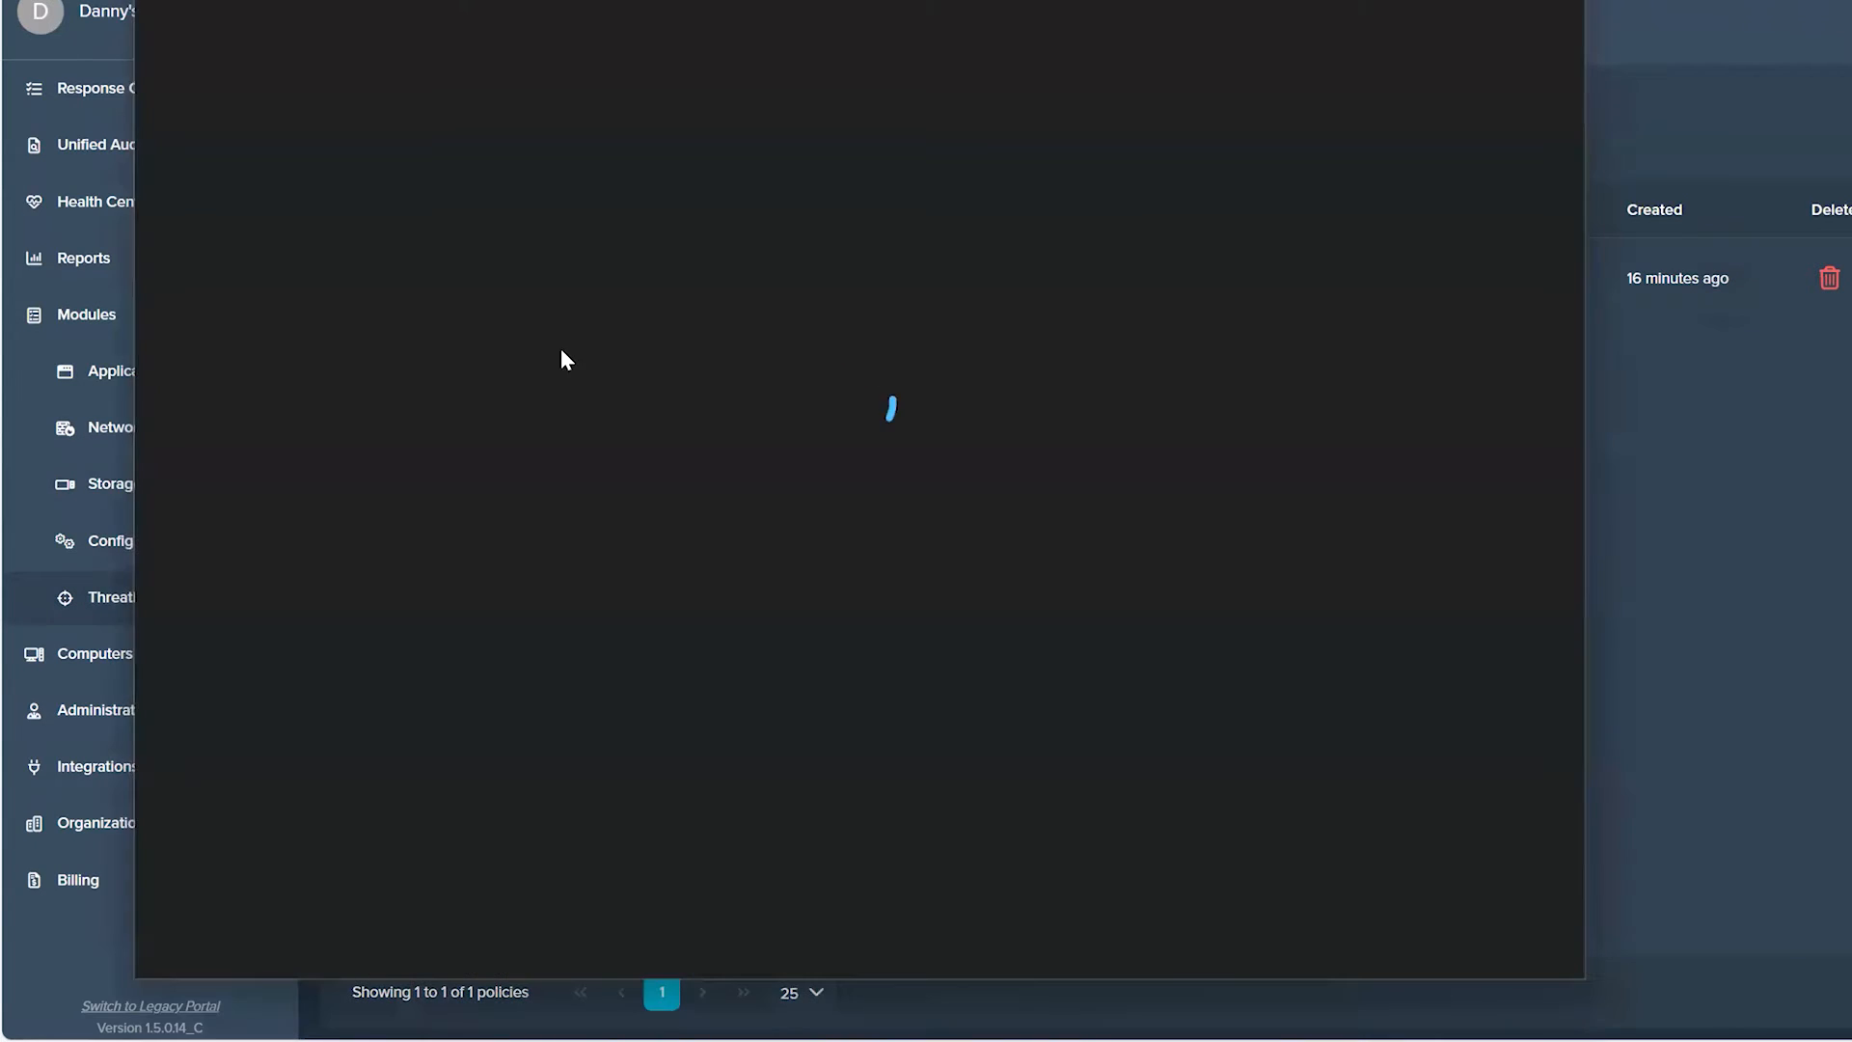
key("Escape")
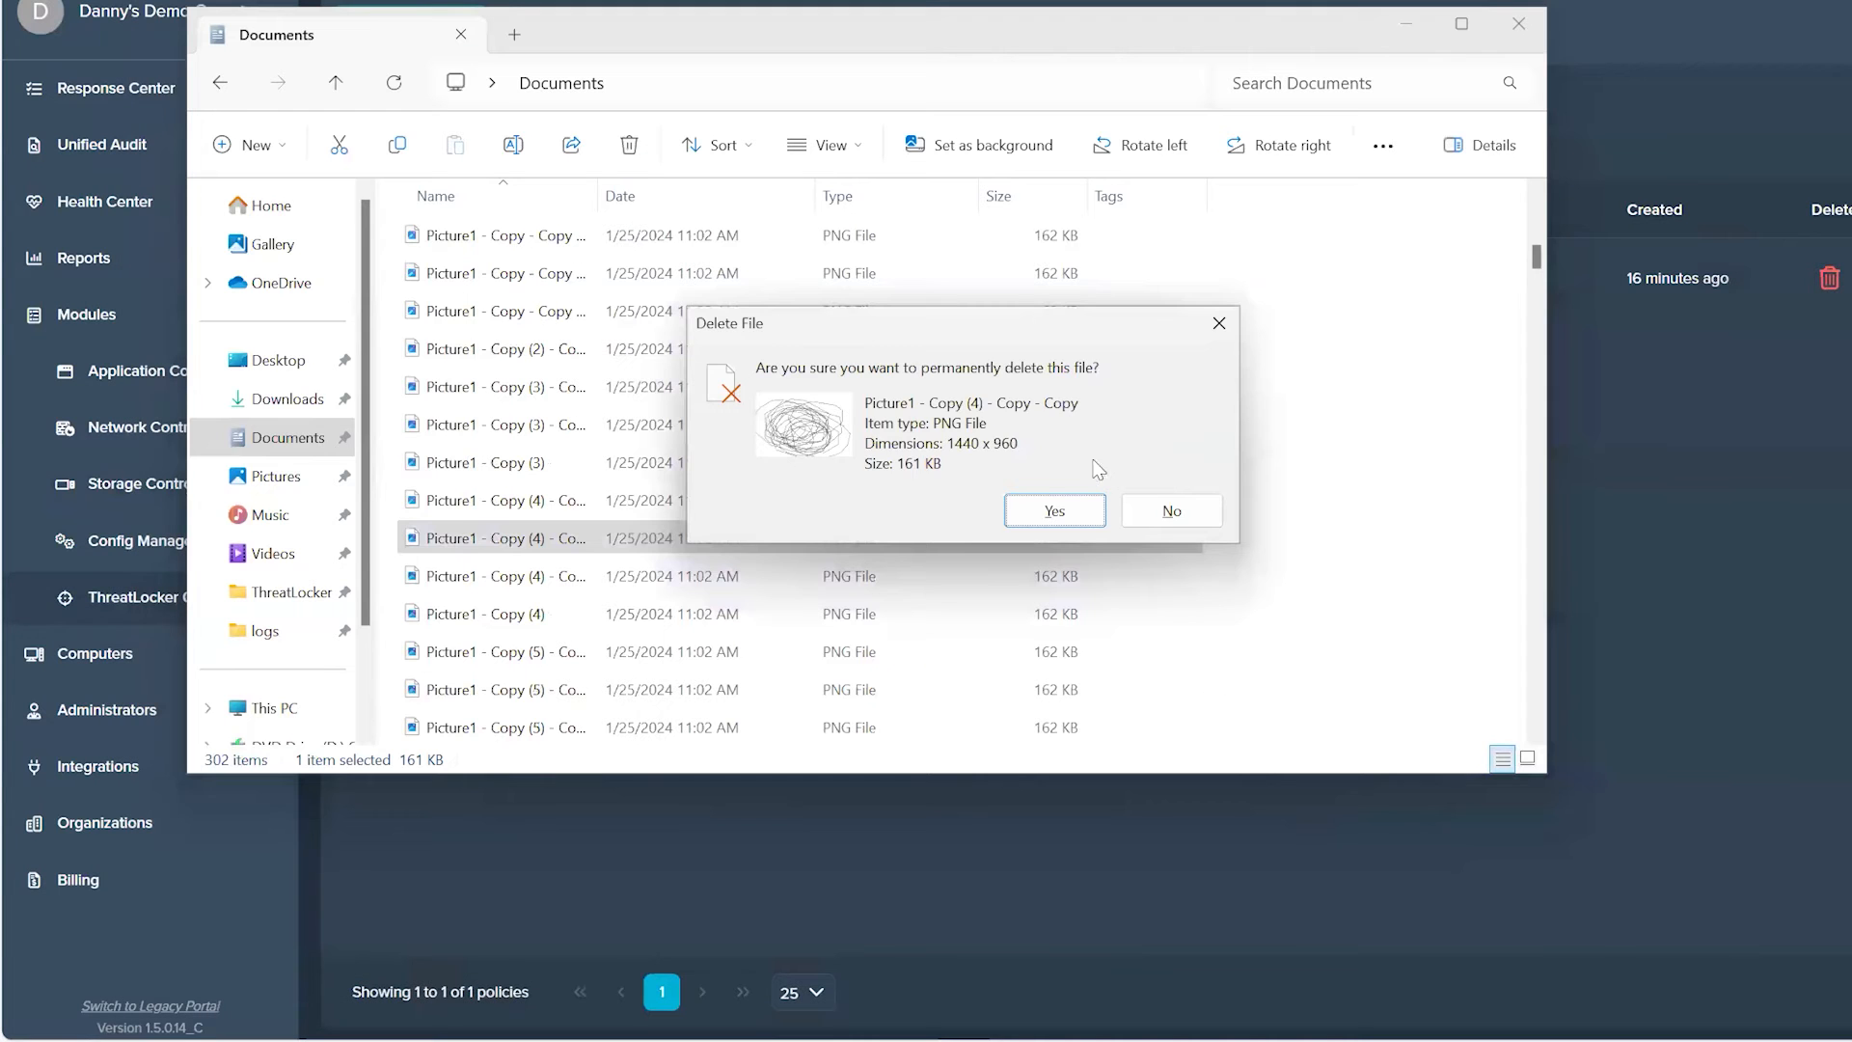
left_click(1086, 507)
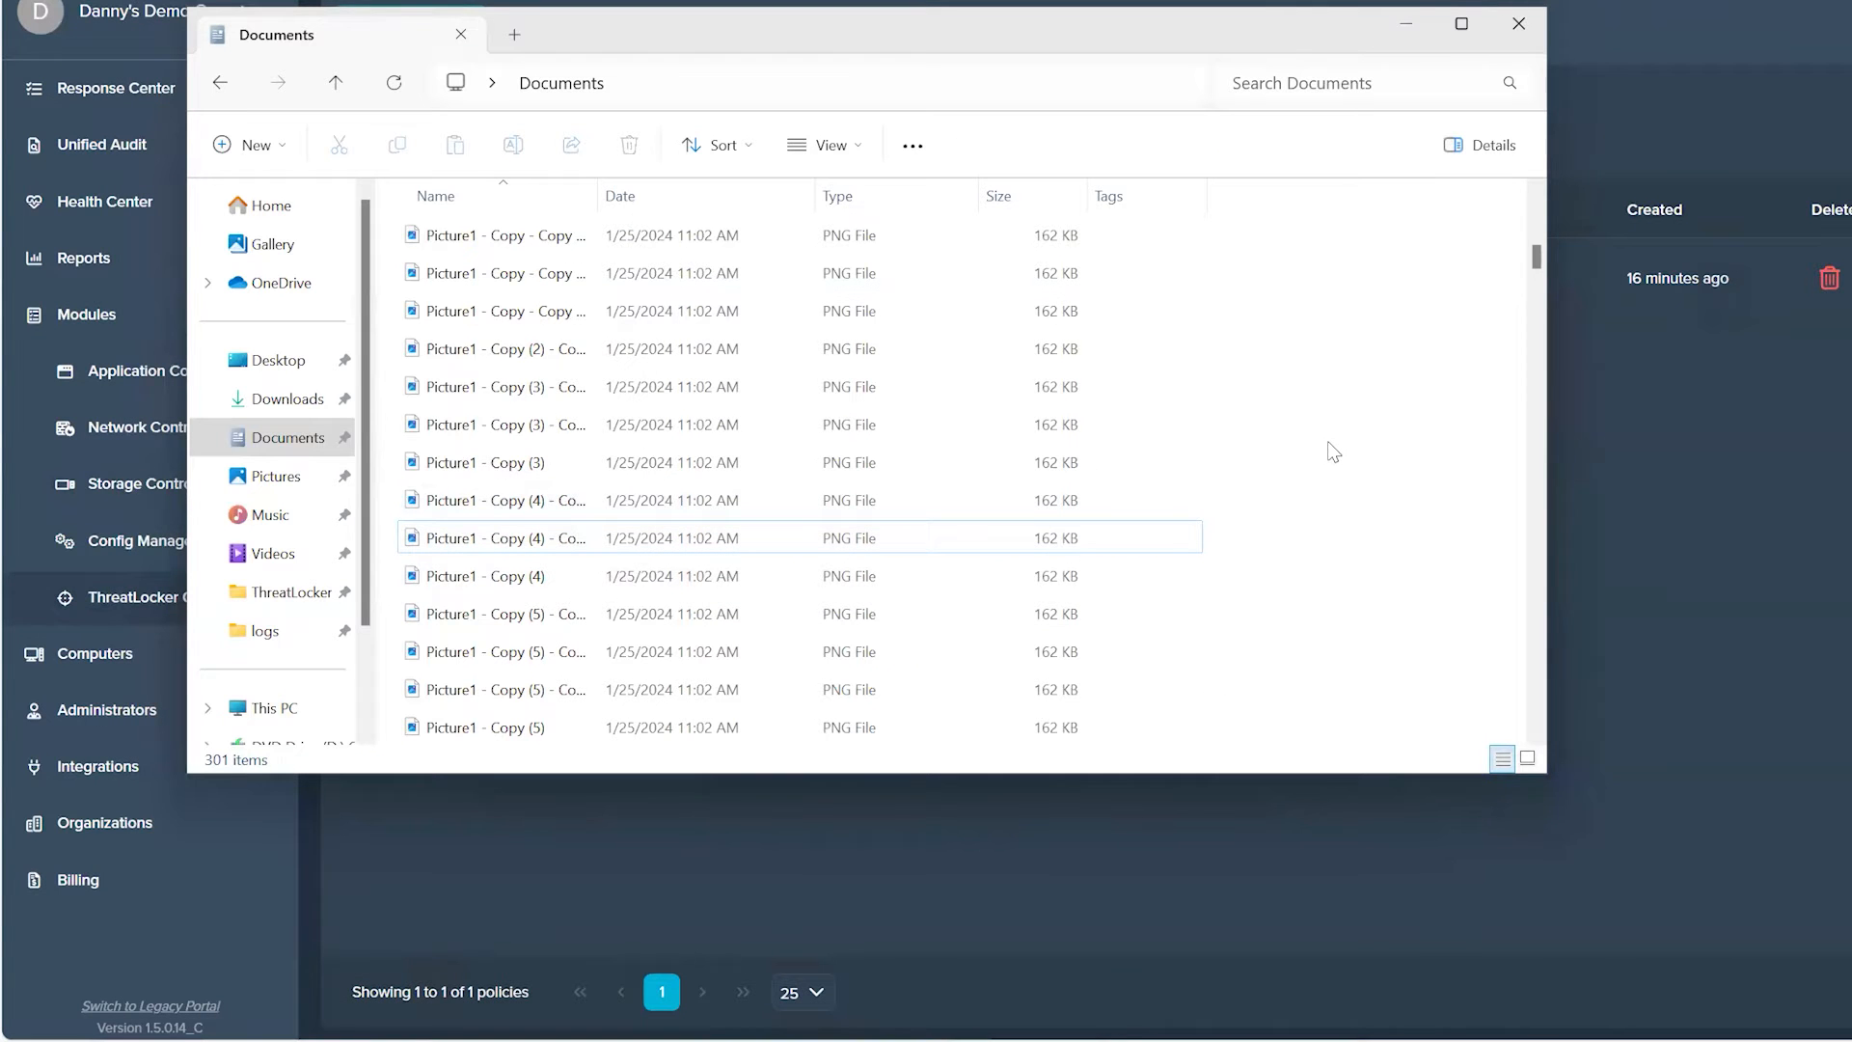
Step: Try to permanently delete six consecutive PNG files from the Picture1 - Copy (5) and Copy (6) groups in Documents
scroll(1313, 428, "down", 2)
left_click_drag(1363, 388, 816, 579)
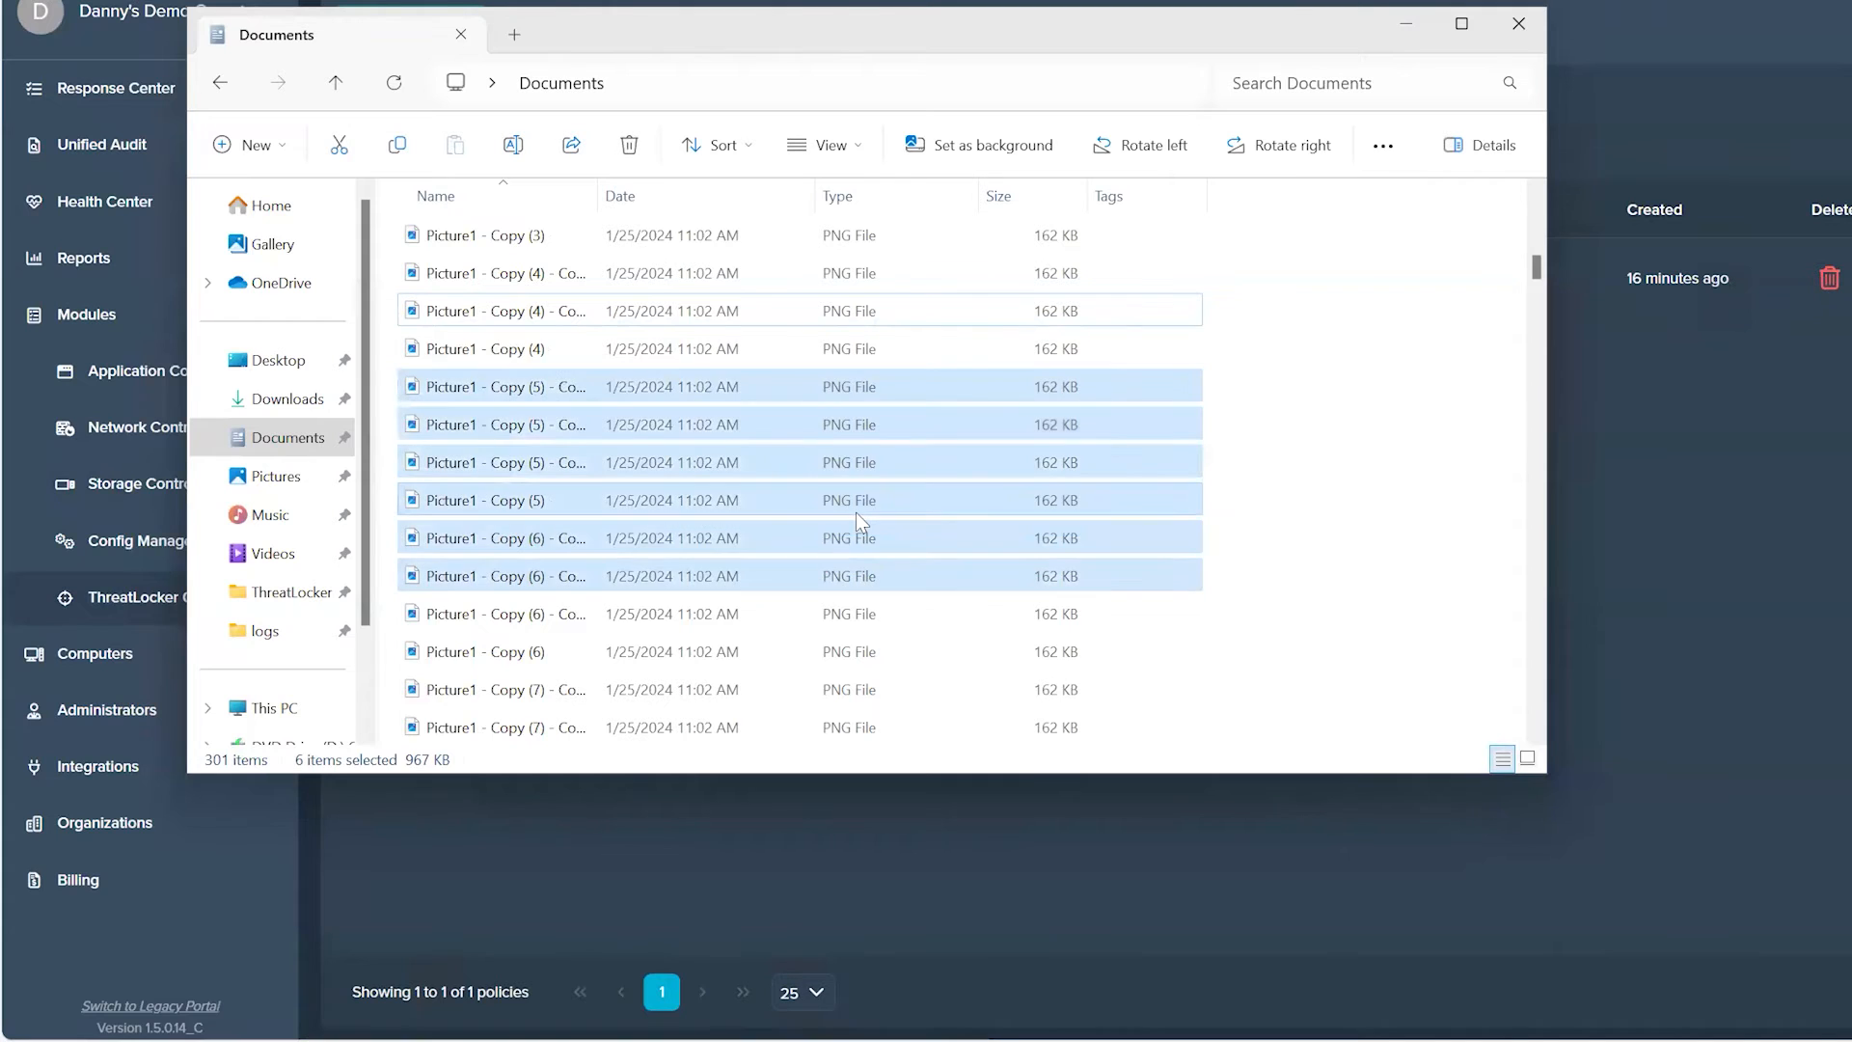
key("Delete")
key("Return")
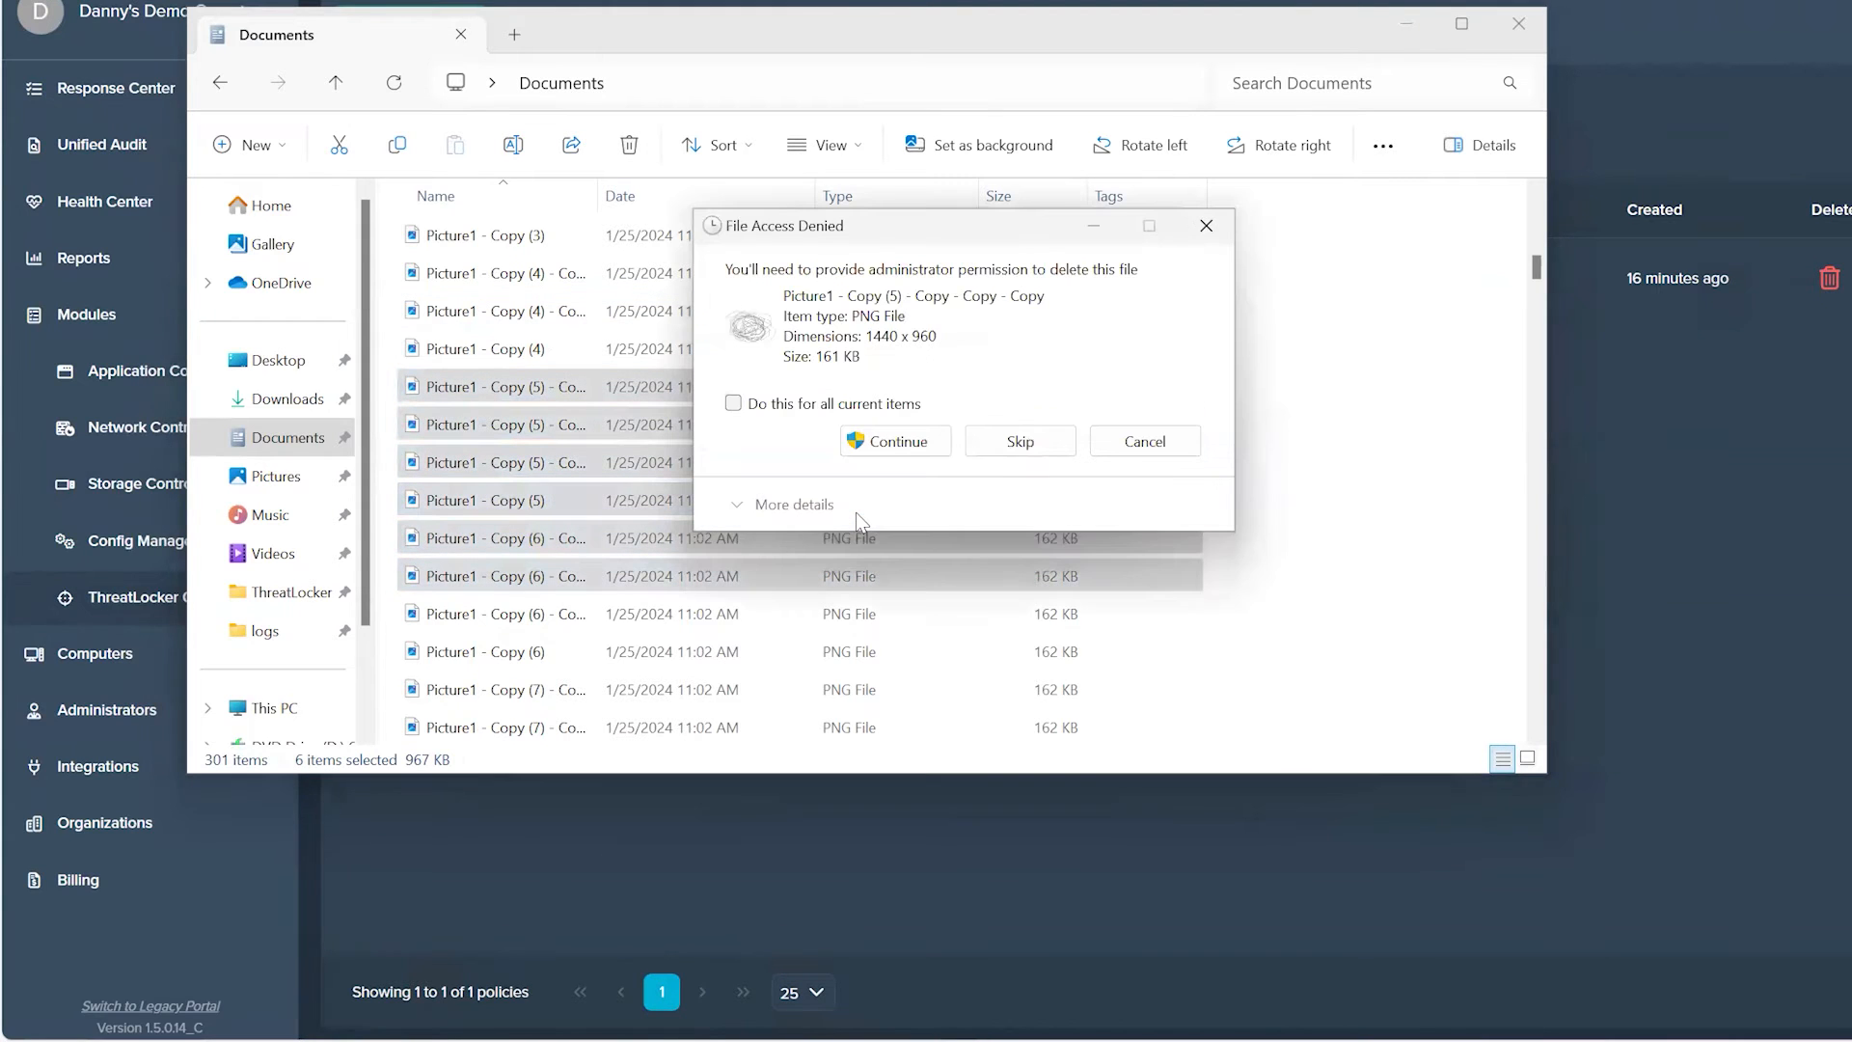
Step: Try to authorize the deletion by entering the administrator username and password, cancel the remaining deletion, and clear the file selection
left_click(933, 436)
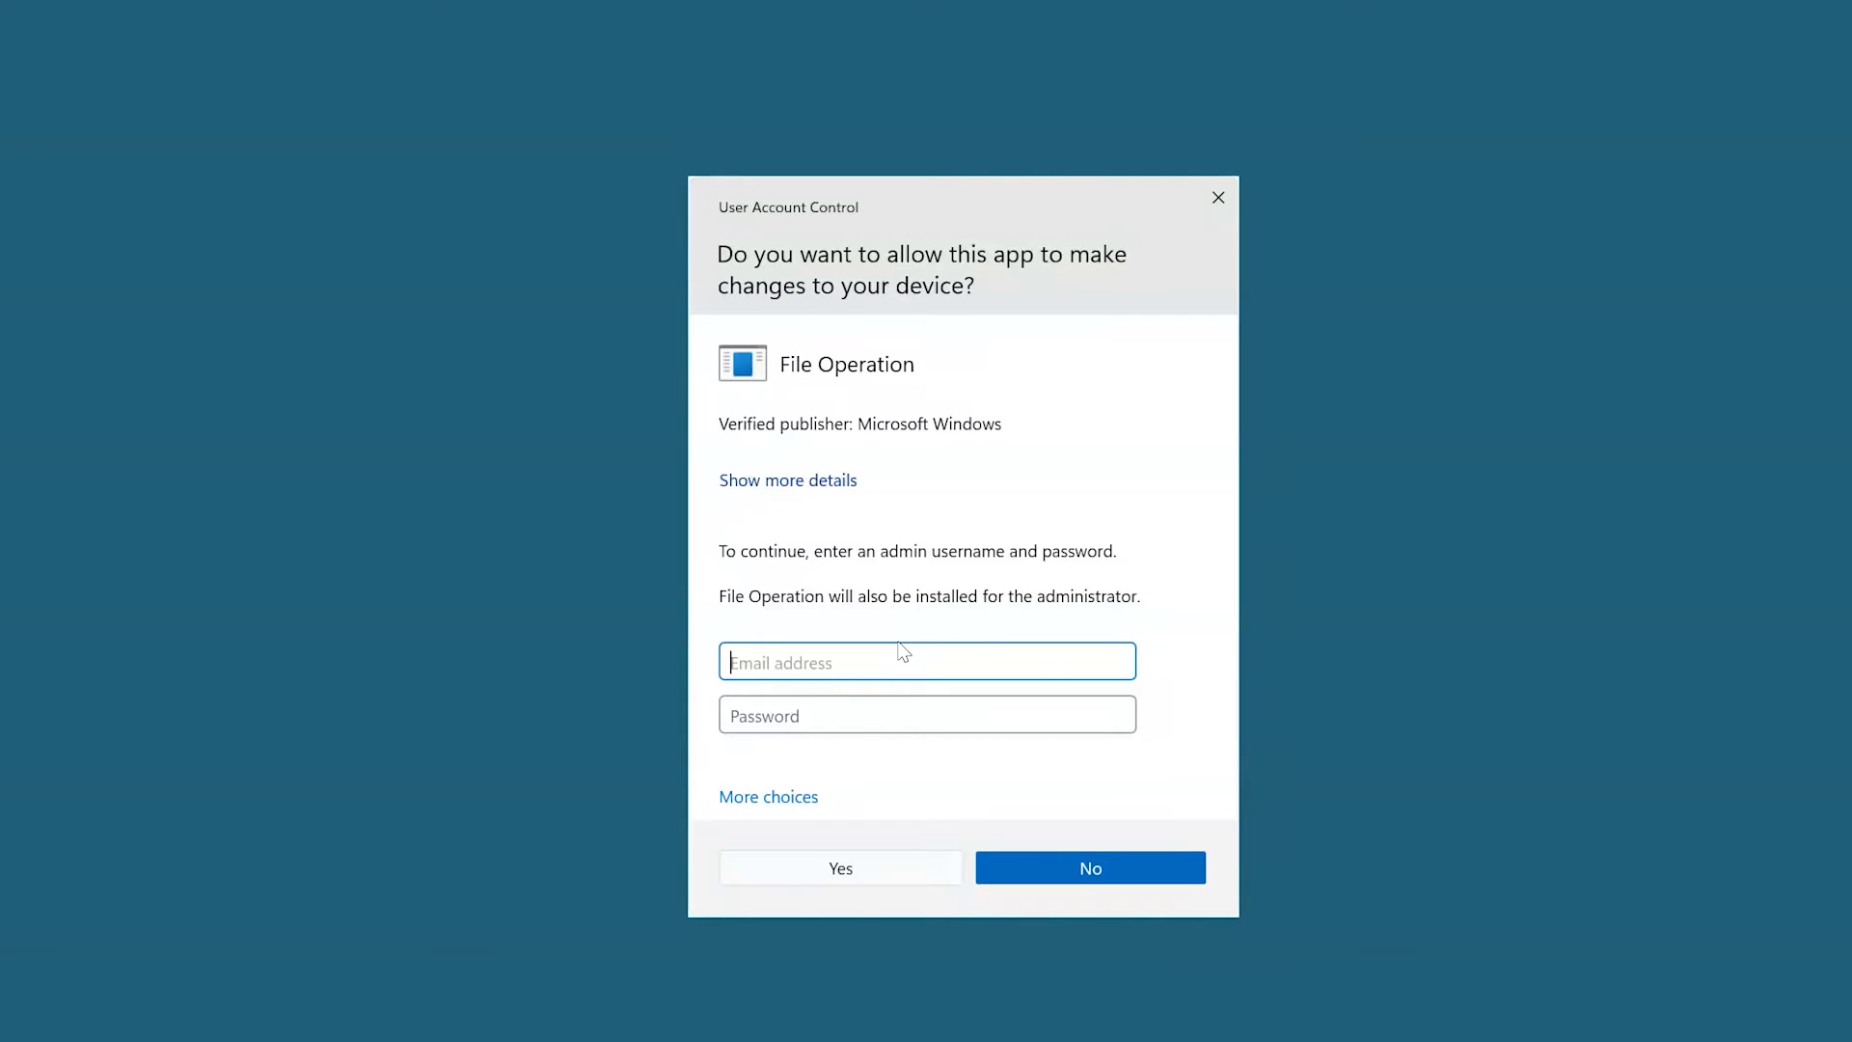
type(".\bart")
key("Tab")
type("•••••••")
key("Return")
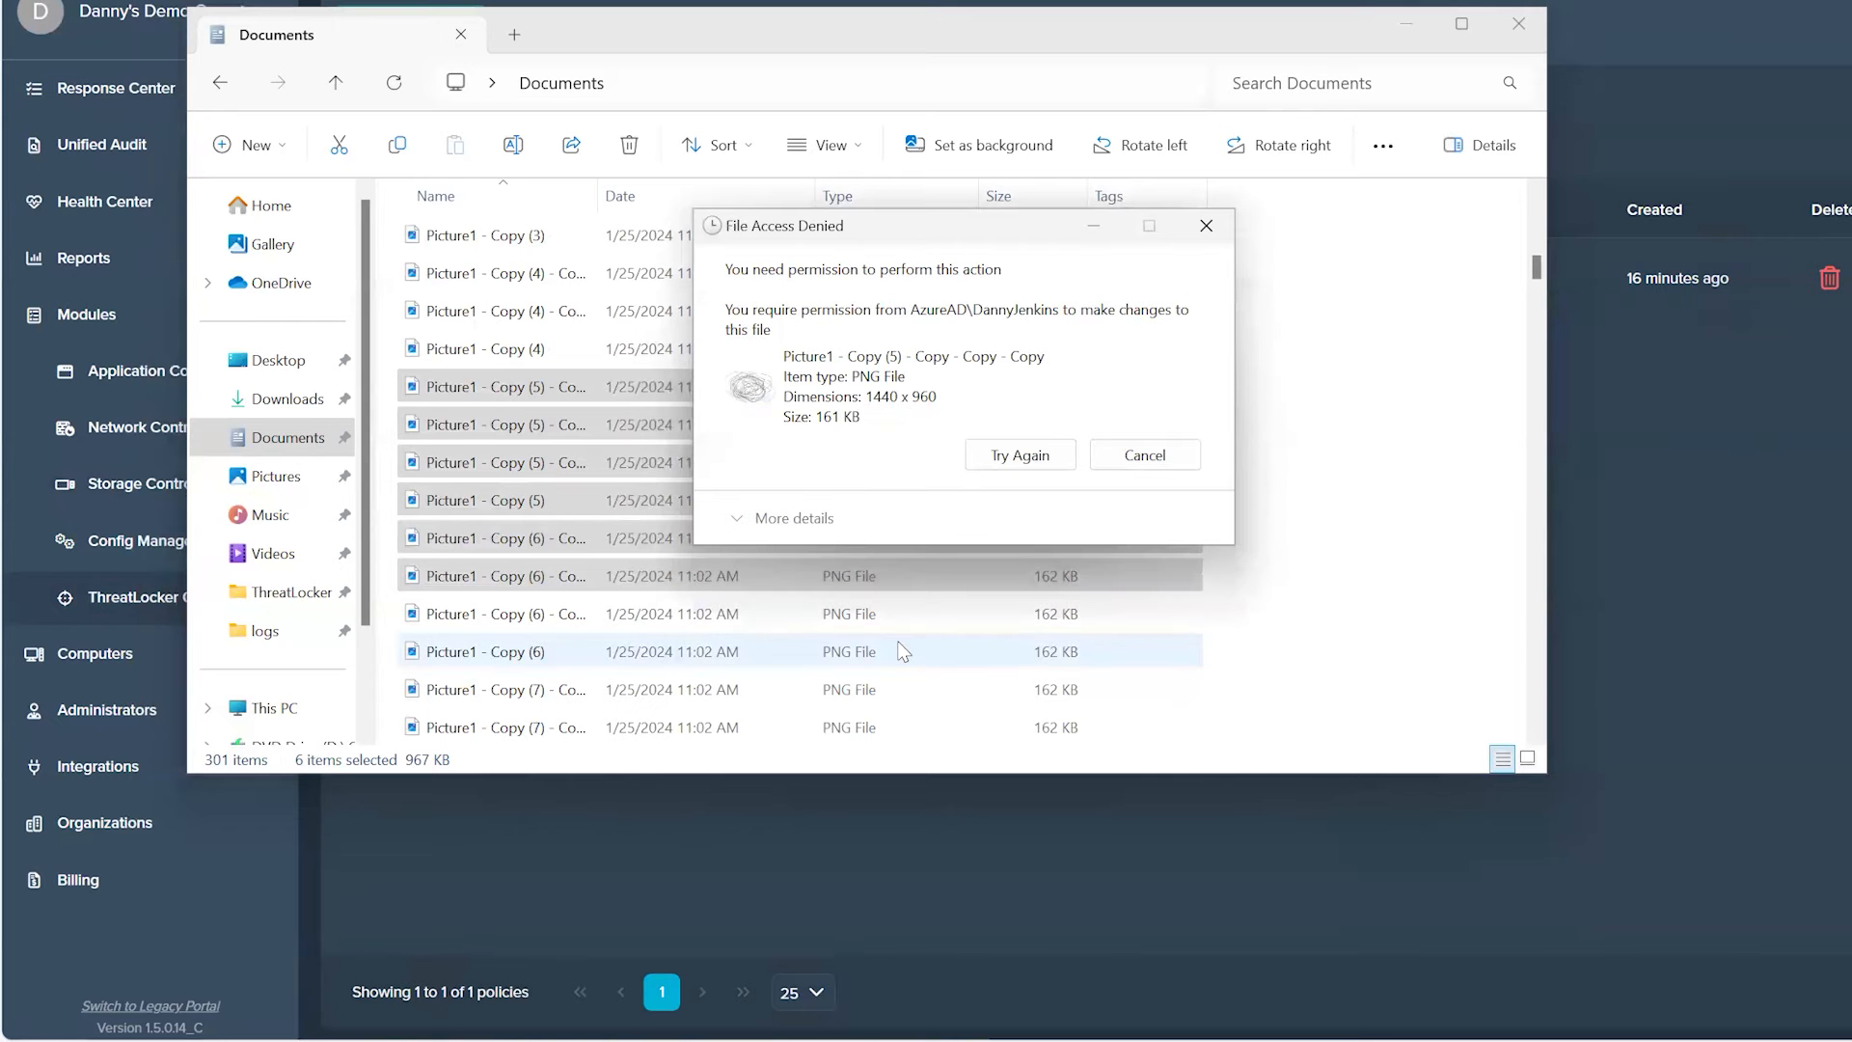
left_click(1145, 455)
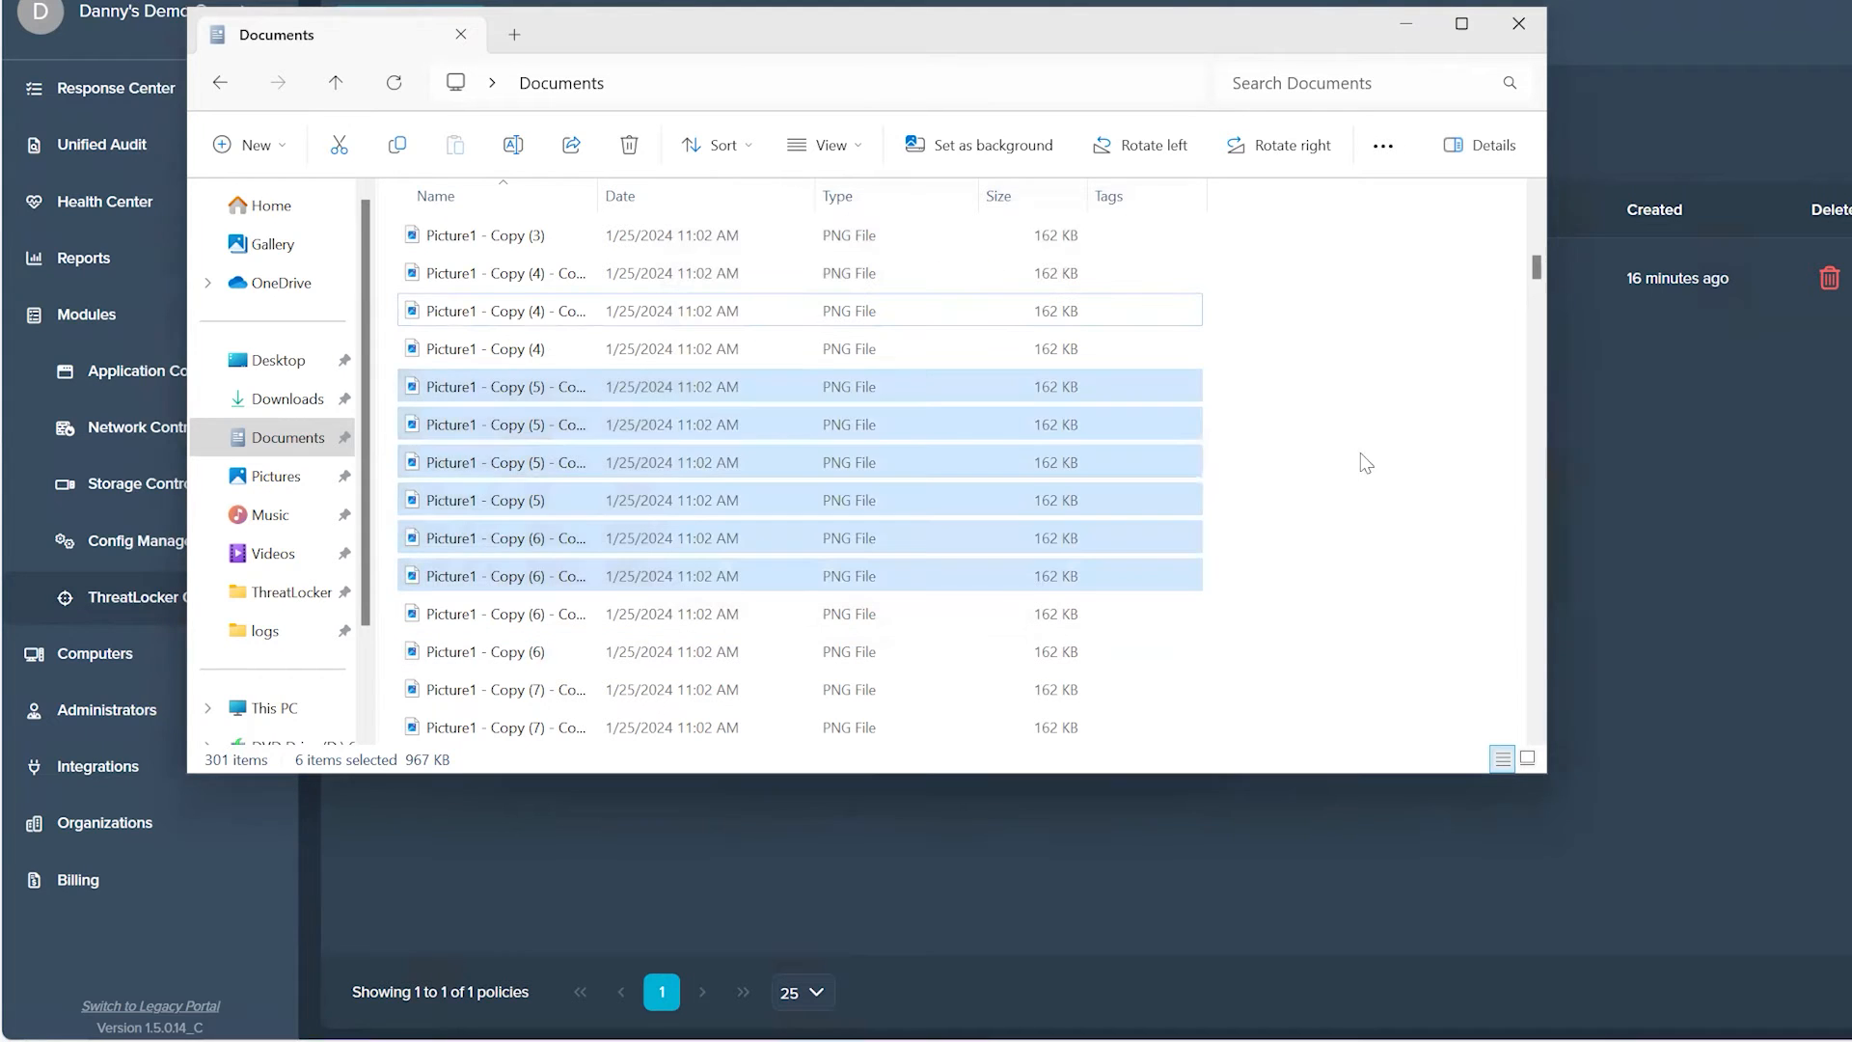
left_click(1364, 436)
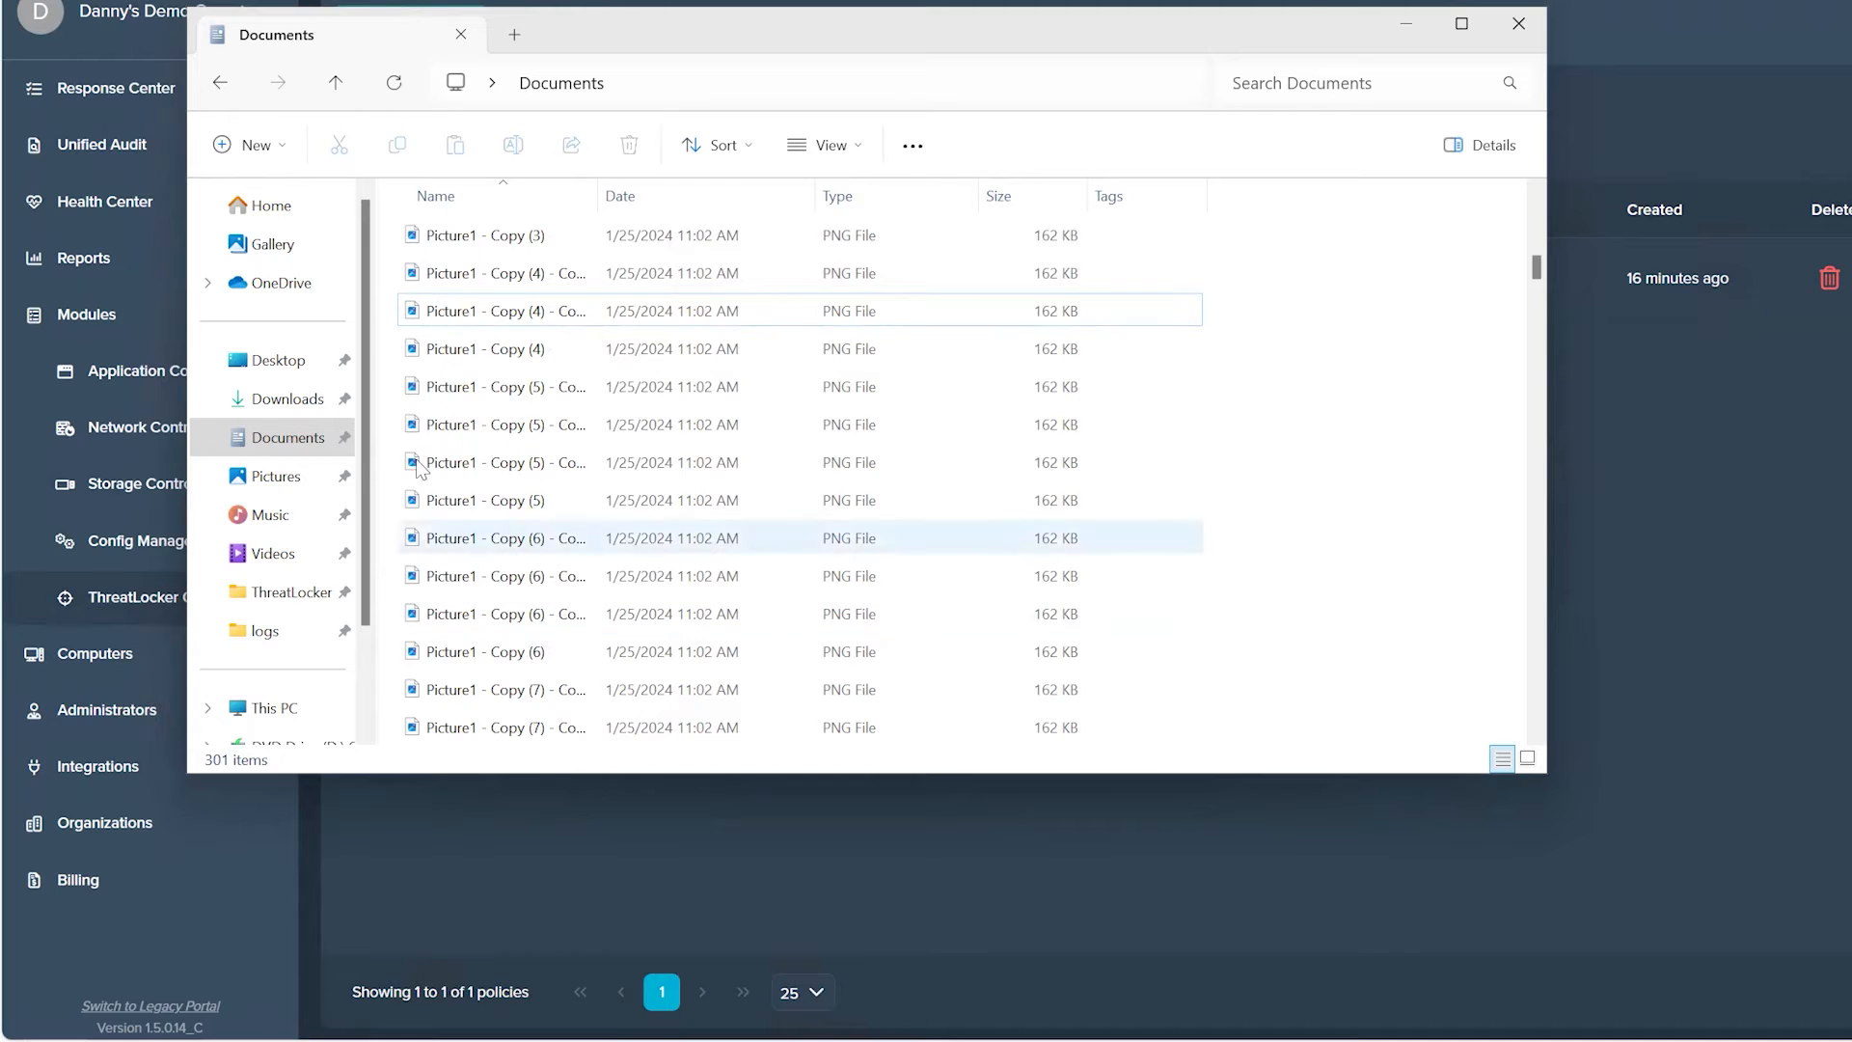
Step: Look into the Desktop folder, return to the ThreatLocker portal, and open DemoDesktop's alerts from the Response Center threats
left_click(278, 362)
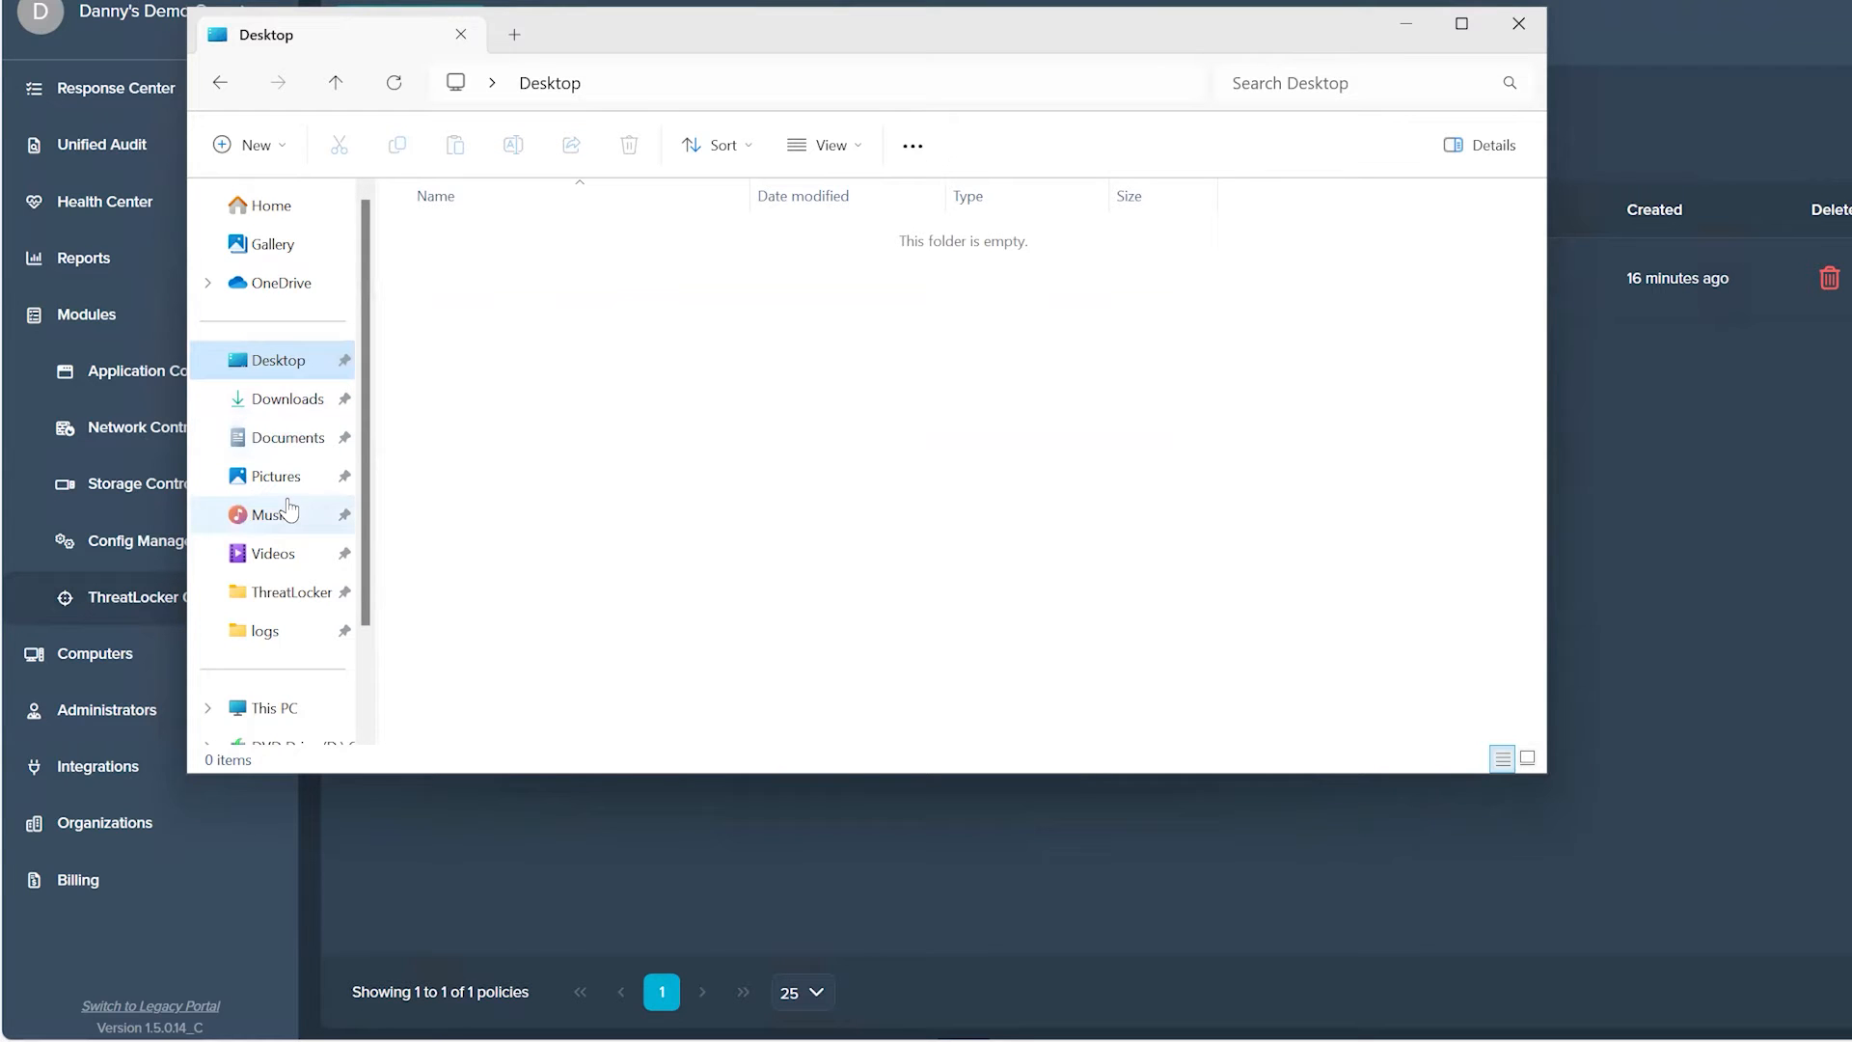
left_click(1408, 21)
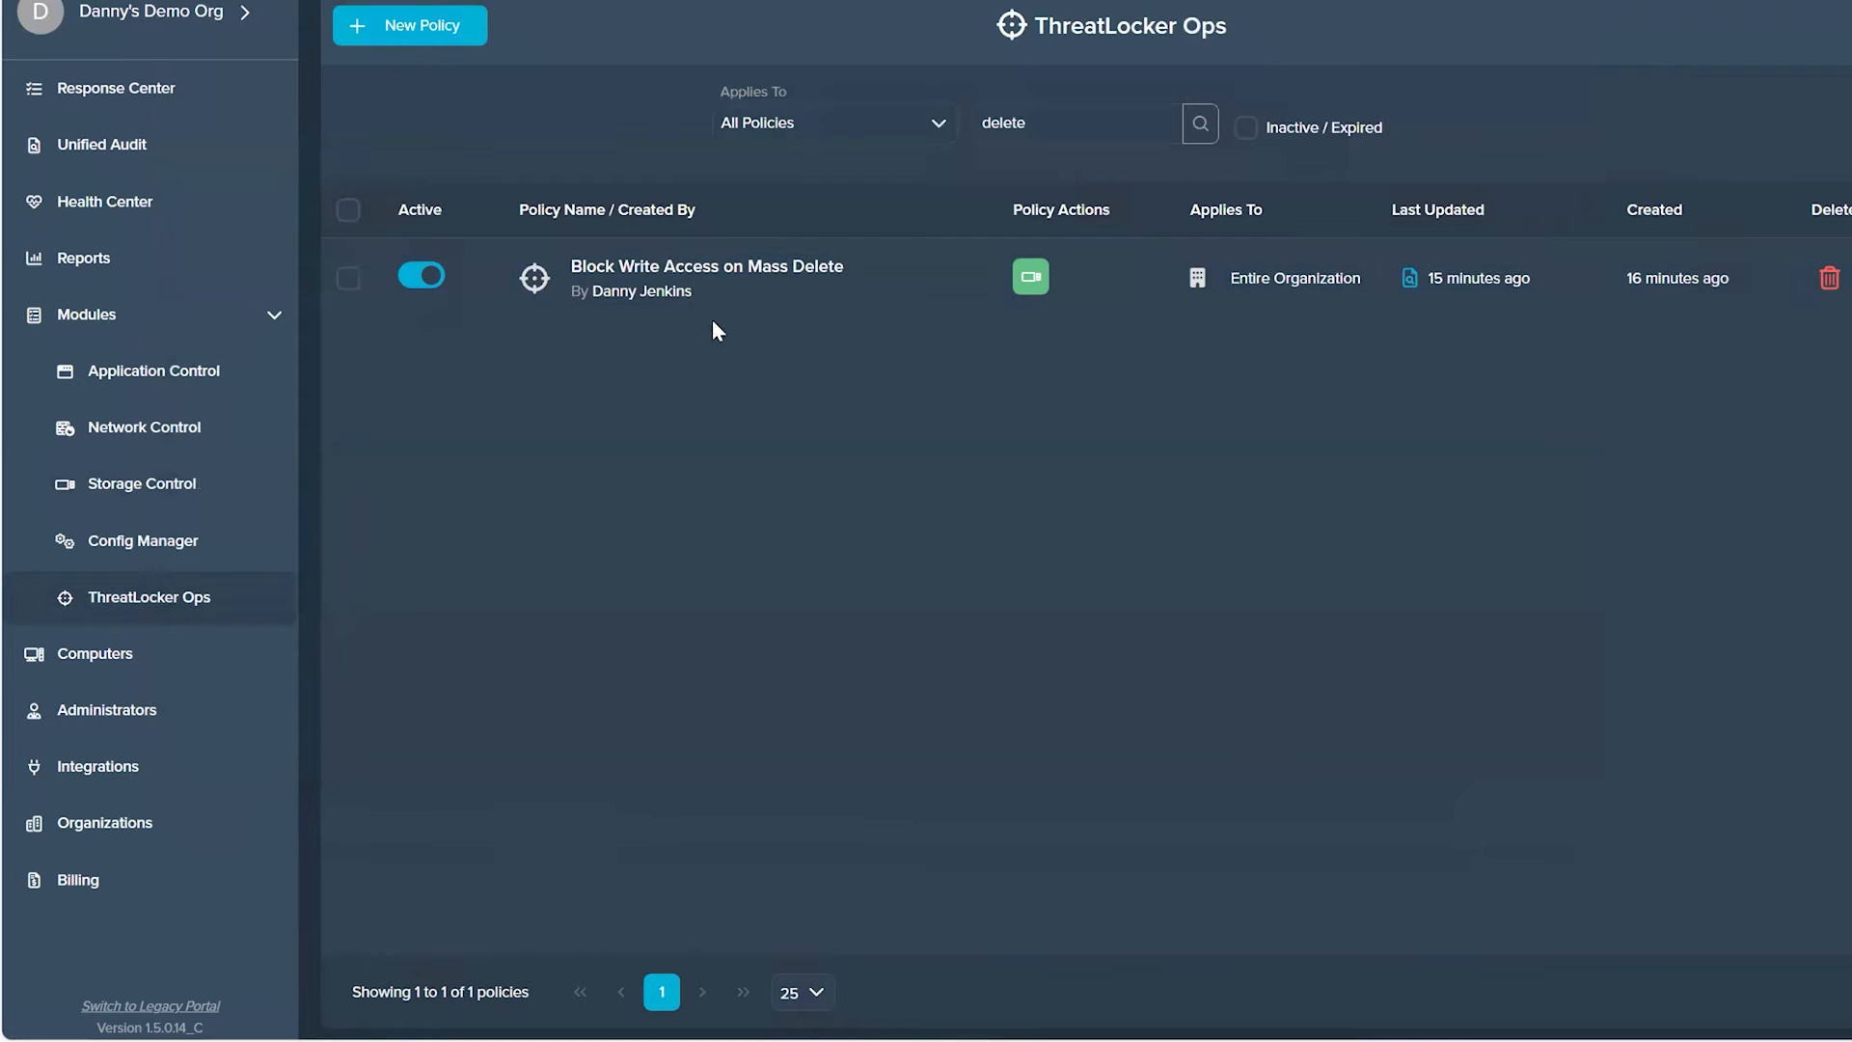
left_click(275, 99)
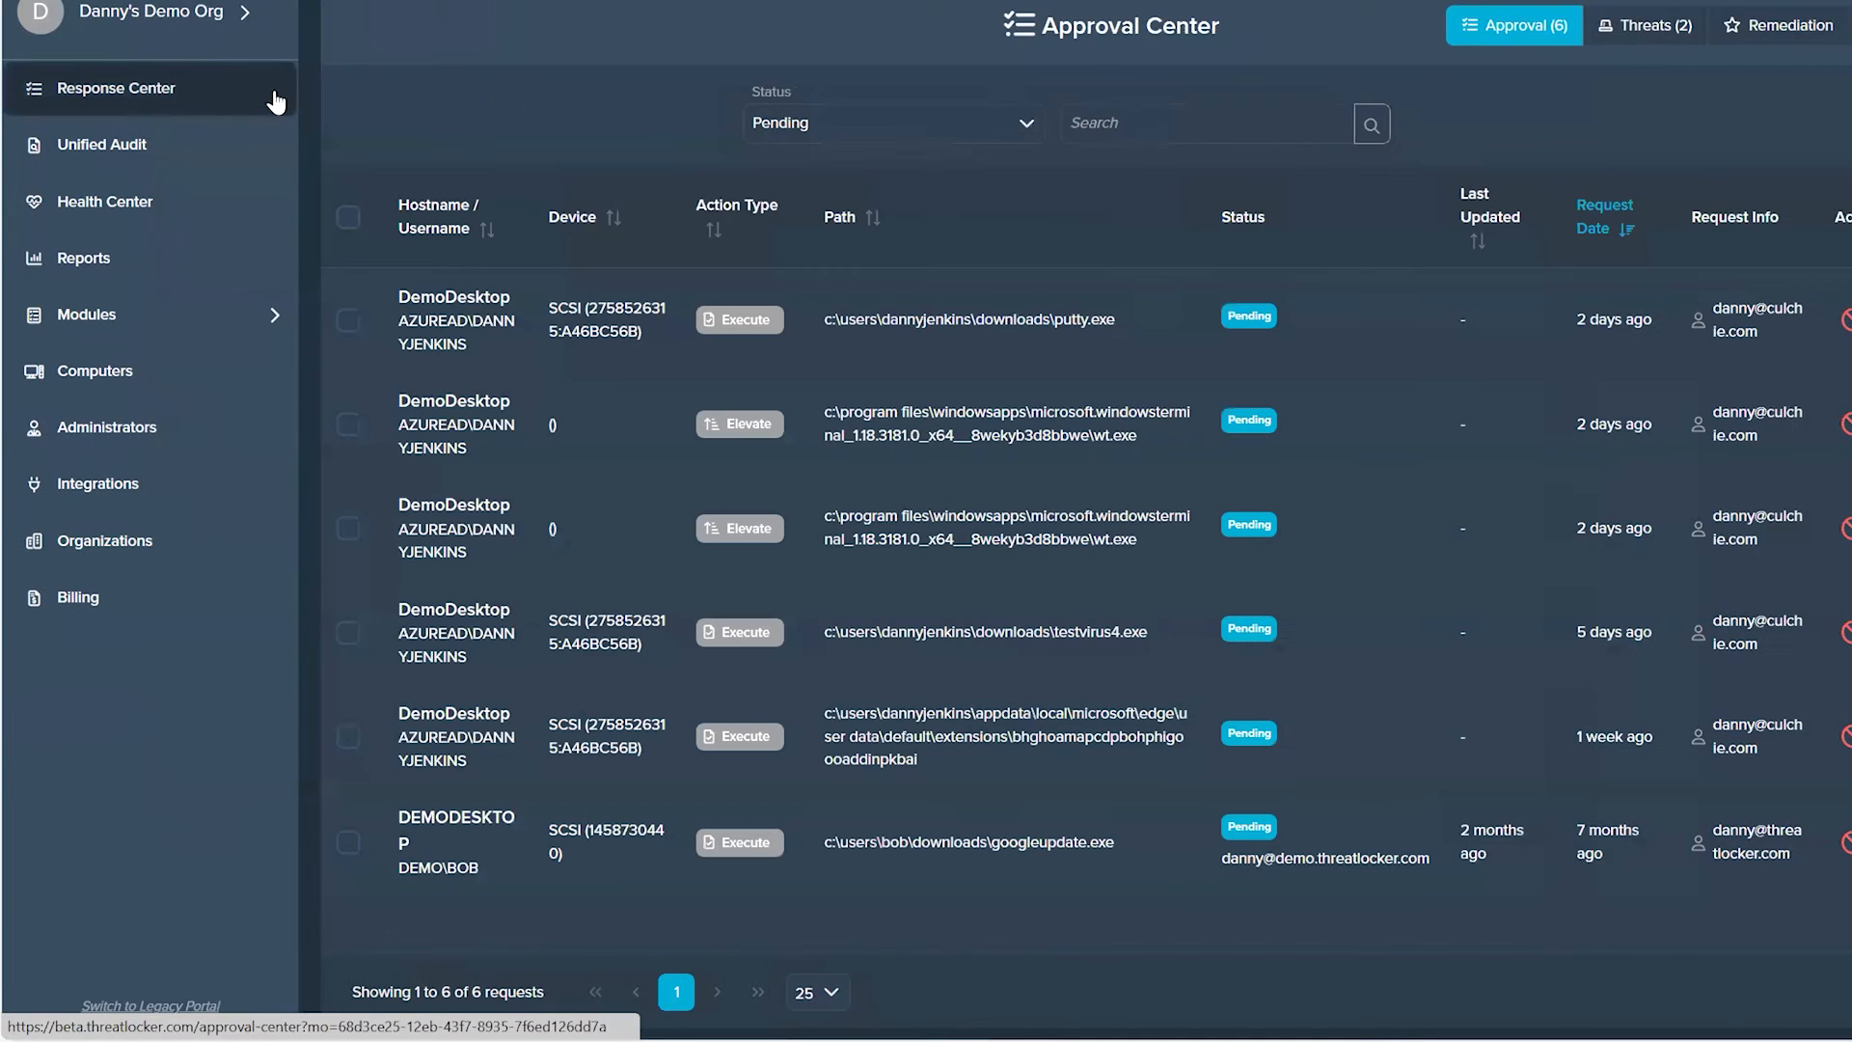
left_click(1643, 29)
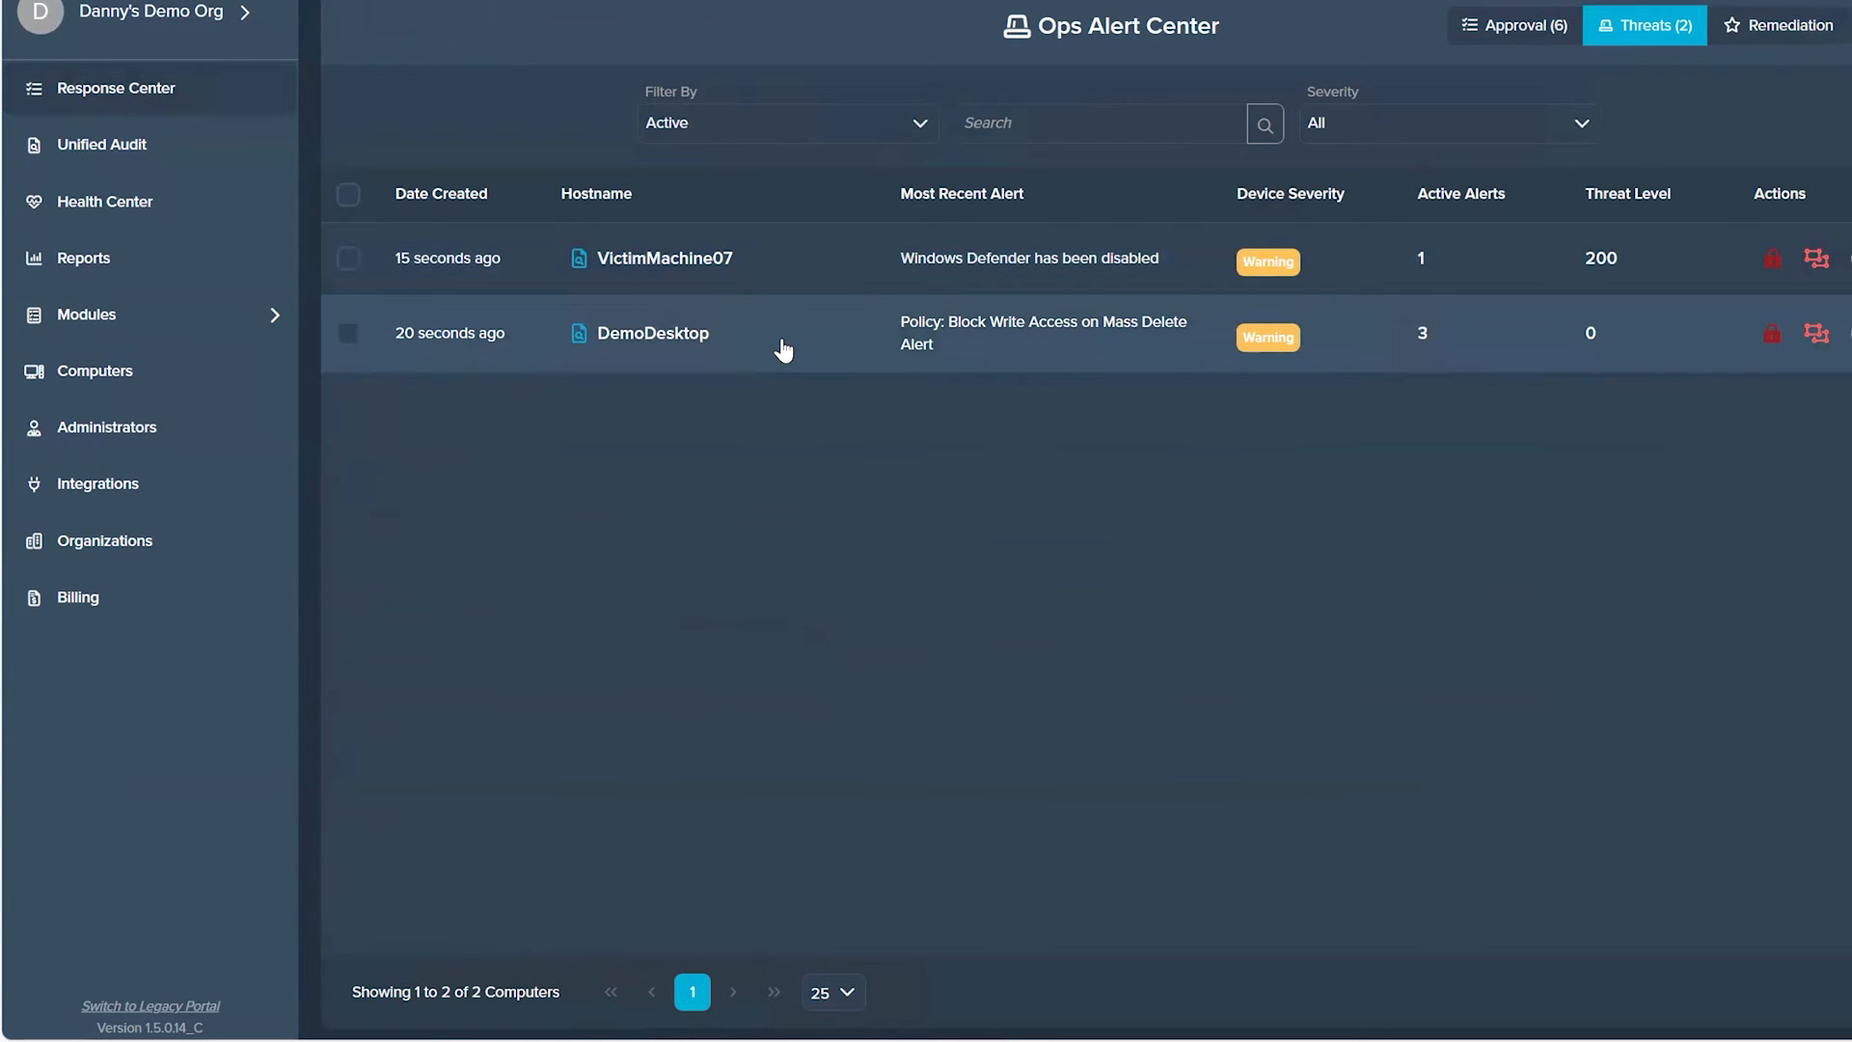
left_click(777, 345)
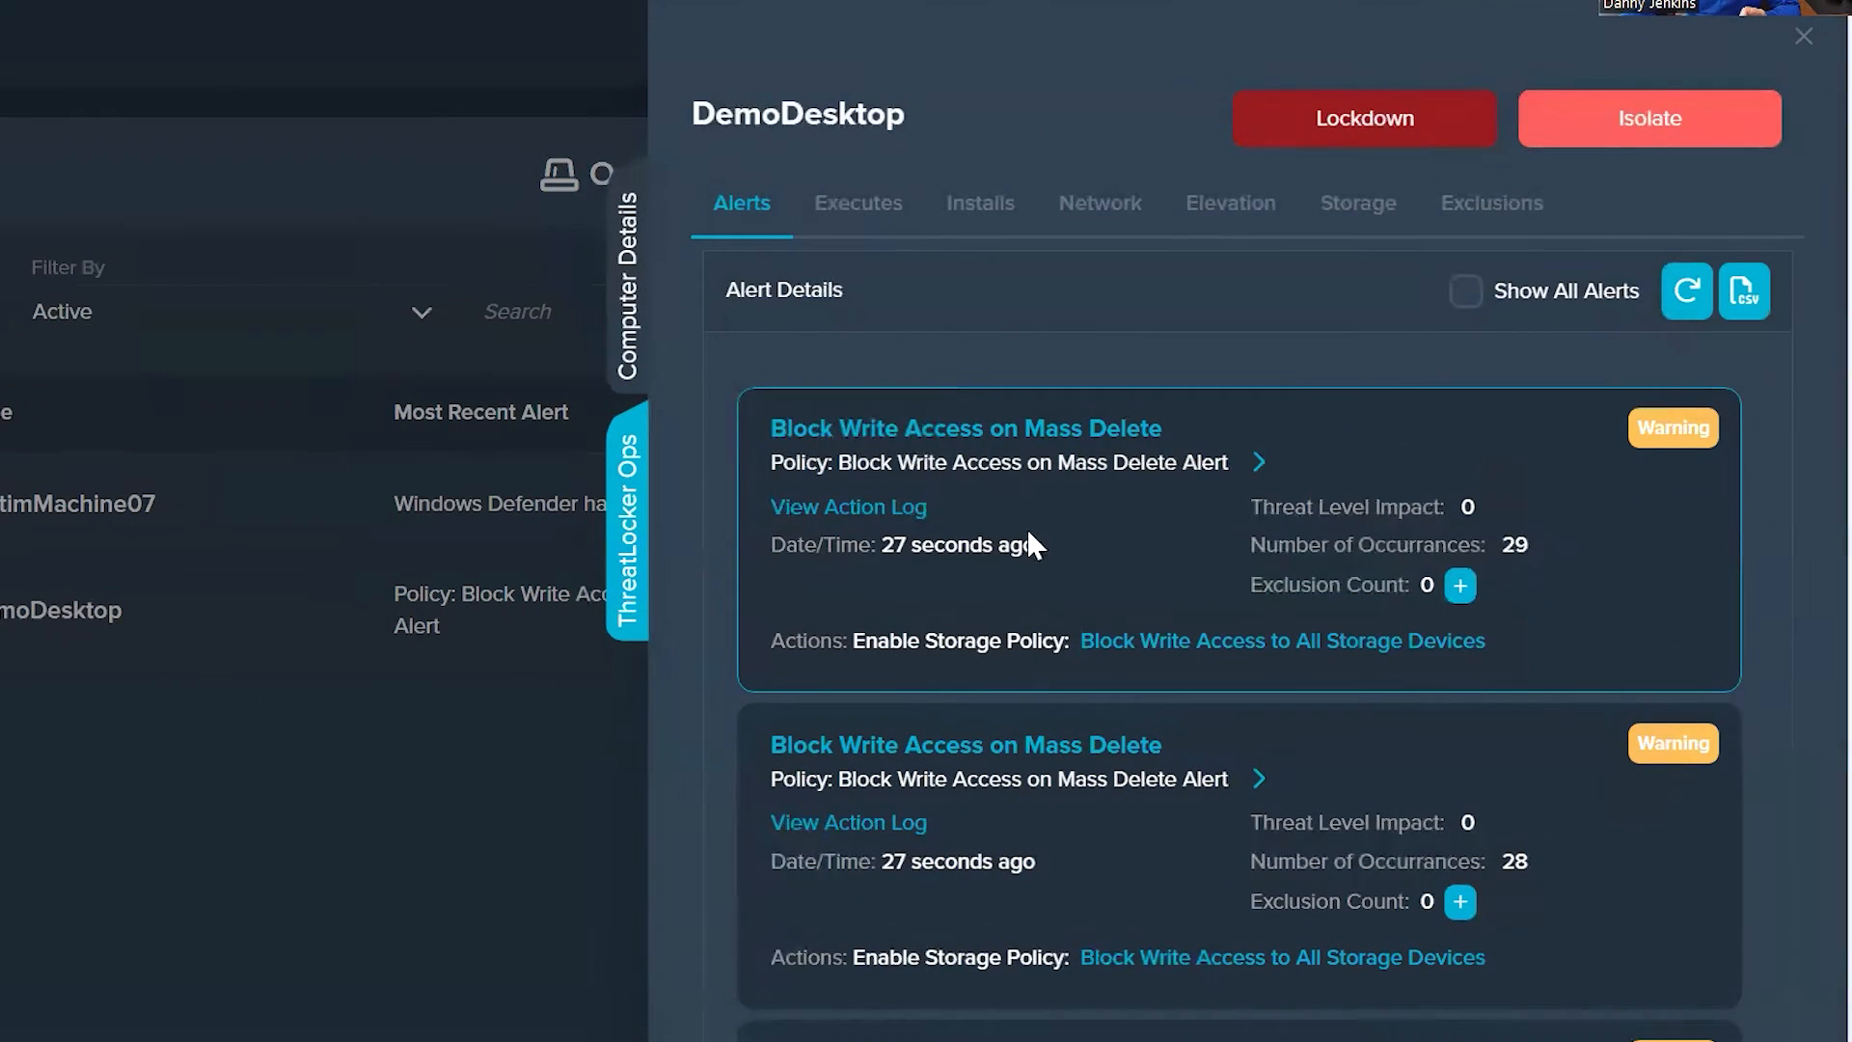
Step: Expand the exclusion options of DemoDesktop's first mass delete alert and review the available criteria, keeping Full Path
left_click(868, 507)
left_click(1464, 586)
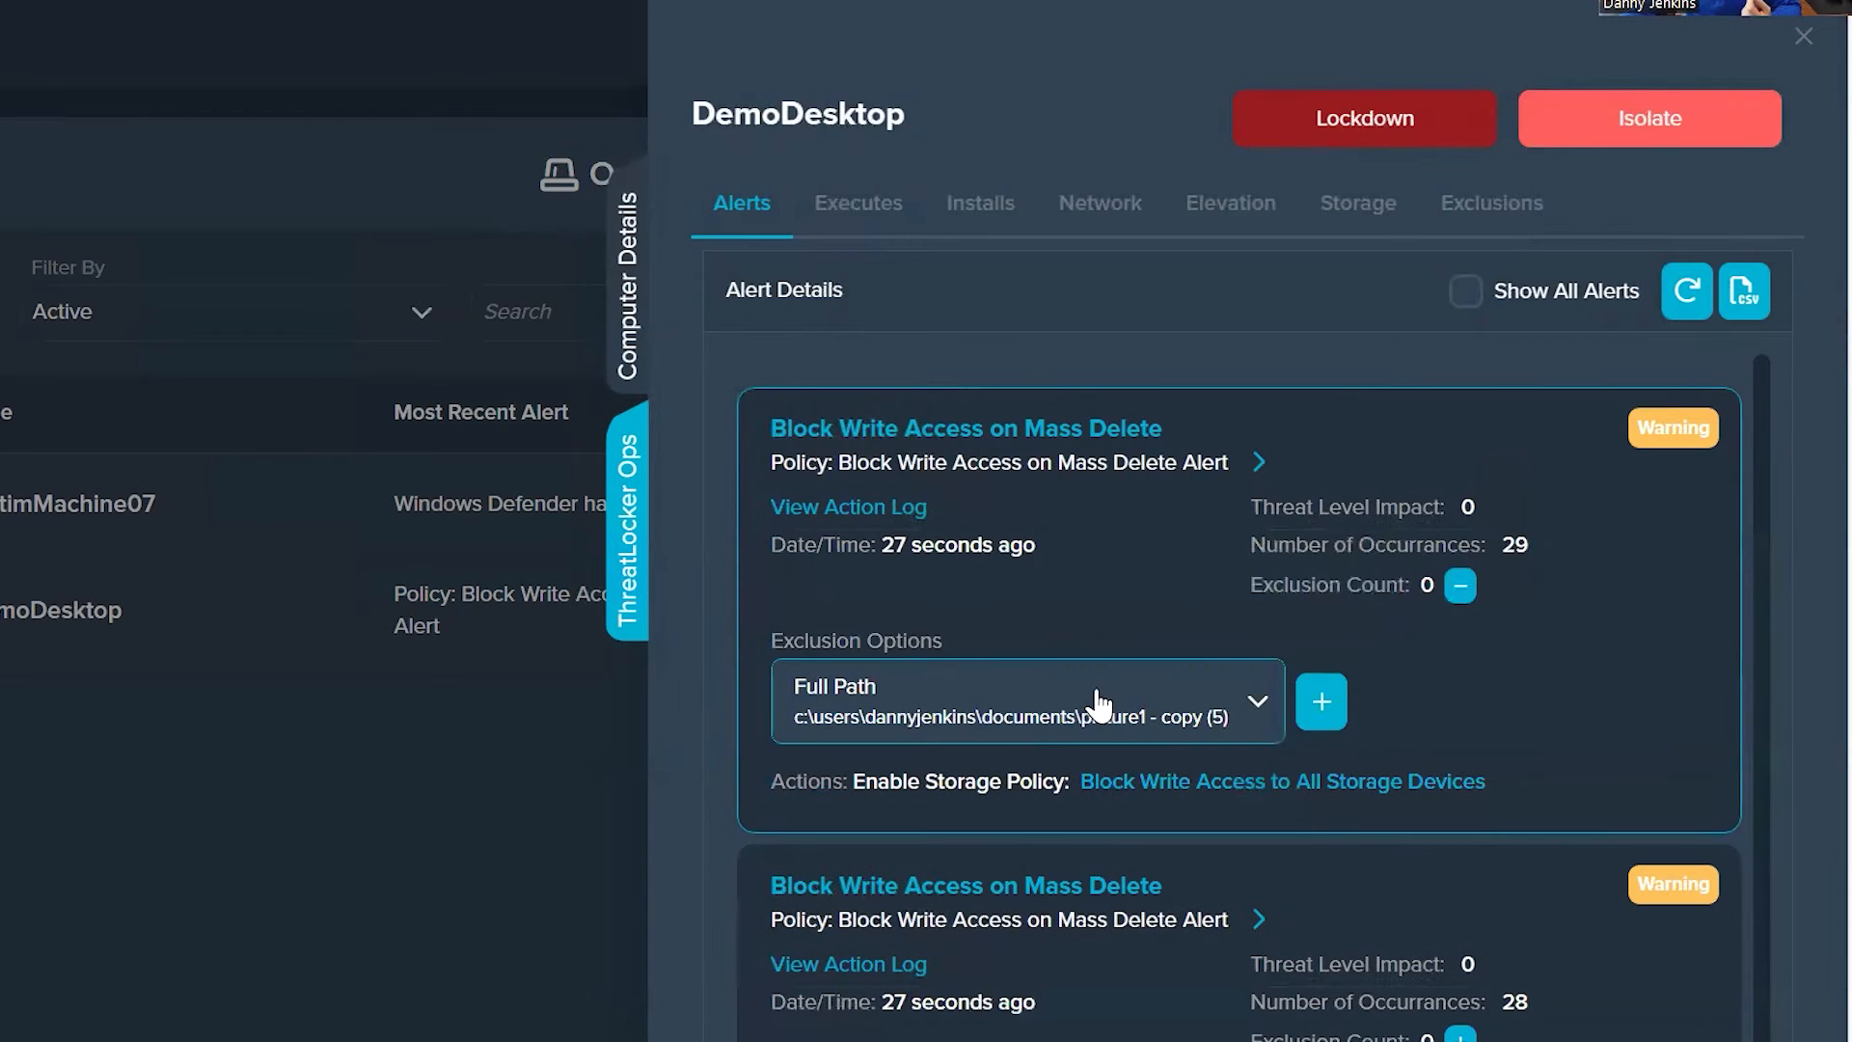
left_click(1061, 709)
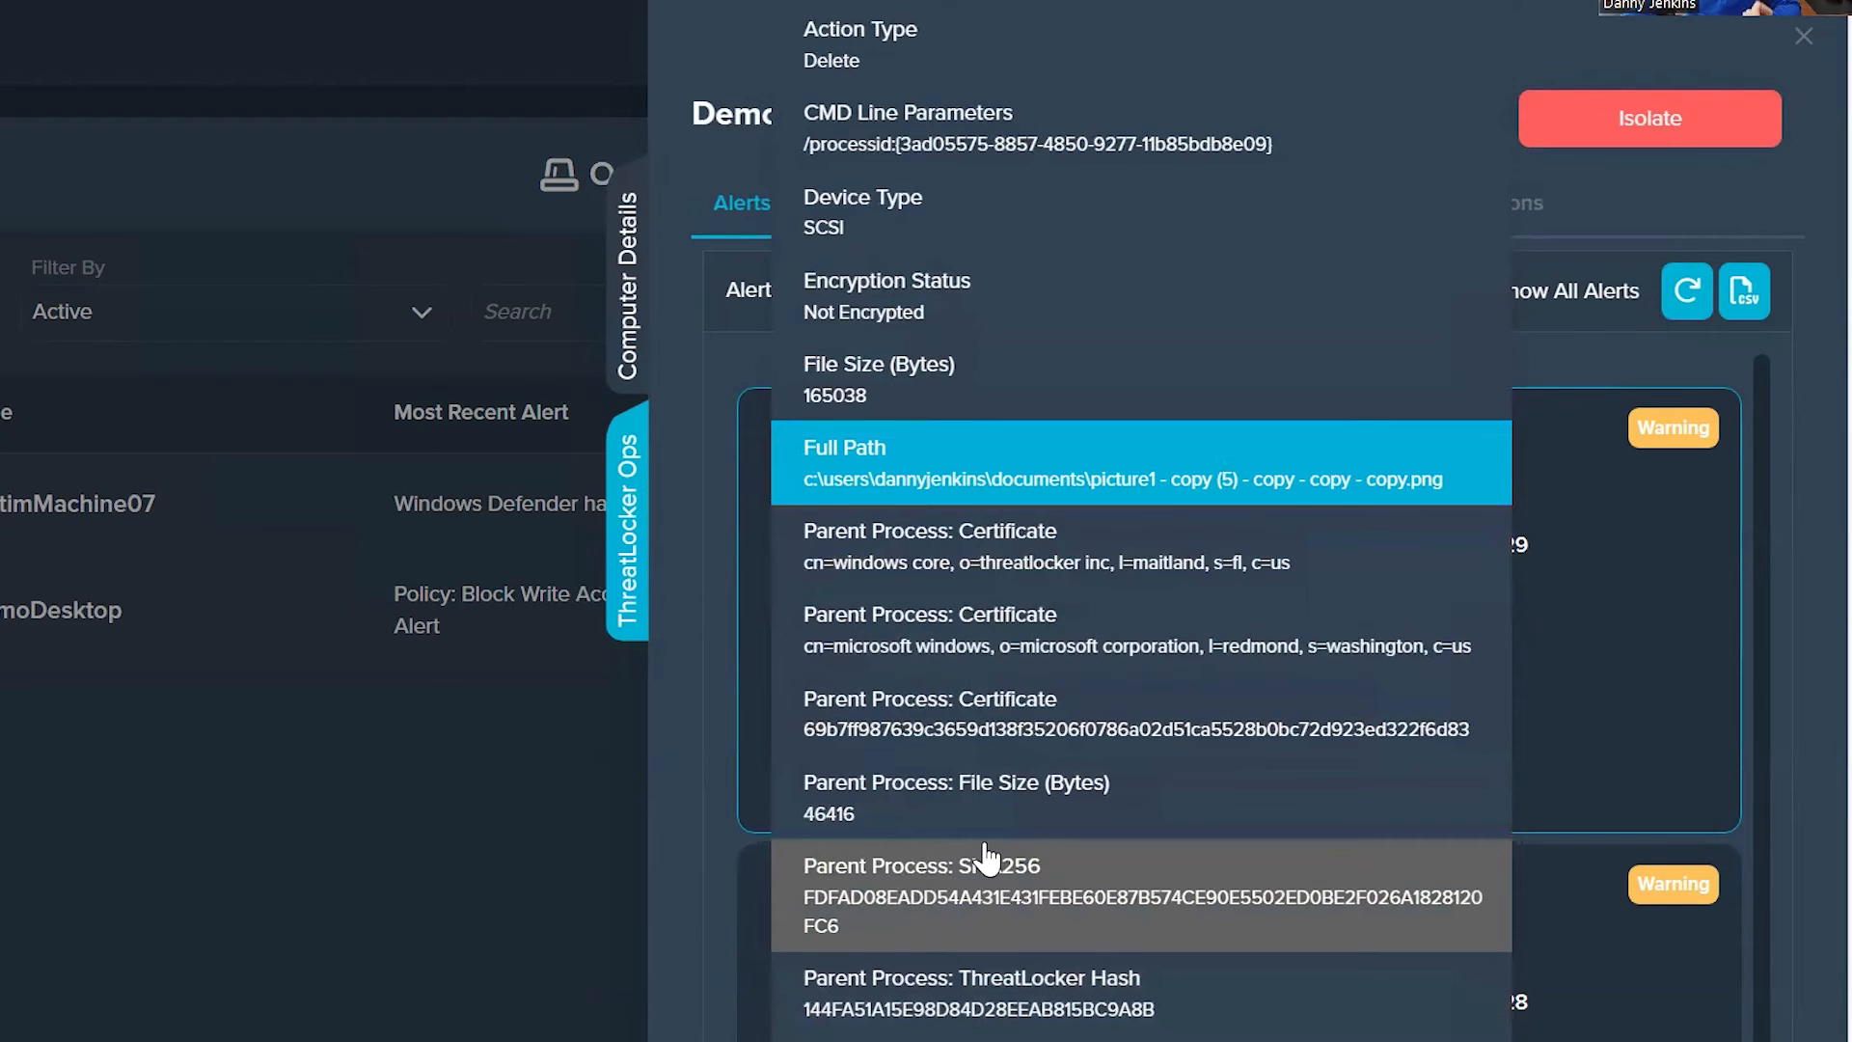
left_click(1022, 436)
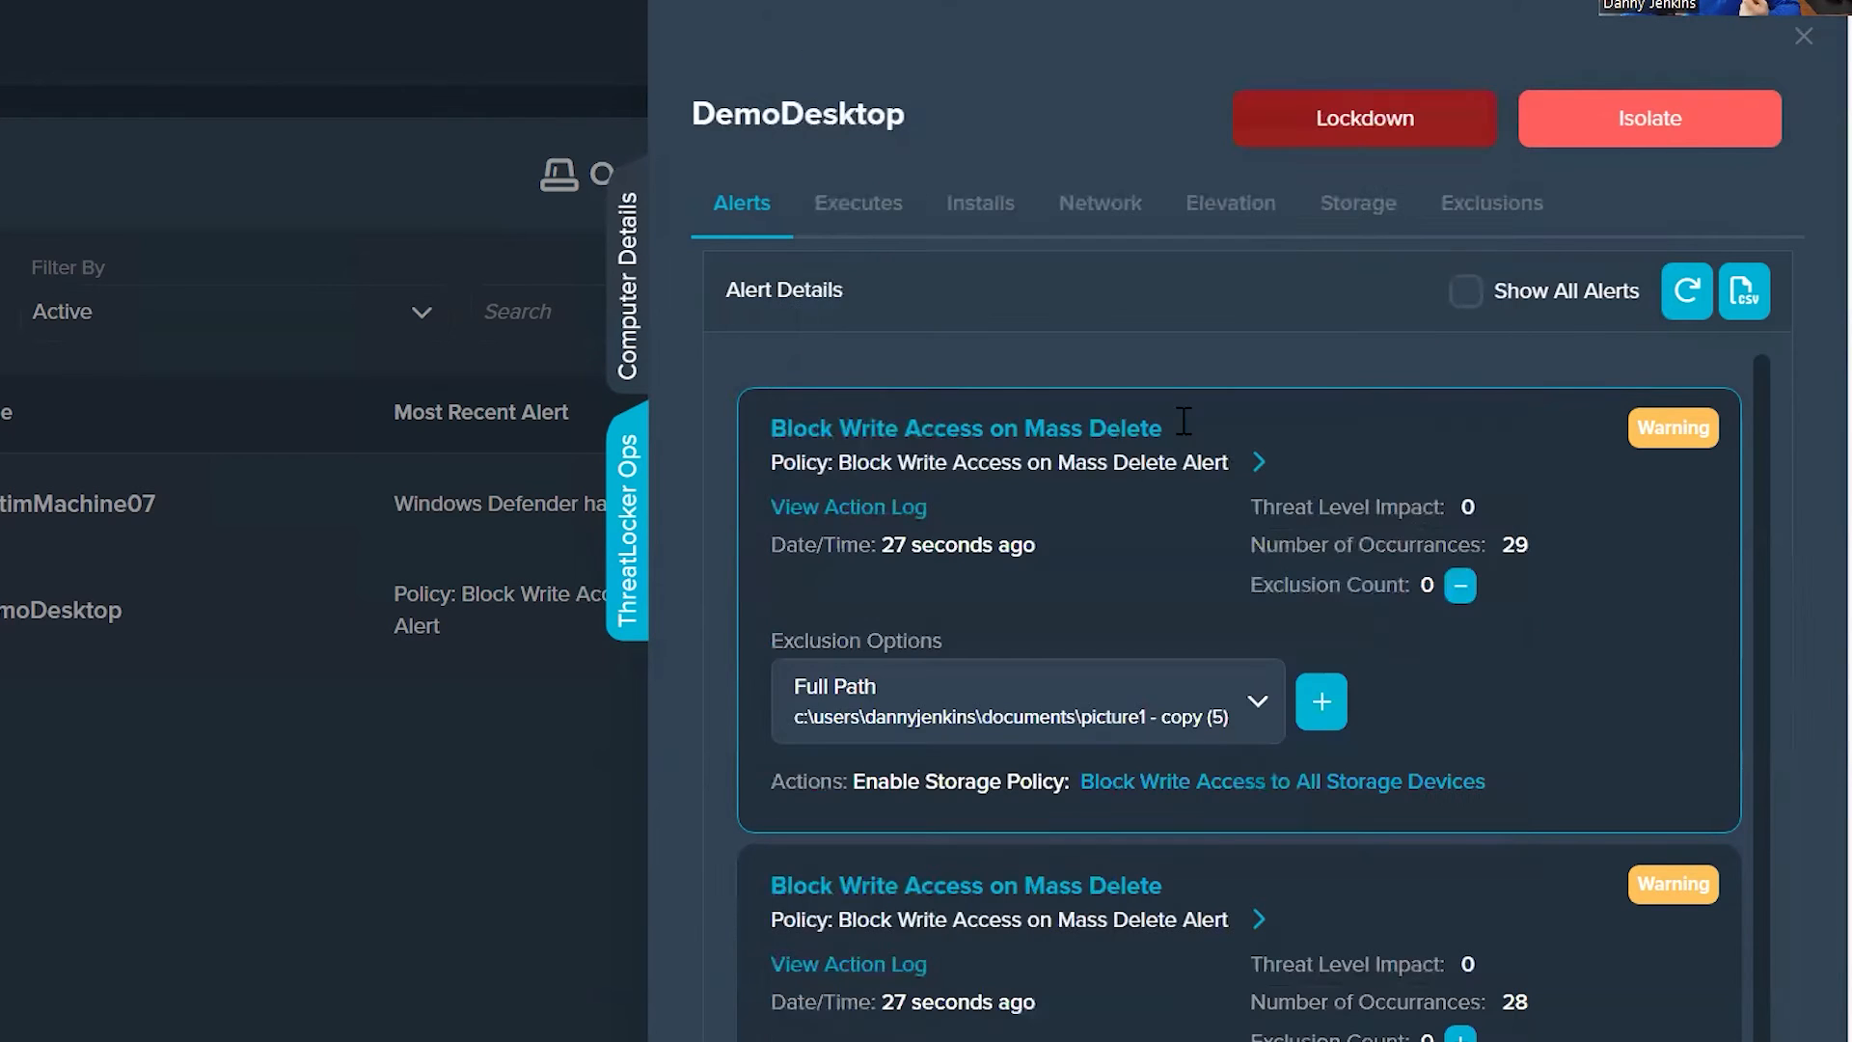
Step: Try setting the occurrences condition of the Block Write Access on Mass Delete policy to 200, then leave the policy
left_click(1035, 434)
scroll(1198, 824, "down", 8)
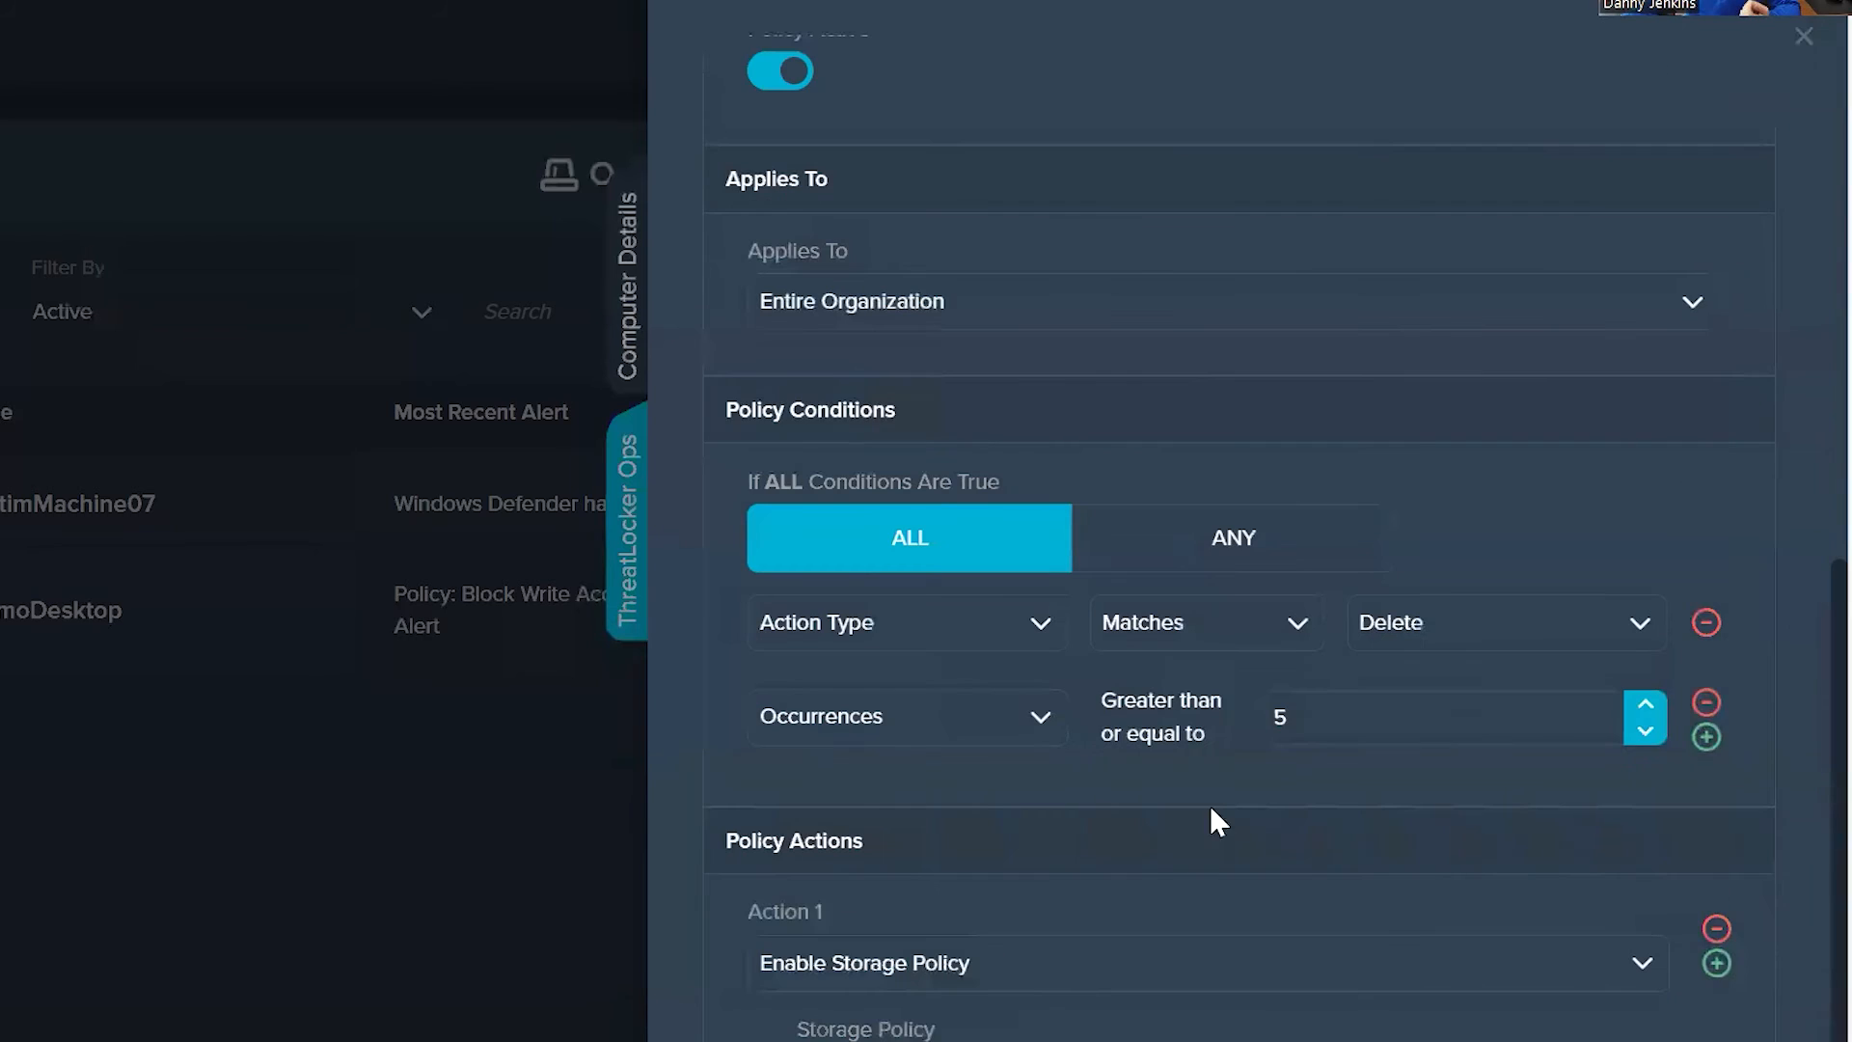
double_click(1408, 717)
type("200")
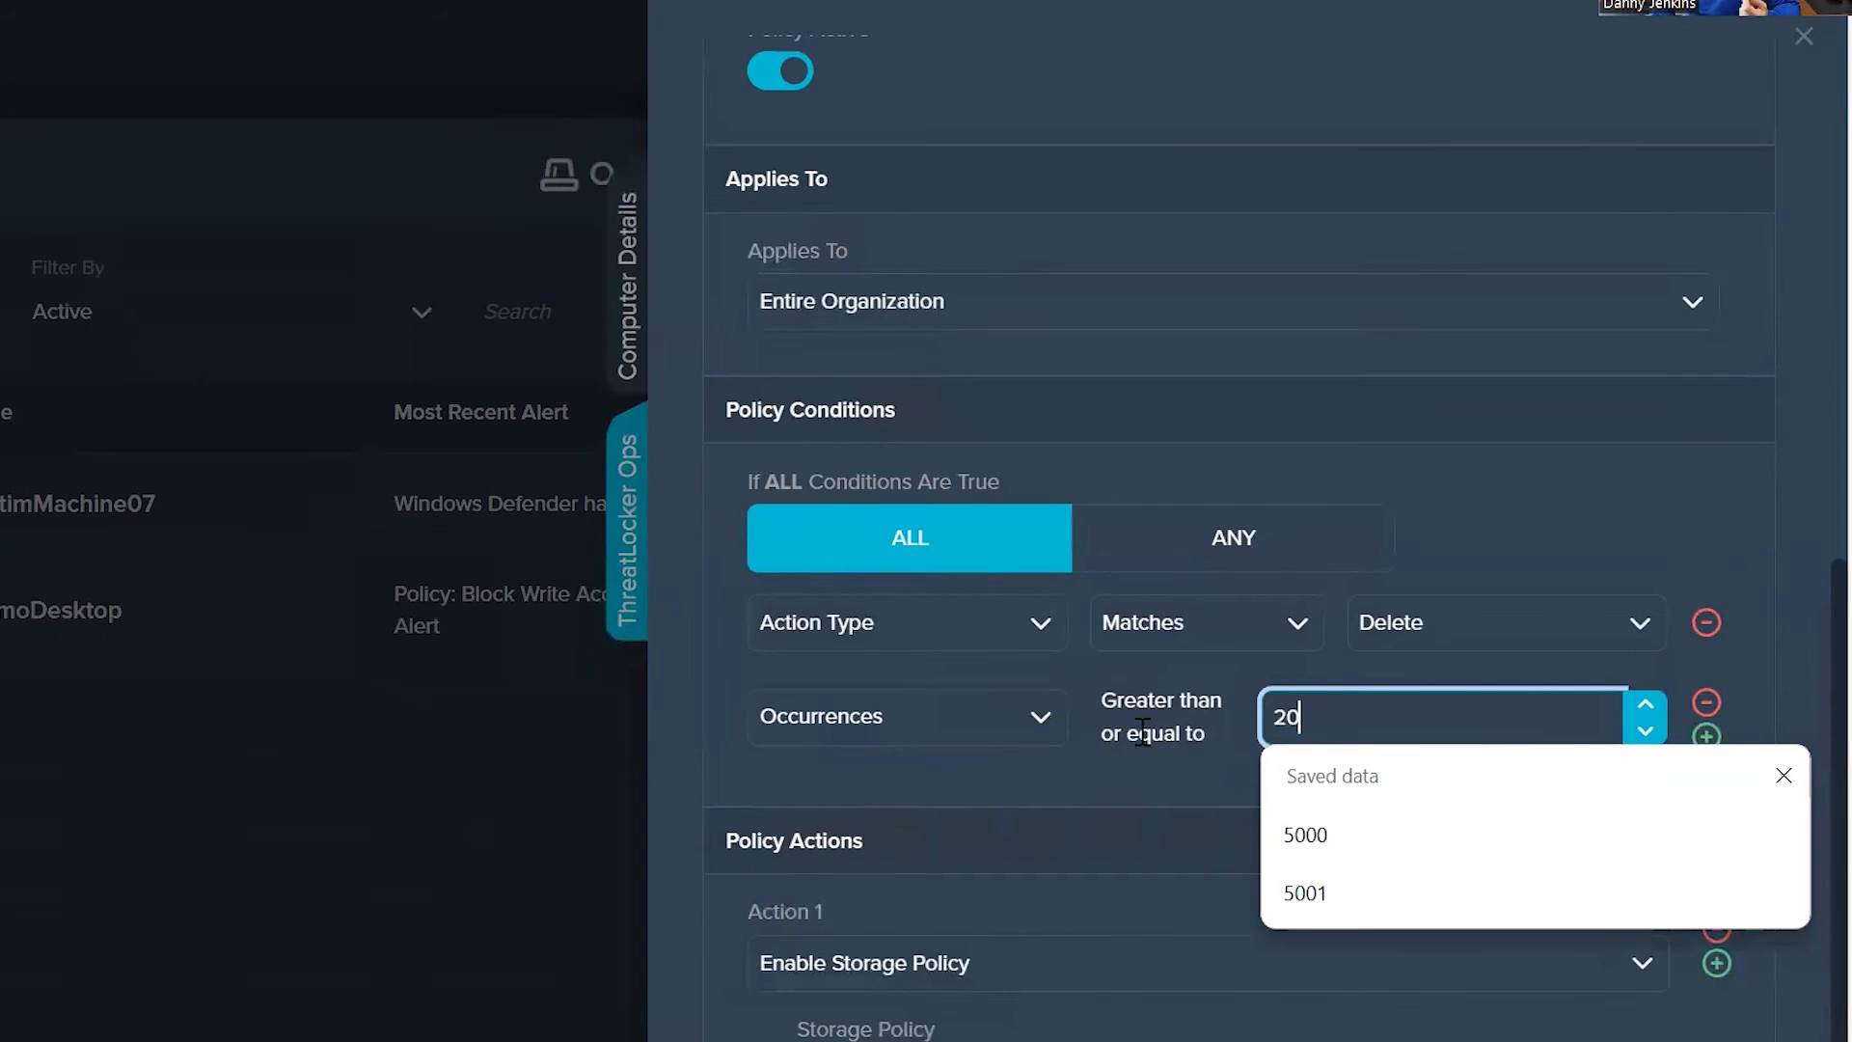
key("Escape")
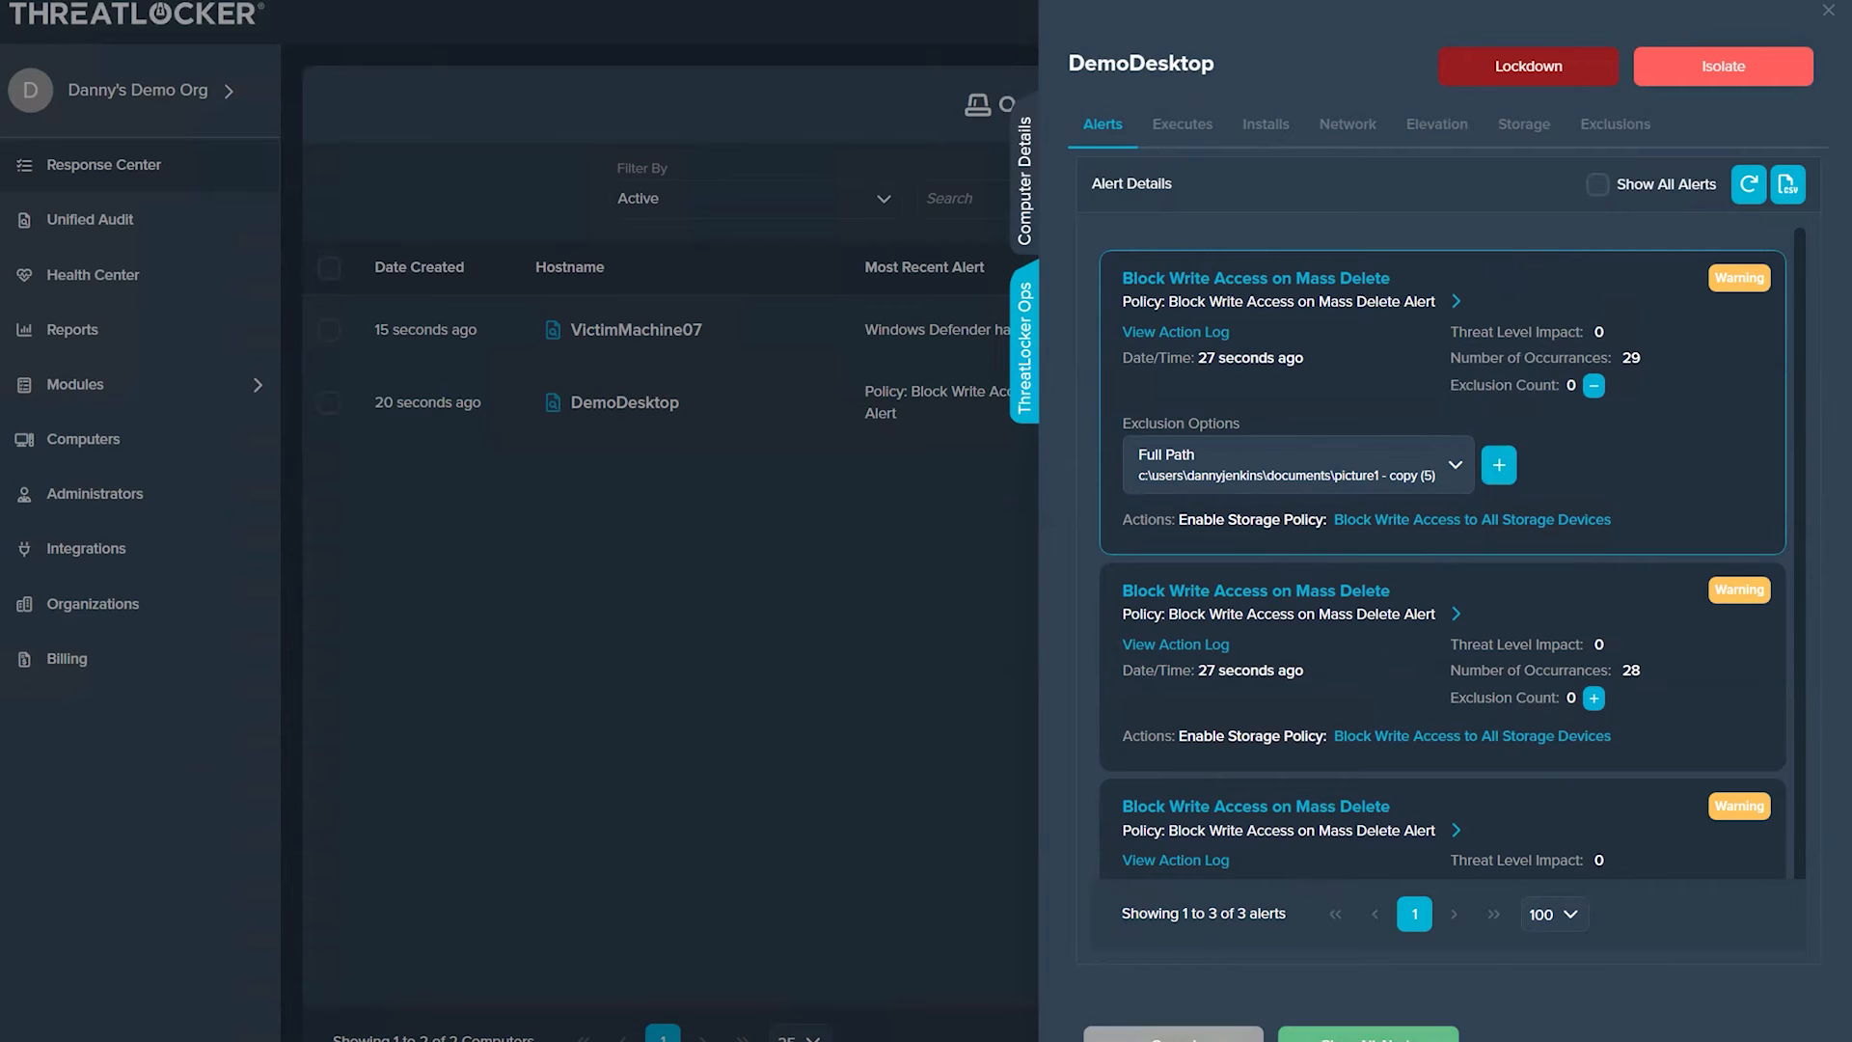
Step: Clear all of DemoDesktop's alerts with the note "User doing a cleanup."
left_click(1368, 1034)
left_click(1410, 883)
type("User doing a clean")
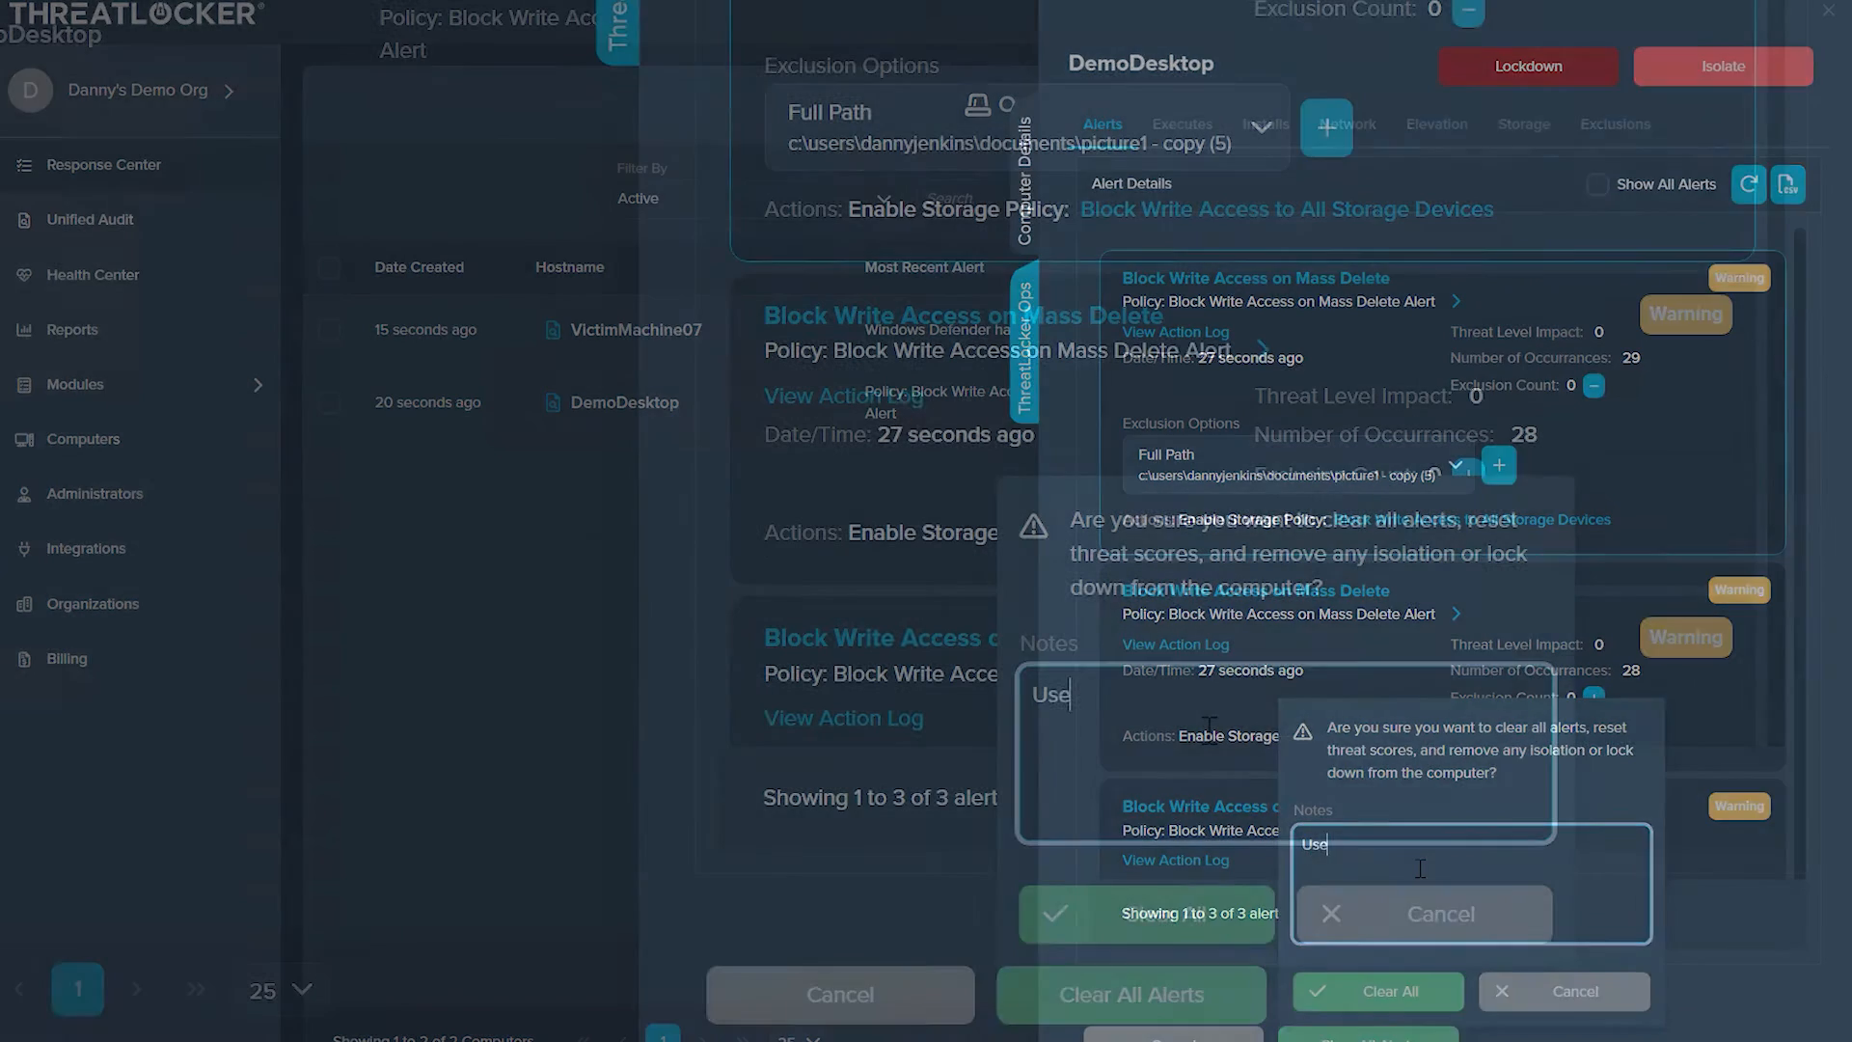
type("up.")
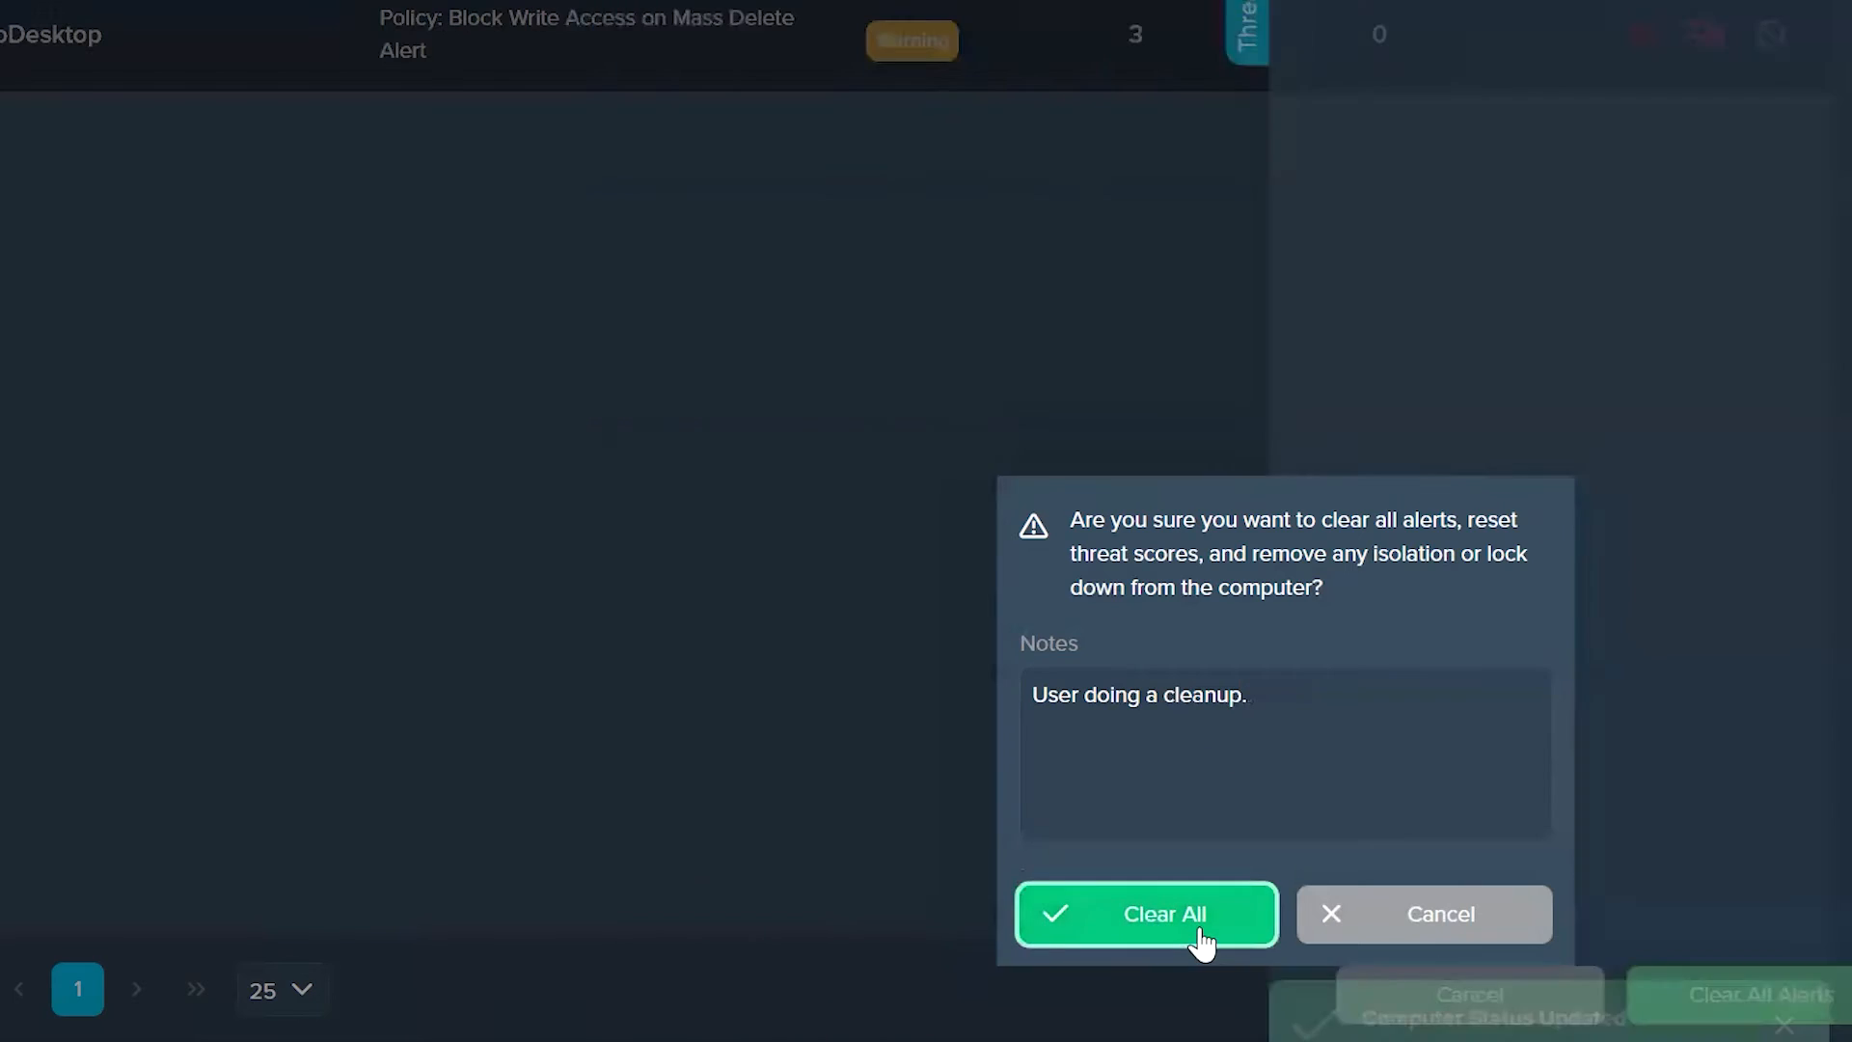
left_click(1199, 938)
Step: Go to the ThreatLocker Ops policies and review the System Restart from MSConfig policy's description, conditions and actions
left_click(117, 384)
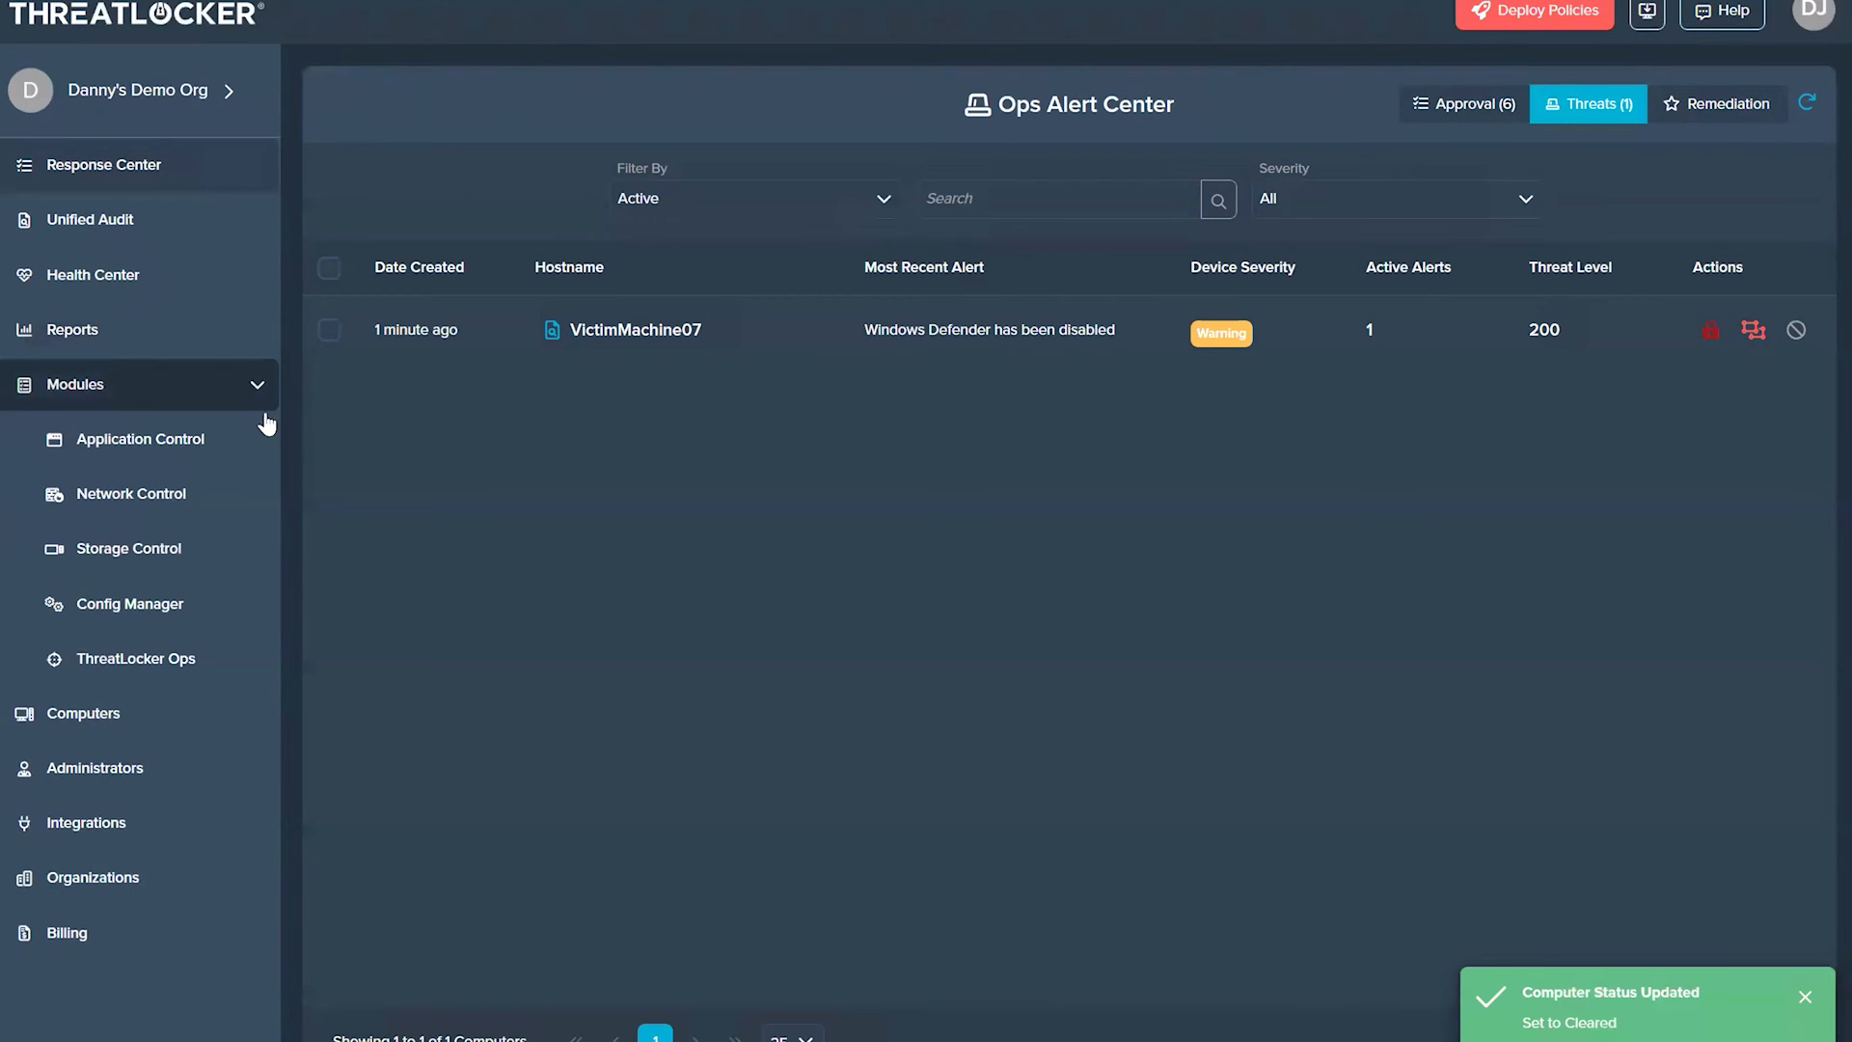
left_click(188, 660)
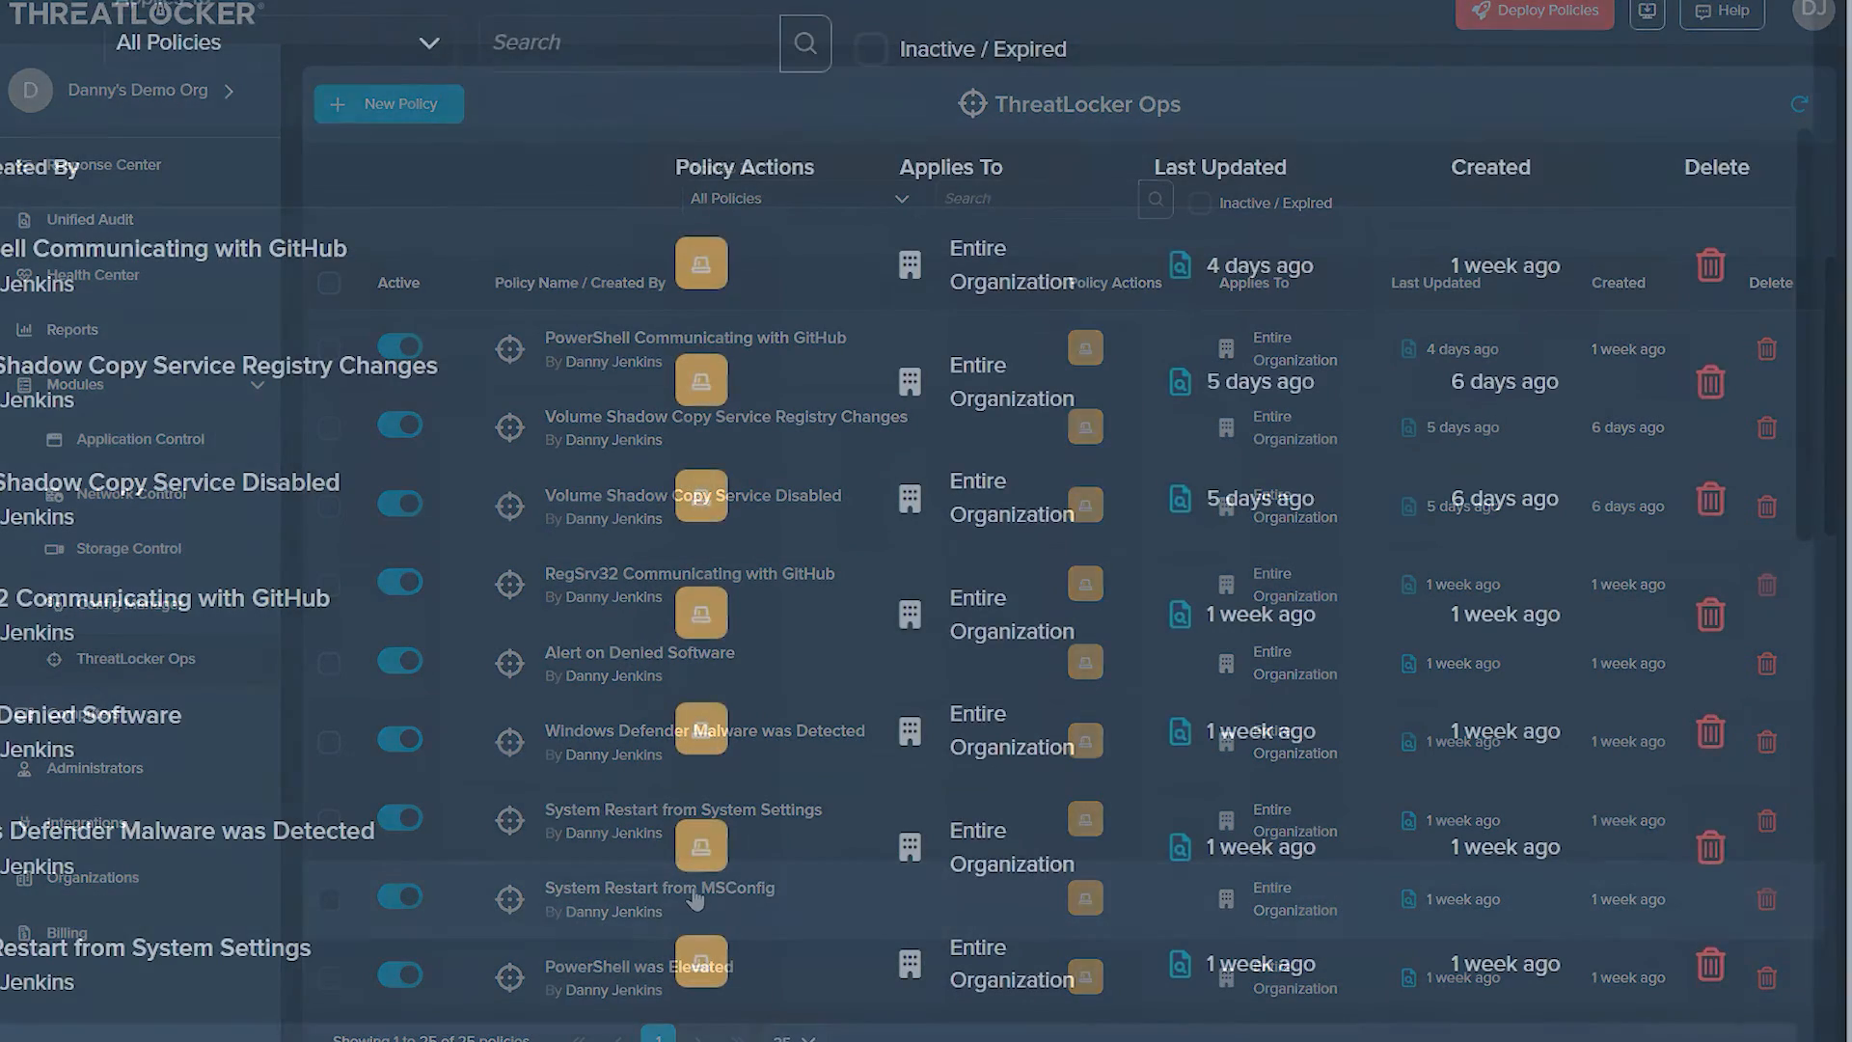
left_click(694, 899)
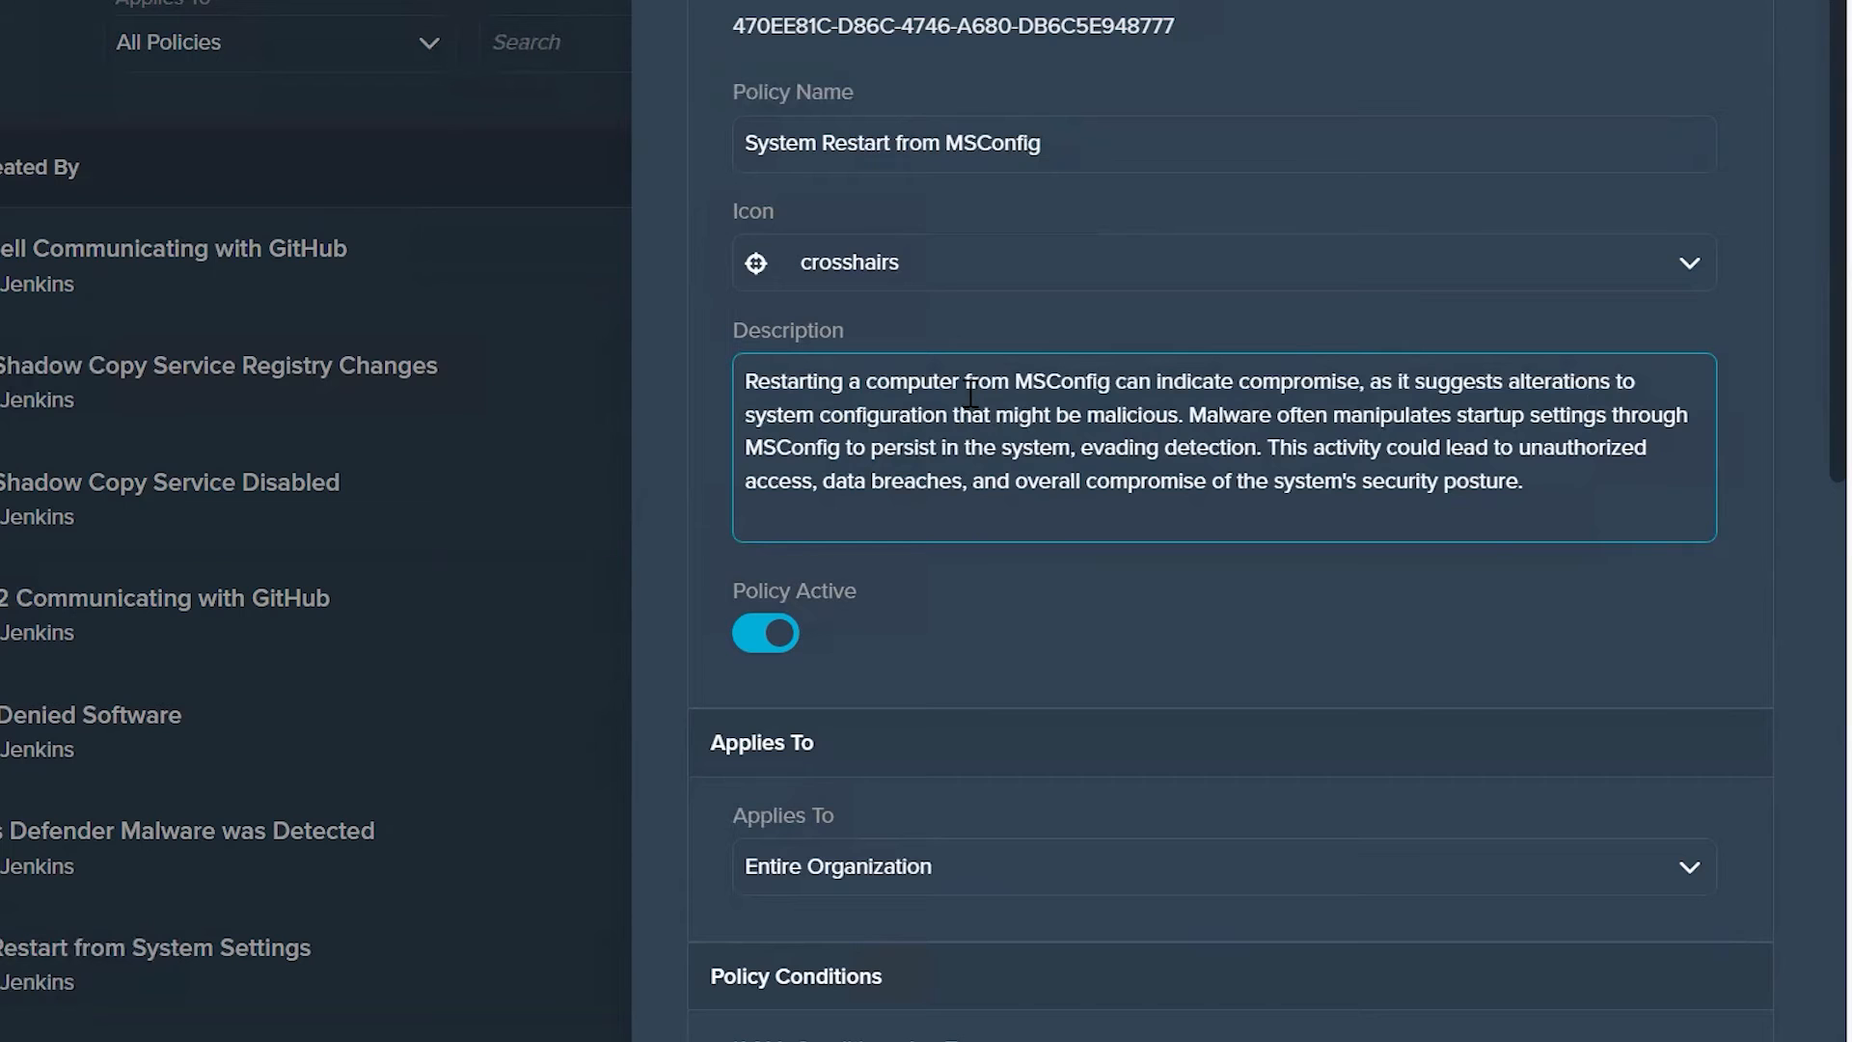
scroll(1377, 681, "down", 5)
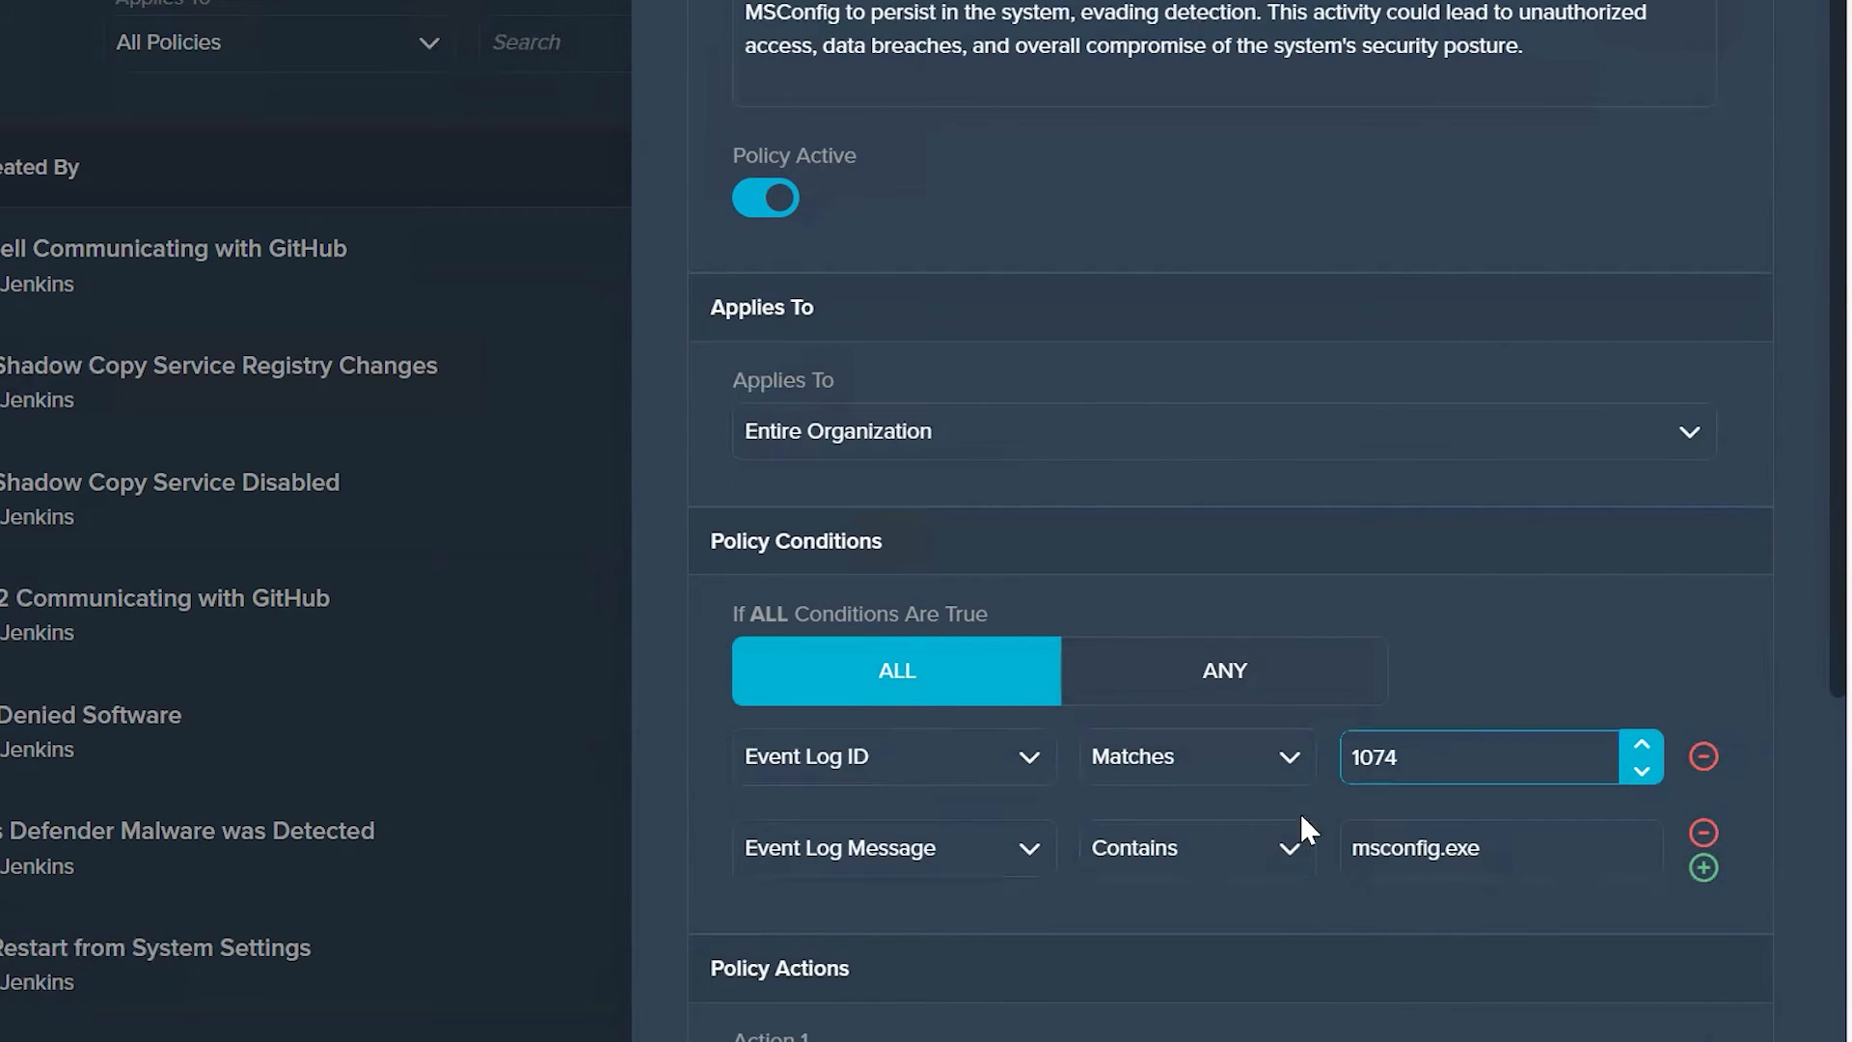
scroll(1271, 871, "down", 5)
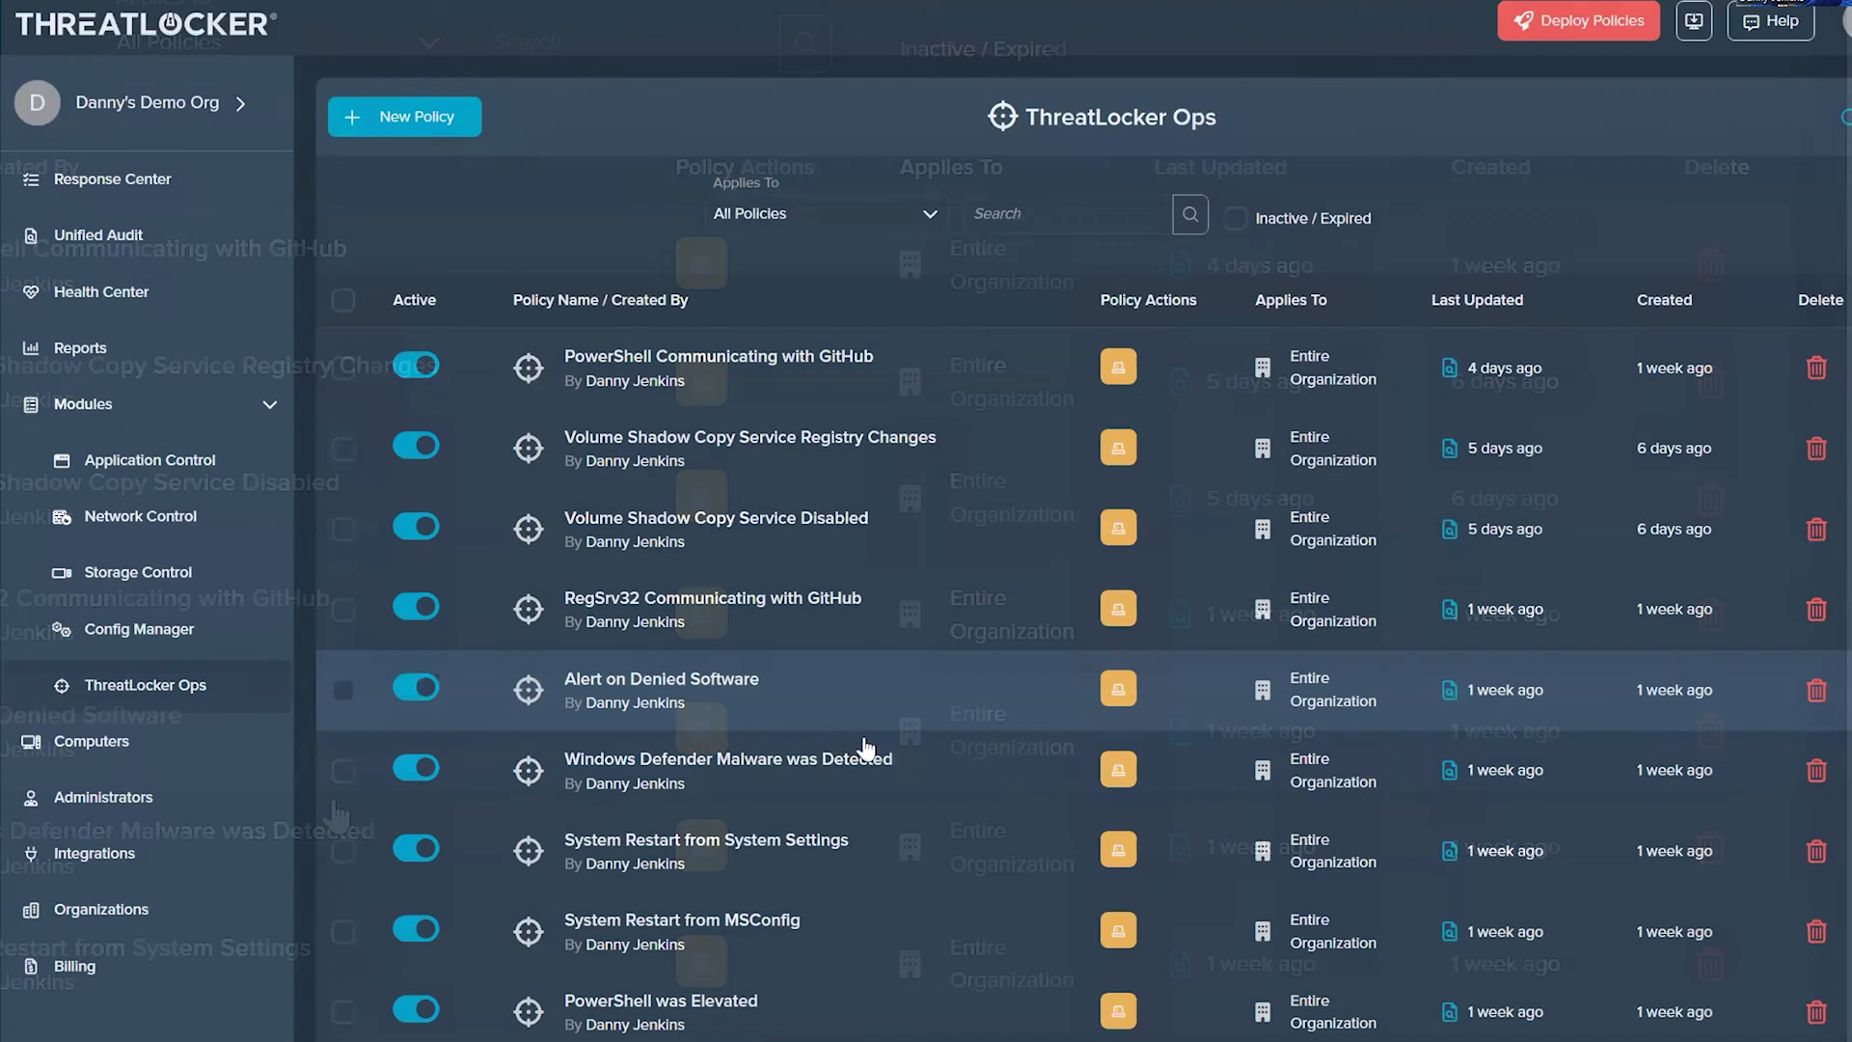
scroll(739, 632, "down", 3)
scroll(735, 591, "up", 3)
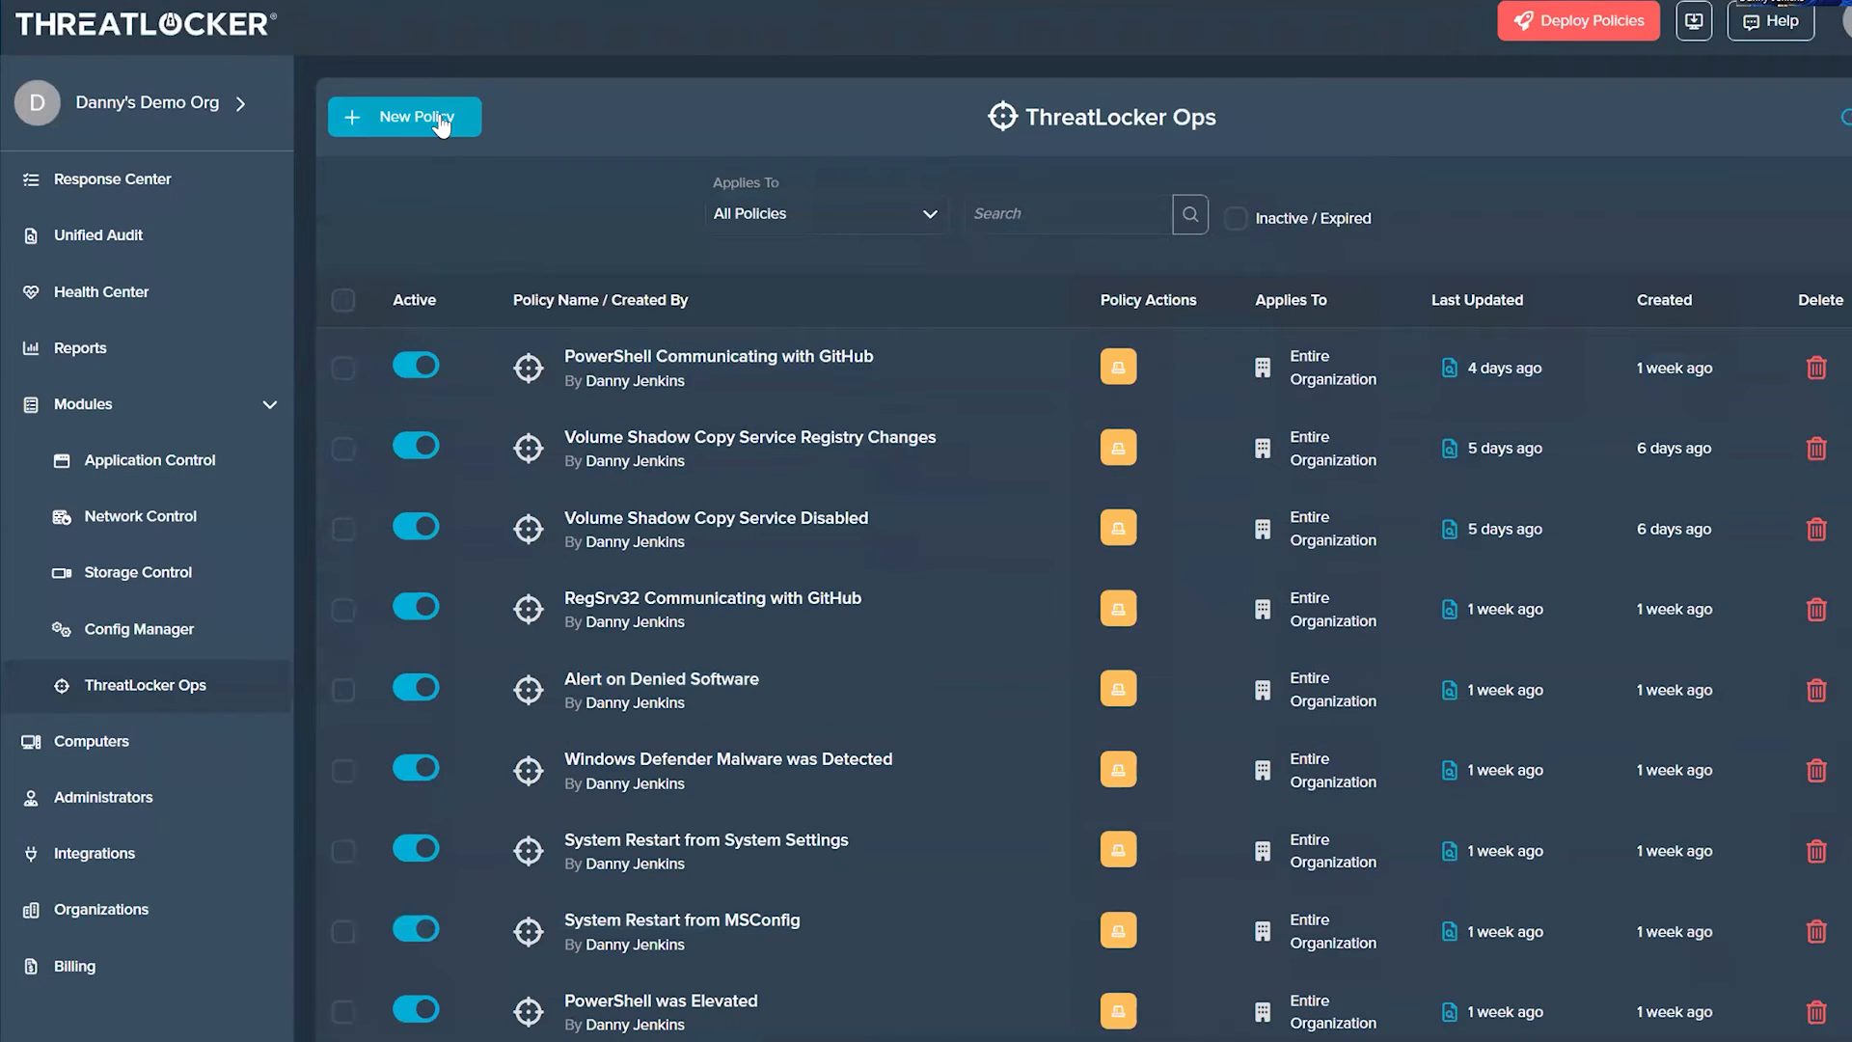
Step: Create a ThreatLocker Ops policy named "if ThreatLocker is above 1000 Lockdown Computer" and apply it to the Entire Organization
left_click(441, 123)
left_click(1271, 214)
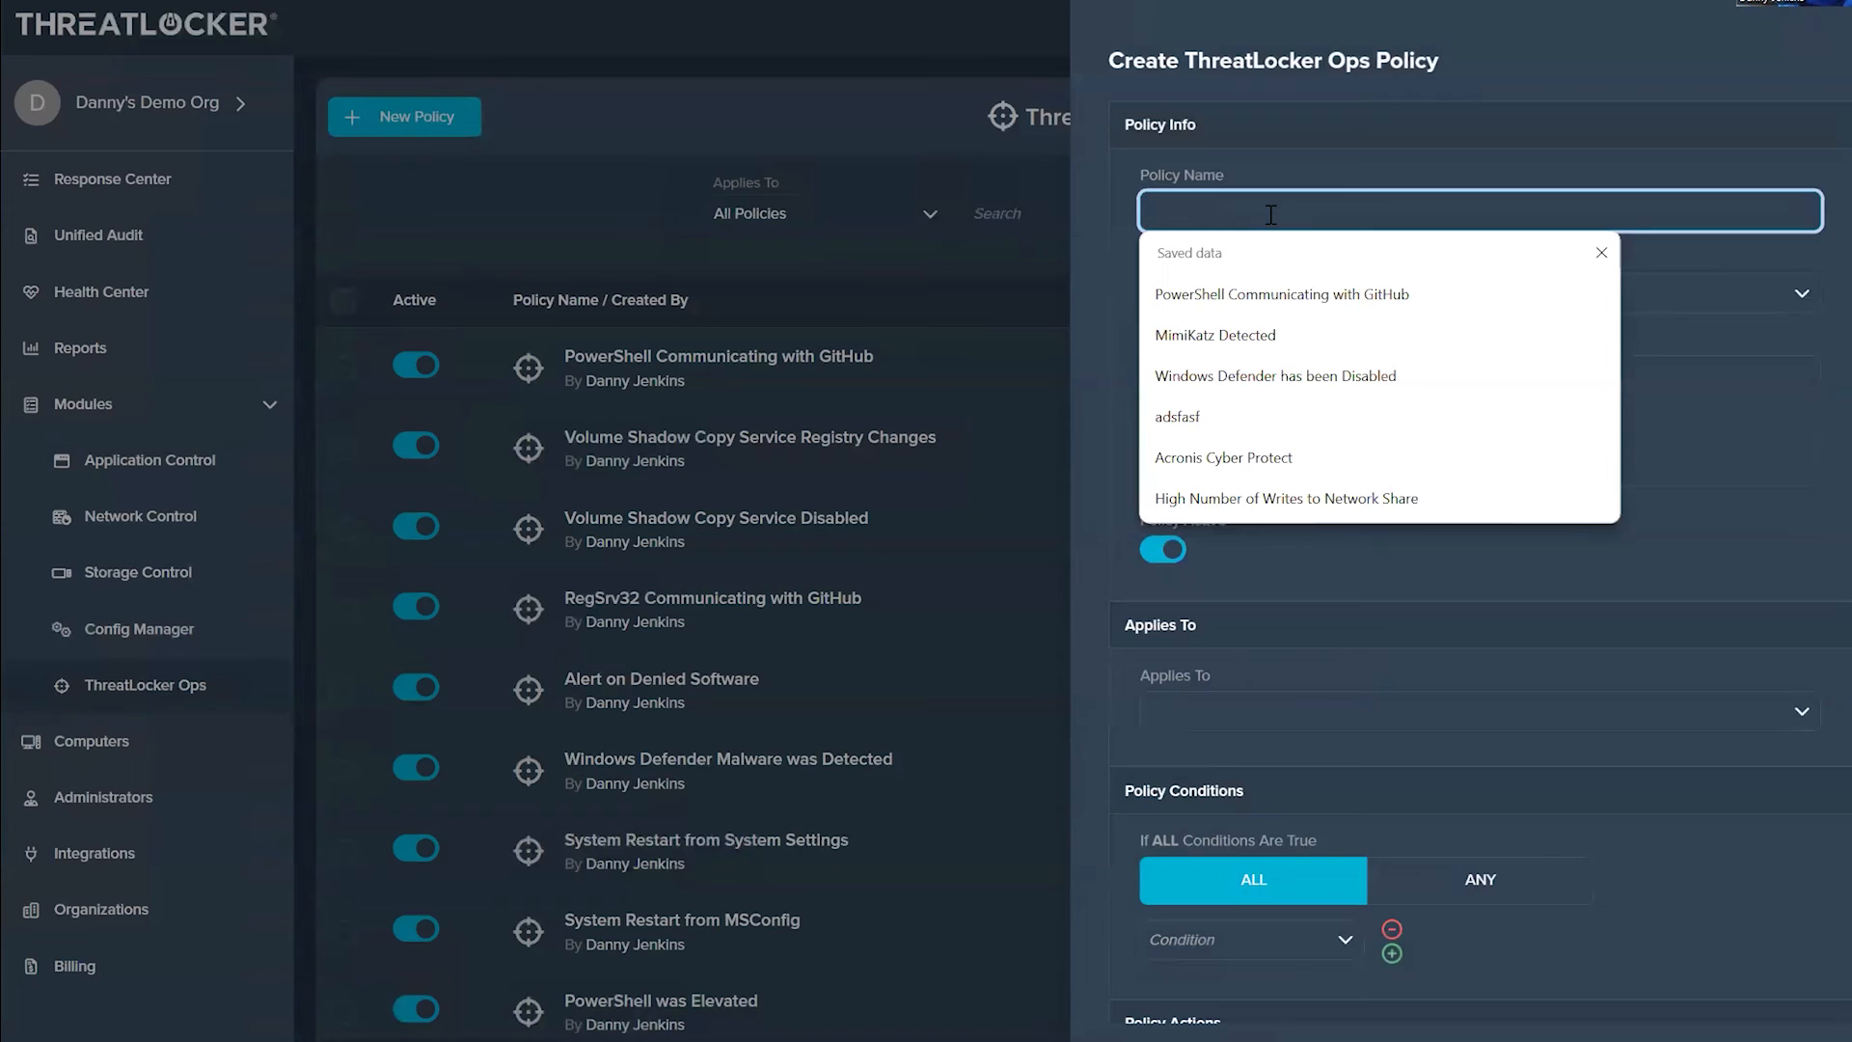
type("if ThreatLocker is abno")
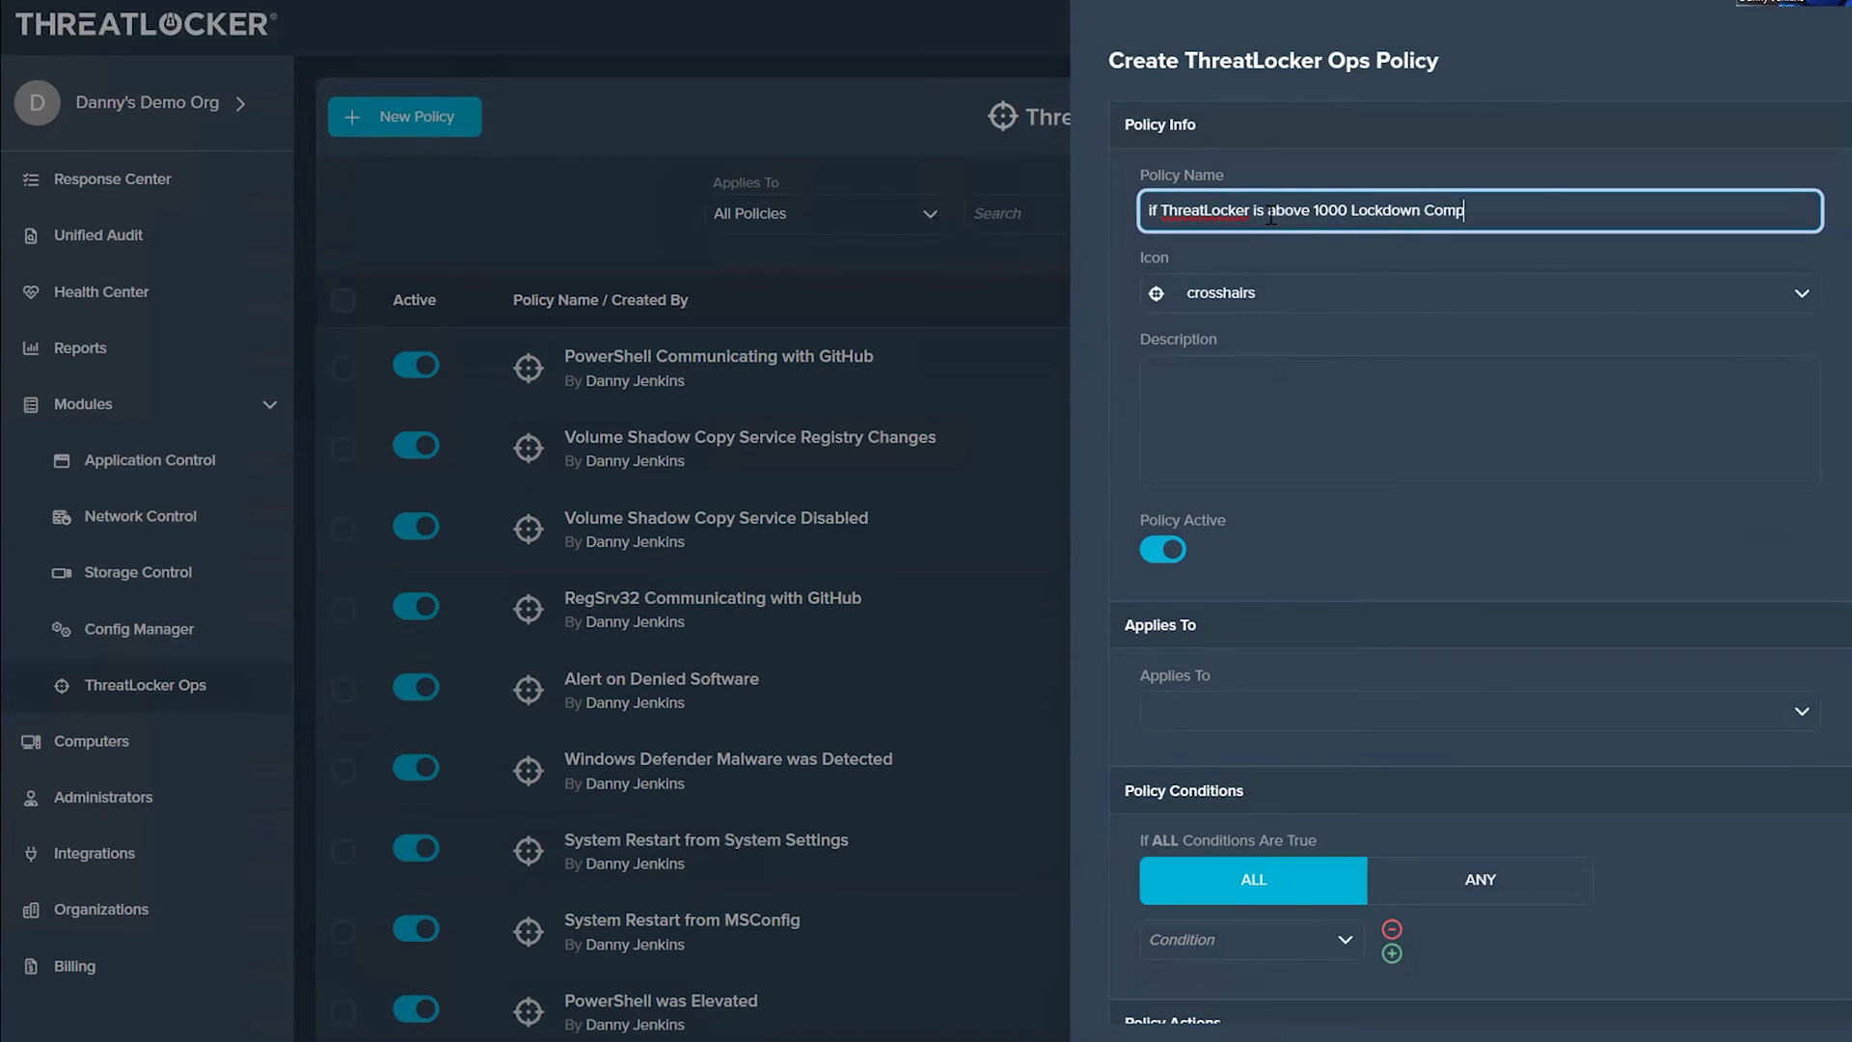
left_click(1292, 719)
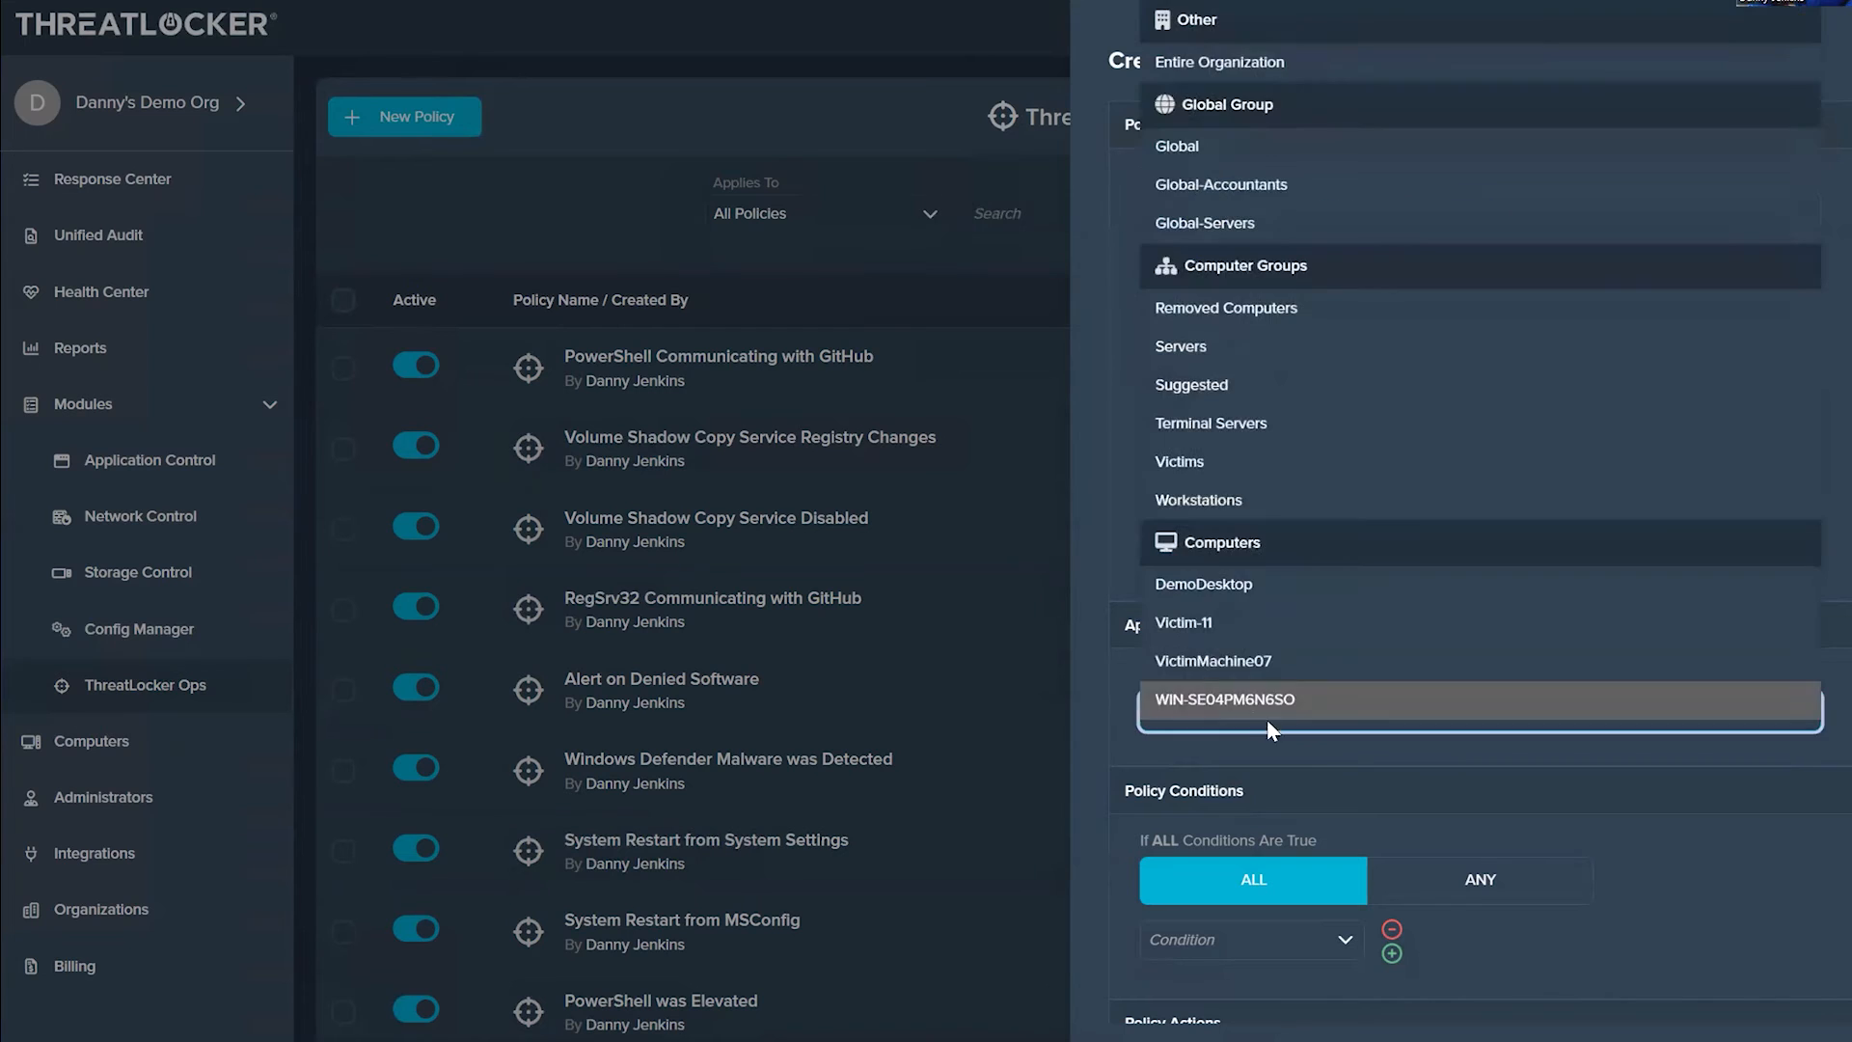
left_click(1167, 71)
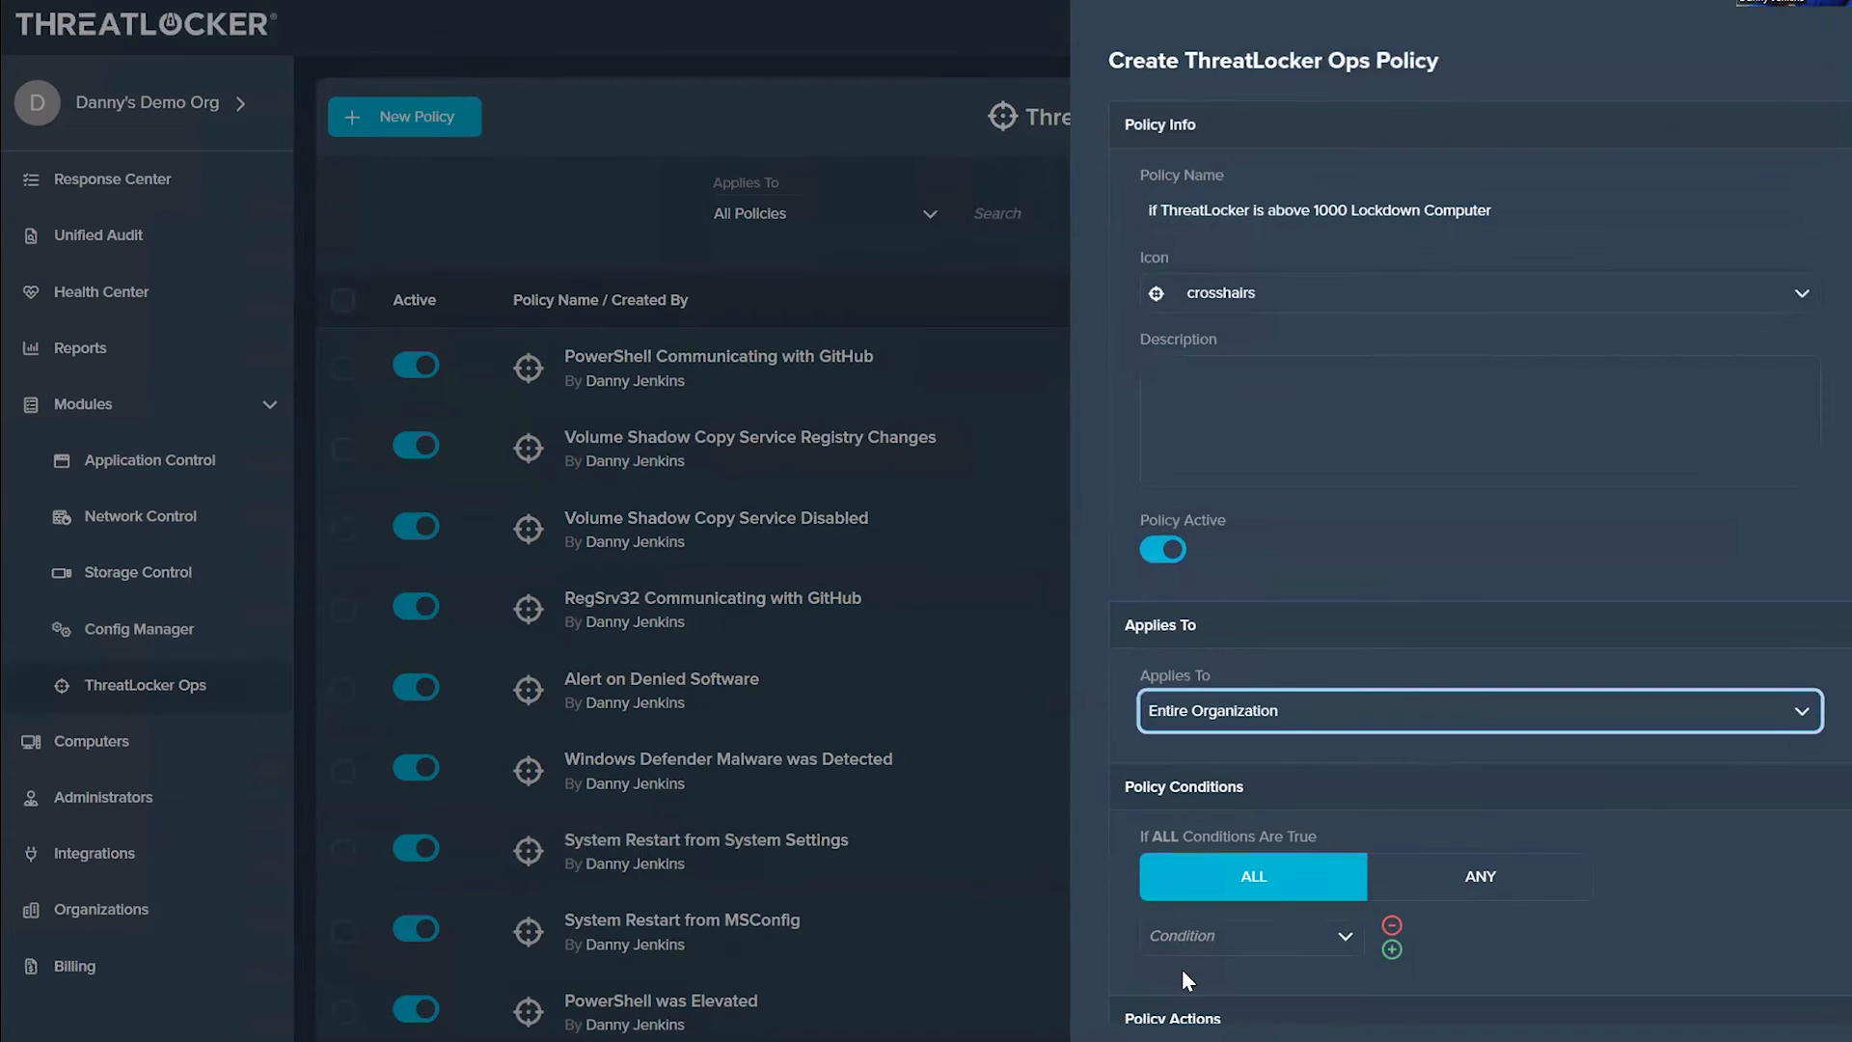
Step: Add a policy condition requiring Current Threat Level to be Greater than 1000
left_click(1211, 945)
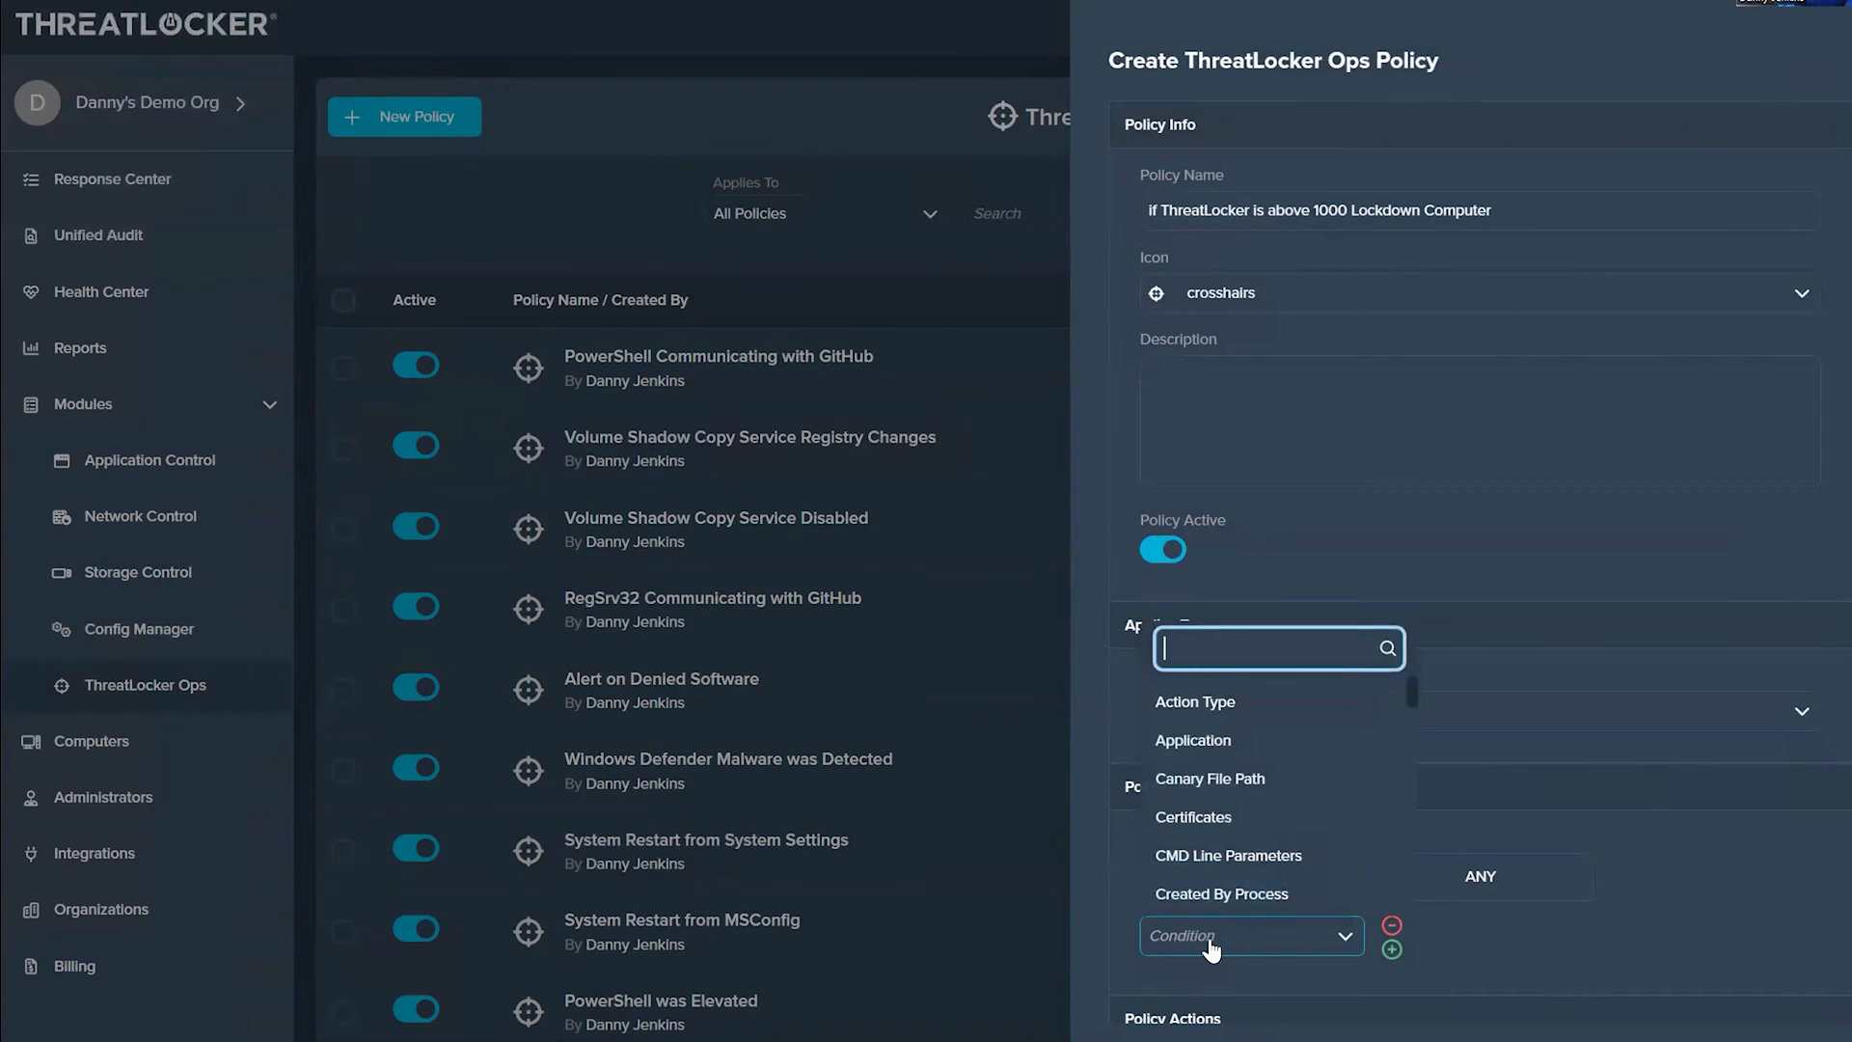
type("threat")
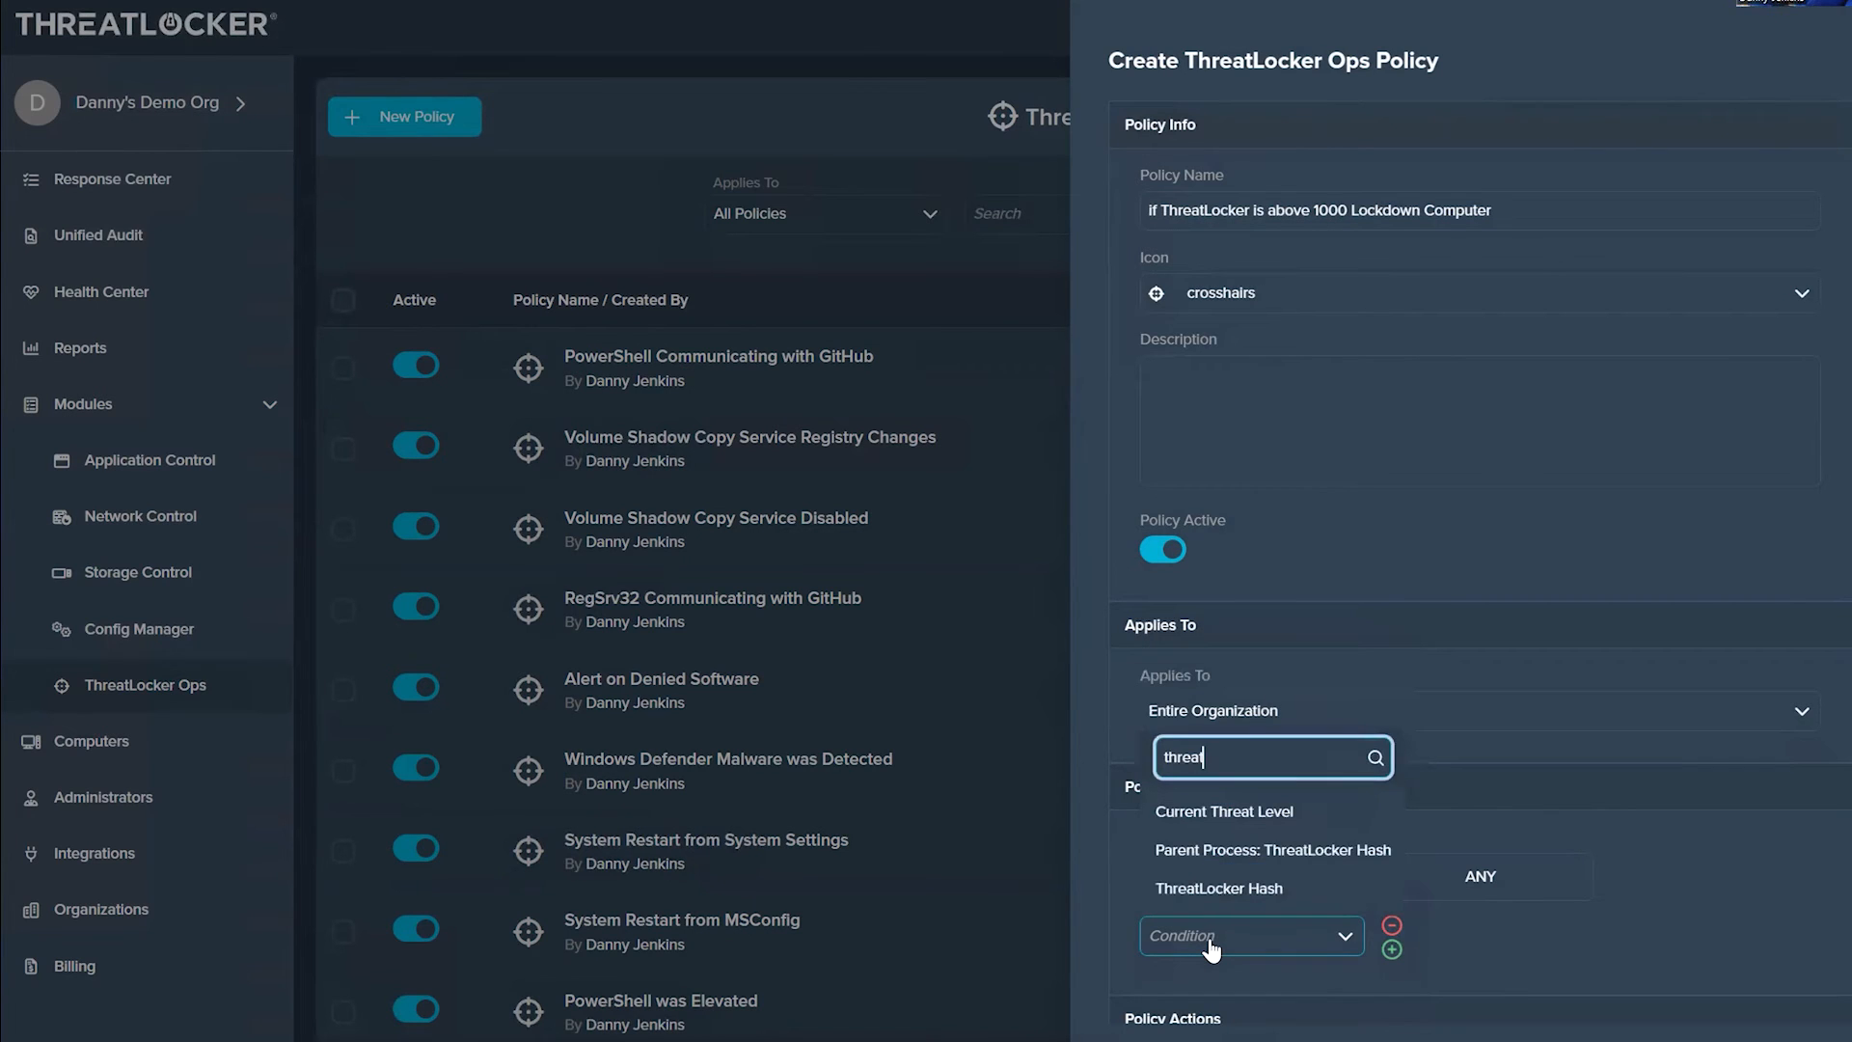
left_click(1266, 816)
left_click(1464, 940)
left_click(1429, 981)
left_click(1615, 940)
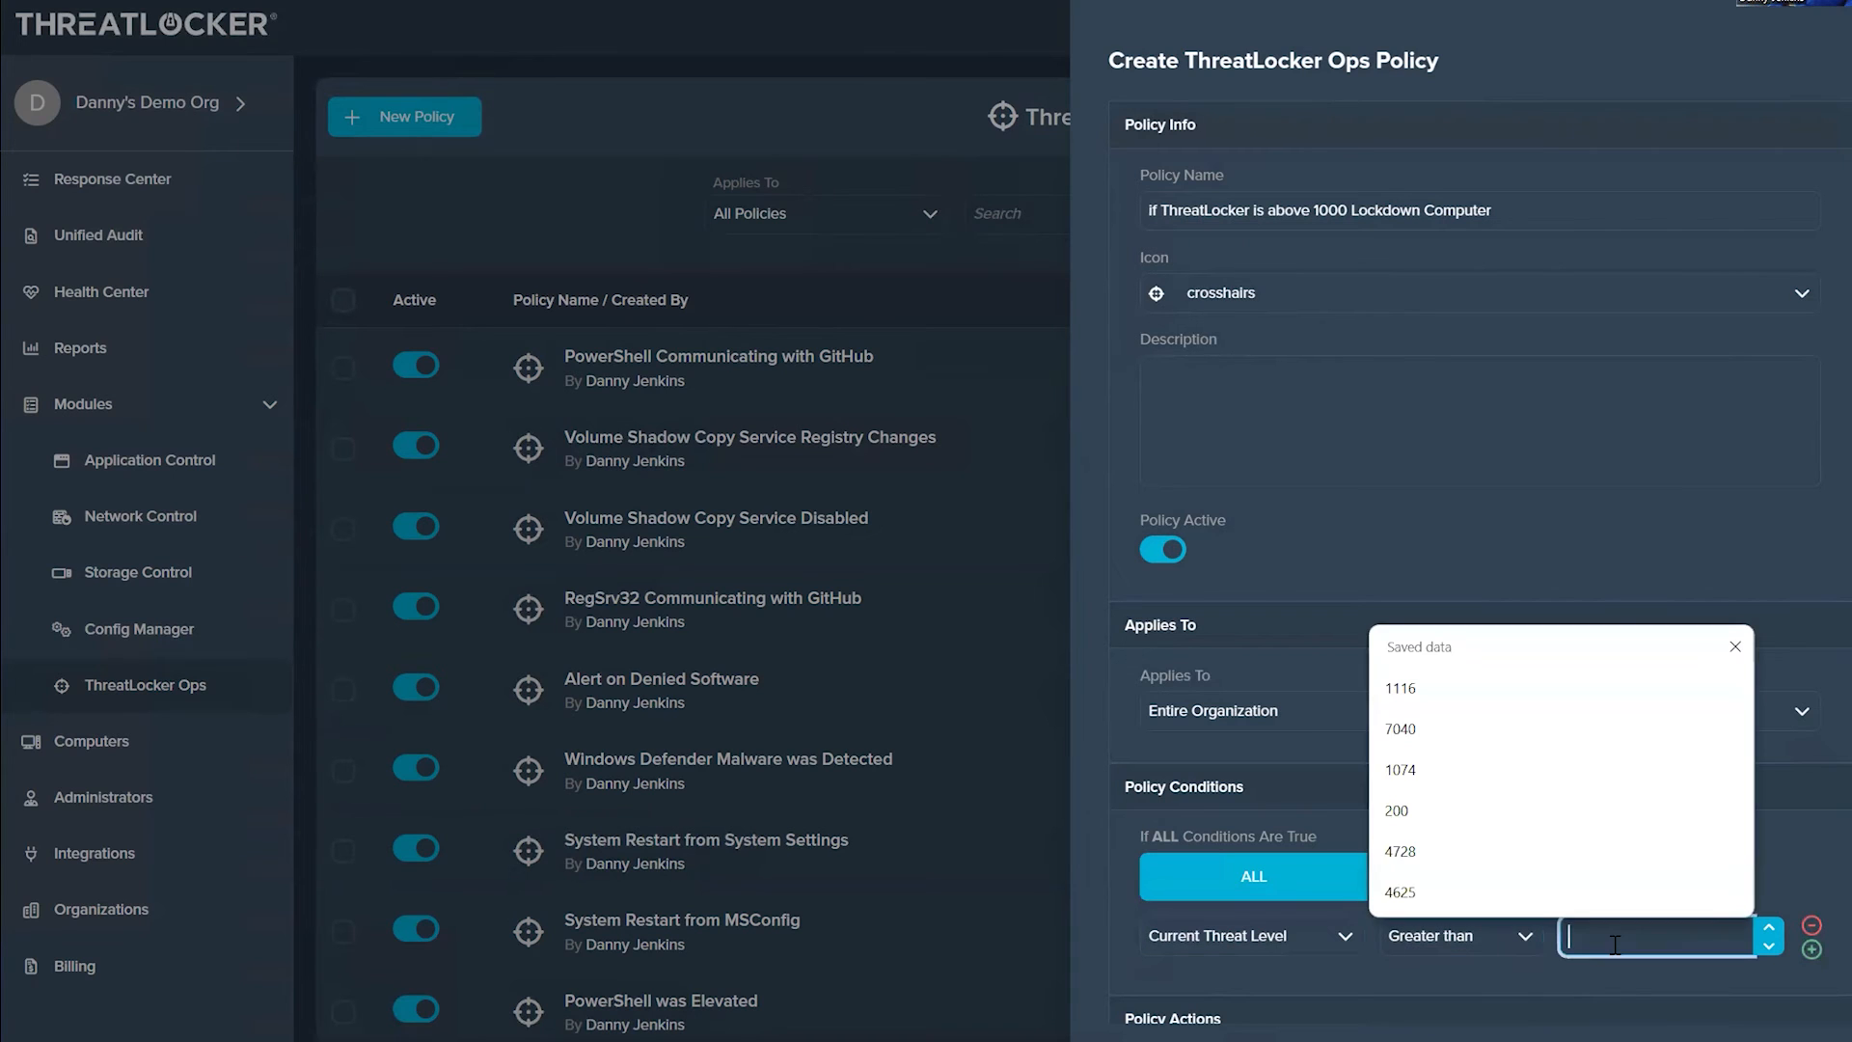
left_click(1613, 988)
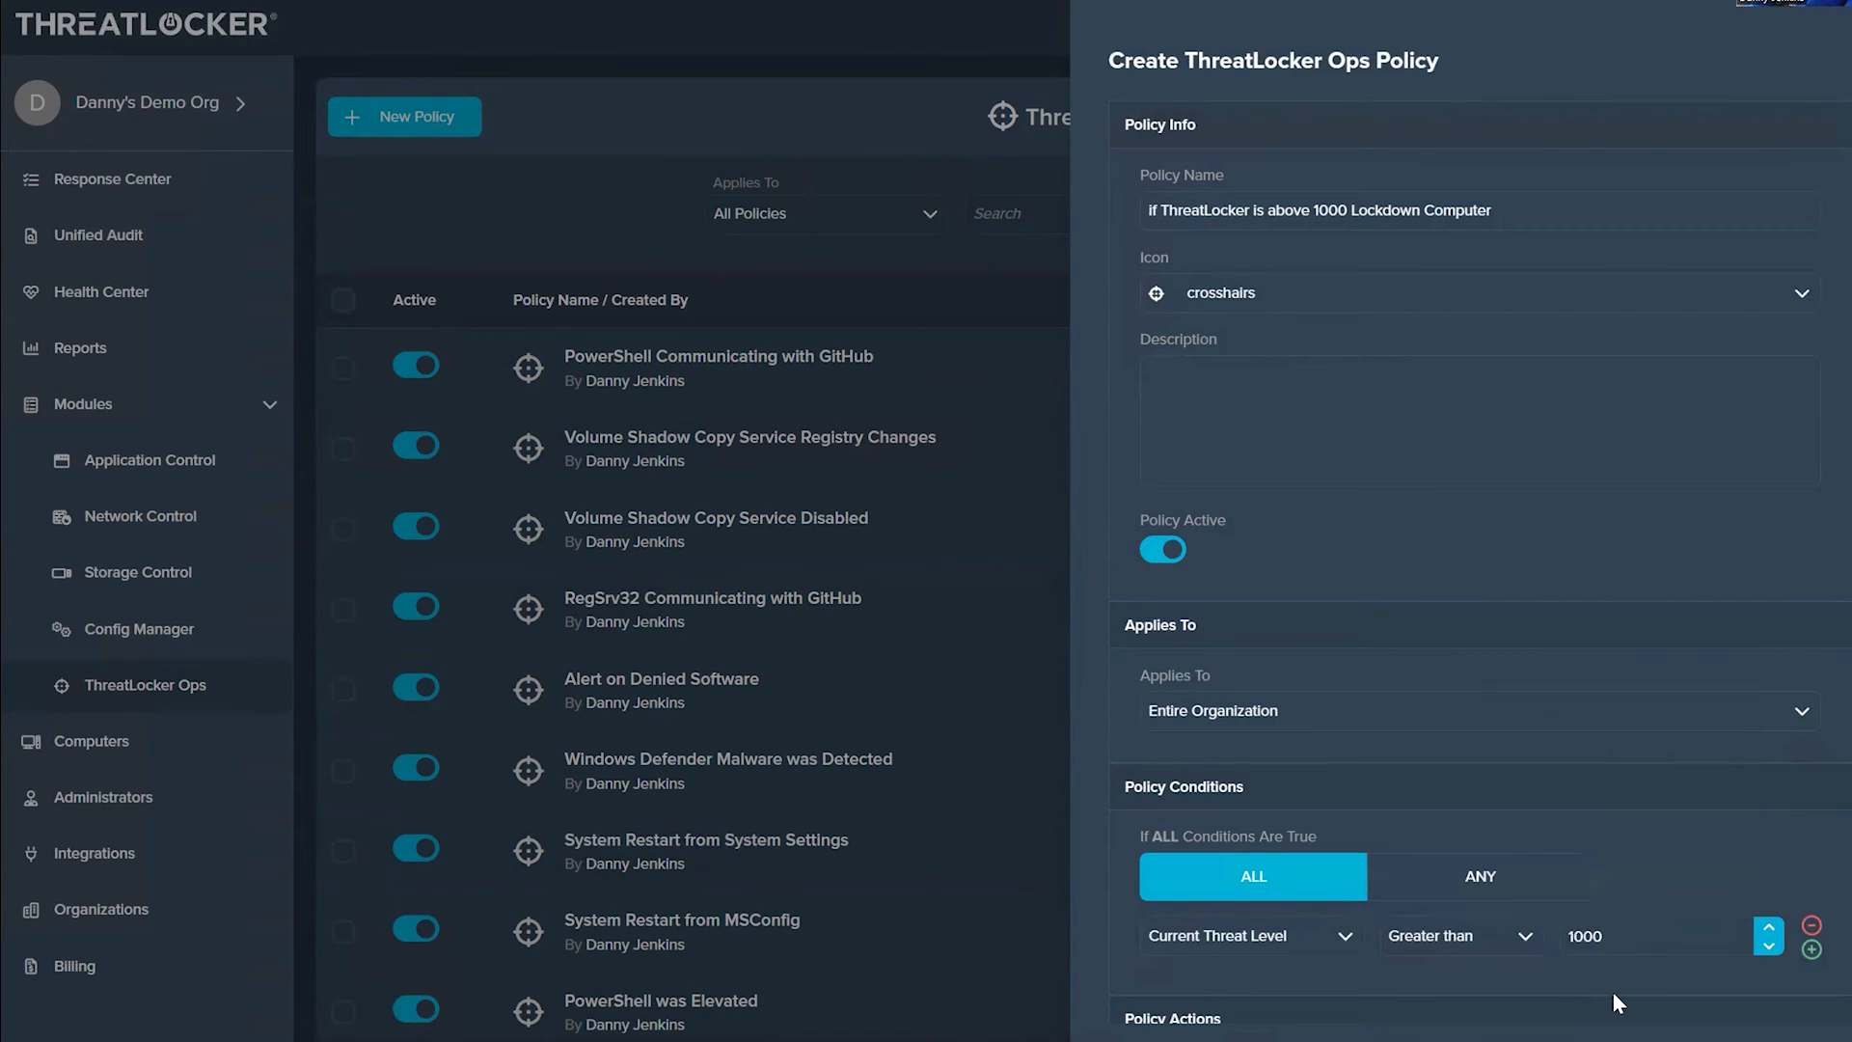
Step: Set the new policy's Action 1 to Lockdown Machine and close the policy form without saving
scroll(1524, 926, "down", 4)
left_click(1216, 750)
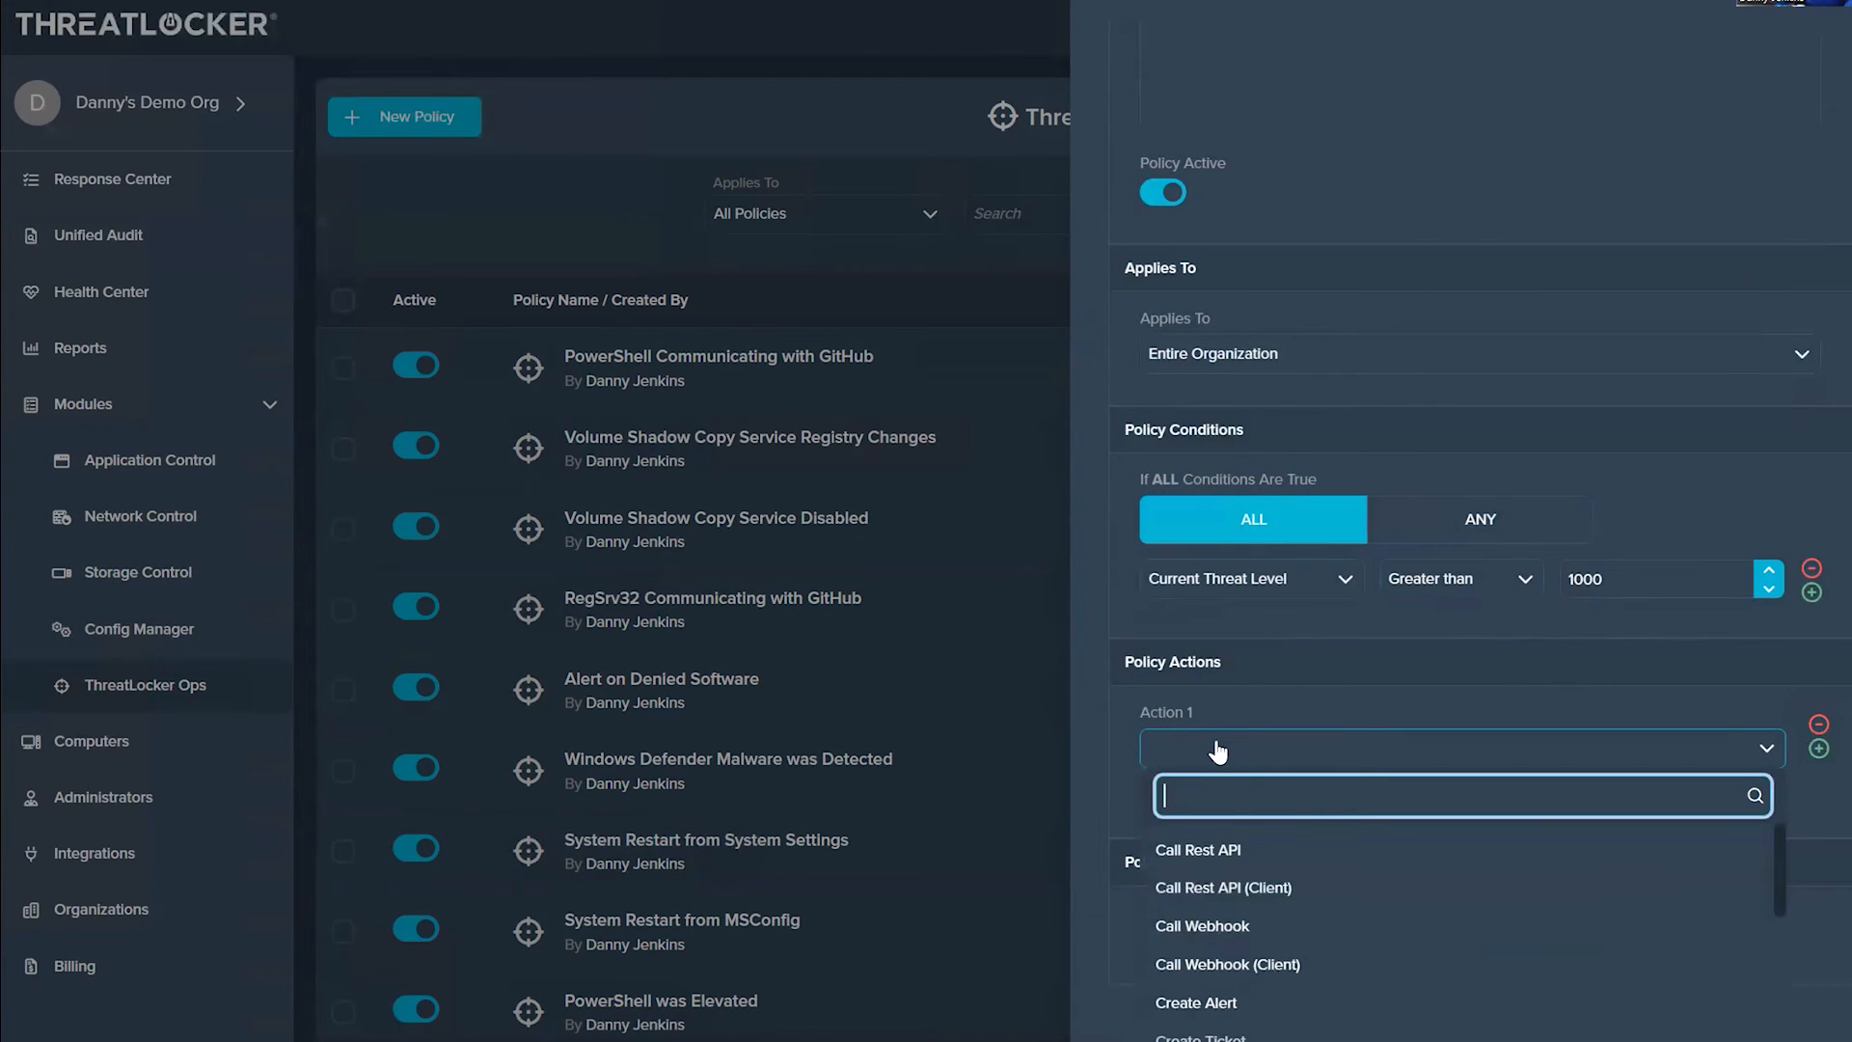
type("lock")
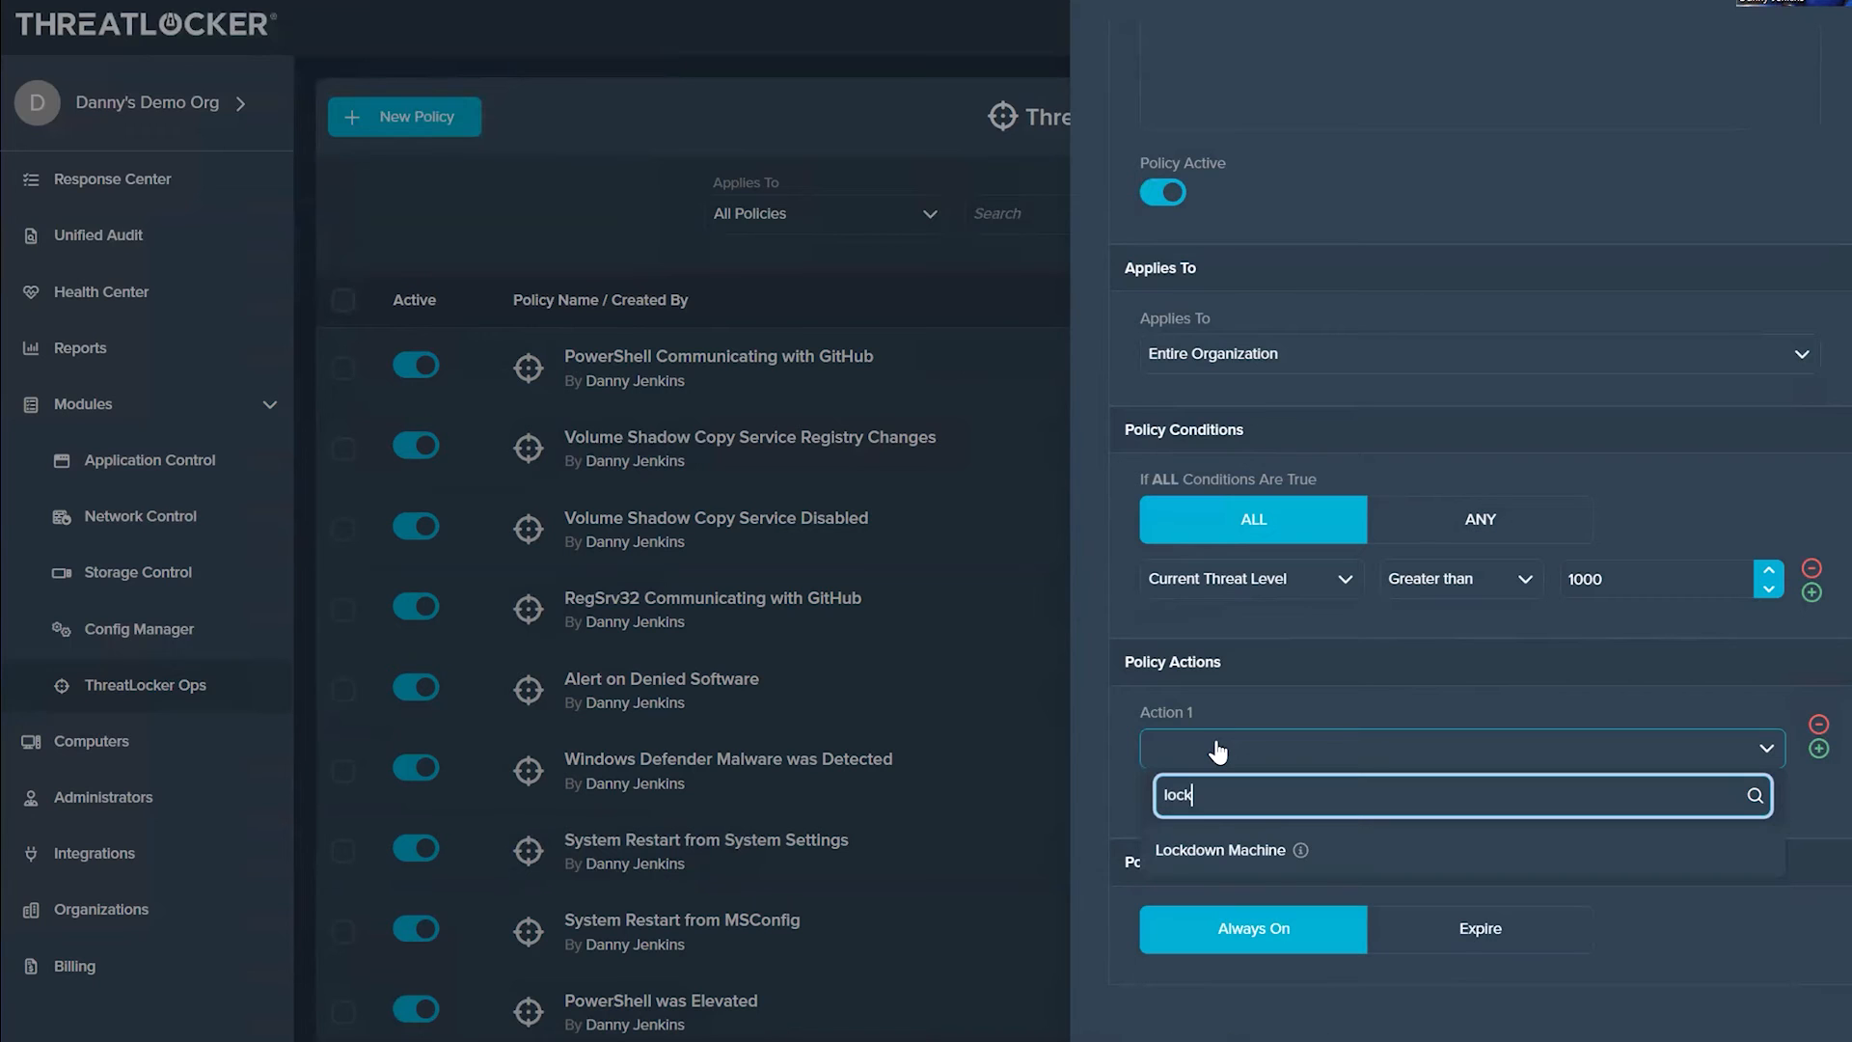
left_click(1254, 852)
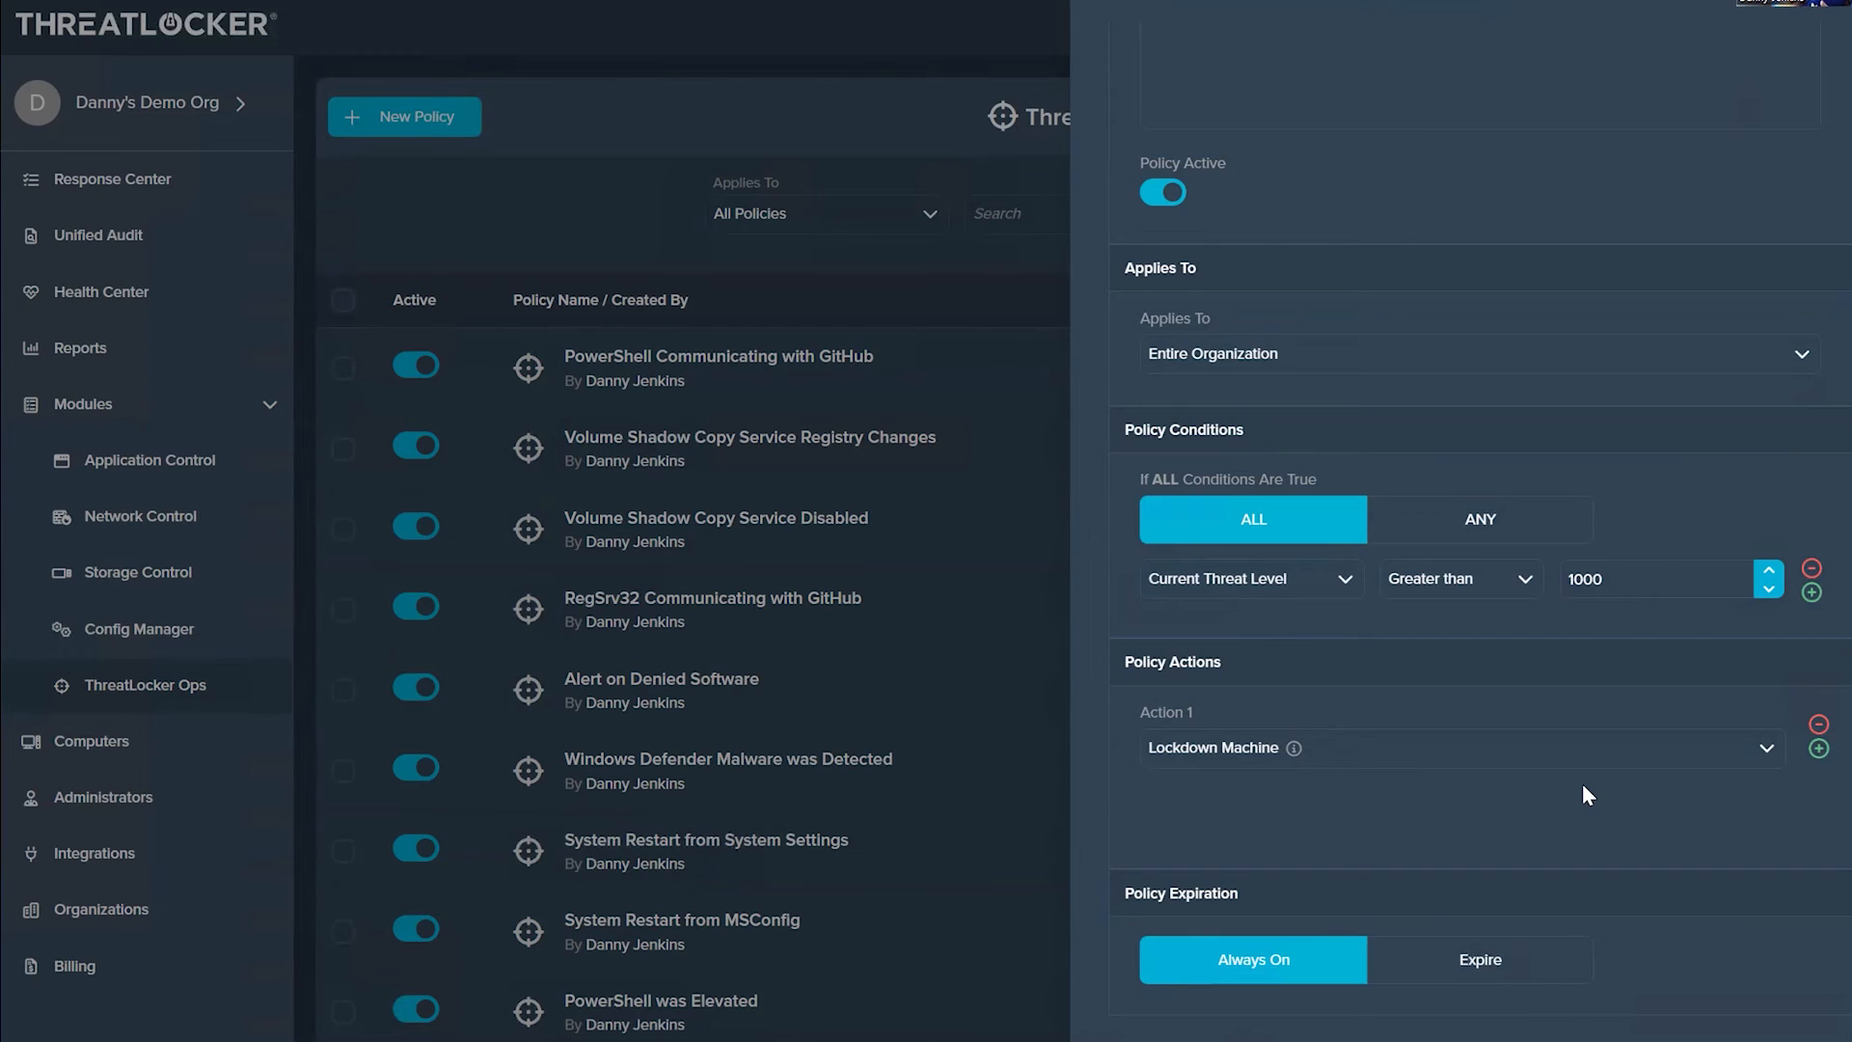
left_click(1367, 756)
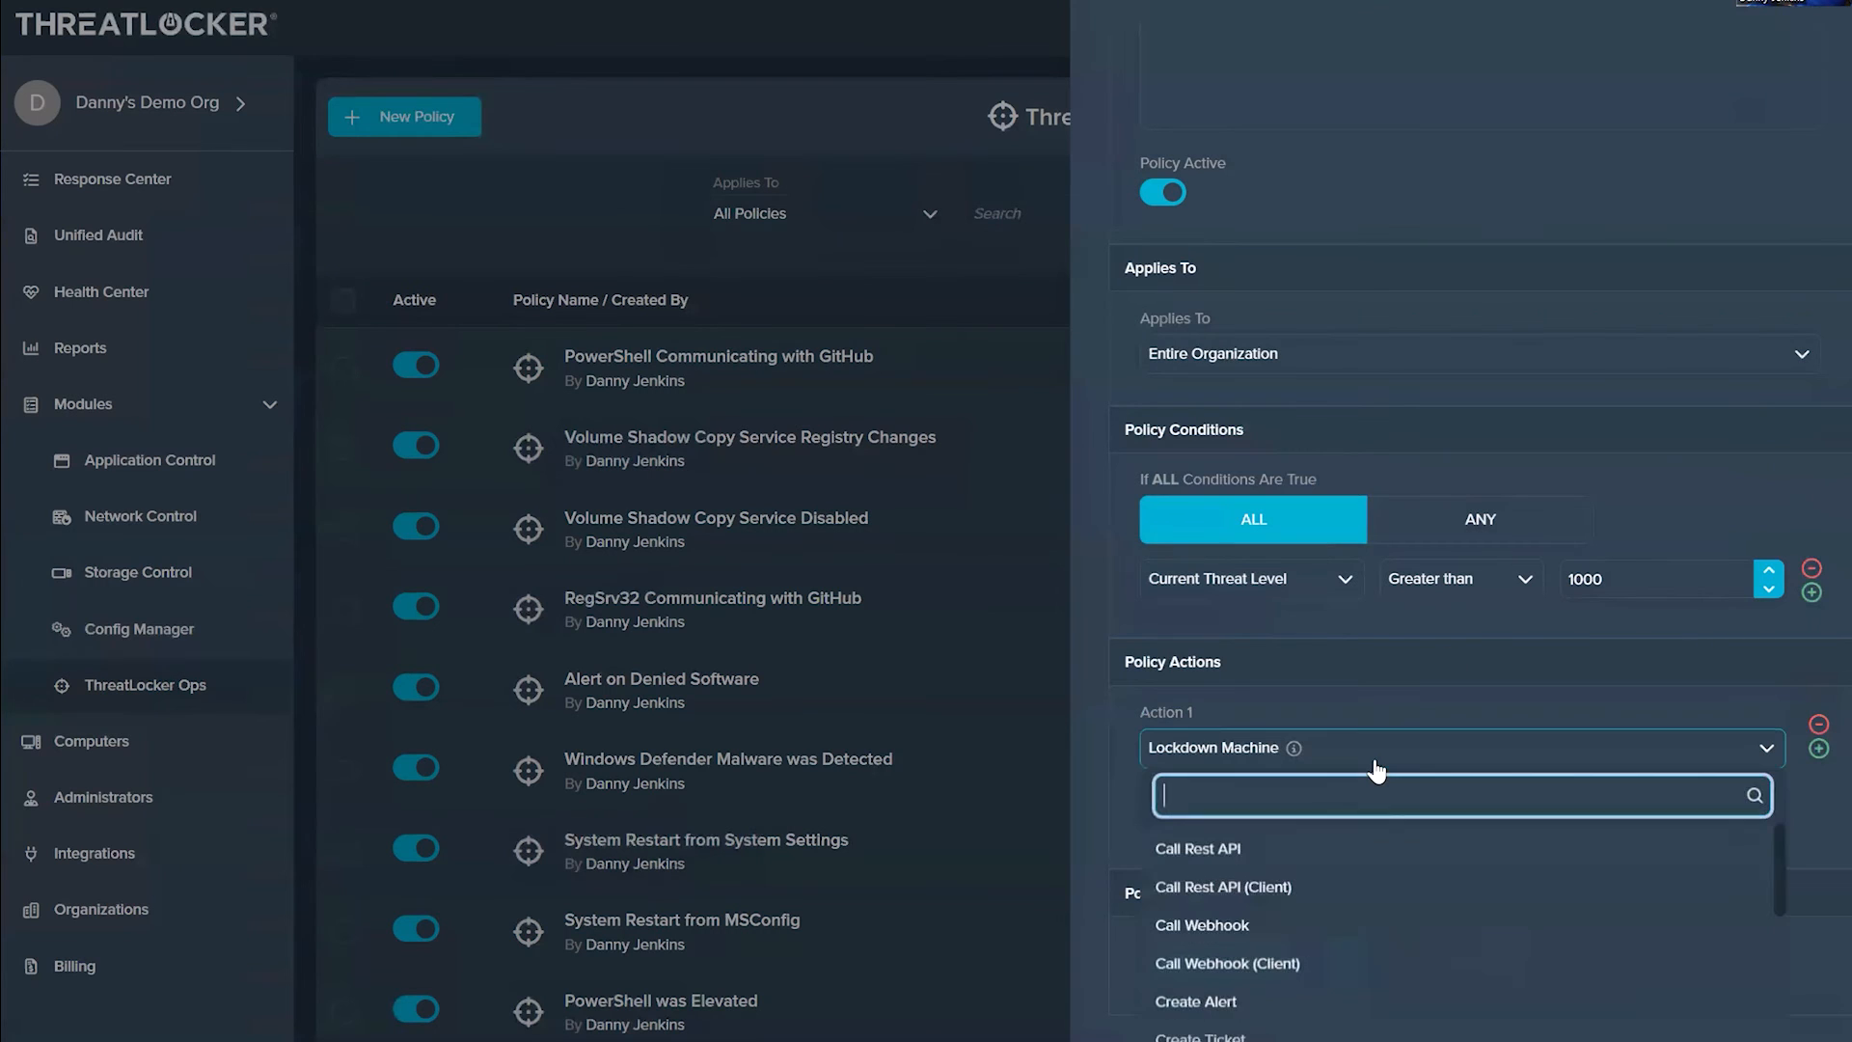
left_click(1108, 806)
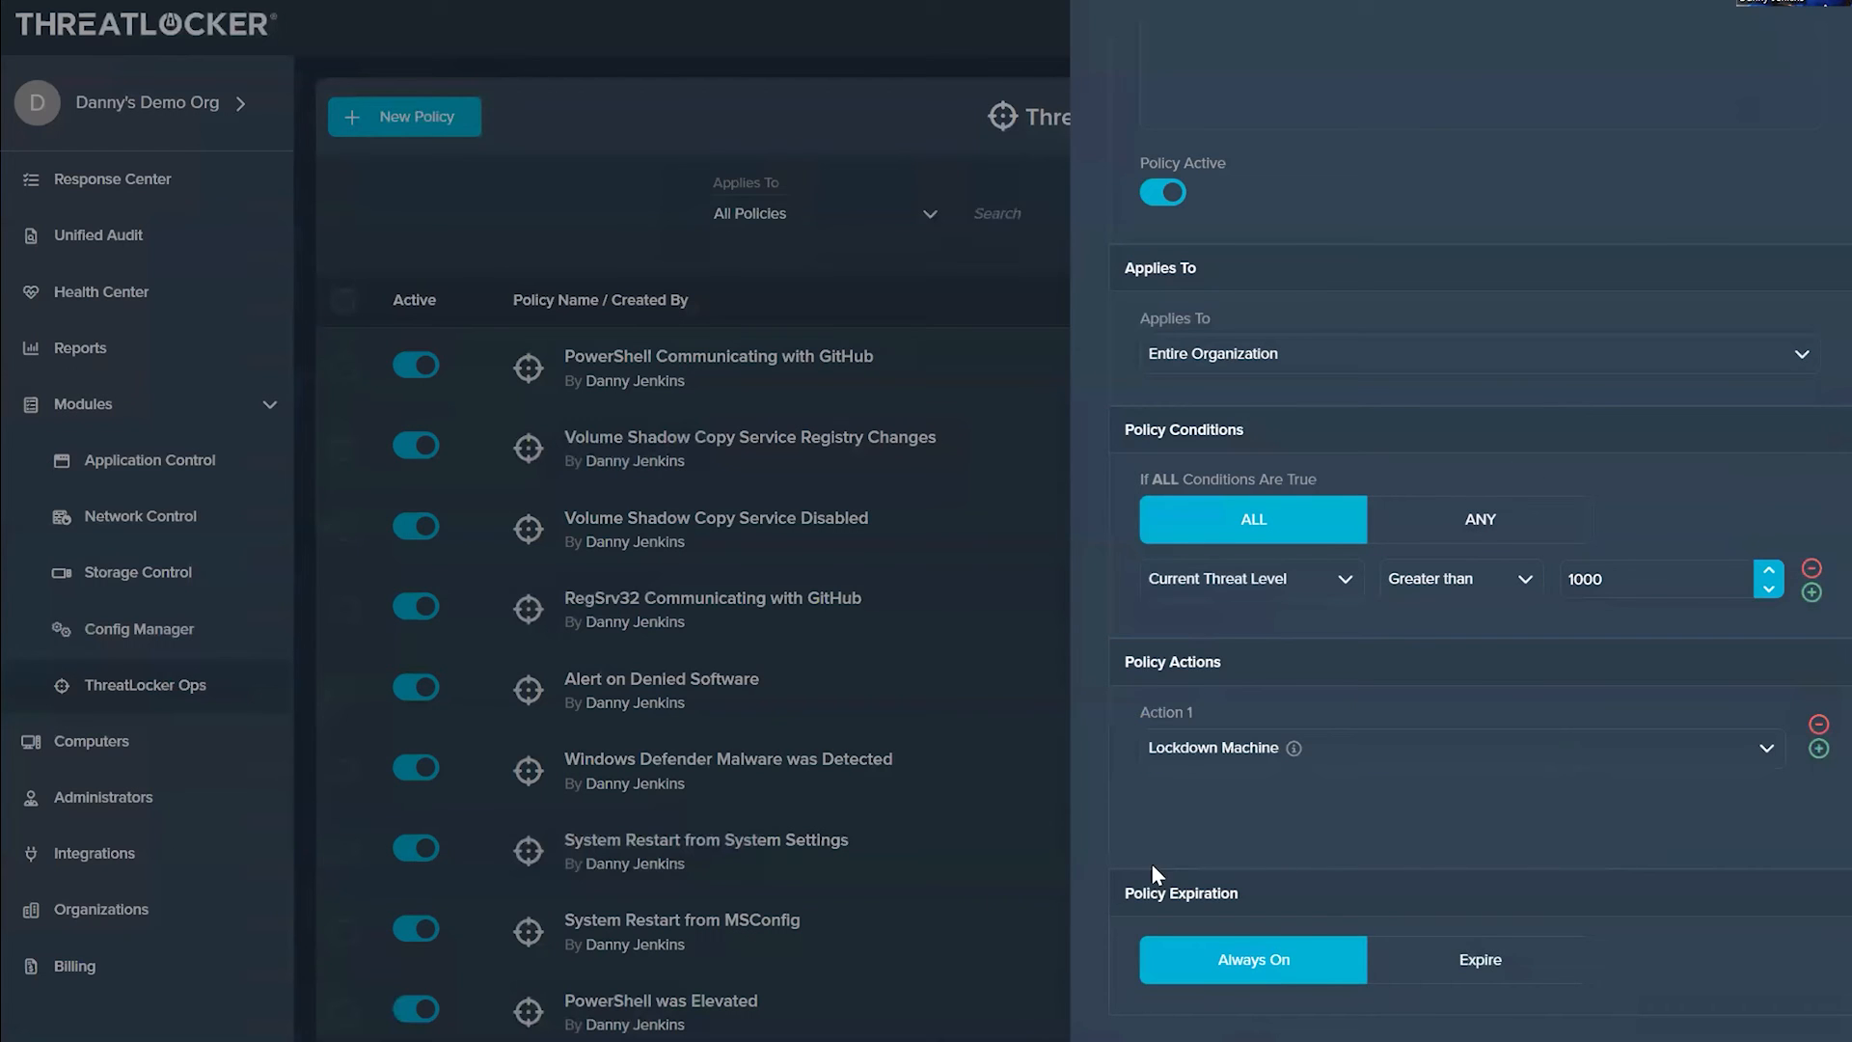
left_click(777, 770)
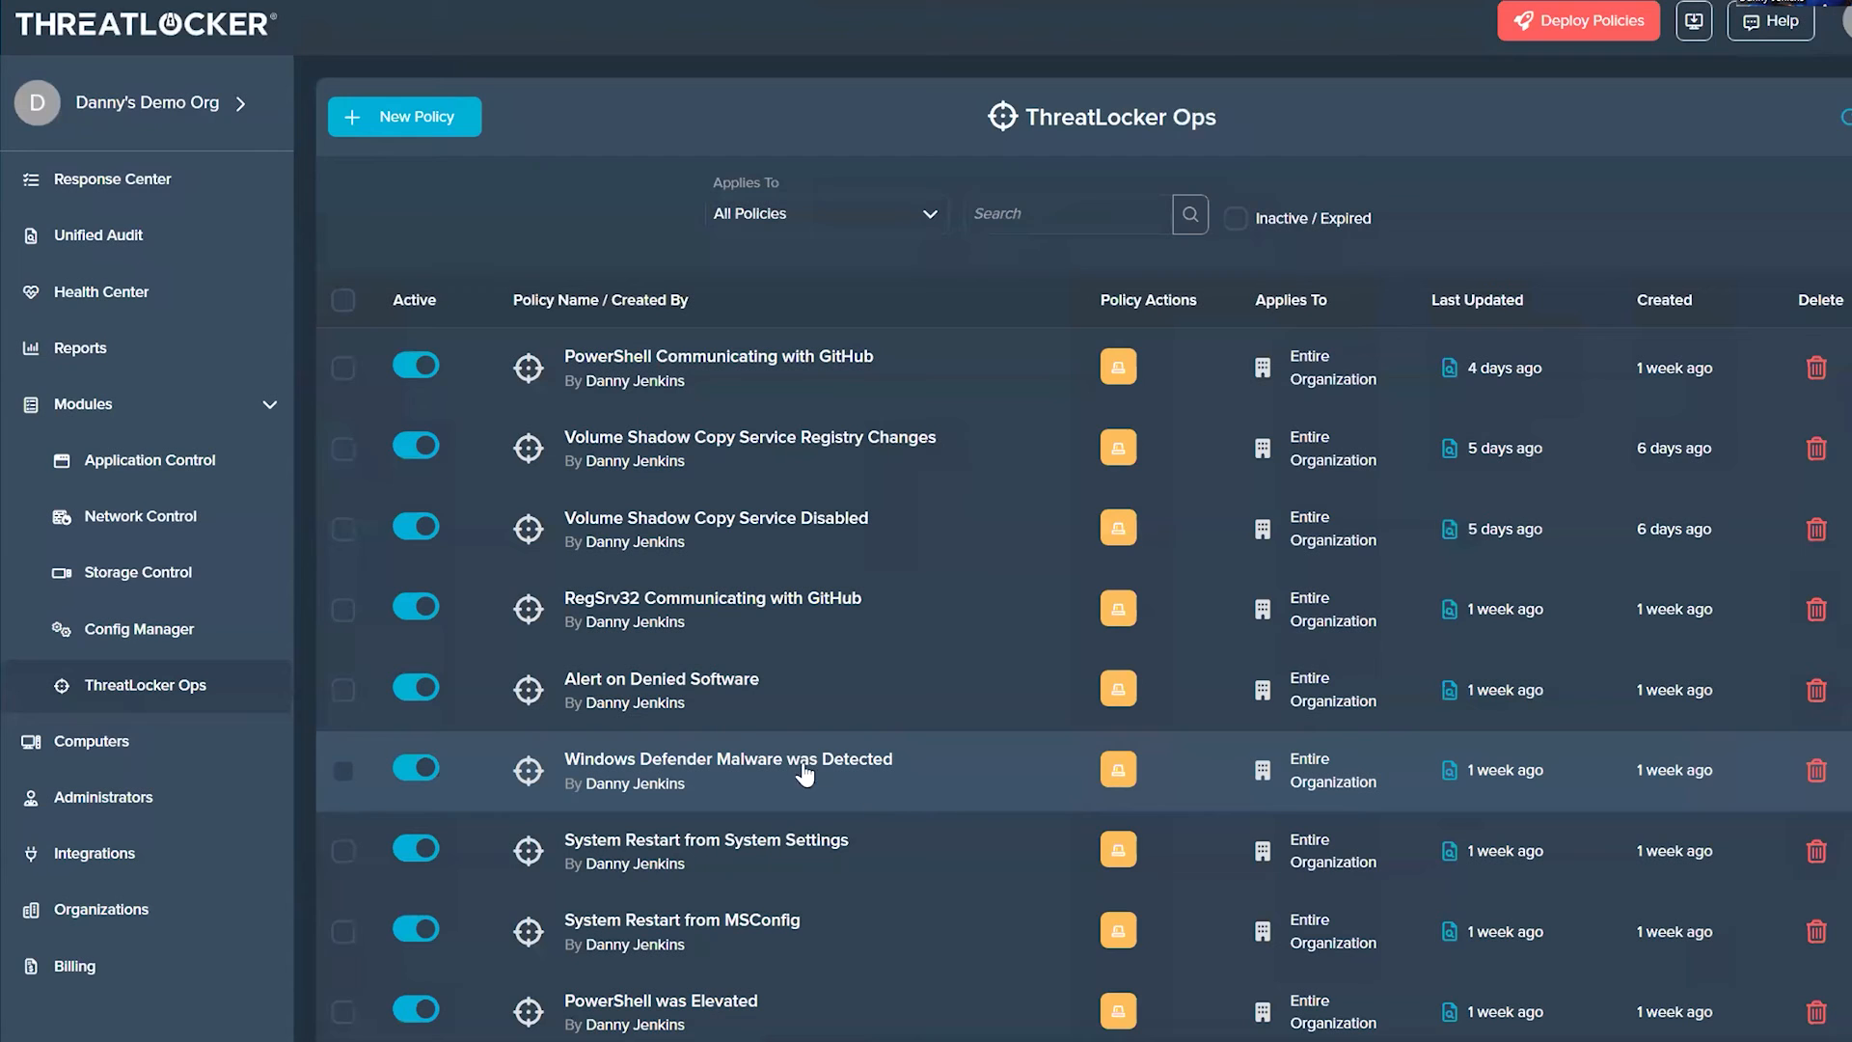
Step: Browse the policy list and review the conditions and alert action of the T1548.004 - Elevated System Tool policy without changing it
scroll(750, 950, "down", 3)
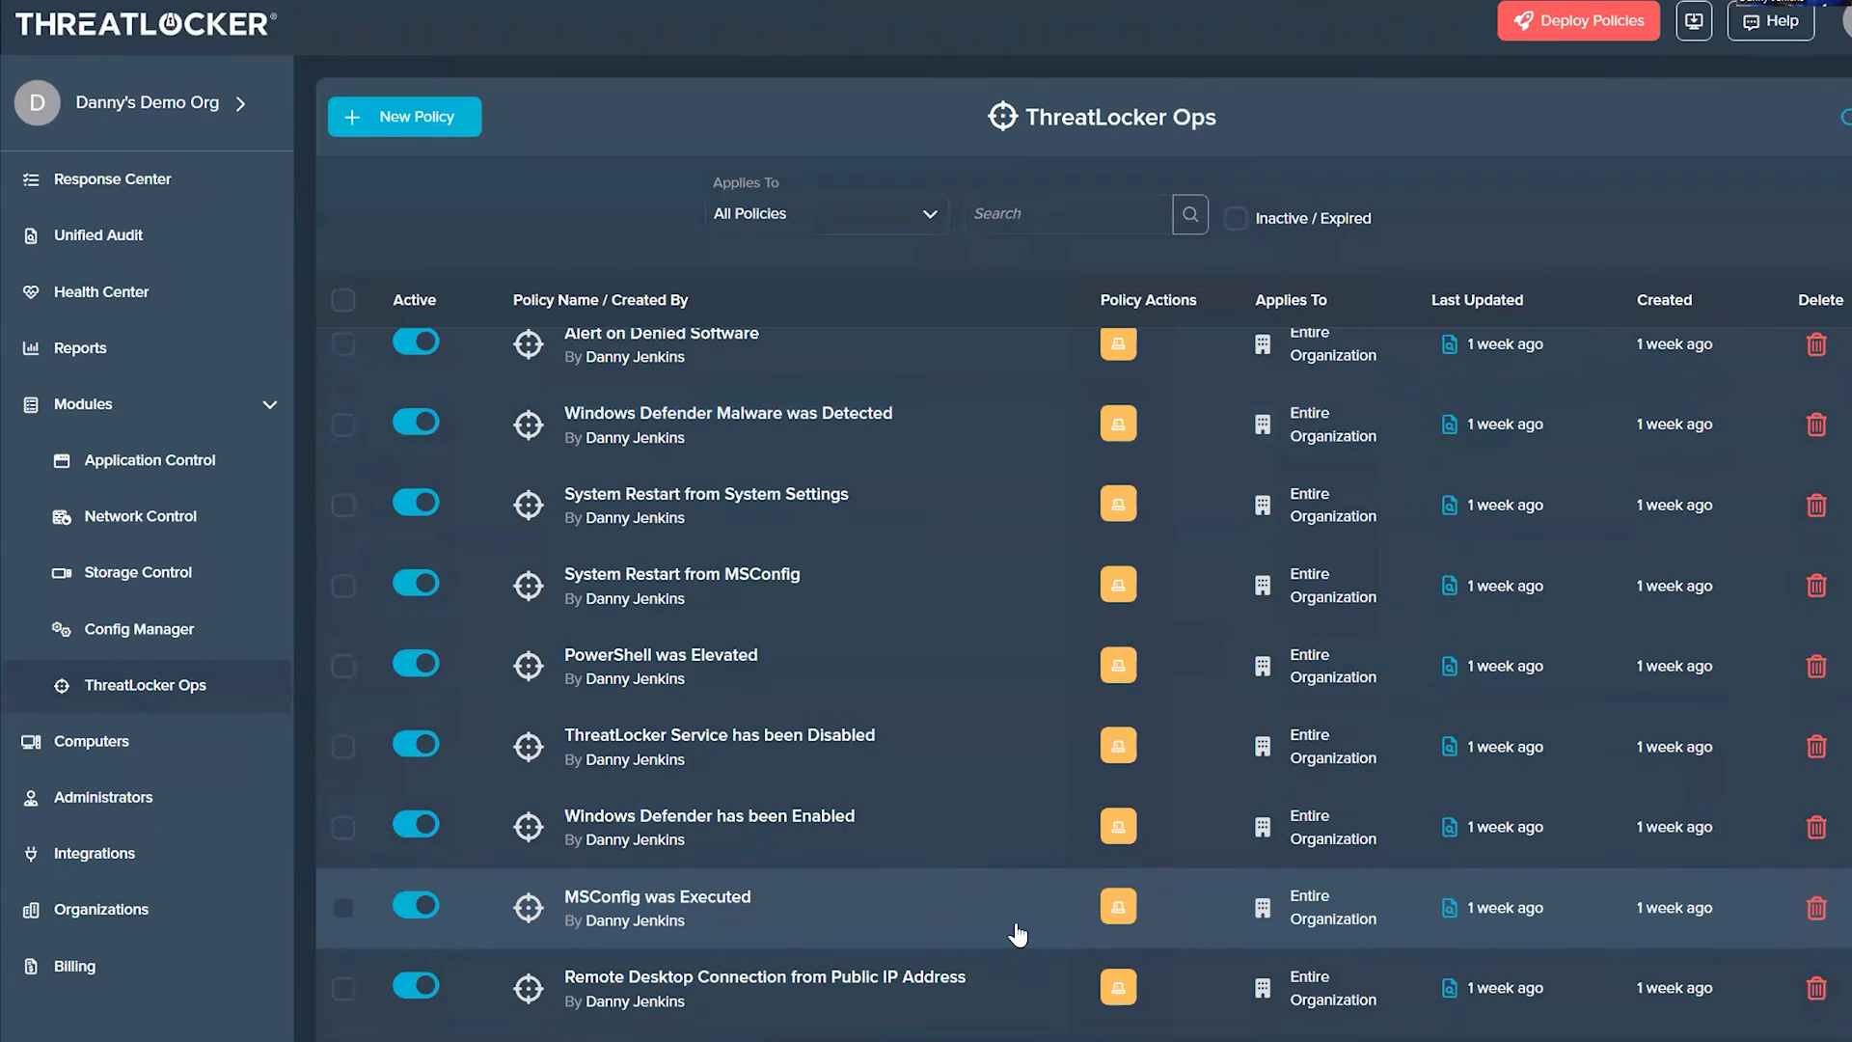
scroll(1018, 934, "down", 2)
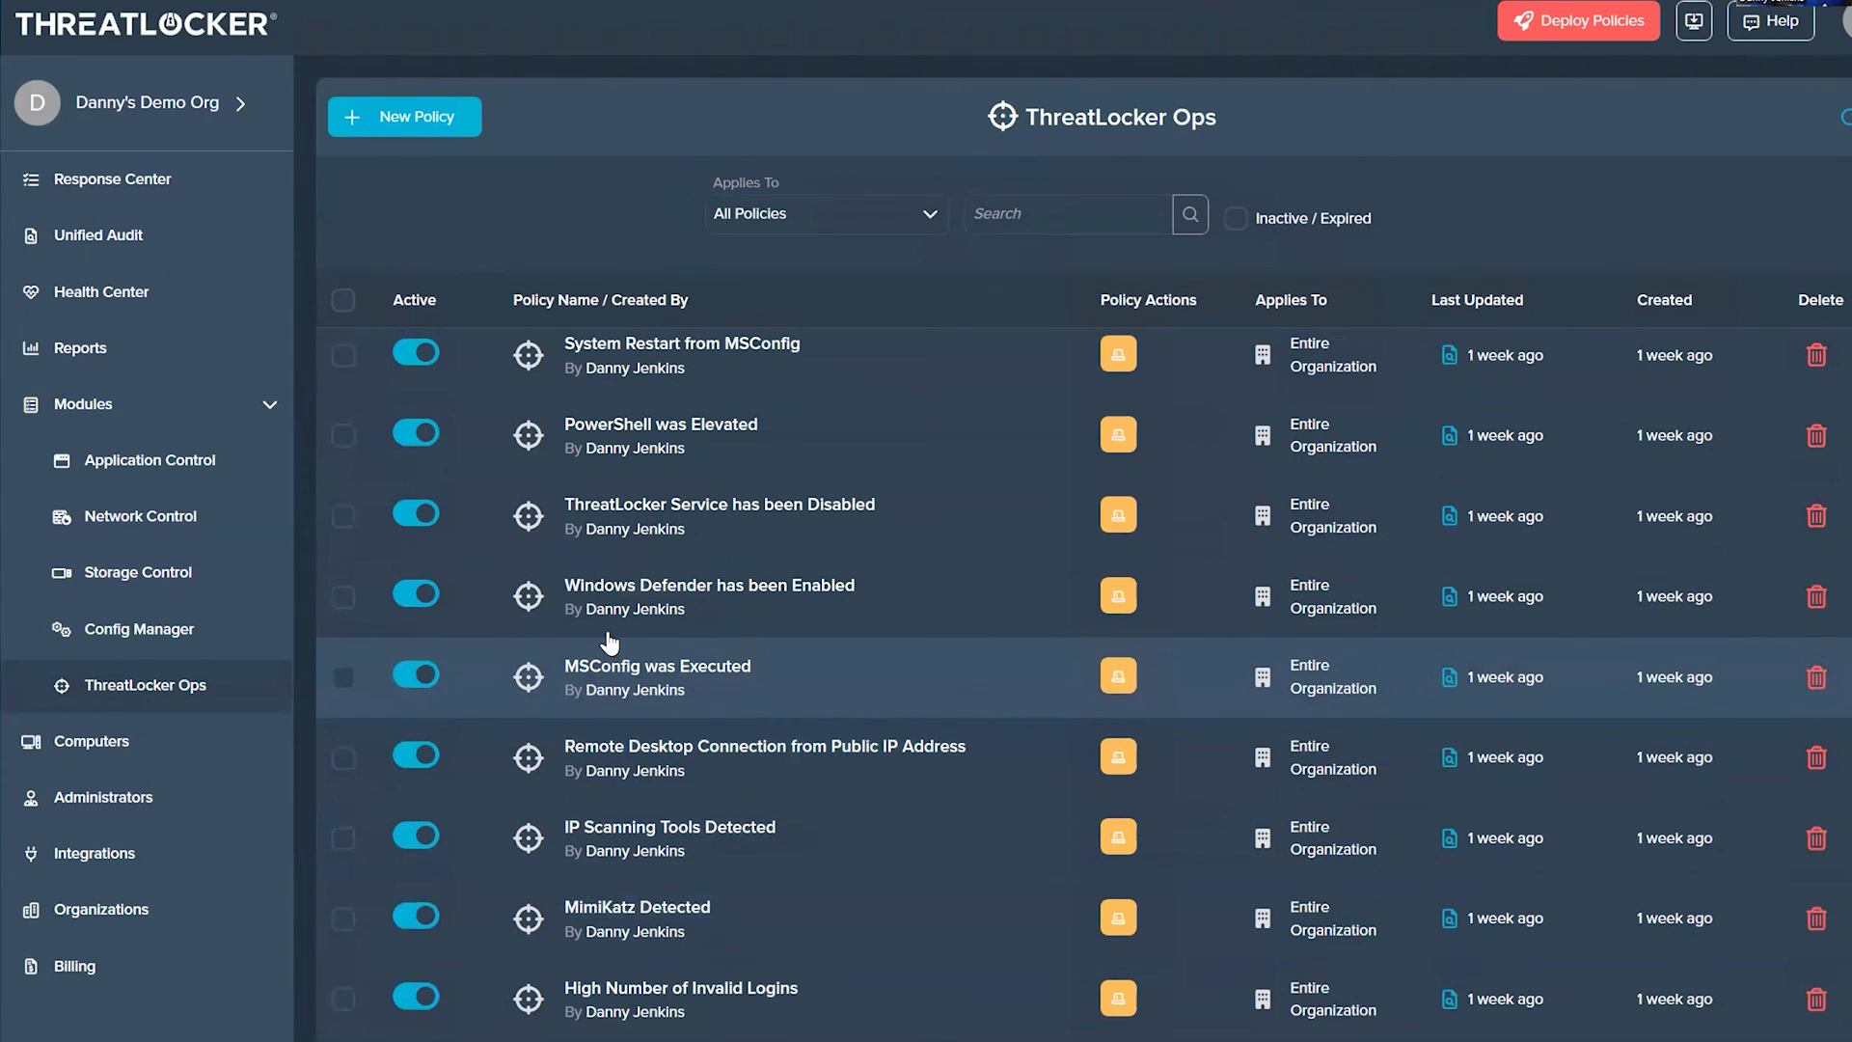
scroll(996, 847, "down", 1)
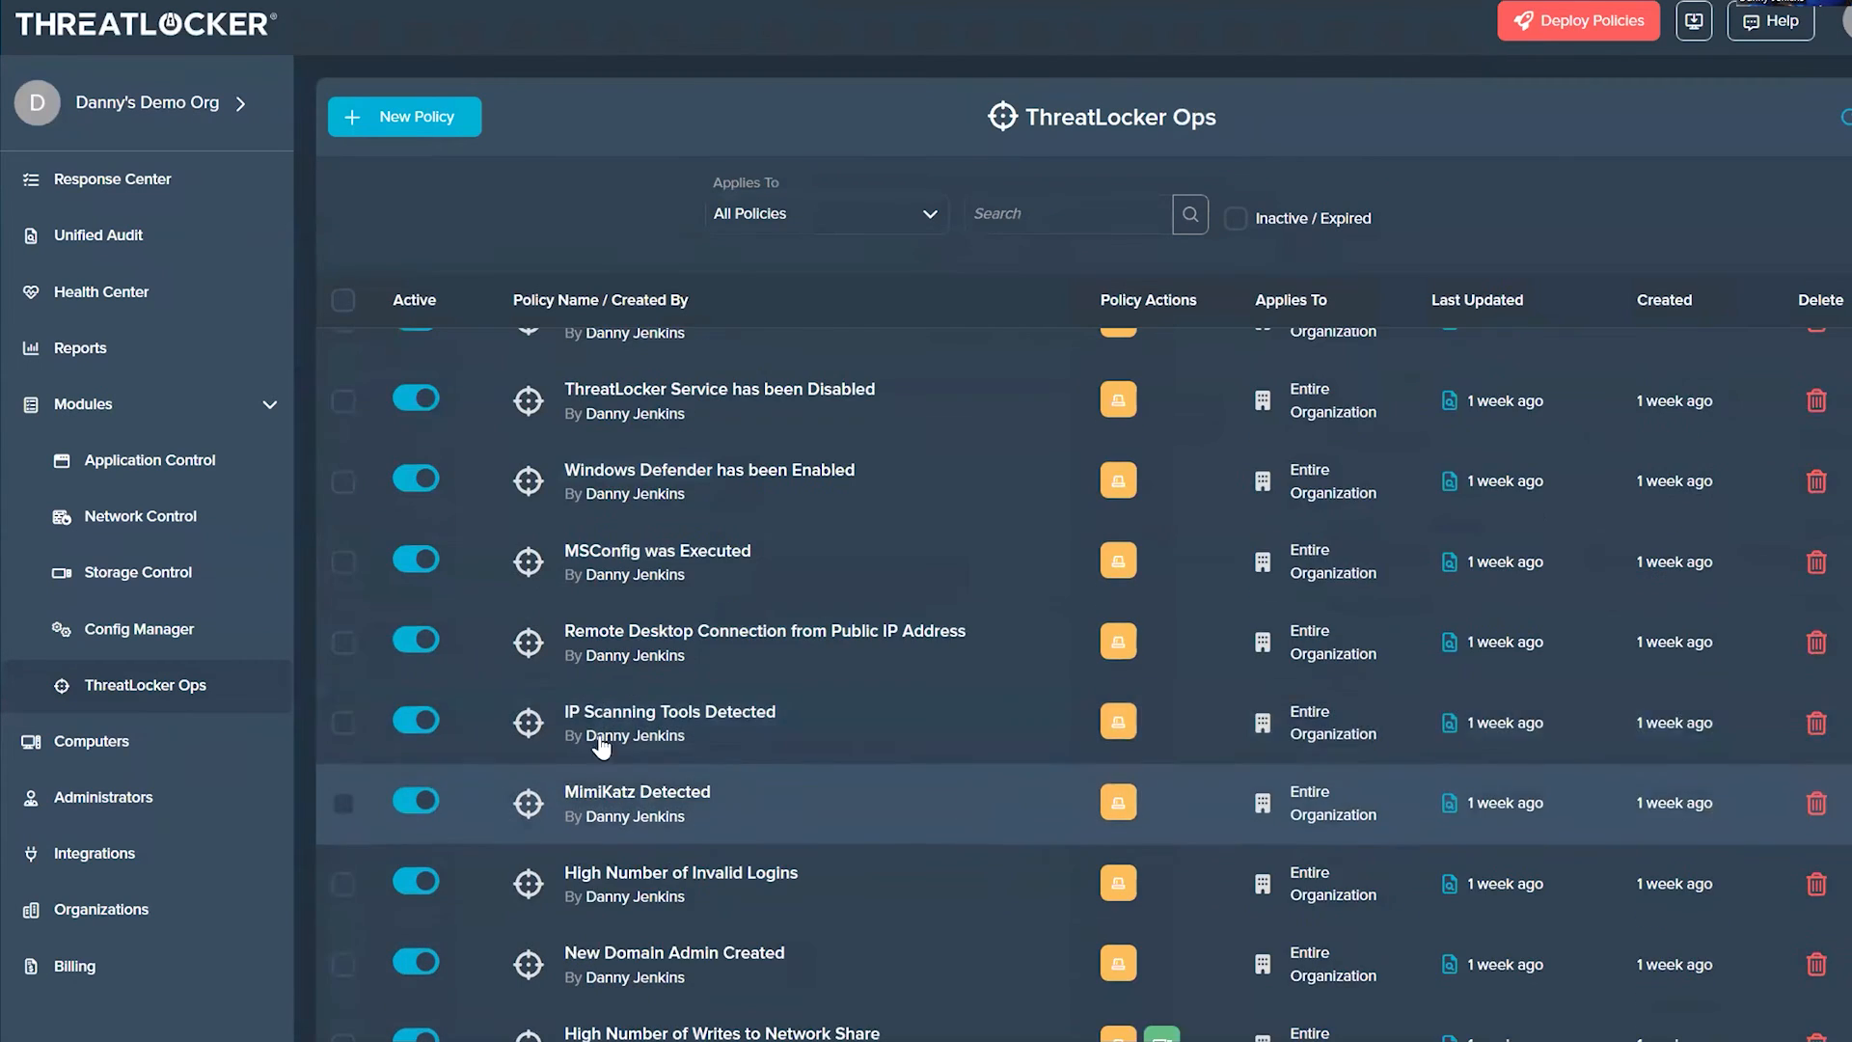
scroll(926, 772, "down", 2)
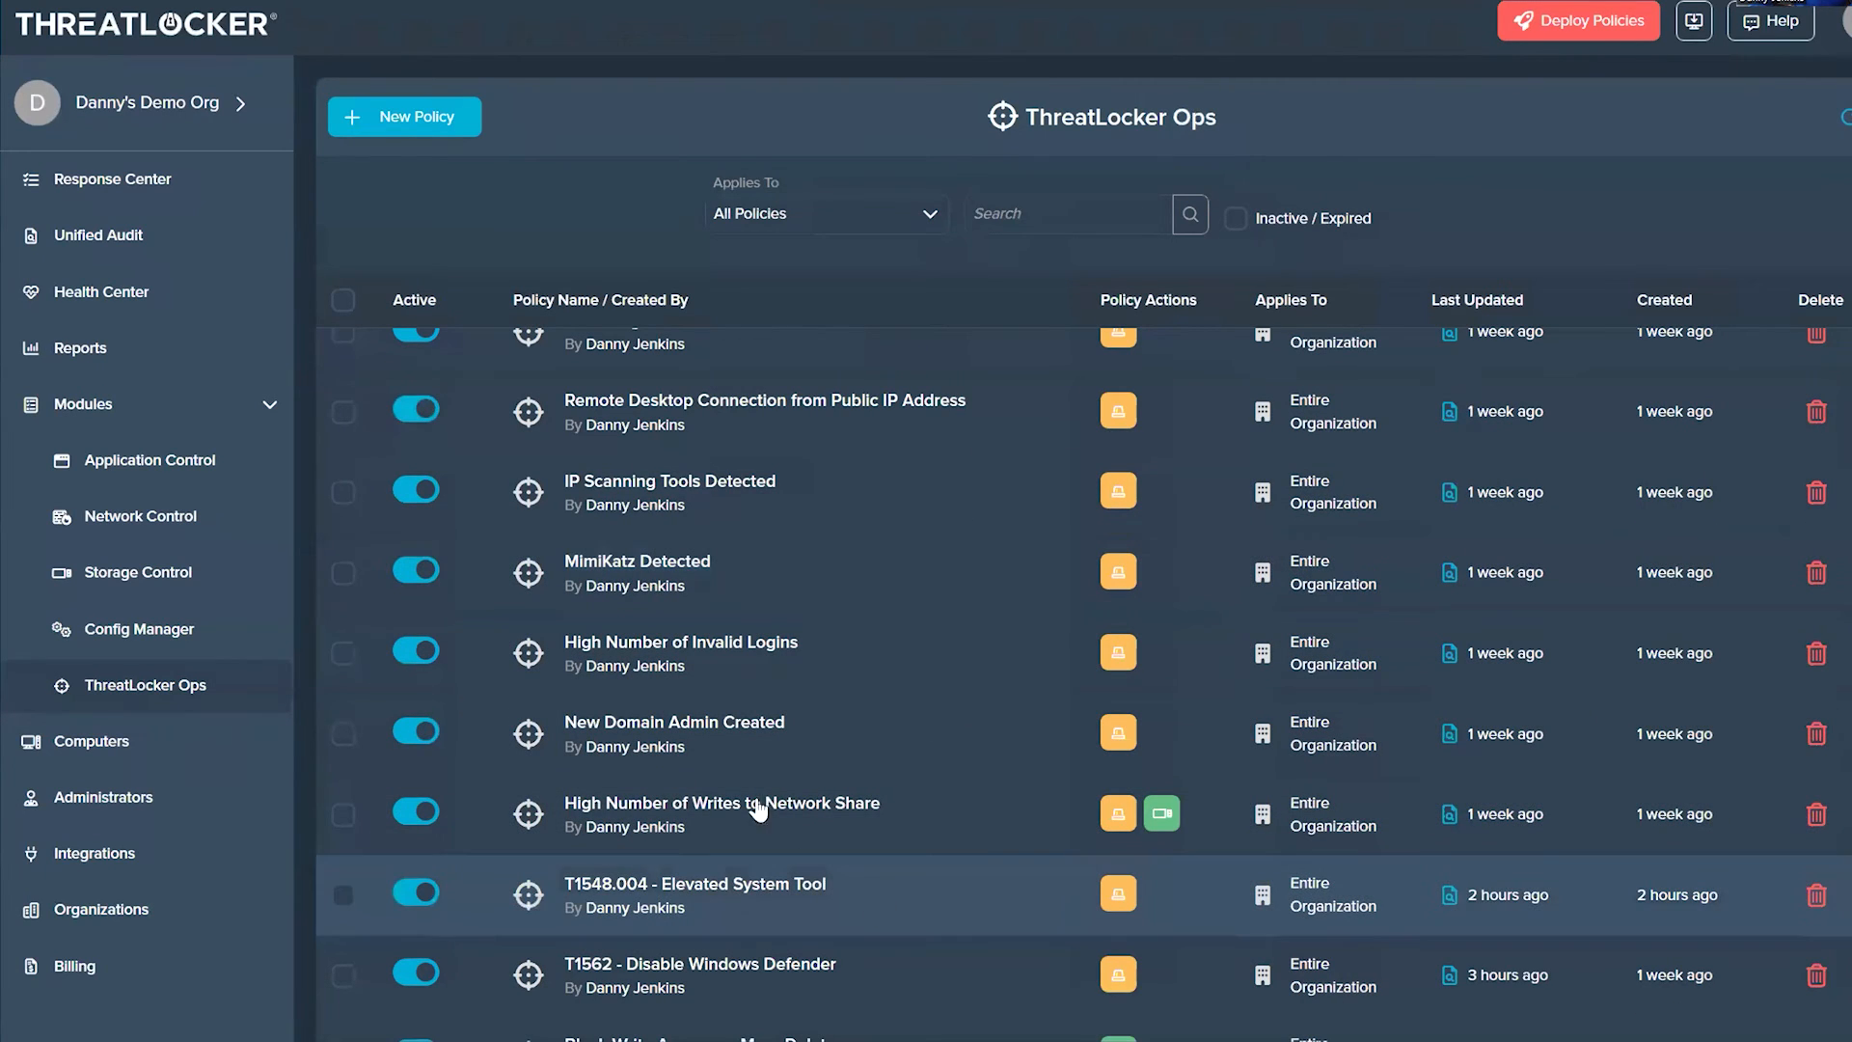
left_click(711, 894)
scroll(1331, 702, "down", 8)
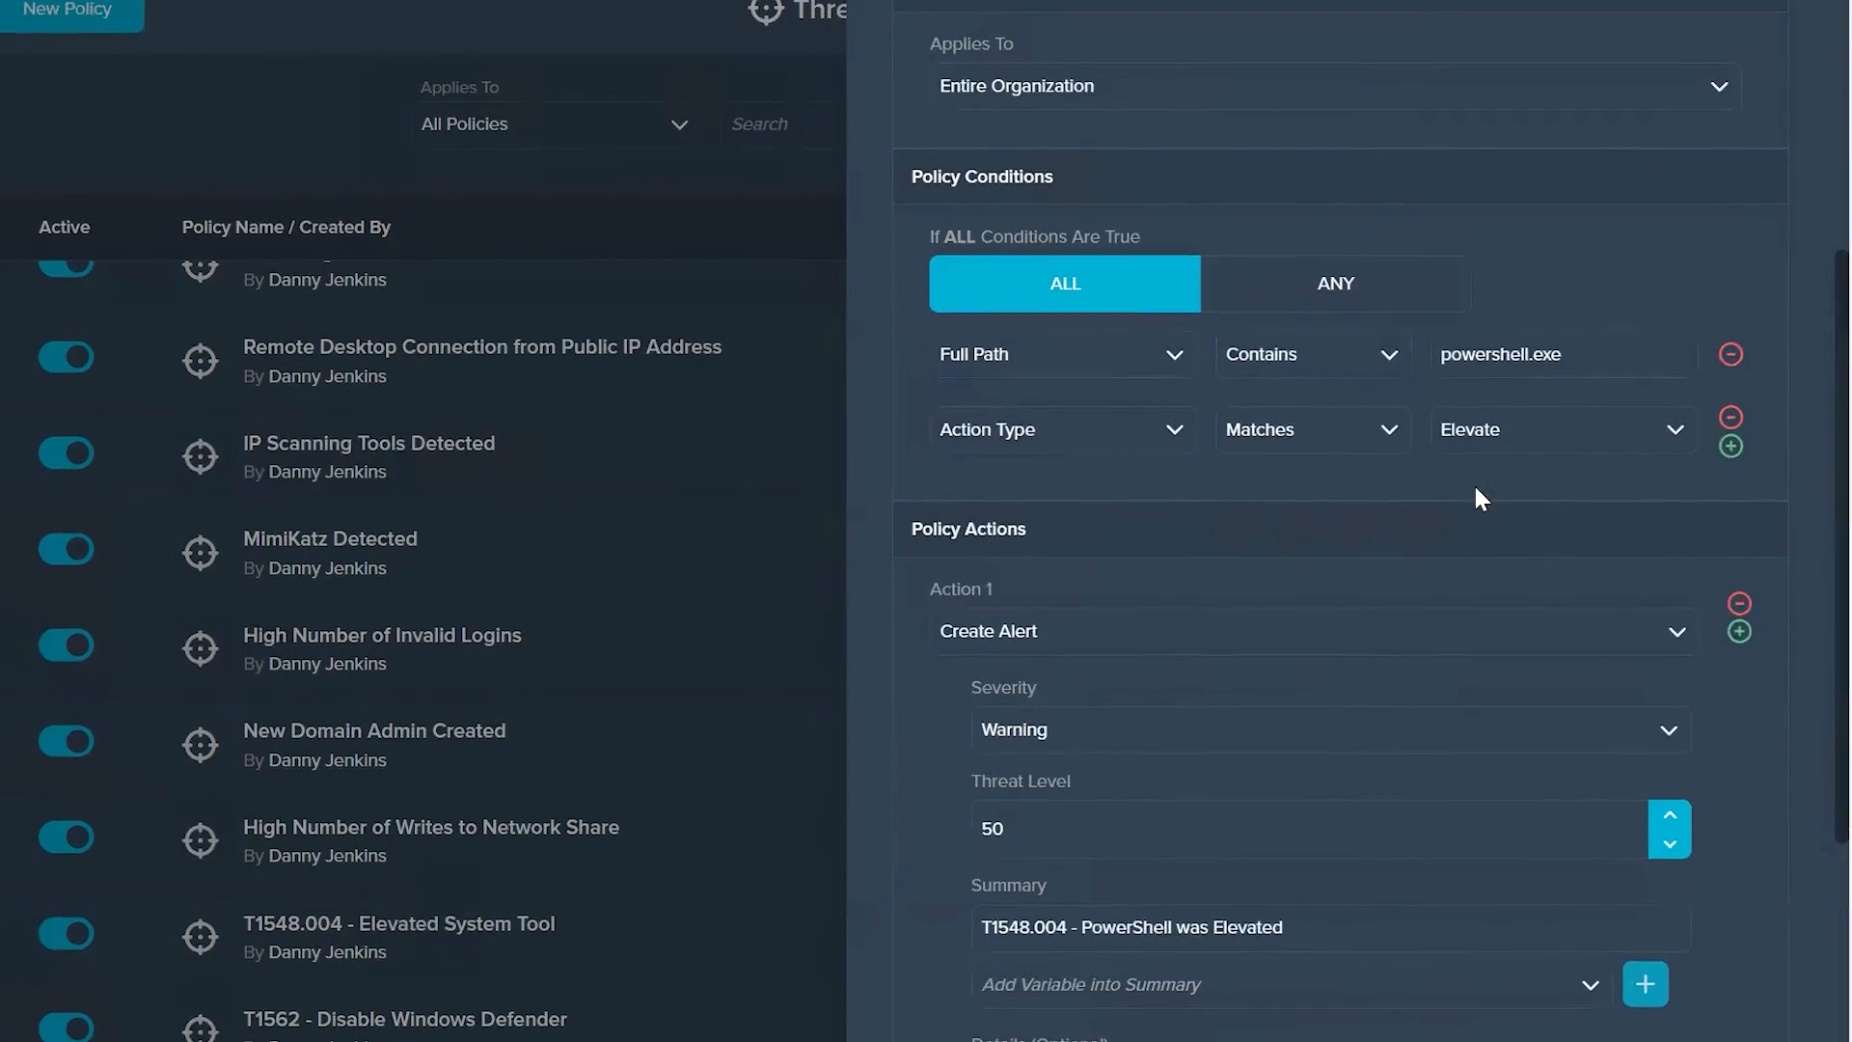
scroll(1315, 773, "down", 6)
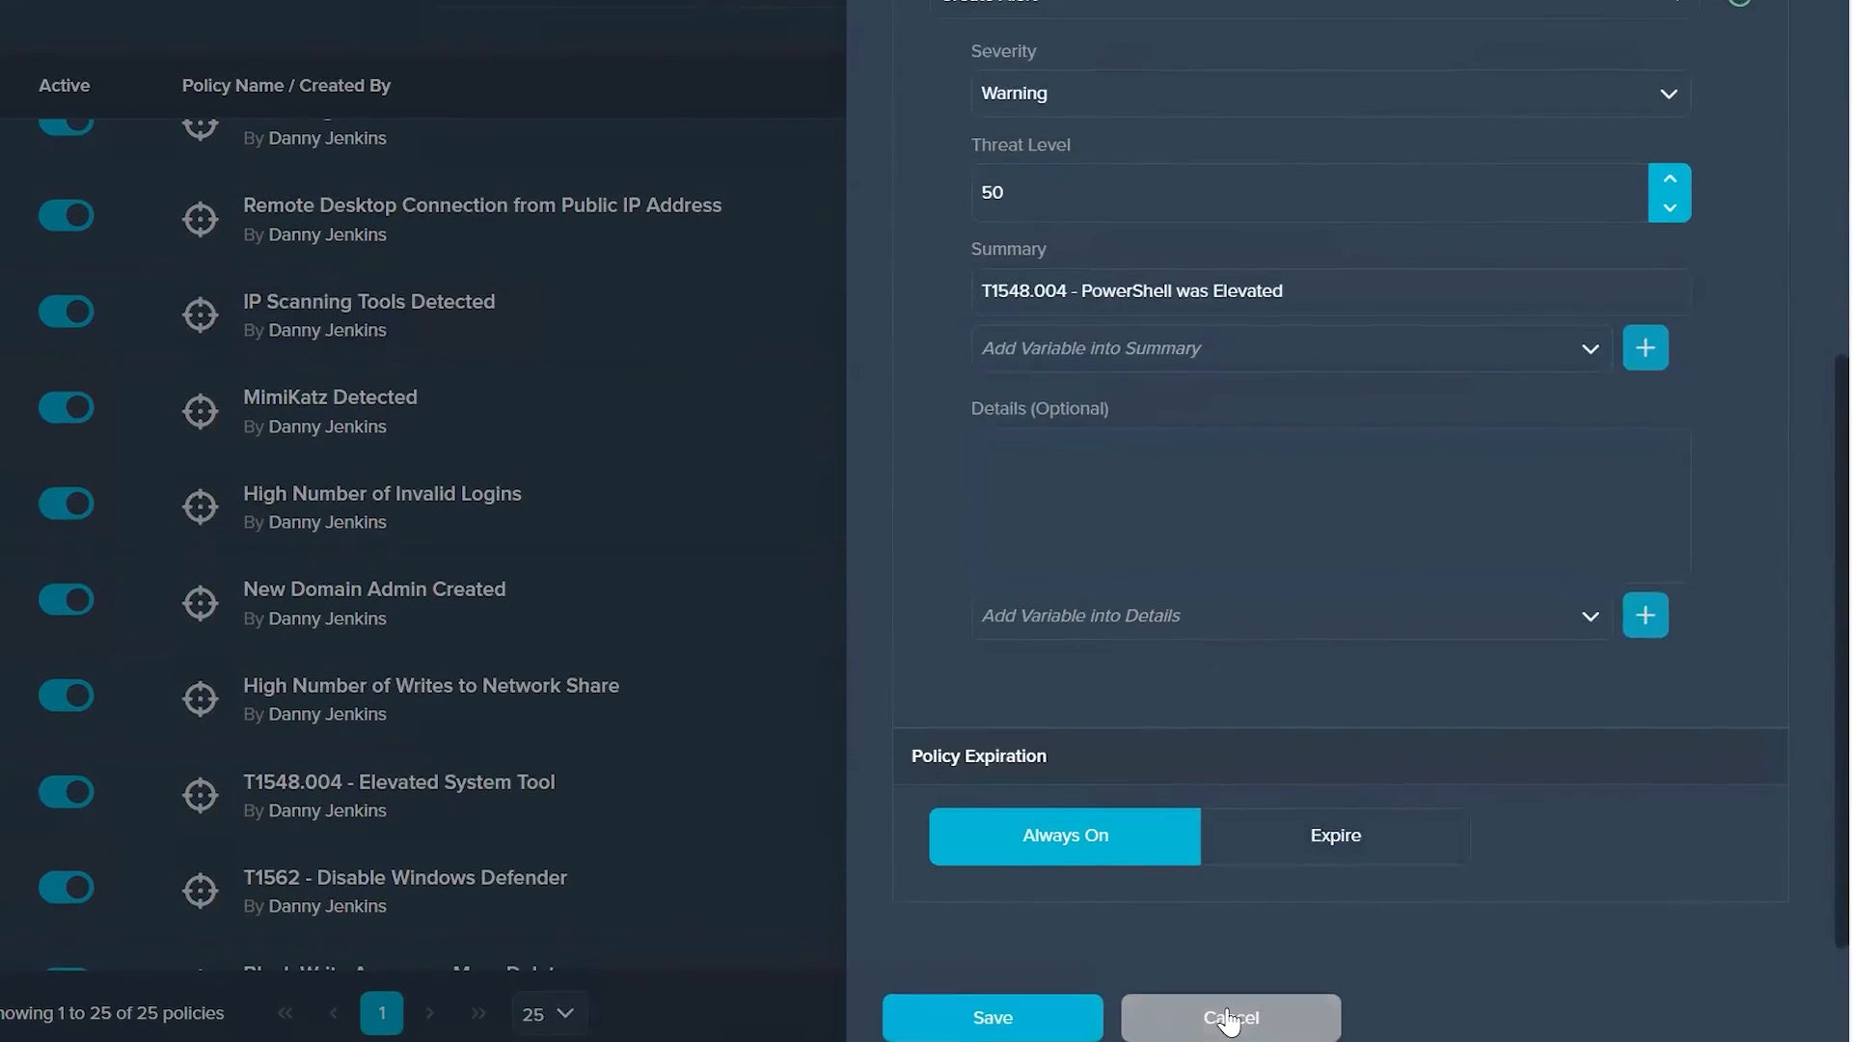
left_click(1230, 1036)
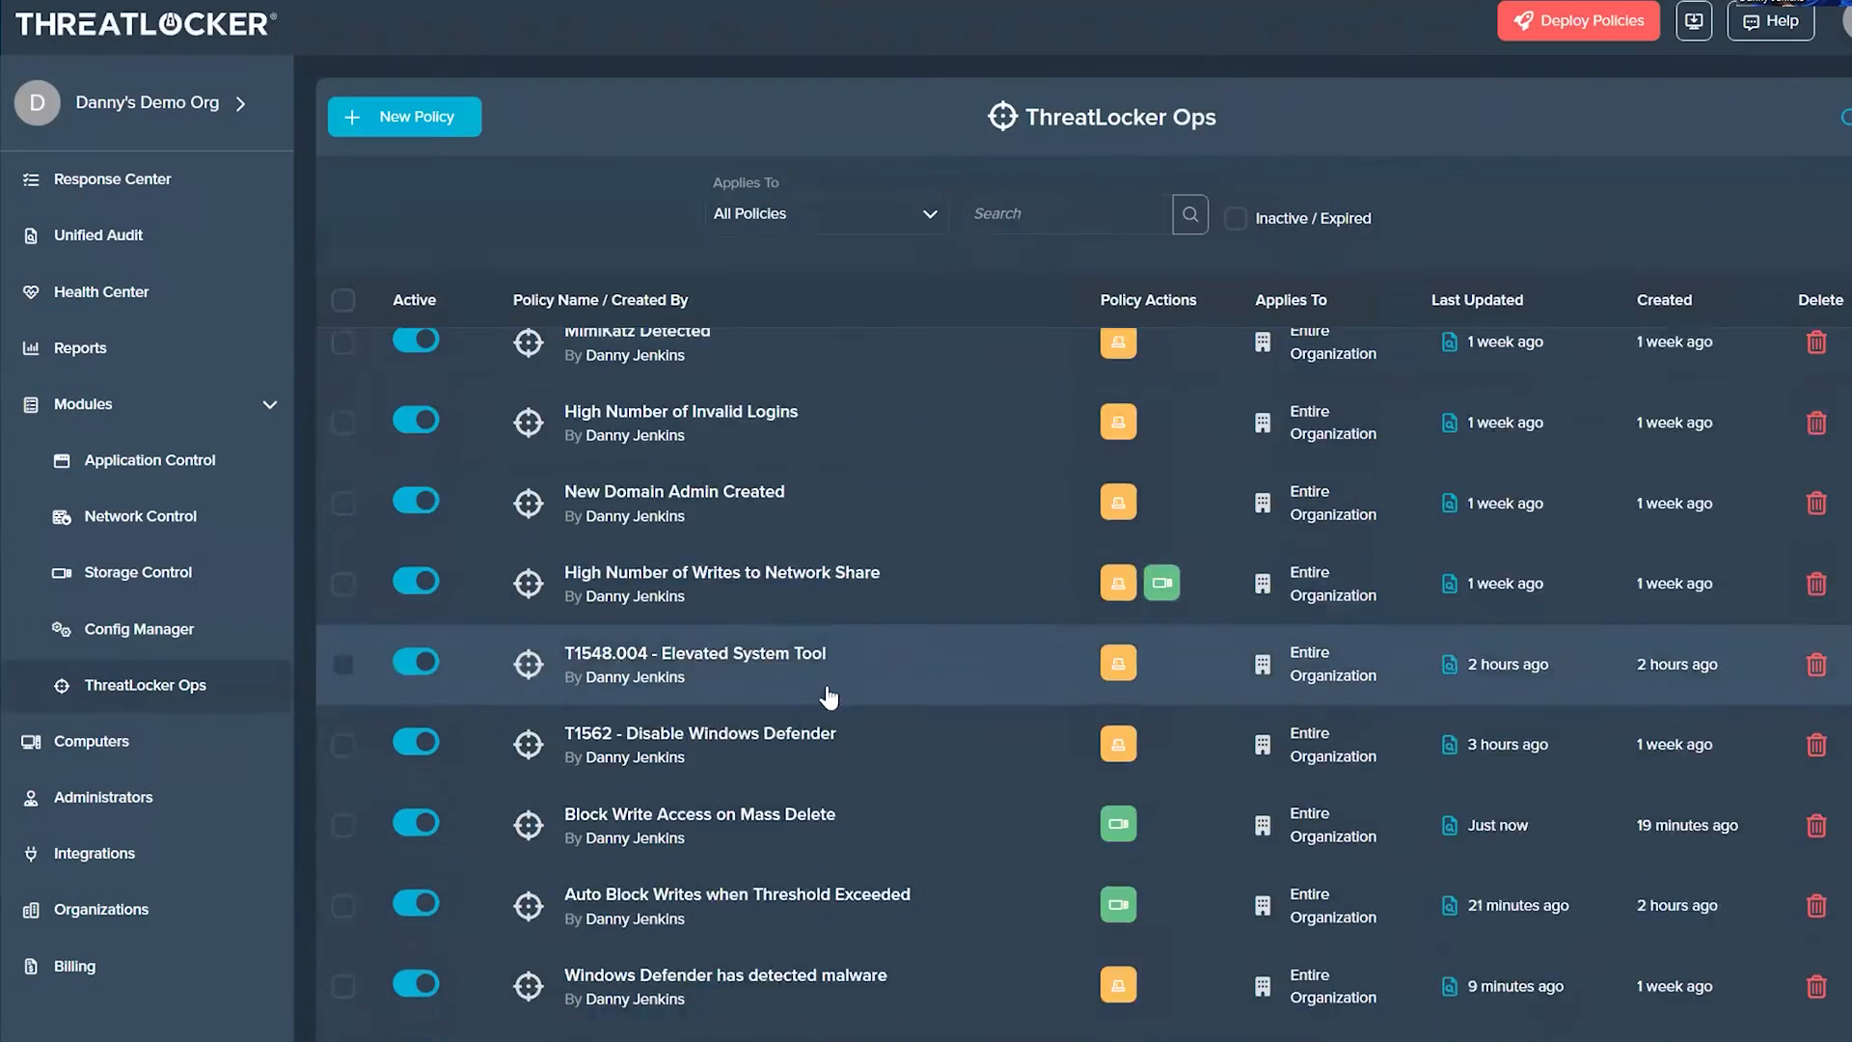
Step: Review the alert action settings of the New Domain Admin Created policy and close it without changes
scroll(827, 697, "down", 2)
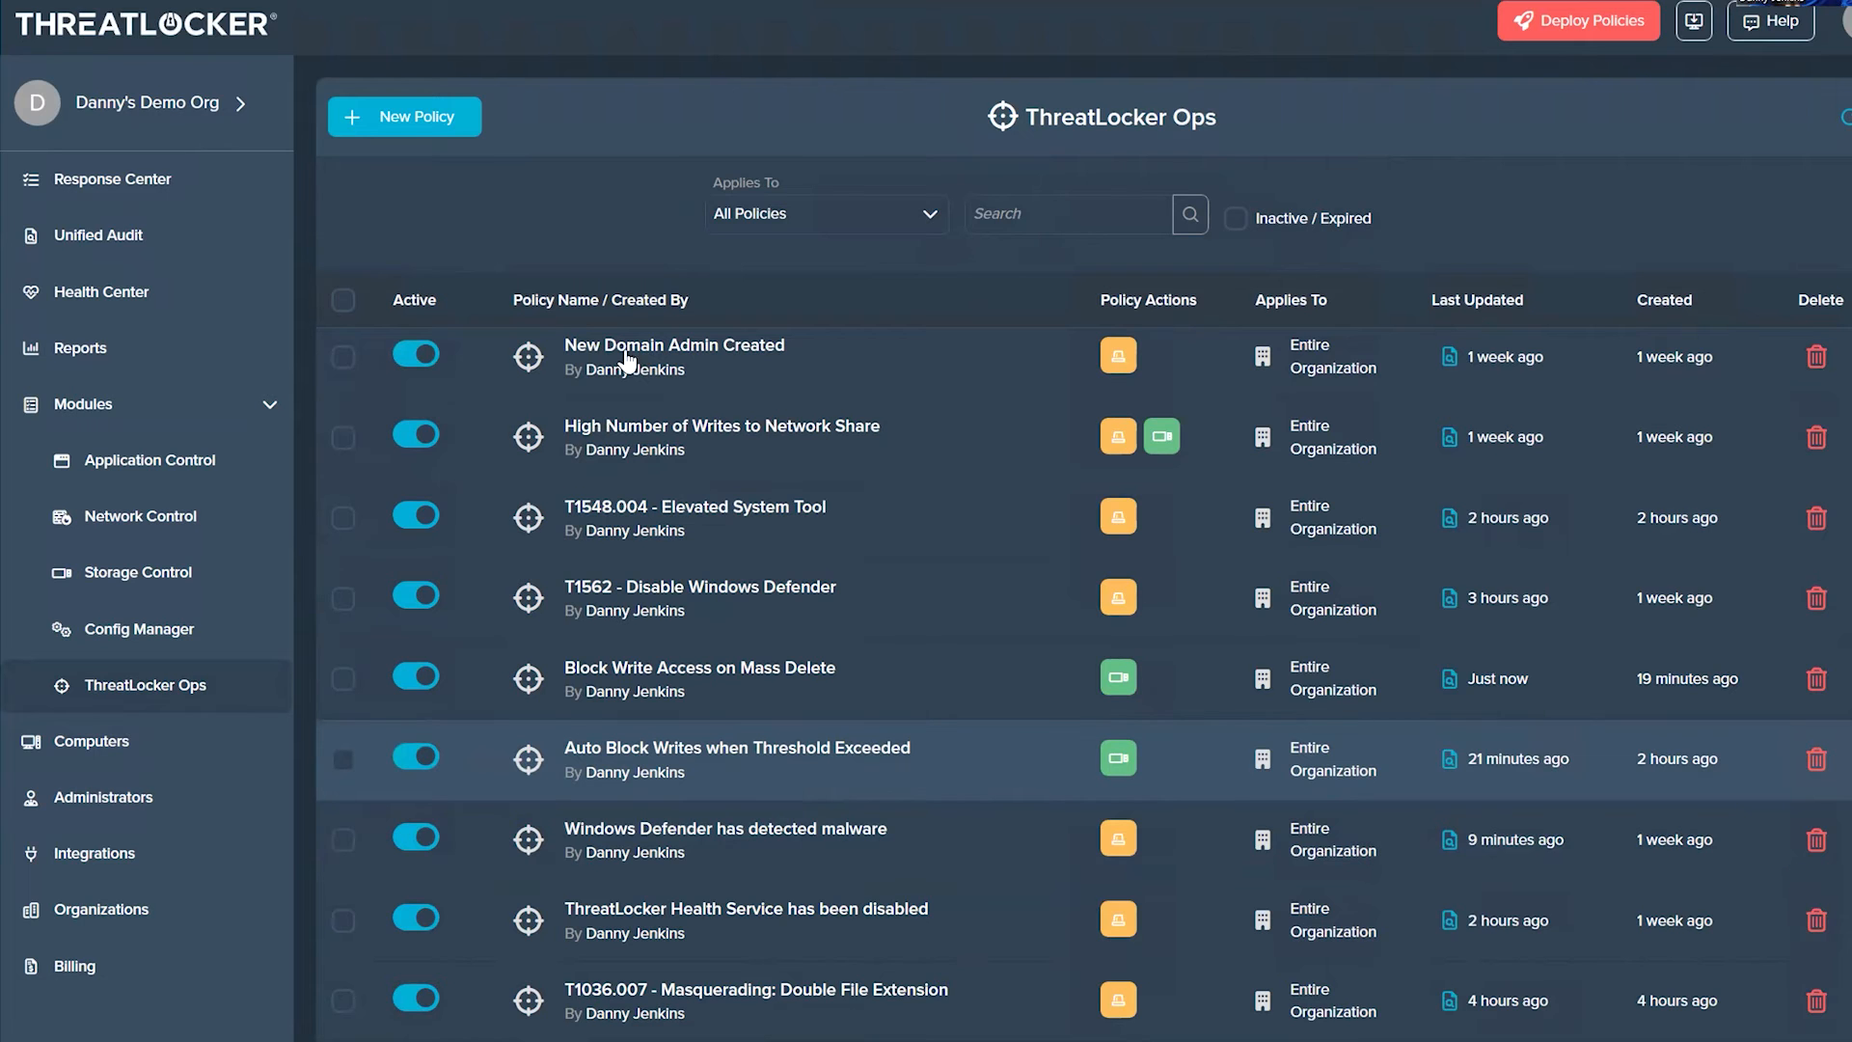
left_click(677, 352)
scroll(1505, 578, "down", 8)
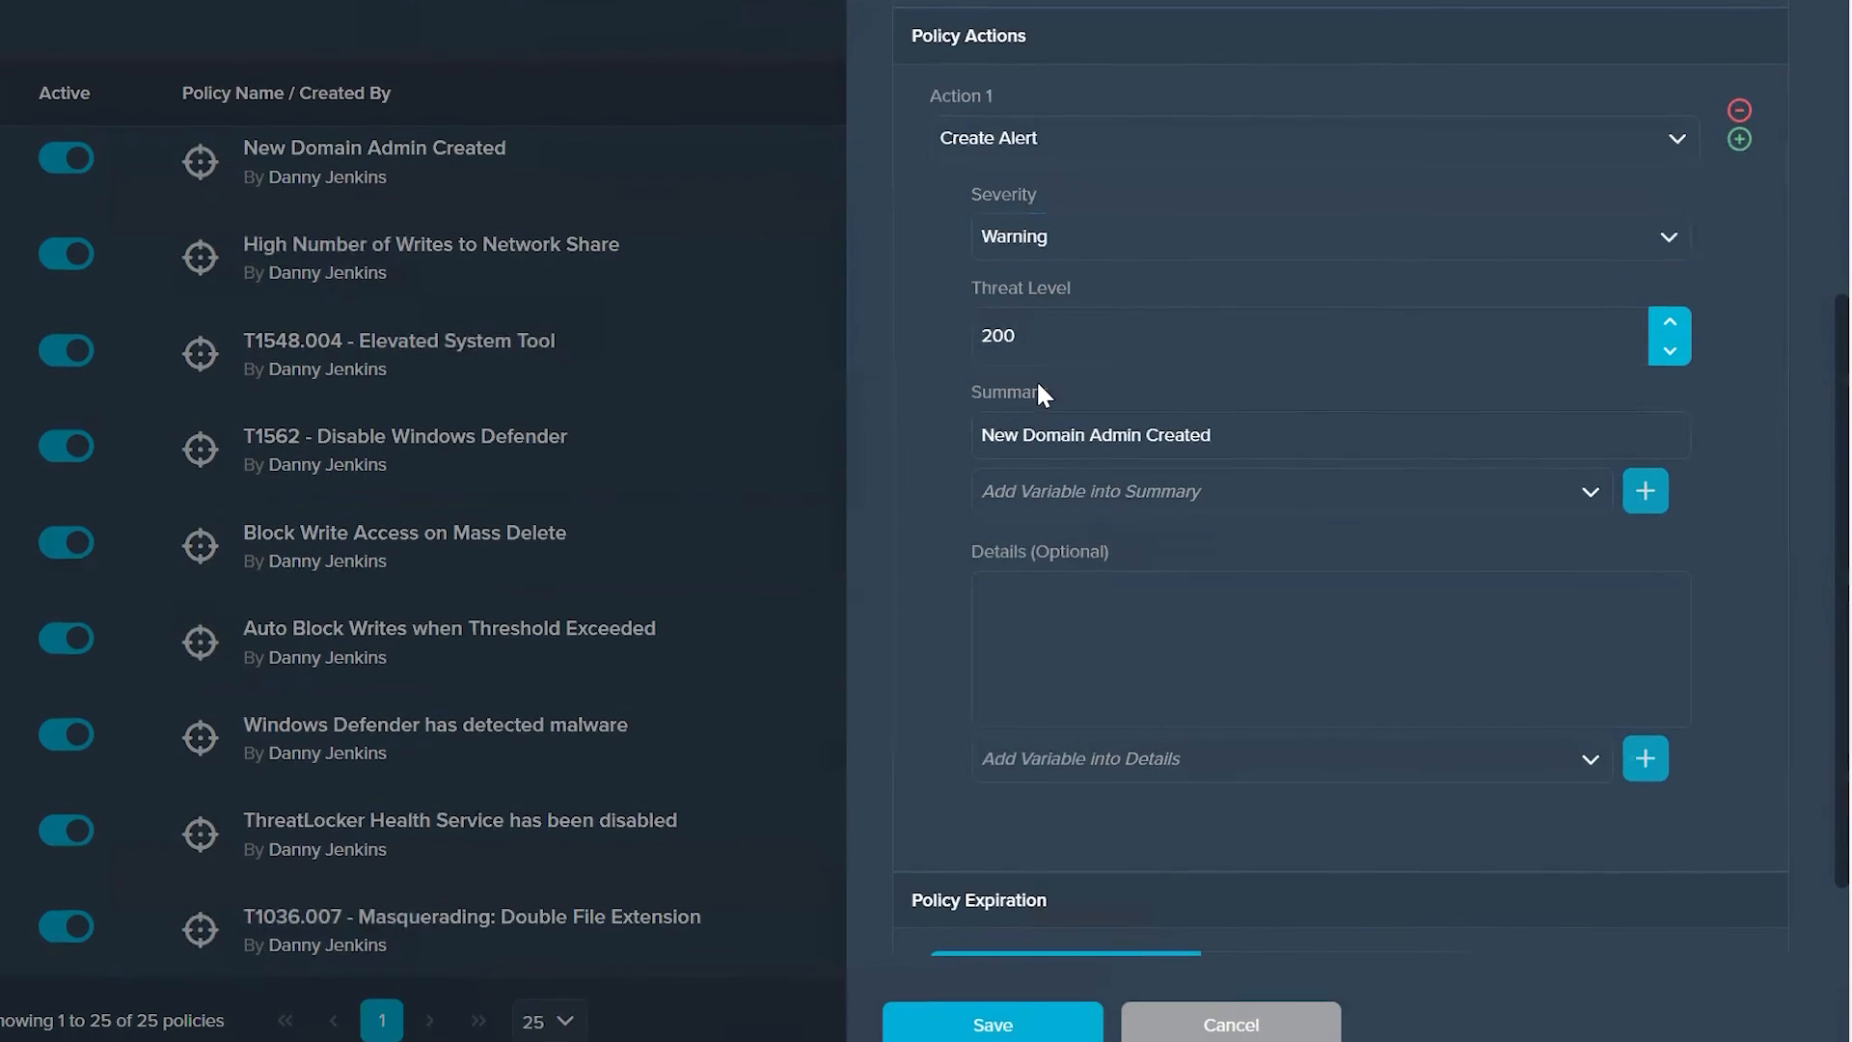
left_click(1210, 1023)
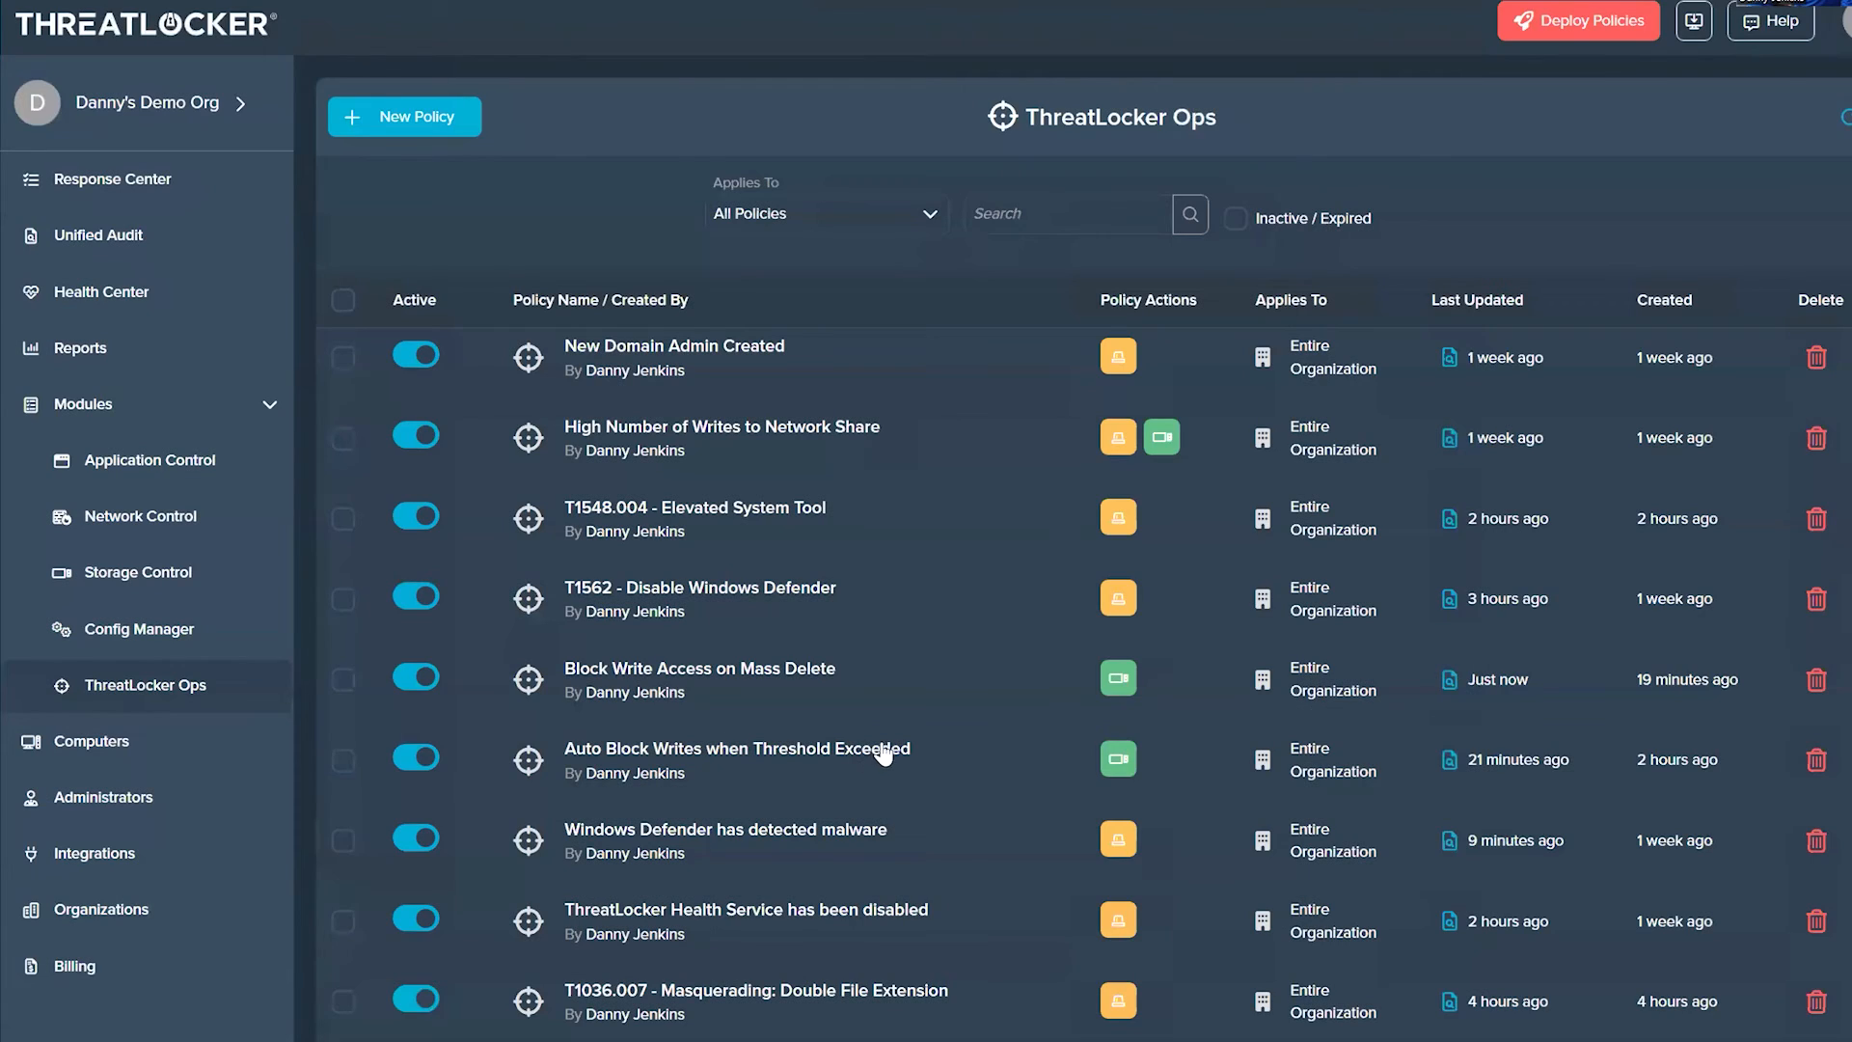
Step: Set the Source IP Address condition to Does not match in the Remote Desktop Connection from Public IP Address policy
scroll(892, 718, "up", 4)
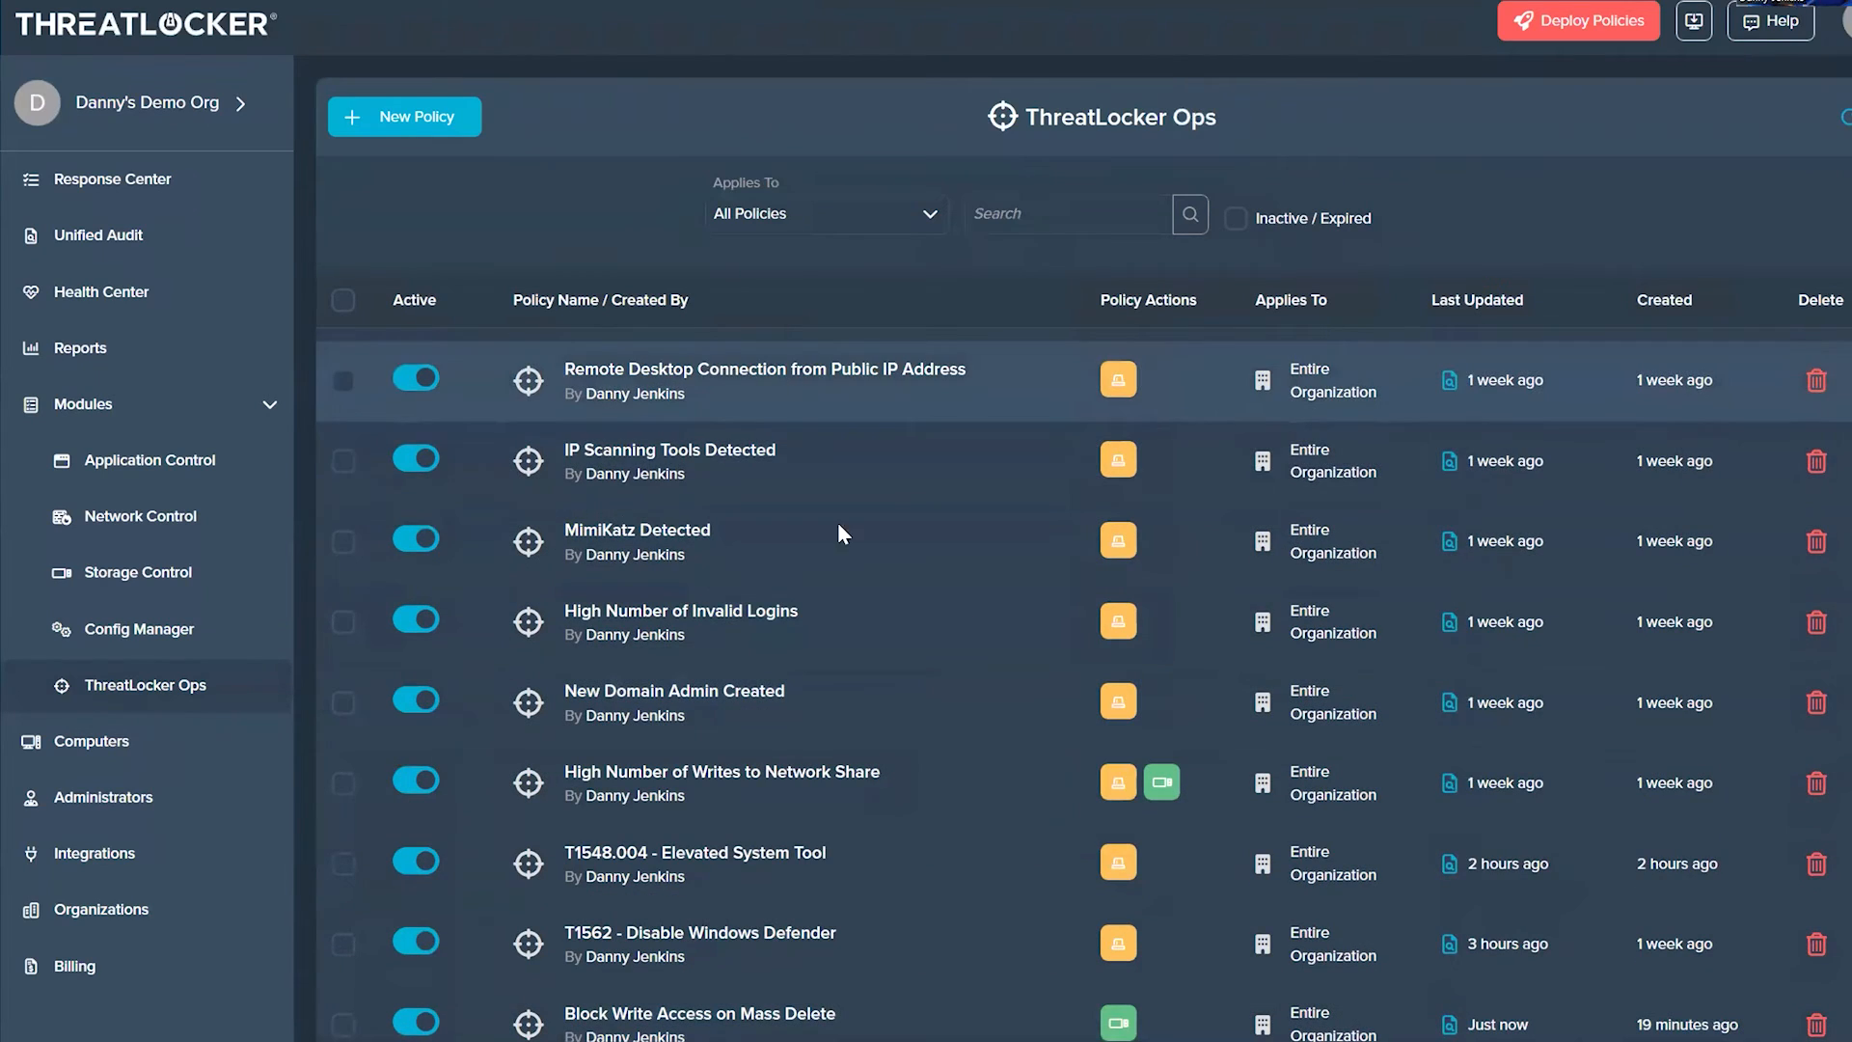
left_click(837, 382)
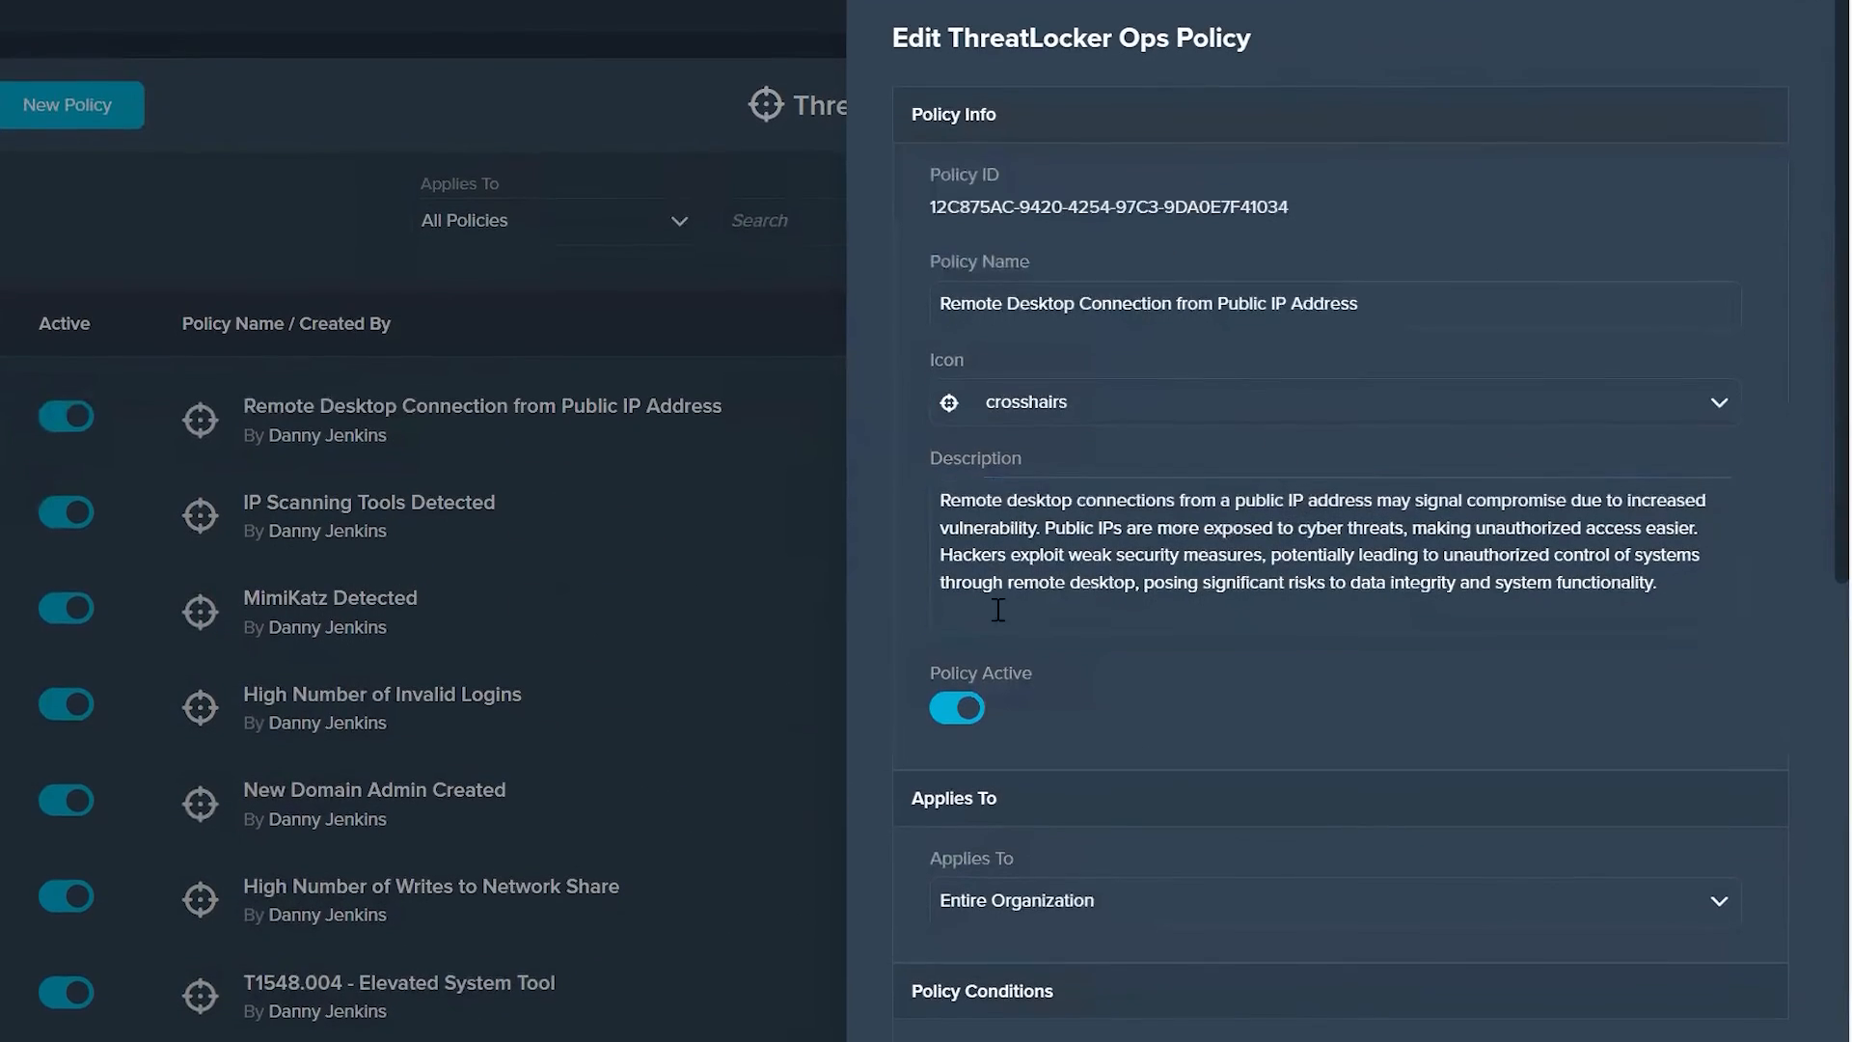
scroll(998, 609, "down", 7)
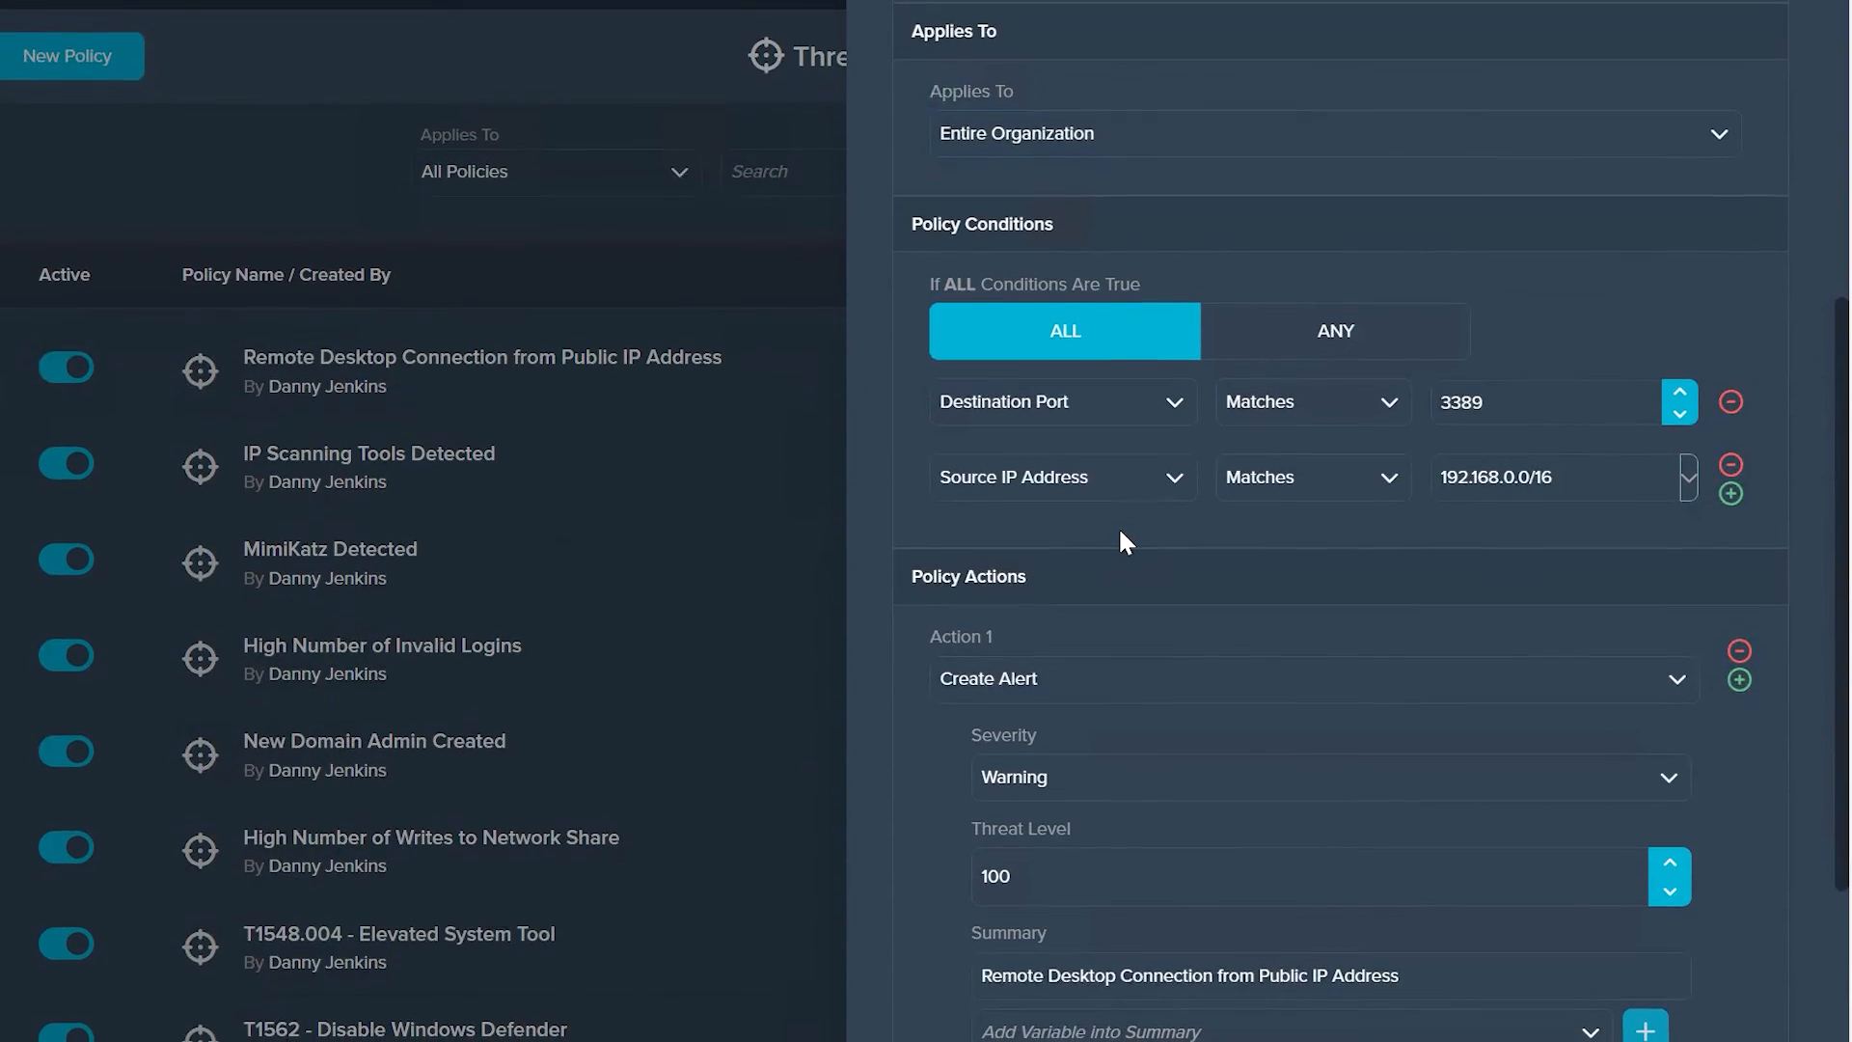
left_click(1307, 476)
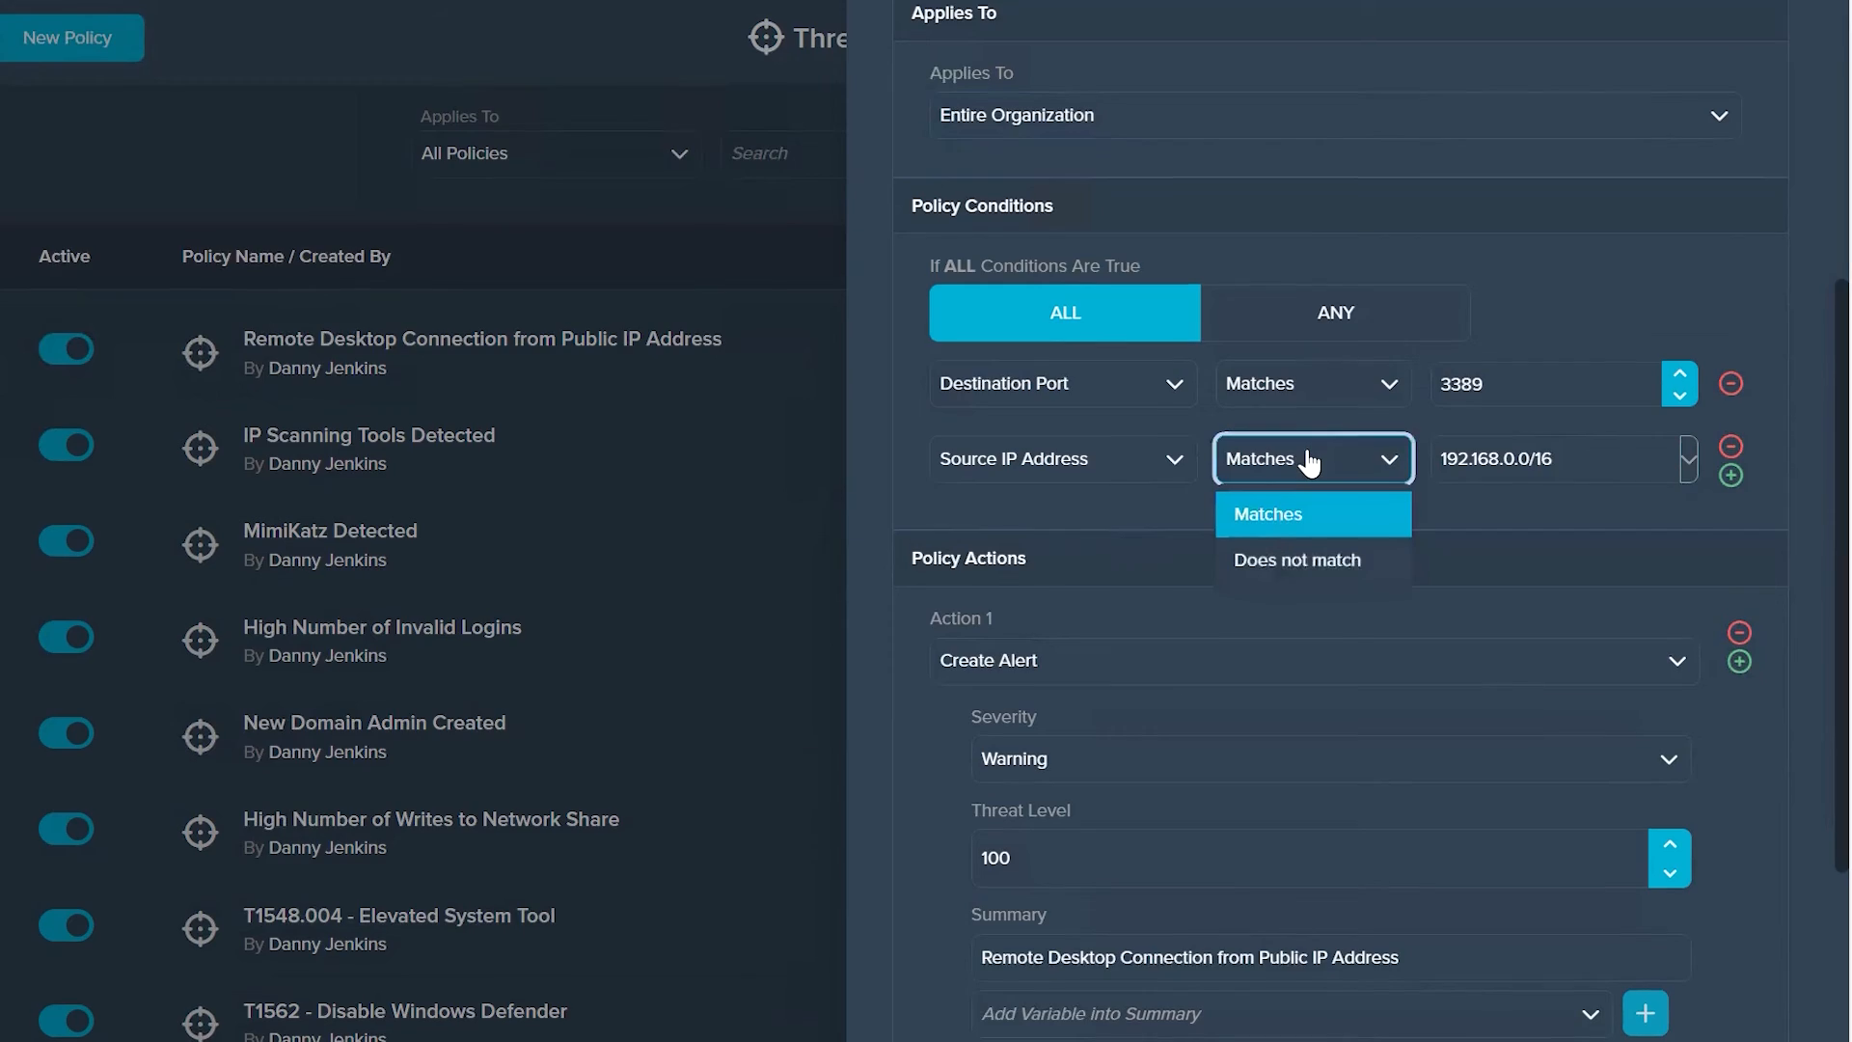
left_click(1265, 567)
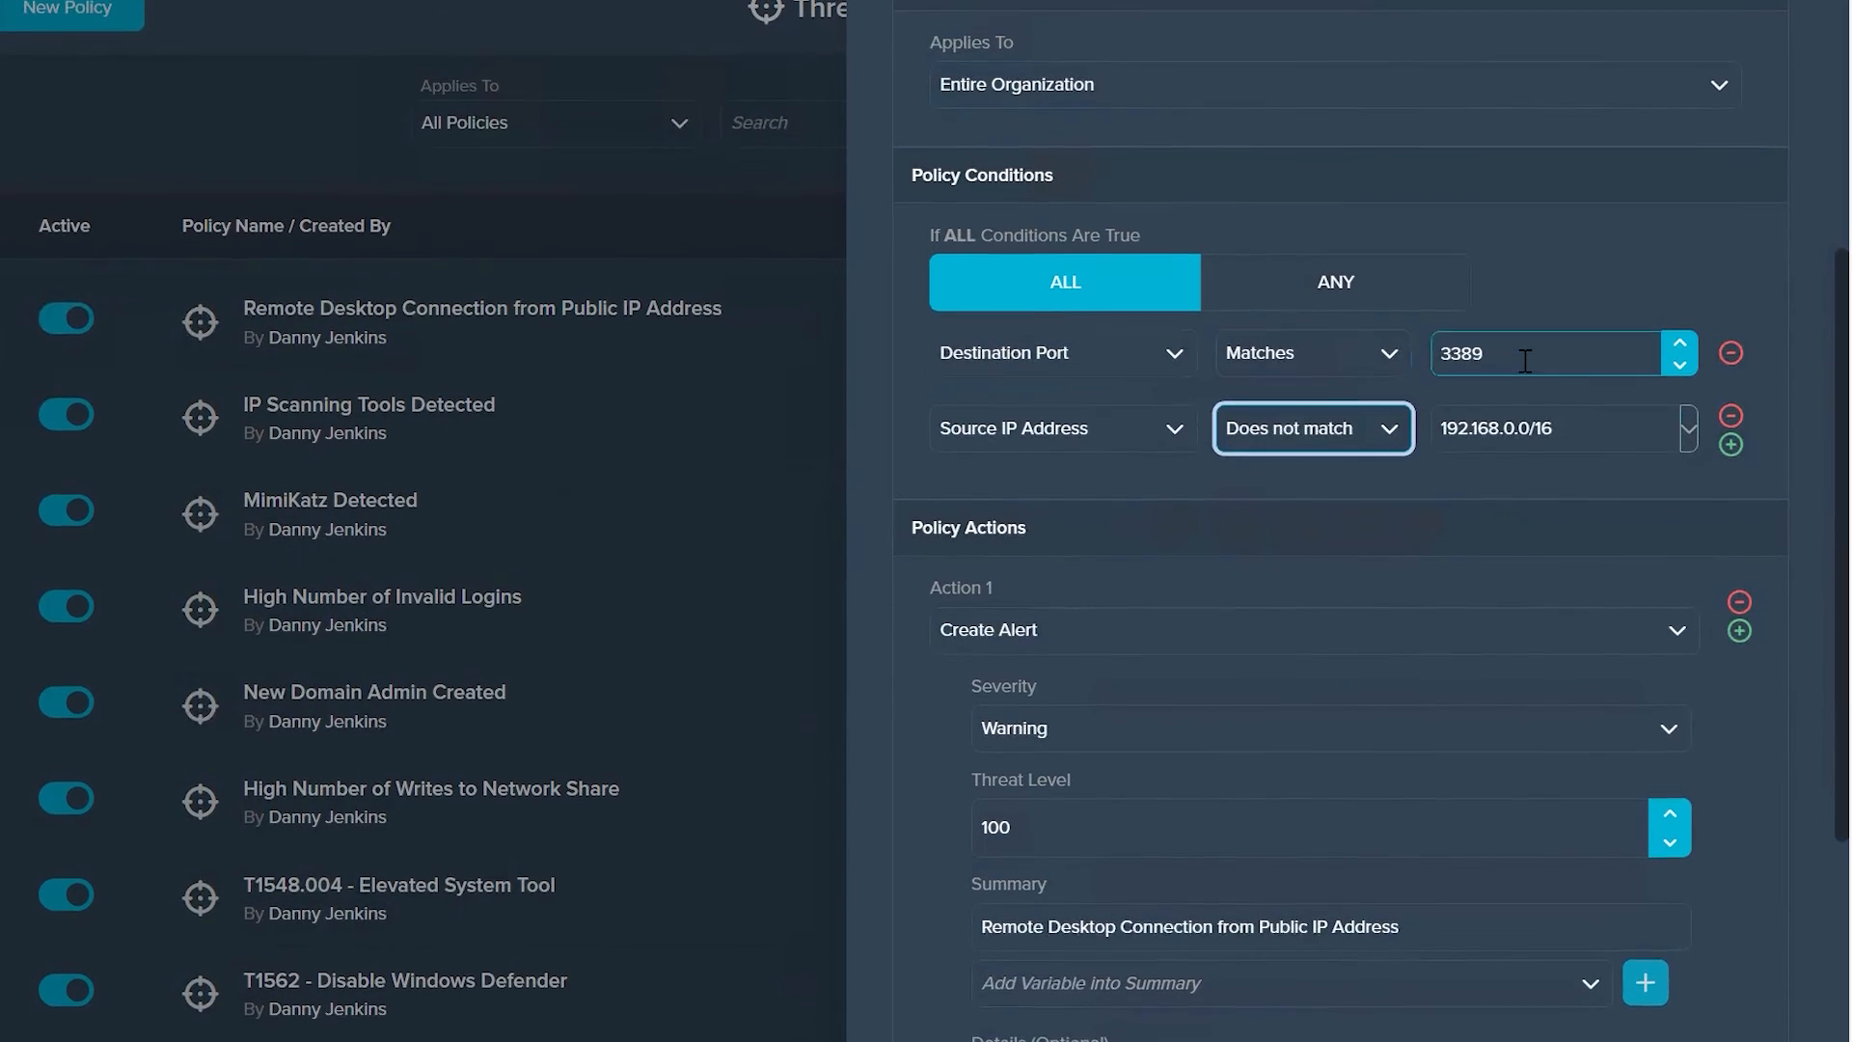
Step: Check the suggested entries for the Source IP Address value and cancel out of the policy without saving
left_click(1539, 442)
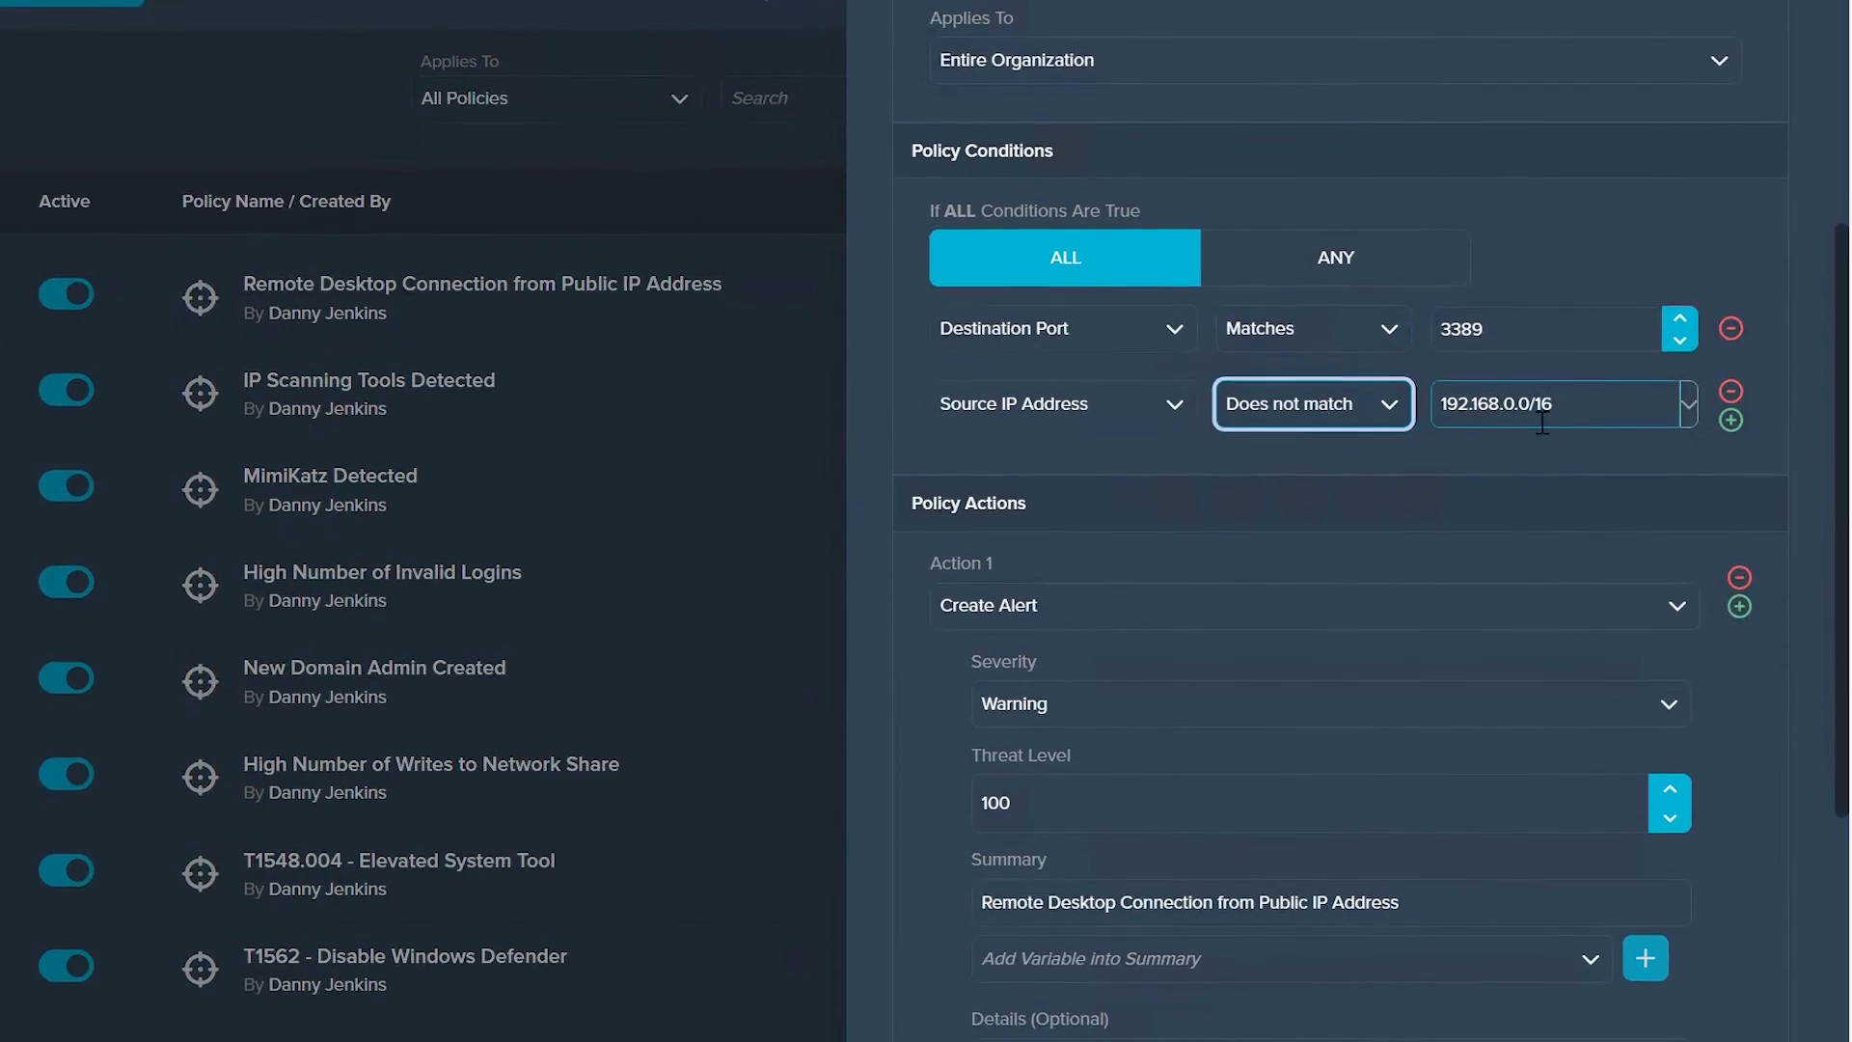
left_click(1539, 423)
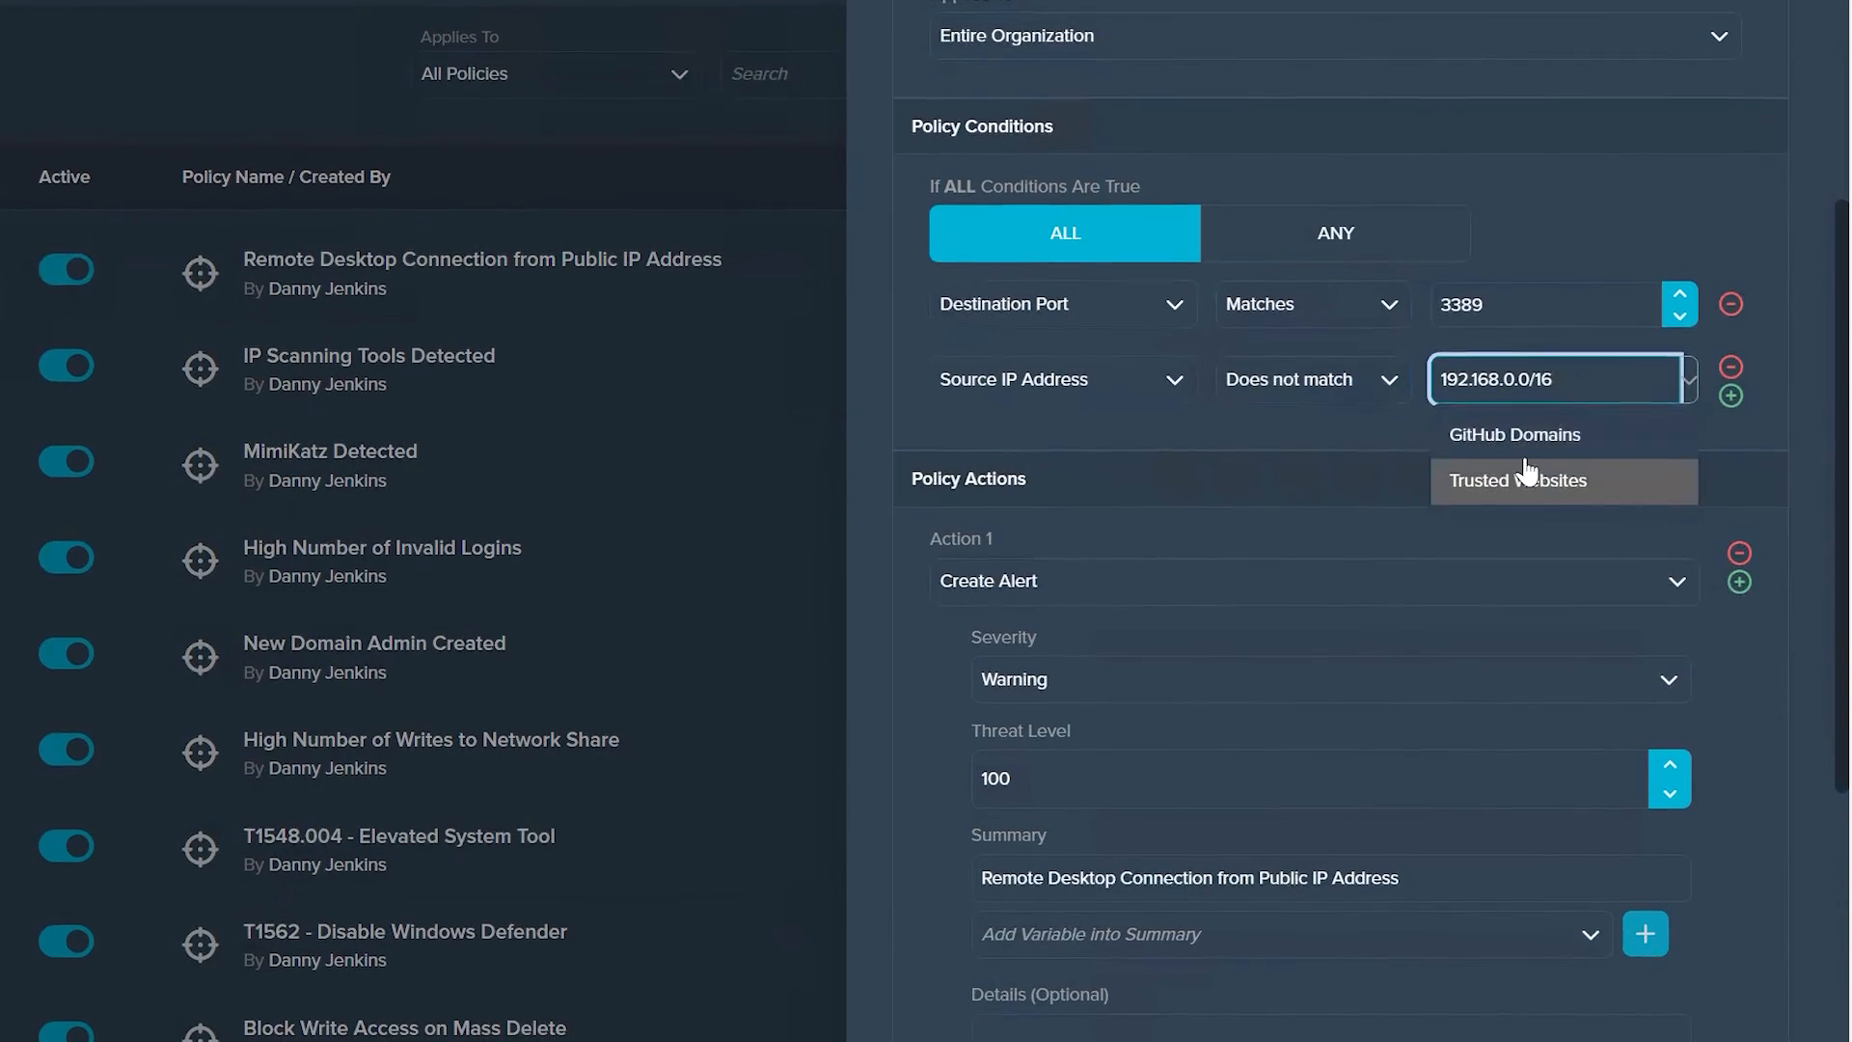
left_click(900, 359)
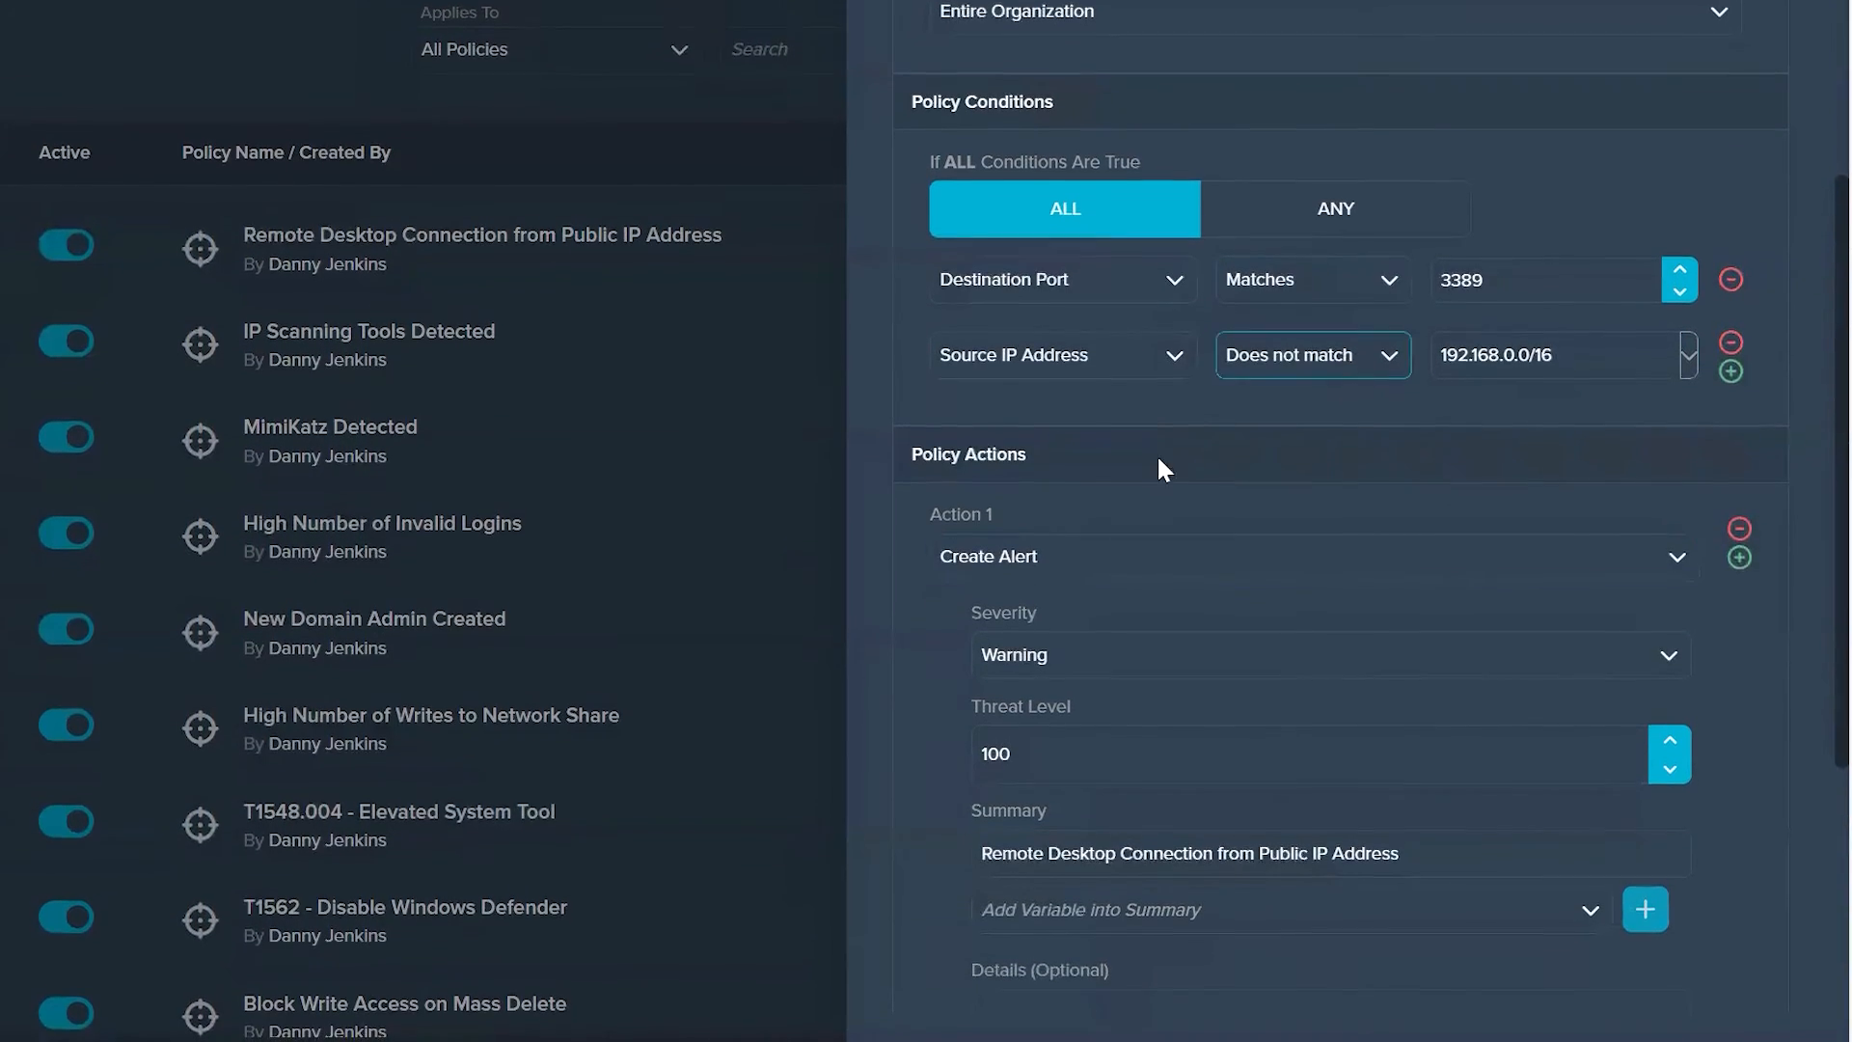
scroll(1294, 744, "down", 2)
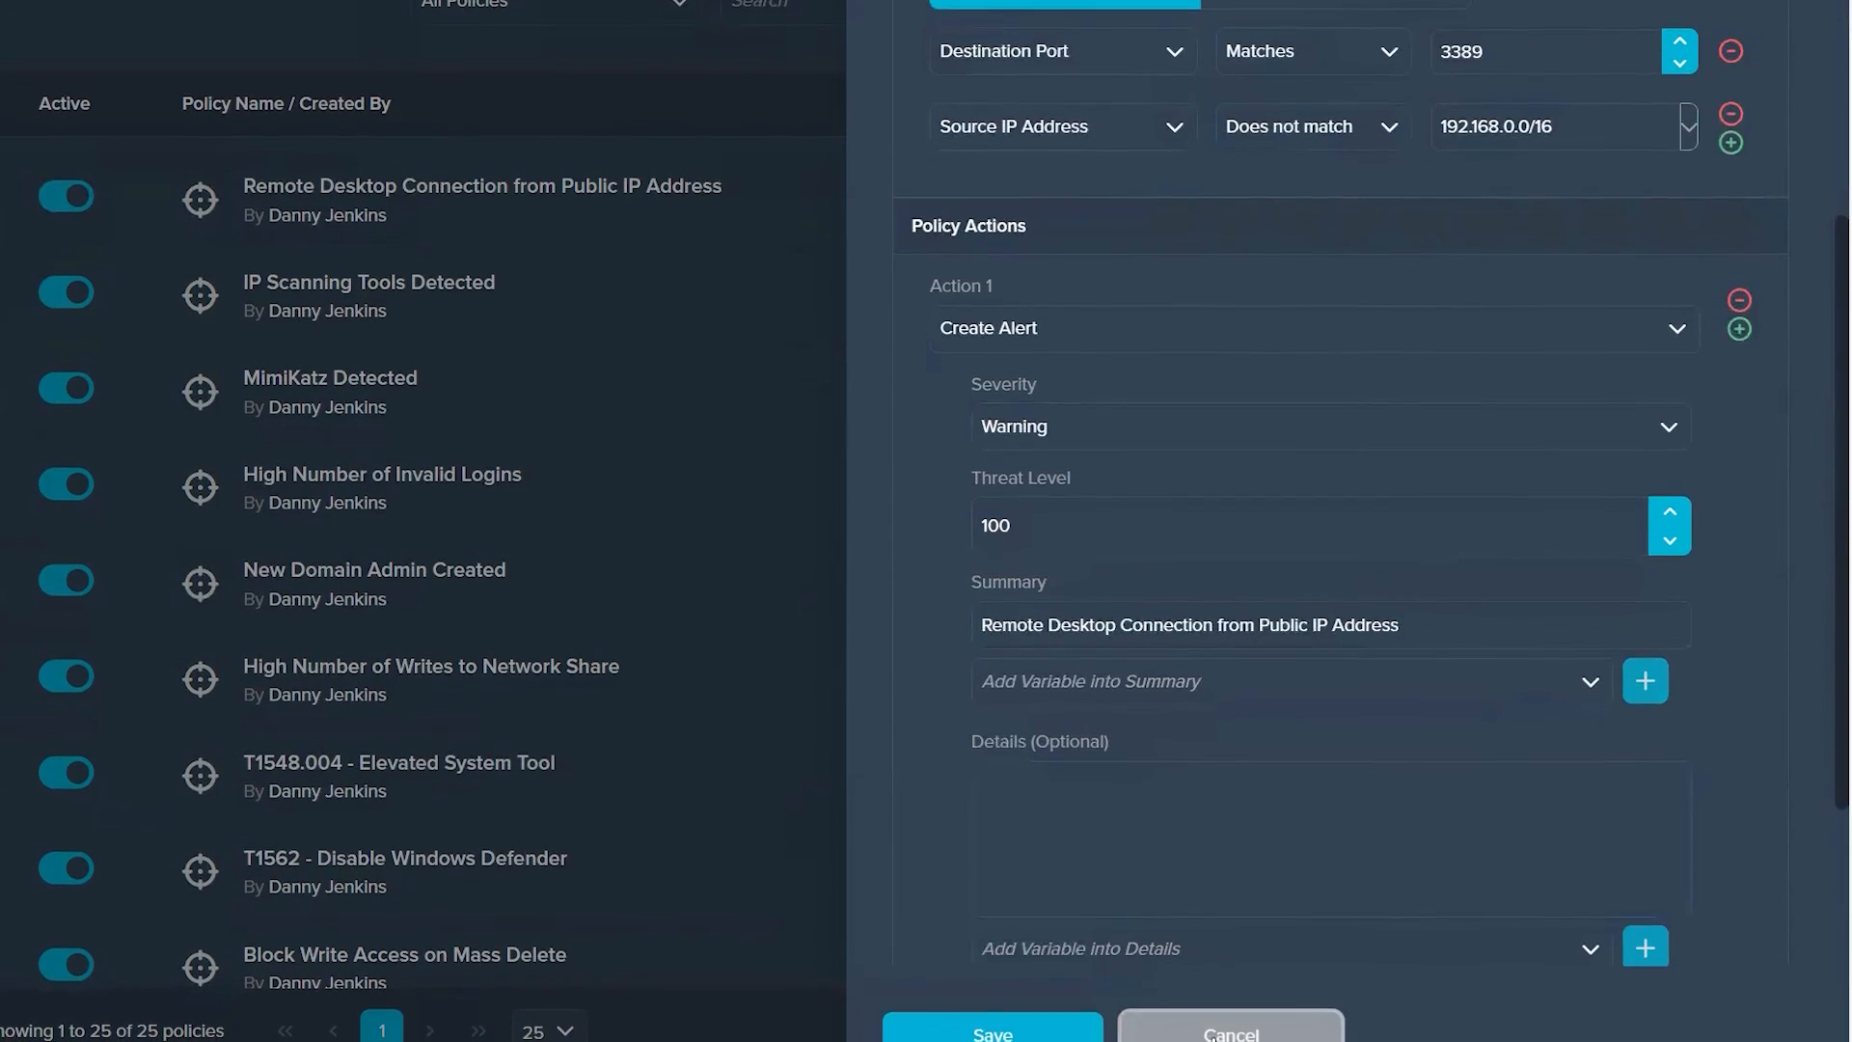
left_click(1218, 1034)
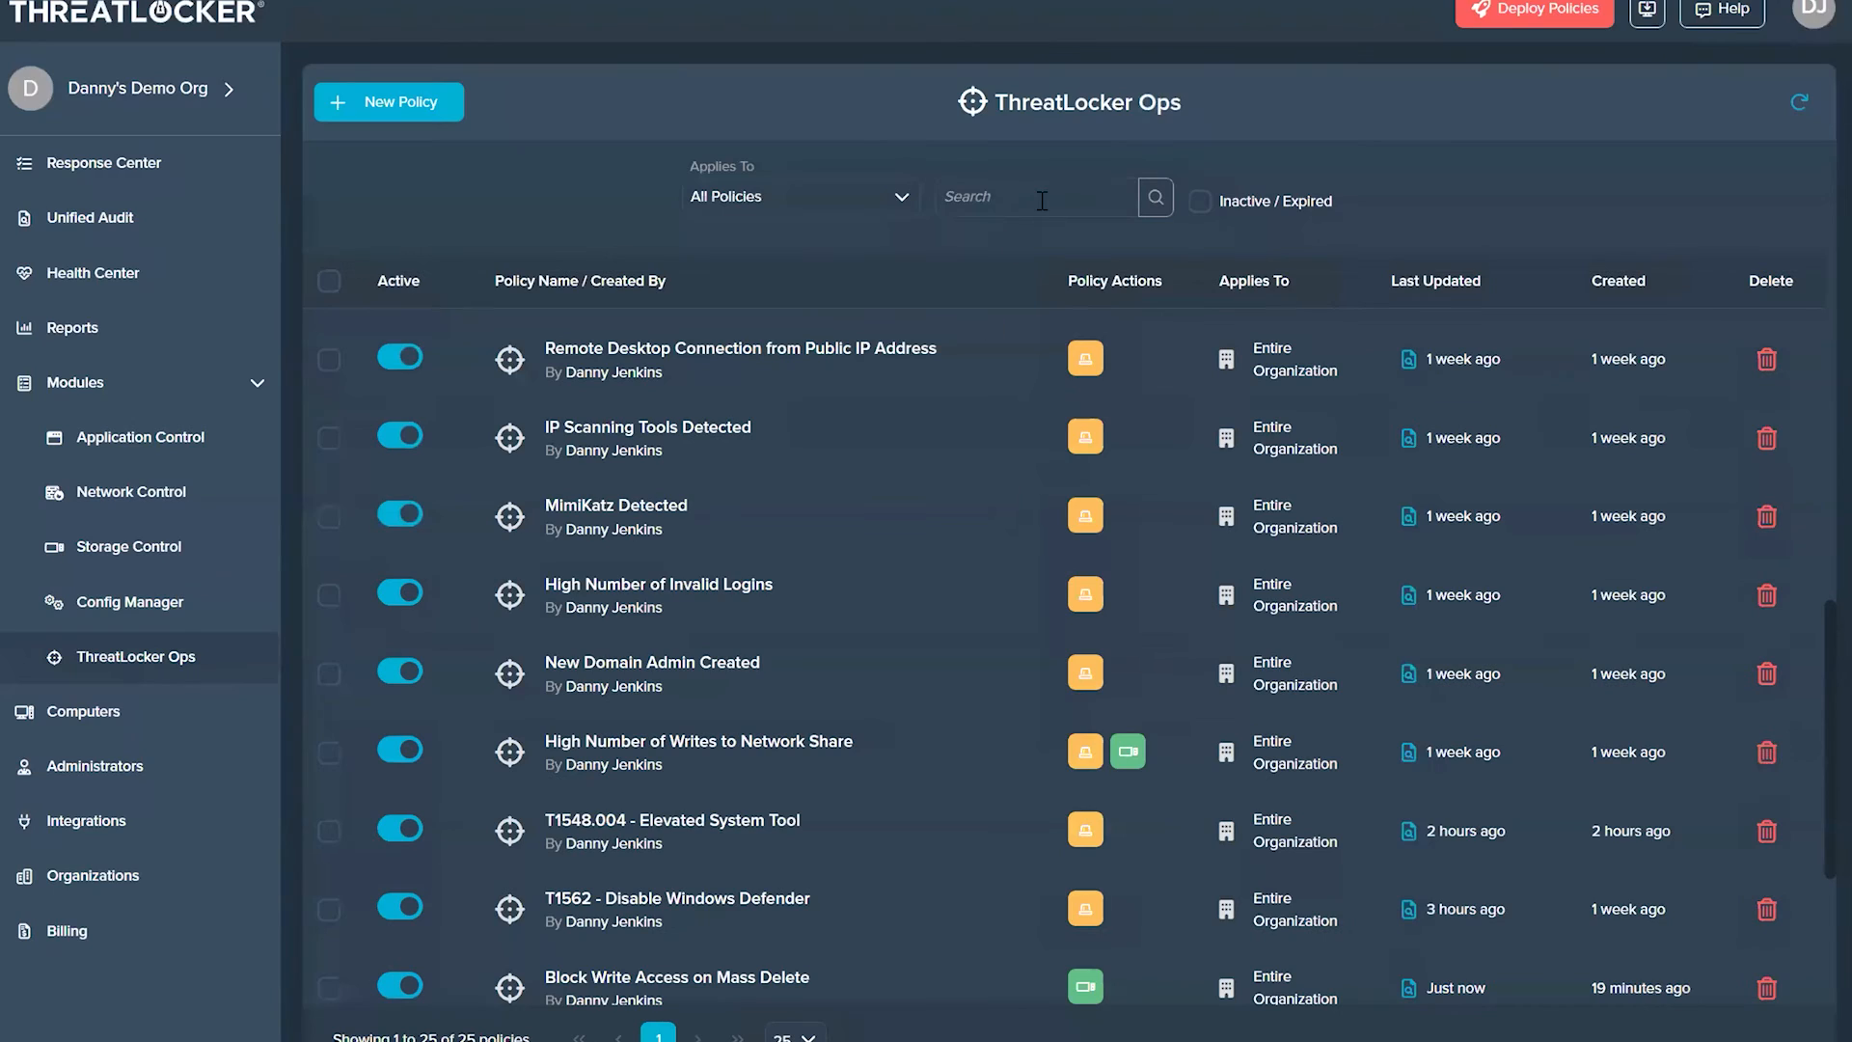
Step: Search the policies for "login" and examine the High Number of Invalid Logins policy's conditions and alert action
left_click(1042, 201)
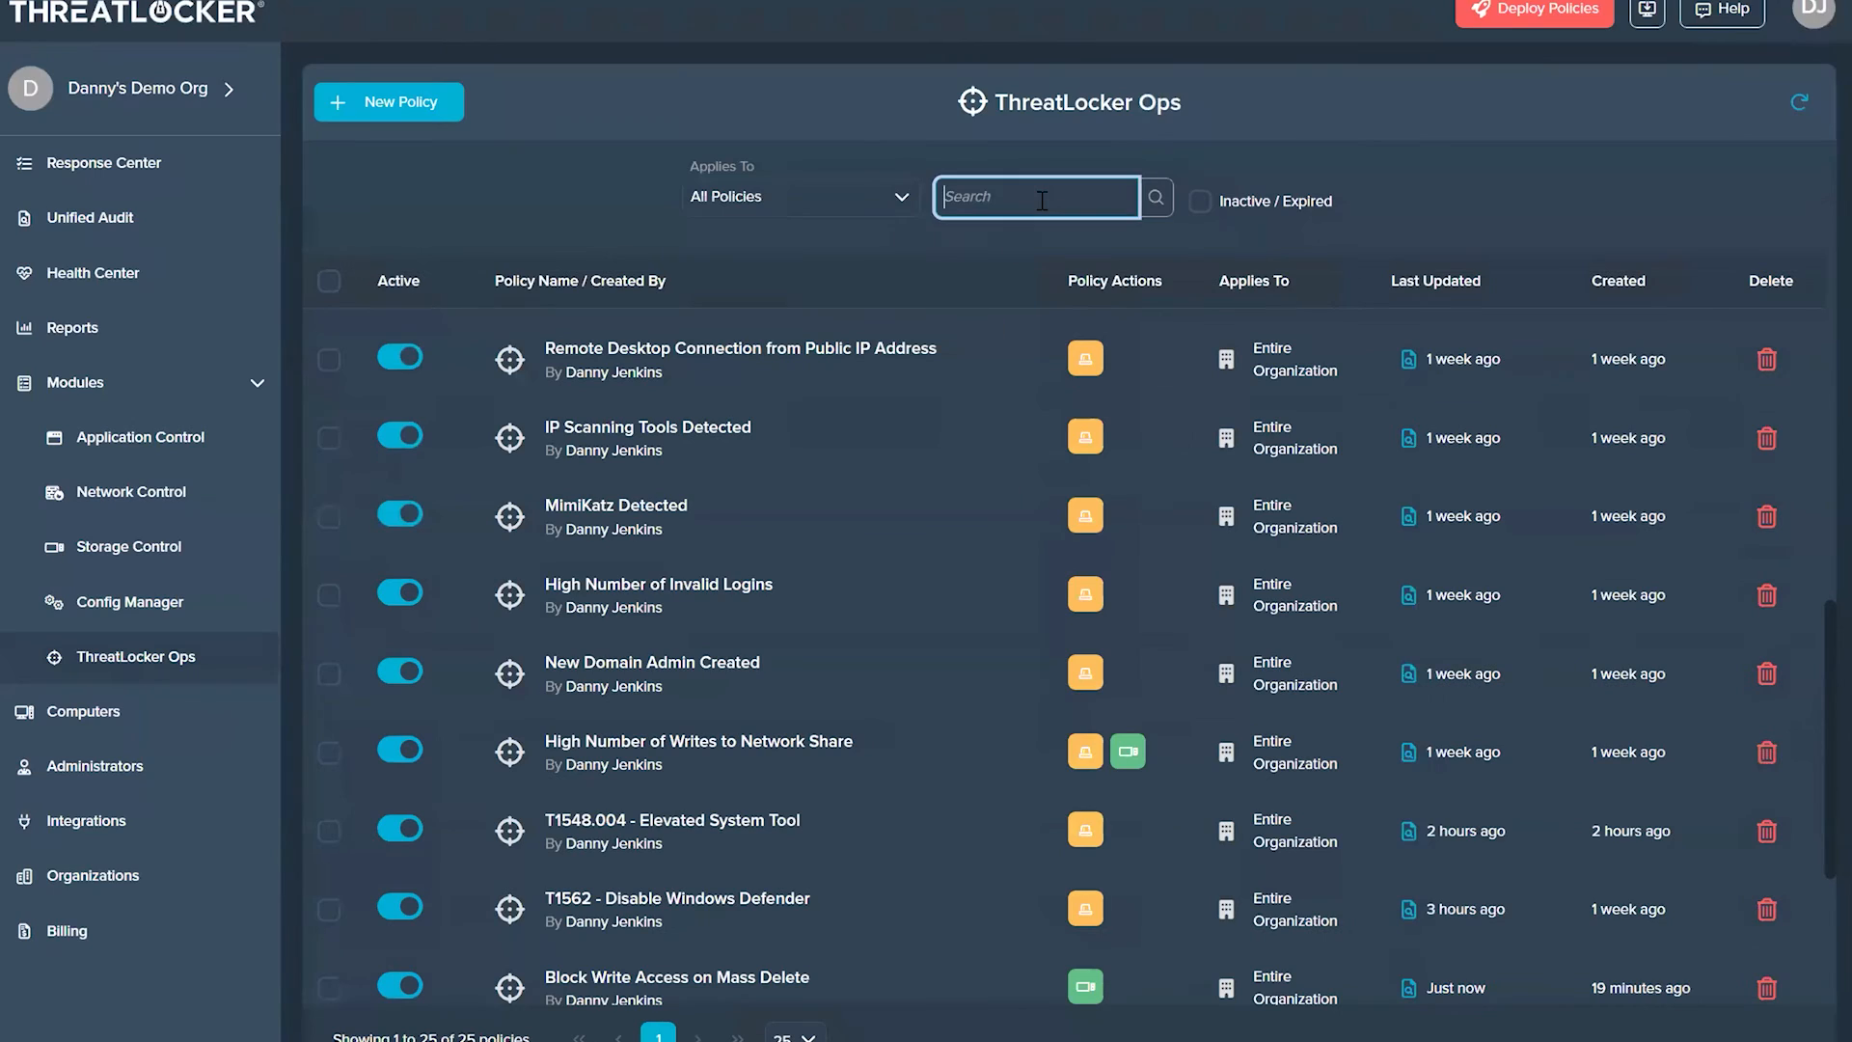
key("Return")
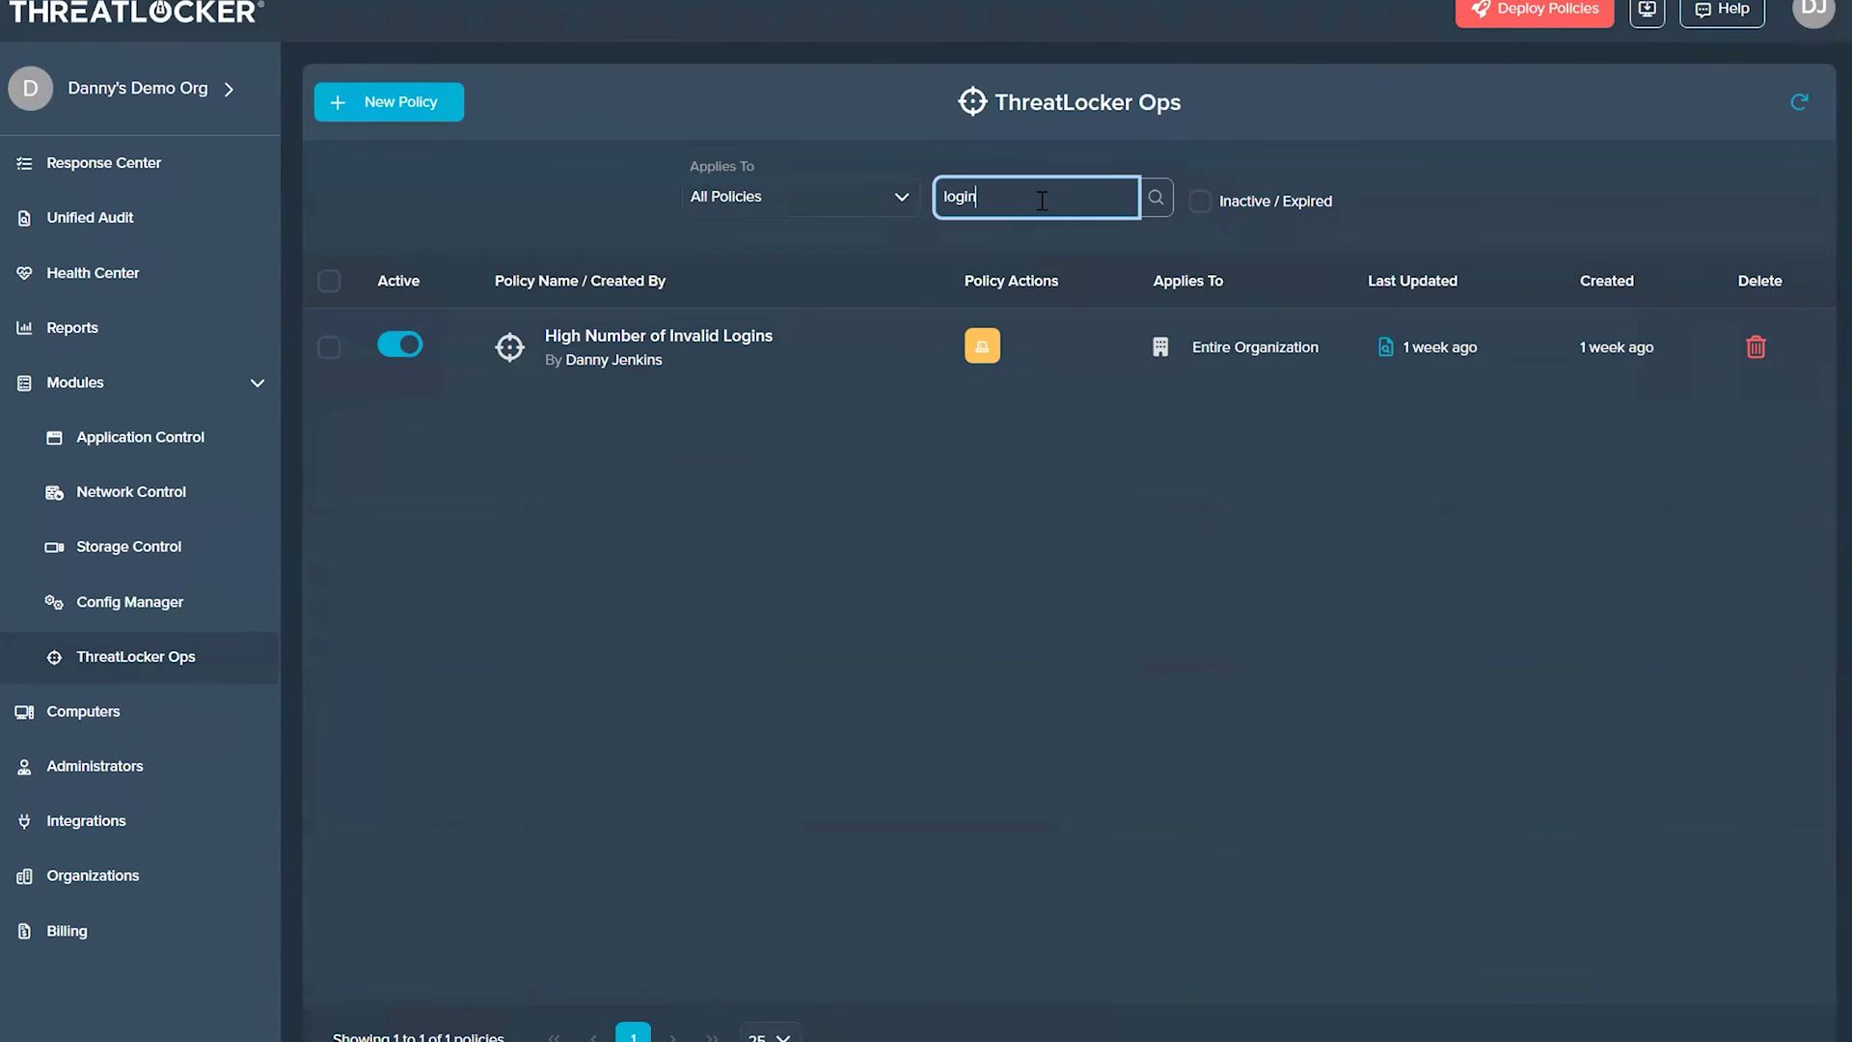
left_click(740, 364)
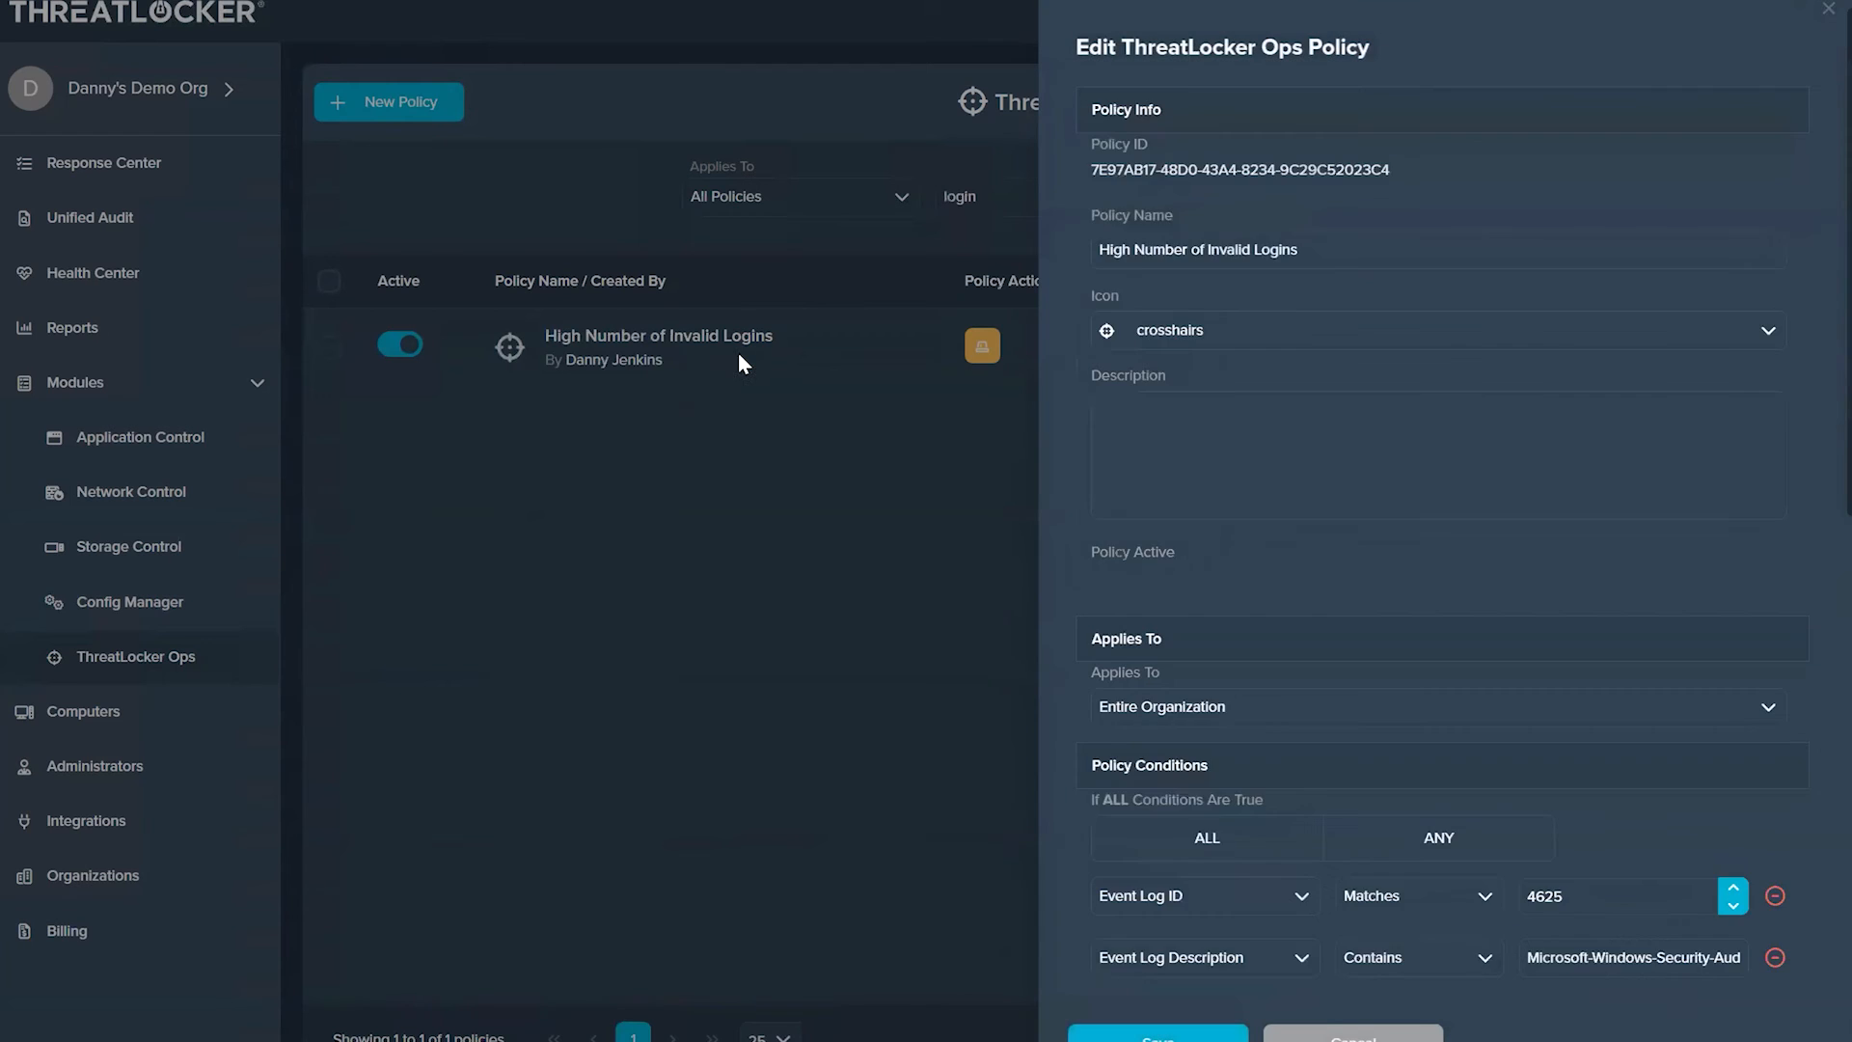
scroll(1399, 488, "down", 5)
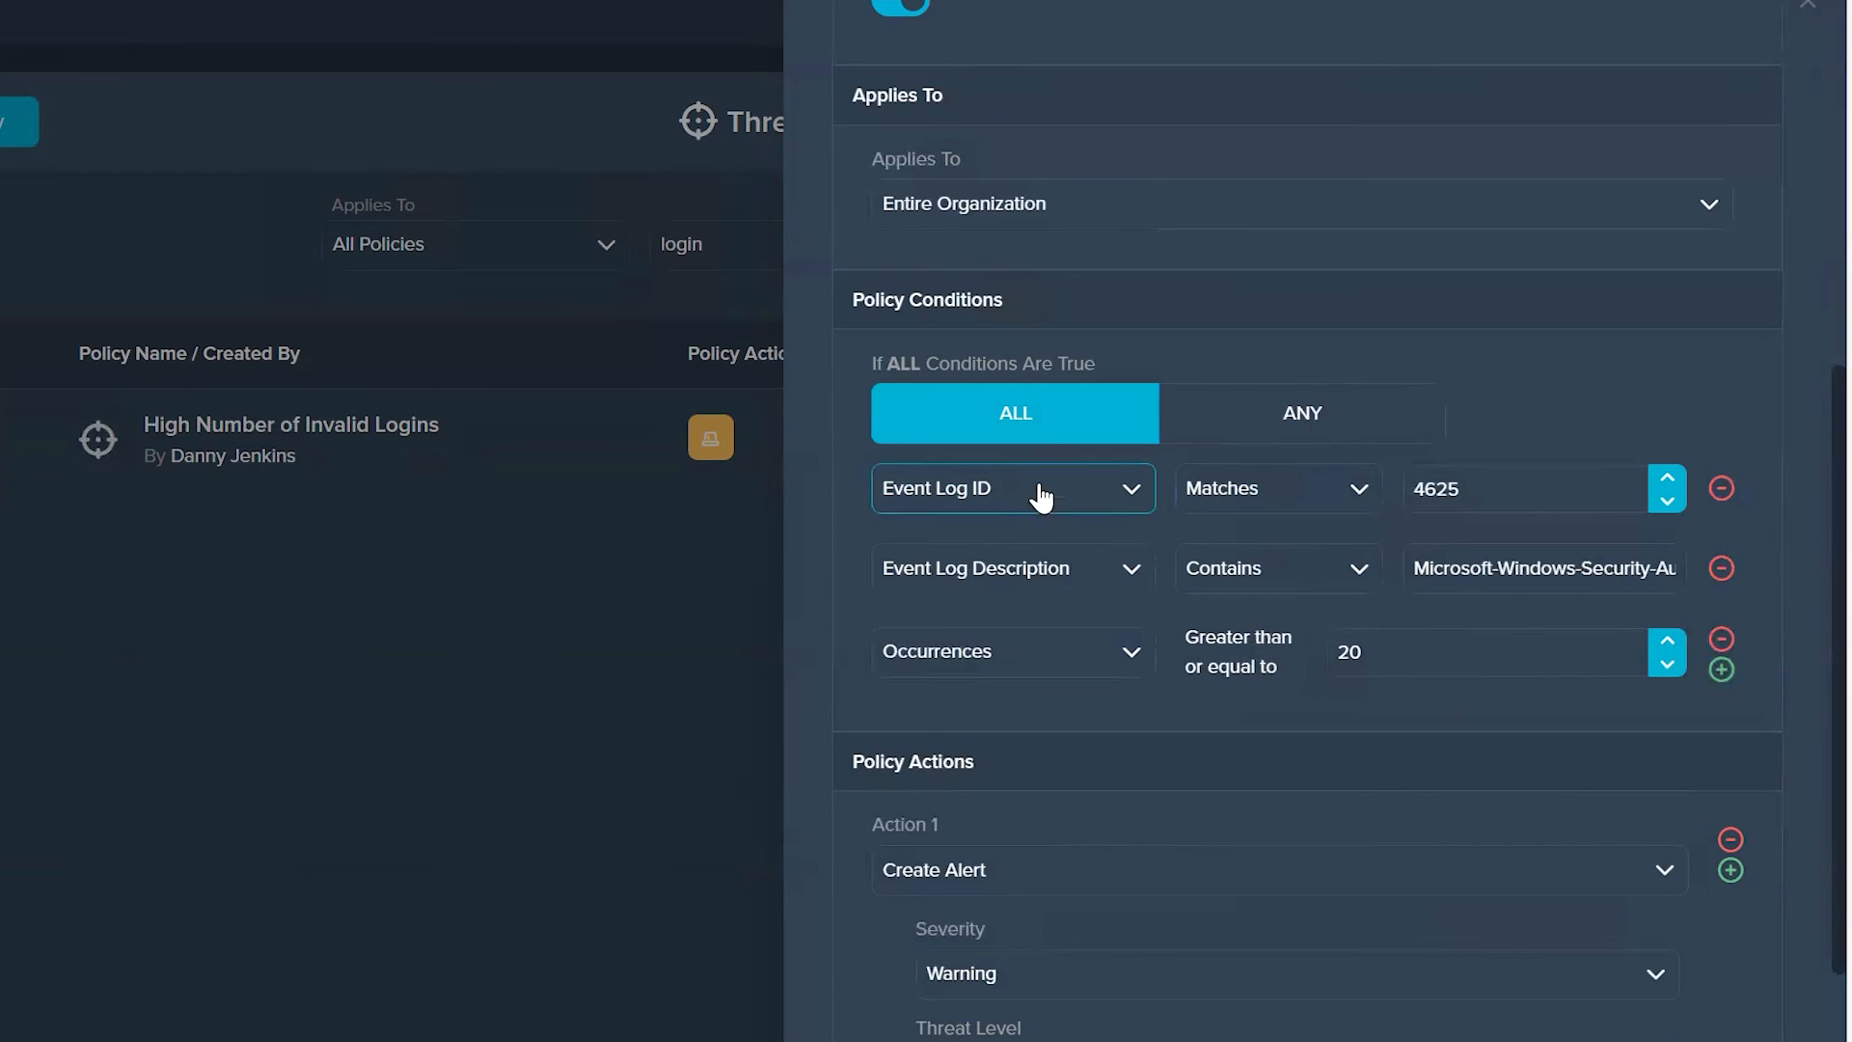
left_click_drag(1486, 569, 1749, 579)
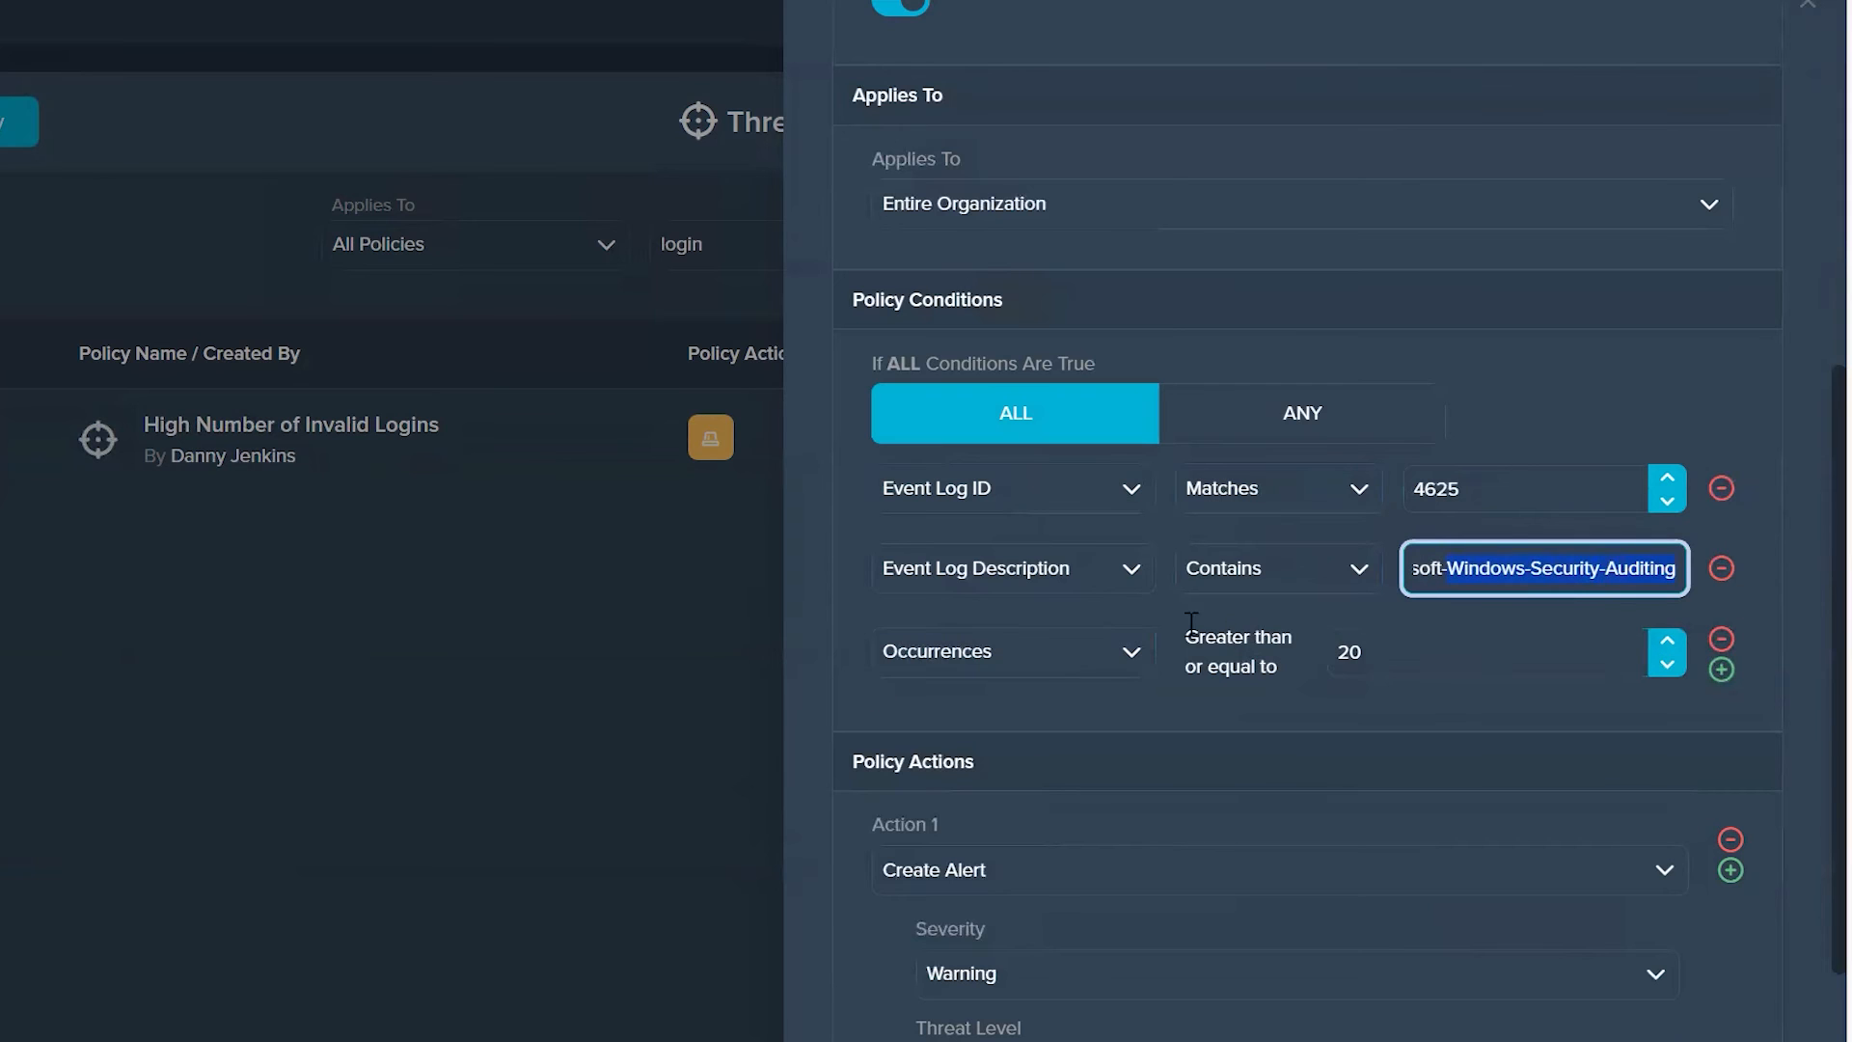
scroll(1283, 906, "down", 2)
scroll(1281, 895, "down", 2)
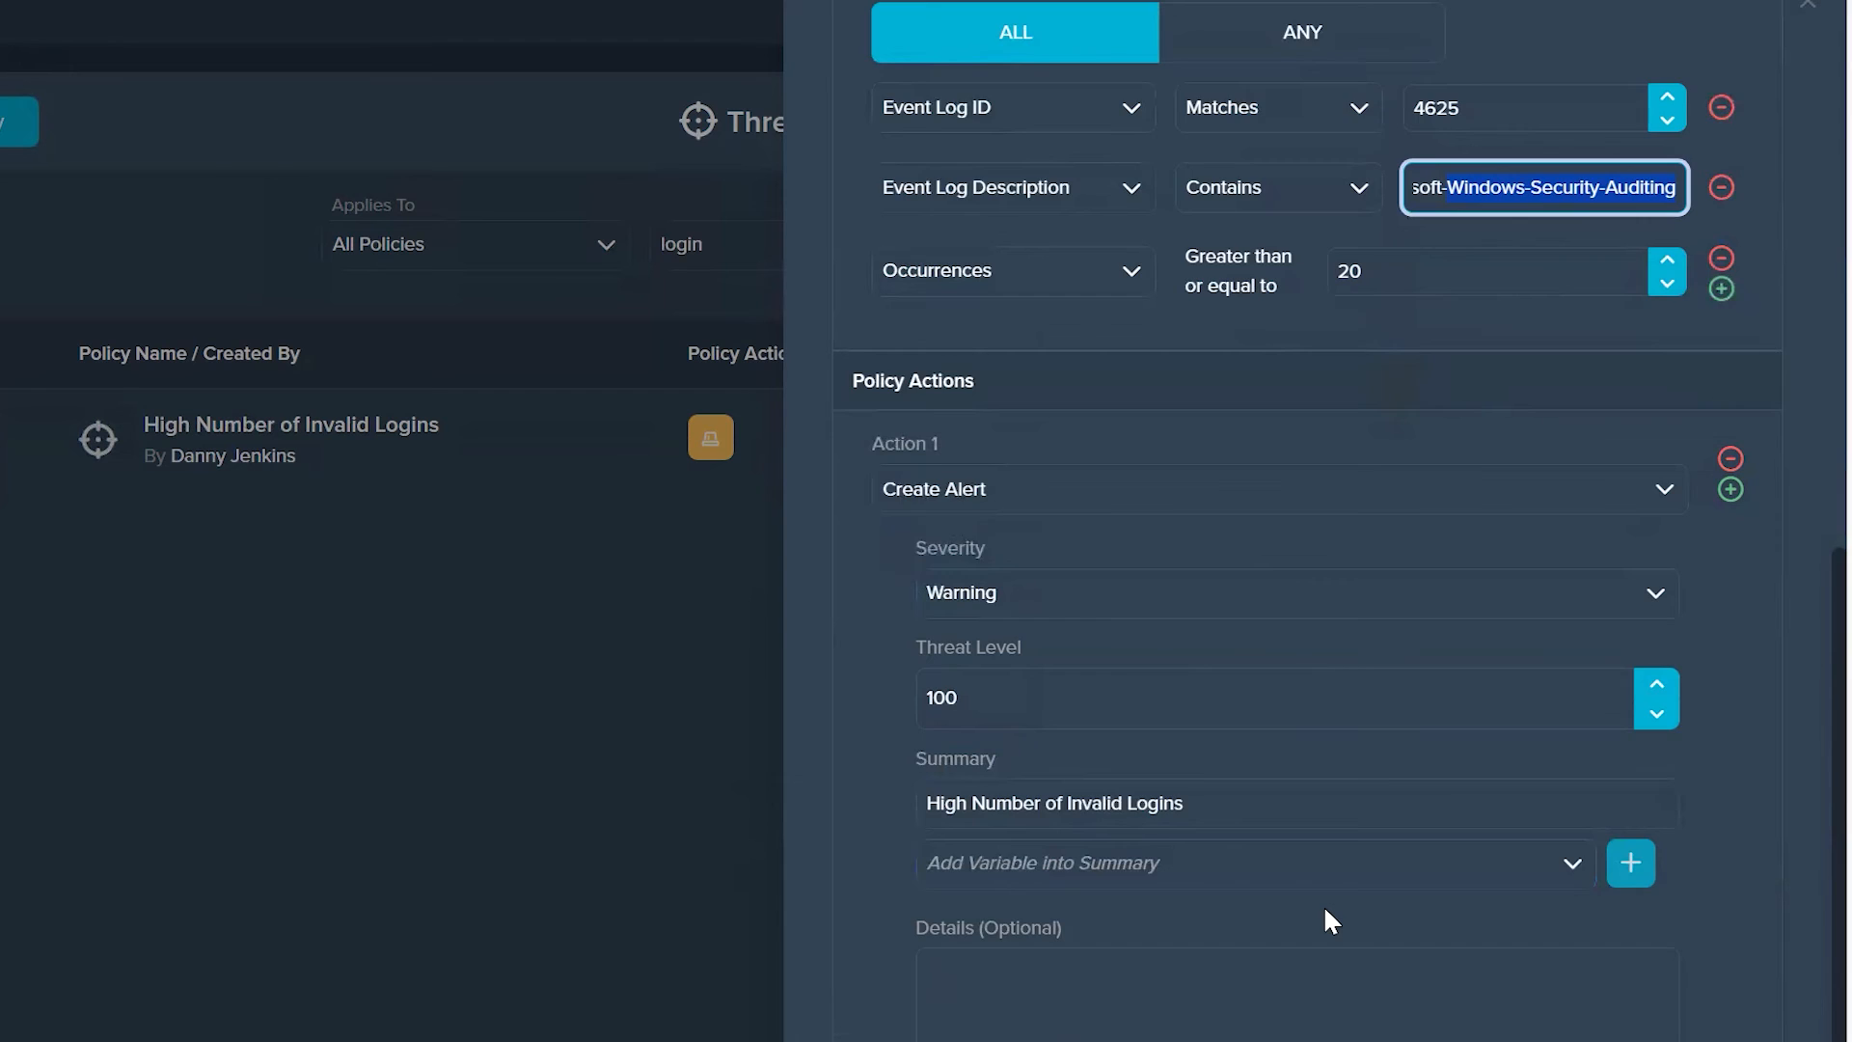
scroll(1323, 905, "down", 3)
scroll(1241, 876, "up", 6)
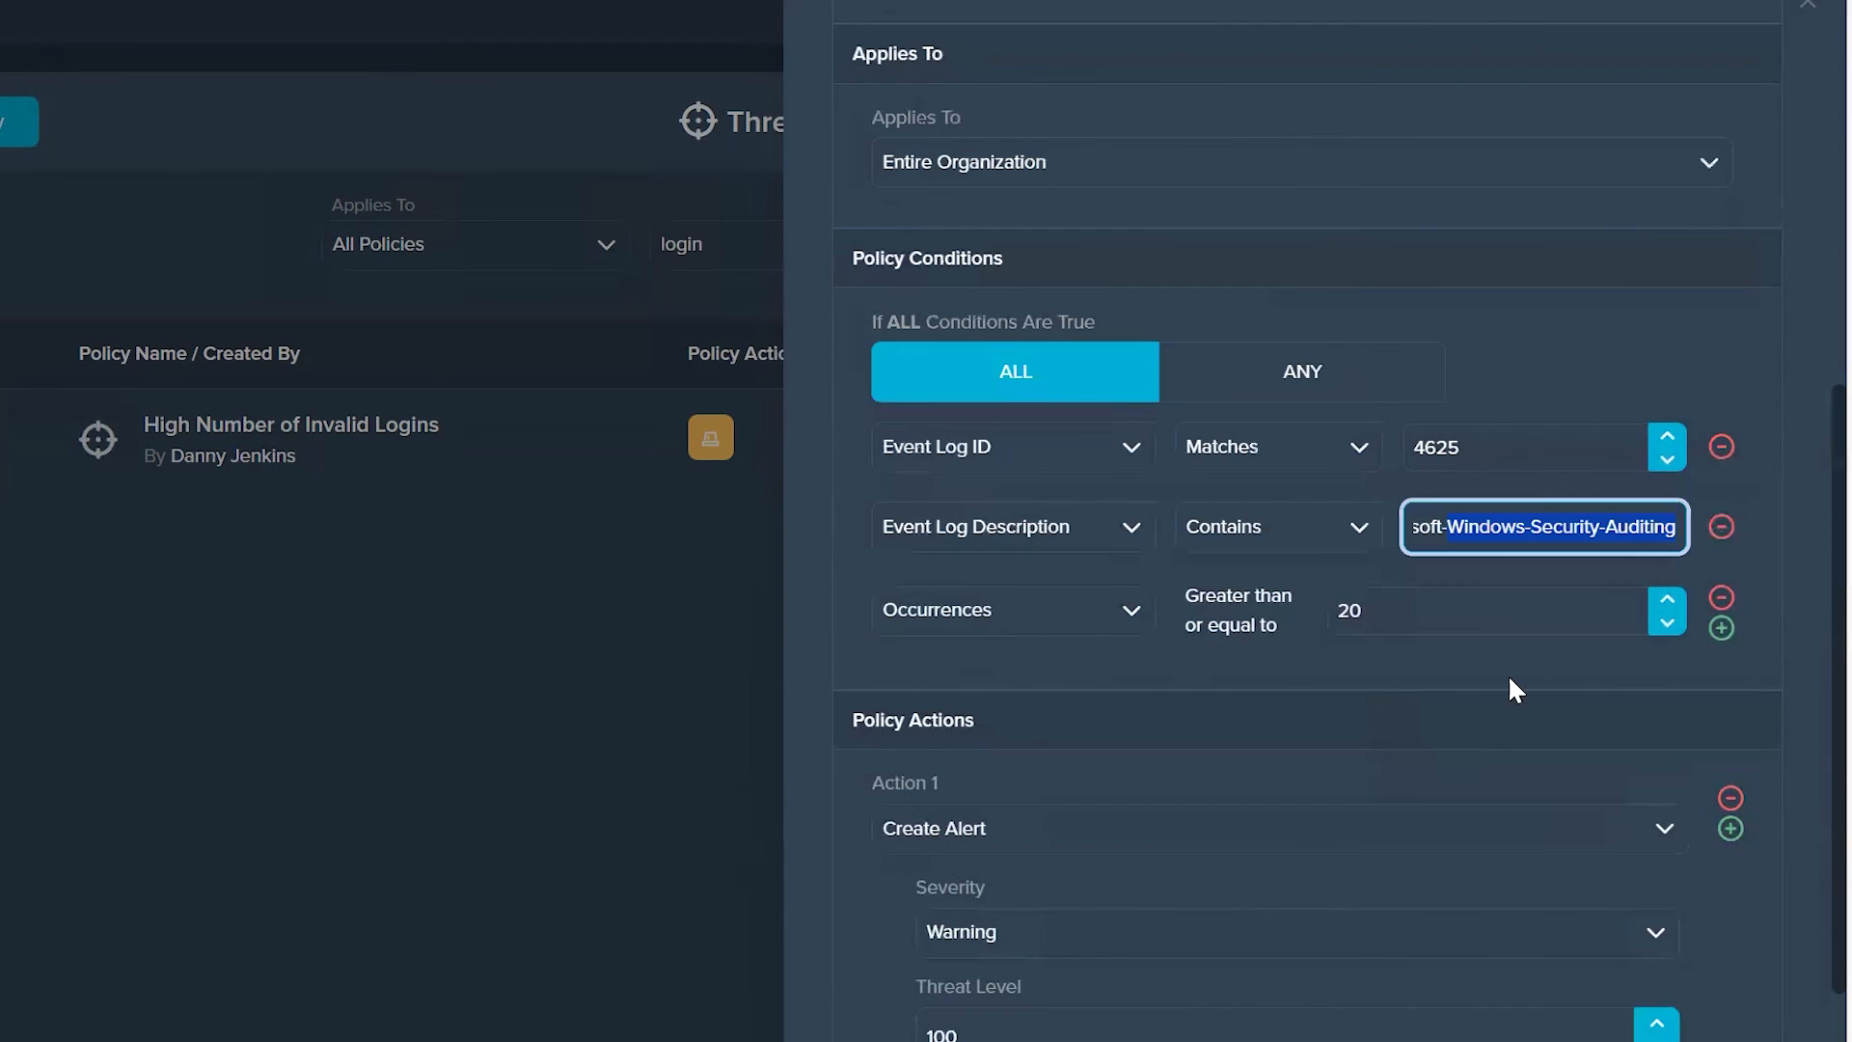
Step: Add Enable Network Control Policy as the second action of the High Number of Invalid Logins policy
left_click(1731, 829)
scroll(1447, 1021, "down", 7)
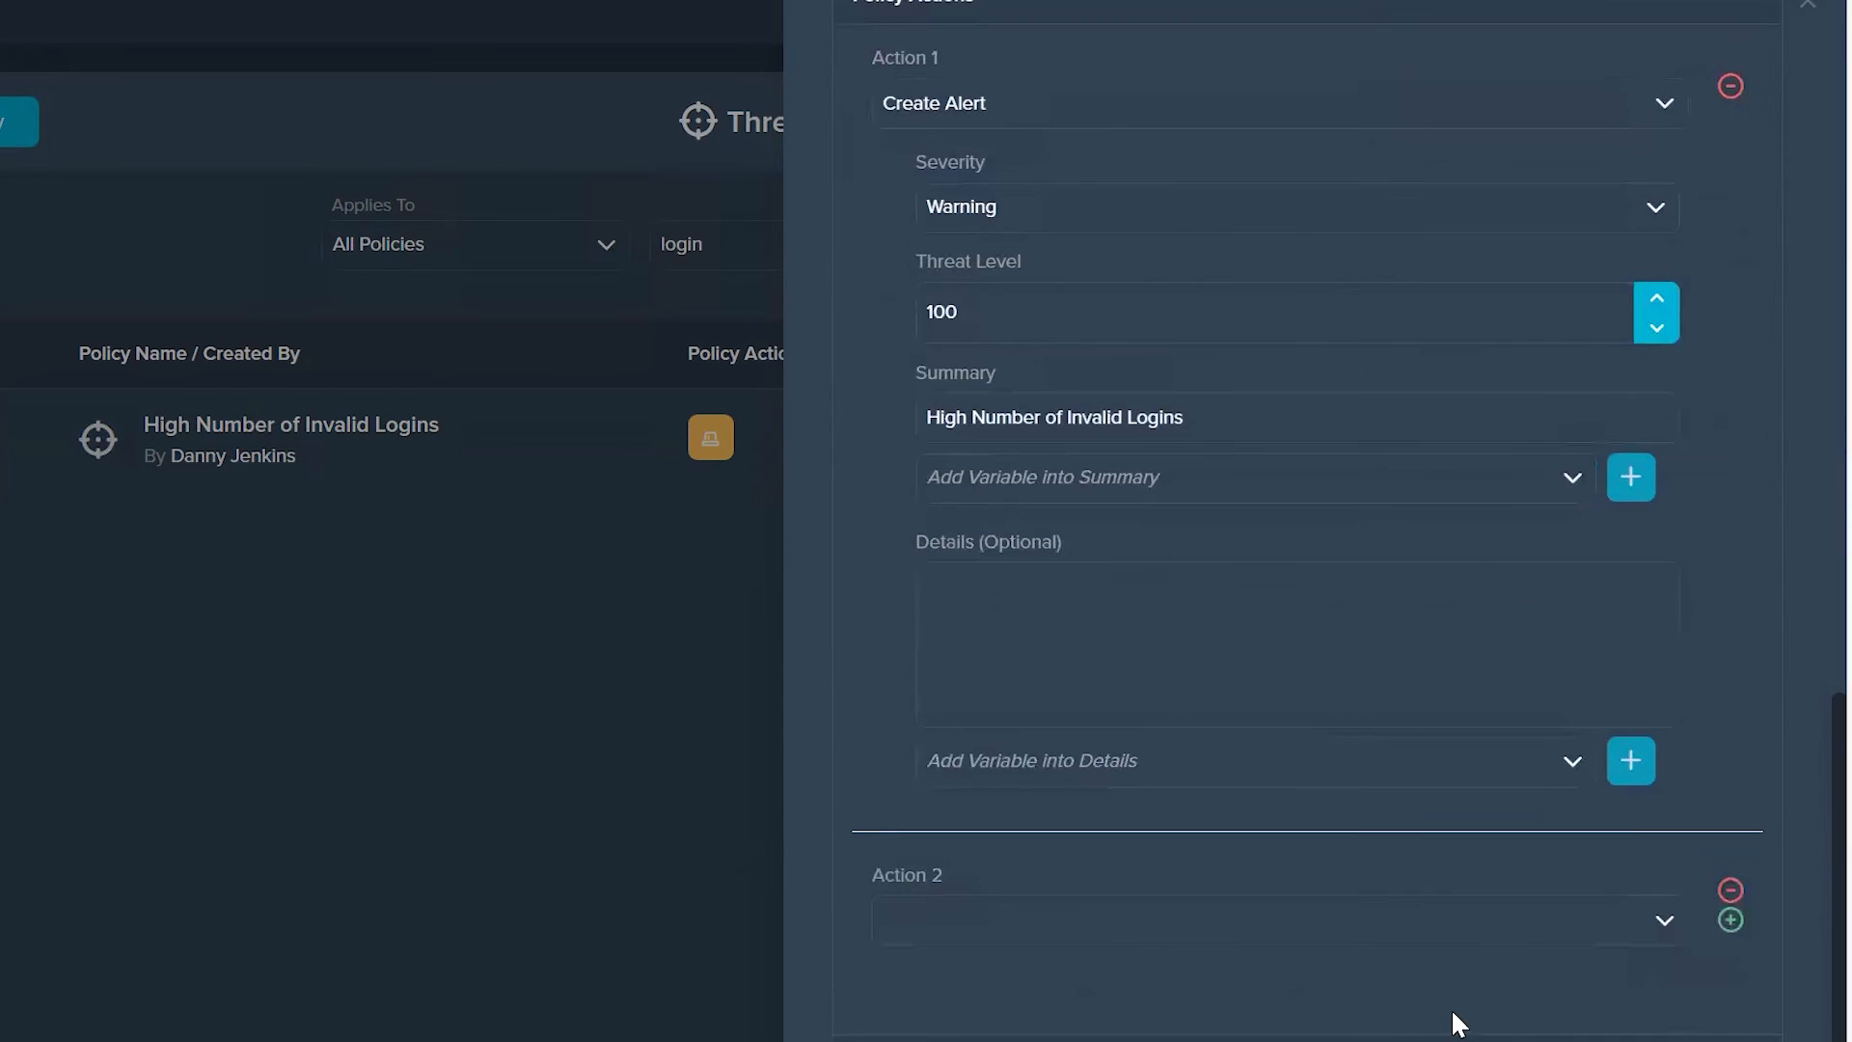
left_click(1044, 921)
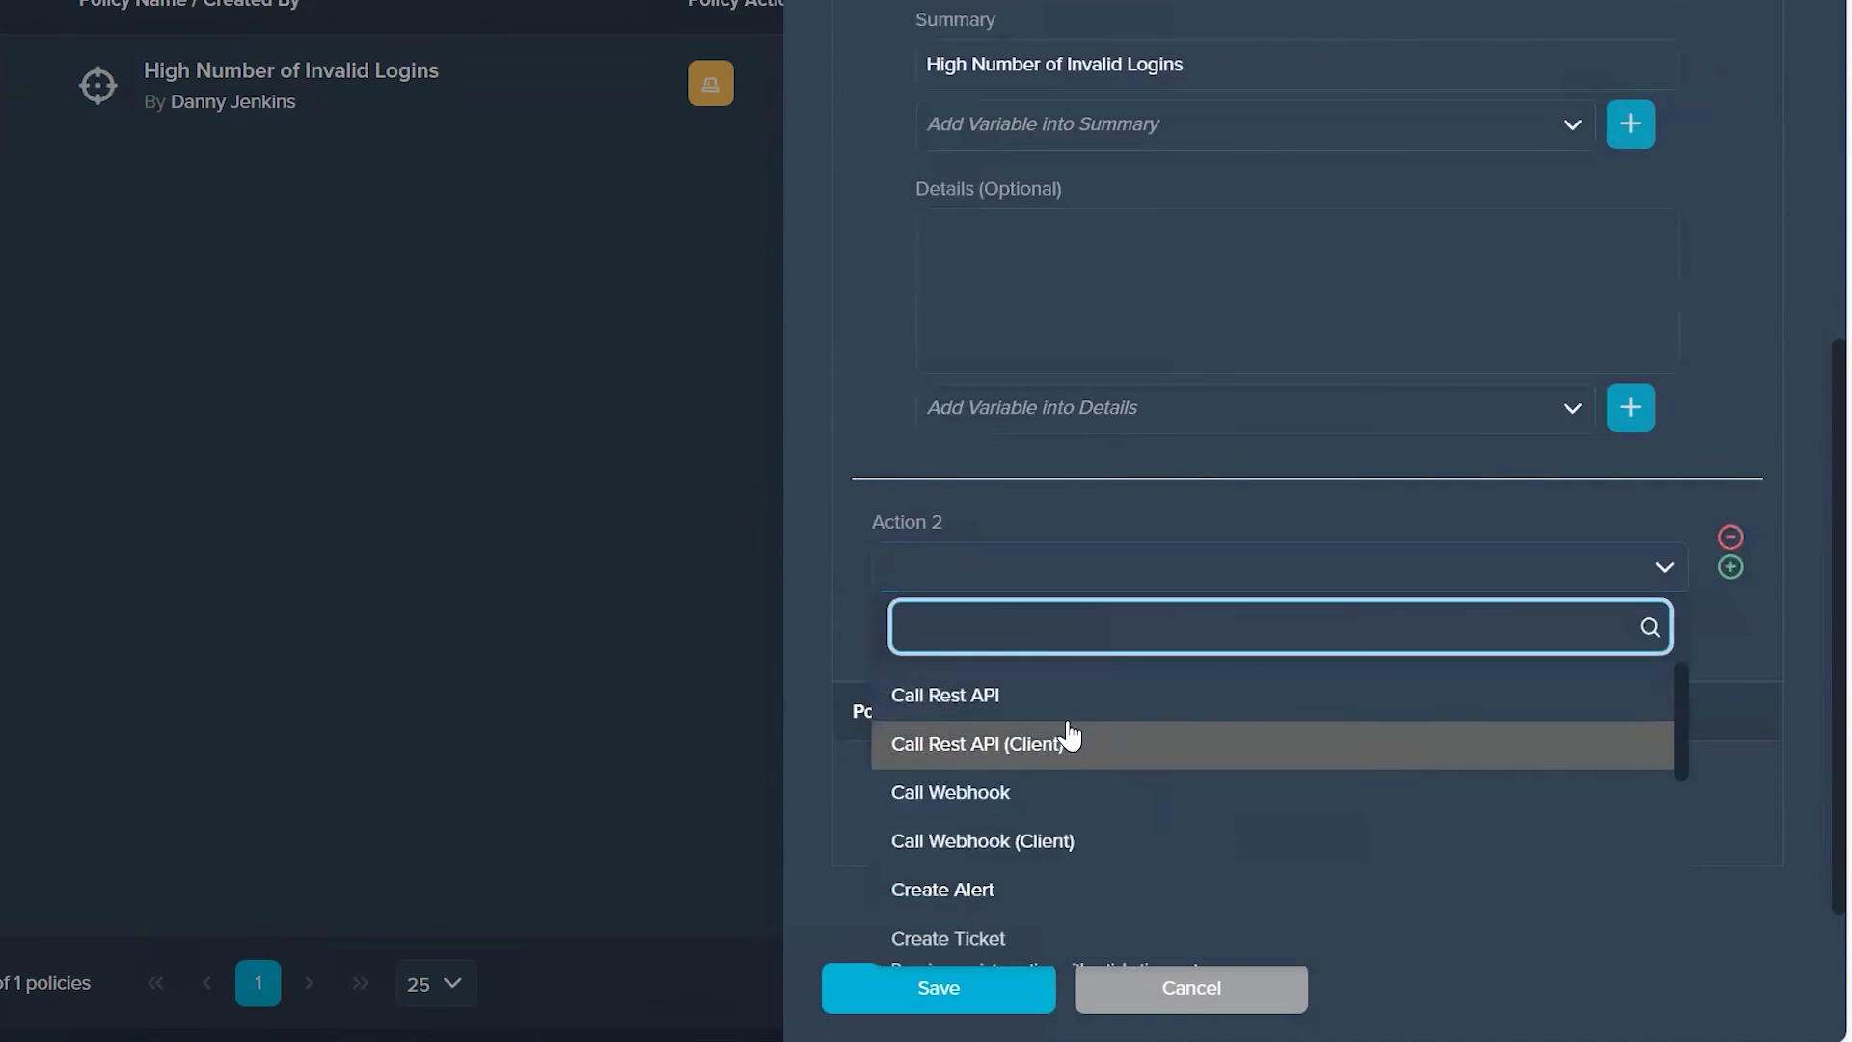
scroll(1108, 807, "down", 1)
type("enable")
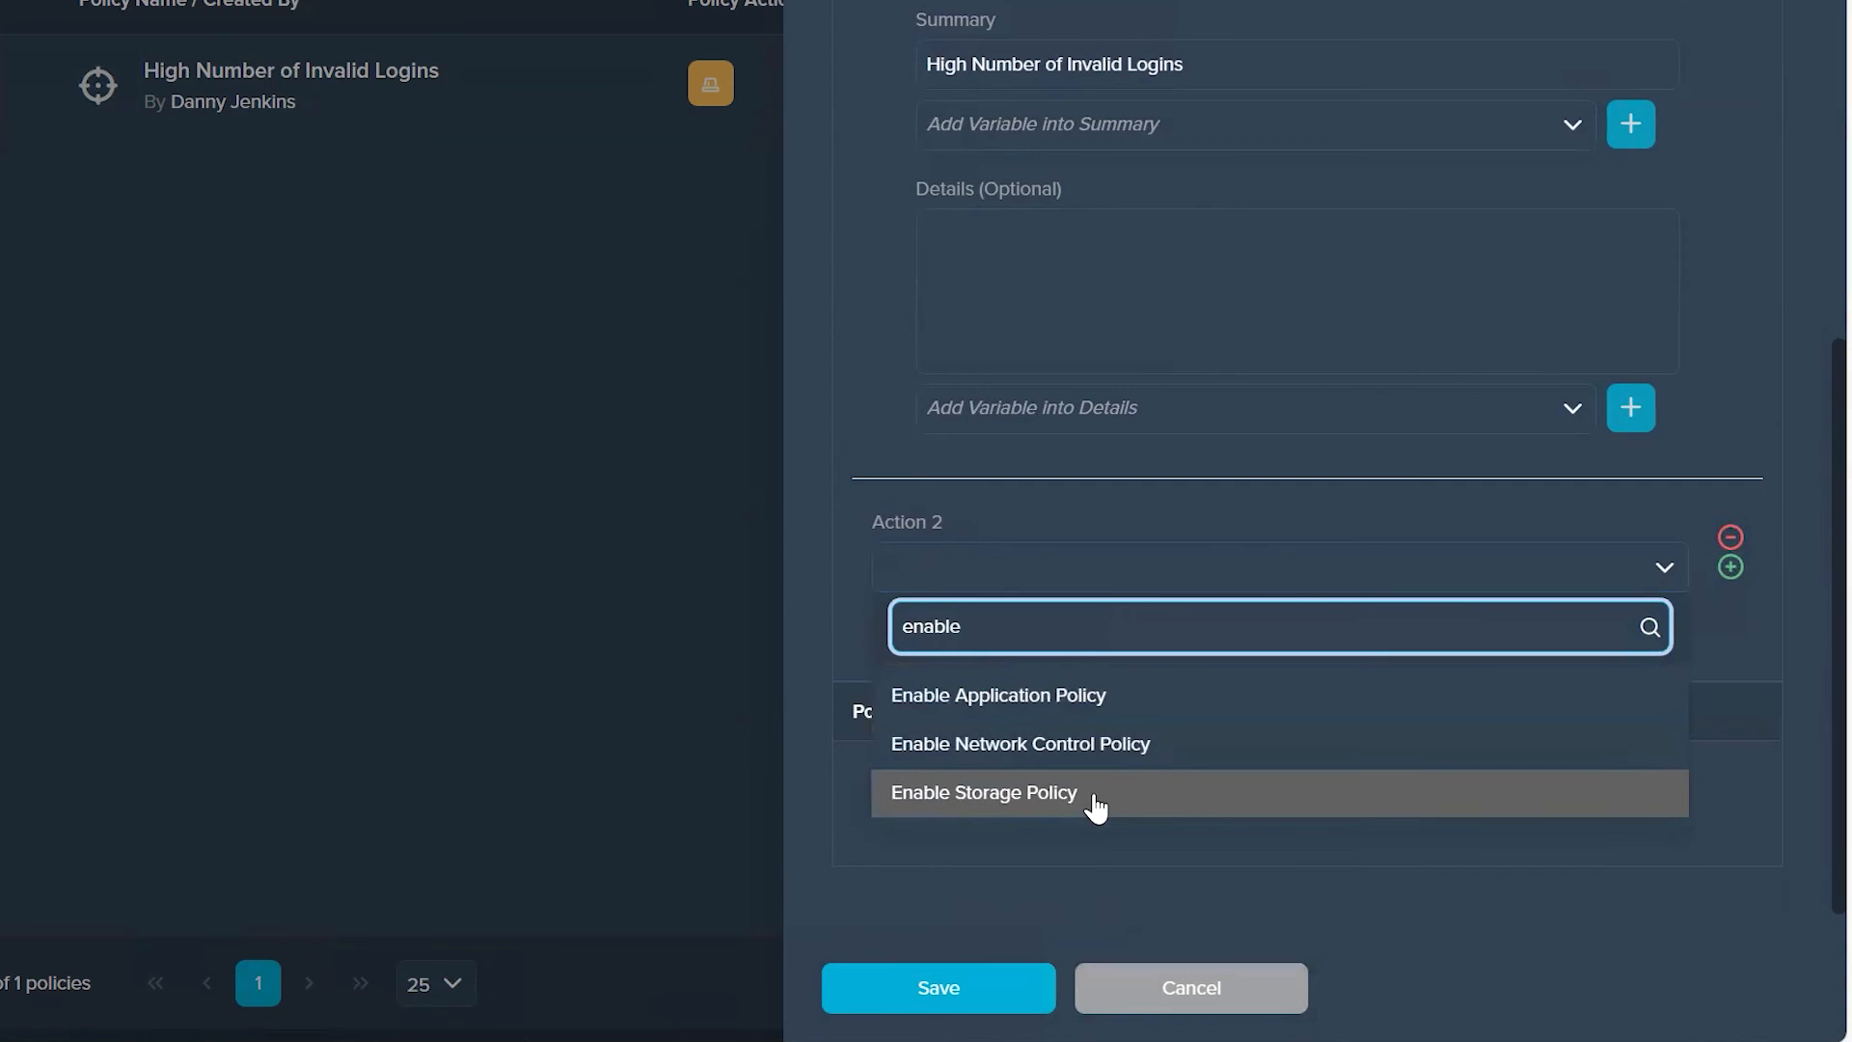
left_click(1127, 744)
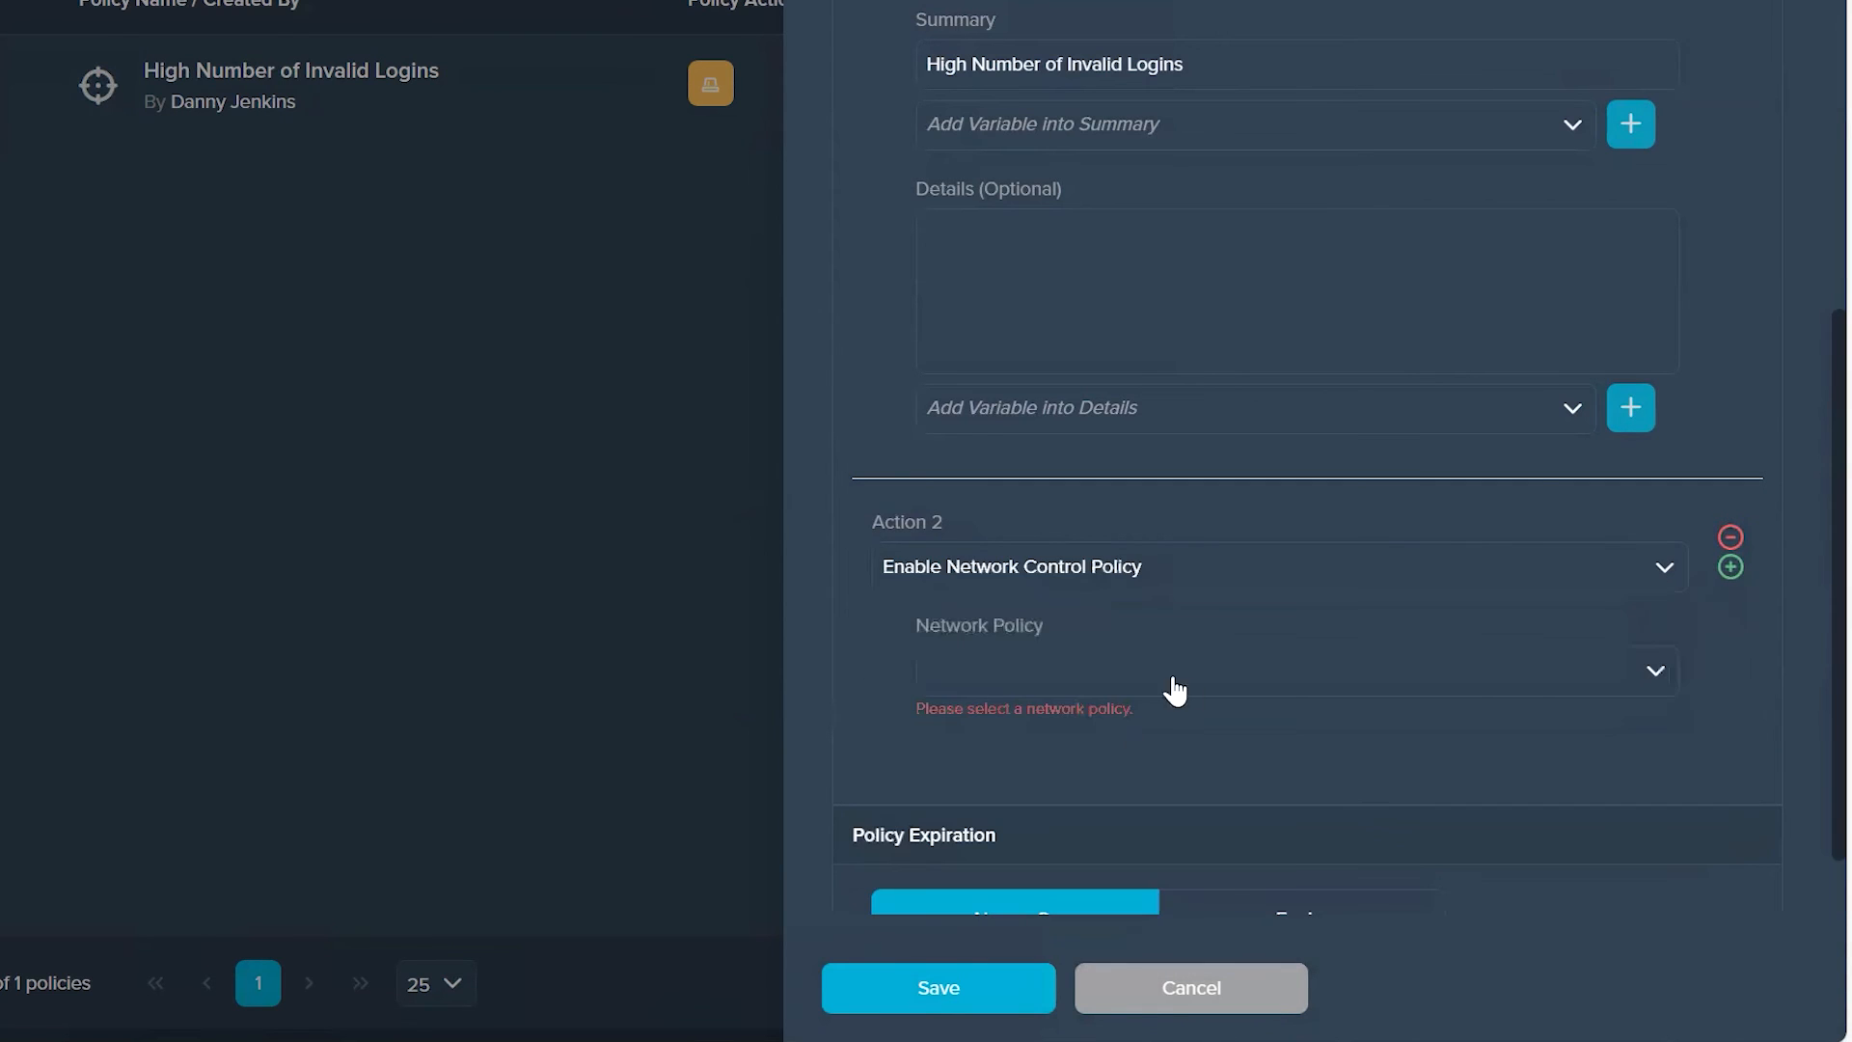
Step: Search the selectable network policies for "disab" and cancel out of the High Number of Invalid Logins policy without saving
left_click(1302, 687)
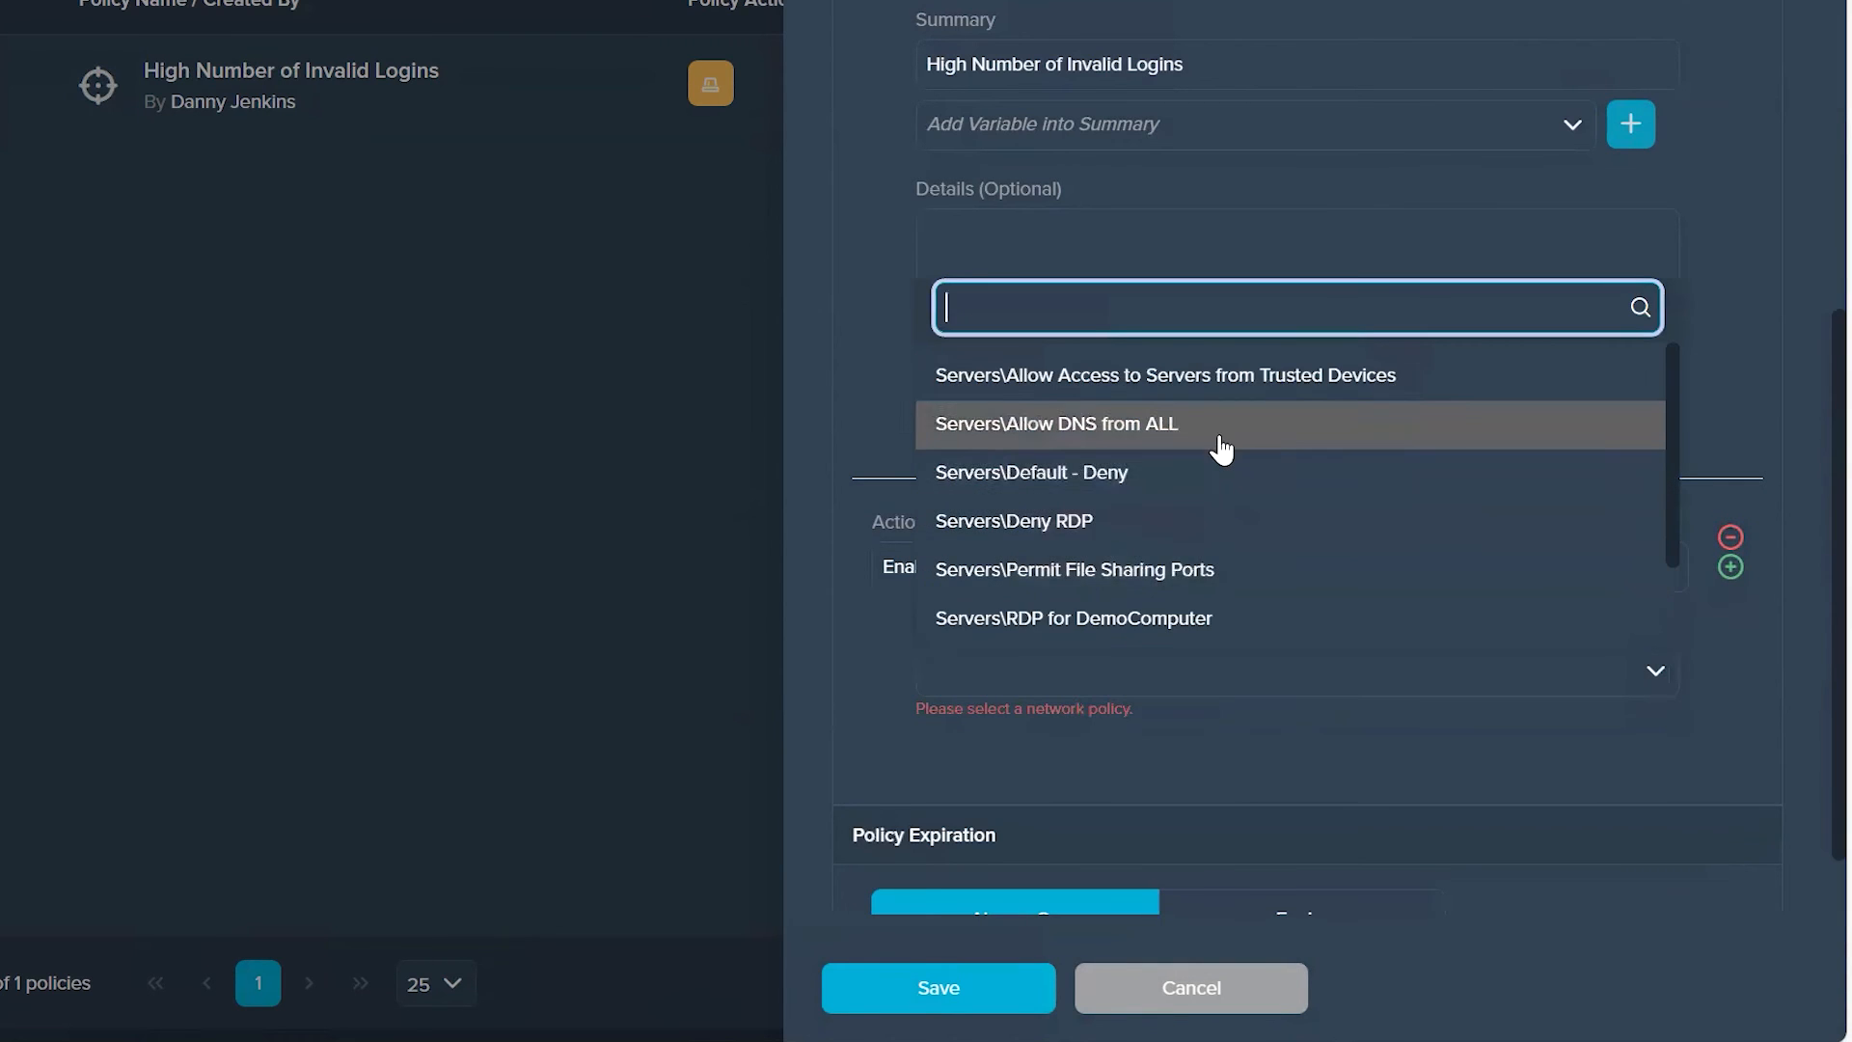
scroll(1224, 449, "down", 1)
scroll(1196, 501, "up", 1)
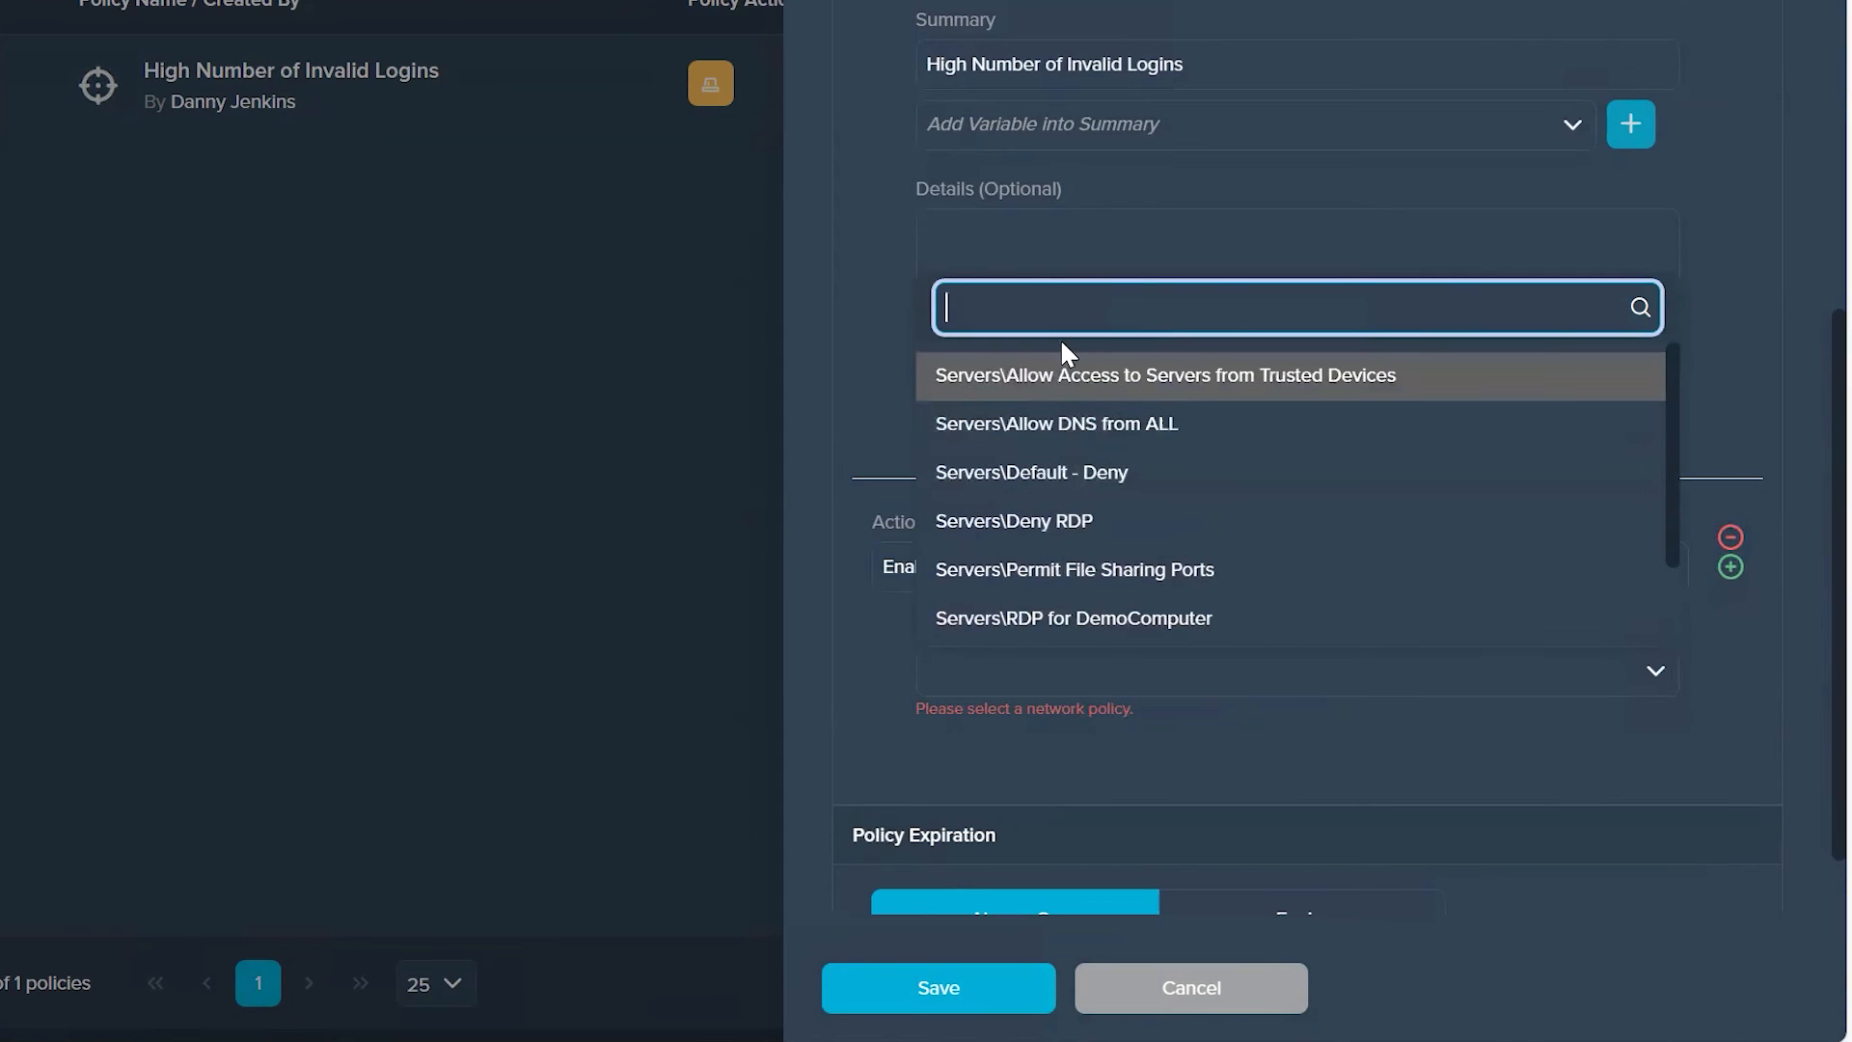
type("disab")
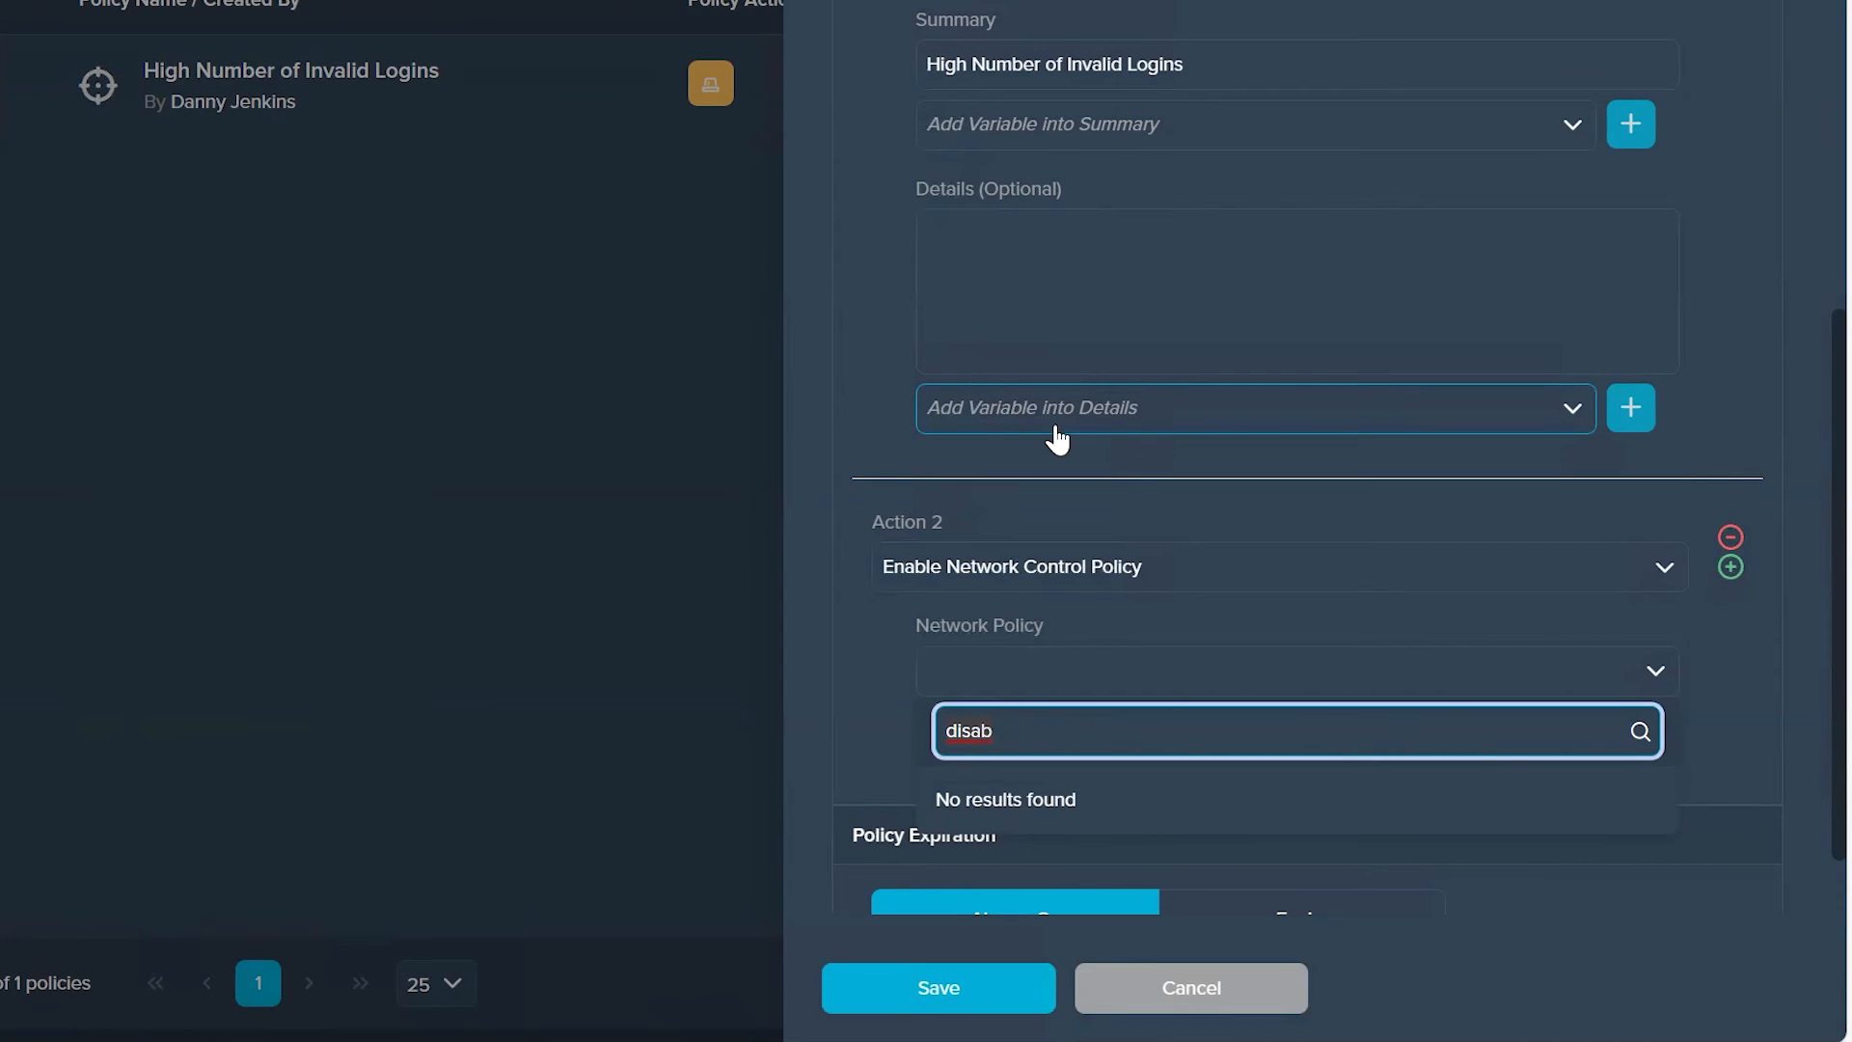
left_click(1220, 998)
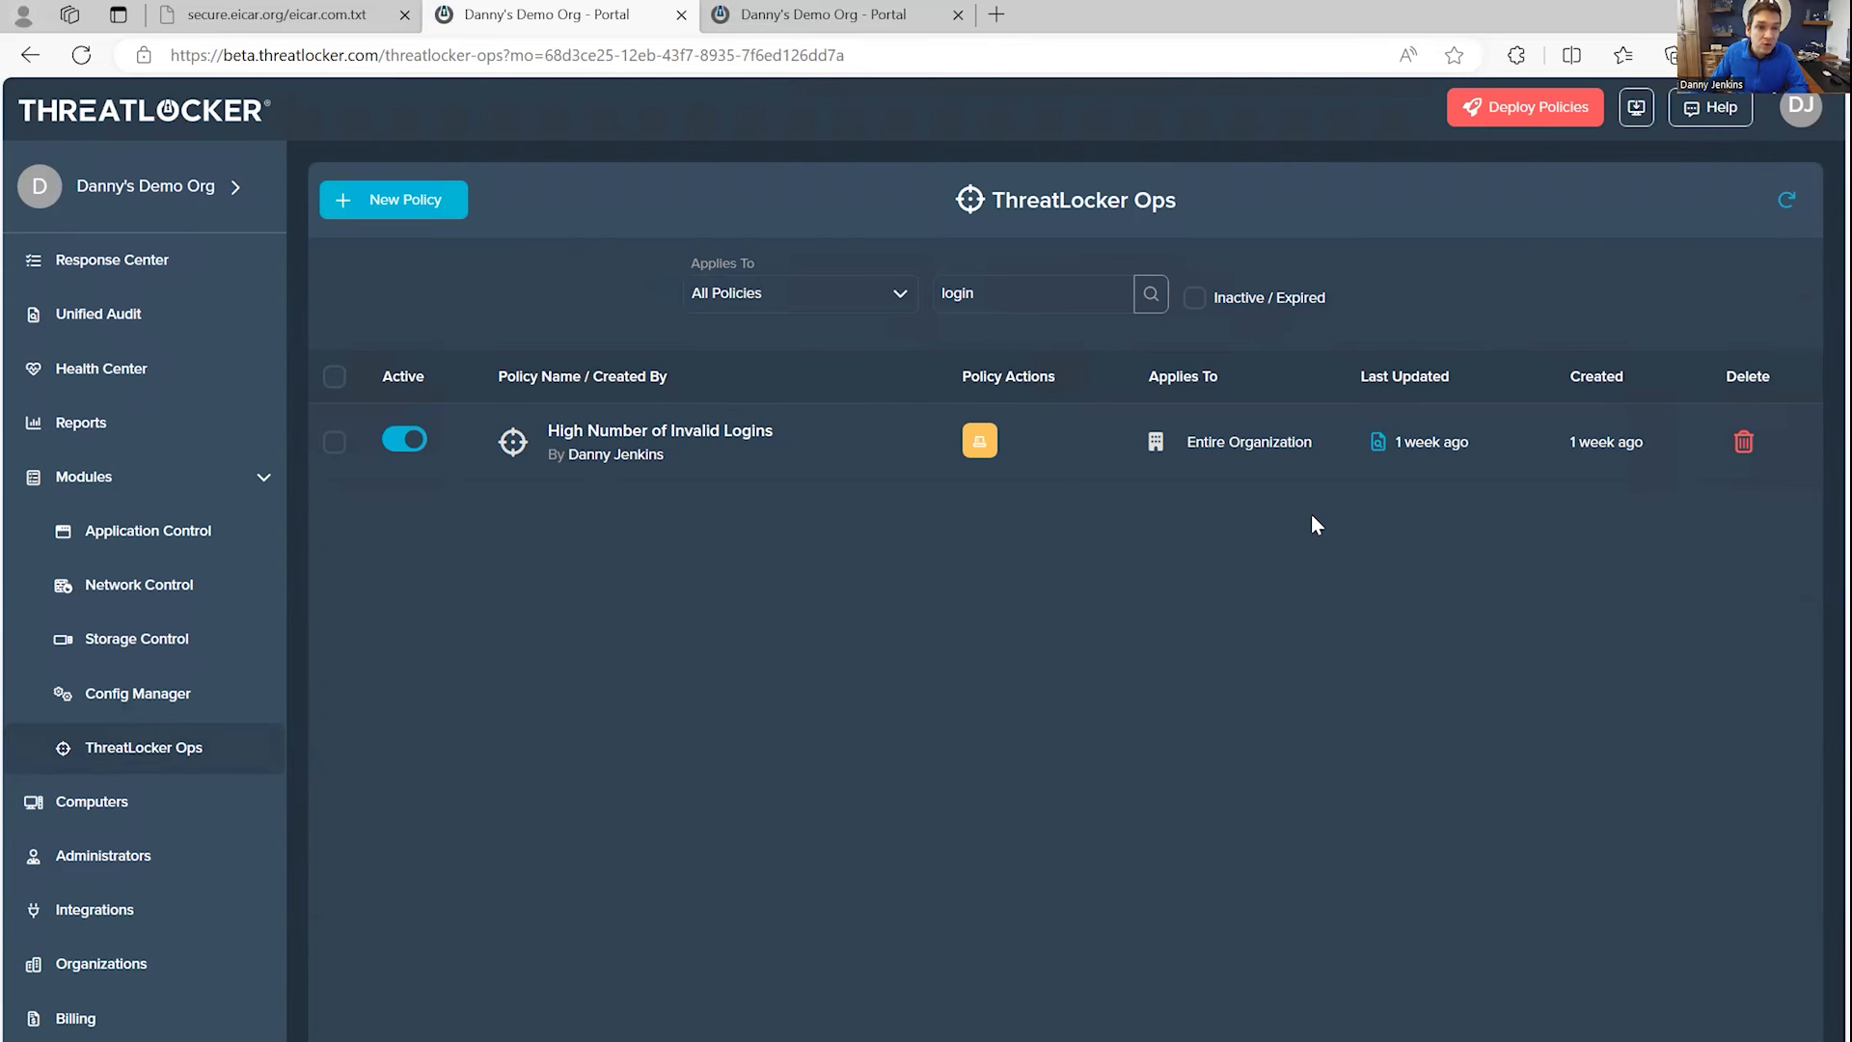
Step: View the active threats in the Response Center, check the Demo-WindowsDesktop virtual machine, and return to the ThreatLocker portal
left_click(157, 275)
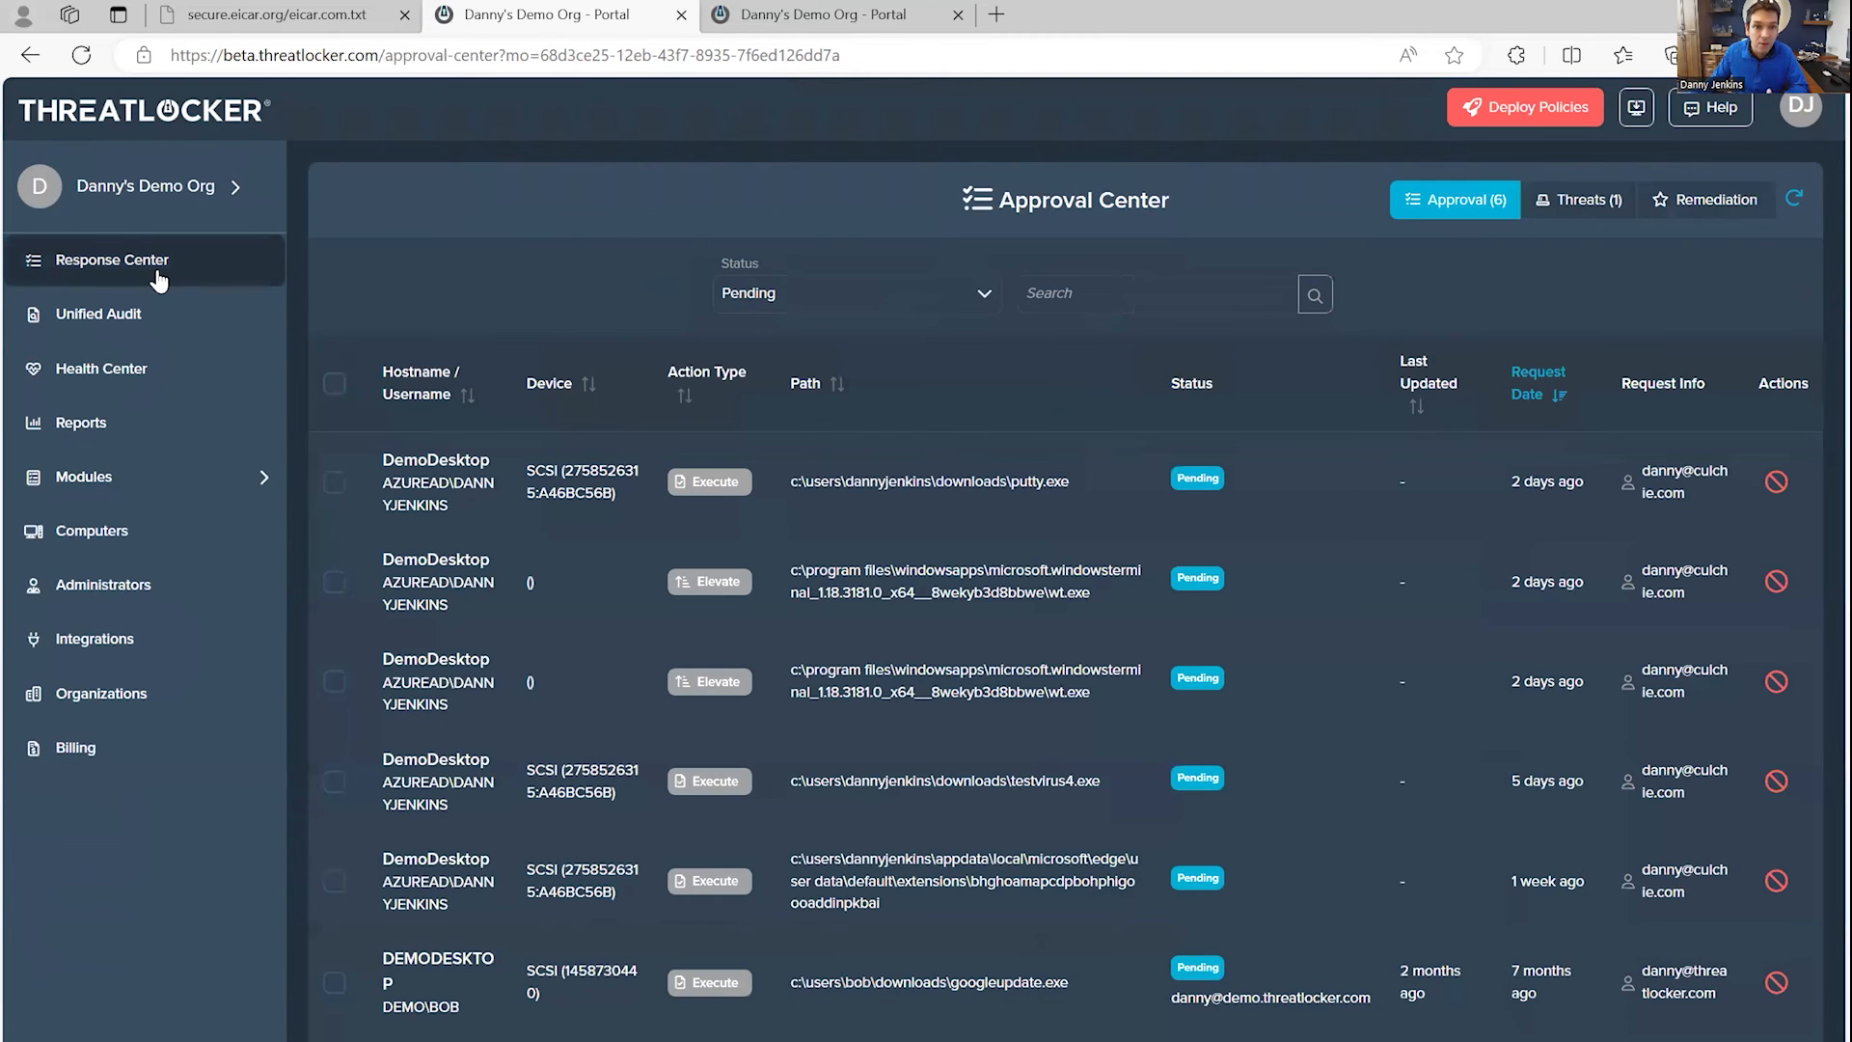
left_click(1565, 203)
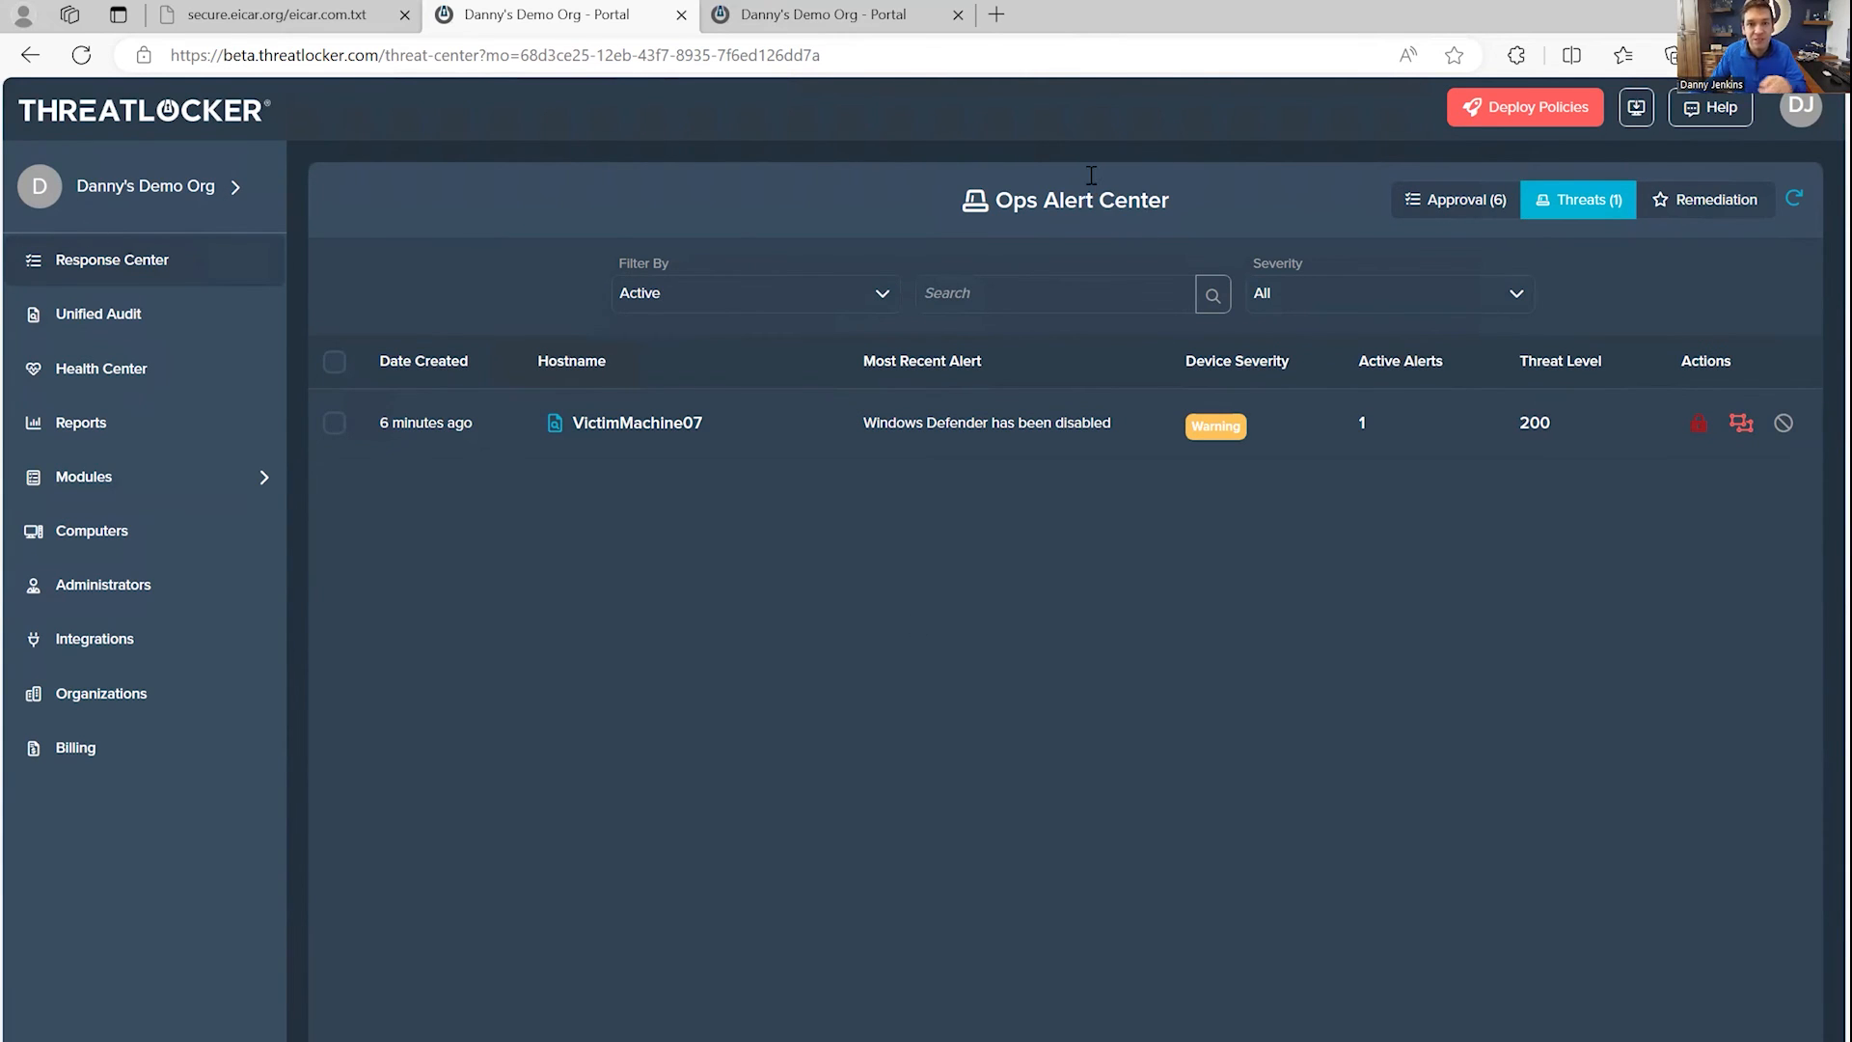
mouse_move(1080, 37)
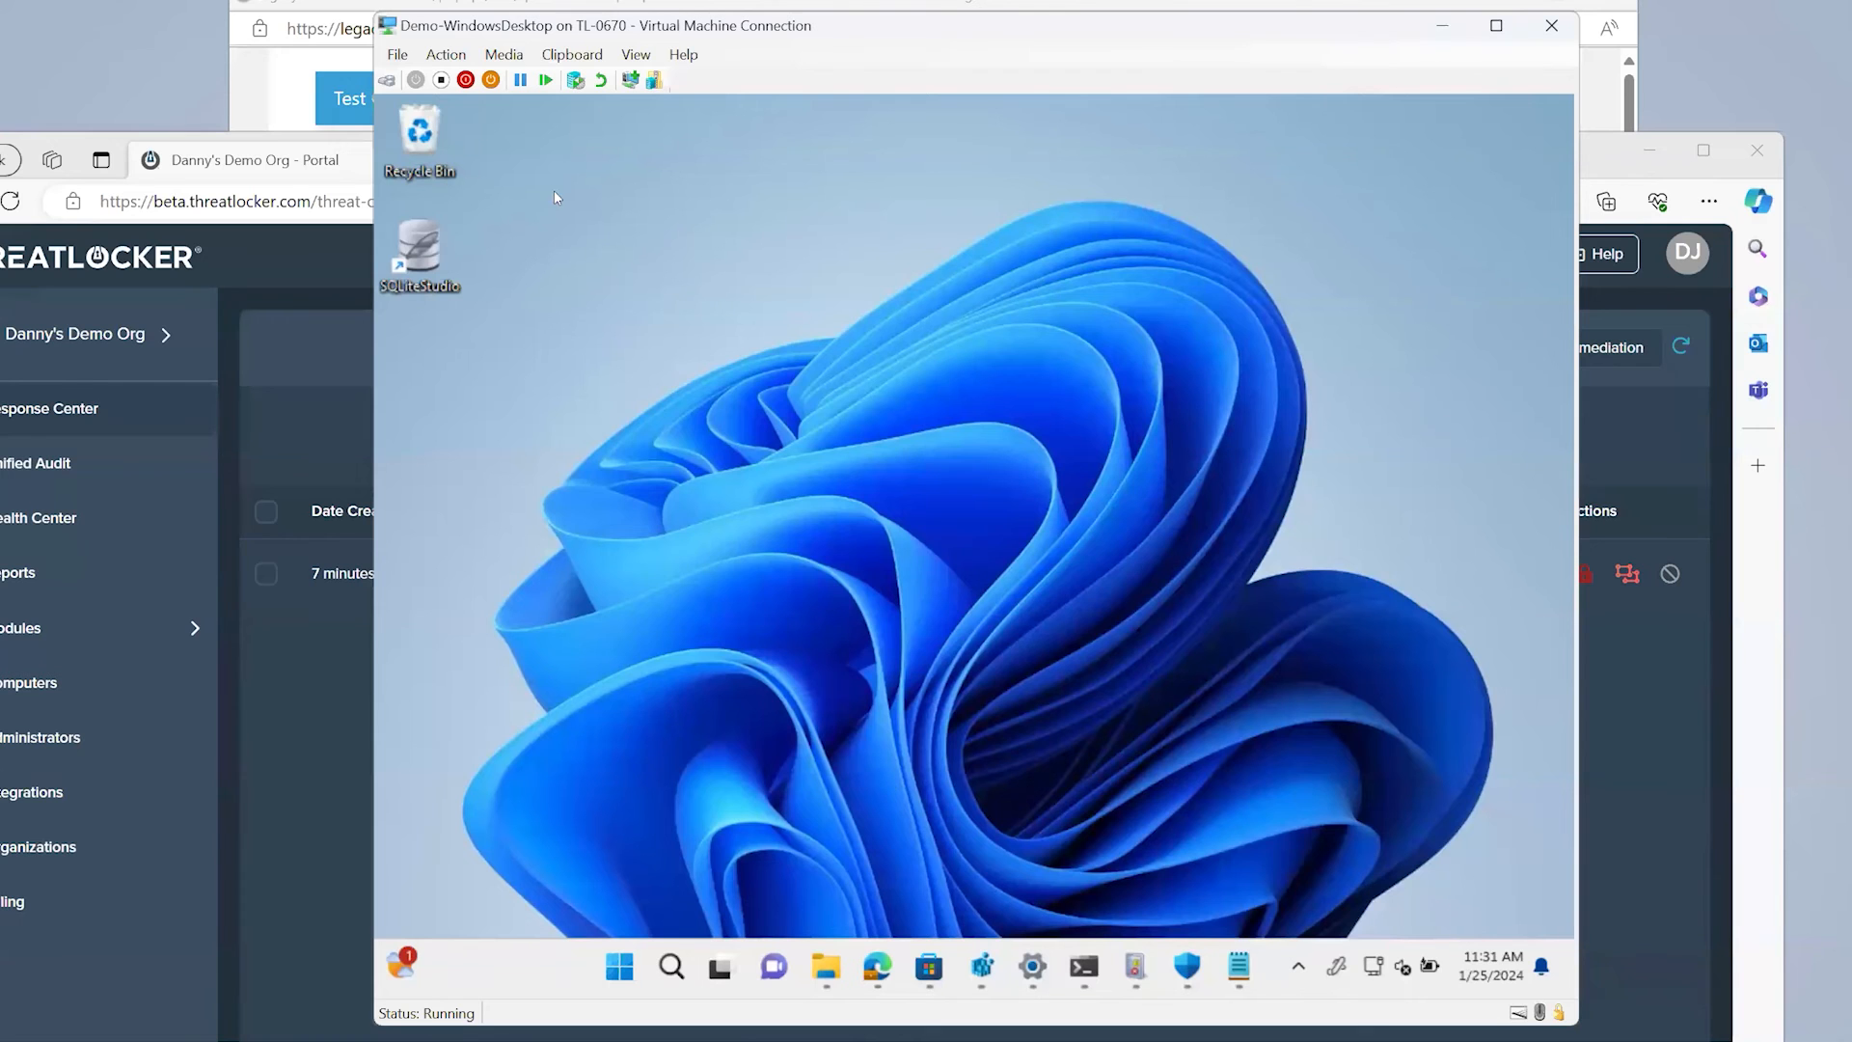
left_click(632, 55)
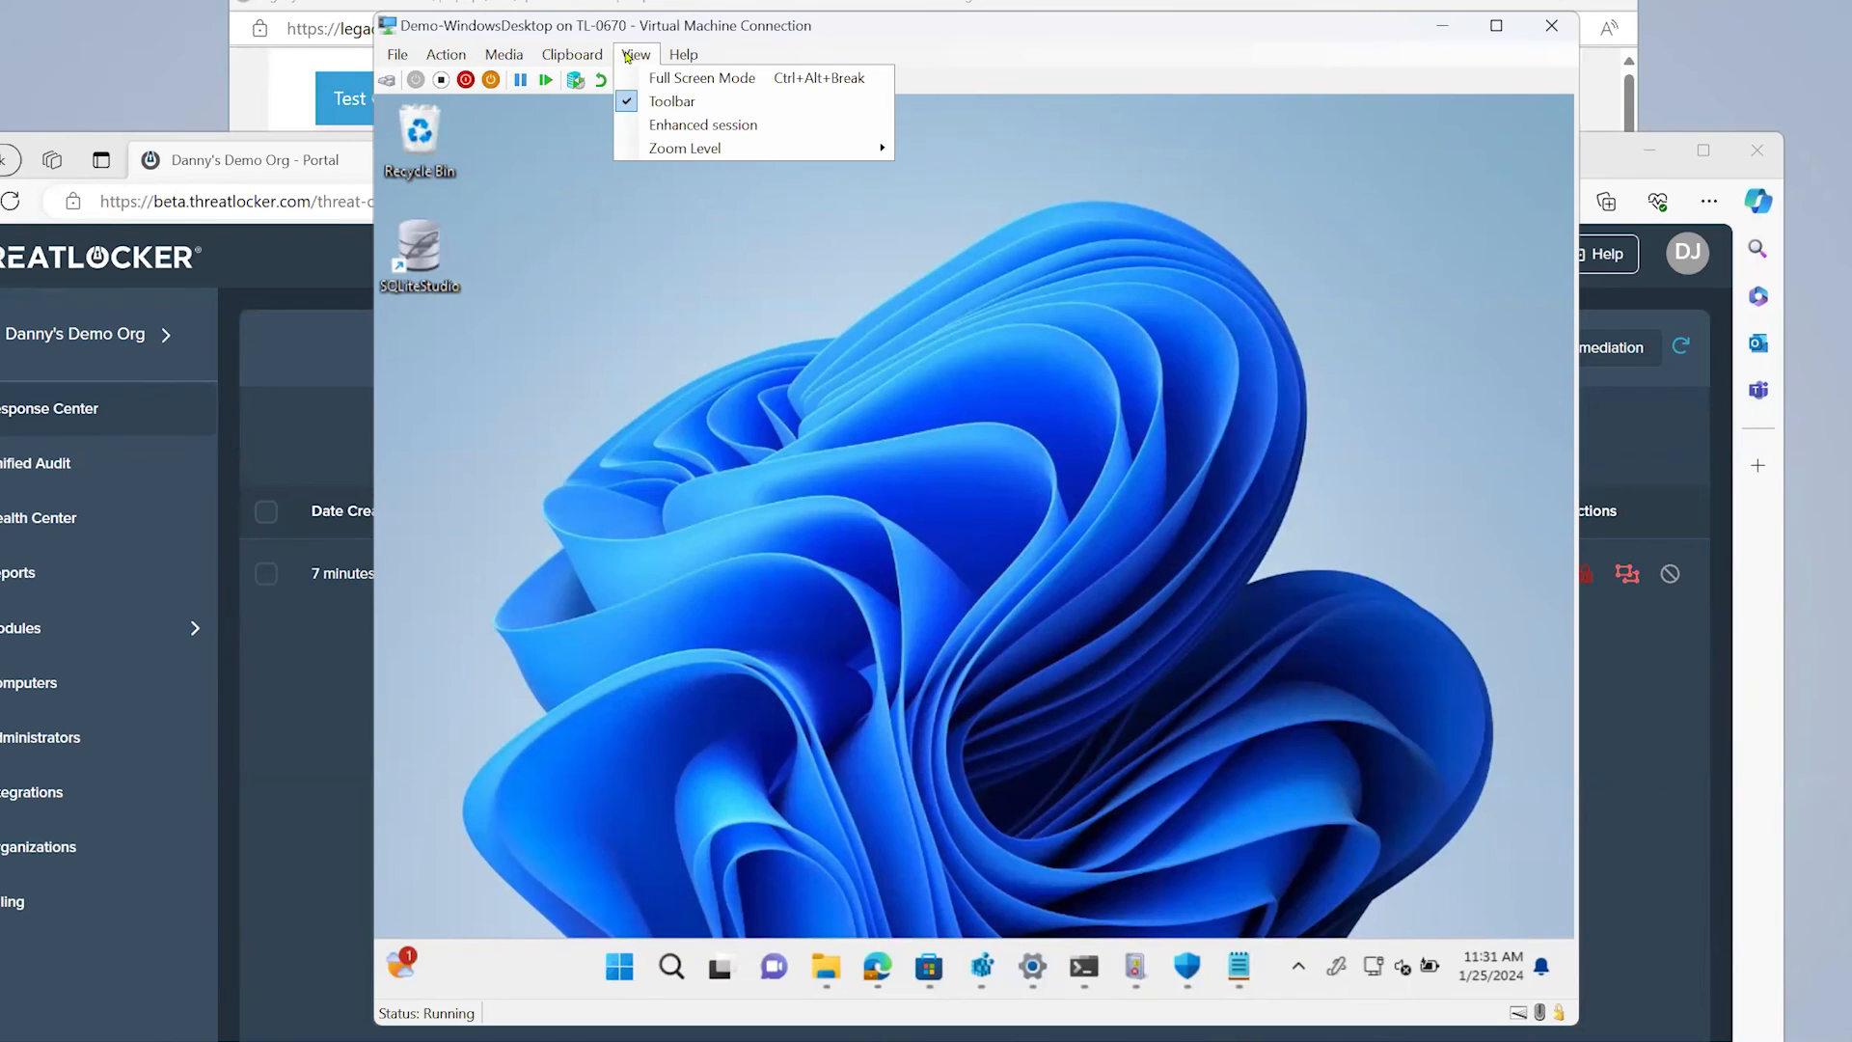
left_click(629, 58)
left_click(302, 794)
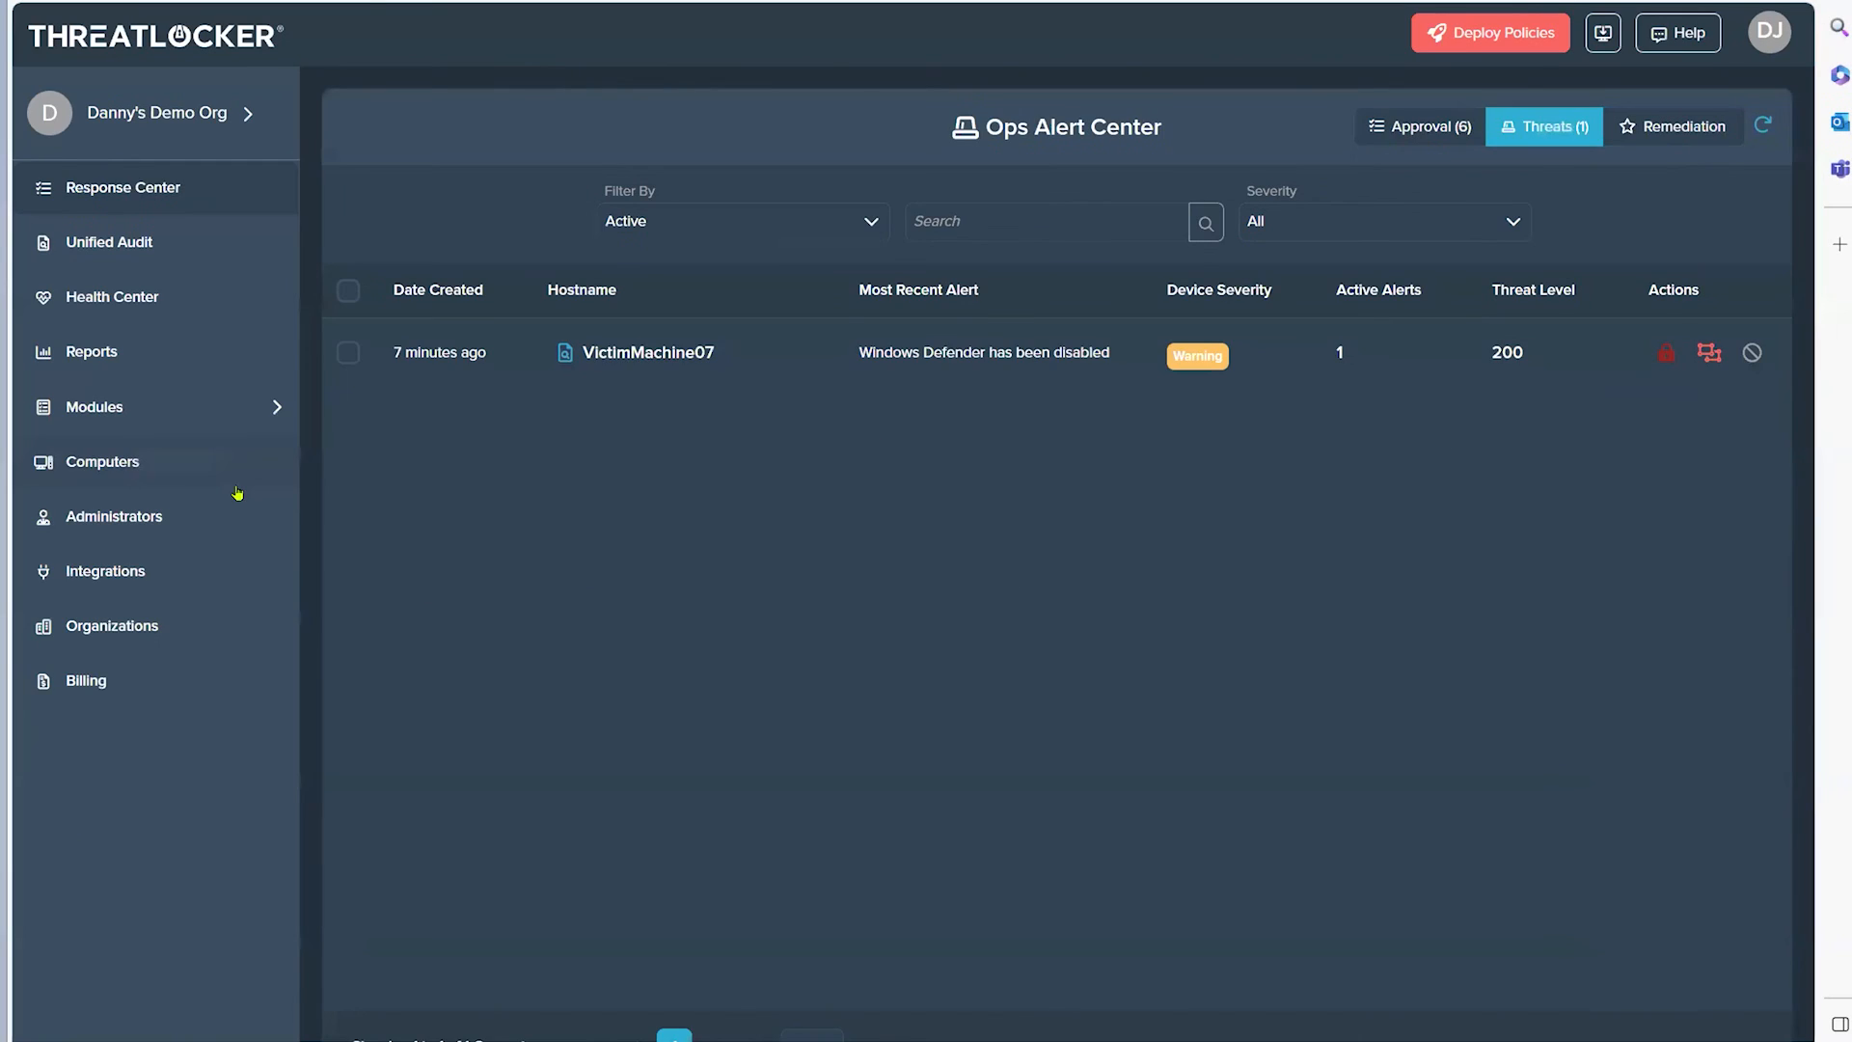
Step: Open the ThreatLocker Ops details of the DemoDesktop computer from the Computers list
left_click(166, 684)
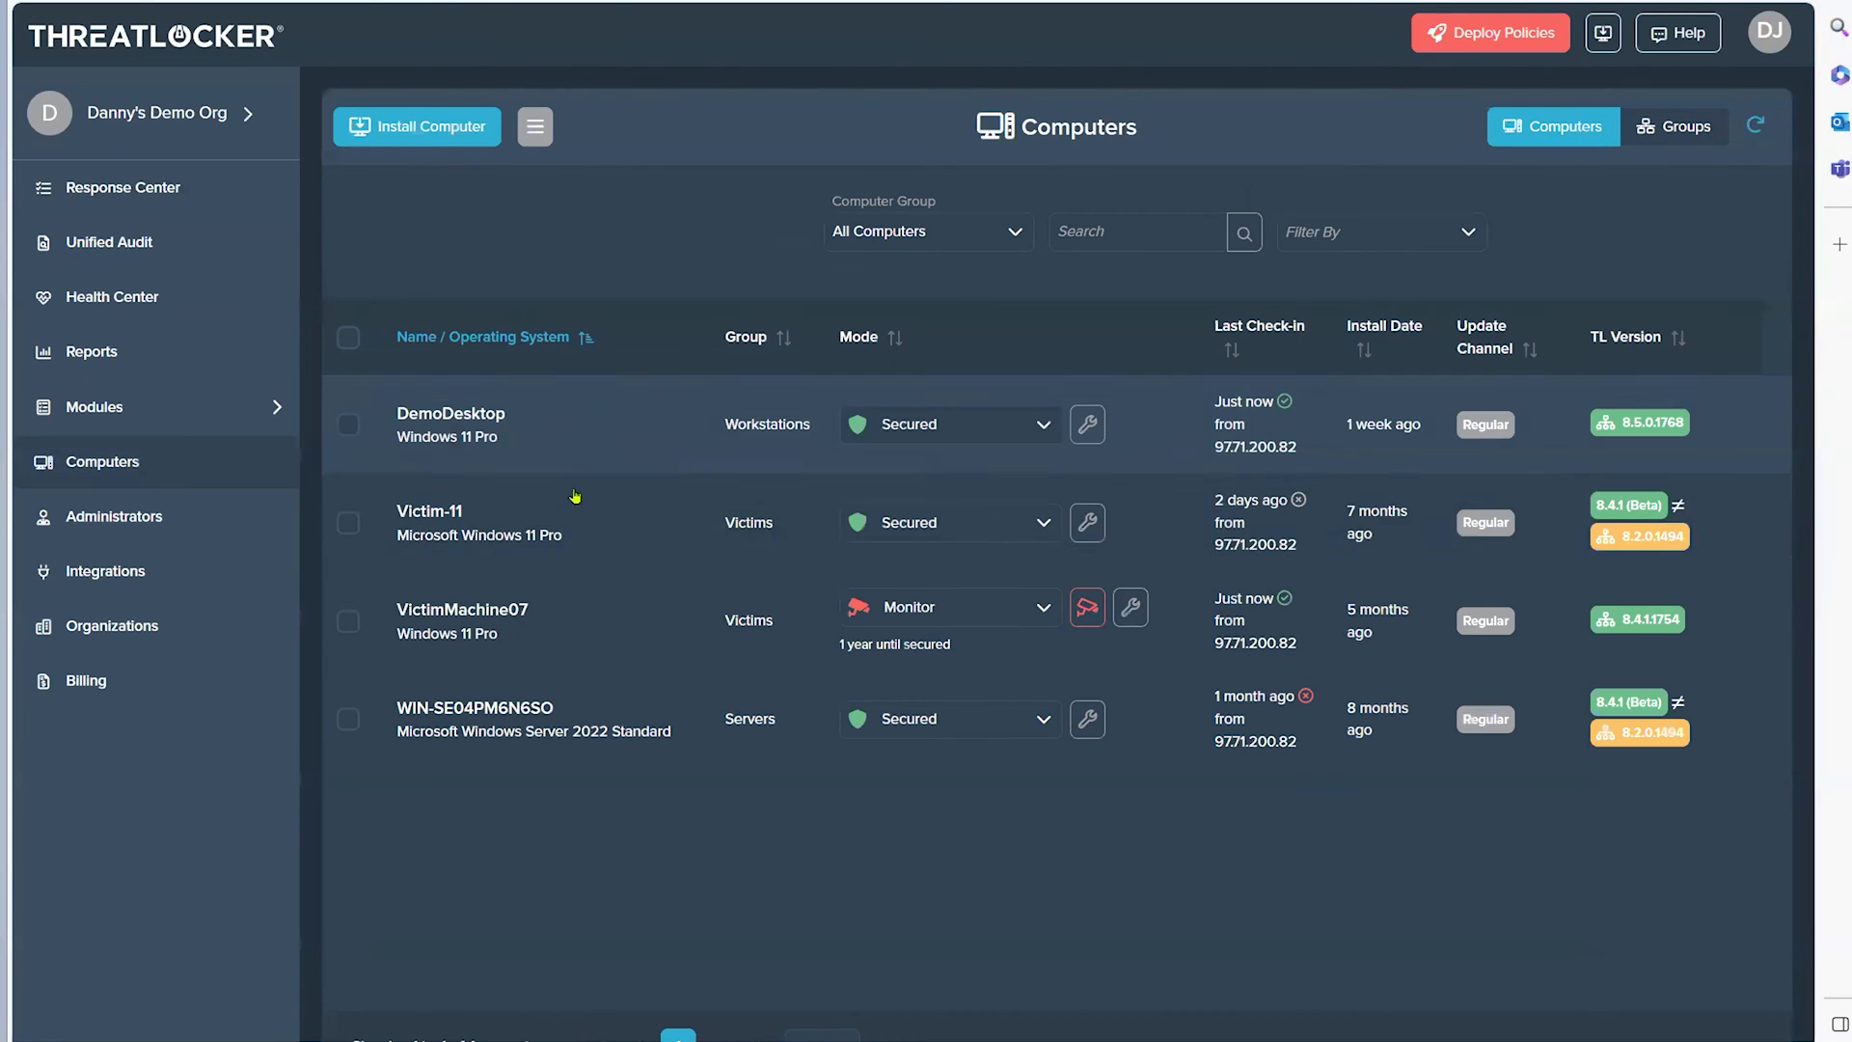
left_click(497, 444)
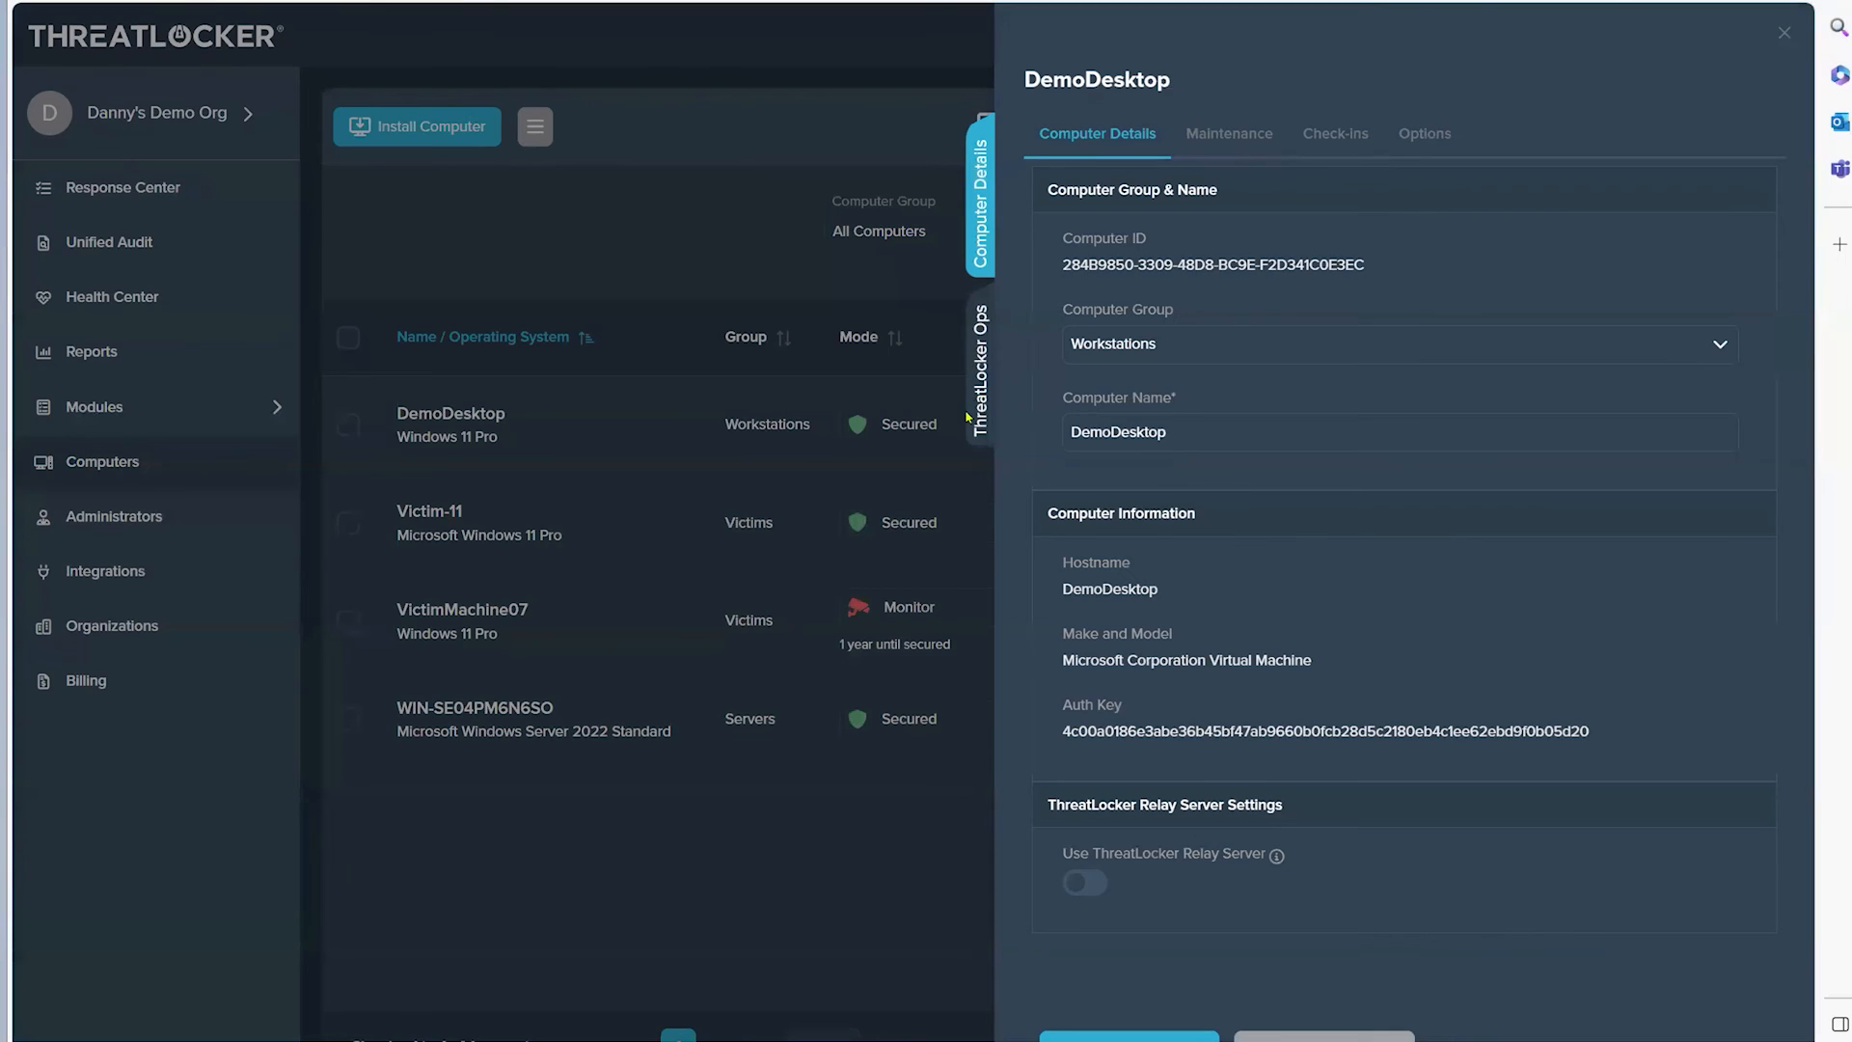
left_click(977, 415)
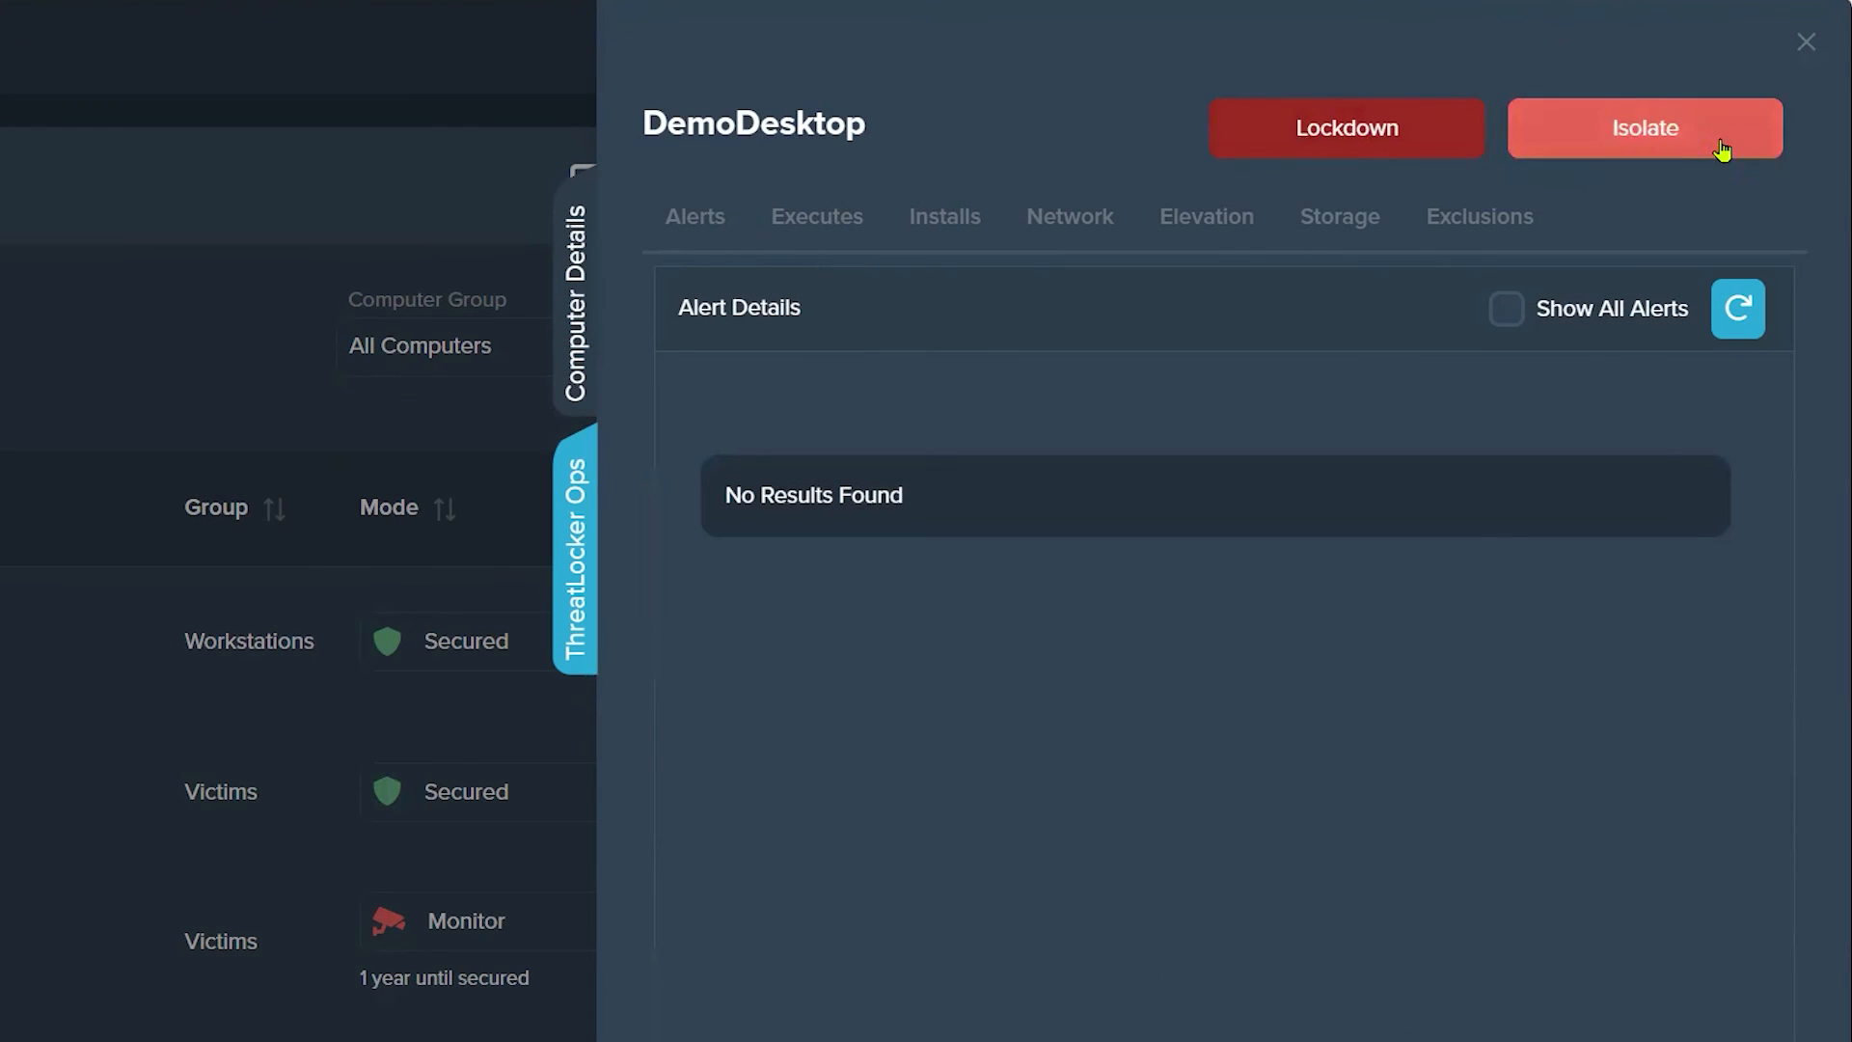
Step: Put DemoDesktop into lockdown with the note "This is a bad computer."
left_click(1355, 138)
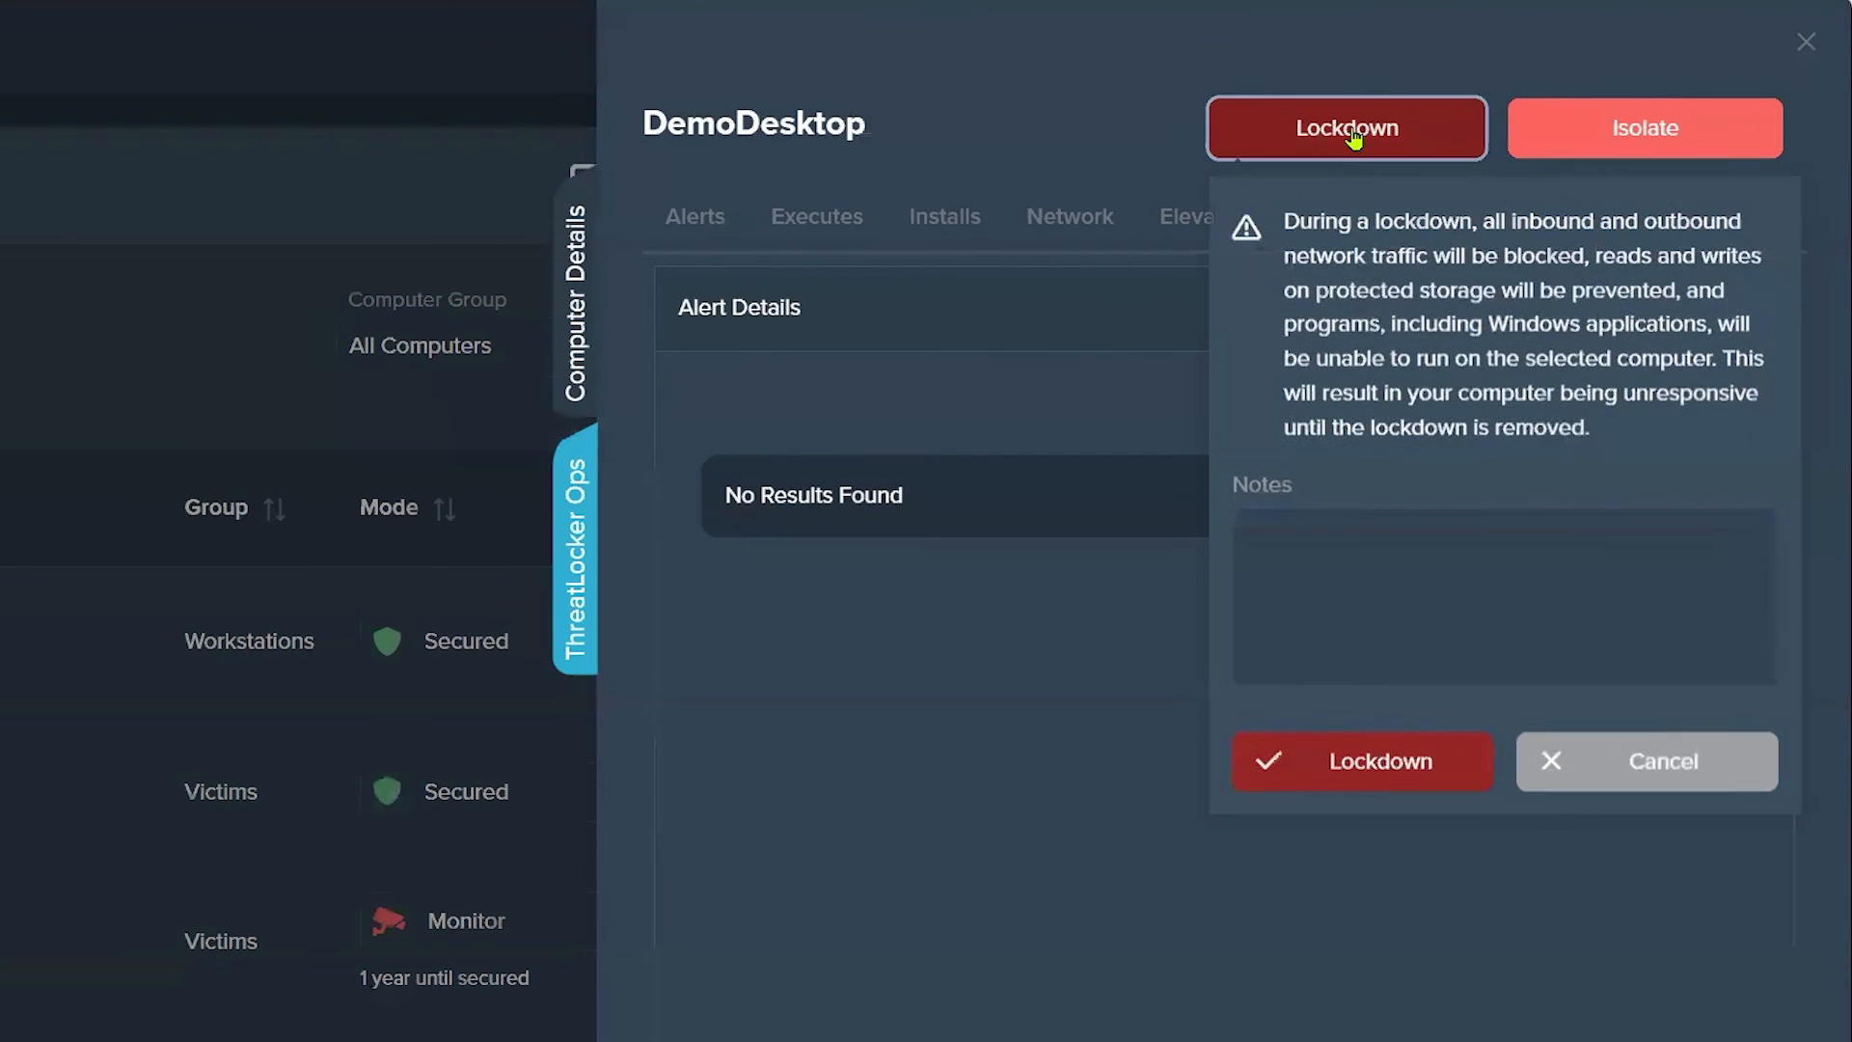
left_click(1419, 543)
type("This is a bad comnpu")
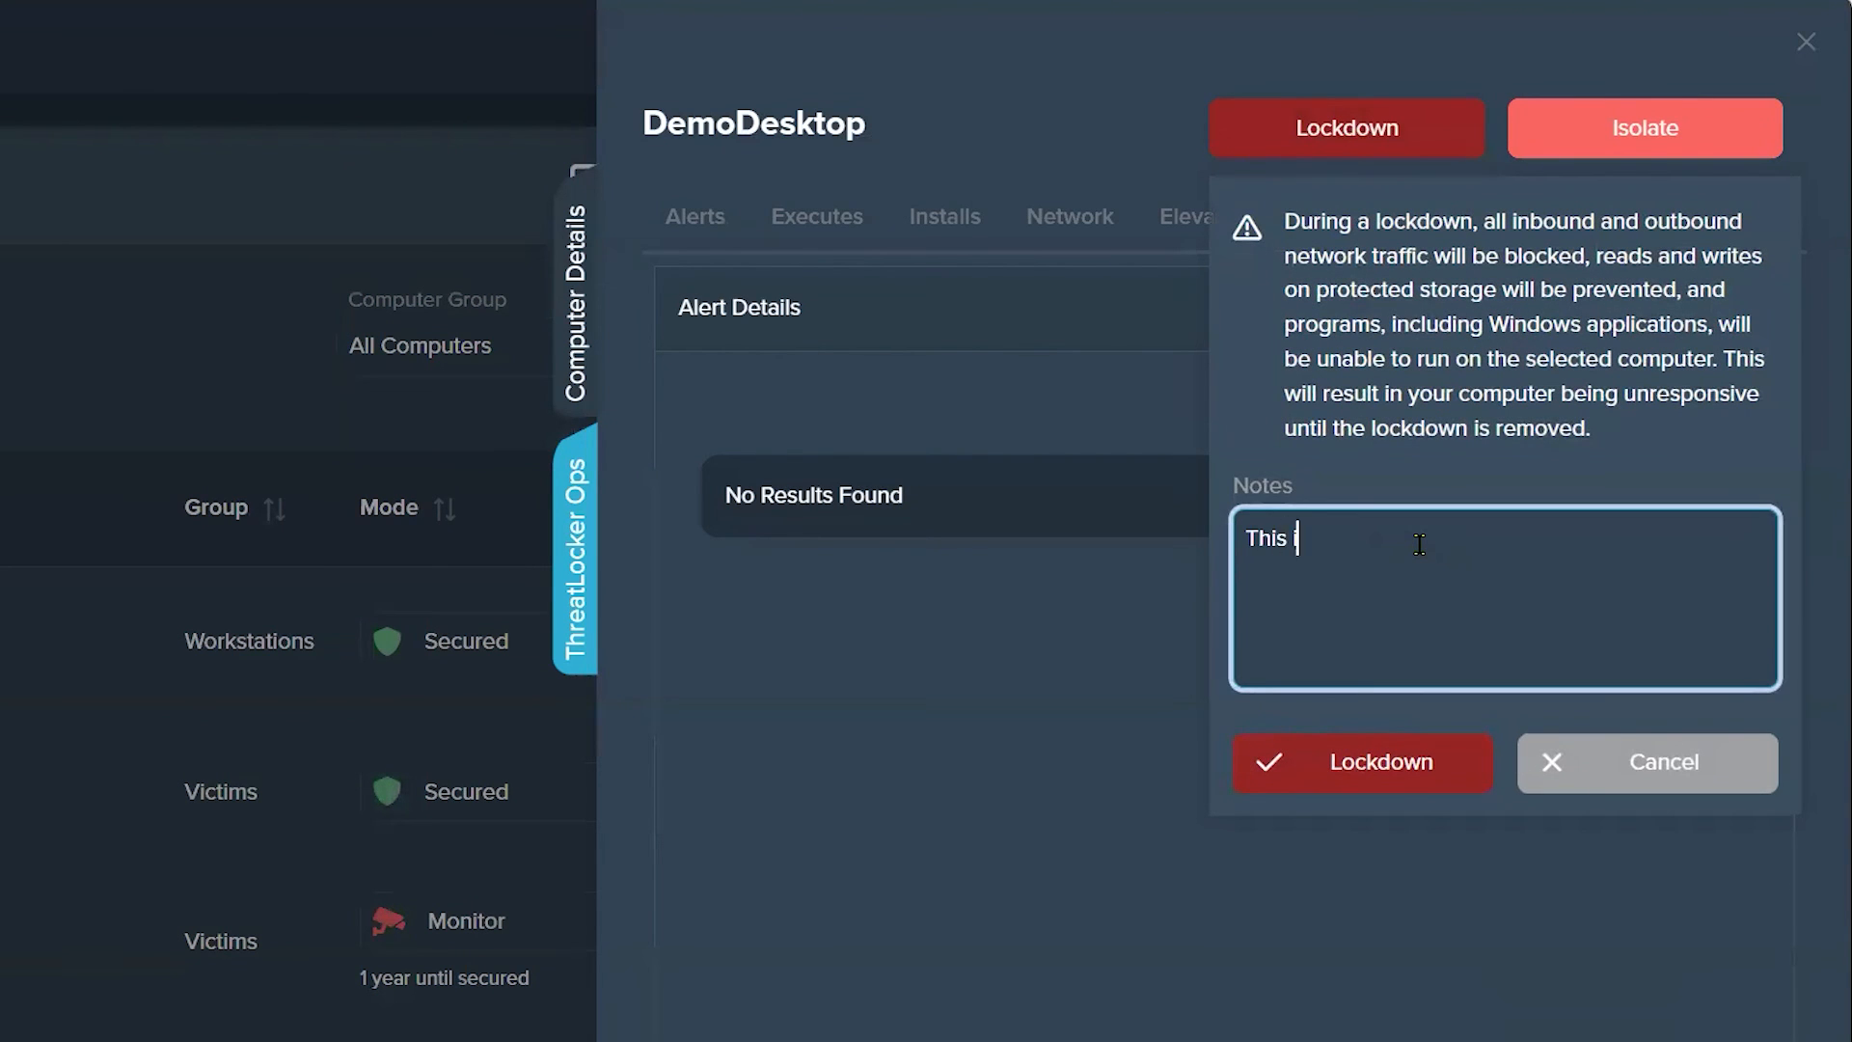
type("ter.")
left_click(1410, 767)
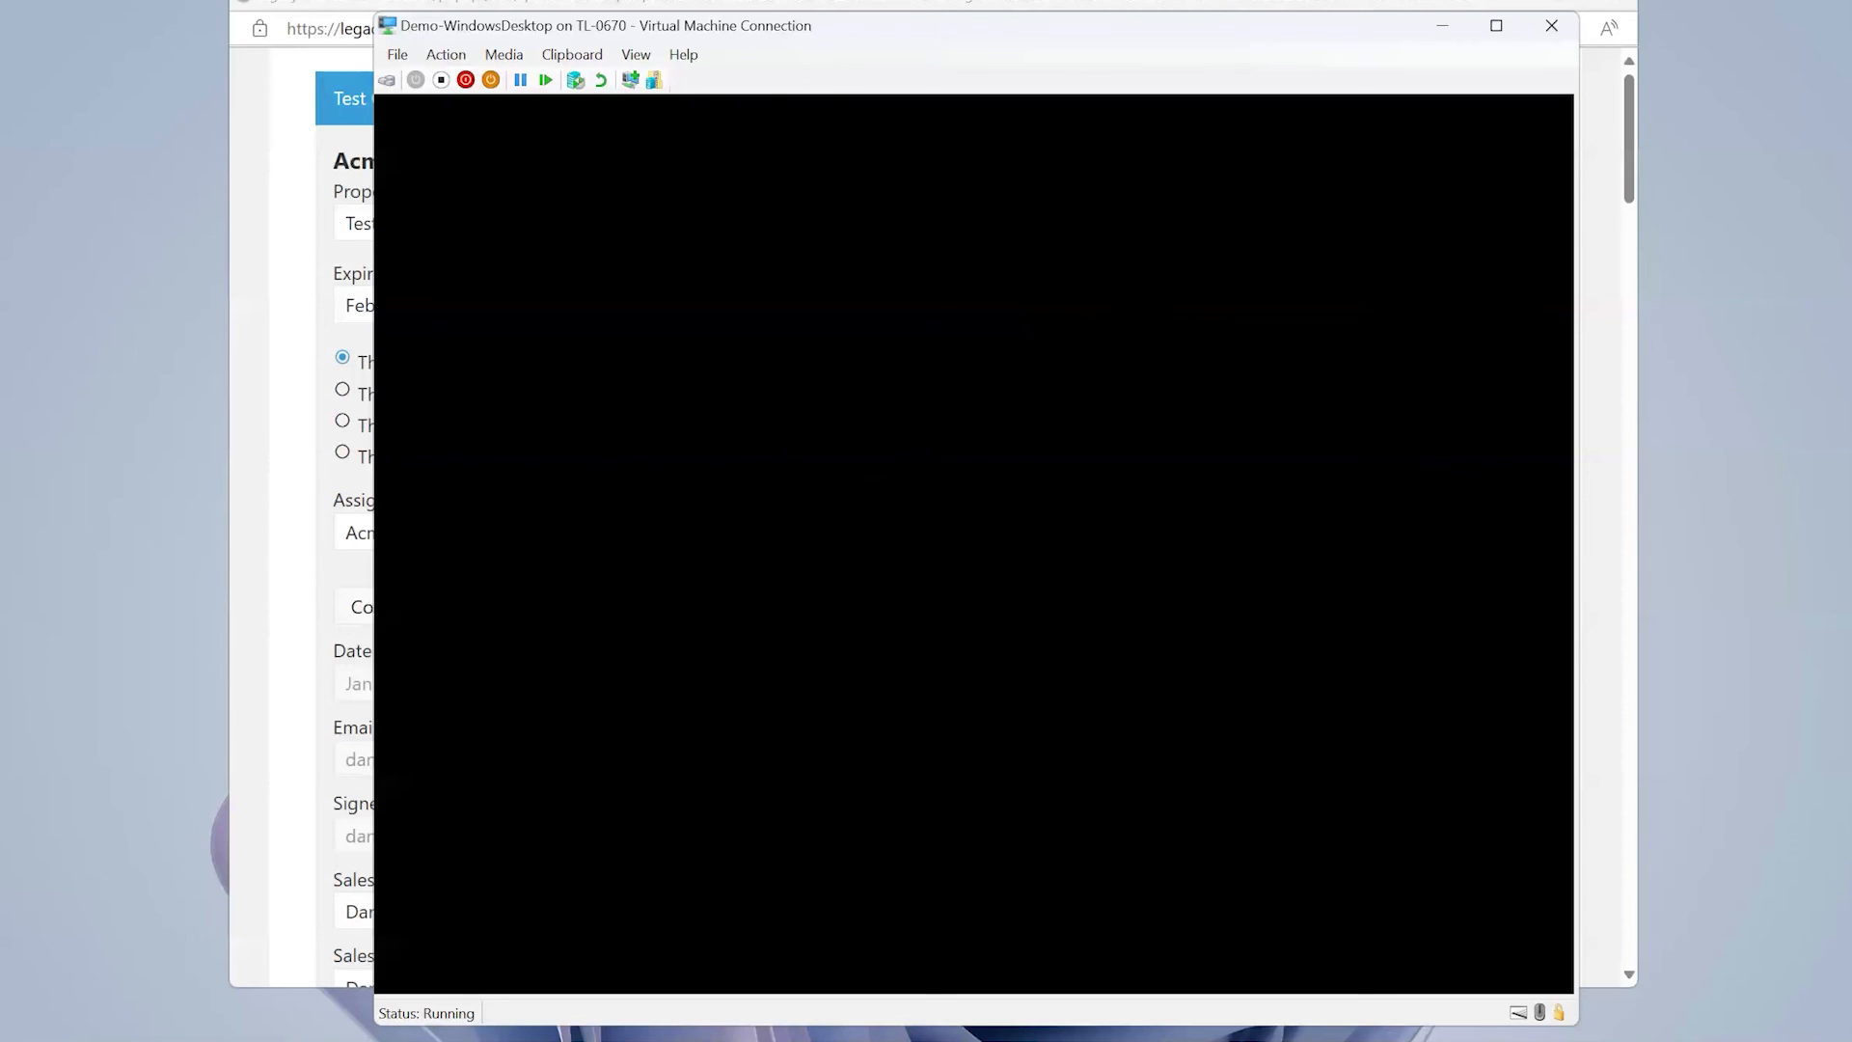
Step: Check how the Demo-WindowsDesktop virtual machine responds during lockdown, and switch back to the ThreatLocker portal
left_click(397, 55)
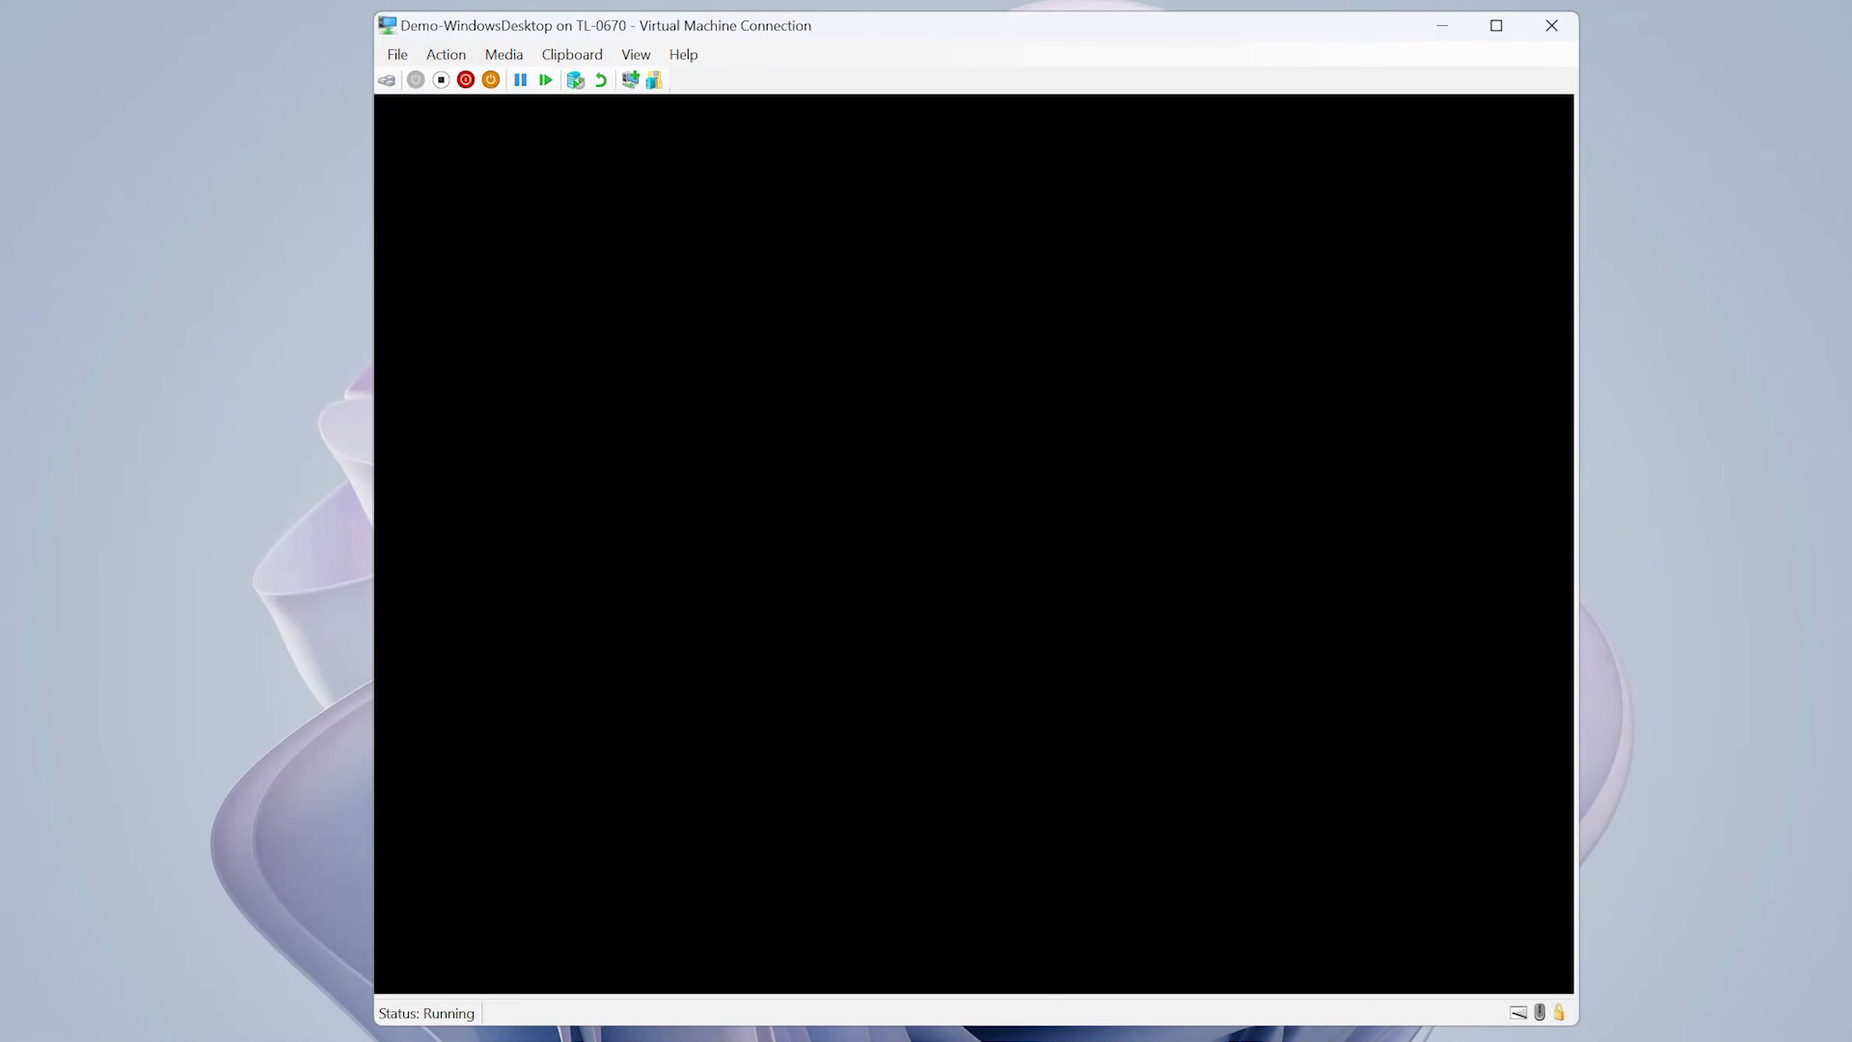
mouse_move(773, 1041)
left_click(844, 973)
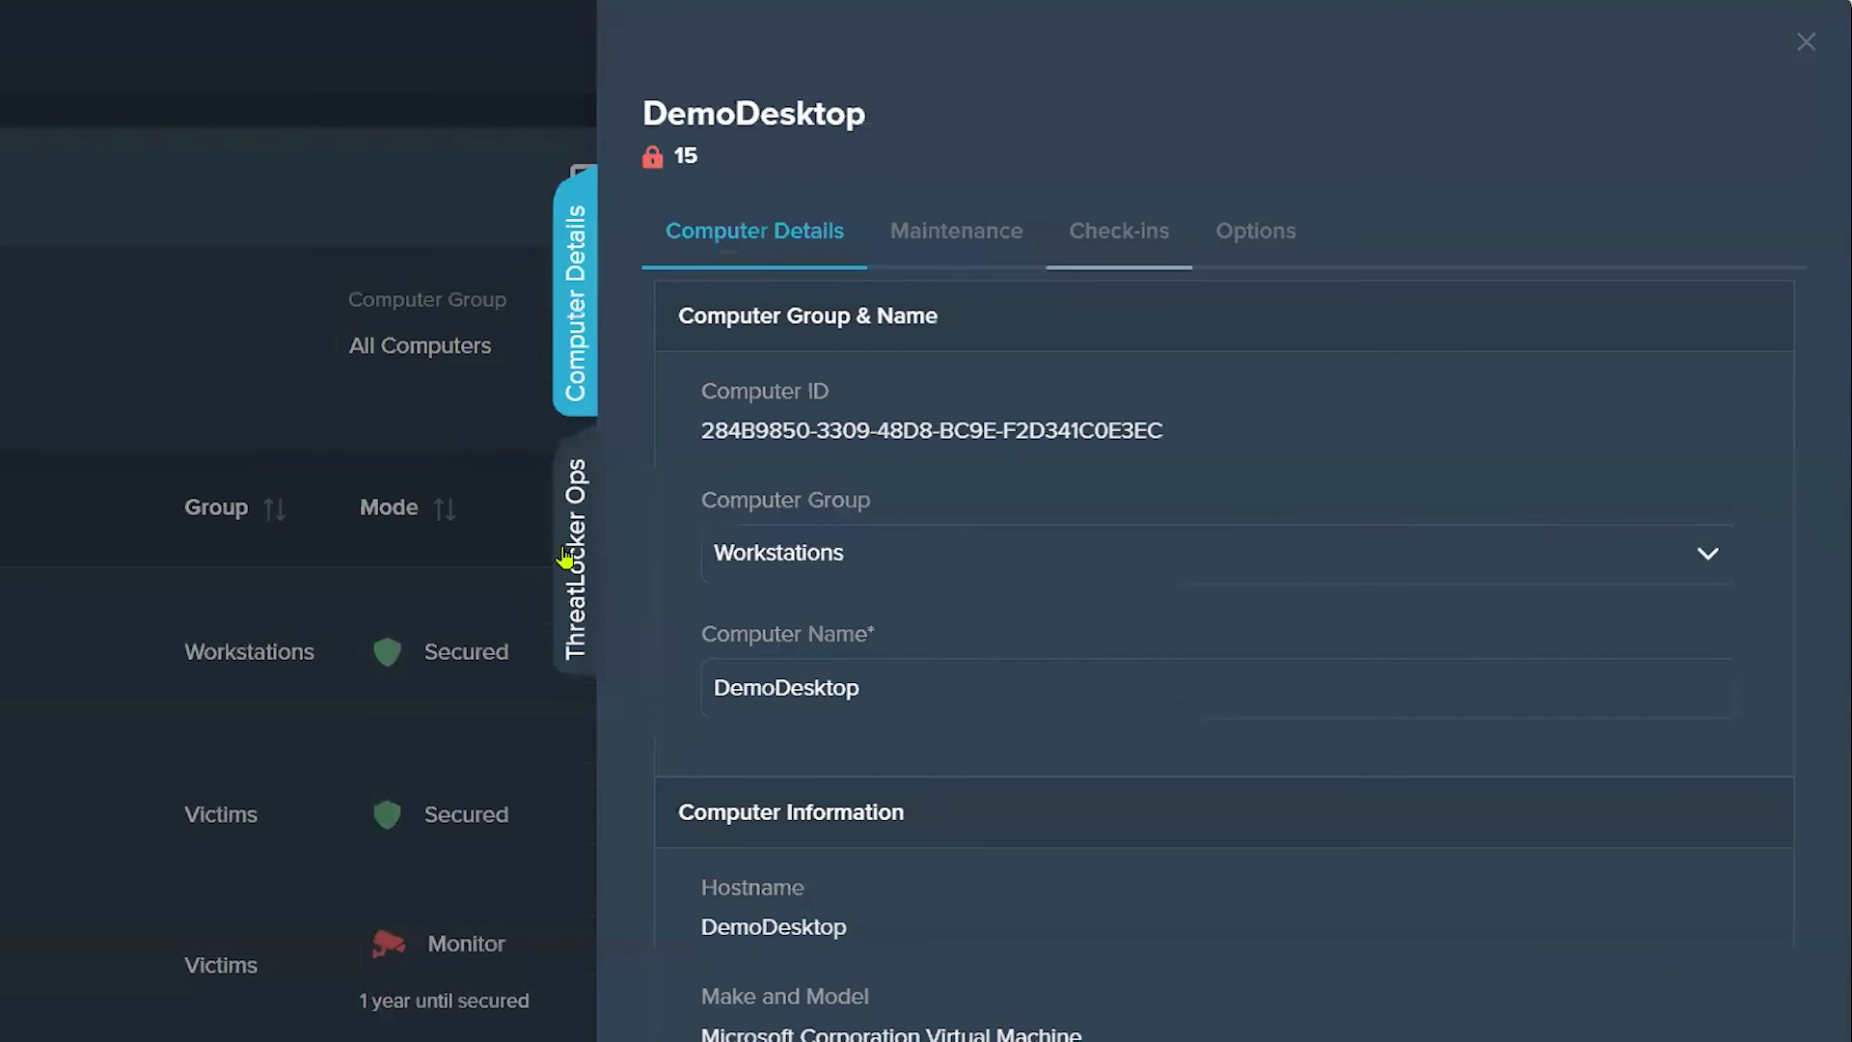
Step: Remove the lockdown from DemoDesktop in its ThreatLocker Ops details, with the note "computer good to go."
left_click(569, 557)
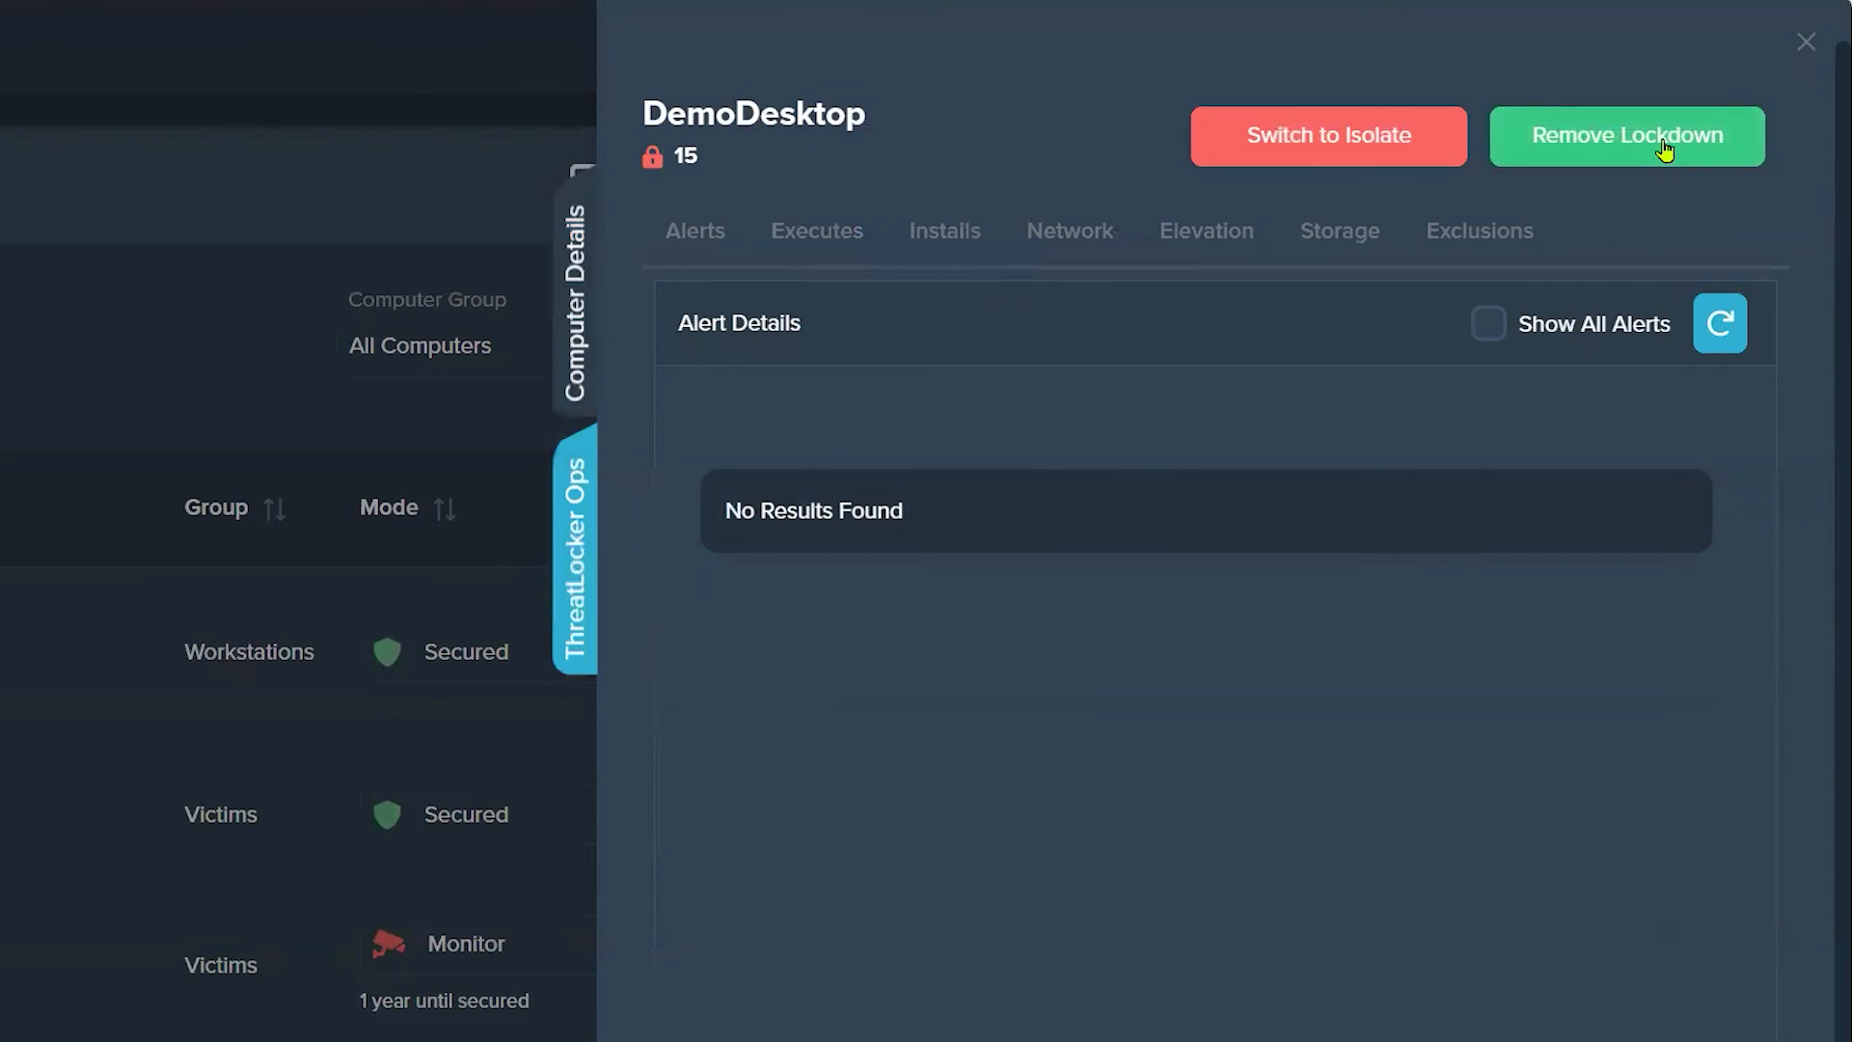
left_click(1593, 148)
left_click(1416, 468)
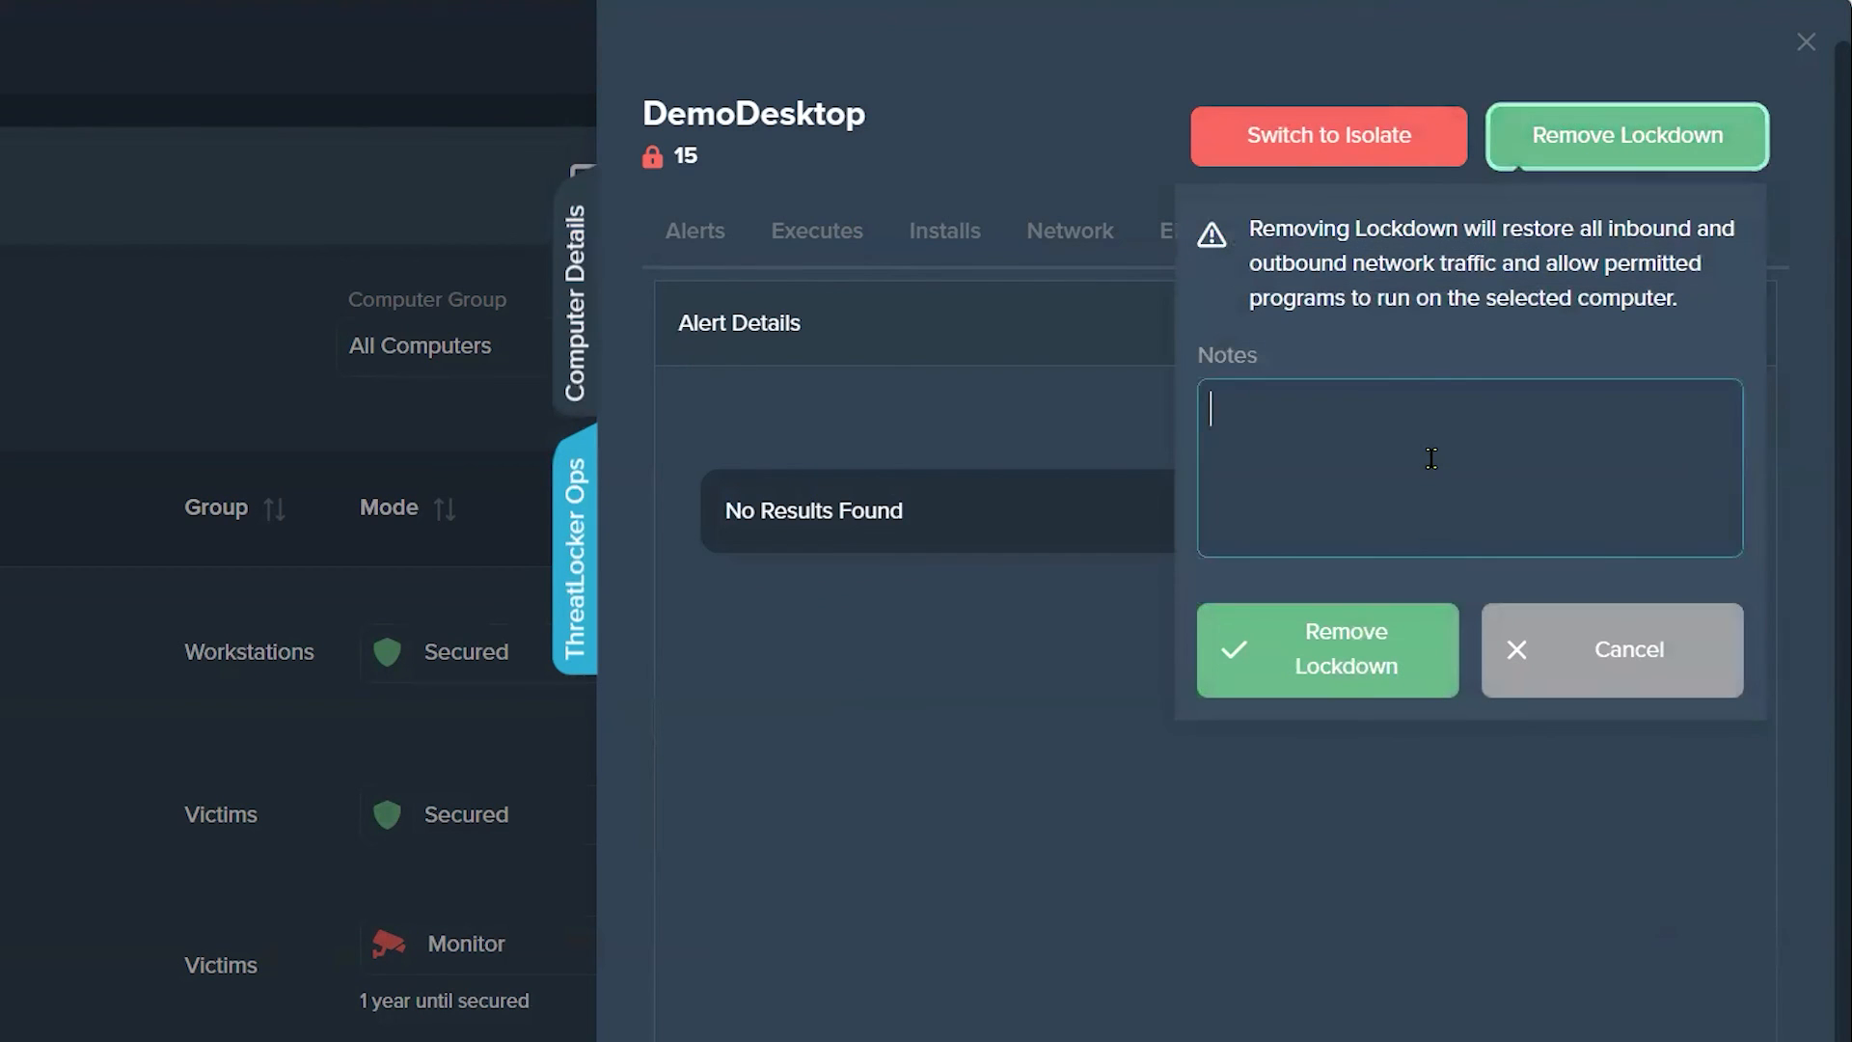
type("computer good t")
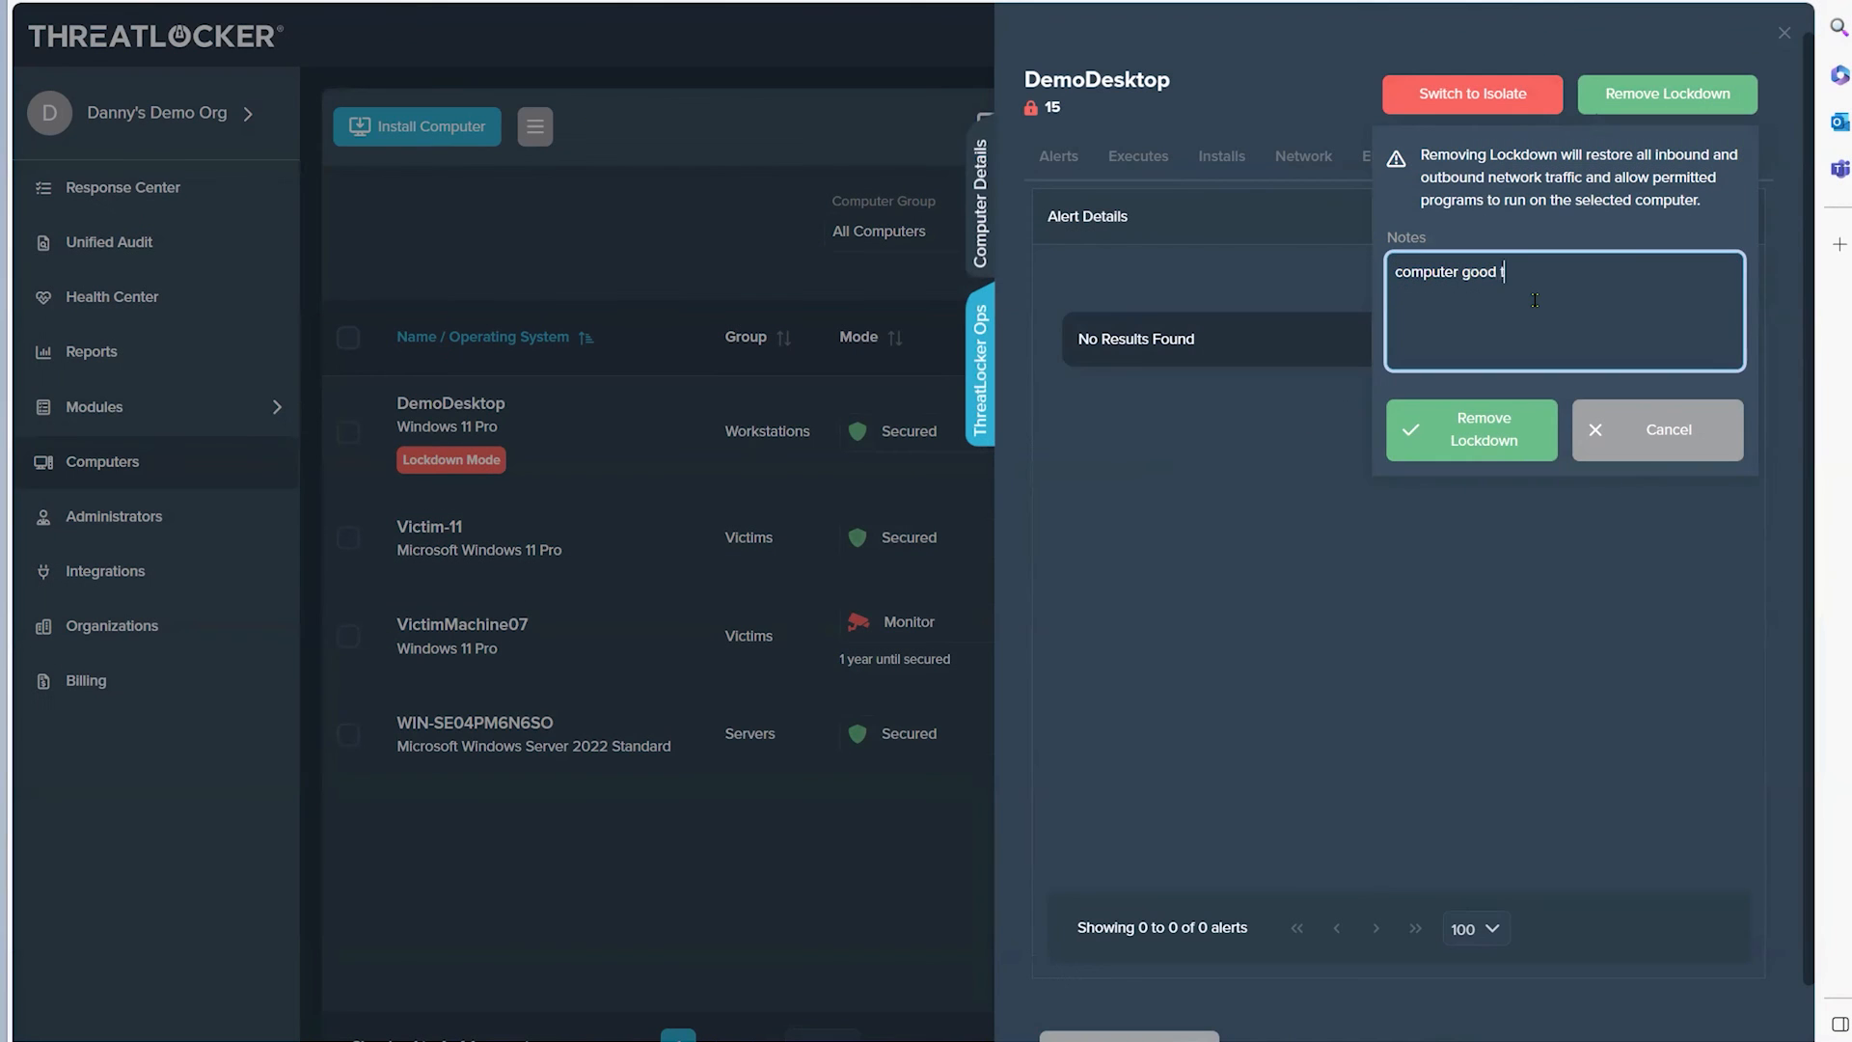
type("o go.")
left_click(1461, 442)
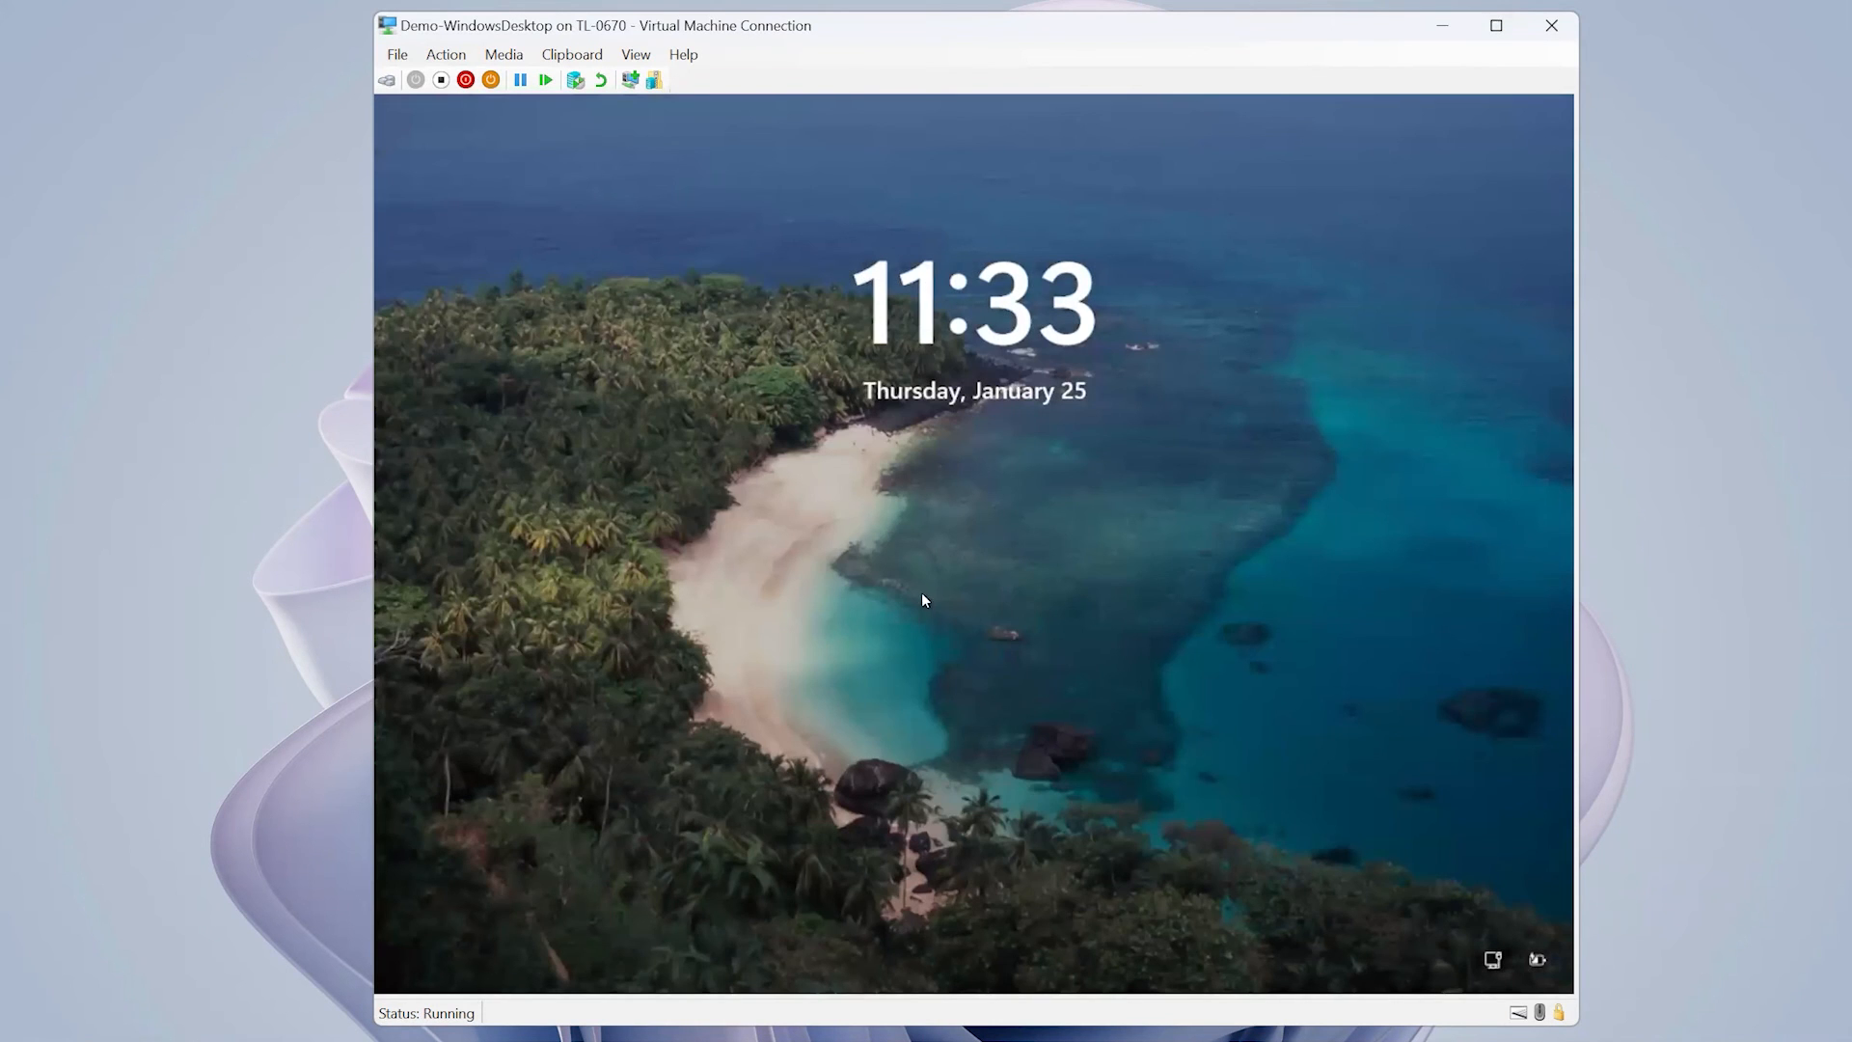
Step: Sign in to the Demo-WindowsDesktop virtual machine with the account PIN
left_click(922, 600)
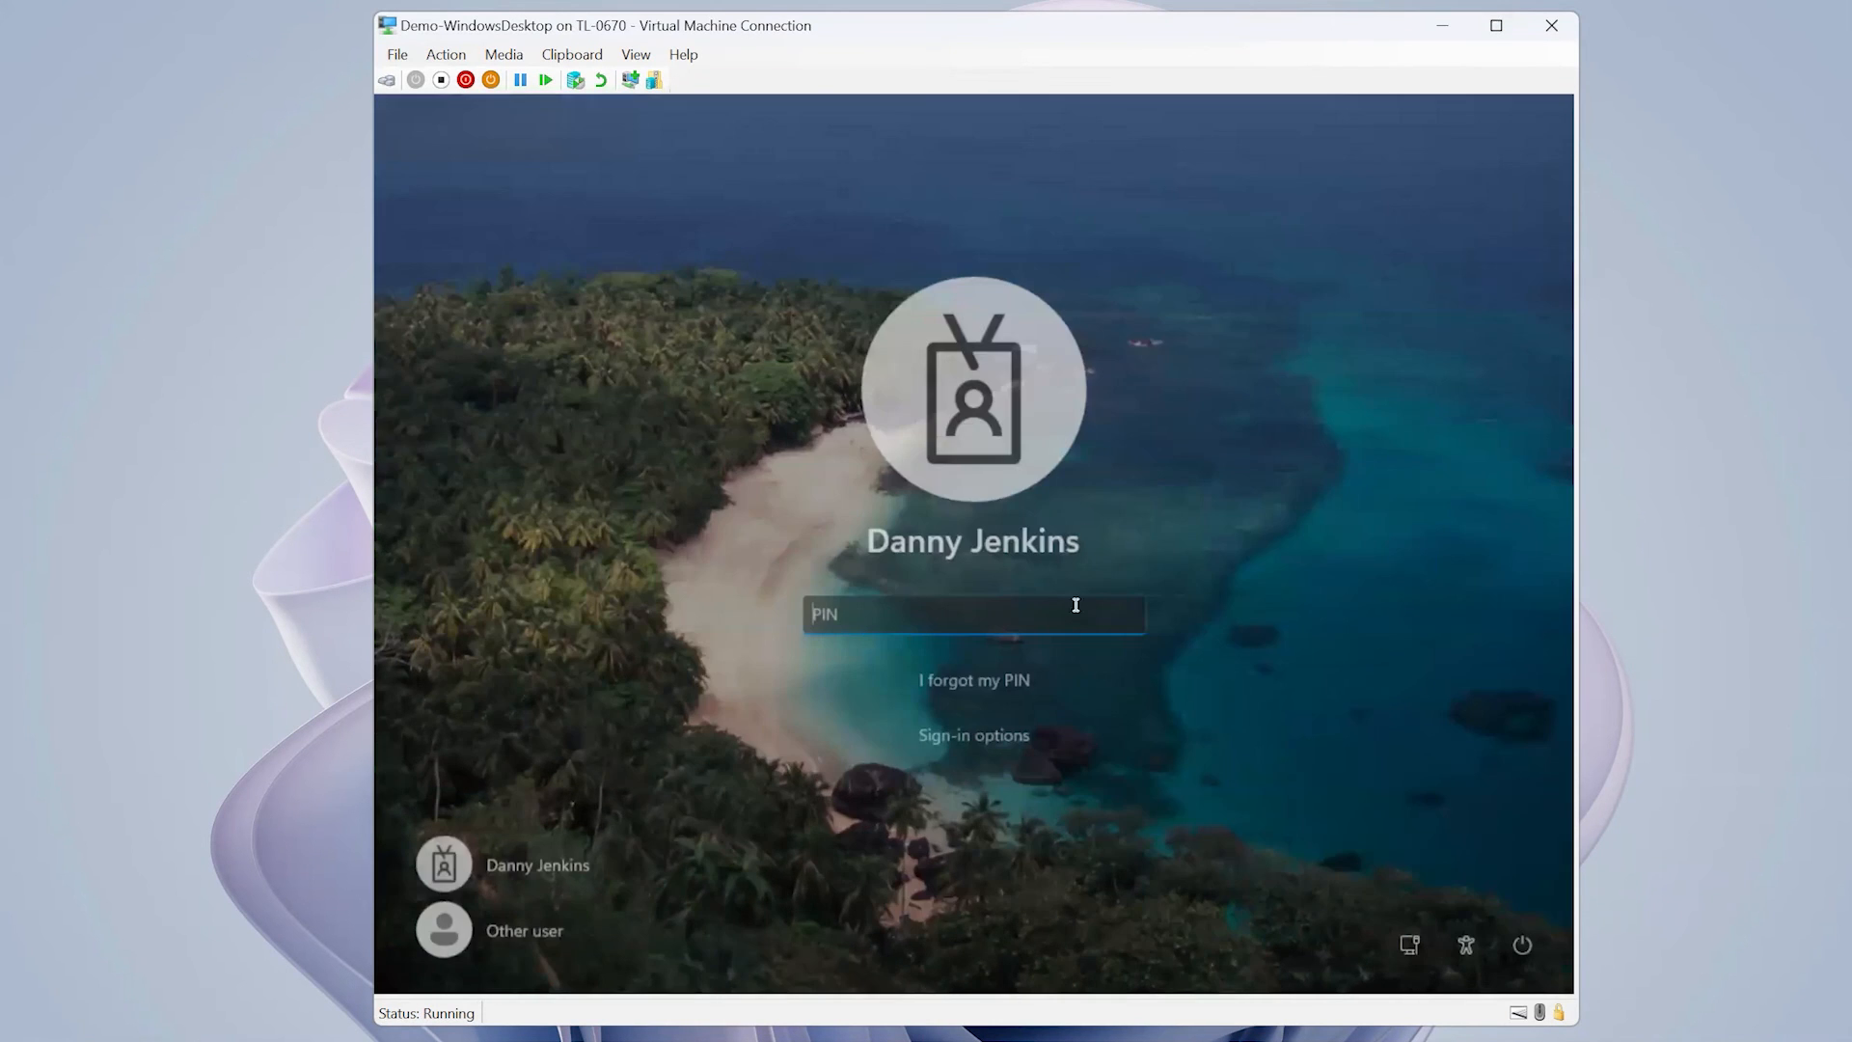
type("••••••")
key("Return")
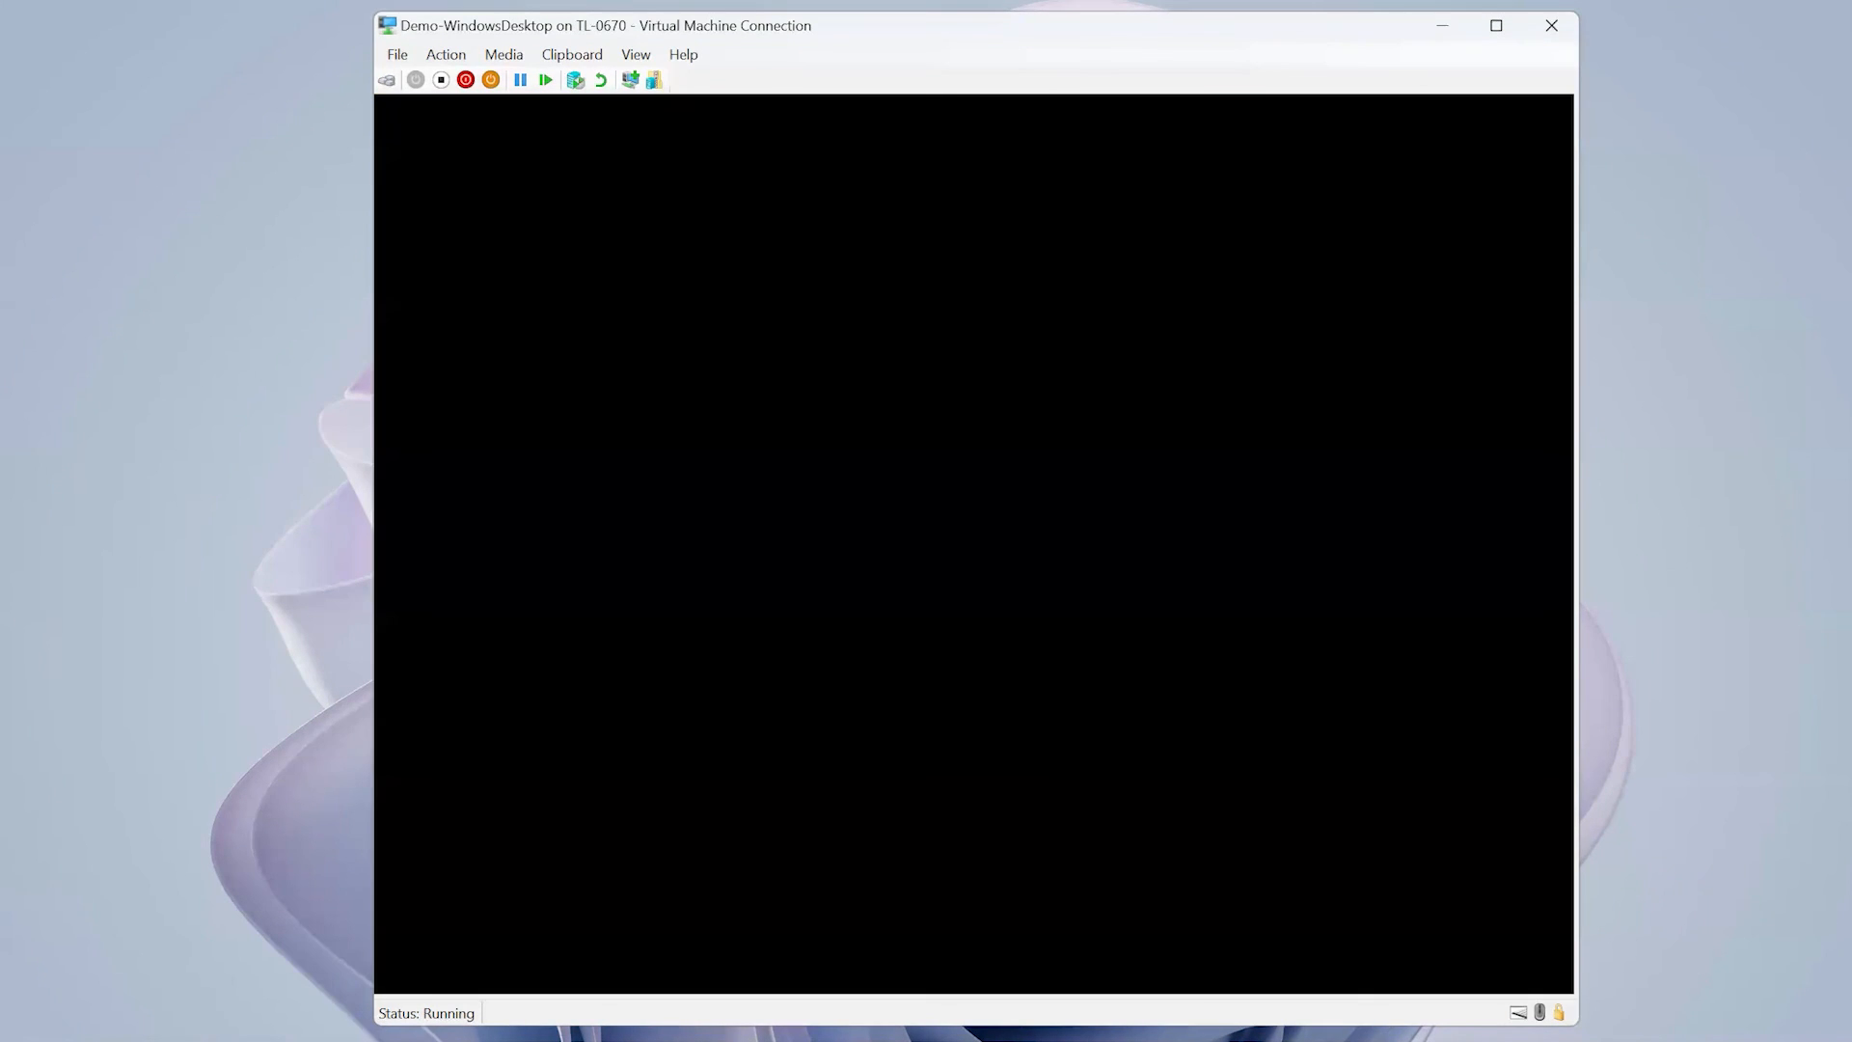